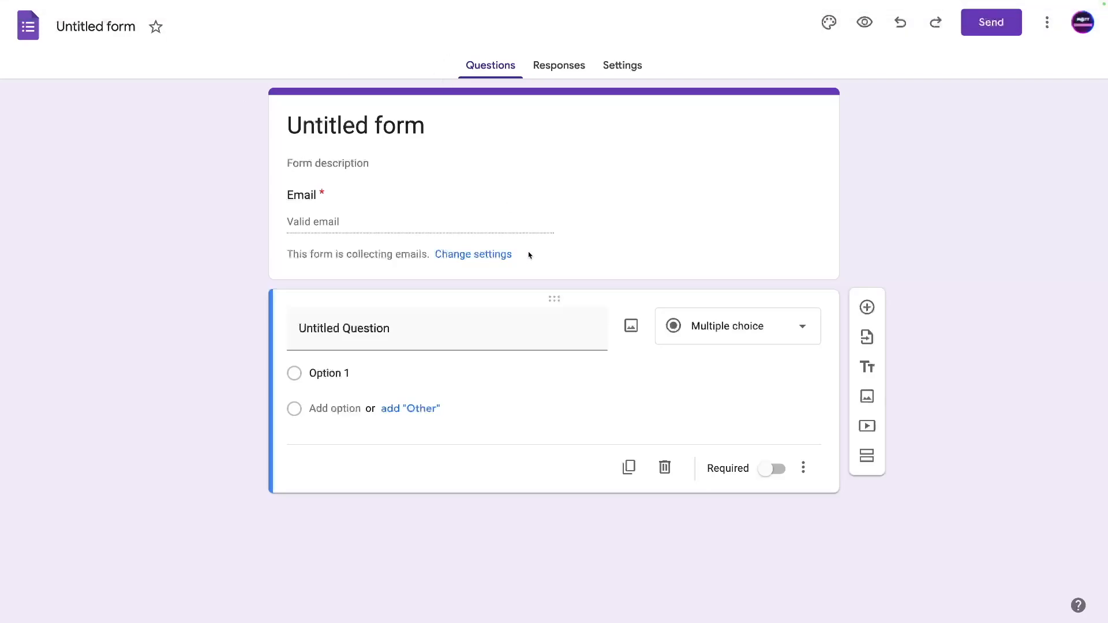
Retitle the form 'Family Summer Camp Application' and add the description 'Fill this out for our summer camp program!'.
click(337, 135)
triple_click(336, 136)
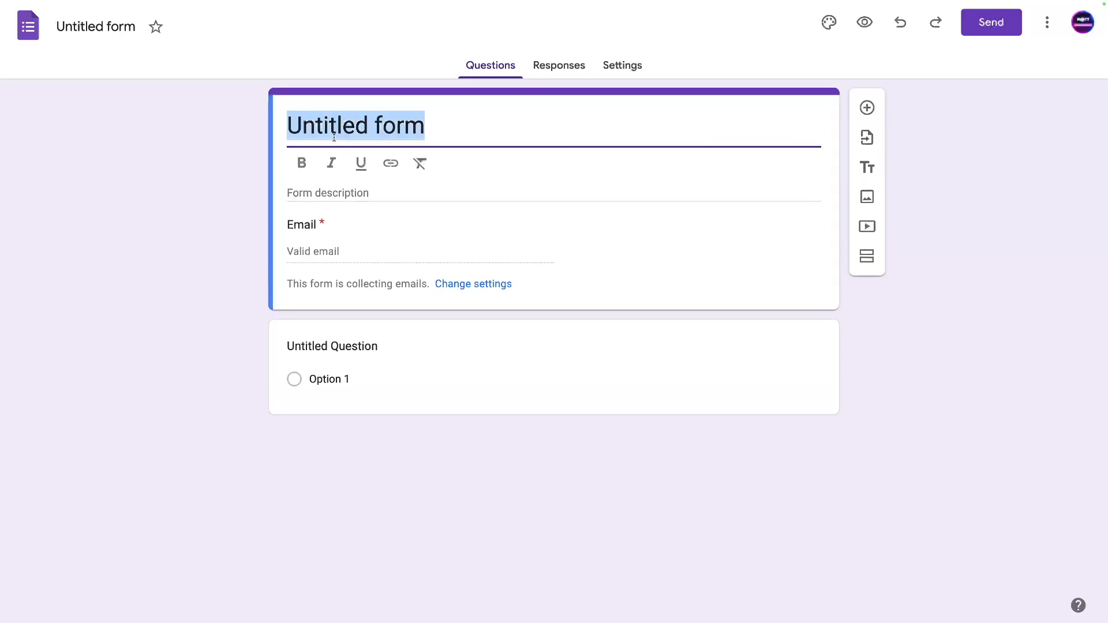
text(F)
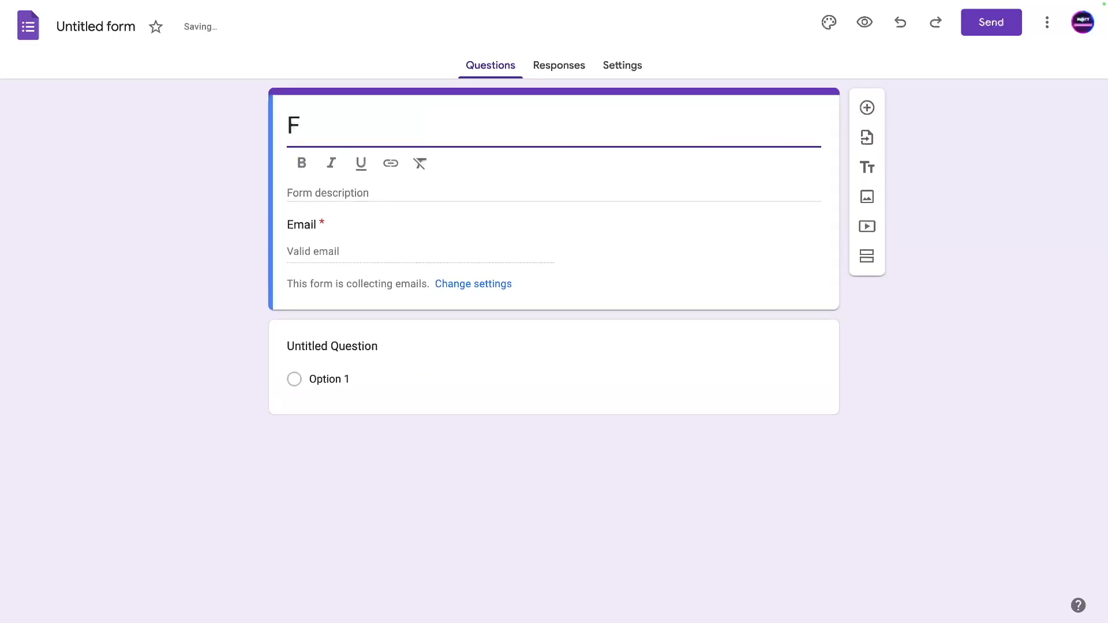
text(amily Summer )
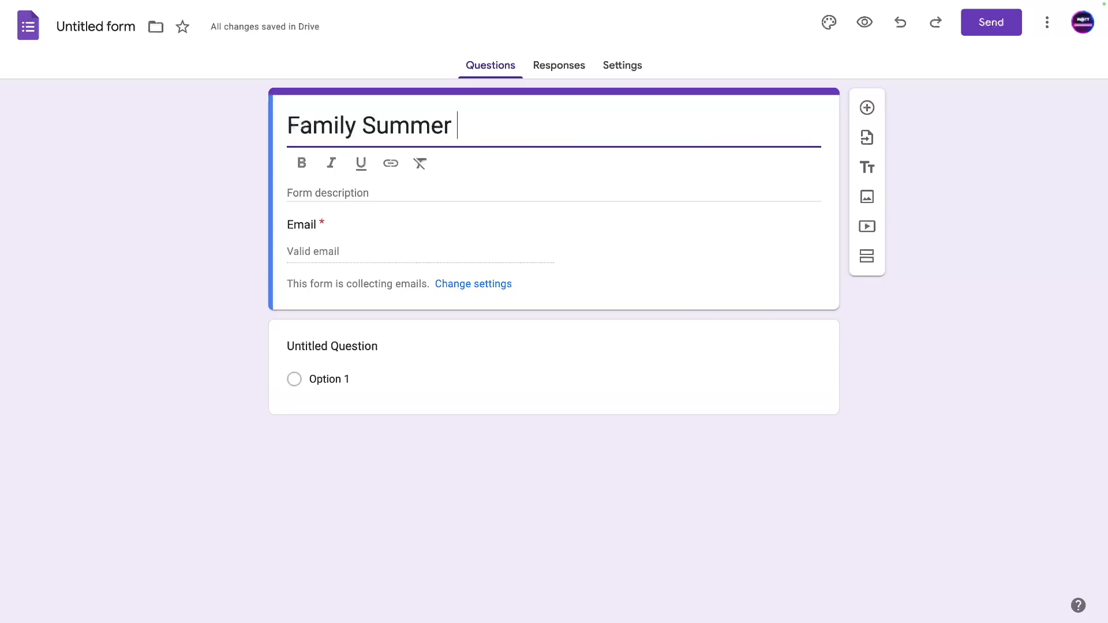
text(Camp Application)
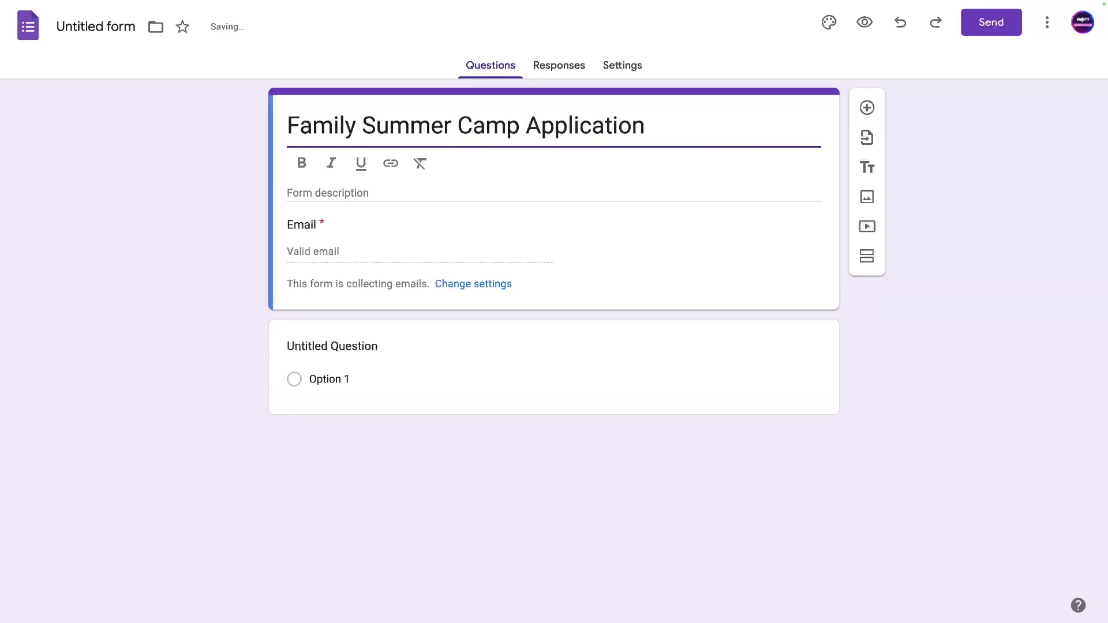
click(312, 194)
text(Fill this out for our summer camp )
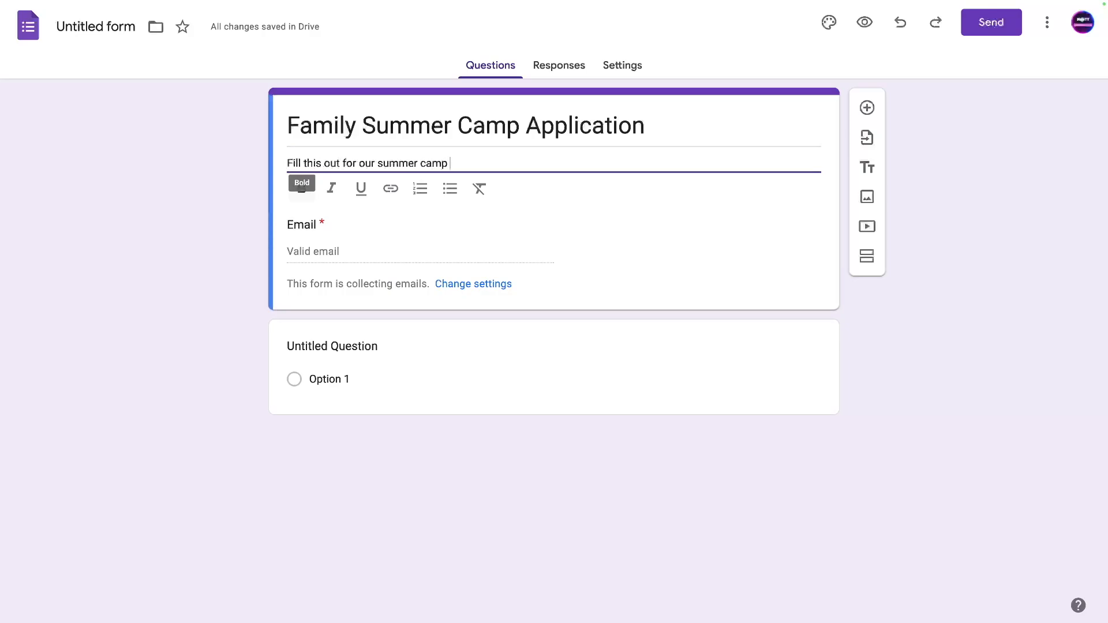
text(program!)
click(107, 235)
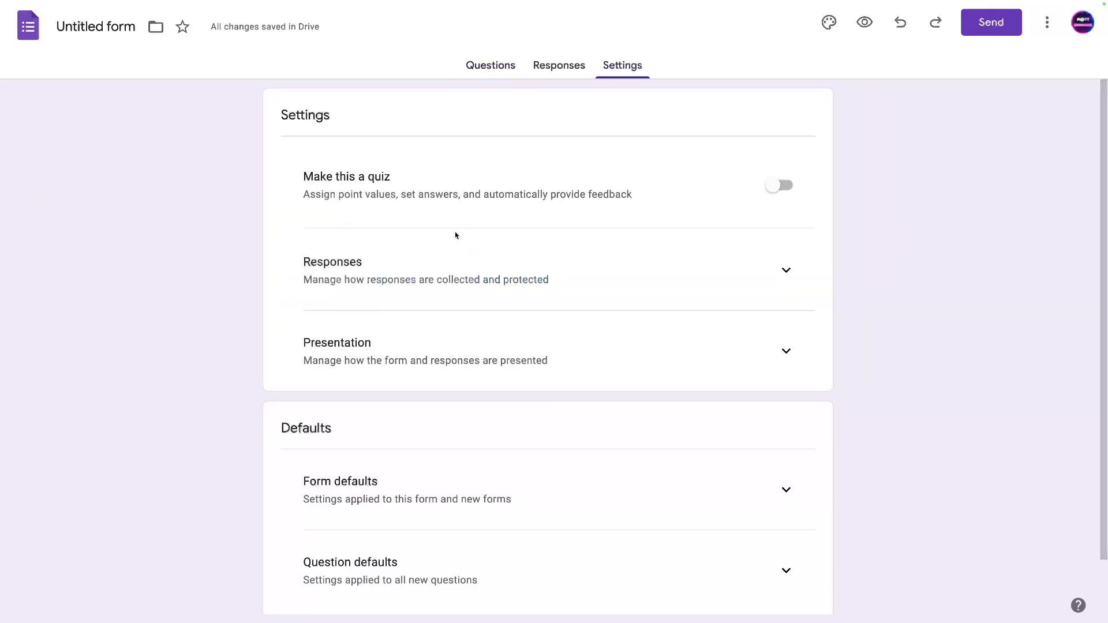
In Responses settings, try Verified email collection, then set it back to Responder input.
click(476, 67)
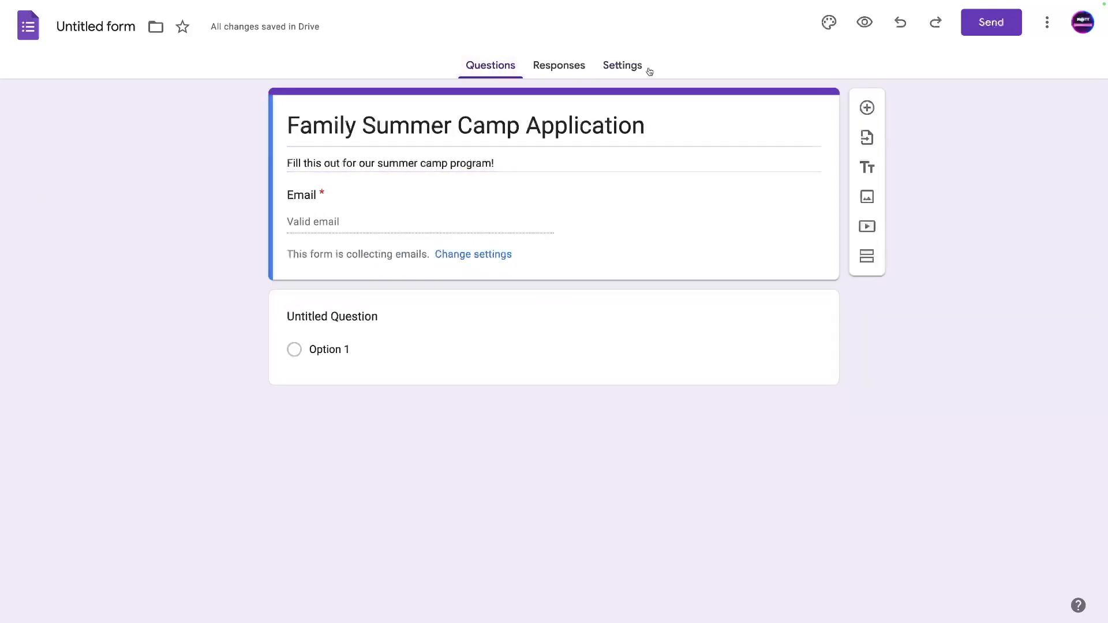
click(635, 68)
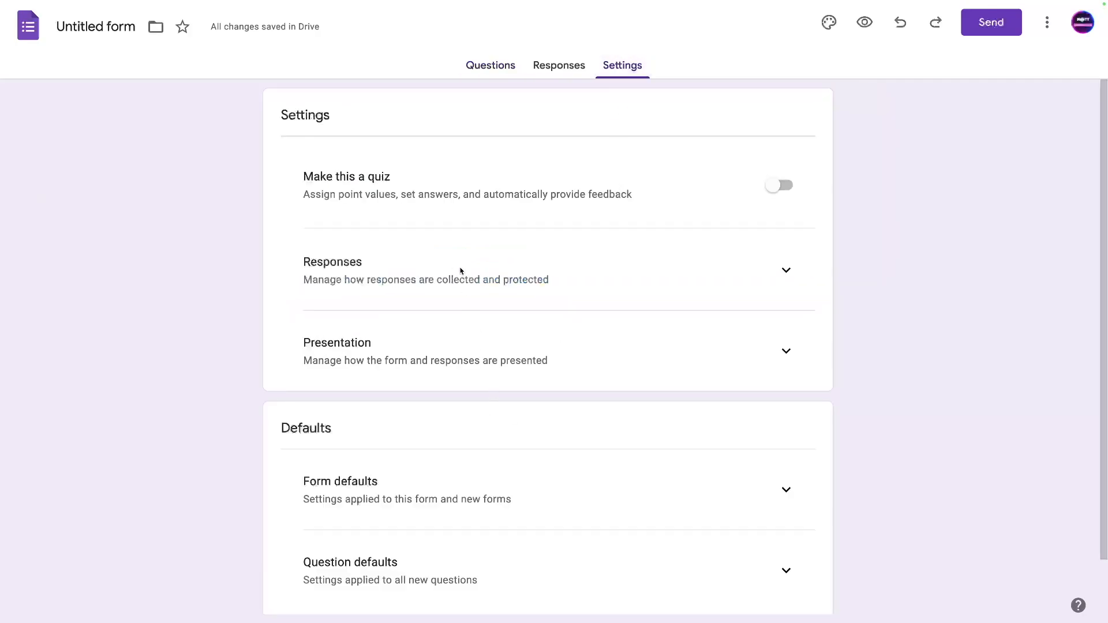
click(786, 270)
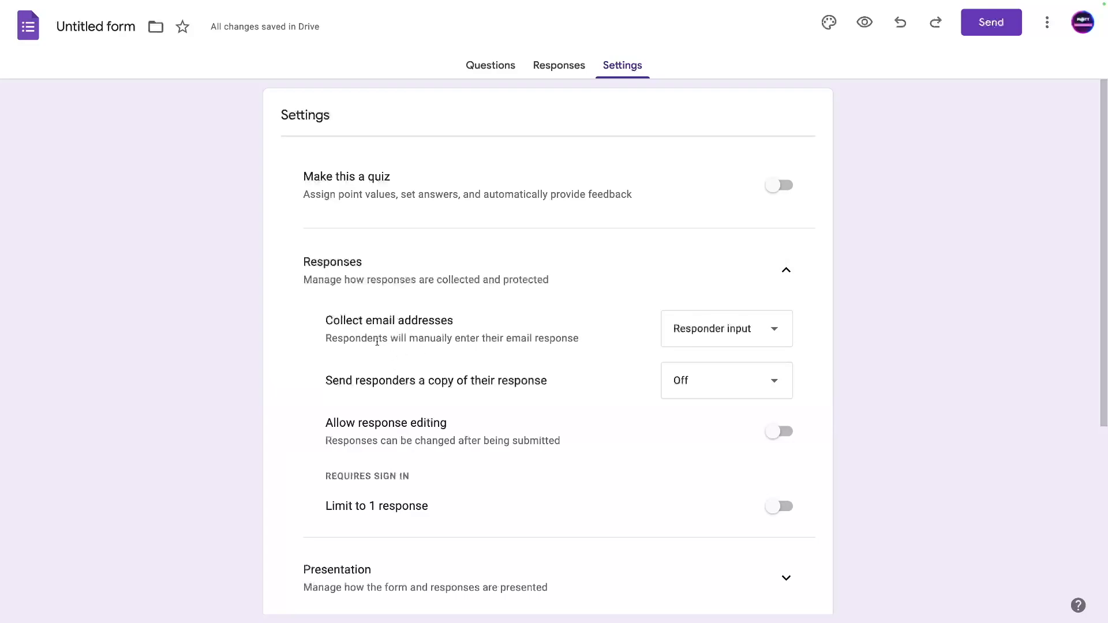
click(750, 330)
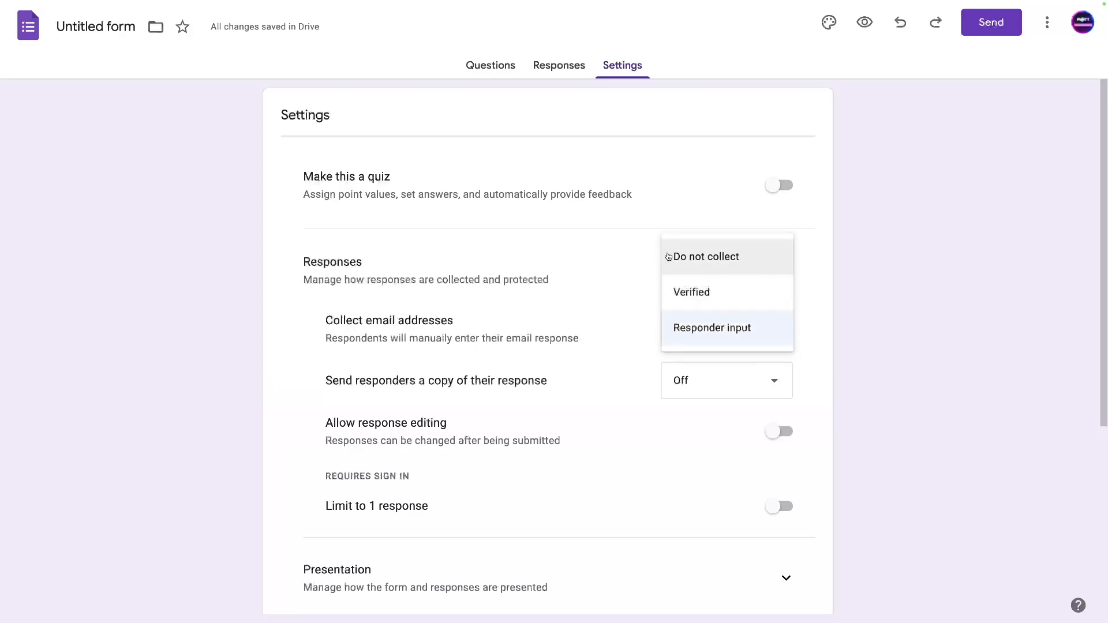
click(687, 292)
drag(467, 346, 563, 344)
click(742, 329)
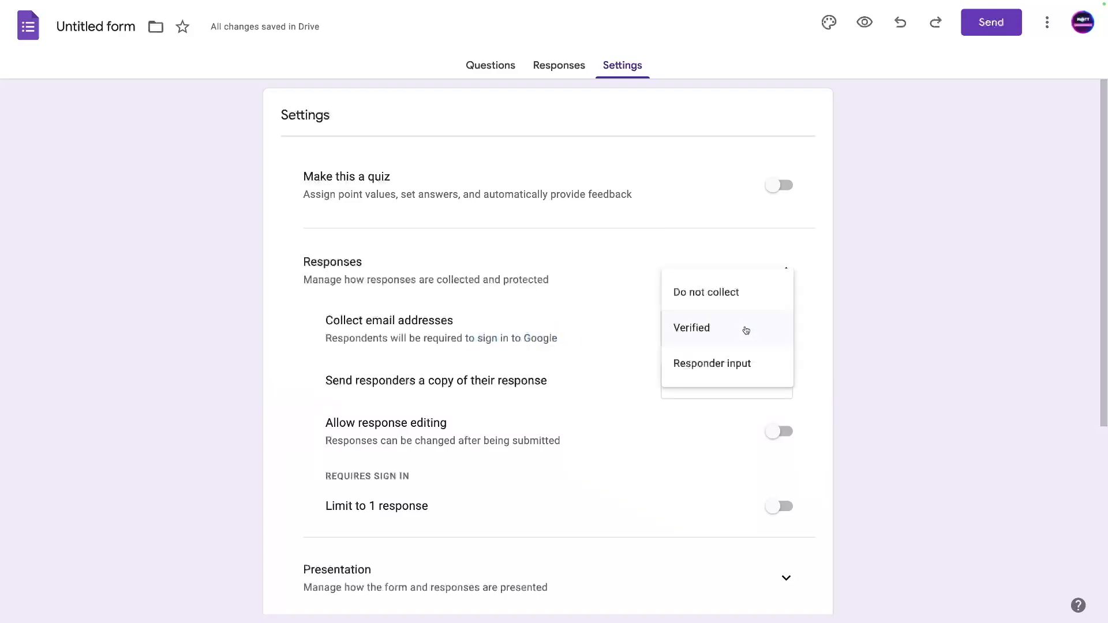
click(714, 365)
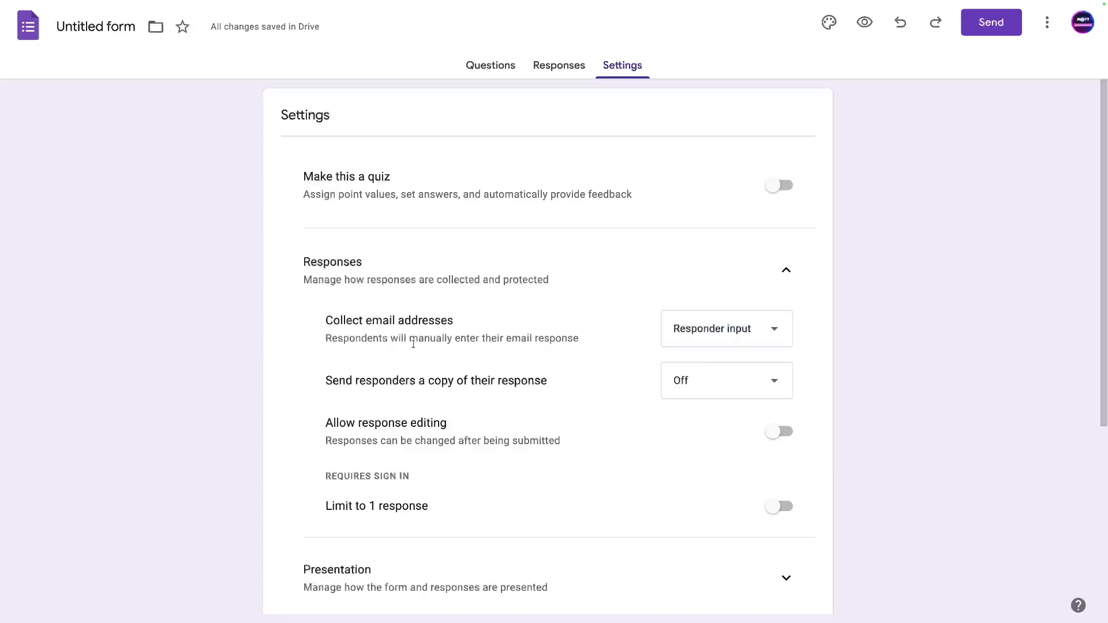
Expand Form defaults and review the default email collection choices without changing them.
click(516, 64)
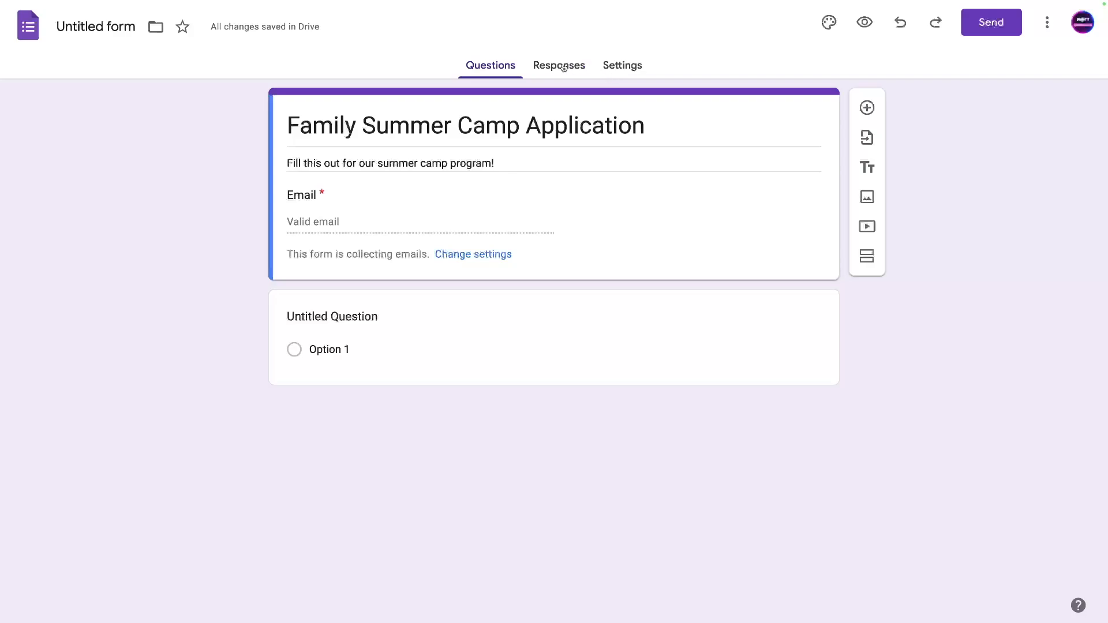
click(601, 72)
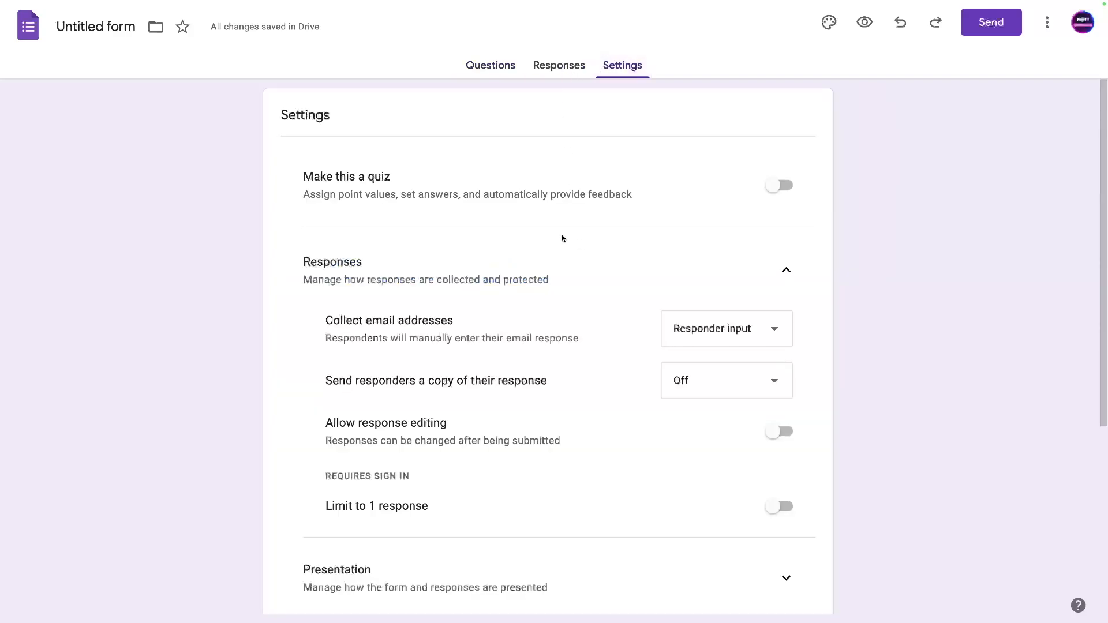
scroll(487, 270, down, 2)
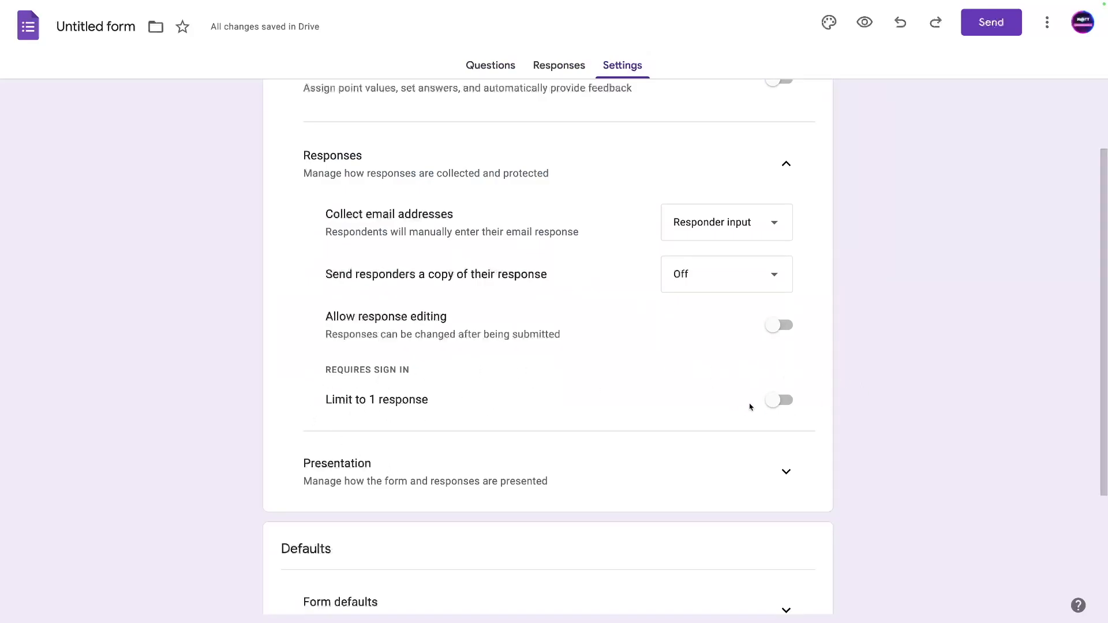
scroll(600, 403, down, 3)
scroll(502, 358, up, 5)
scroll(500, 370, down, 5)
click(784, 431)
scroll(780, 433, down, 2)
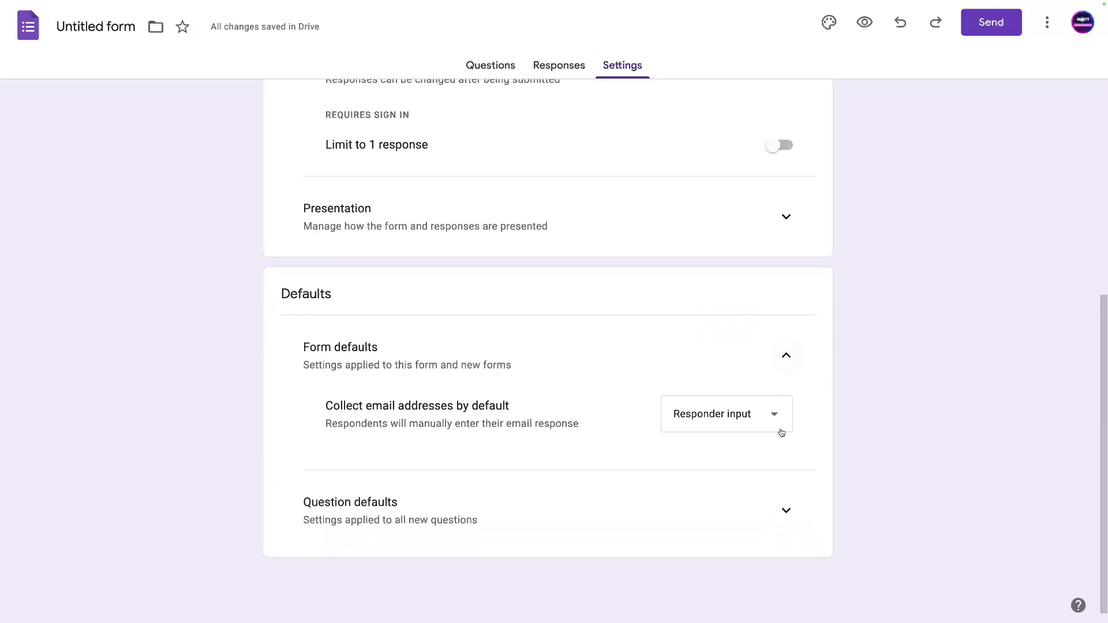
click(740, 416)
click(539, 386)
Expand the Question defaults and Presentation settings groups.
click(777, 510)
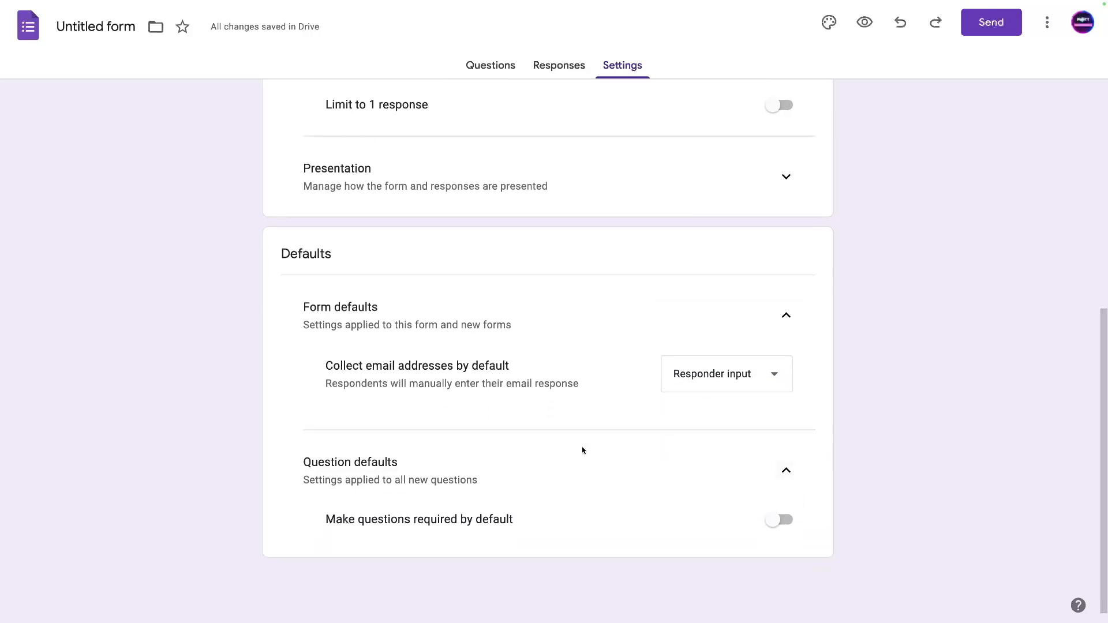
scroll(581, 451, up, 7)
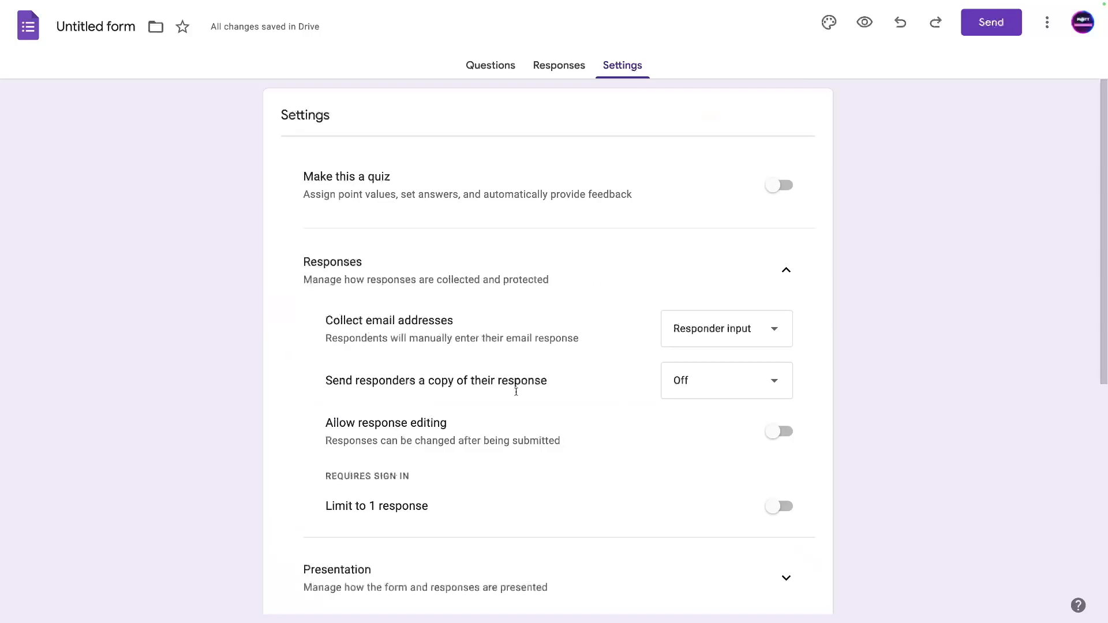
scroll(429, 429, down, 2)
click(786, 443)
Change the confirmation message to 'Thanks for filling this out, a copy will be sent to the email you wrote…' plus a junk/spam reminder.
scroll(693, 450, down, 5)
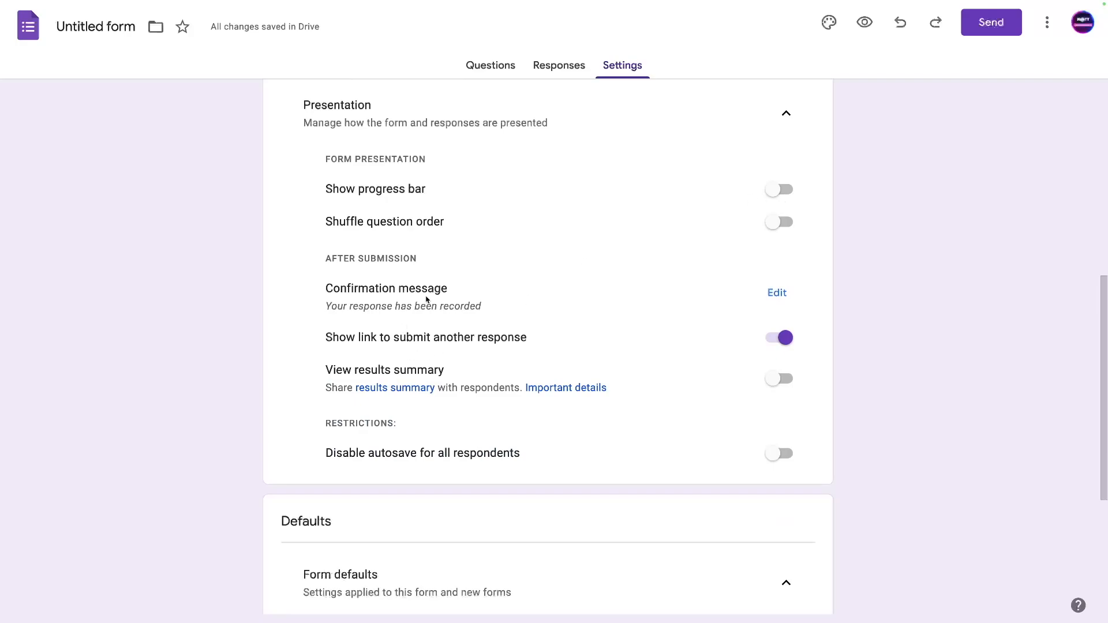
click(777, 292)
click(370, 301)
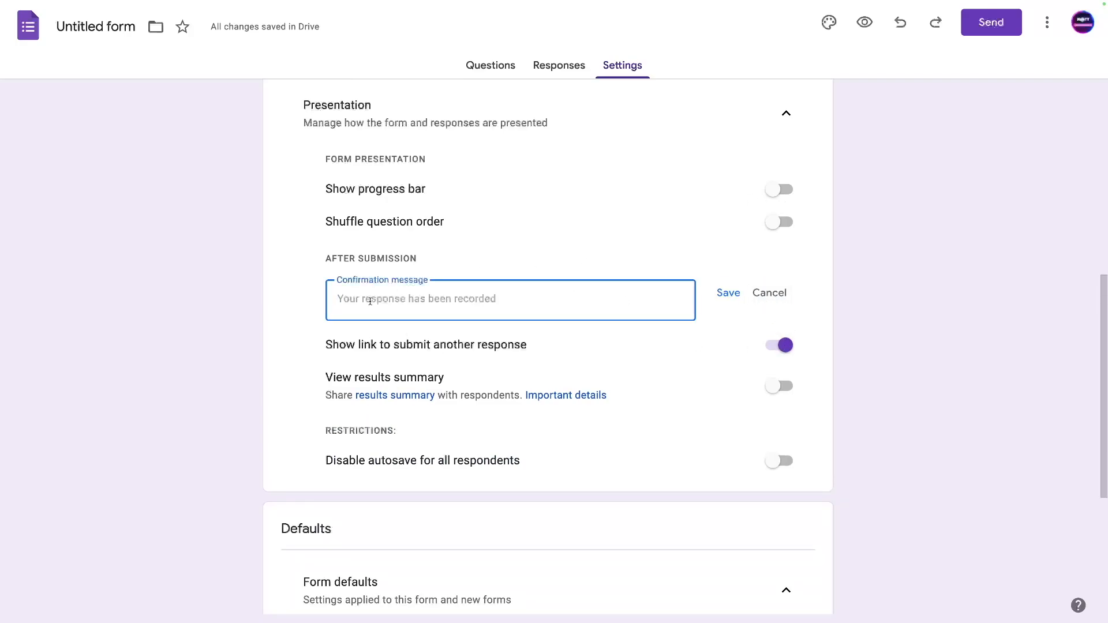
text(Thanks for filling this out, a copy)
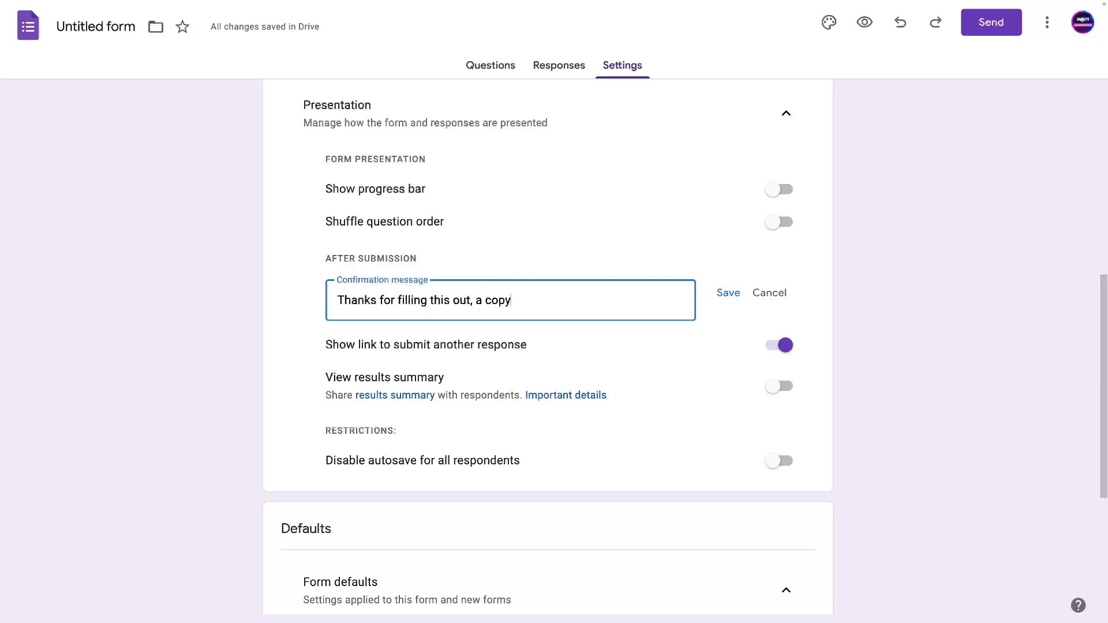
text( will be sent to the email you w)
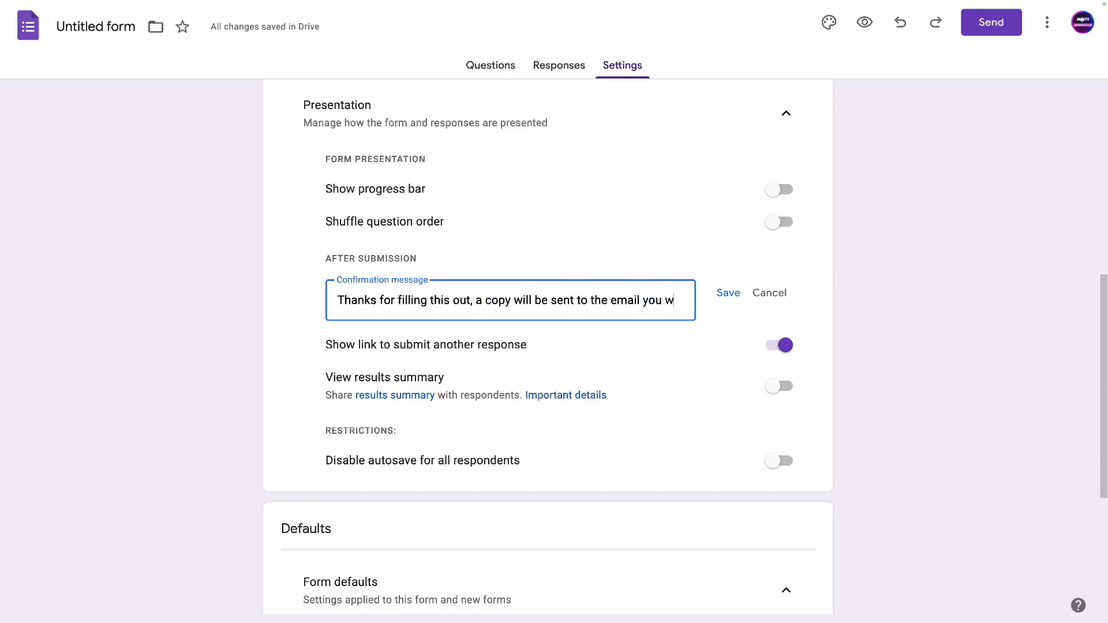
text(rote.  Please )
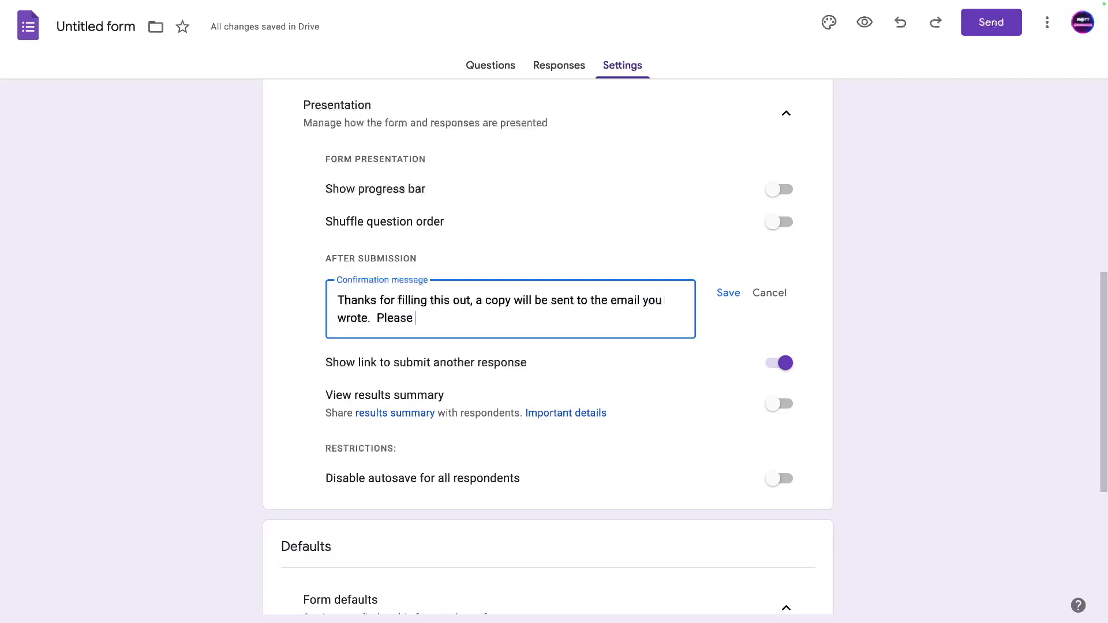
text(check your junk and spa)
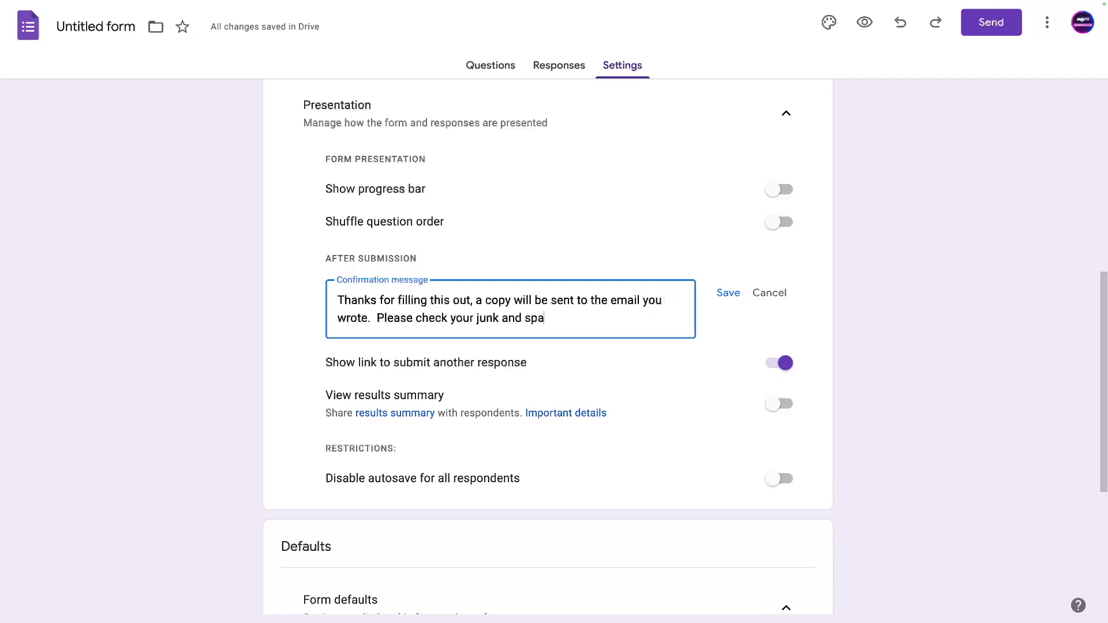
text(m in case it was filter.)
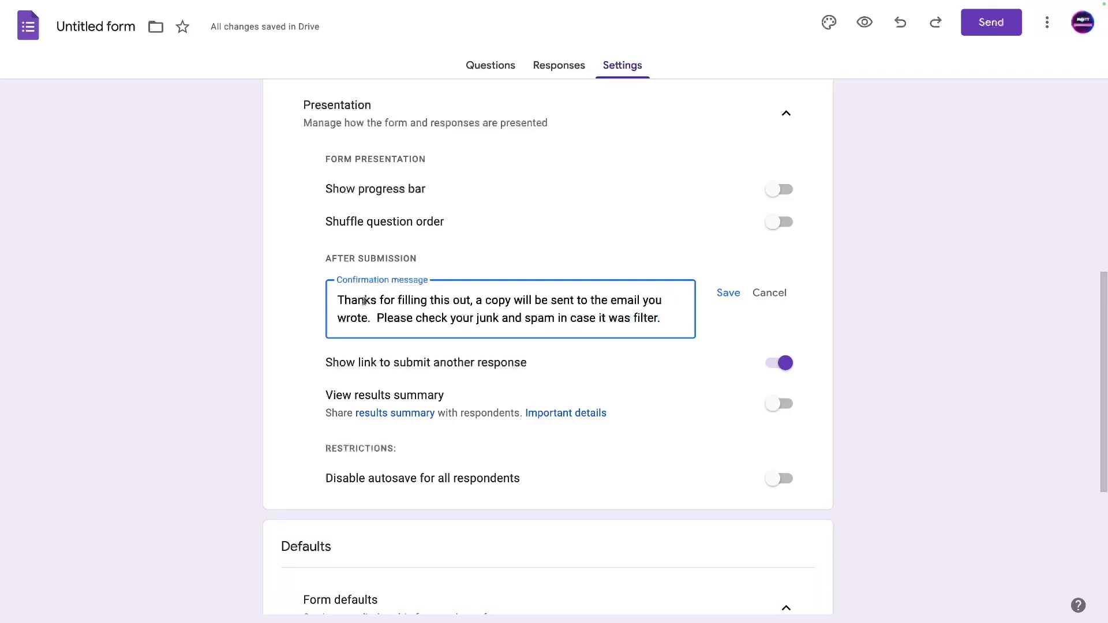
click(727, 295)
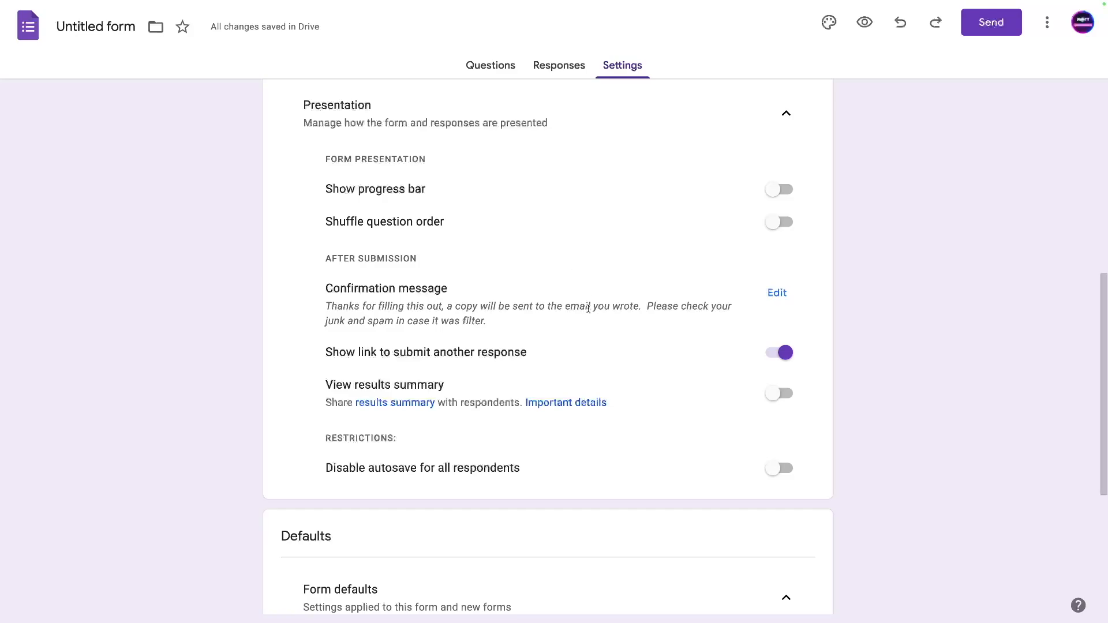
scroll(559, 381, up, 1)
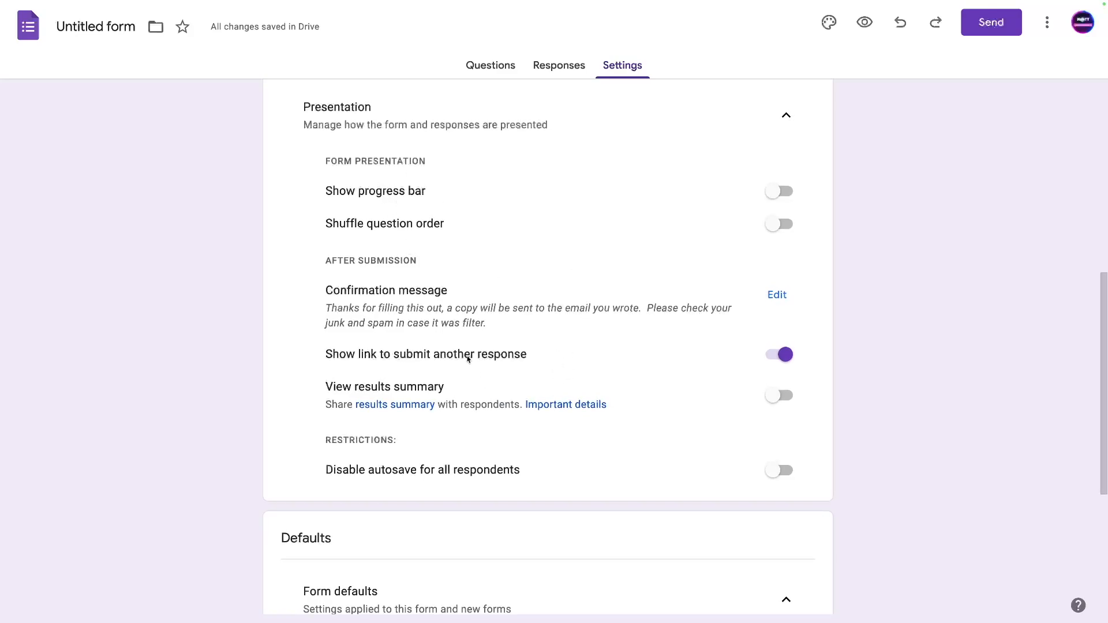
scroll(614, 354, down, 1)
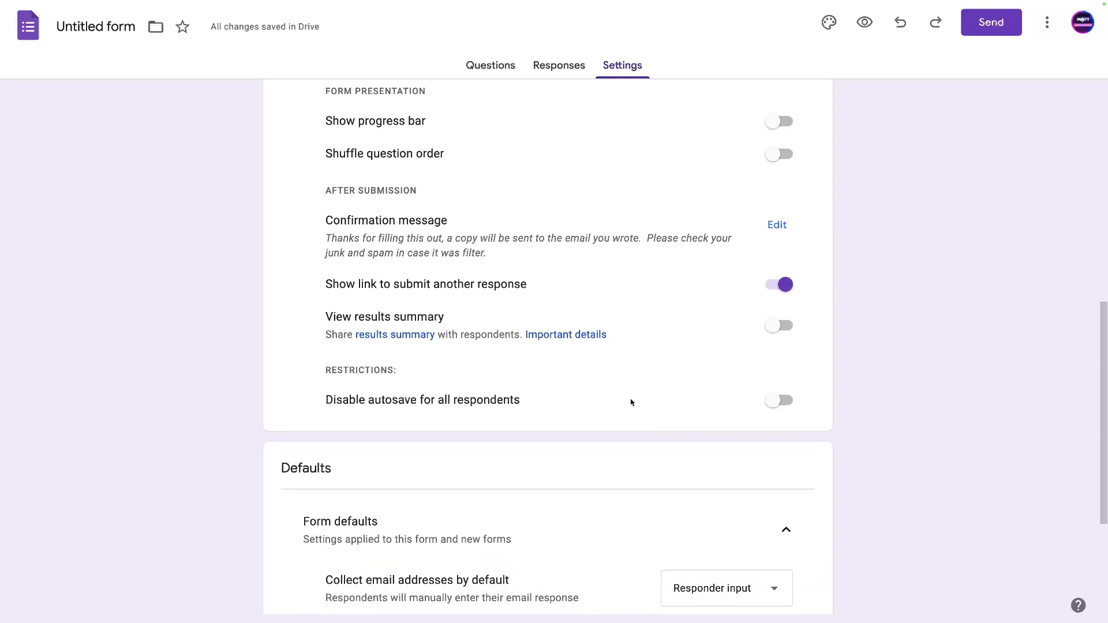
scroll(631, 402, up, 2)
Set 'Send responders a copy of their response' to Always, then return to the form's questions.
click(782, 181)
scroll(700, 235, up, 2)
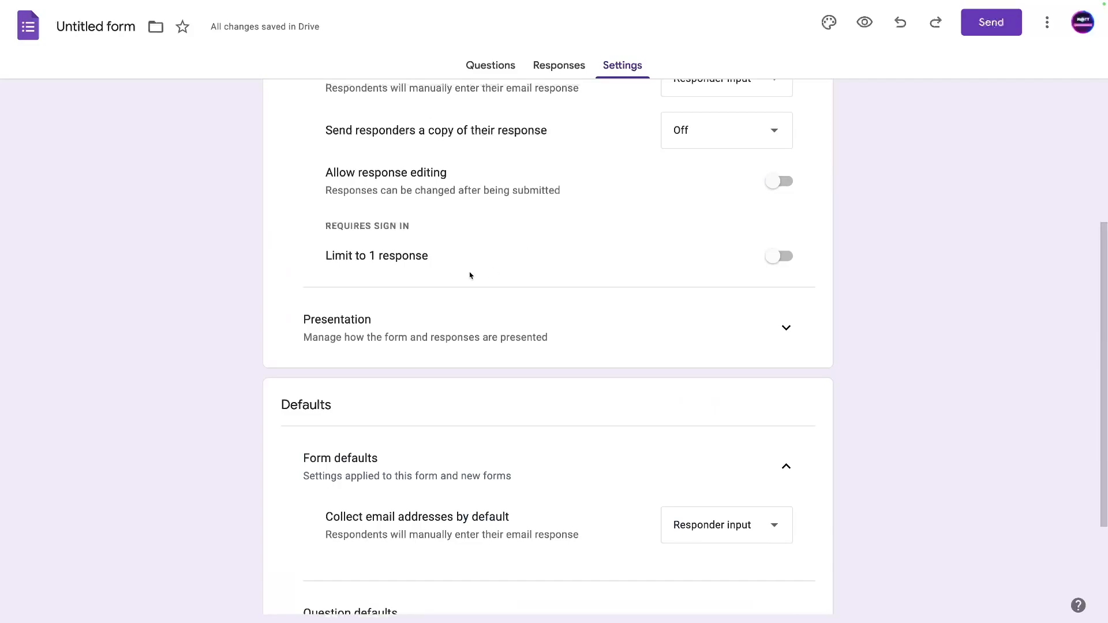
scroll(470, 276, up, 1)
click(707, 219)
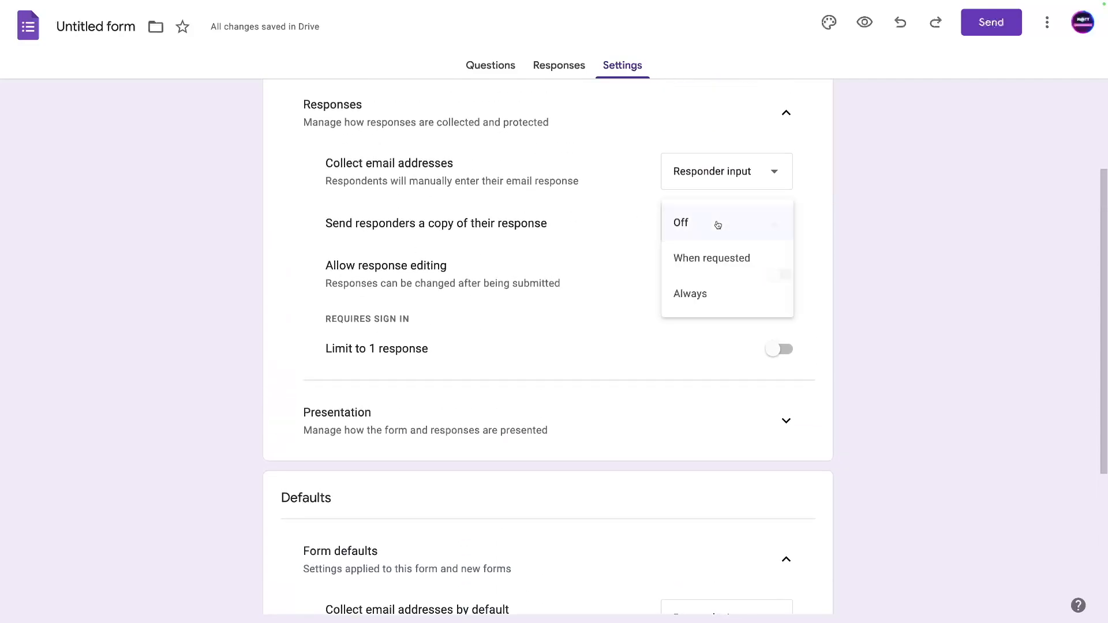
click(699, 293)
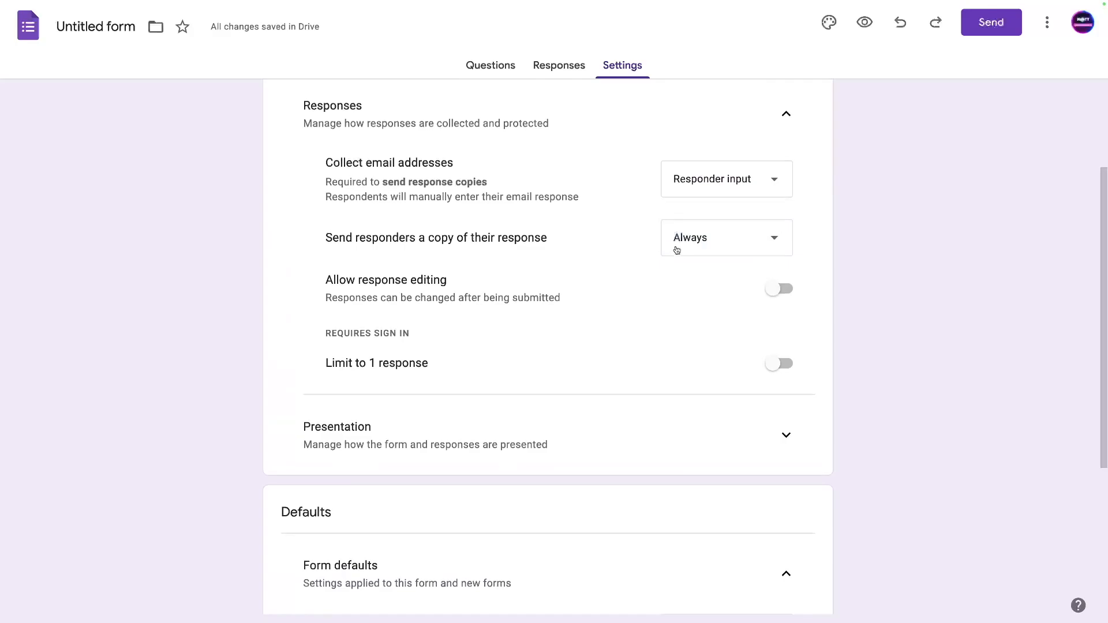
scroll(475, 335, up, 2)
click(507, 65)
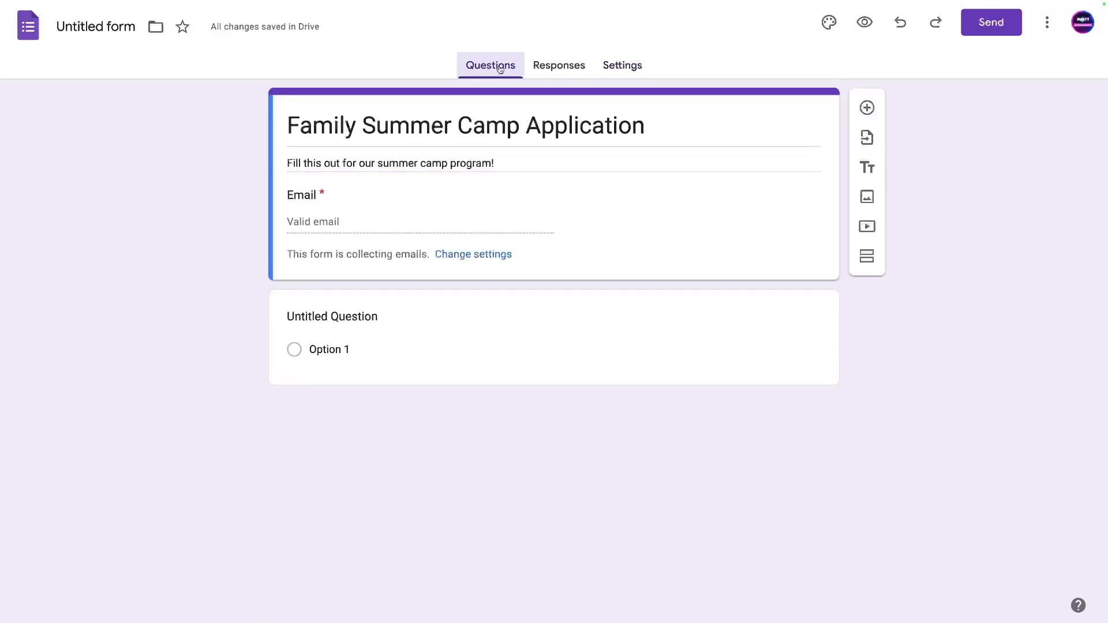
Insert the Family Summer Camp Survey banner from Photos as the form header image.
click(827, 24)
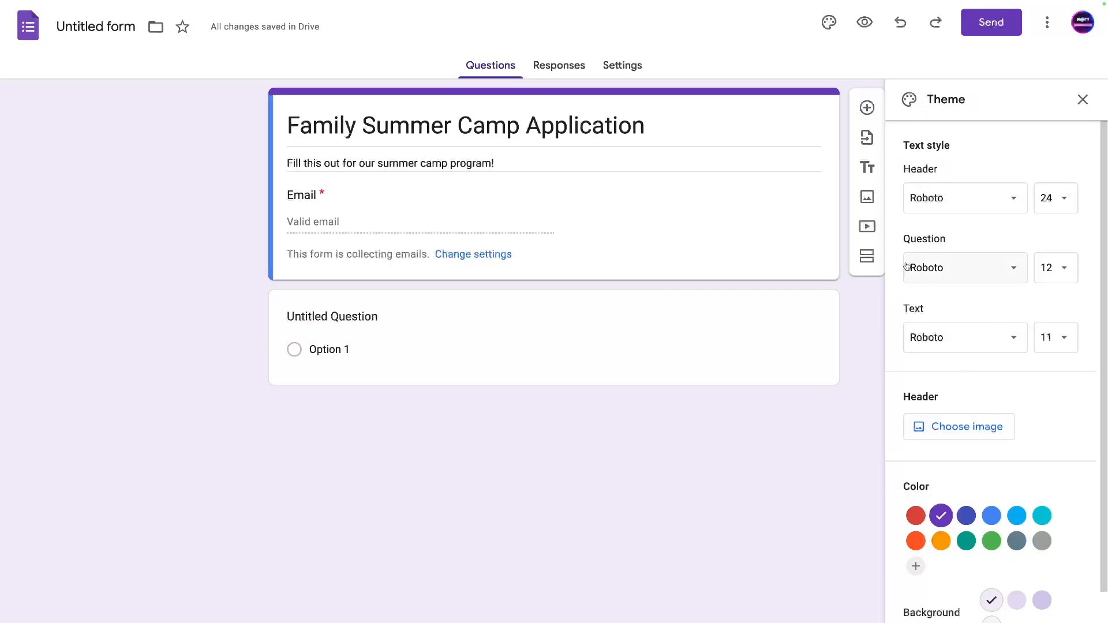
click(981, 441)
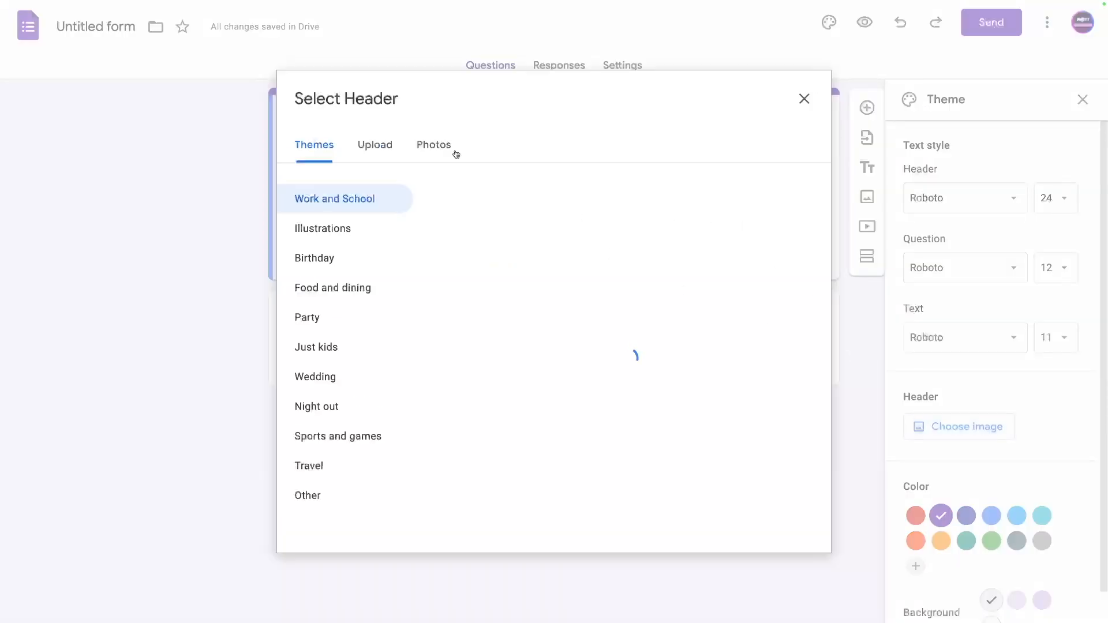
scroll(626, 387, down, 15)
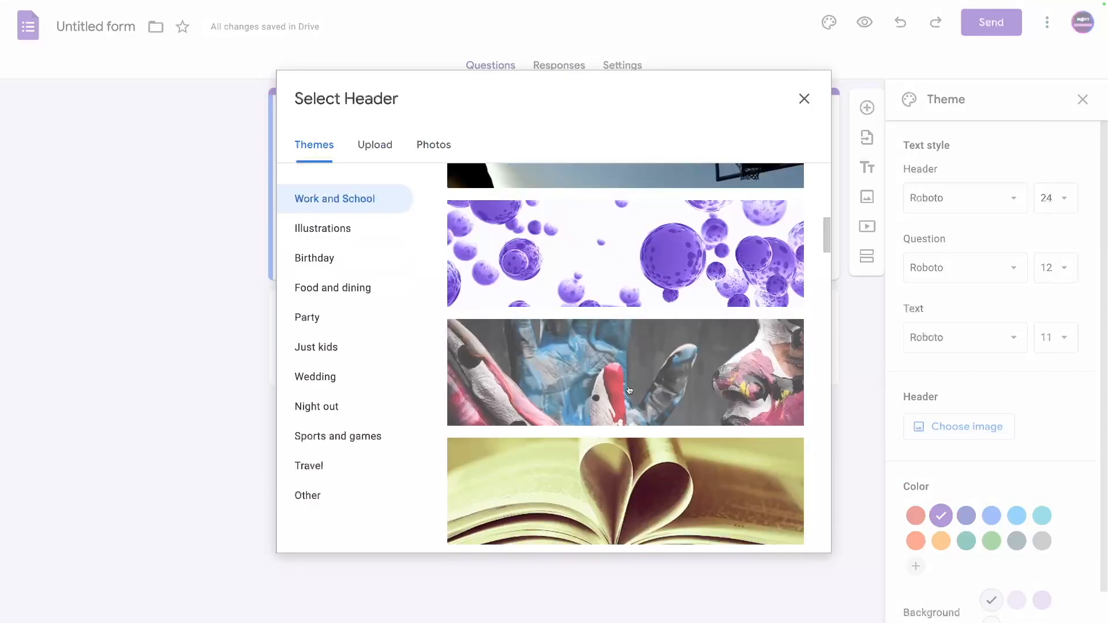
scroll(623, 379, down, 12)
scroll(618, 379, up, 15)
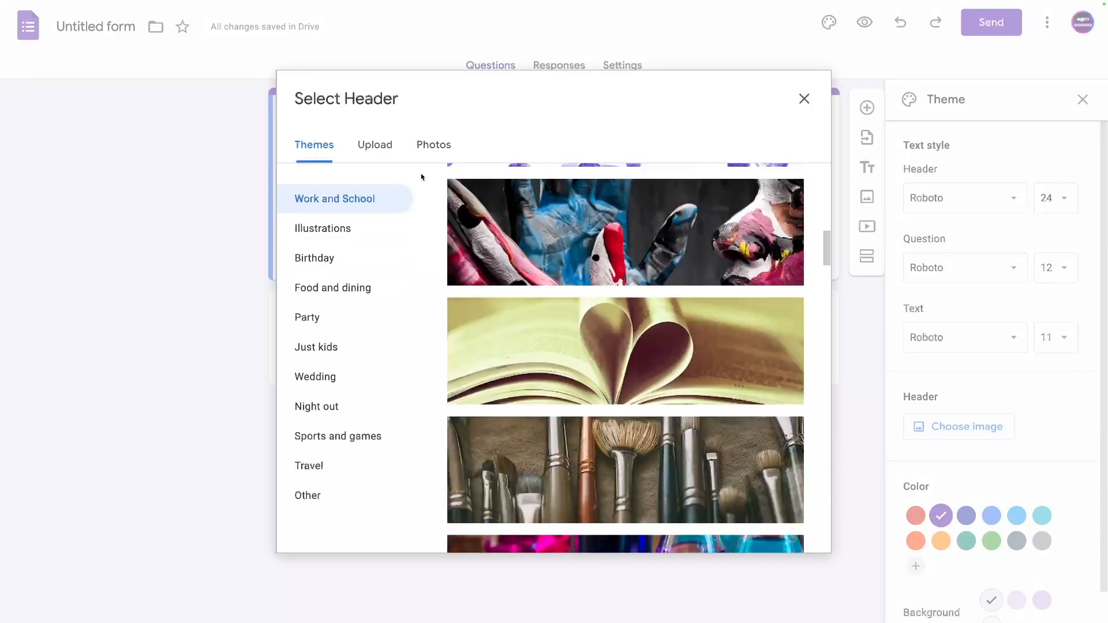
click(435, 153)
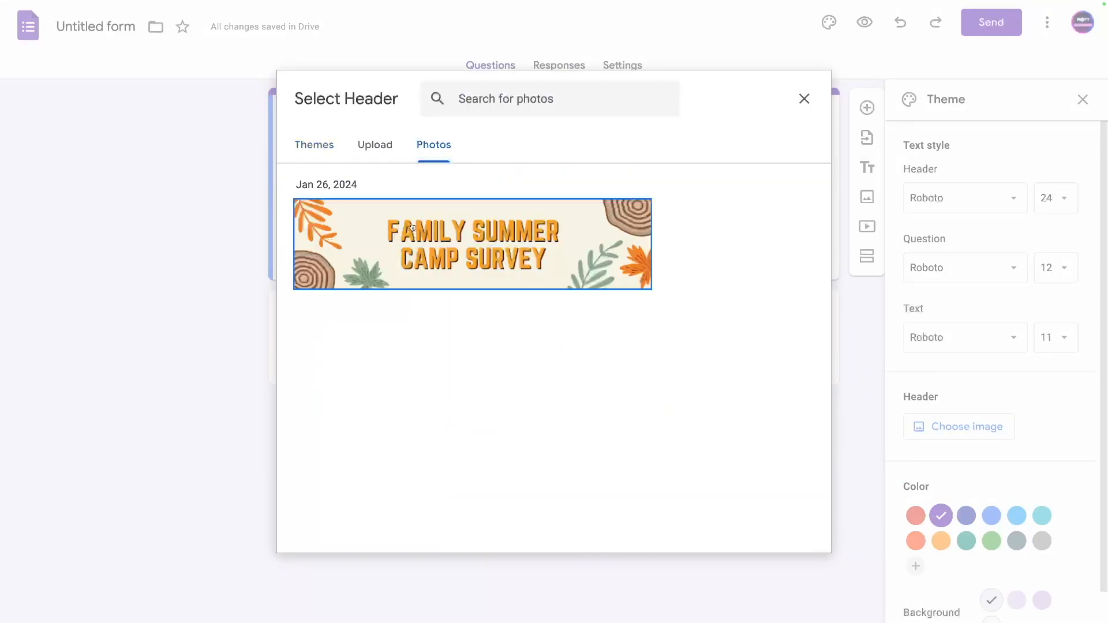
click(413, 240)
click(774, 534)
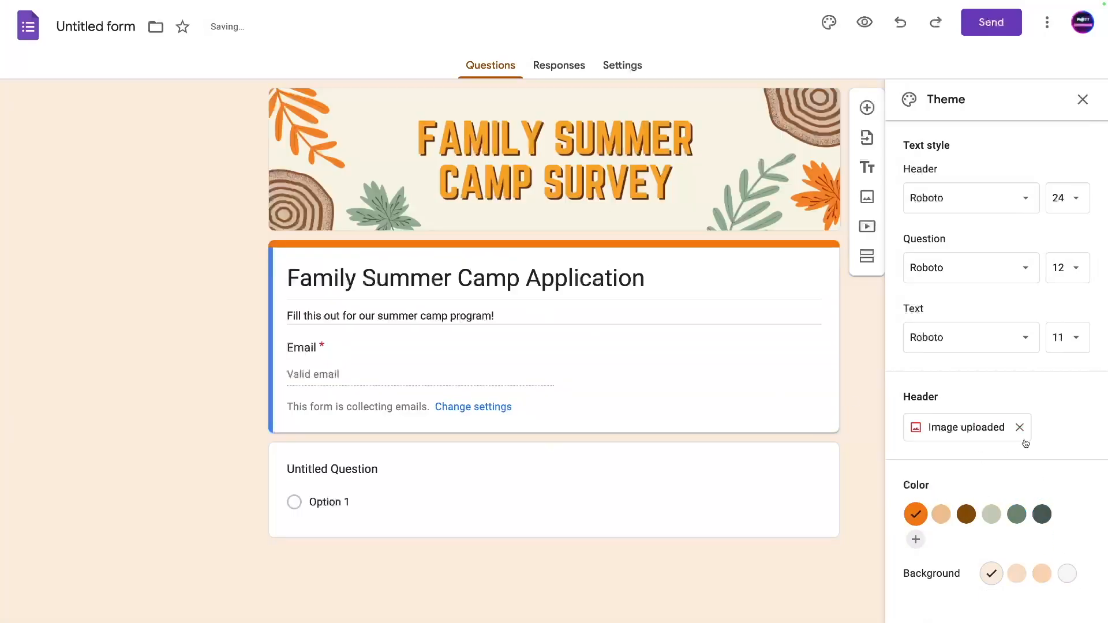
Set the theme colour to green #71866f with a grey-green background.
click(1021, 518)
click(1042, 516)
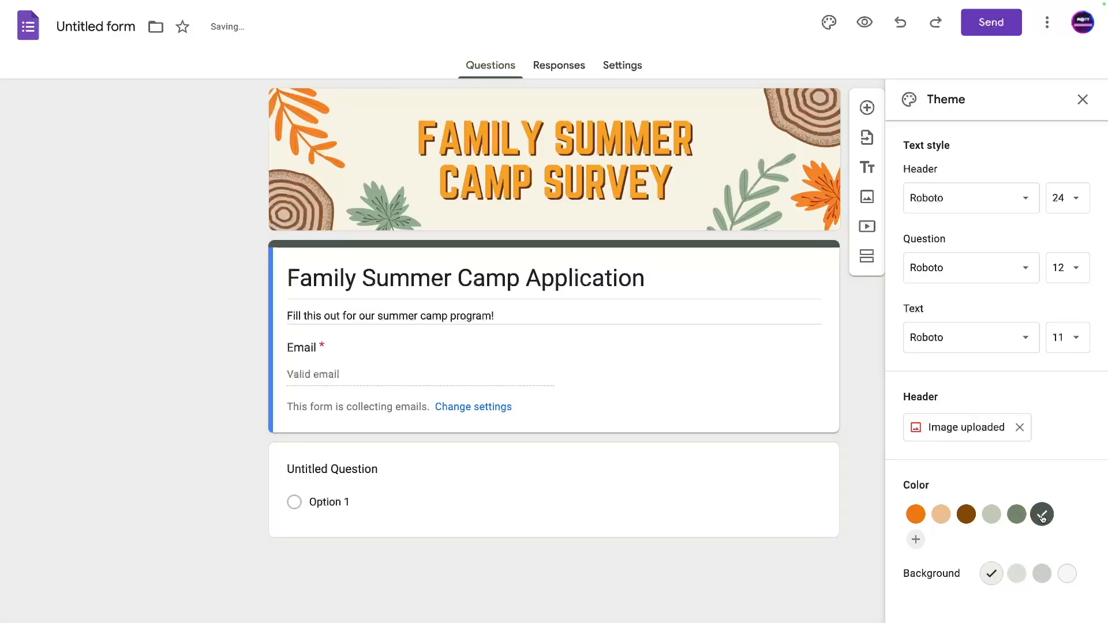
click(1025, 519)
click(1045, 578)
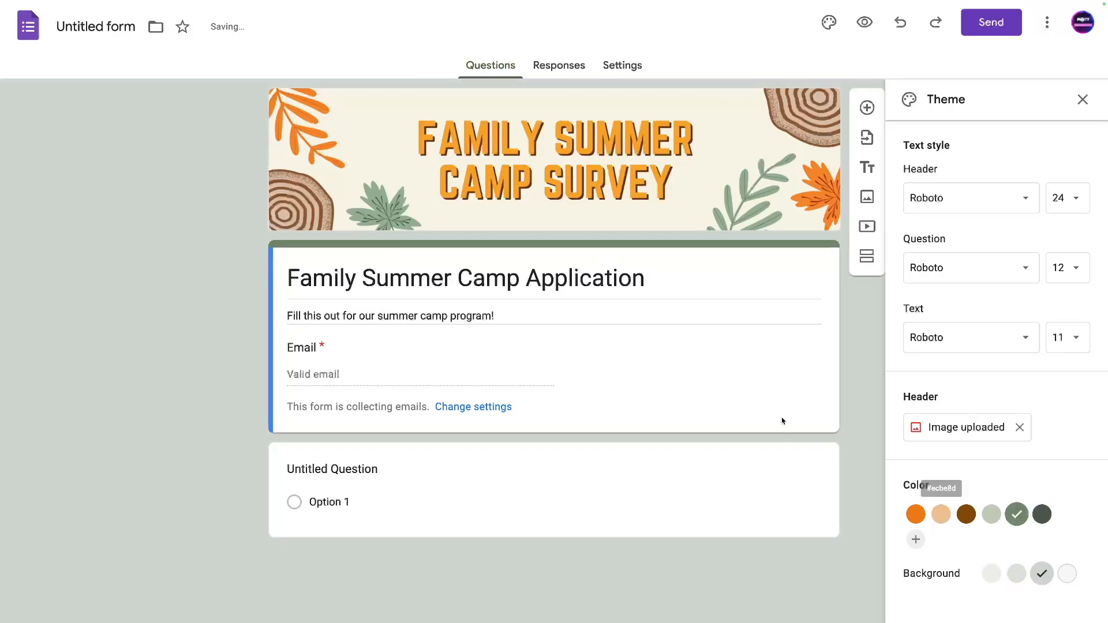
click(1082, 100)
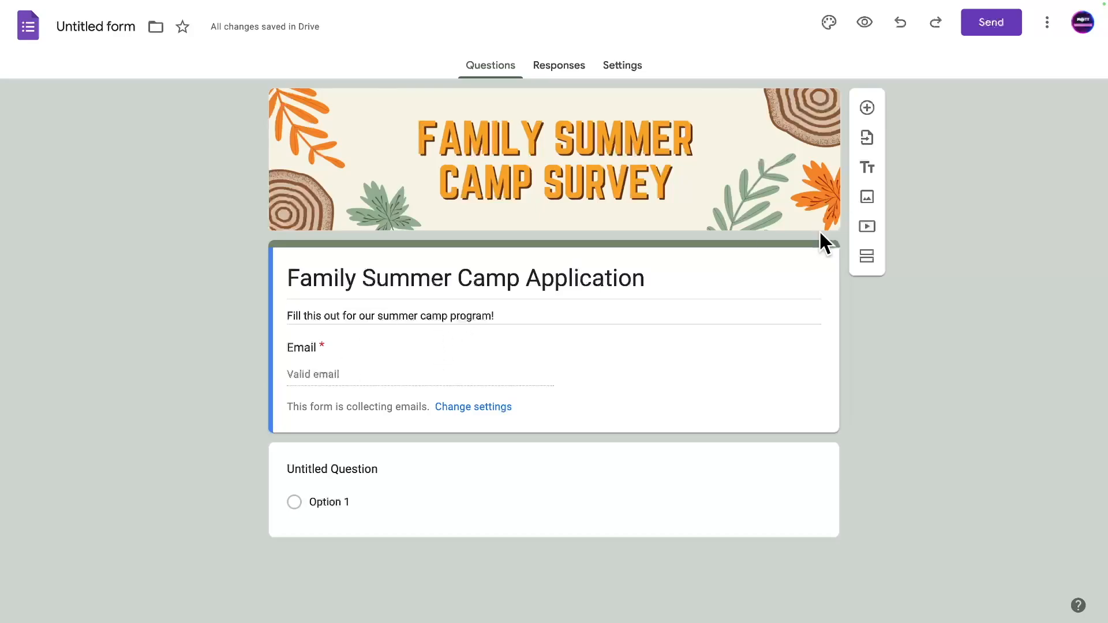
Add a new section titled 'Parent/Guardian Information'.
click(859, 267)
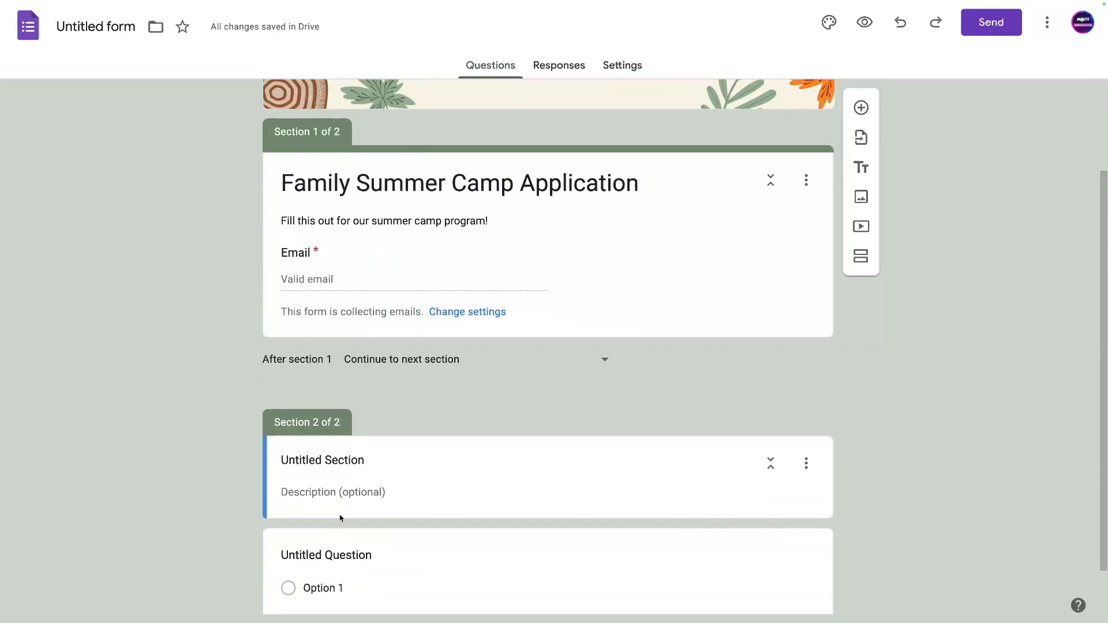
click(325, 460)
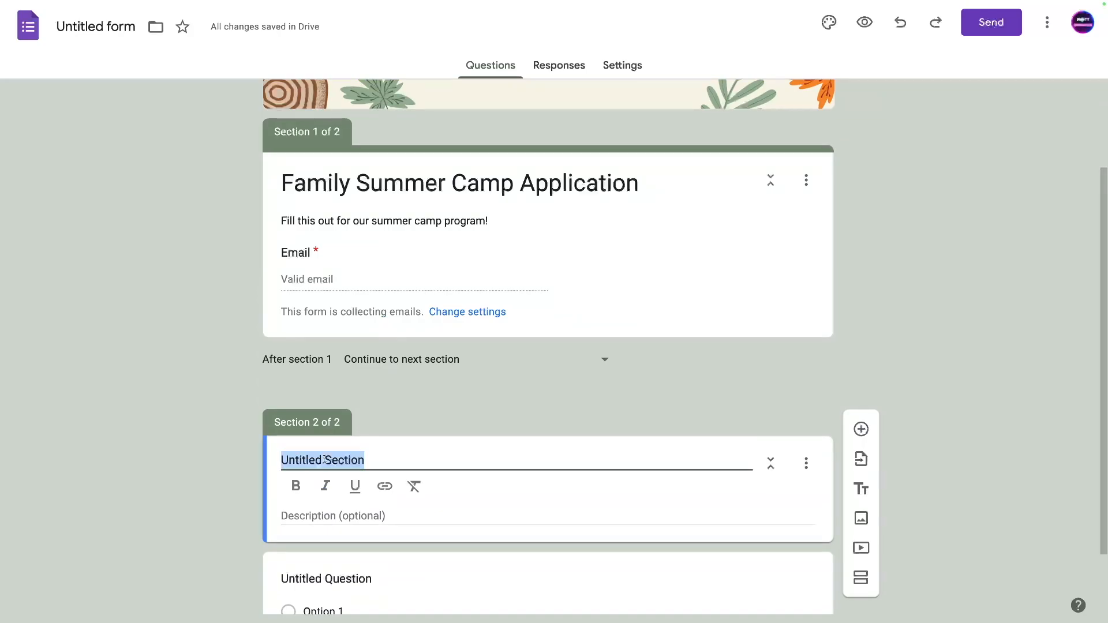
text(P)
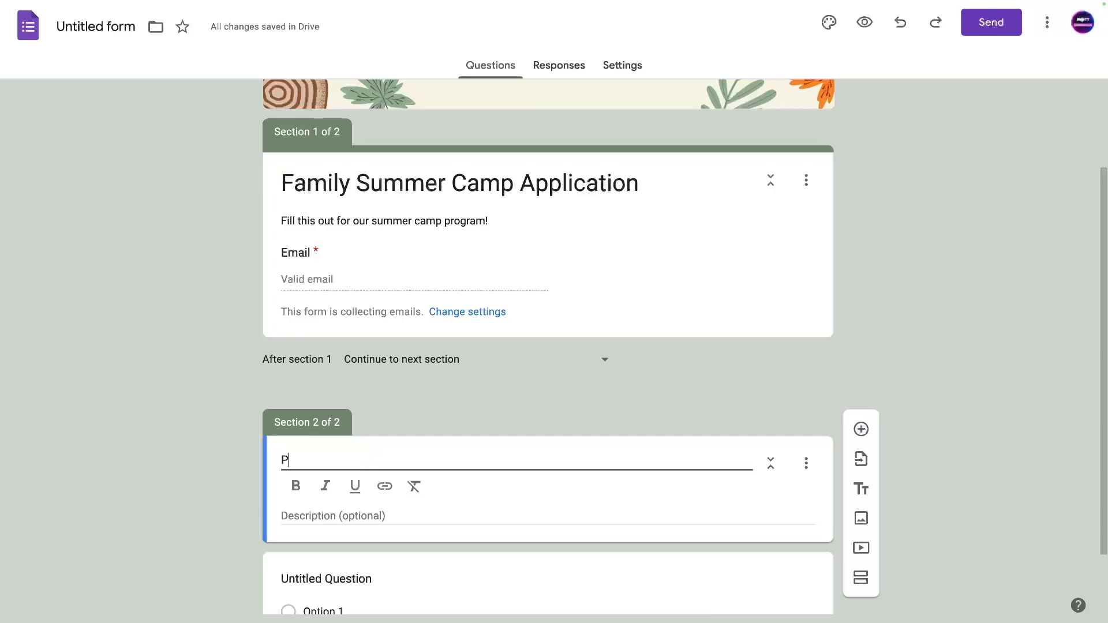
text(arent/Guard)
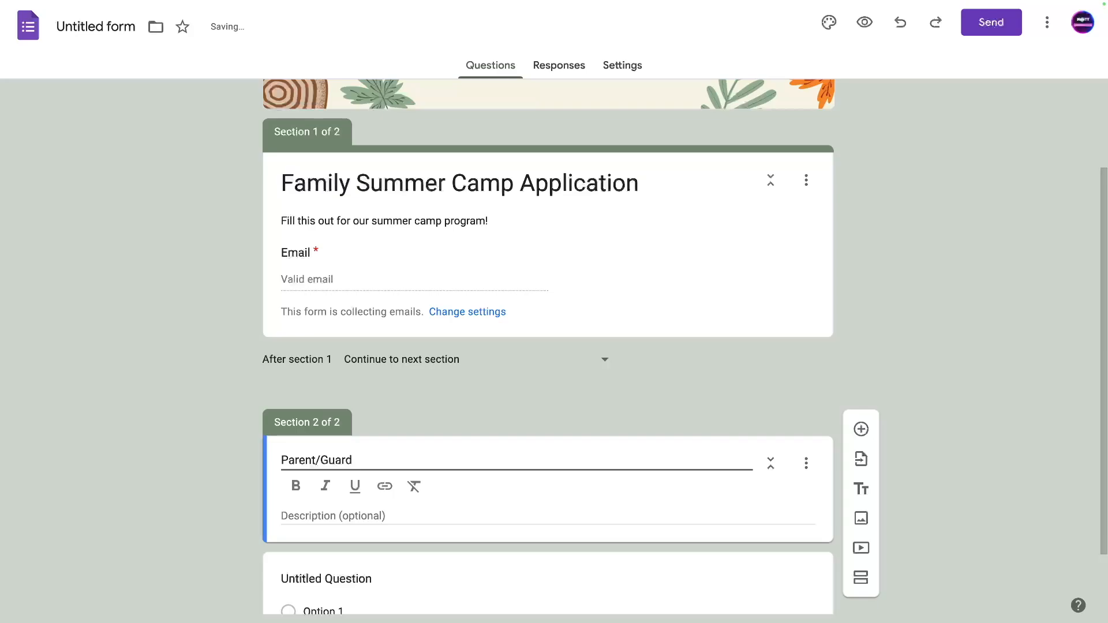
text(ian Information)
Describe it as 'Please fill this out for the parent/guardian information.' with 'parent/guardian' bold and underlined.
scroll(467, 419, down, 1)
click(291, 434)
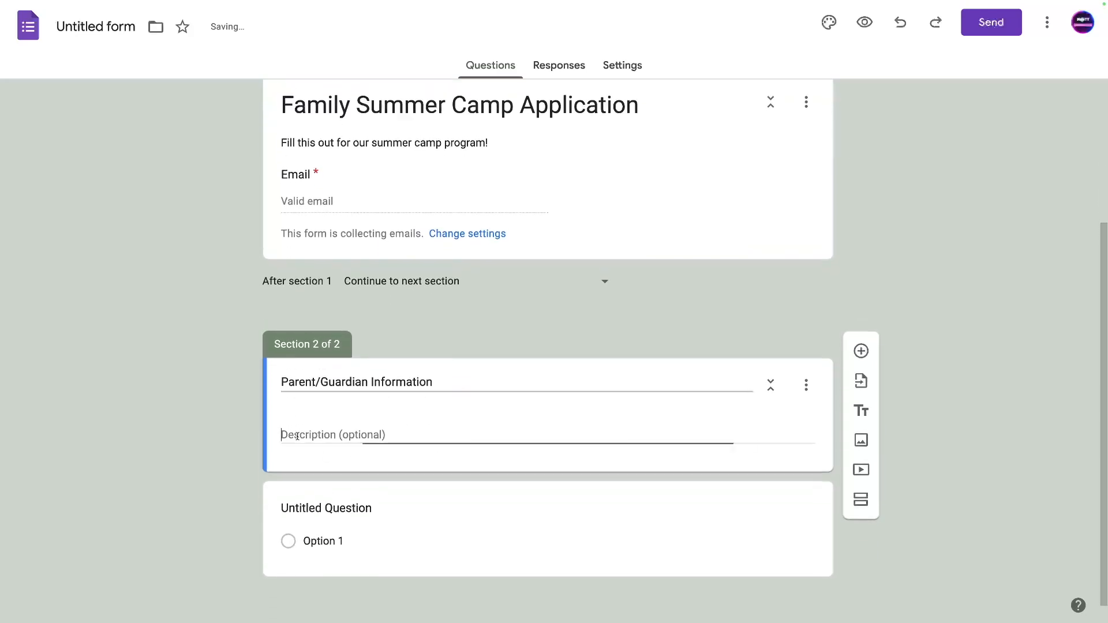
text(Pil)
key(BackSpace)
text(le)
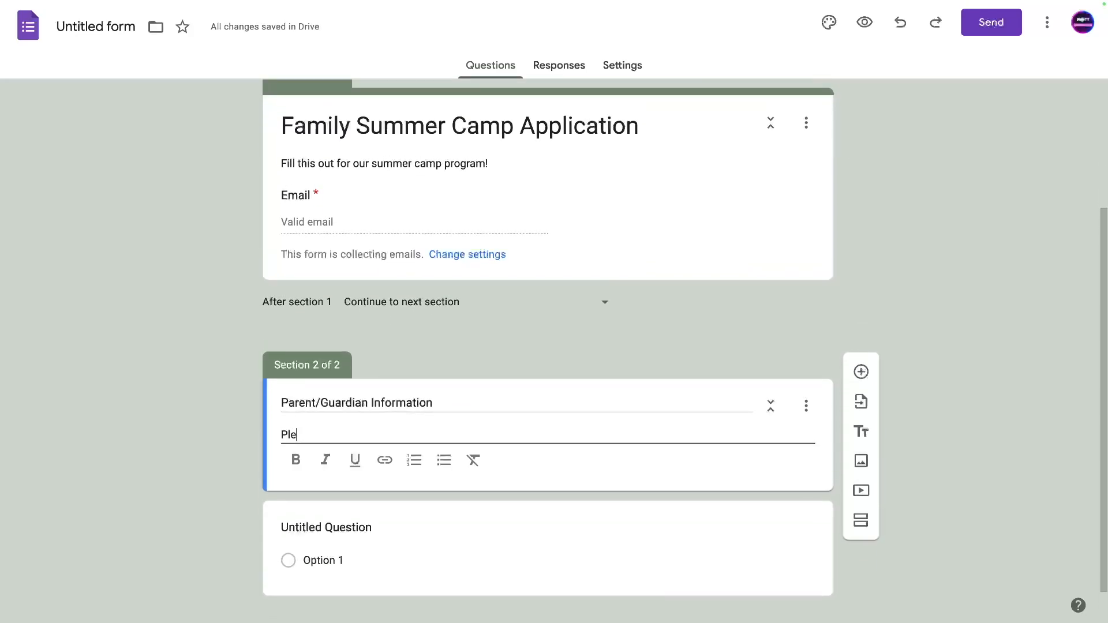
text(ase fill this out for the partent)
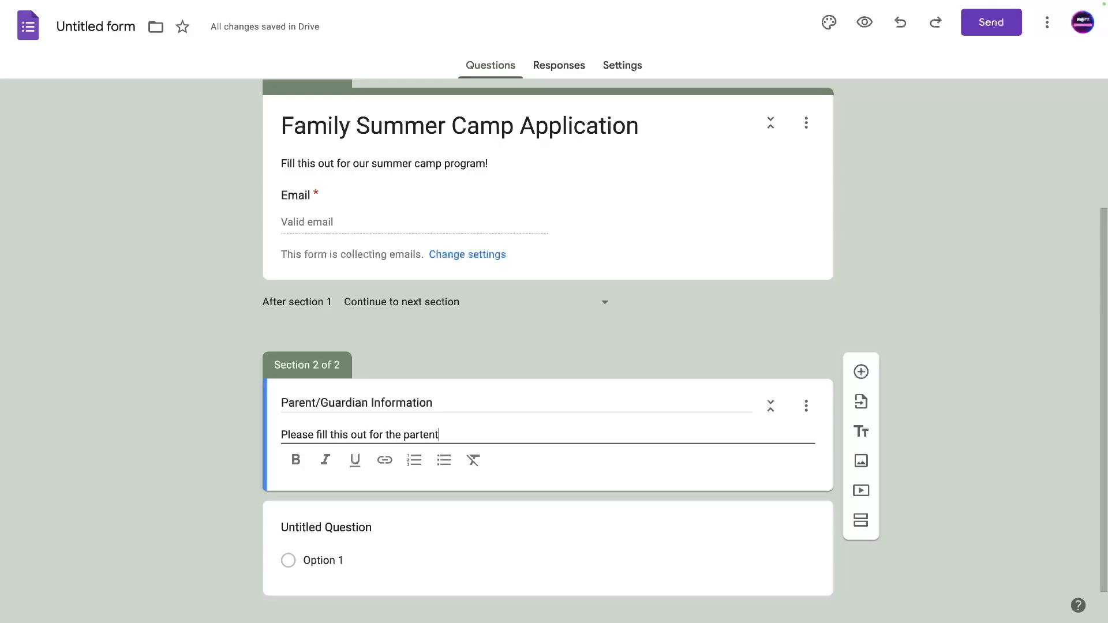
key(BackSpace)
key(BackSpace)
key(BackSpace)
key(BackSpace)
text(ent/guardian)
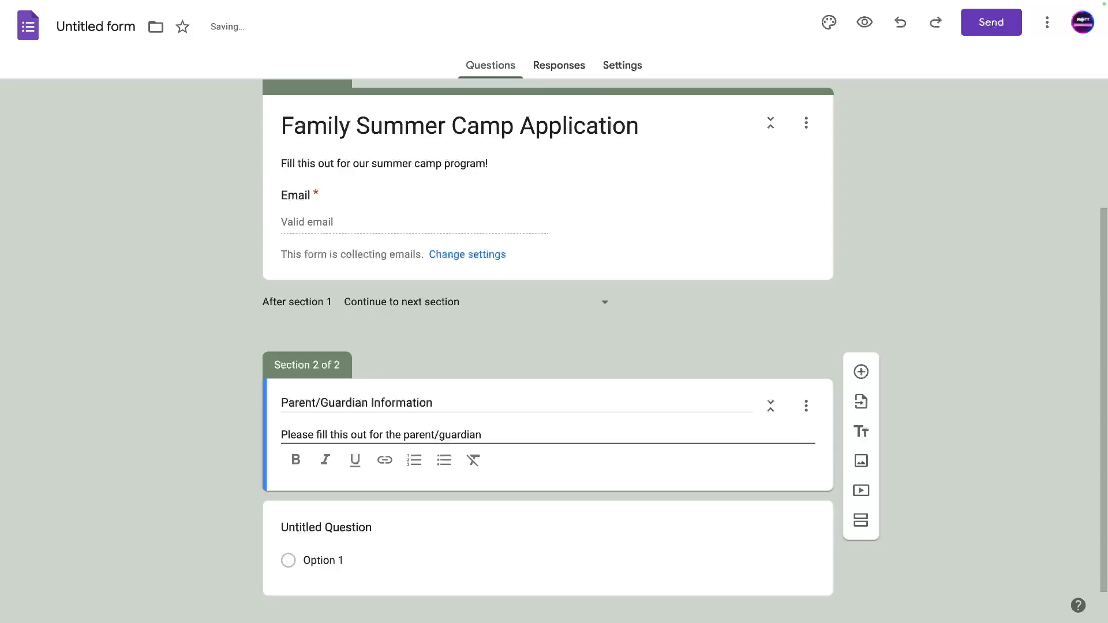
text( information.)
drag(404, 434, 482, 436)
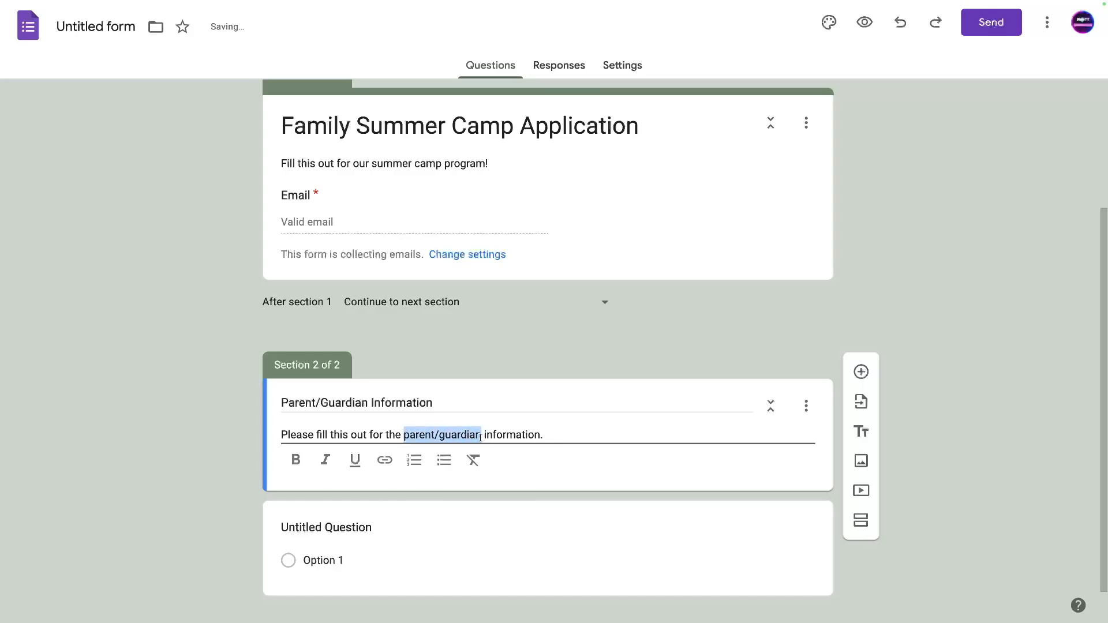
click(295, 460)
click(355, 460)
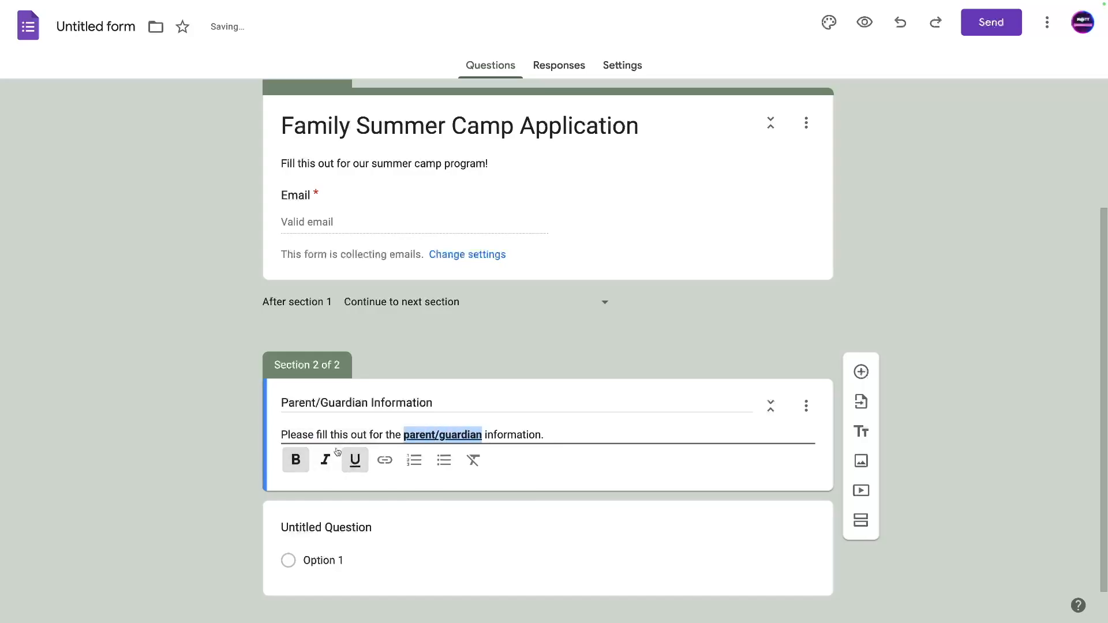
scroll(205, 460, down, 1)
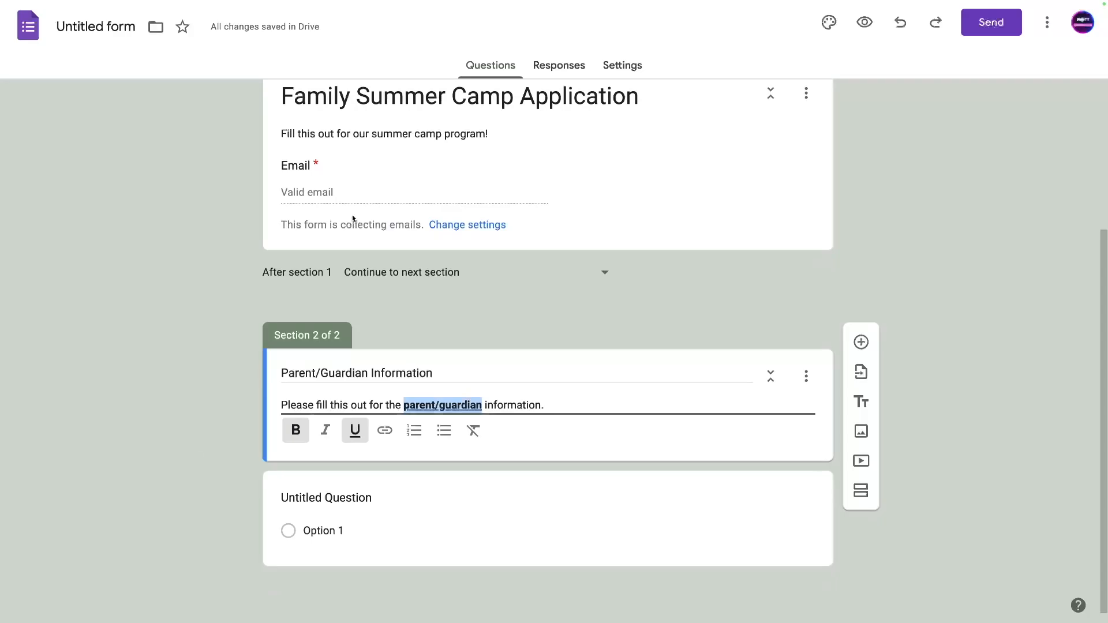
Title the section's first question 'Parent/guardian FirstName' and make it required.
click(300, 498)
text(Parent/guarid)
key(BackSpace)
key(BackSpace)
text(dian First)
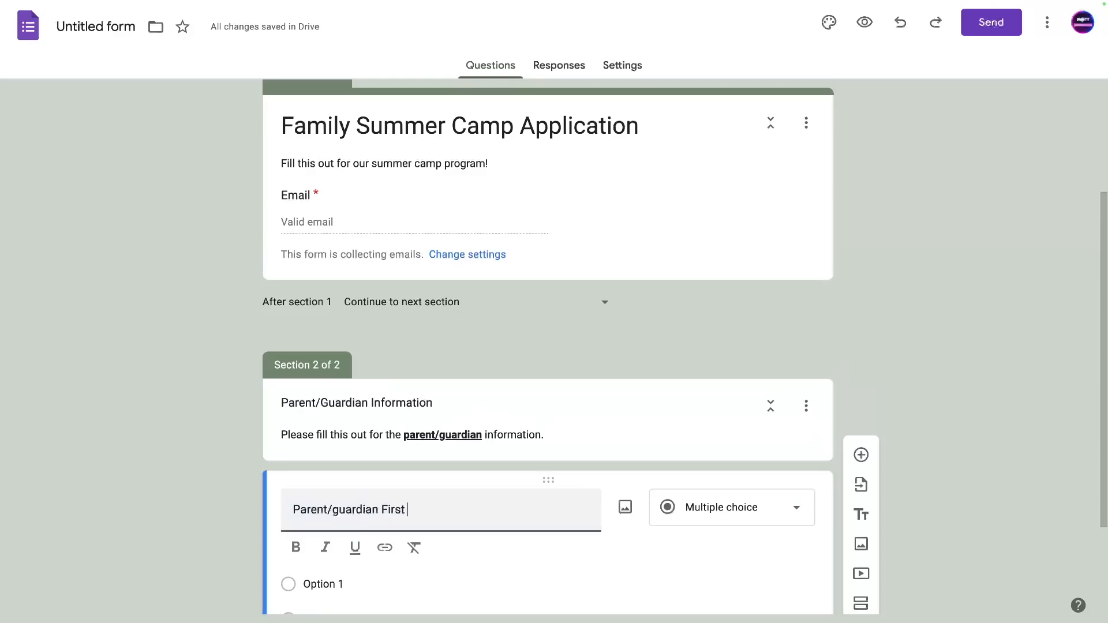
text(name)
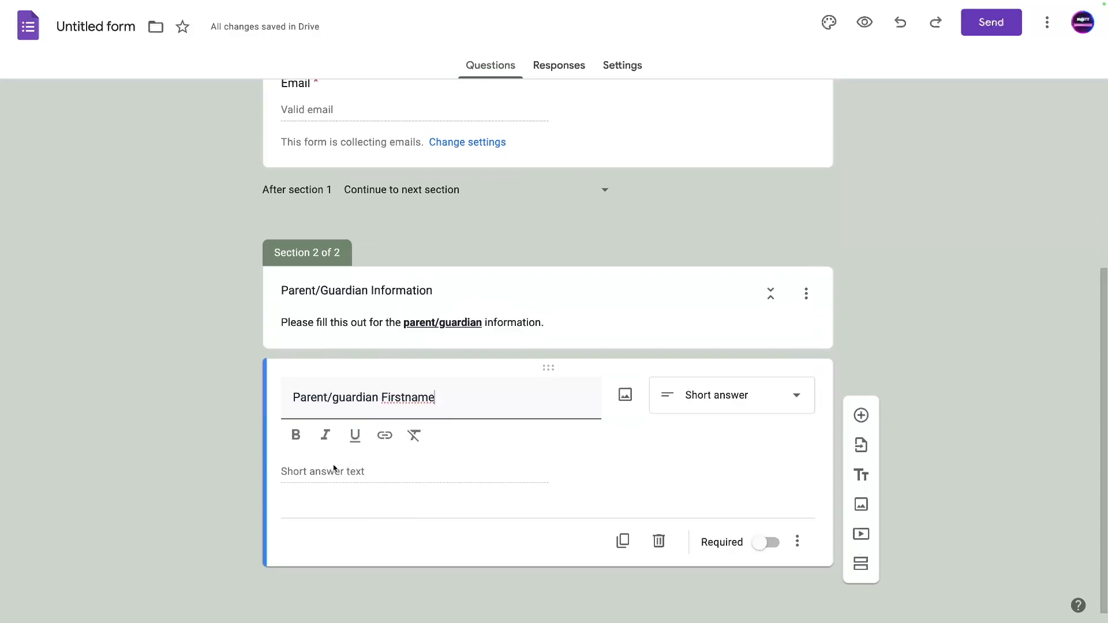
click(415, 398)
key(BackSpace)
text(N)
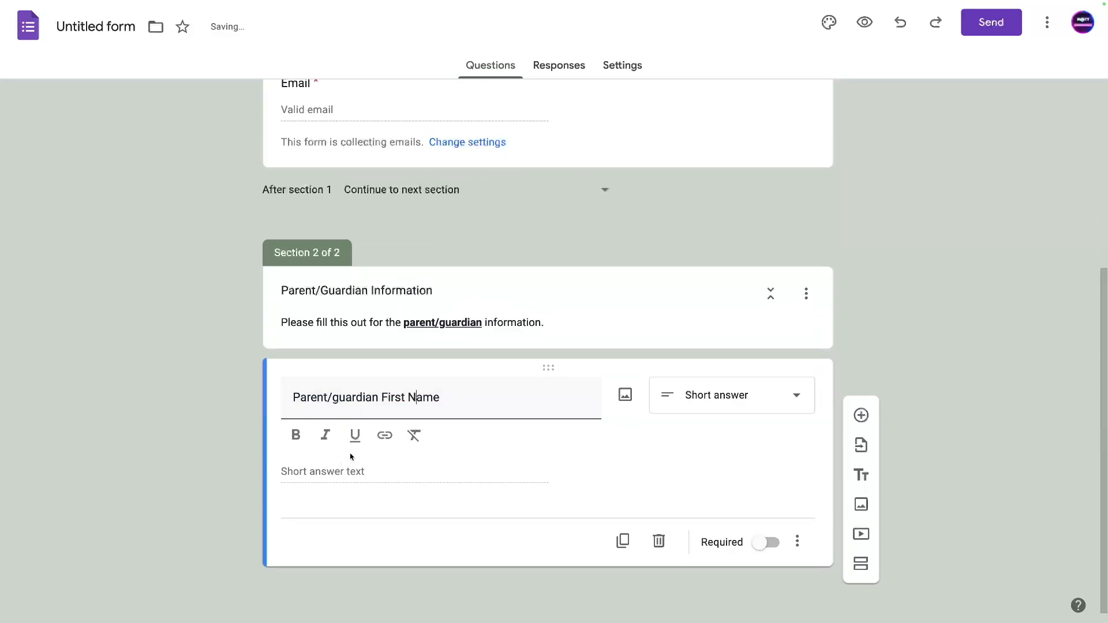
click(766, 543)
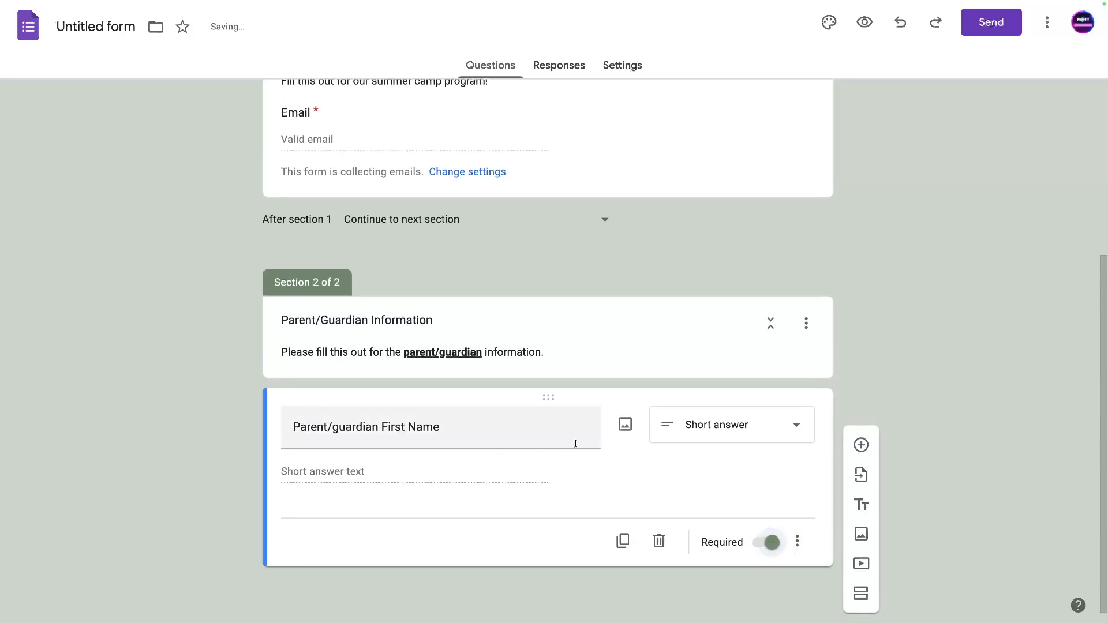
Duplicate the question three times, renaming the copies Last Name, Address and Phone Number.
click(623, 541)
double_click(389, 402)
text(Lastn Name)
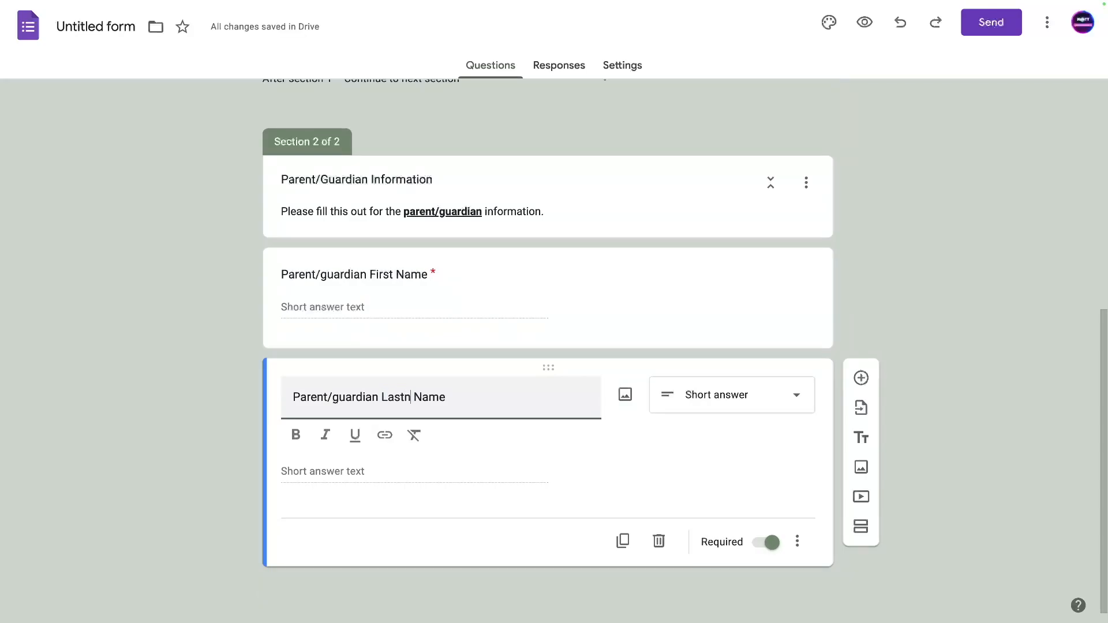
key(BackSpace)
click(622, 541)
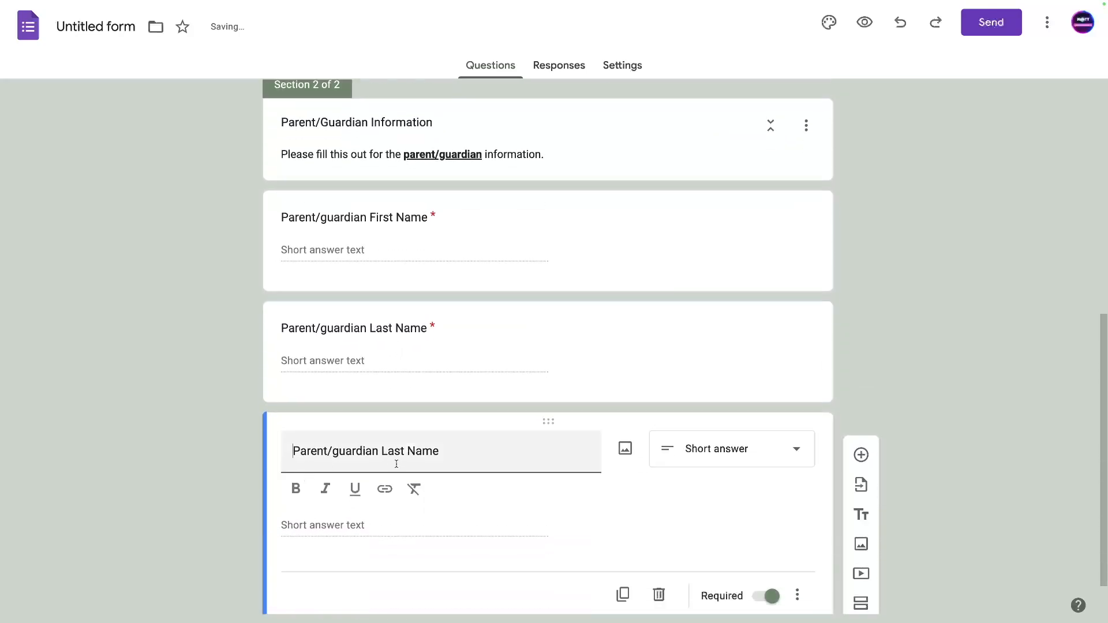
drag(379, 451, 473, 450)
text(Address)
scroll(455, 460, down, 1)
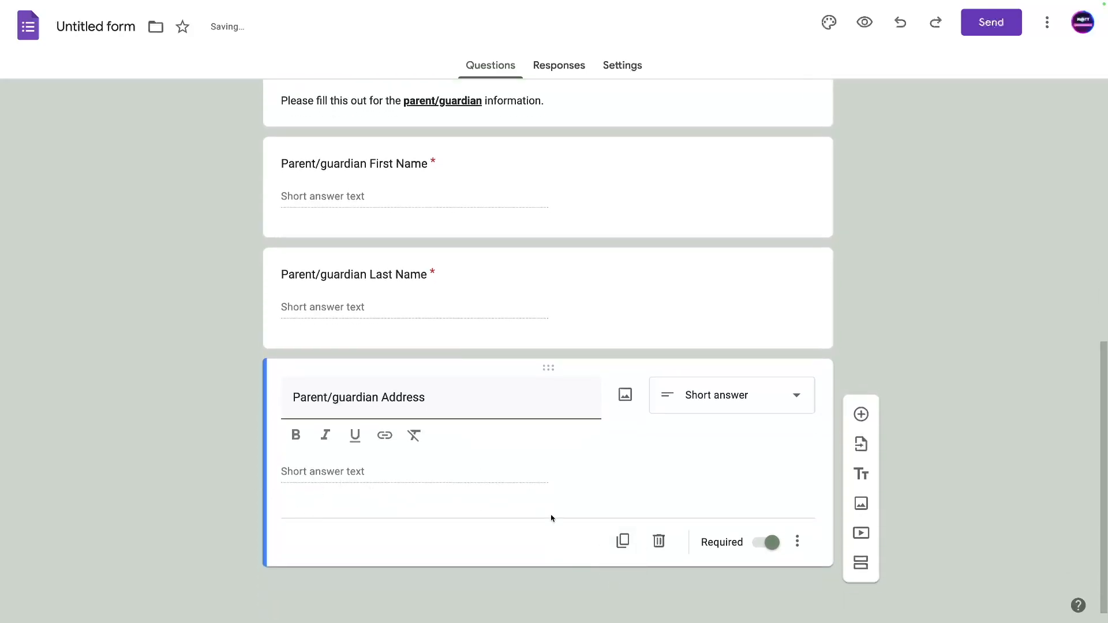
click(623, 540)
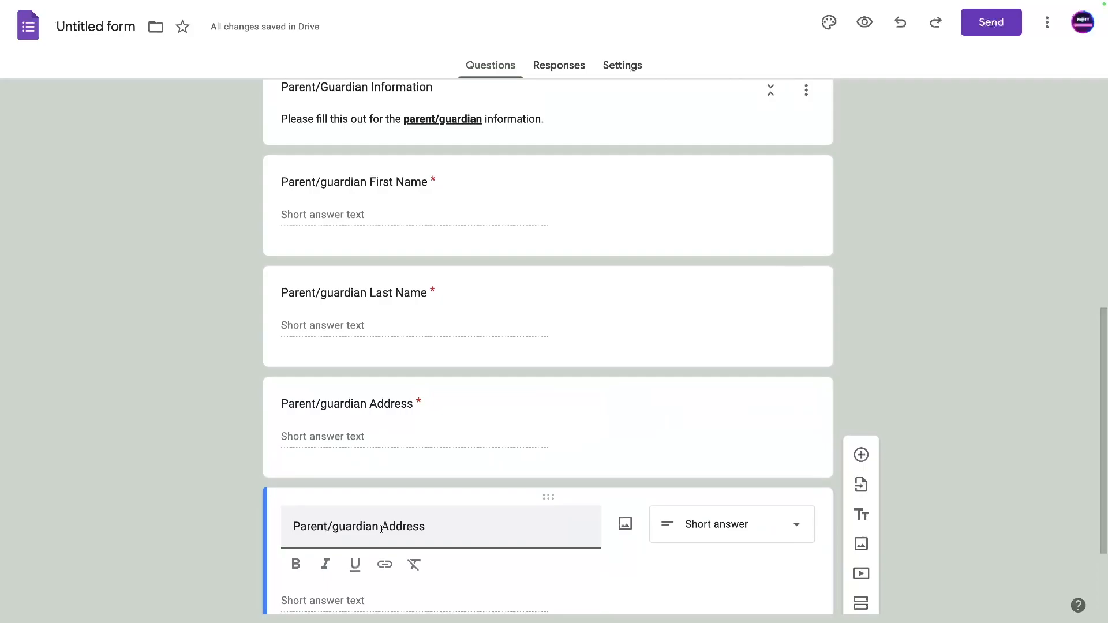
double_click(381, 529)
text(Phone Number)
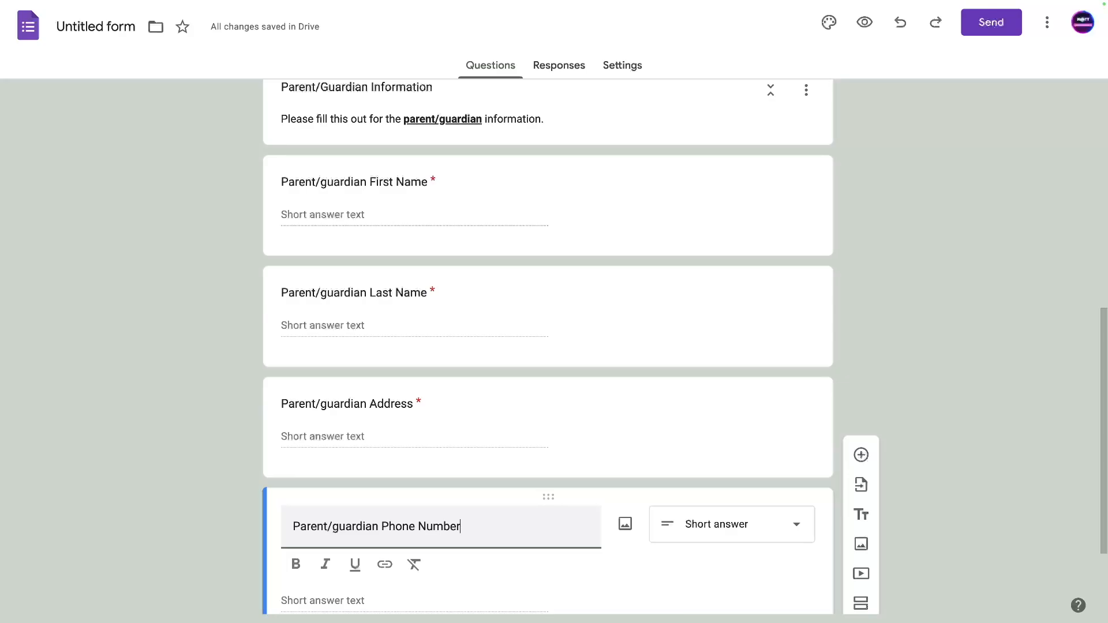
scroll(609, 495, down, 3)
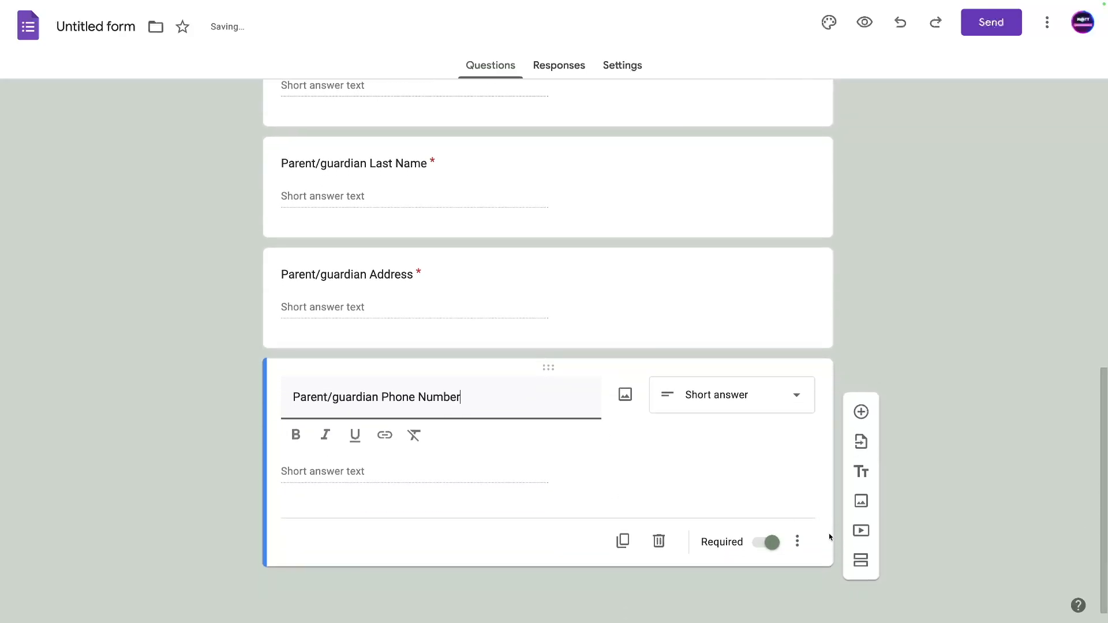
click(799, 543)
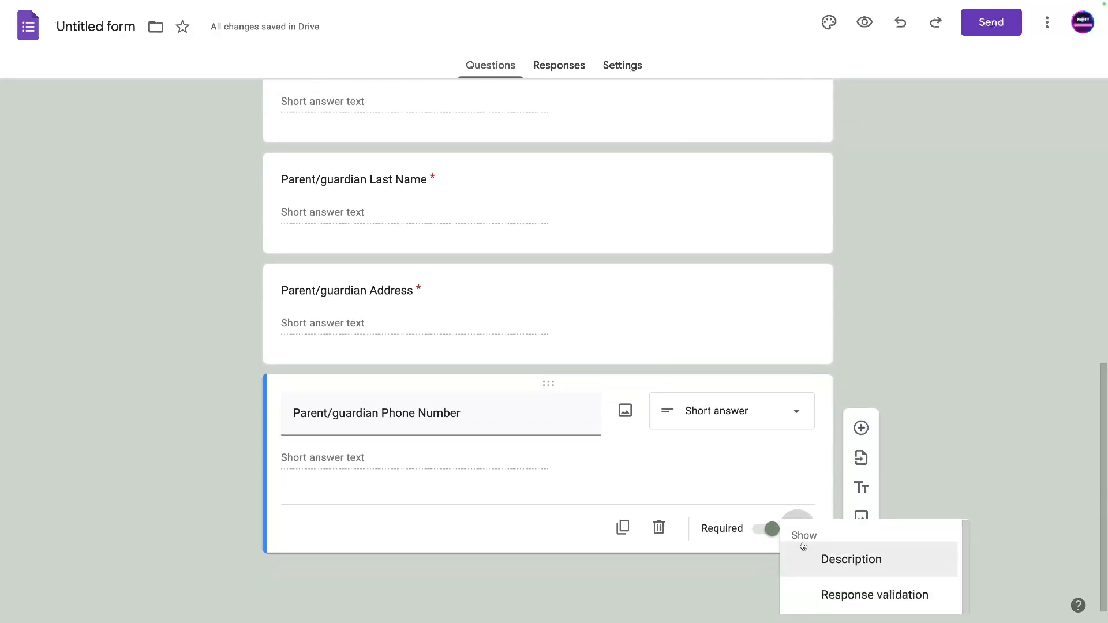
Validate Phone Number answers with regular expression Matches ^[0-9]{10}$ and error 'Numbers only! 10 digits'.
click(826, 596)
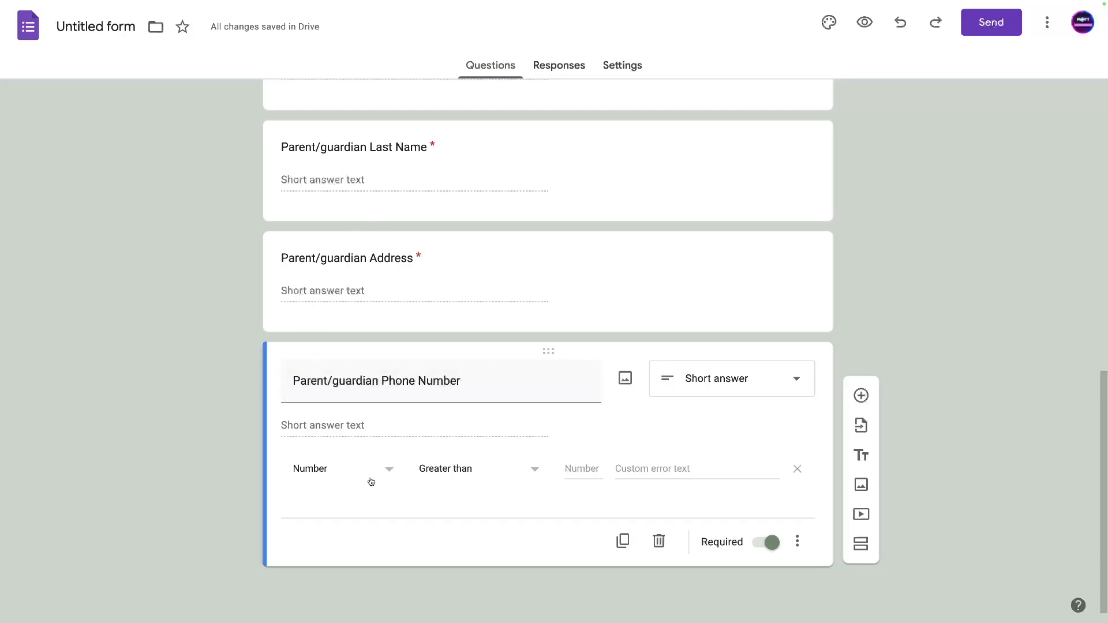
click(389, 477)
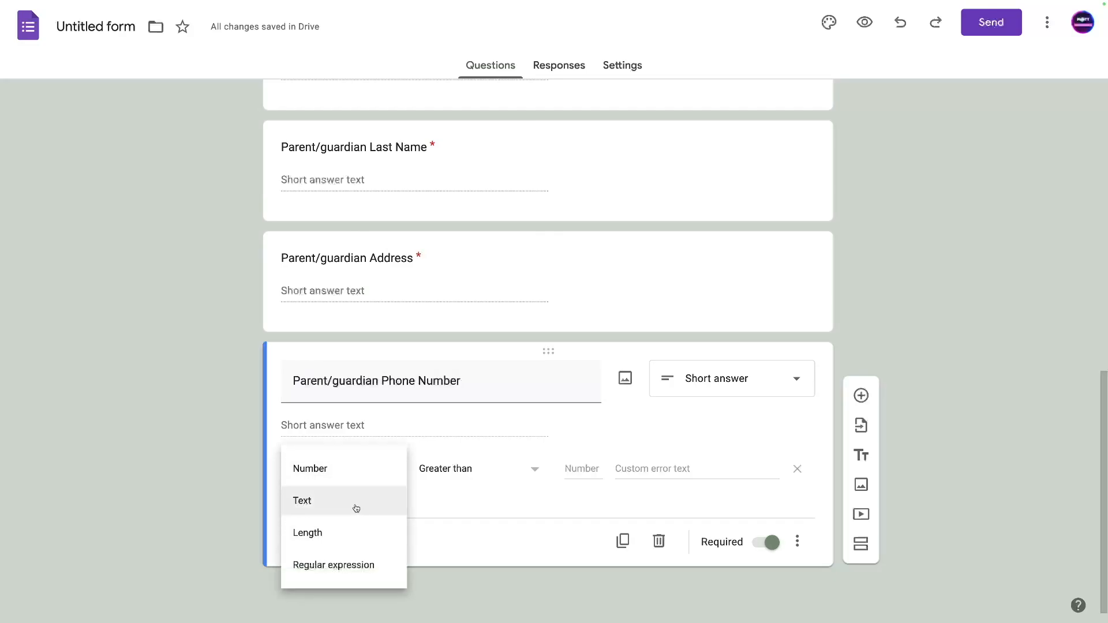
click(326, 570)
click(470, 472)
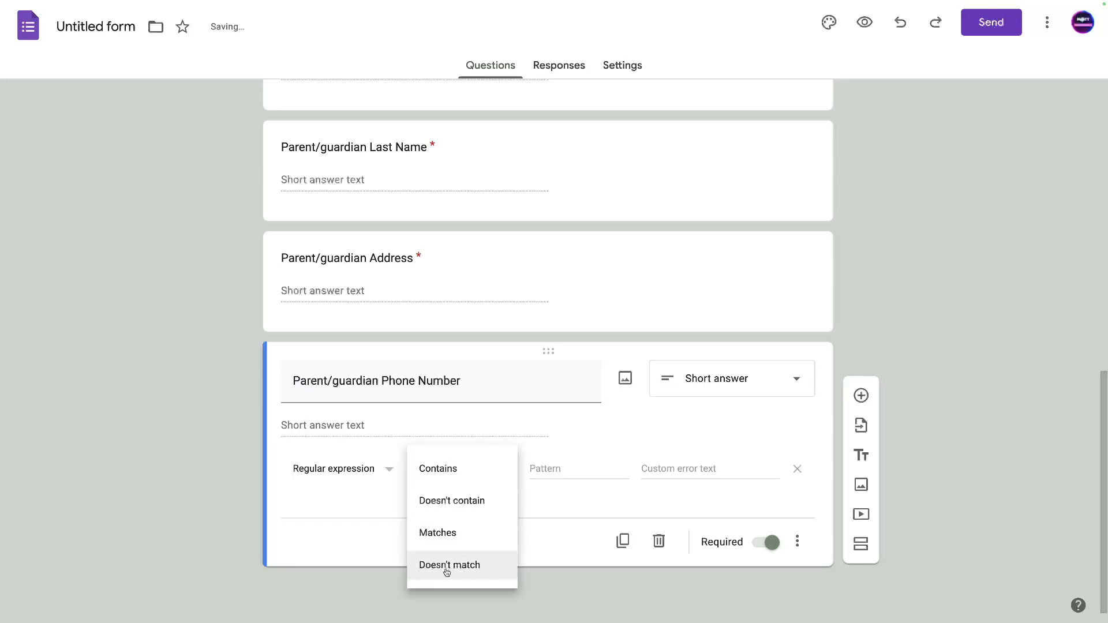
click(437, 533)
click(553, 460)
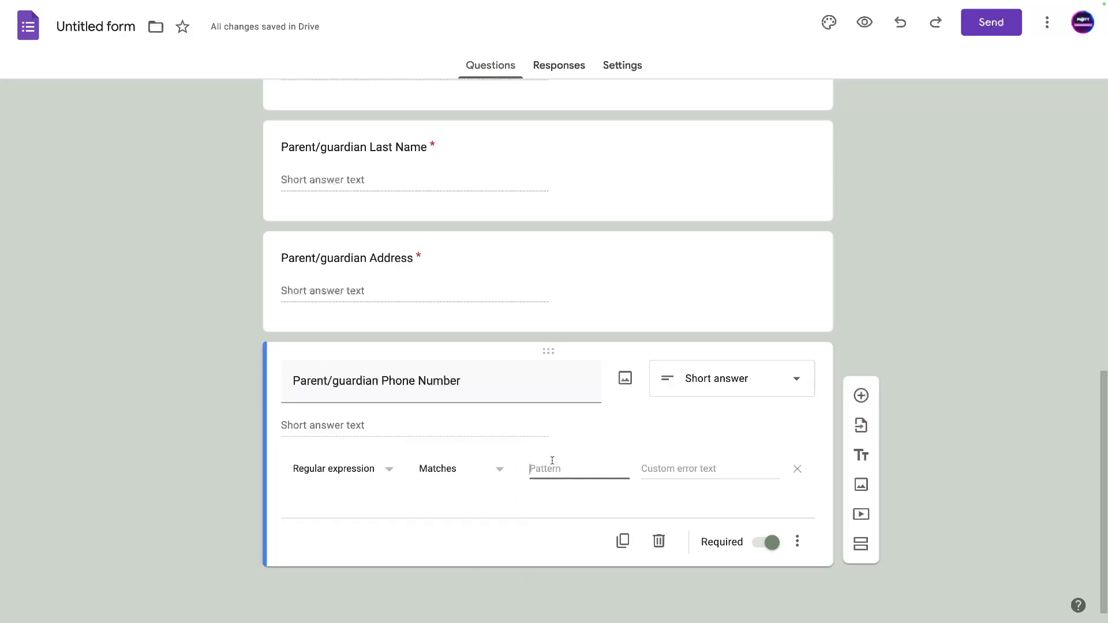
text(^[)
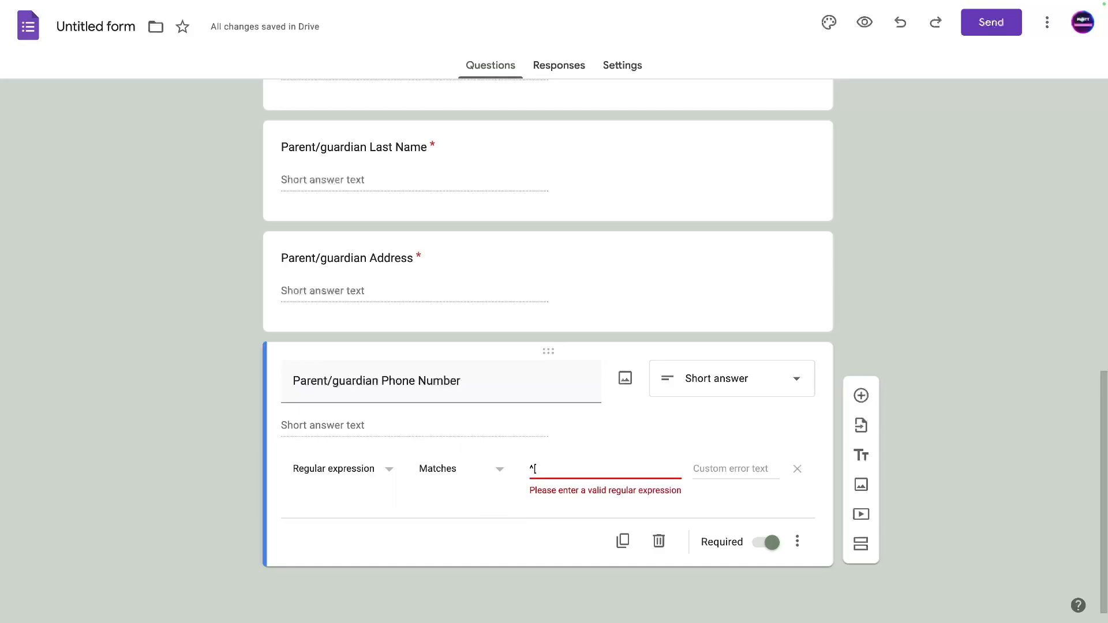
text(0-9])
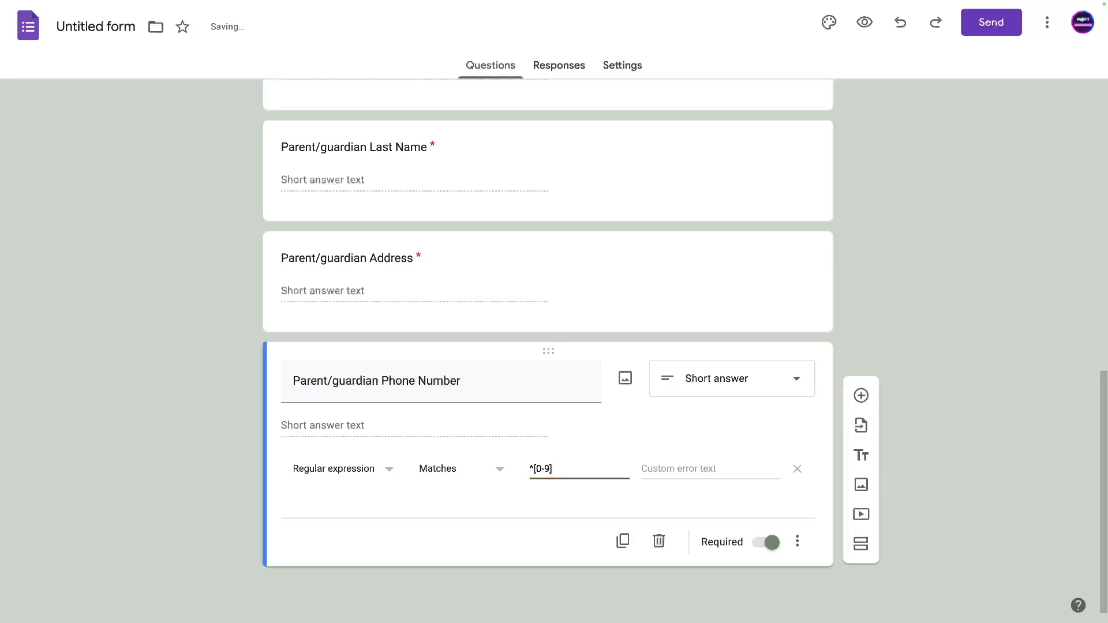
text({)
text(10)
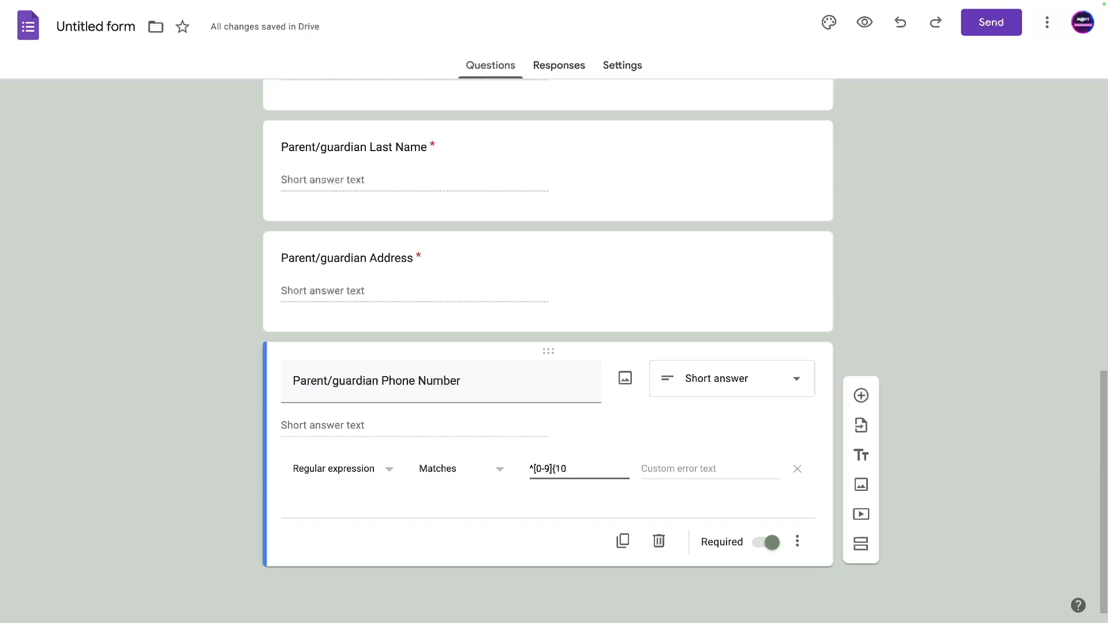
text(}$)
click(668, 469)
text(Nu)
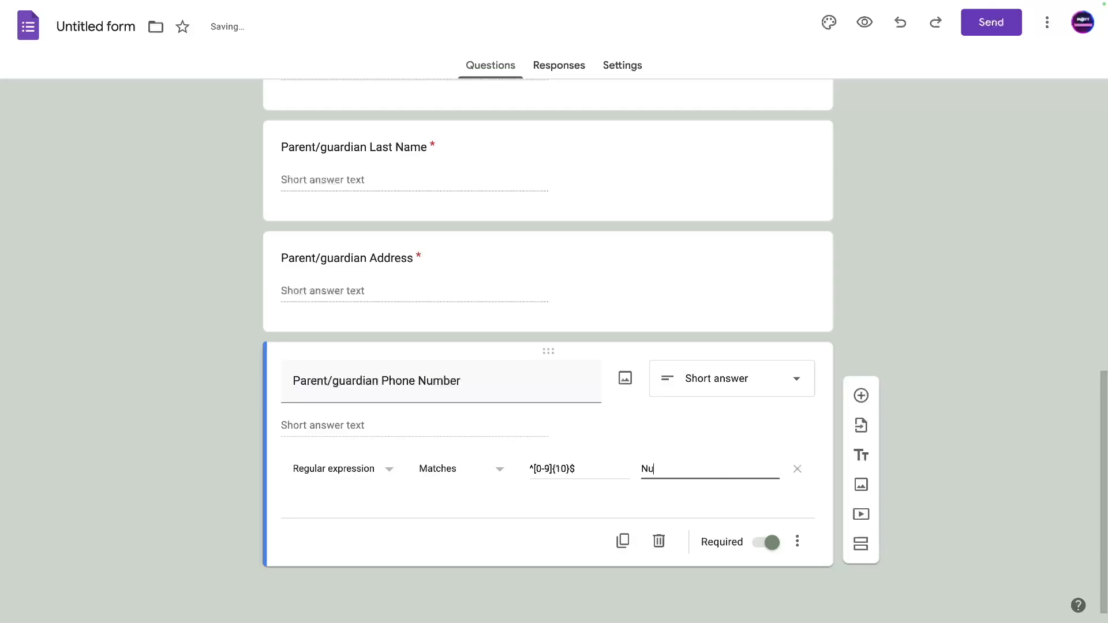
text(mbers only! 10 digits)
click(797, 541)
click(813, 542)
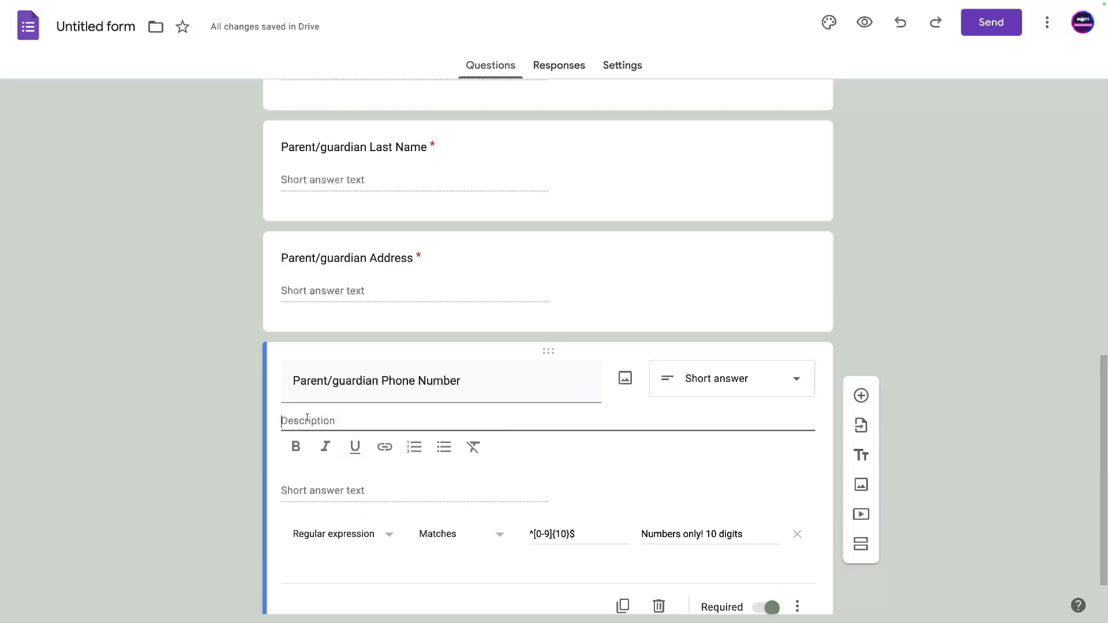
text(Please type 10 digit )
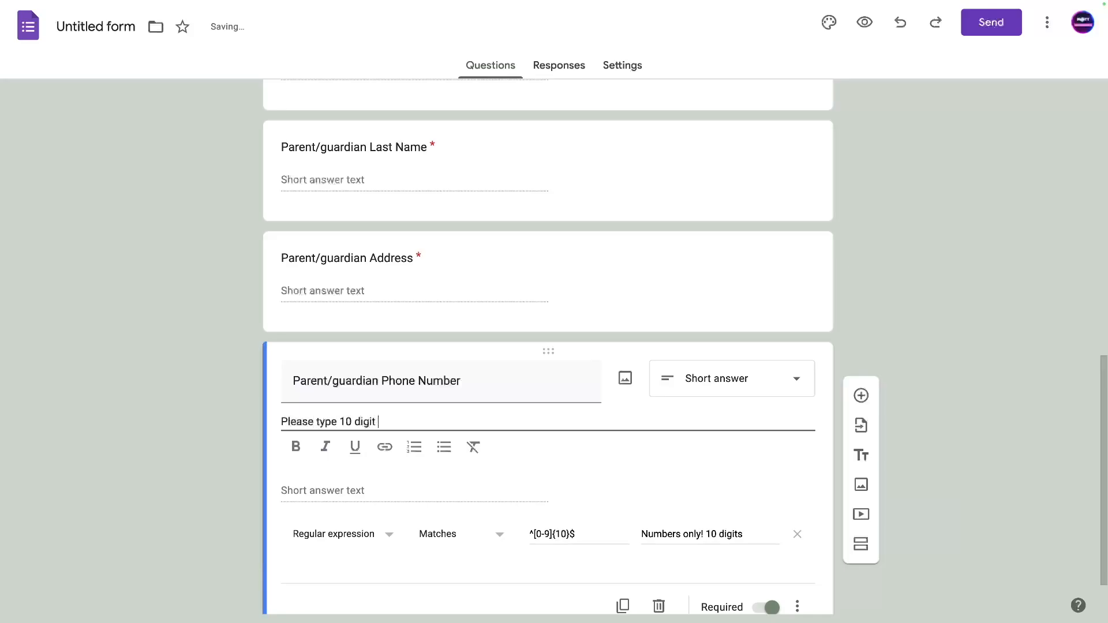
text(phone number. For)
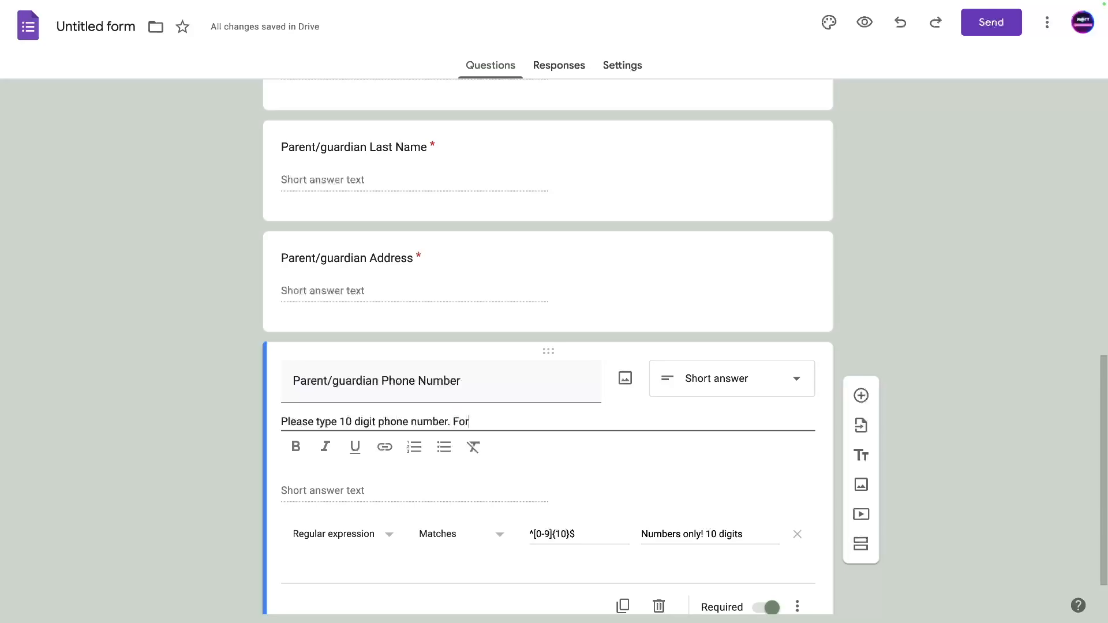
text(mati is NUBERS ONLY.)
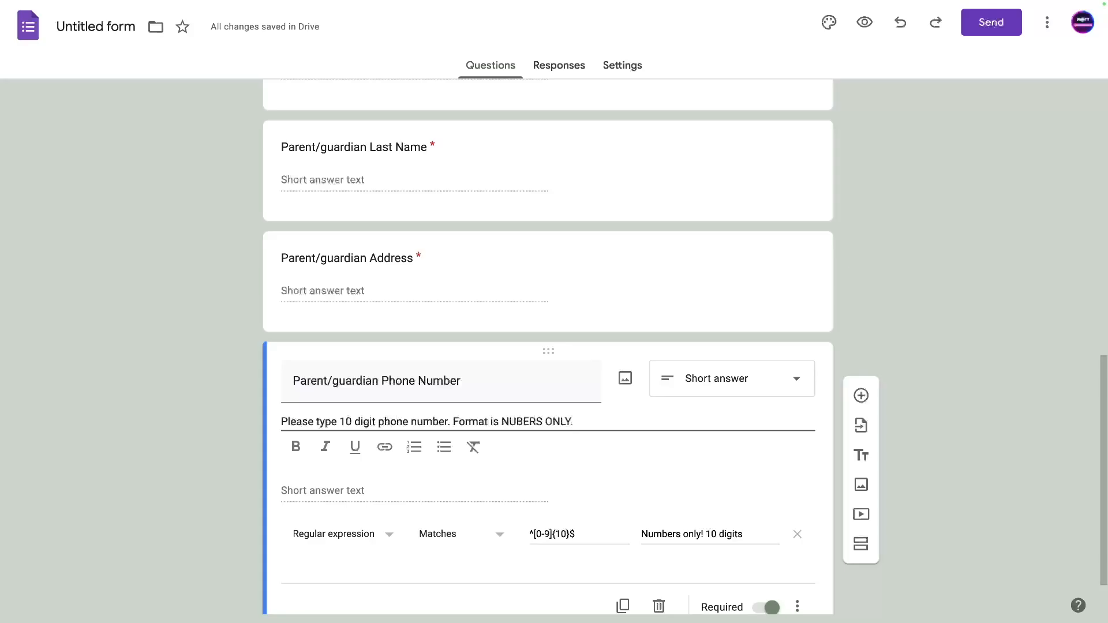
click(515, 422)
text(MBERS ONLY. No )
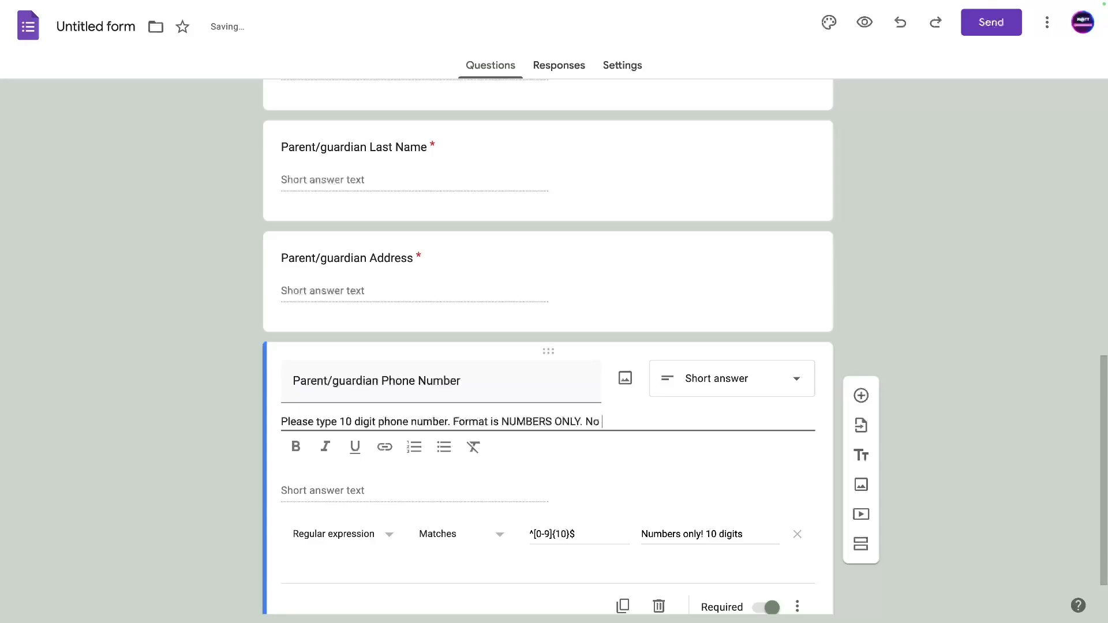
text(special characte)
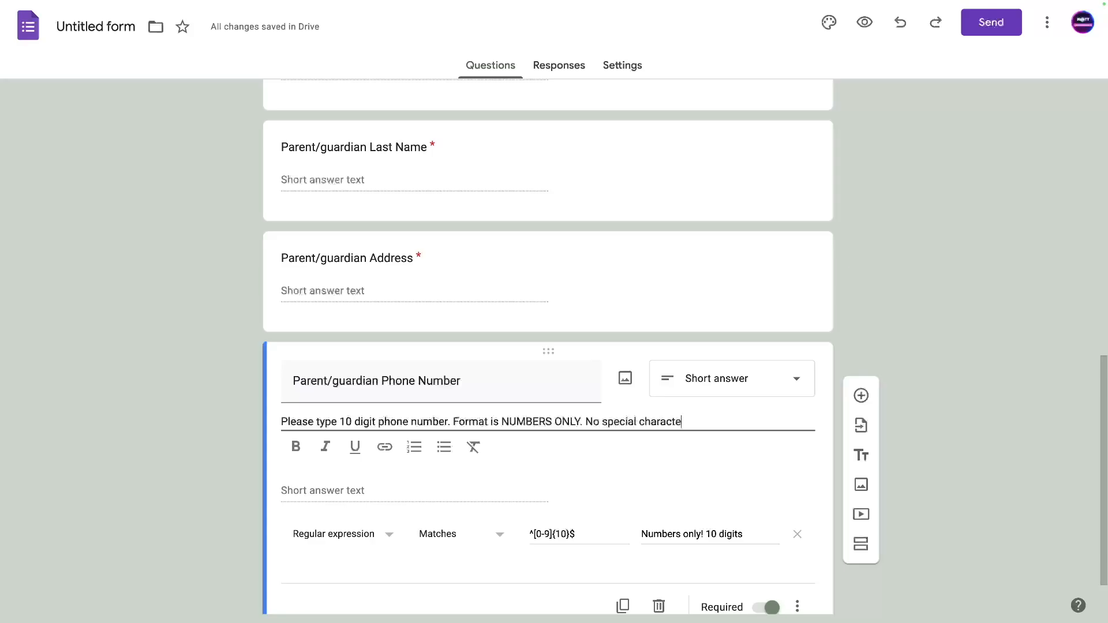
text(rs or spaces)
key(Return)
text(E)
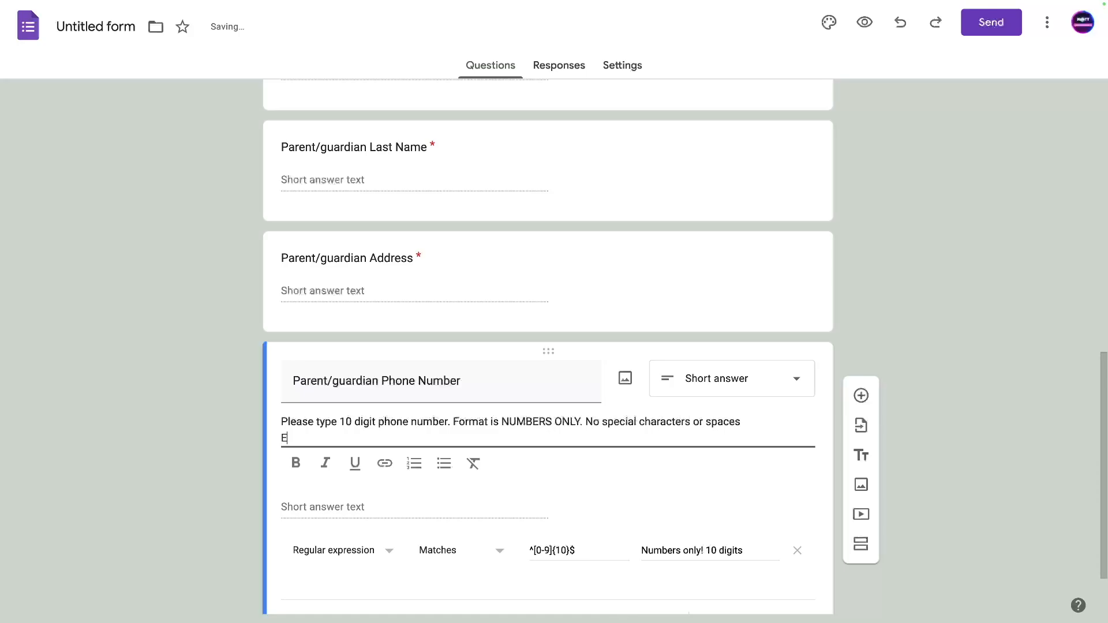
text(xample: 1112223333)
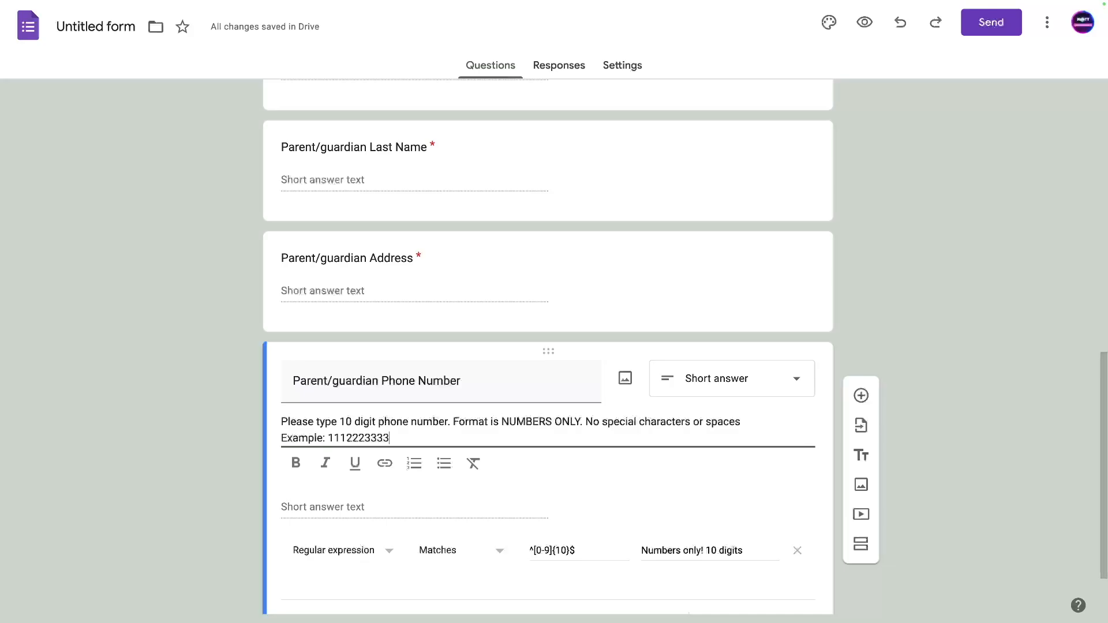
double_click(347, 439)
click(295, 464)
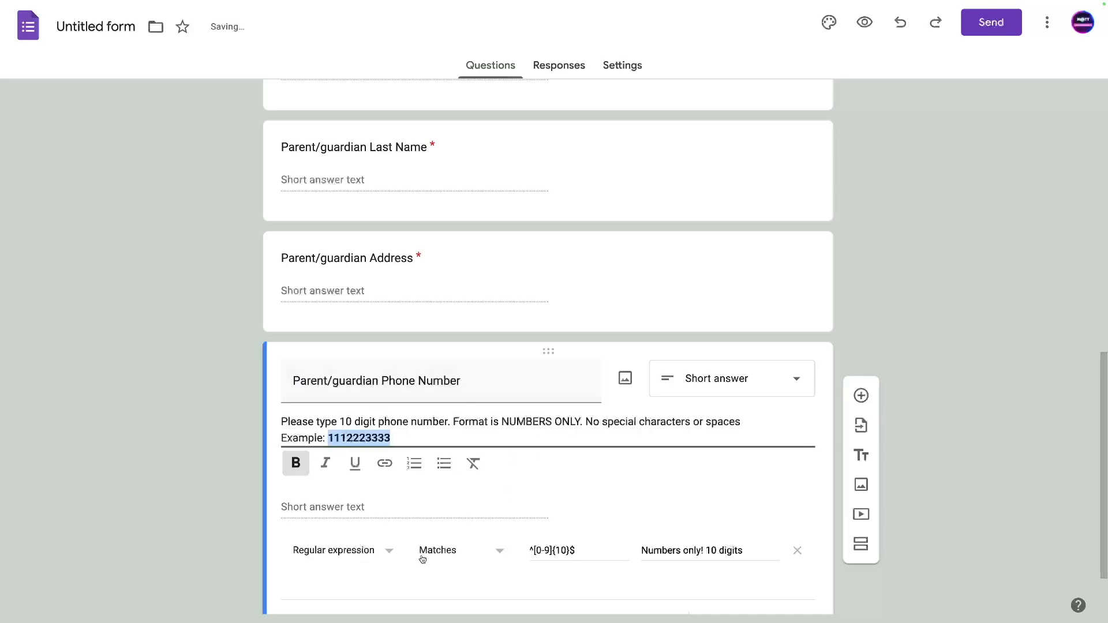
scroll(445, 527, down, 3)
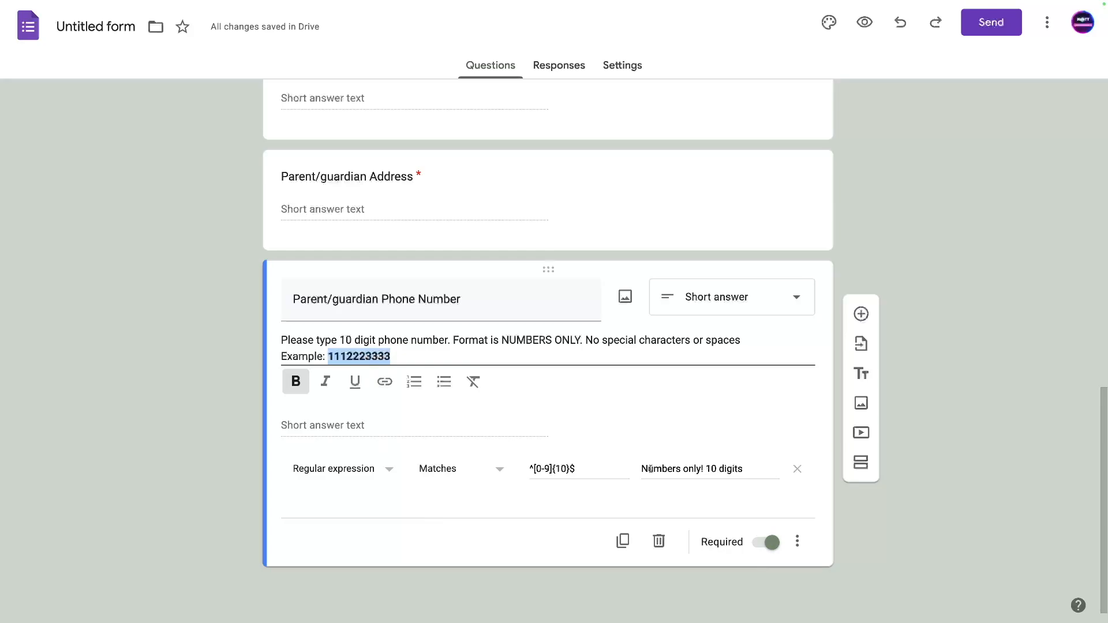
click(185, 462)
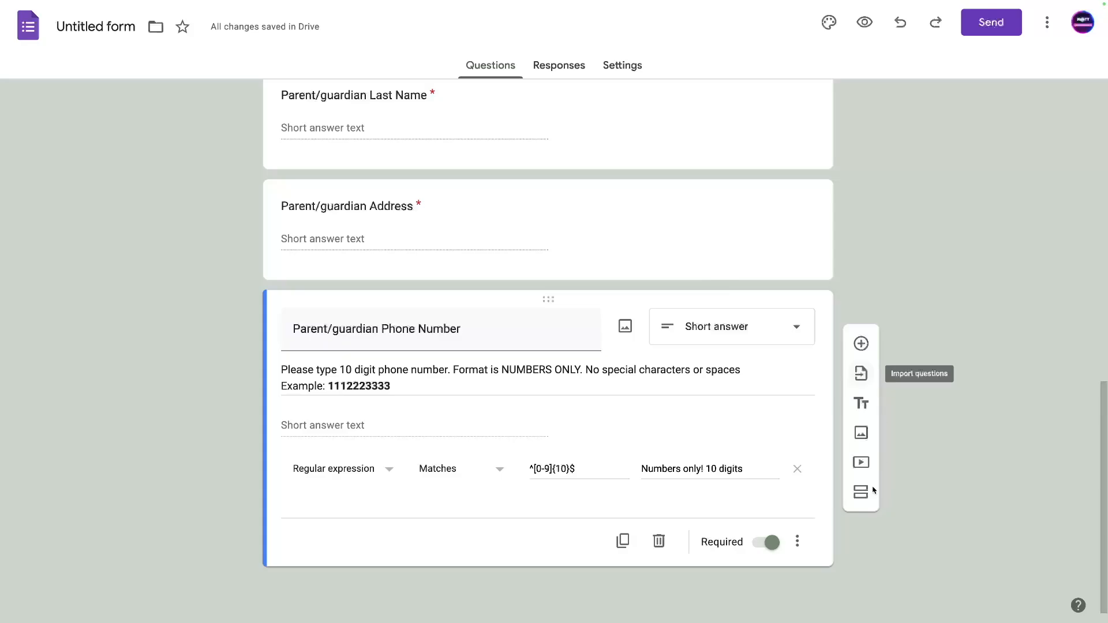
Add a new section after the parent section titled 'Student 1'.
click(861, 491)
double_click(287, 507)
triple_click(287, 506)
text(Student 1)
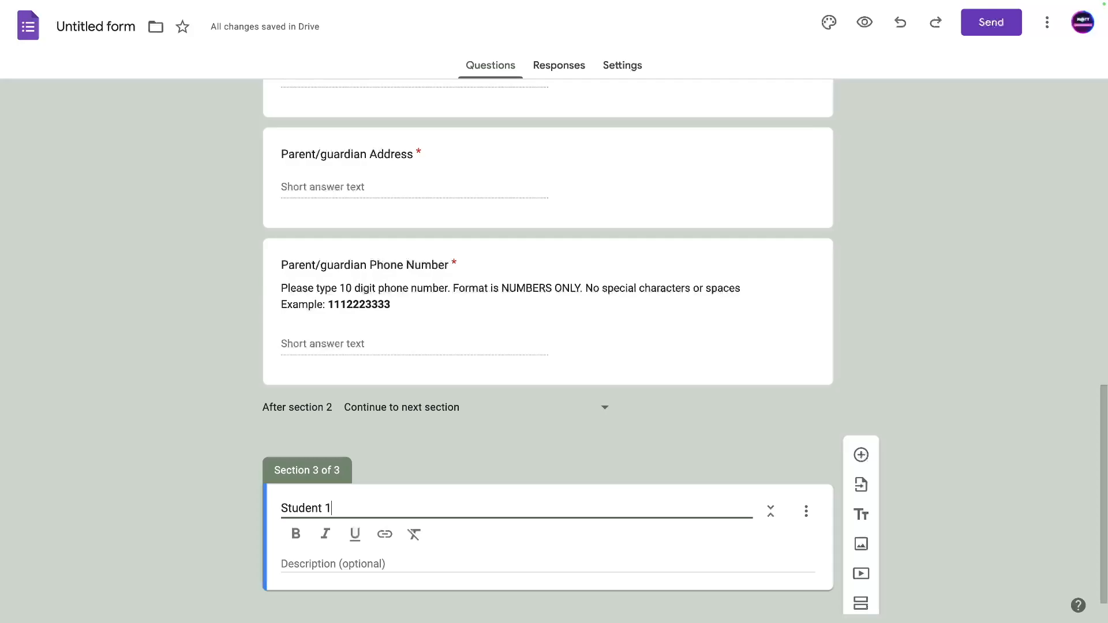
click(310, 542)
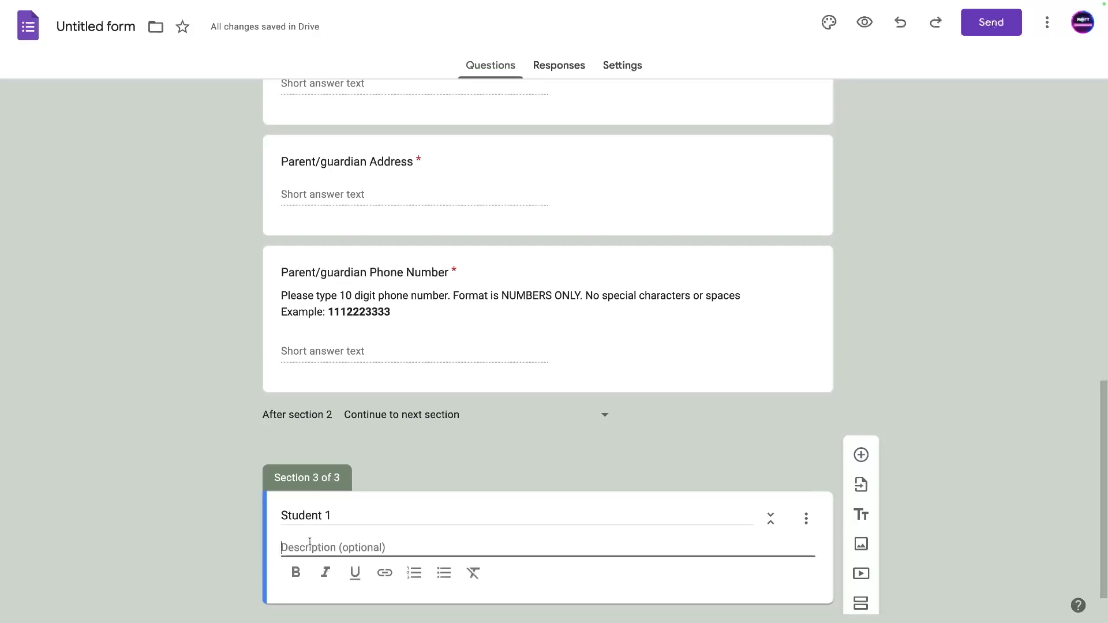
scroll(414, 577, down, 1)
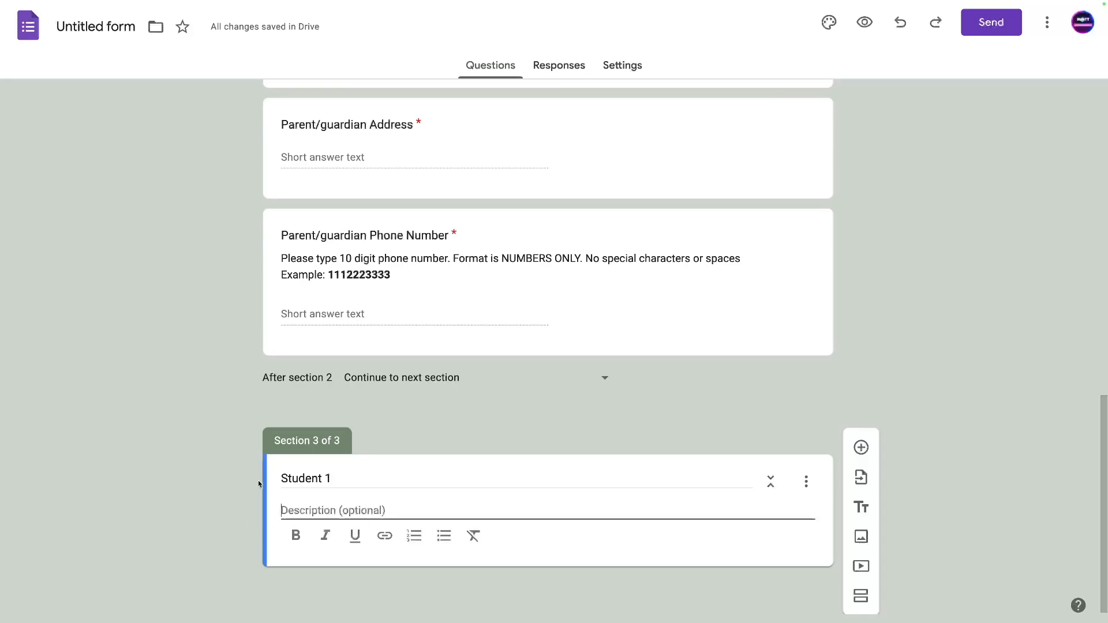
click(287, 478)
click(356, 480)
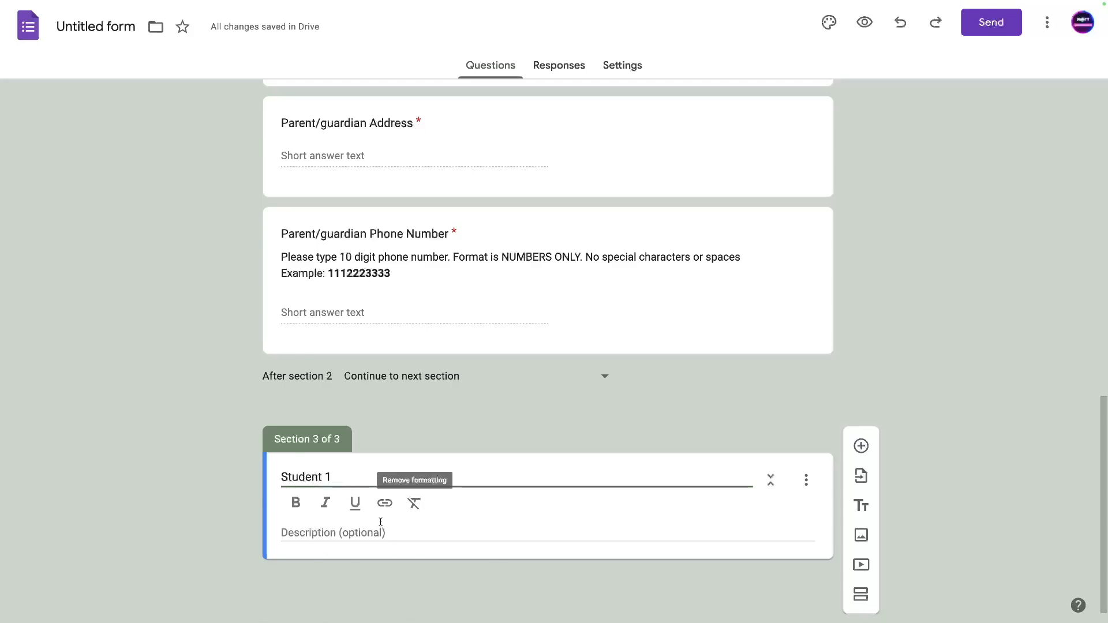
Describe Student 1: fill out per student, max of Six Students, use another form for extras.
click(308, 534)
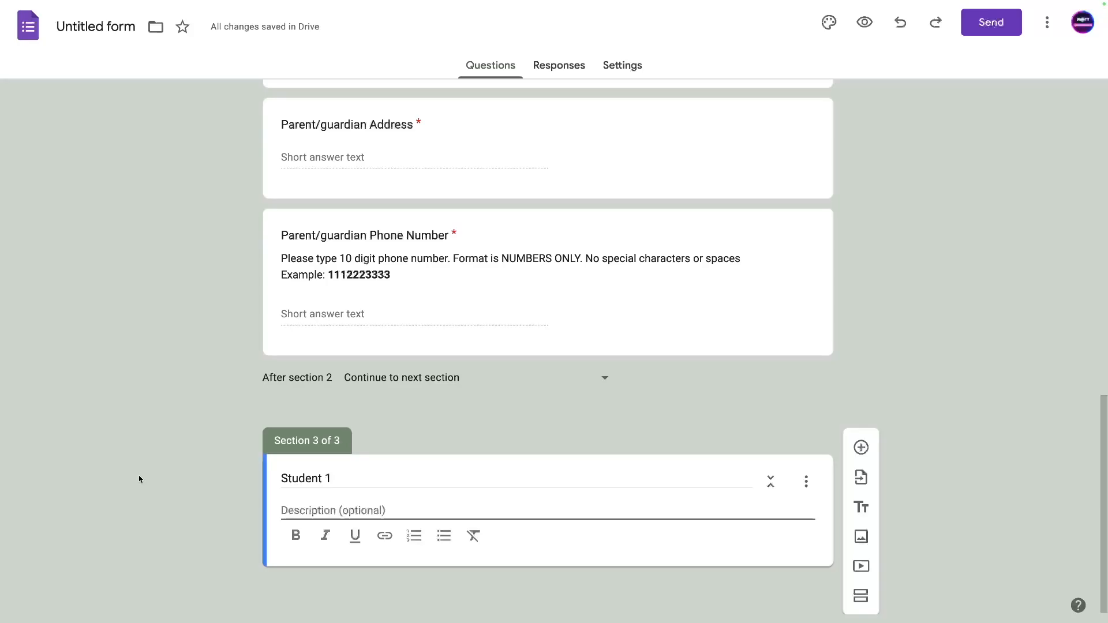
text(Please fi)
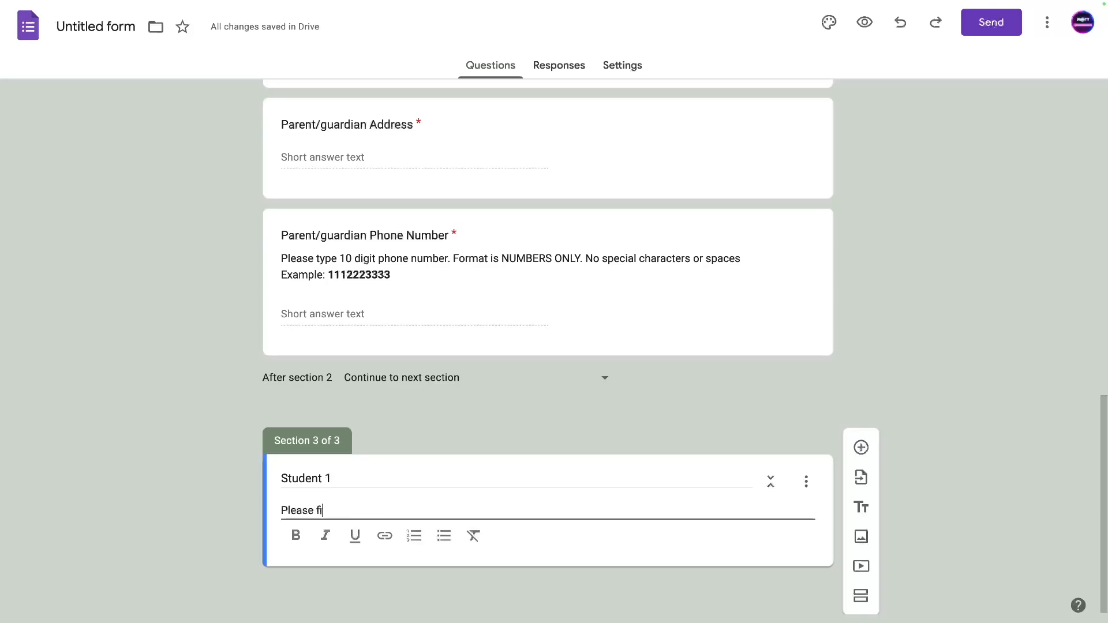
text(ll this out for your studetns. )
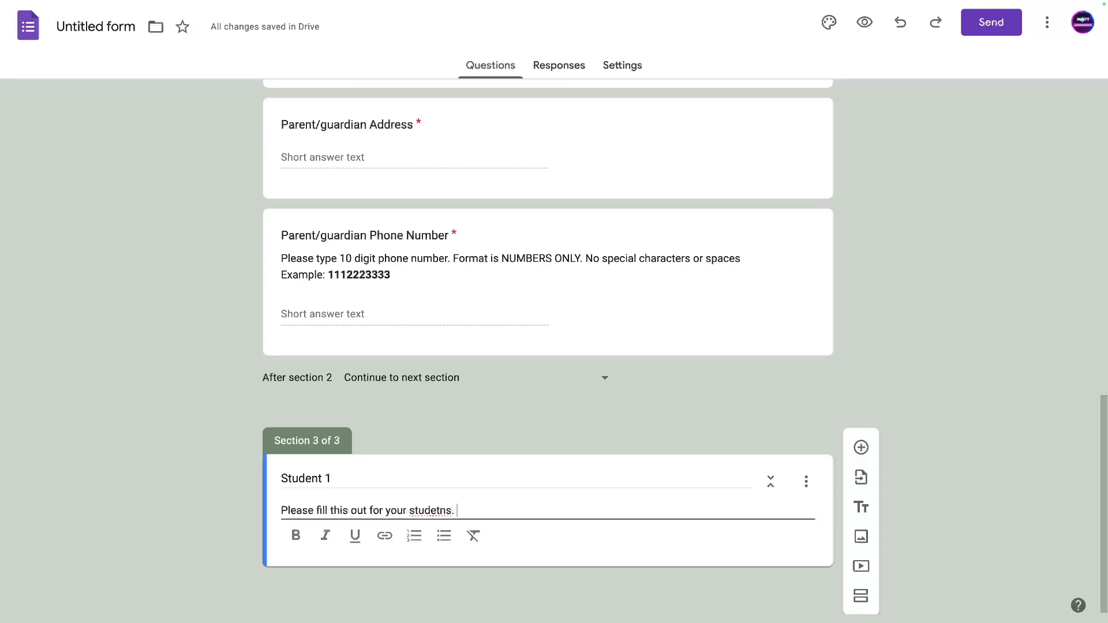
text(this form has a max of Si)
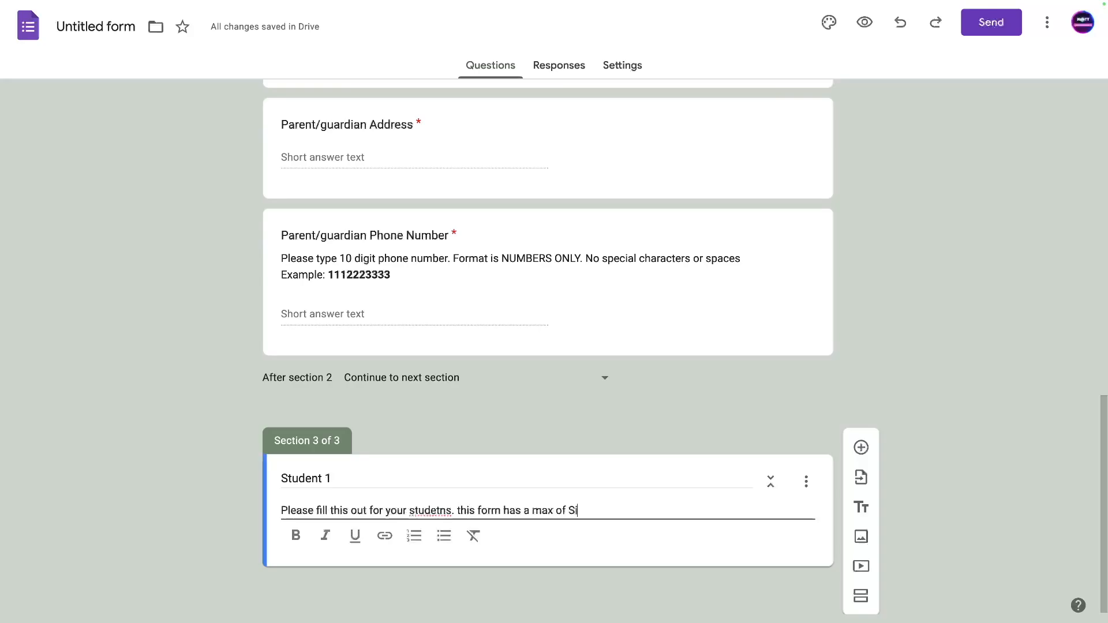
text(x Studetns.)
key(BackSpace)
key(BackSpace)
key(BackSpace)
key(BackSpace)
key(BackSpace)
text(nts. If you need mor)
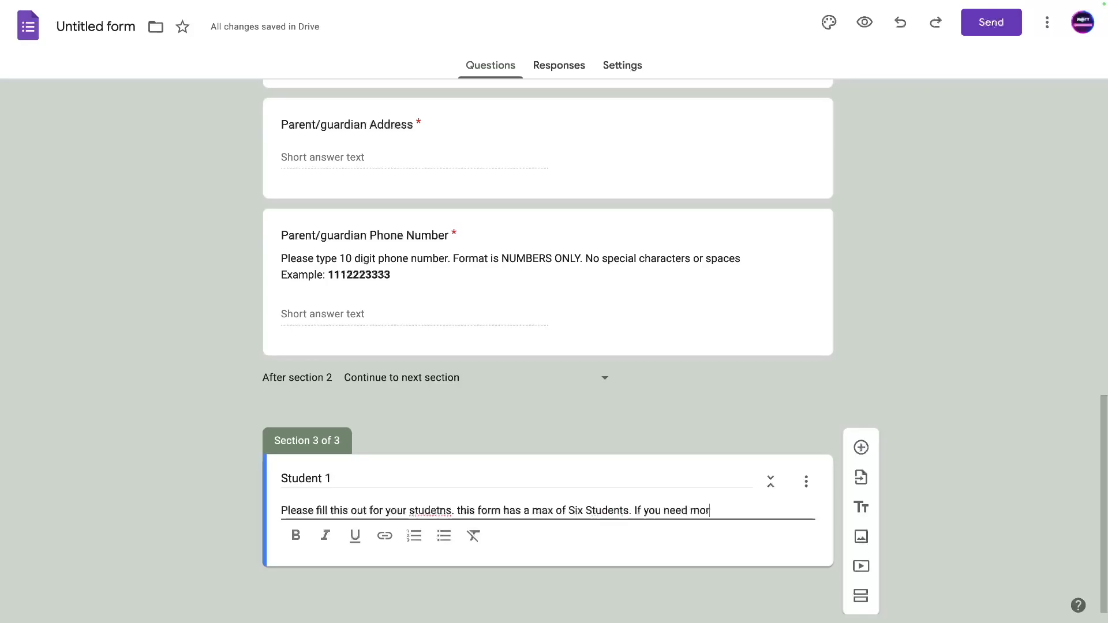
text(e, pleases)
key(BackSpace)
key(BackSpace)
text(fill out ano)
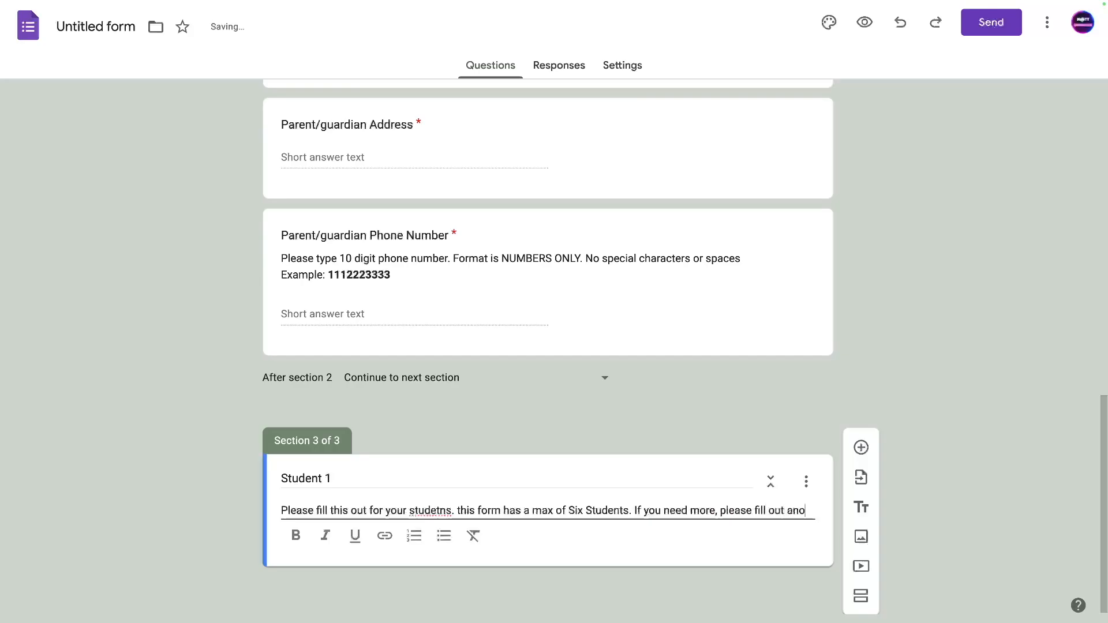
text(ther form with any)
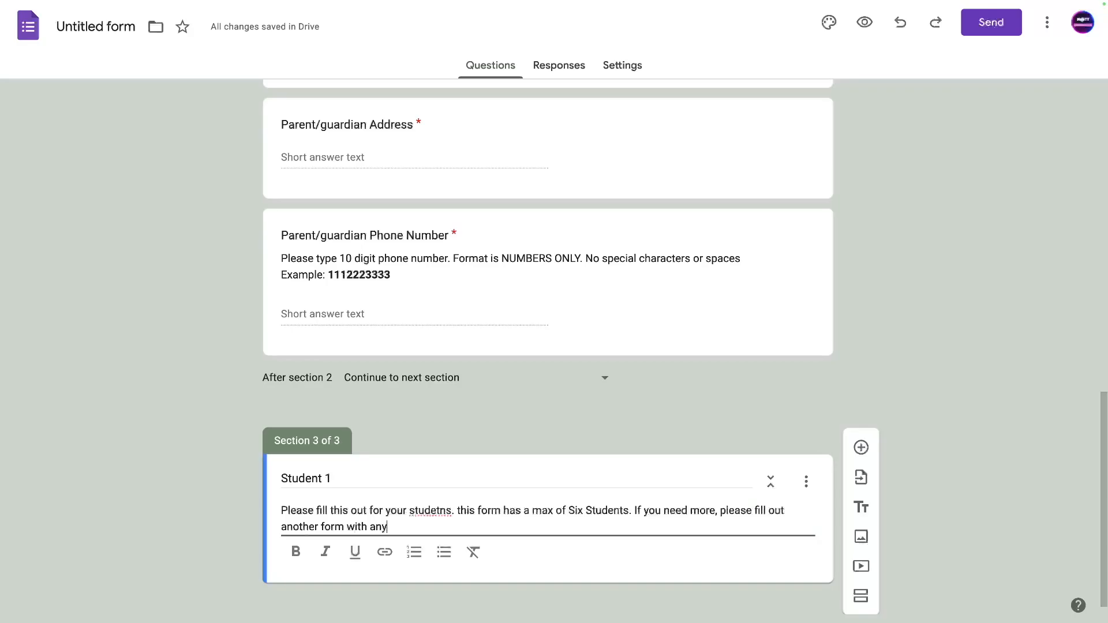
text( additional studetns.)
right_click(430, 511)
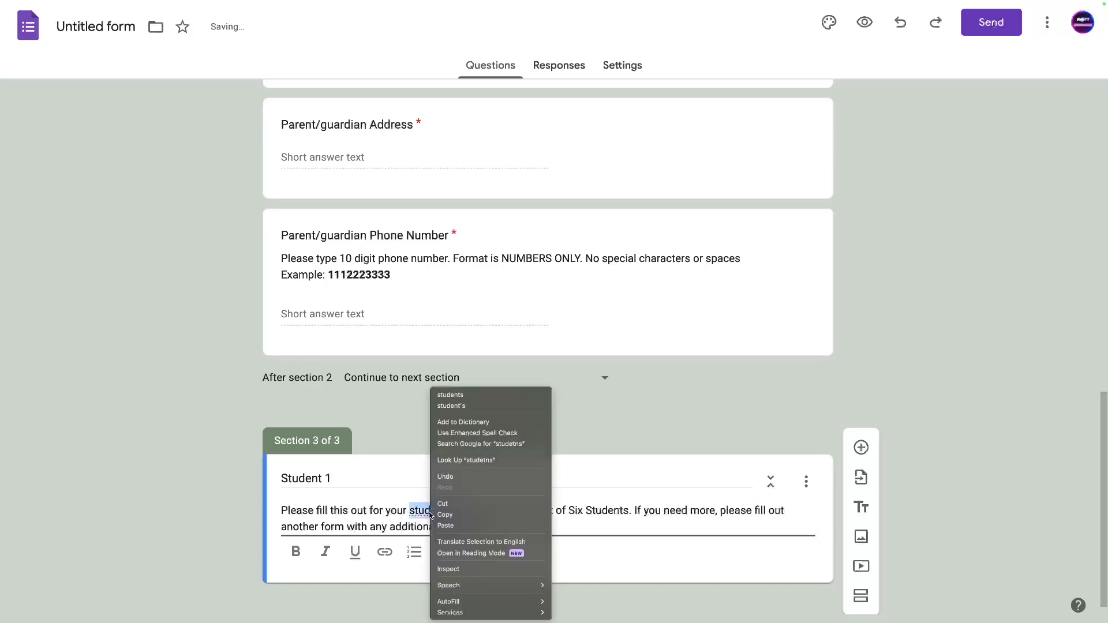
click(460, 400)
click(467, 526)
key(BackSpace)
key(BackSpace)
text(nt)
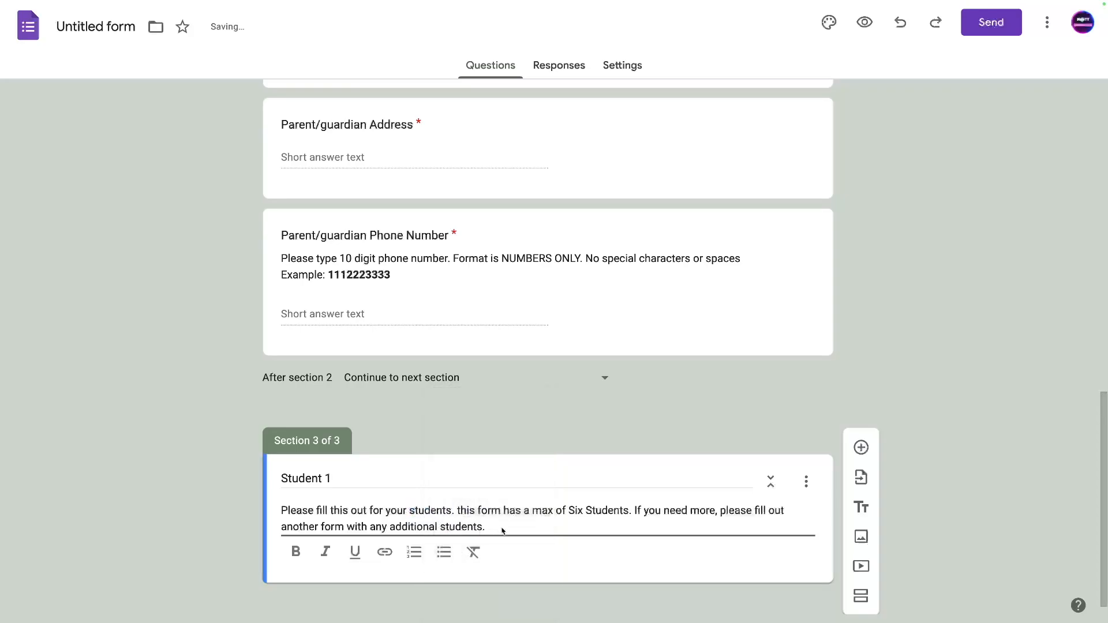
click(866, 436)
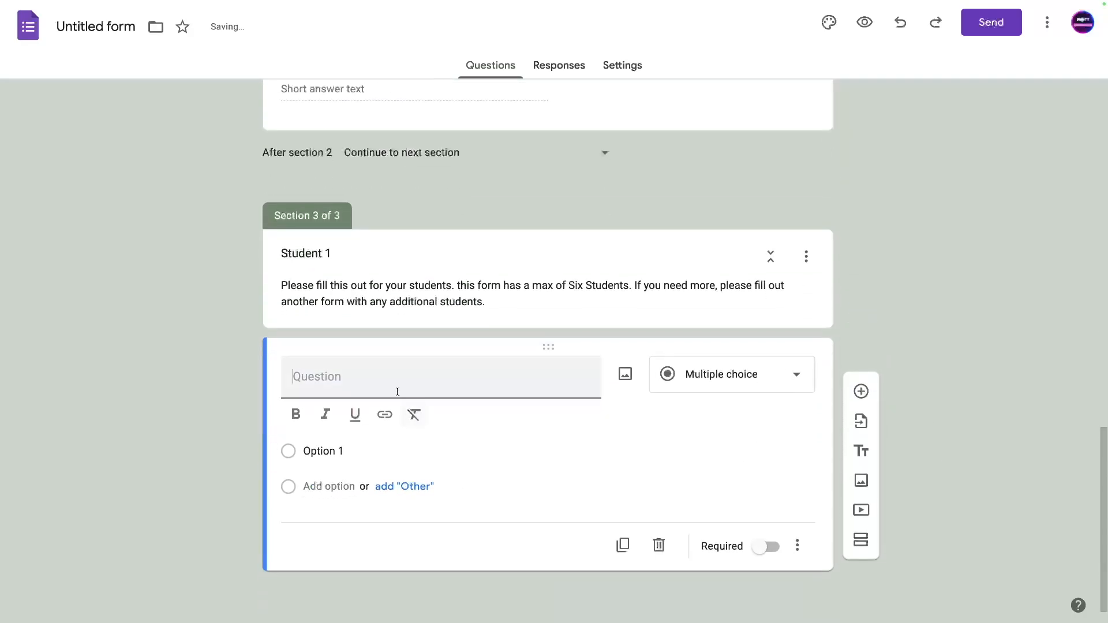
Add a required 'Student First Name' question and a copy renamed 'Student Last Name'.
text(Stu)
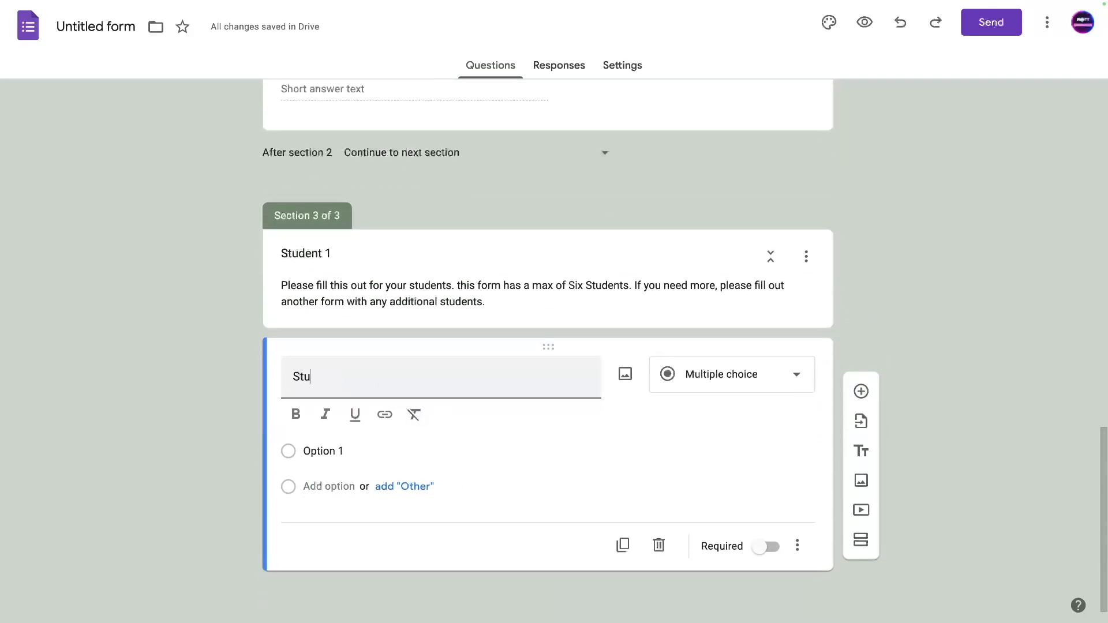
text(dent First Name)
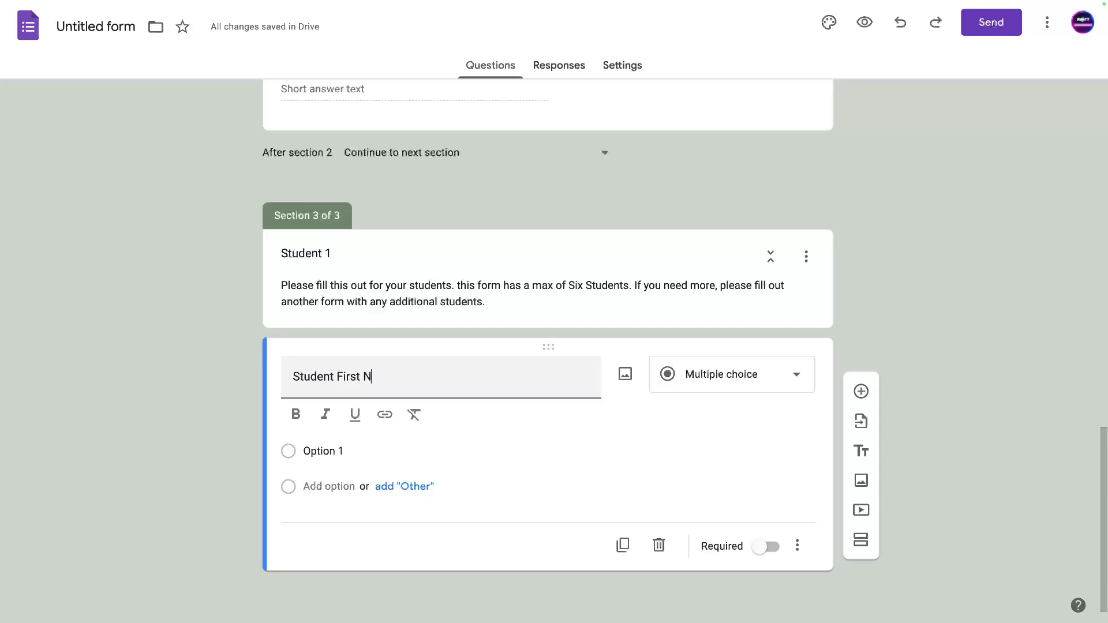
click(763, 542)
click(622, 541)
double_click(349, 538)
text(Last Name)
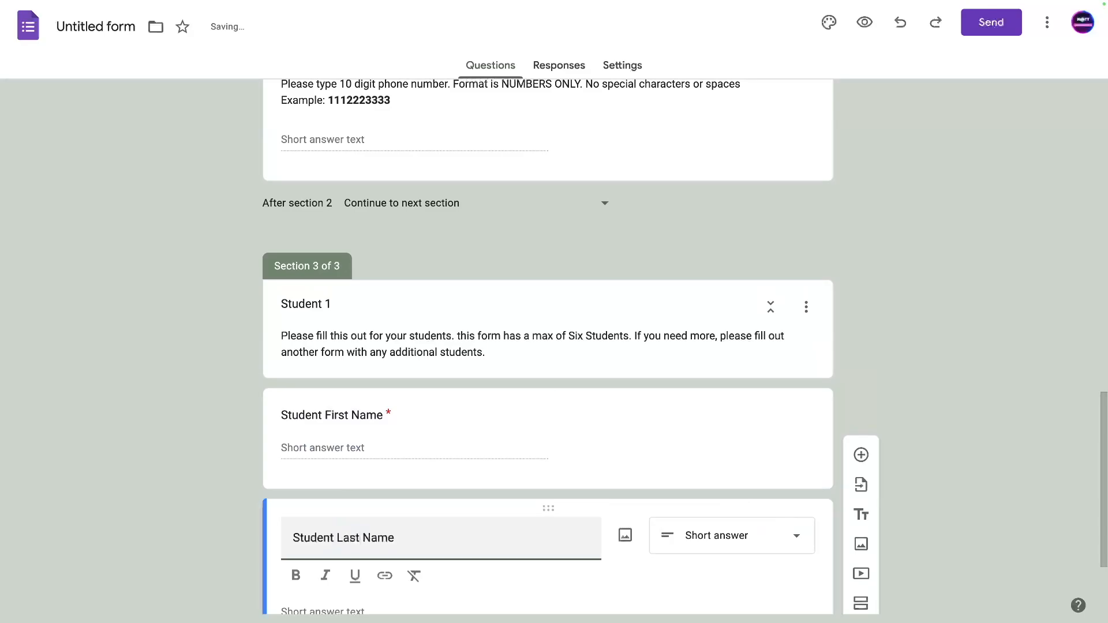
Duplicate Student Last Name and retitle the copy 'Grade Level'.
scroll(458, 490, down, 3)
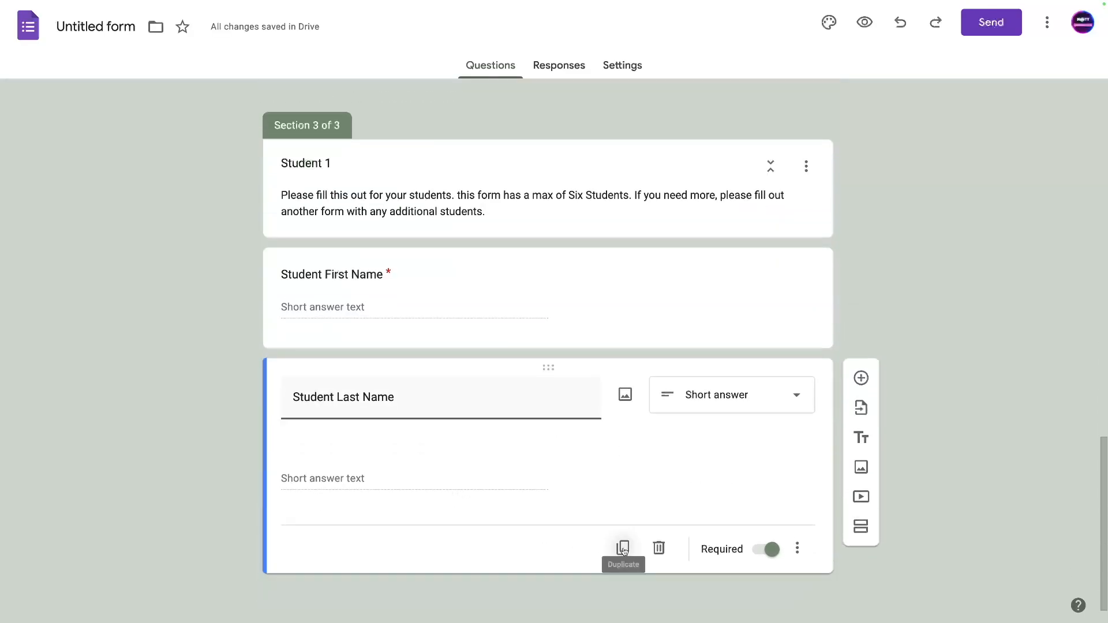
click(623, 550)
click(323, 540)
key(ctrl+a)
text(Grade Level)
scroll(362, 505, down, 3)
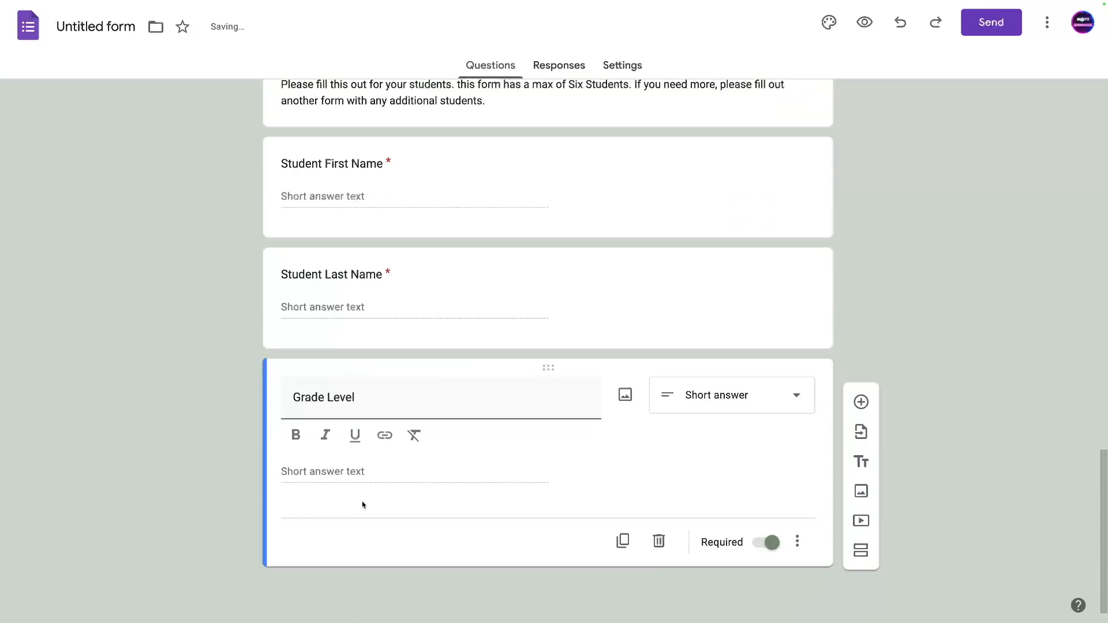
Make Grade Level multiple choice with options Kindergarten and 1st Grade.
click(718, 407)
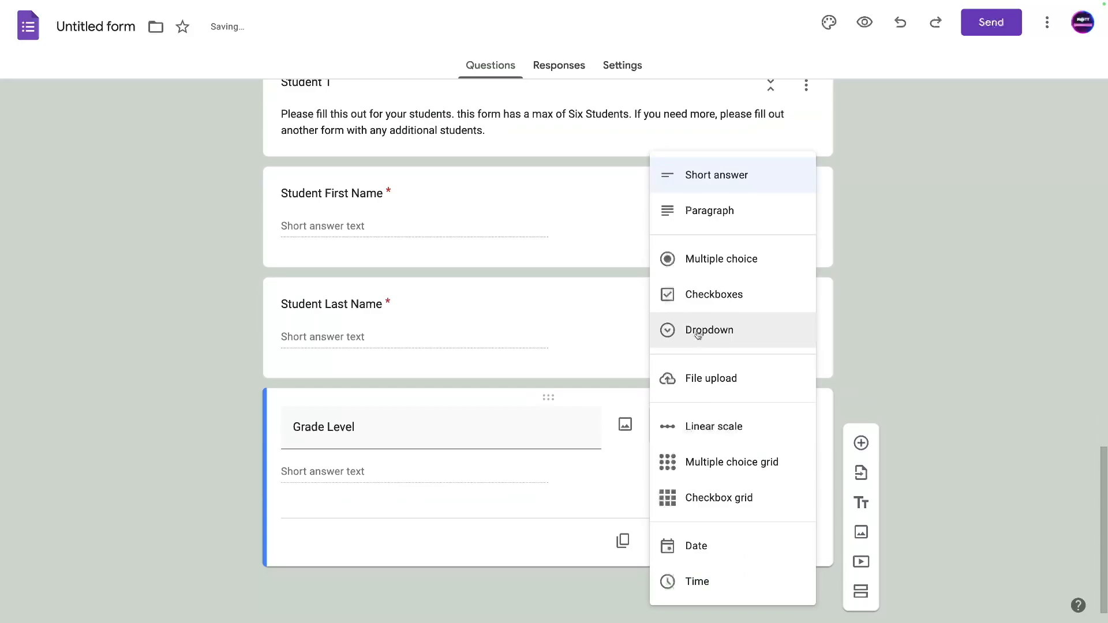
click(695, 263)
click(329, 475)
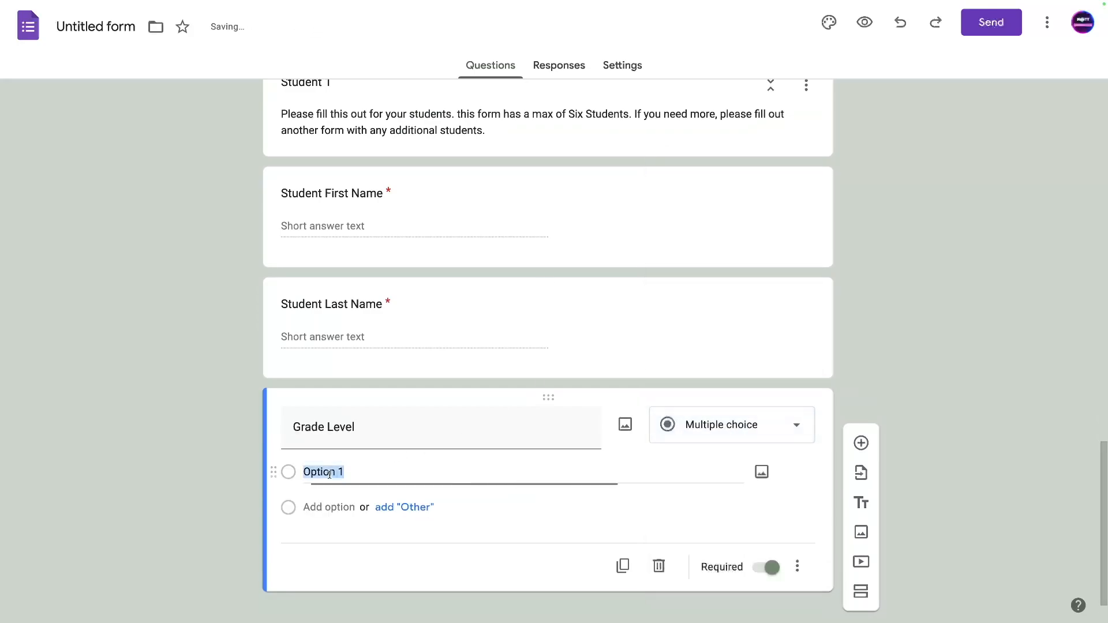
text(Kindergarten)
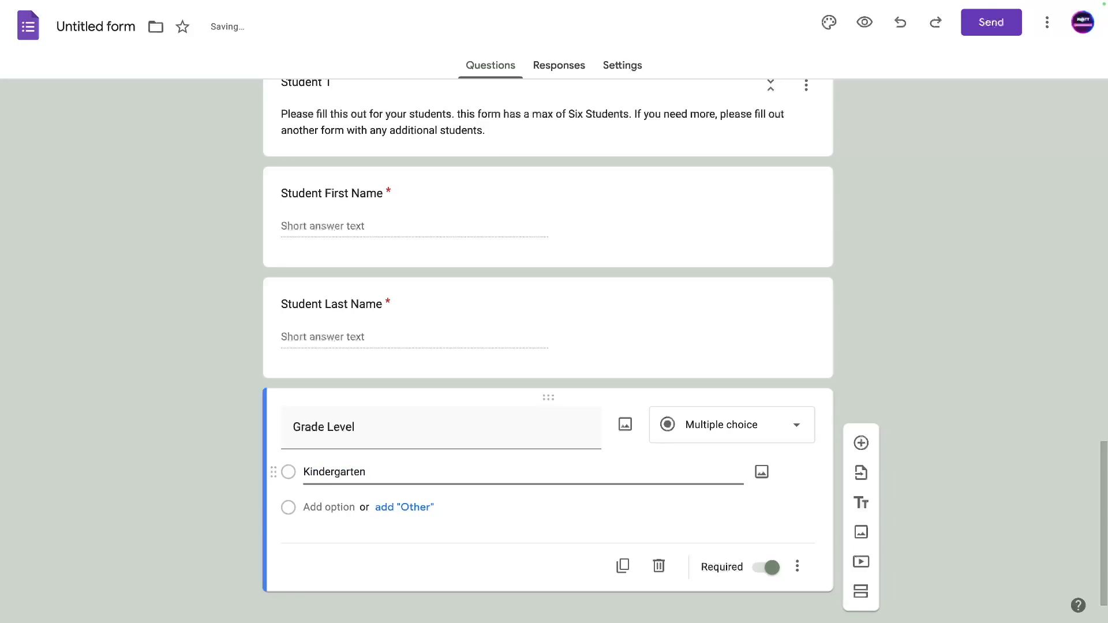
key(Return)
text(1st Grade)
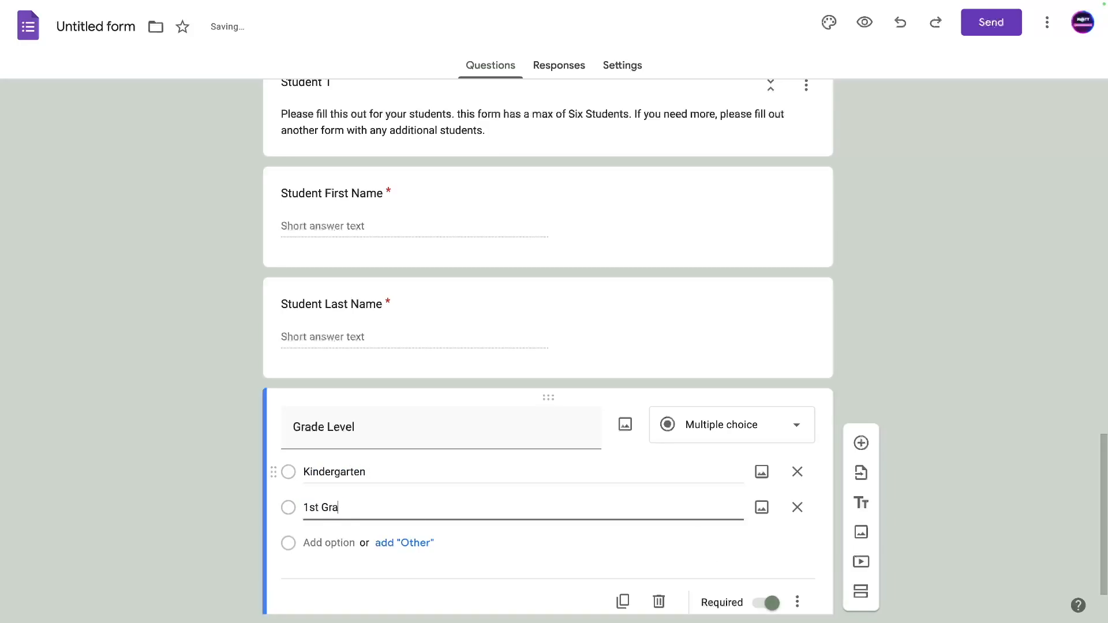
Add the options 2nd Grade, 3rd Grade, 4th Grade, 5th Grade and 6th Grade.
key(Return)
text(2nd Grade)
key(Return)
text(3rd Grade)
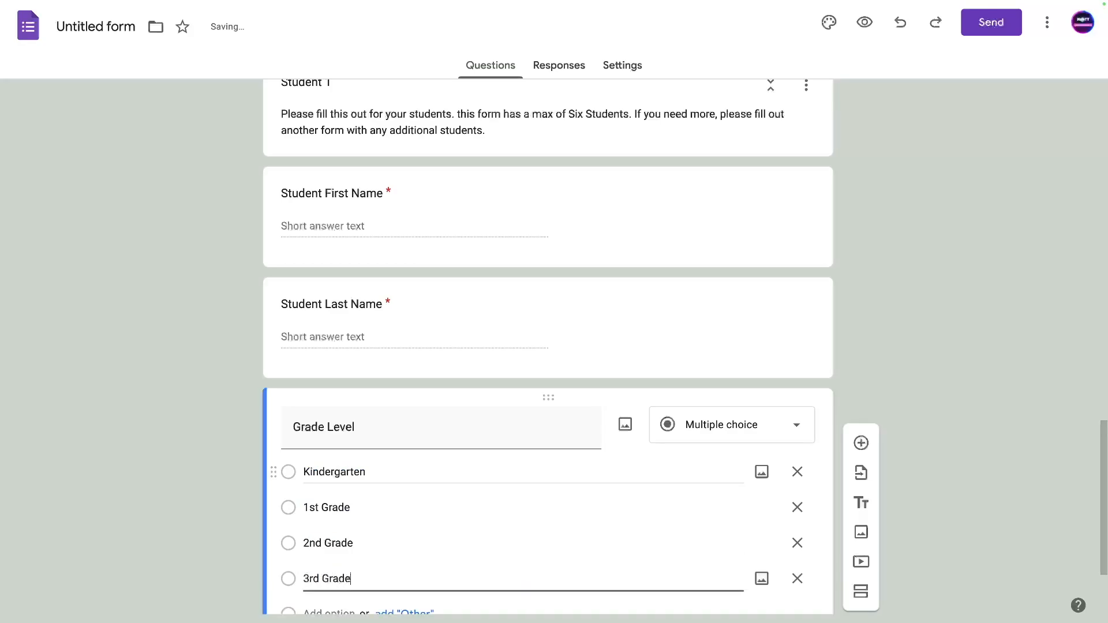
key(Return)
text(4th Grade)
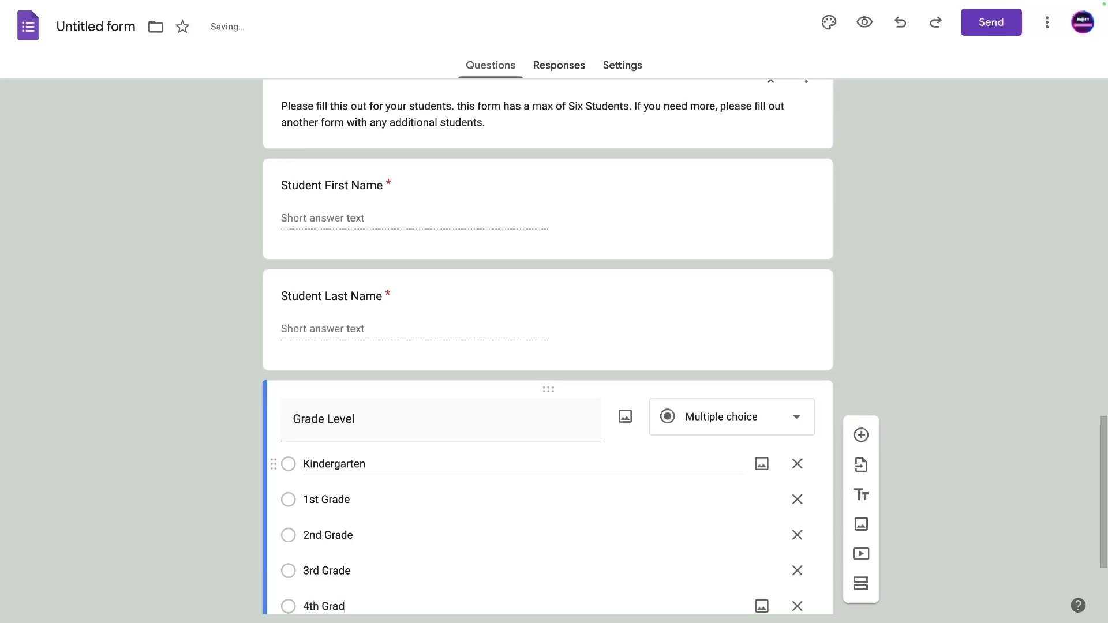
key(Return)
text(5)
key(BackSpace)
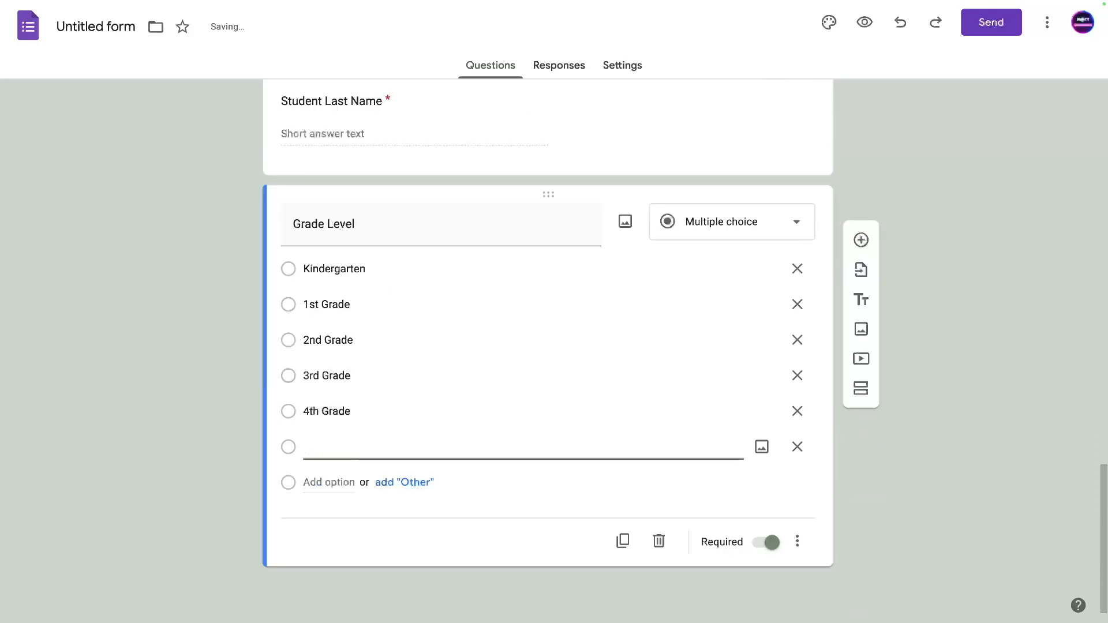
text(5th Grade)
click(326, 480)
text(6th Grade)
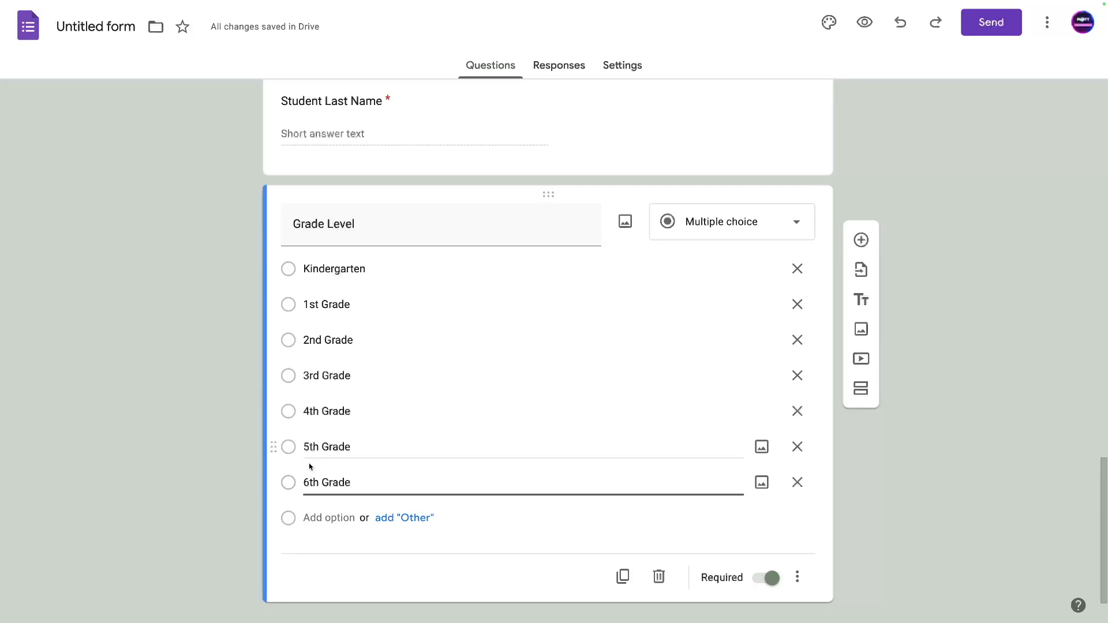
scroll(502, 351, down, 1)
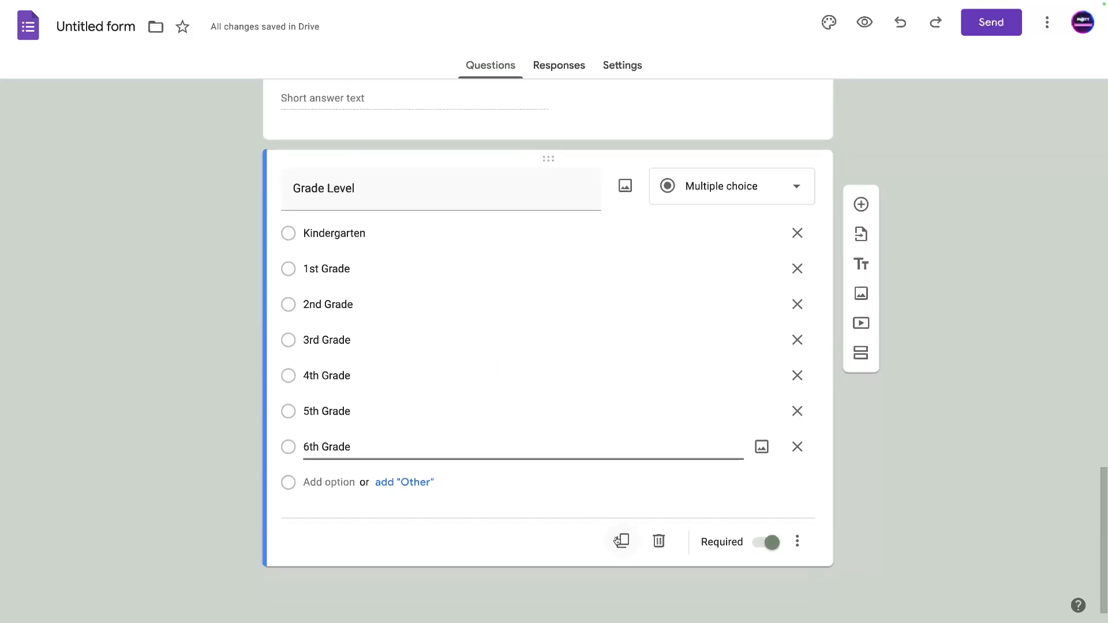
Copy Grade Level and retitle the copy 'Does this student need bus transportation'.
click(621, 538)
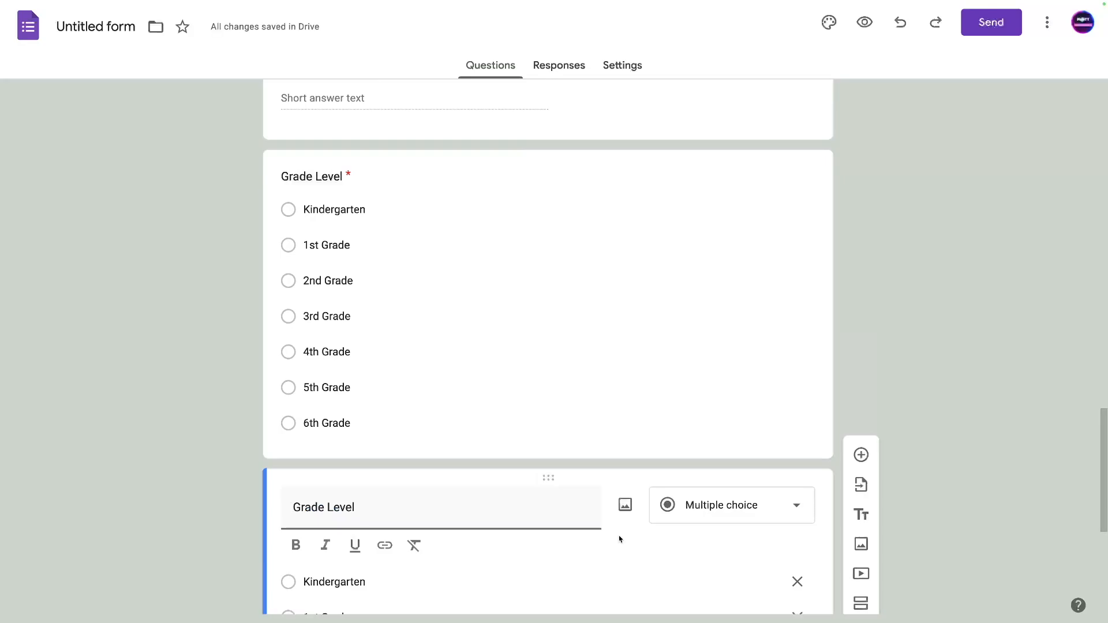
scroll(603, 504, down, 5)
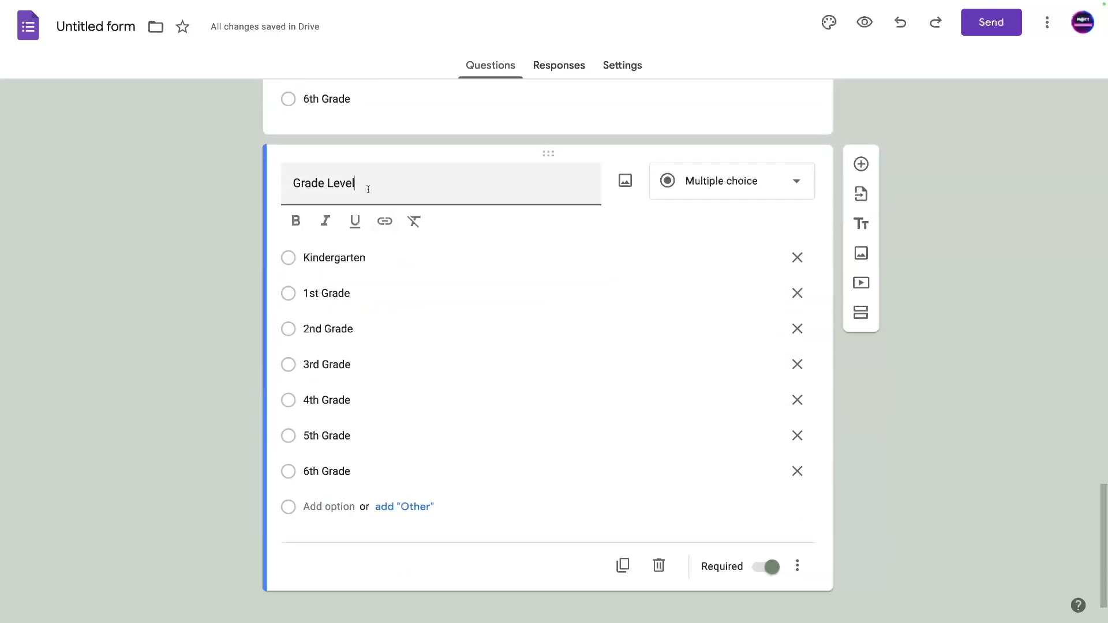
triple_click(369, 189)
text(Does this student need)
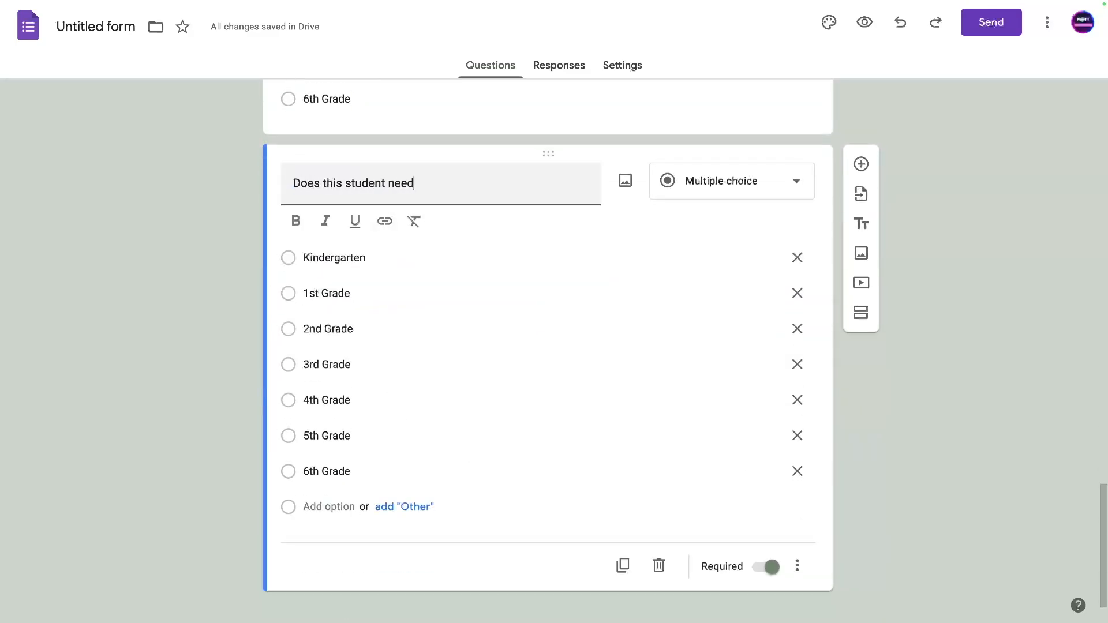
text( bus transportation)
Replace the grade options with 'Yes, we would like bussing' and 'No, we will drop off and pick up'.
click(796, 257)
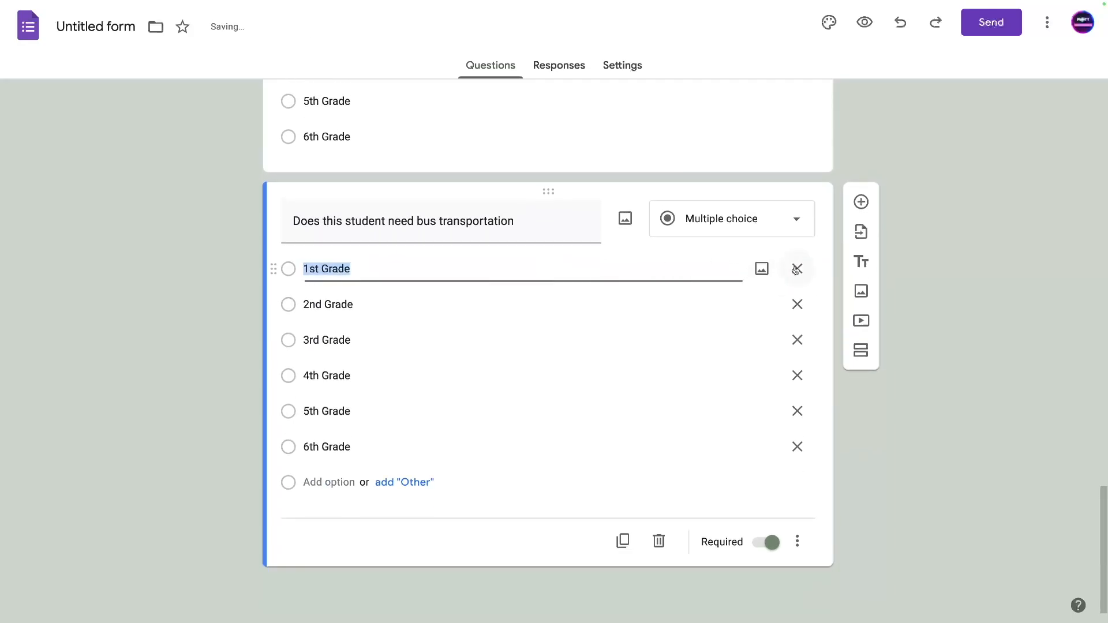
click(796, 265)
click(797, 304)
click(796, 339)
click(800, 381)
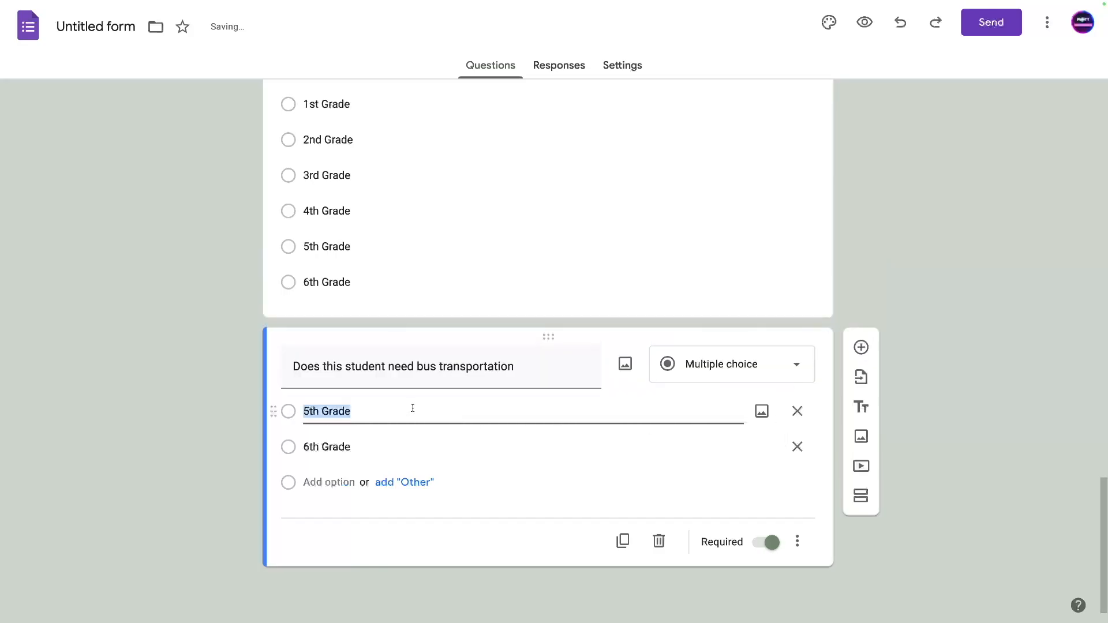
text(Y)
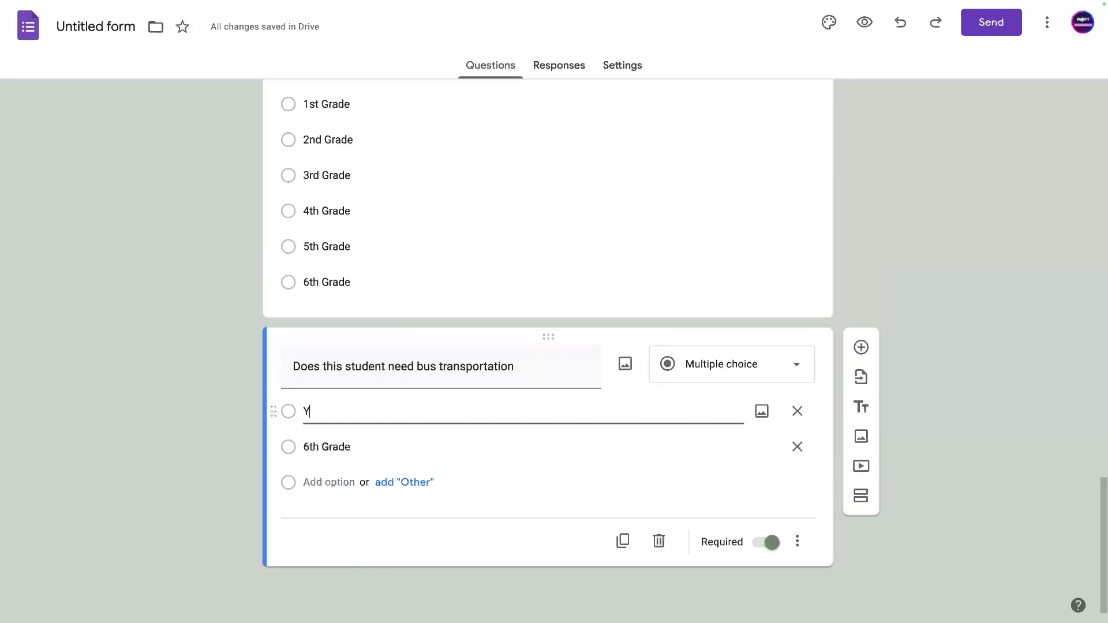
text(es, we would like bussing)
key(Return)
text(N)
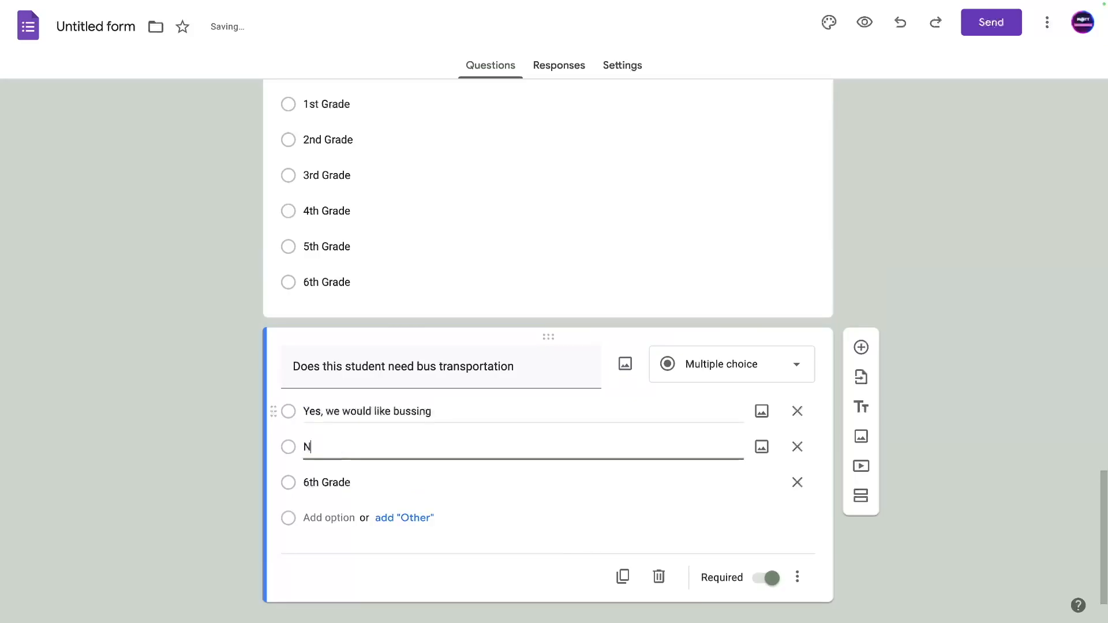
text(o, we will drop)
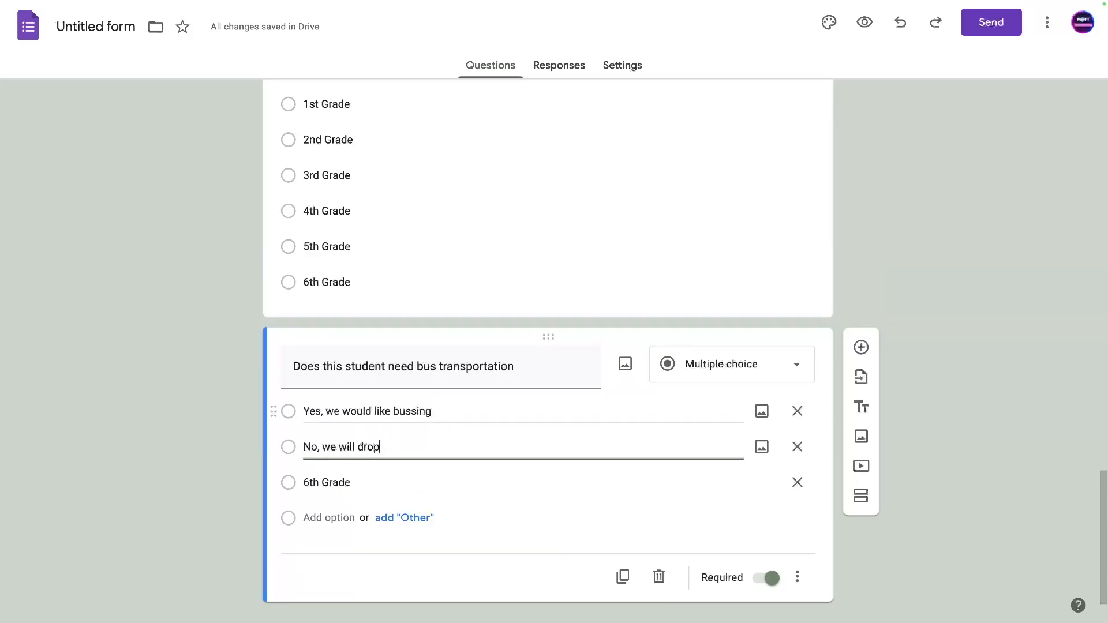
text( off and pick up)
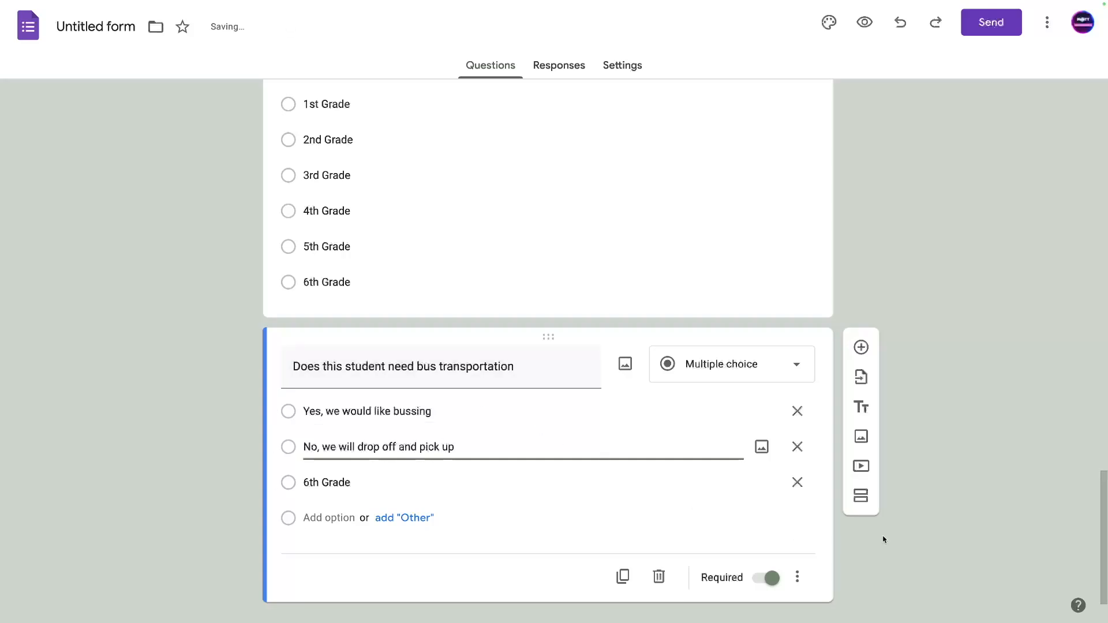
click(797, 482)
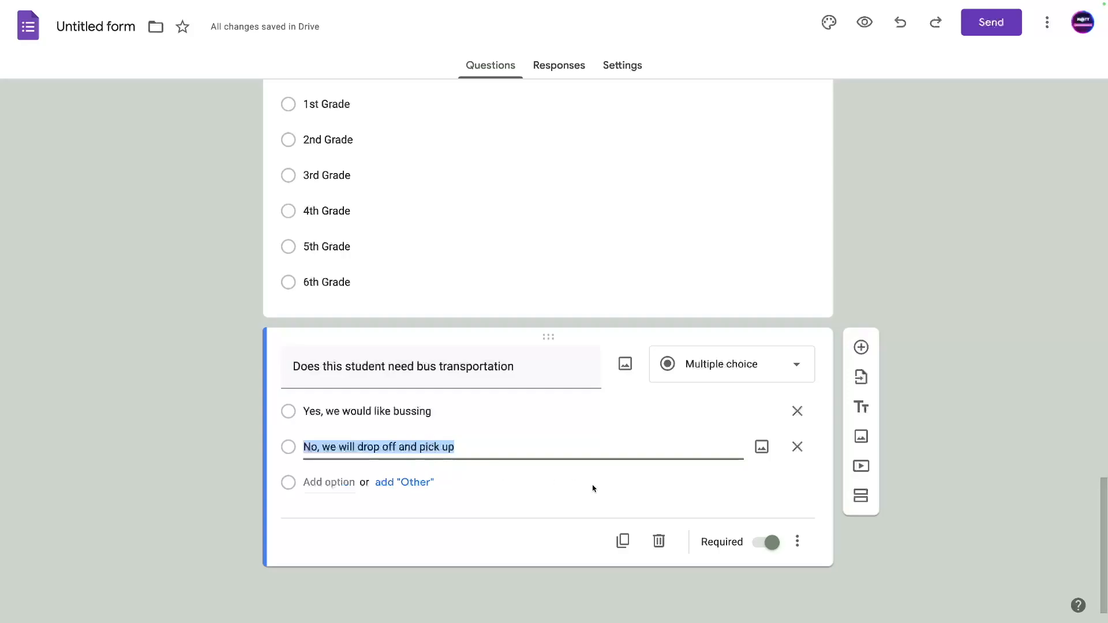
Copy the bus question and retitle the copy 'T-Shirt Sizes'.
click(622, 542)
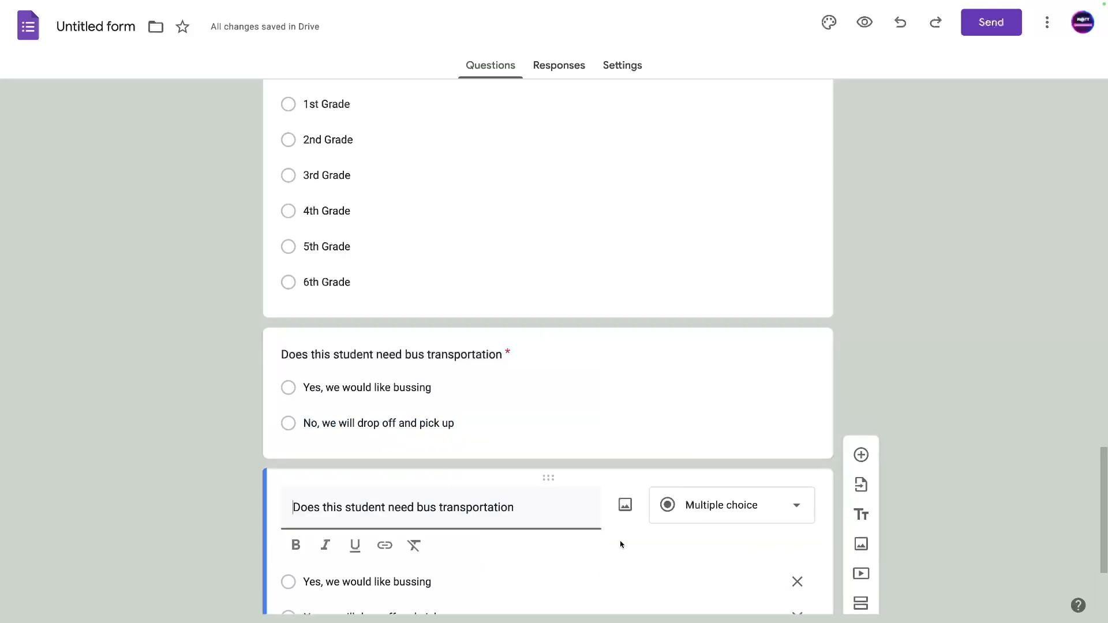
triple_click(381, 508)
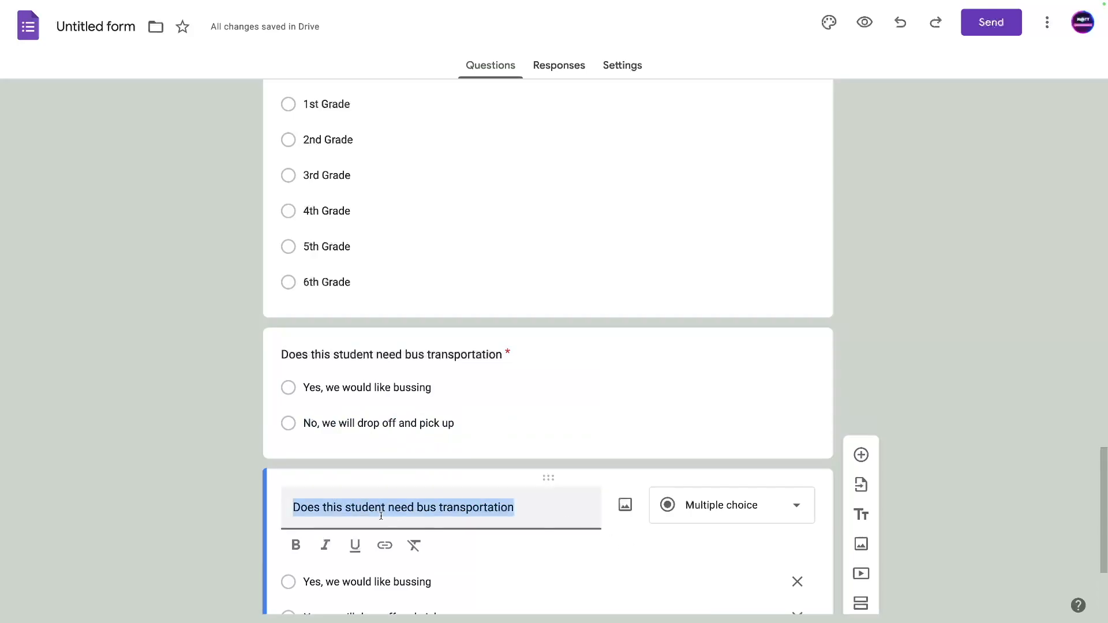
text(T-Shirt Sizes)
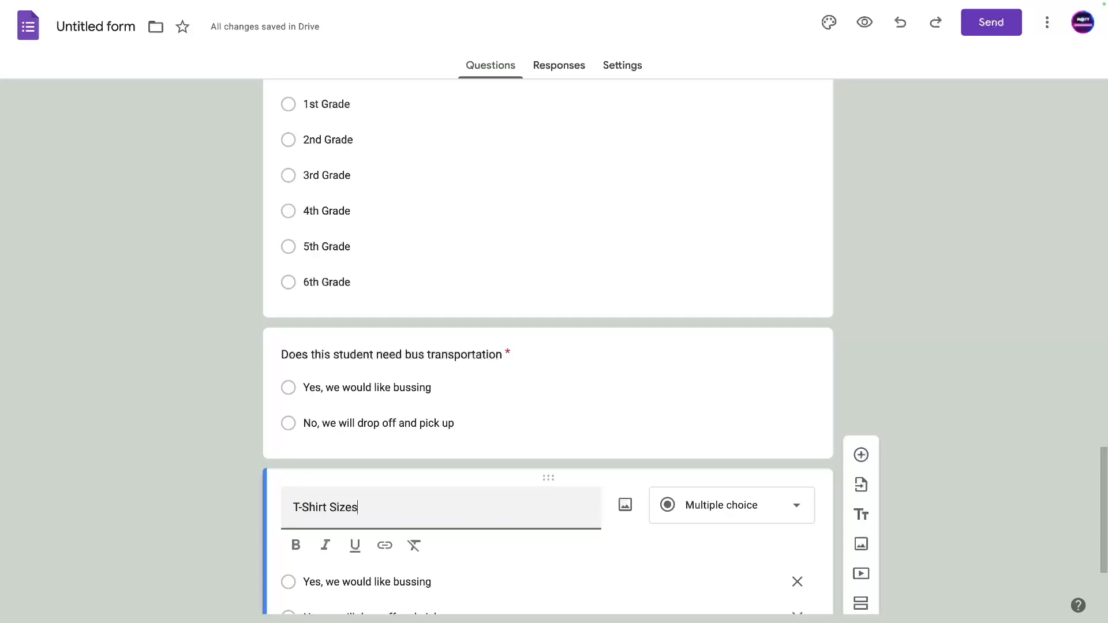
scroll(351, 481, down, 3)
Enter the options Youth Small, Youth Medium and Youth Large.
click(332, 413)
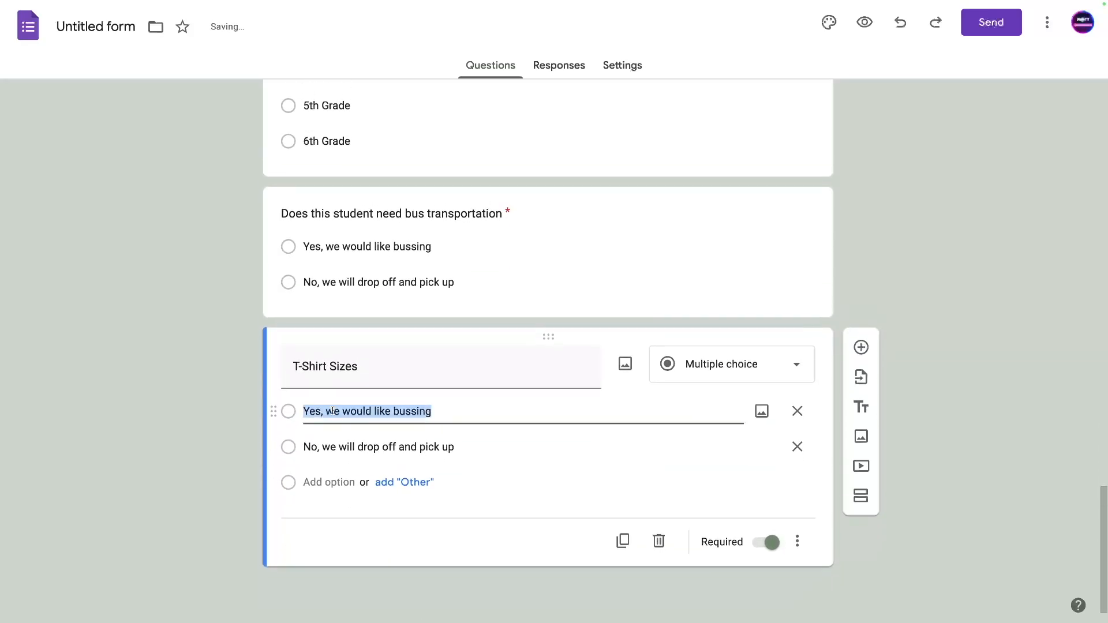
text(Youth Small)
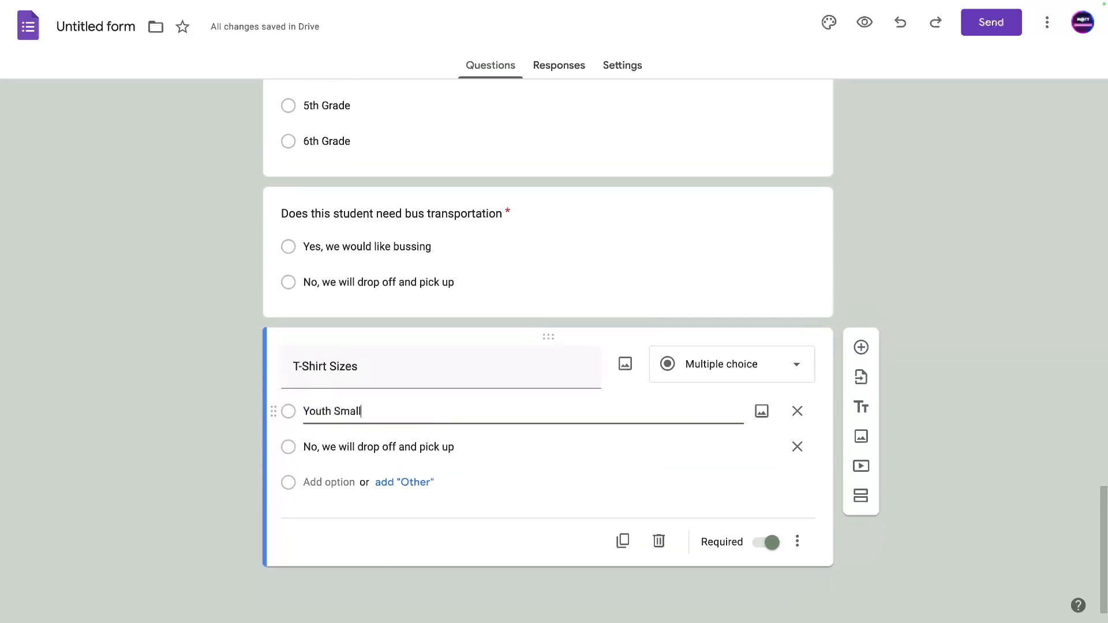
key(Return)
text(Youth SL)
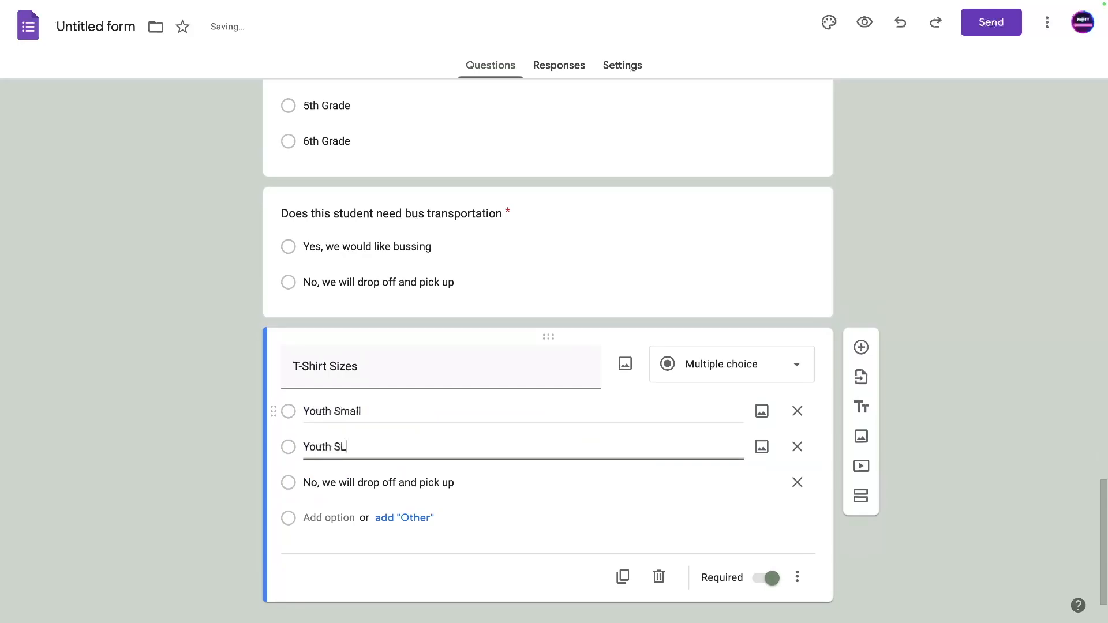
key(BackSpace)
key(BackSpace)
text(Medium)
key(Return)
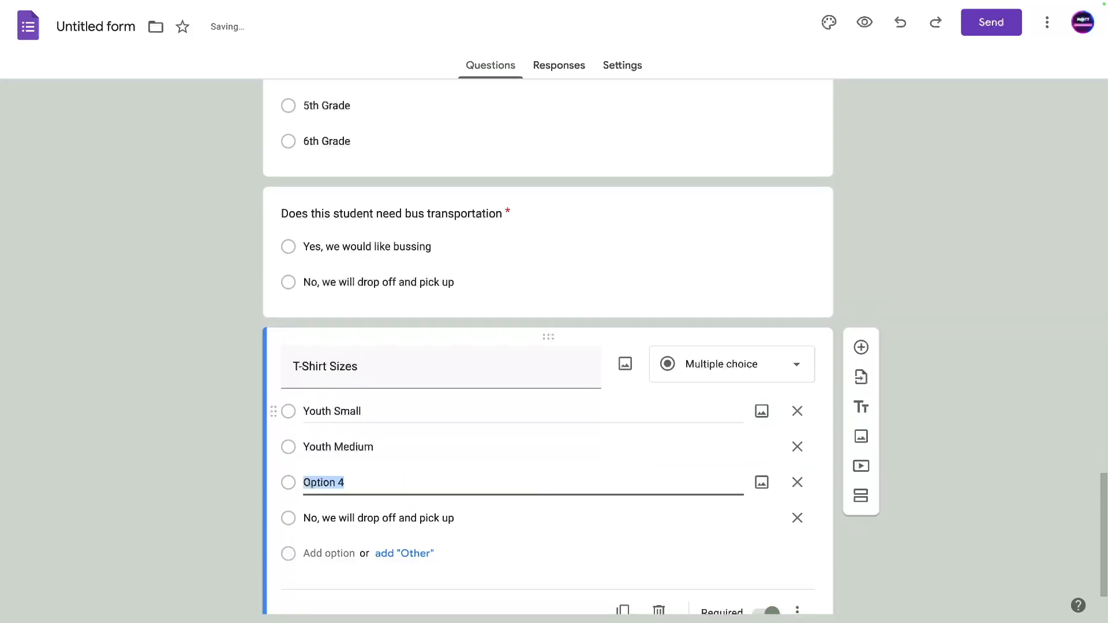
text(Youth Large)
key(Return)
Add the adult sizes through Adult XL and duplicate the T-Shirt Sizes question.
text(Audul)
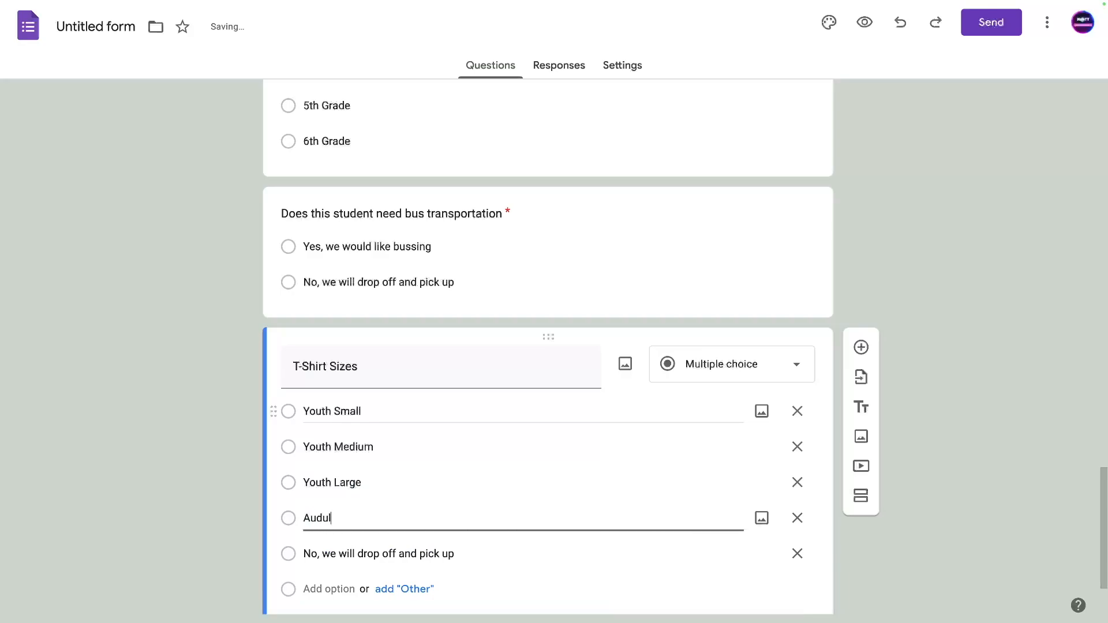
text(dult)
key(Return)
text(Adult Medium)
key(Return)
text(Adult Large)
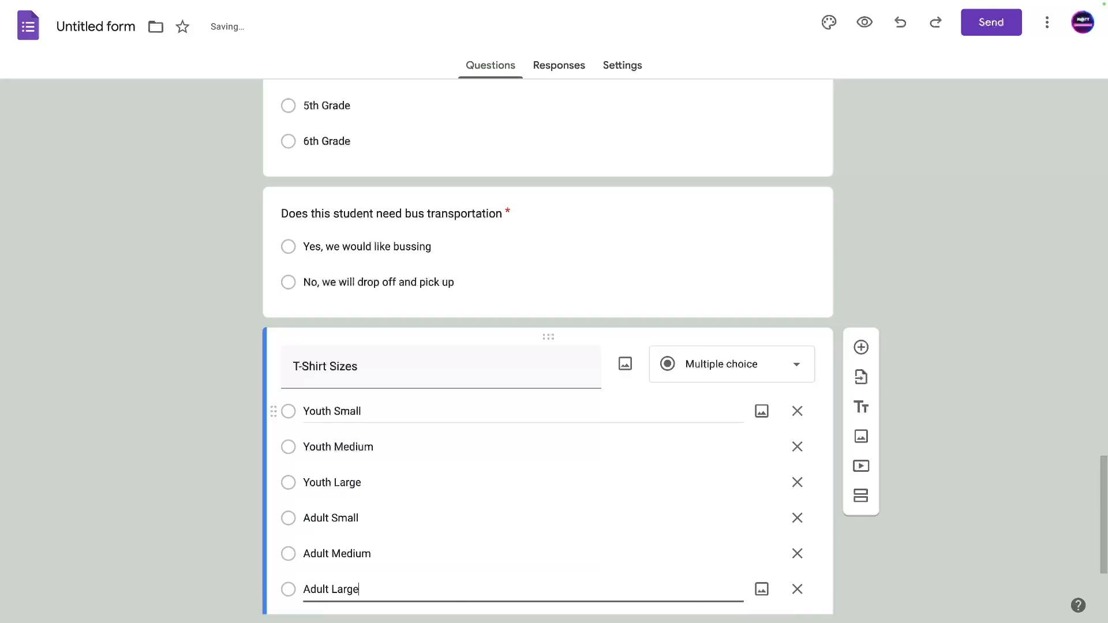
key(Return)
text(Adult XL)
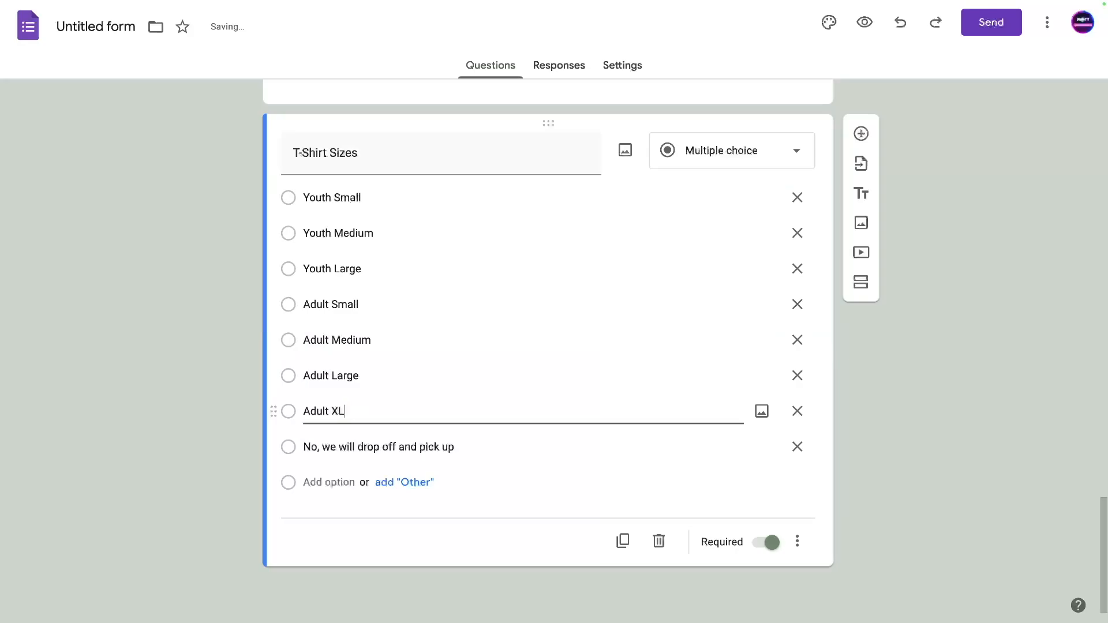
click(622, 541)
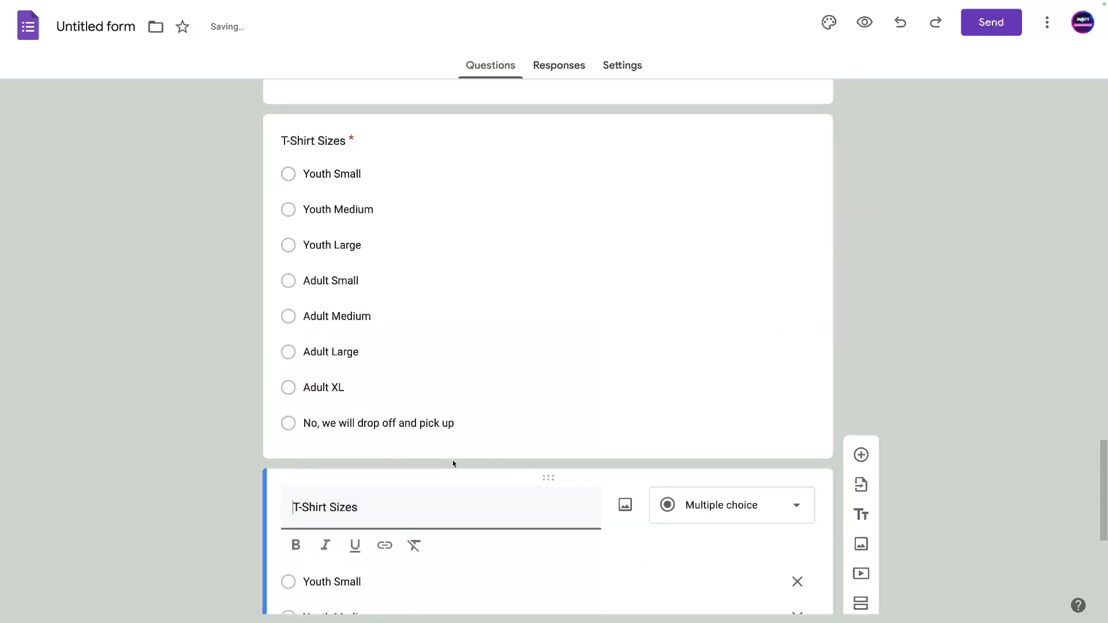
click(469, 437)
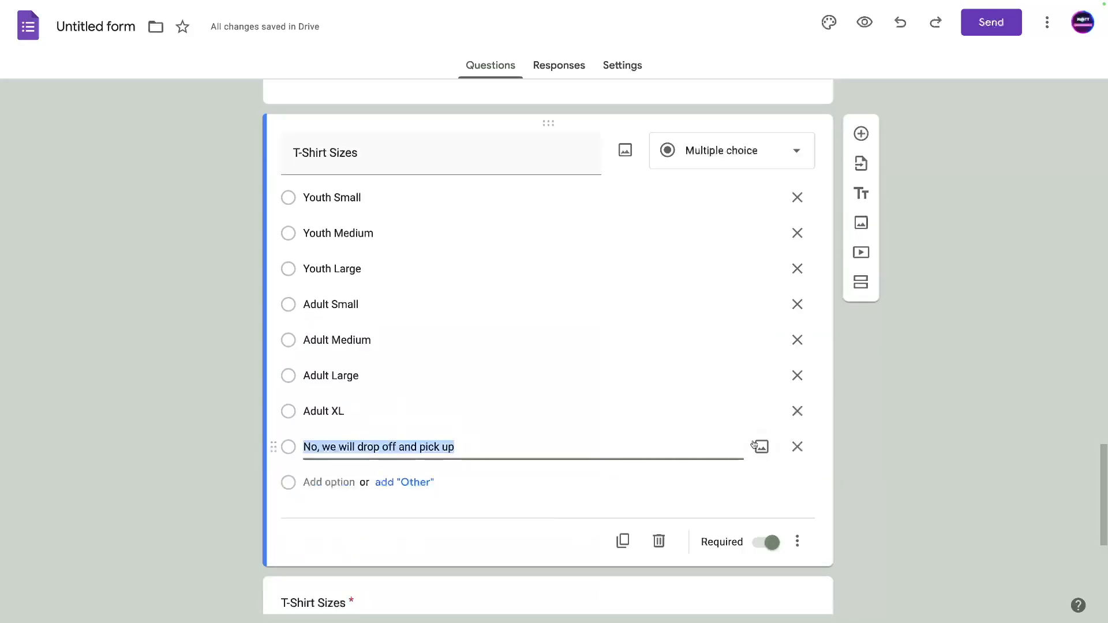
Drop the leftover drop-off option; make the copy short-answer 'Allergies (if none, type NA for Not Applicable)'.
click(796, 448)
scroll(638, 449, down, 5)
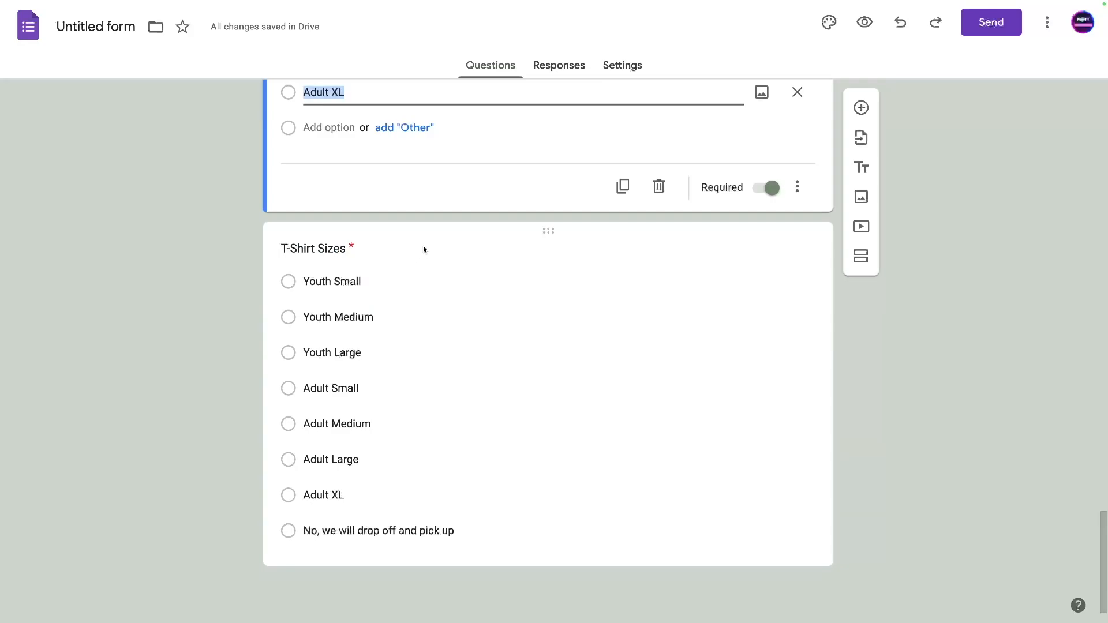
click(383, 243)
click(705, 163)
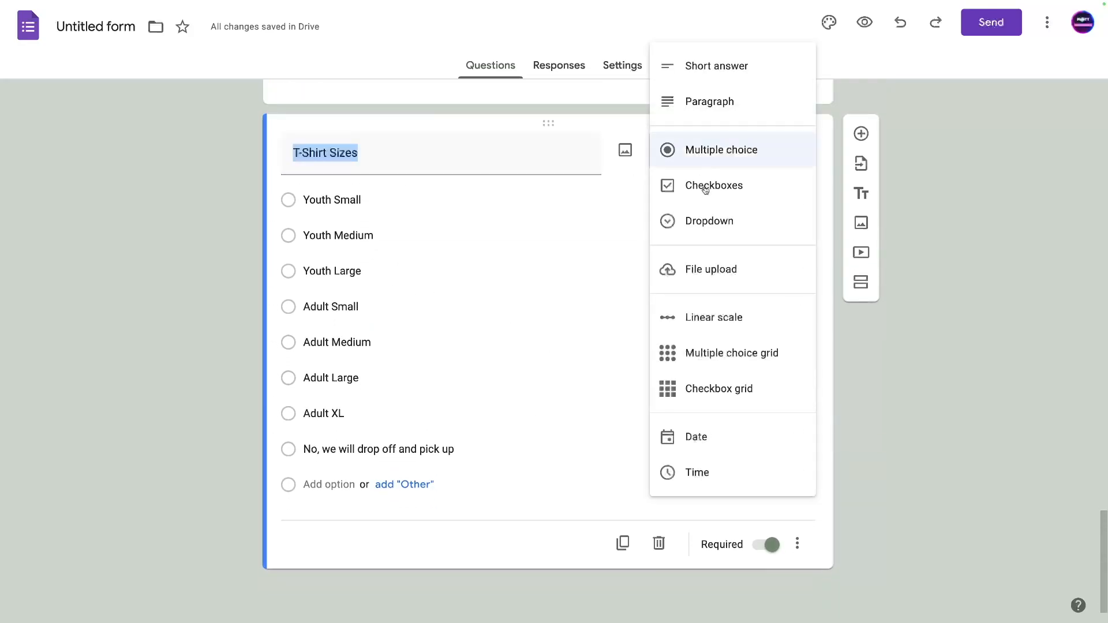
click(697, 68)
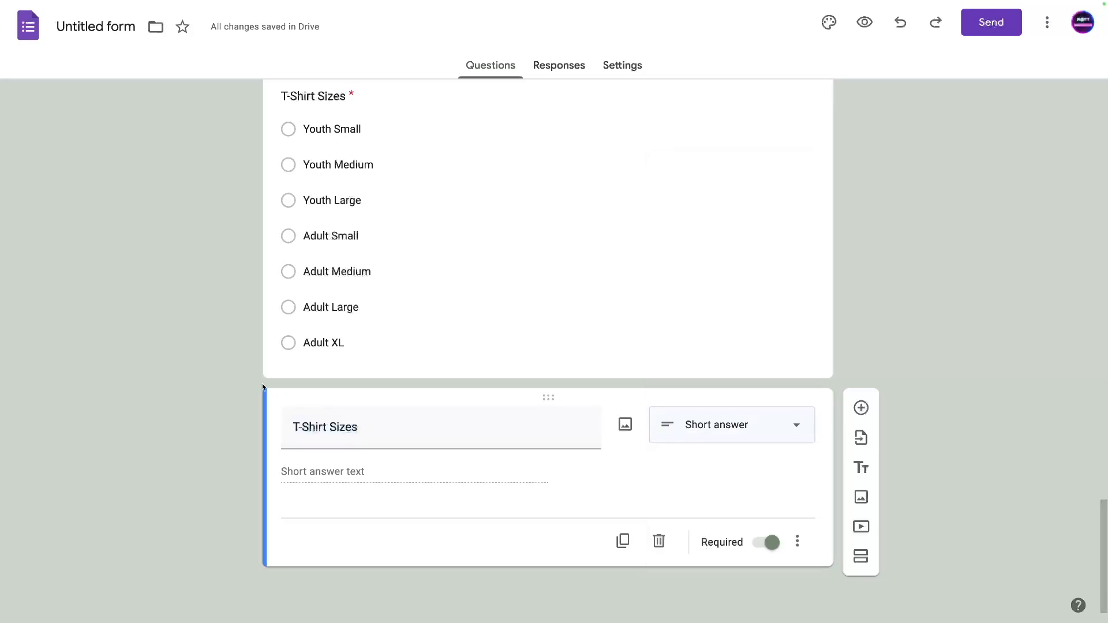
click(325, 430)
text(Aller)
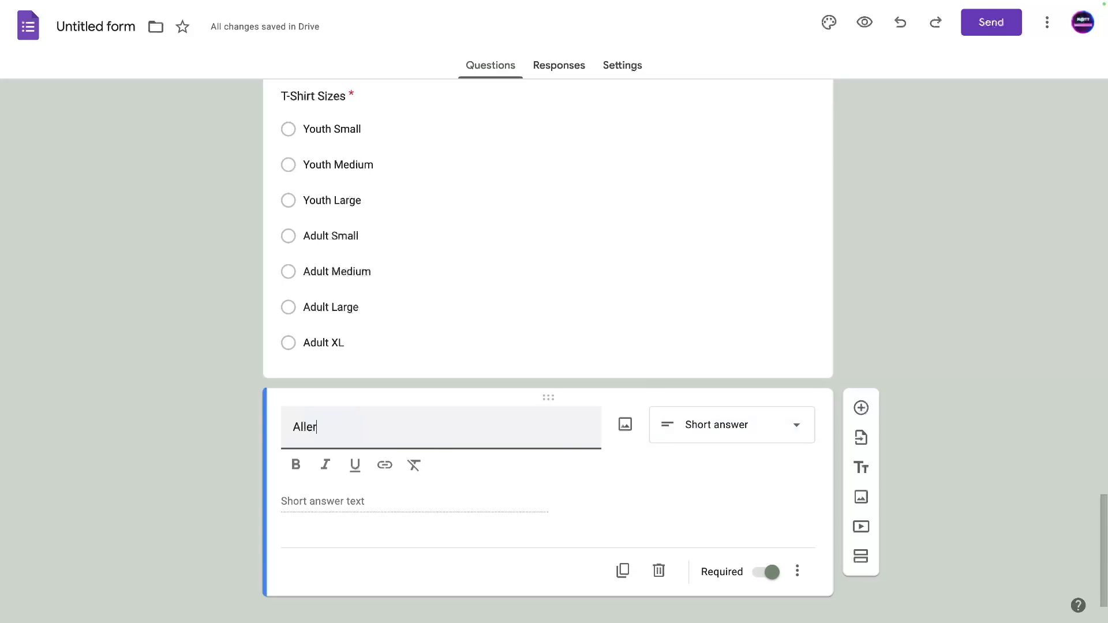
text(gies (if none, ty)
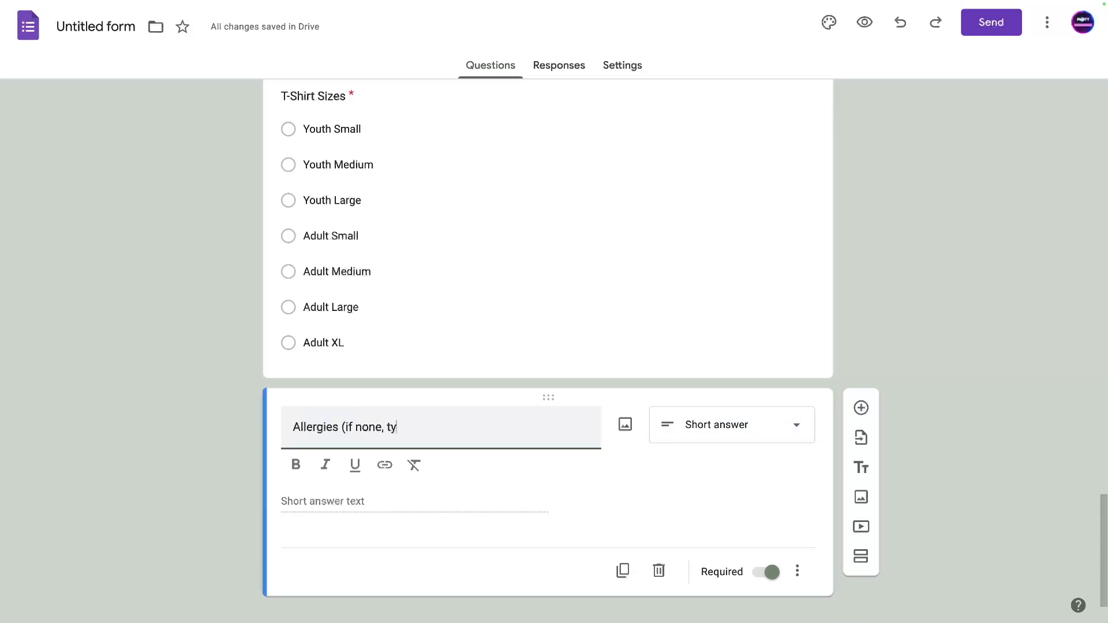
text(pe NA for Not Applicable)
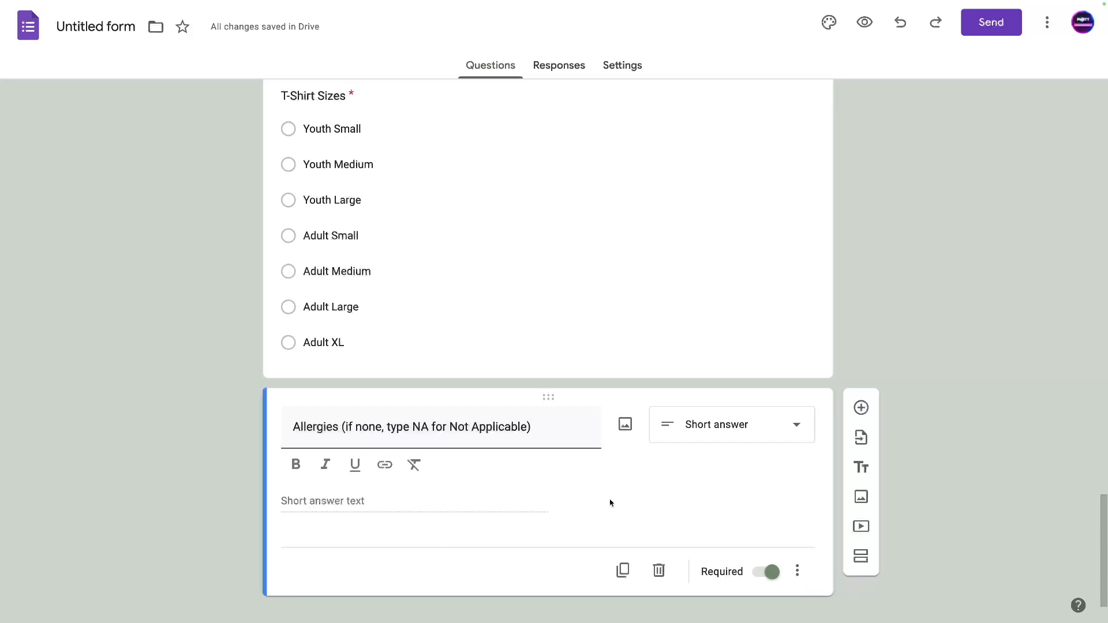
scroll(610, 504, down, 1)
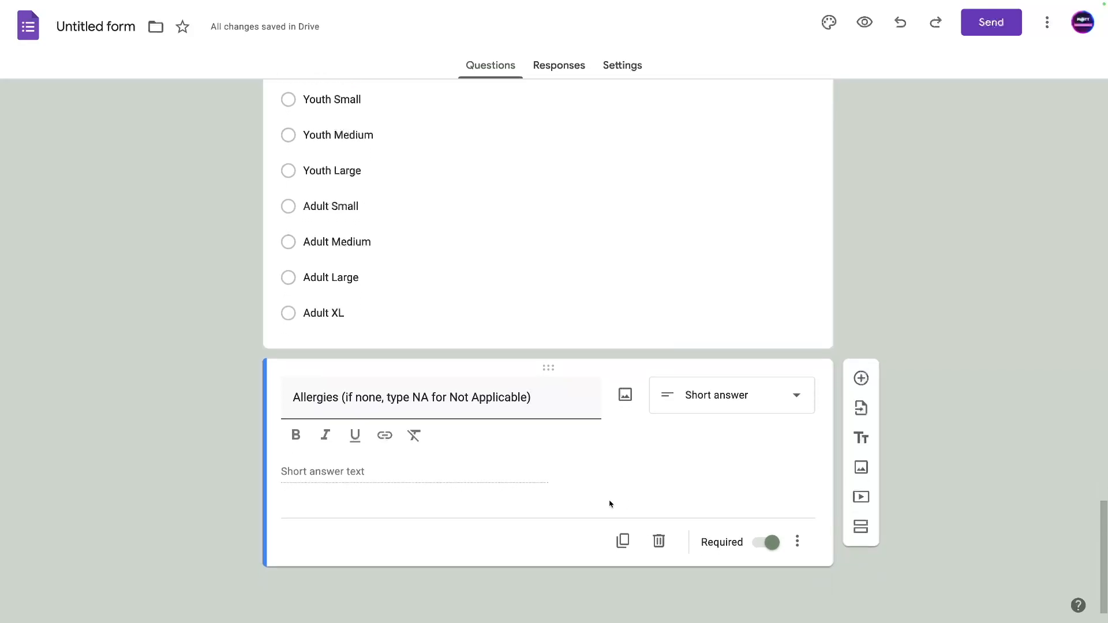
Copy the Allergies question as a multiple-choice question titled 'Add another student?'.
click(623, 540)
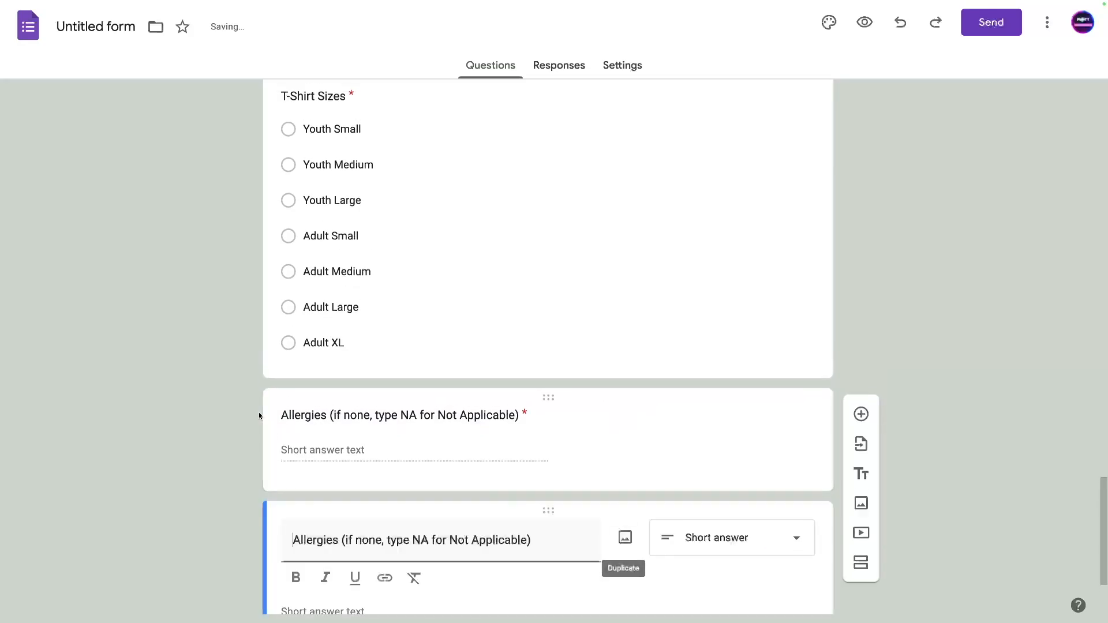
triple_click(320, 397)
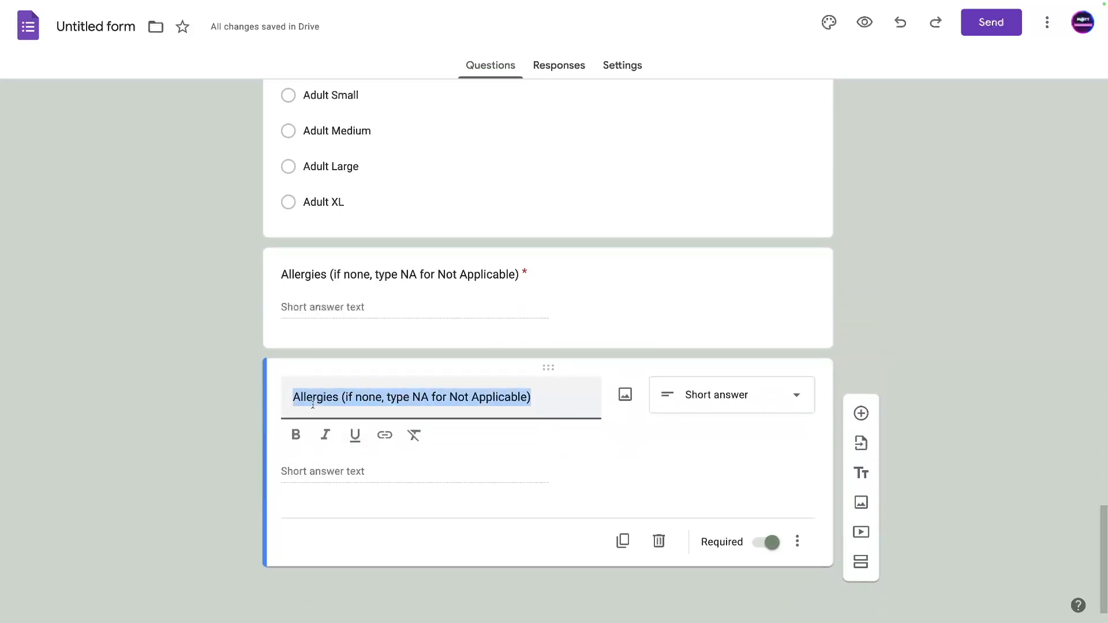
text(Add another student?)
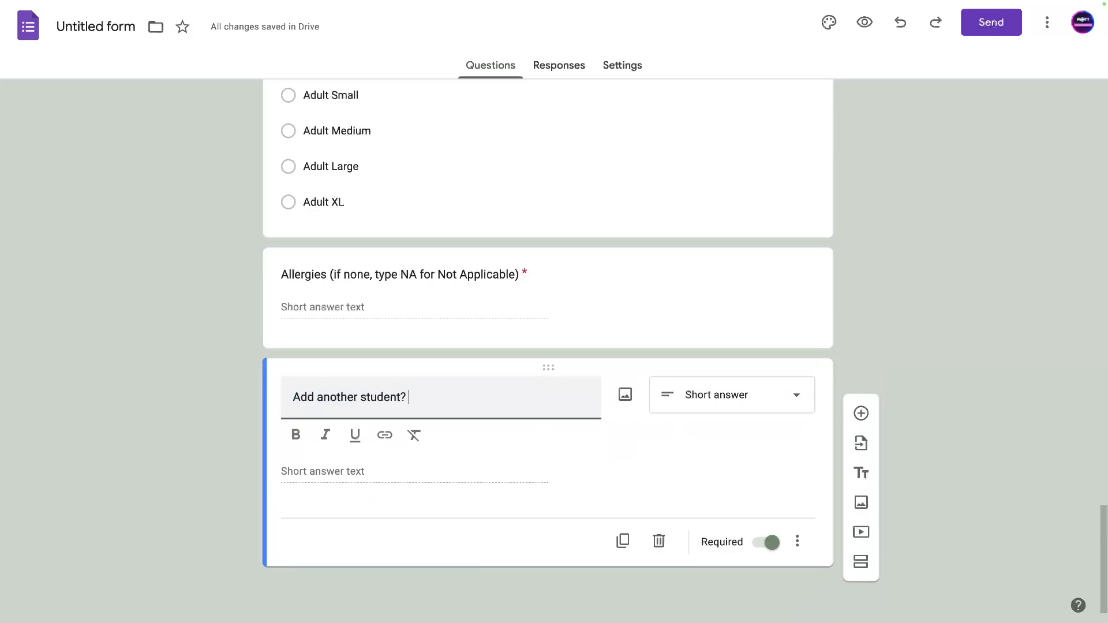
click(680, 400)
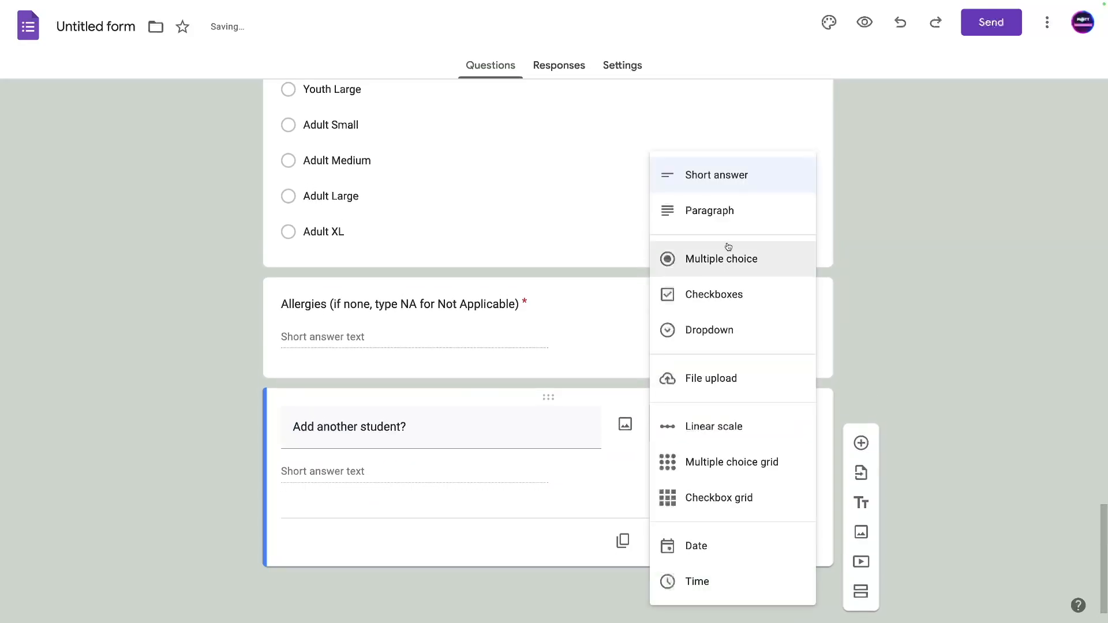
click(706, 261)
Give it answers 'Yes, add another student' and 'No, I am done adding students, go to submit form'.
click(313, 475)
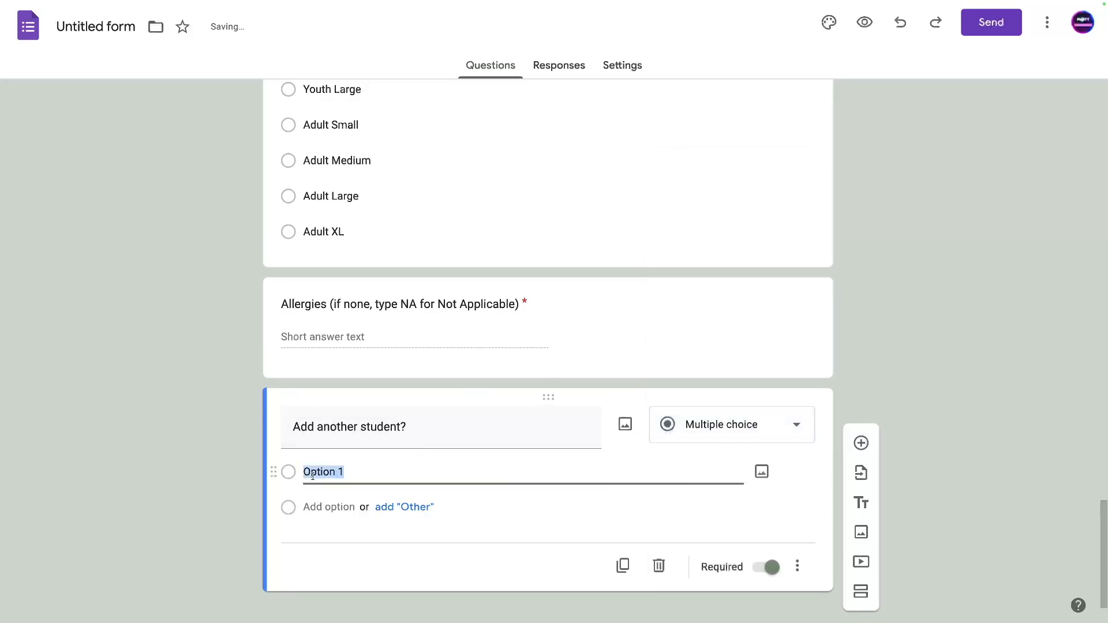
text(Yes, add an)
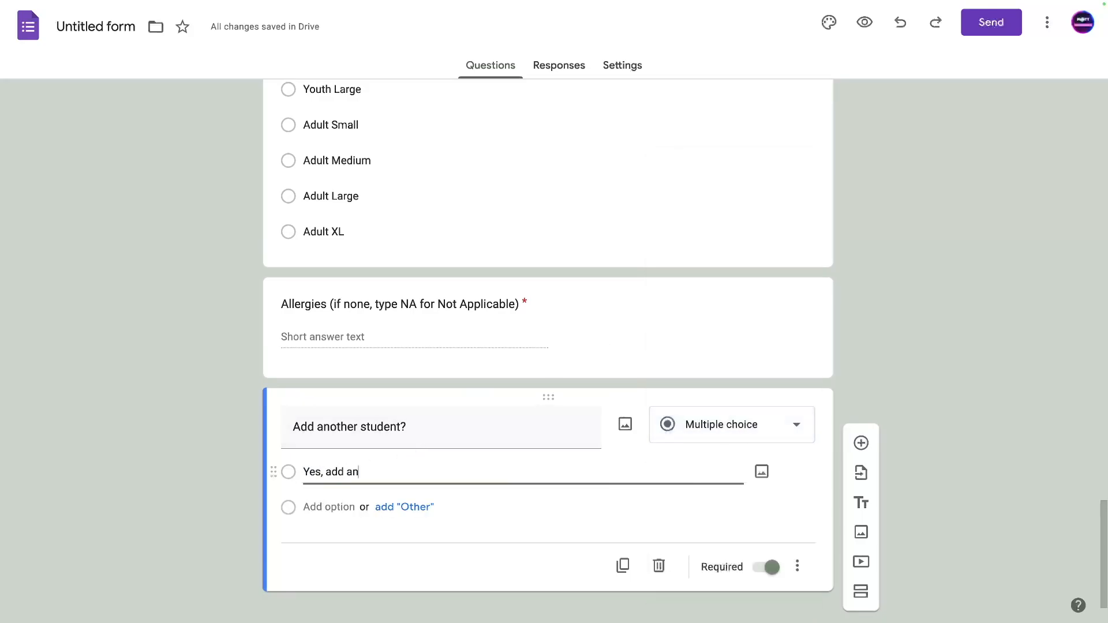
text(other student)
key(Return)
text(No, I am done adding students, )
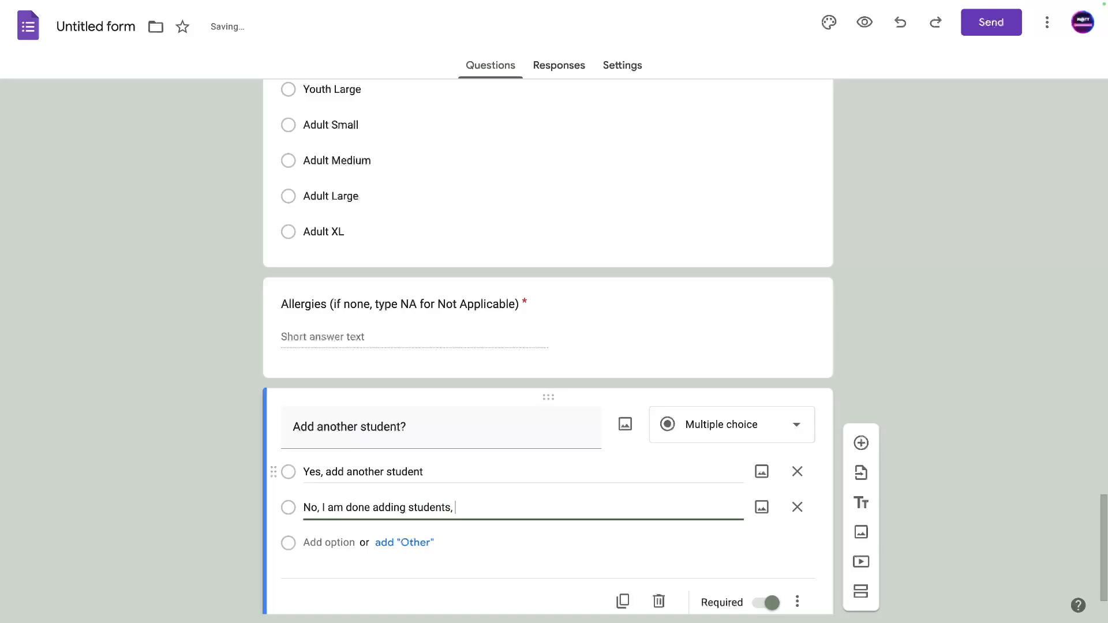
text(go to submit fo)
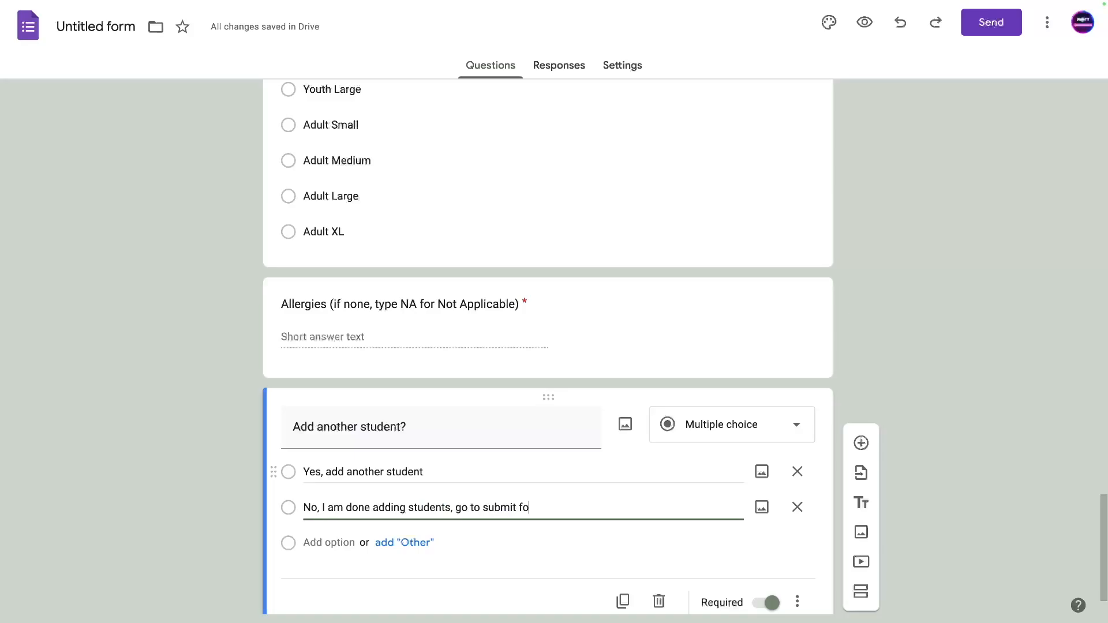
text(rm Tab.)
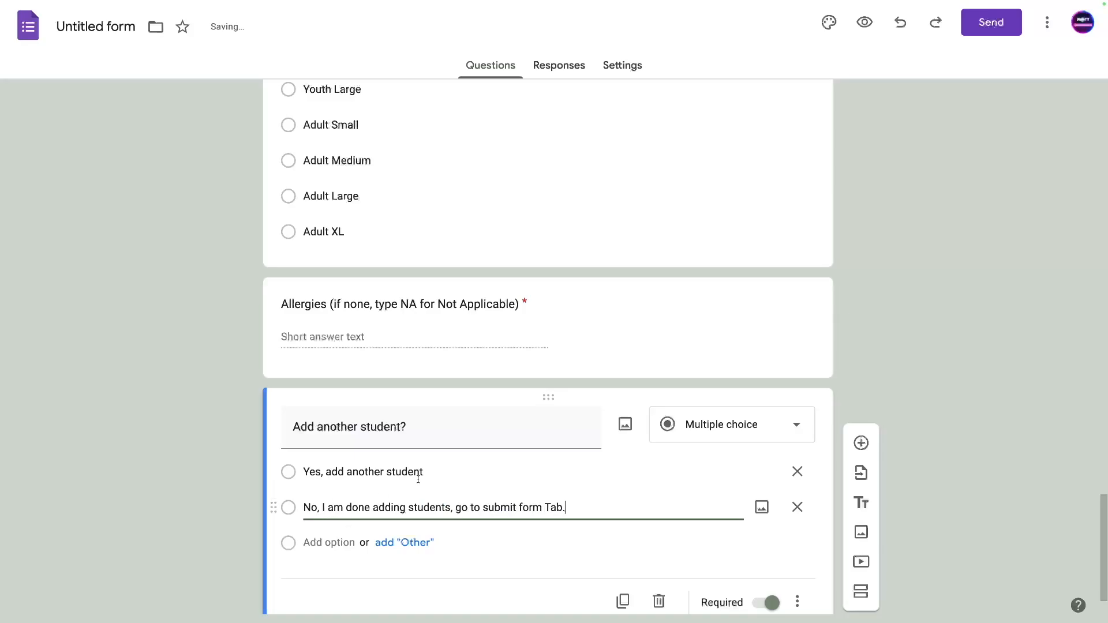
scroll(549, 494, down, 1)
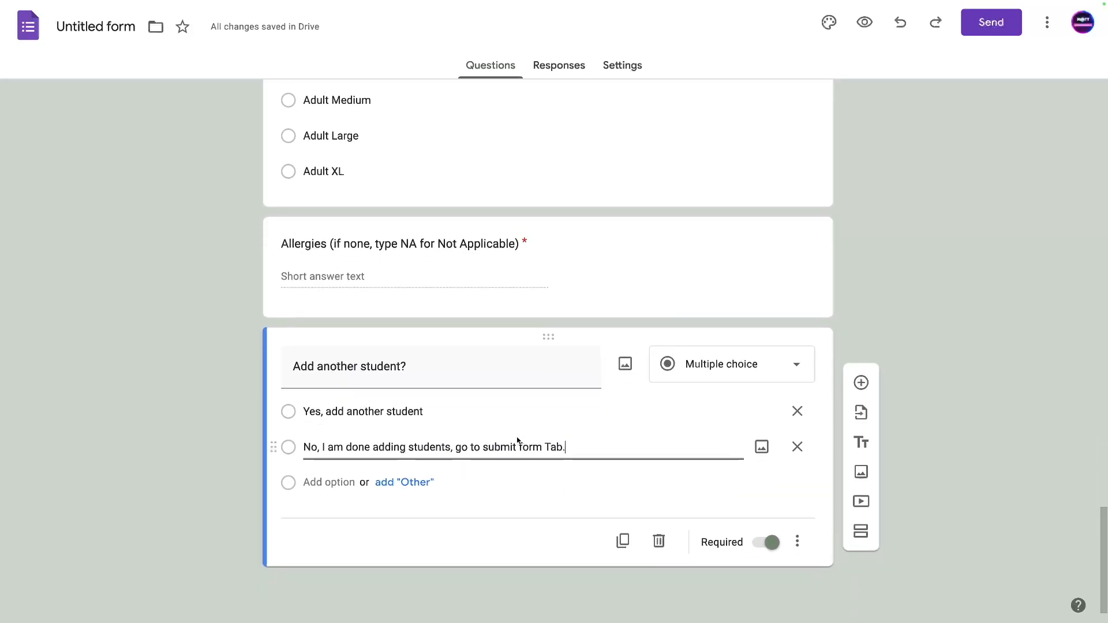
drag(490, 448, 563, 448)
click(558, 448)
scroll(559, 447, up, 10)
scroll(546, 435, down, 10)
scroll(646, 214, up, 15)
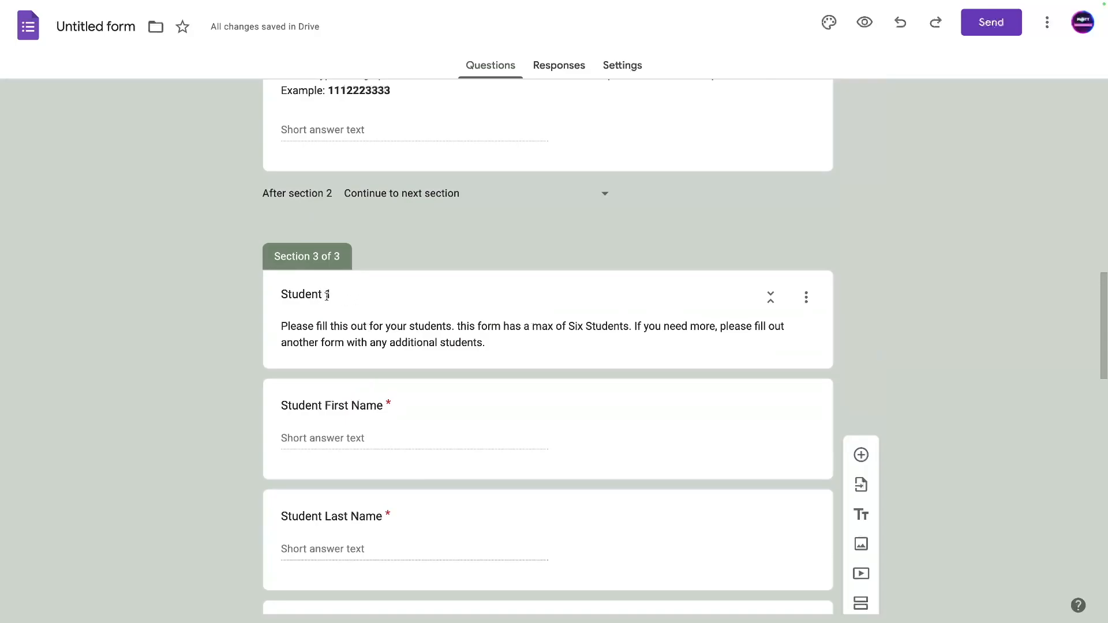
click(326, 295)
drag(326, 295, 333, 295)
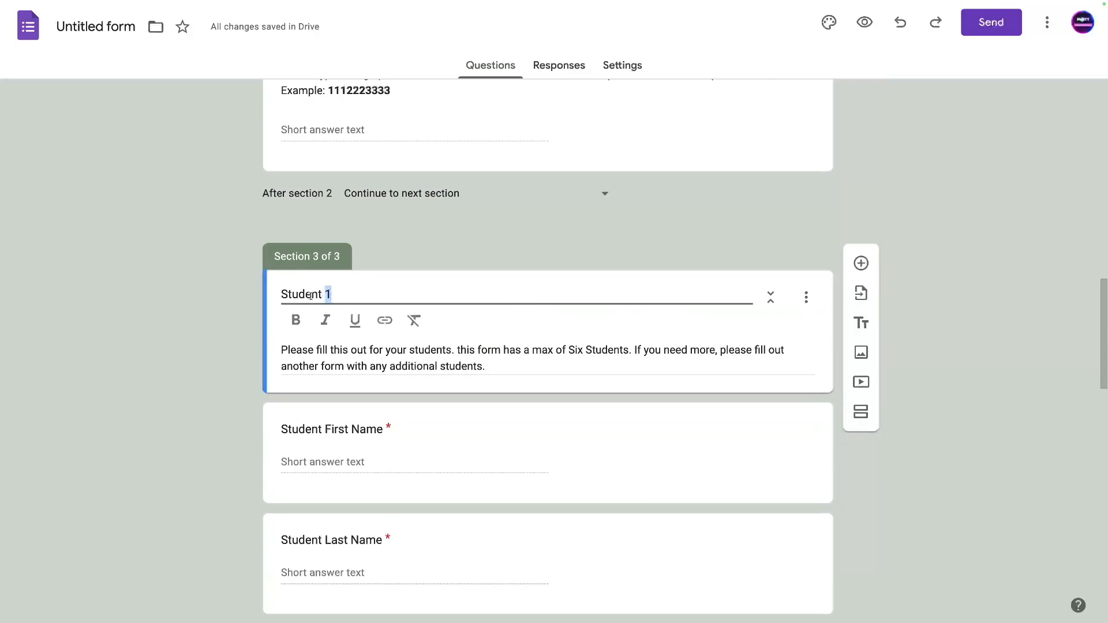
triple_click(350, 358)
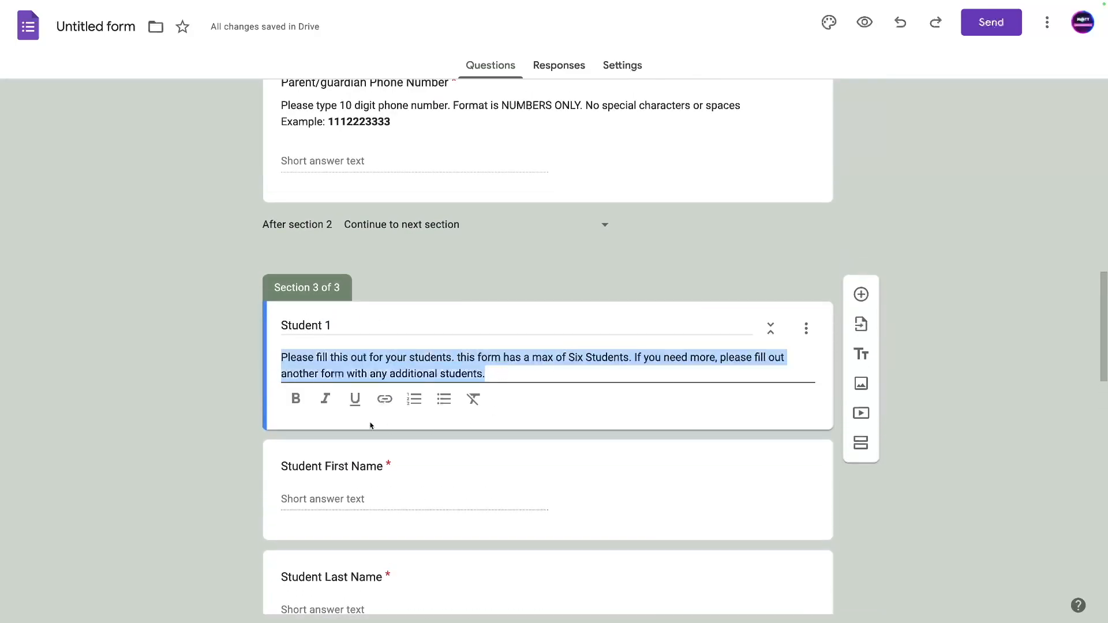
scroll(371, 426, down, 6)
scroll(451, 381, up, 14)
scroll(388, 436, down, 6)
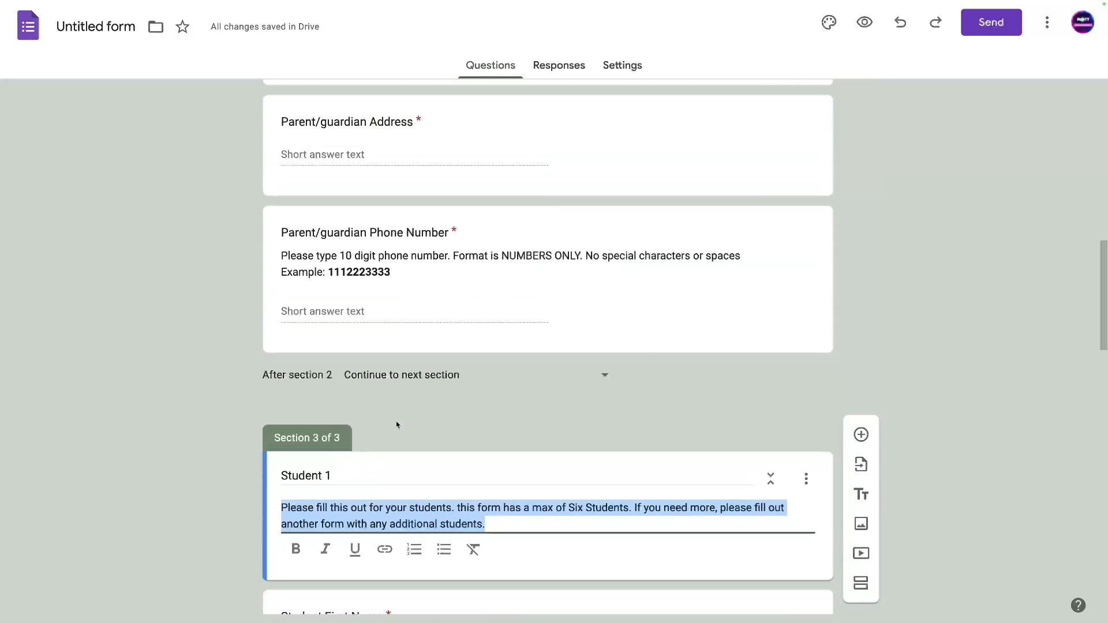
scroll(410, 421, down, 3)
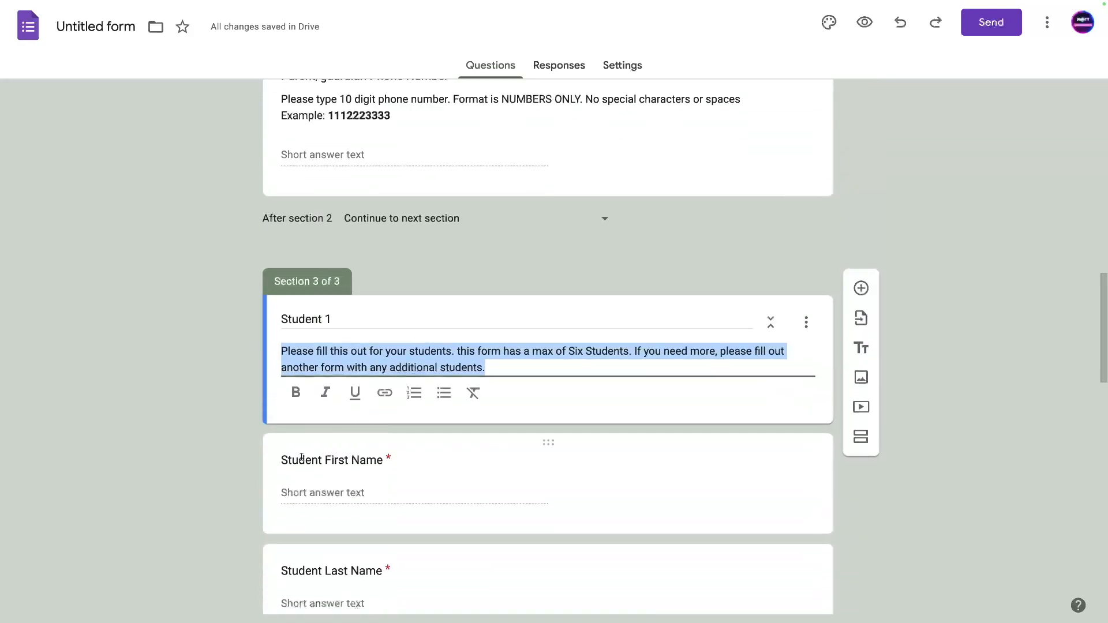
scroll(327, 460, down, 7)
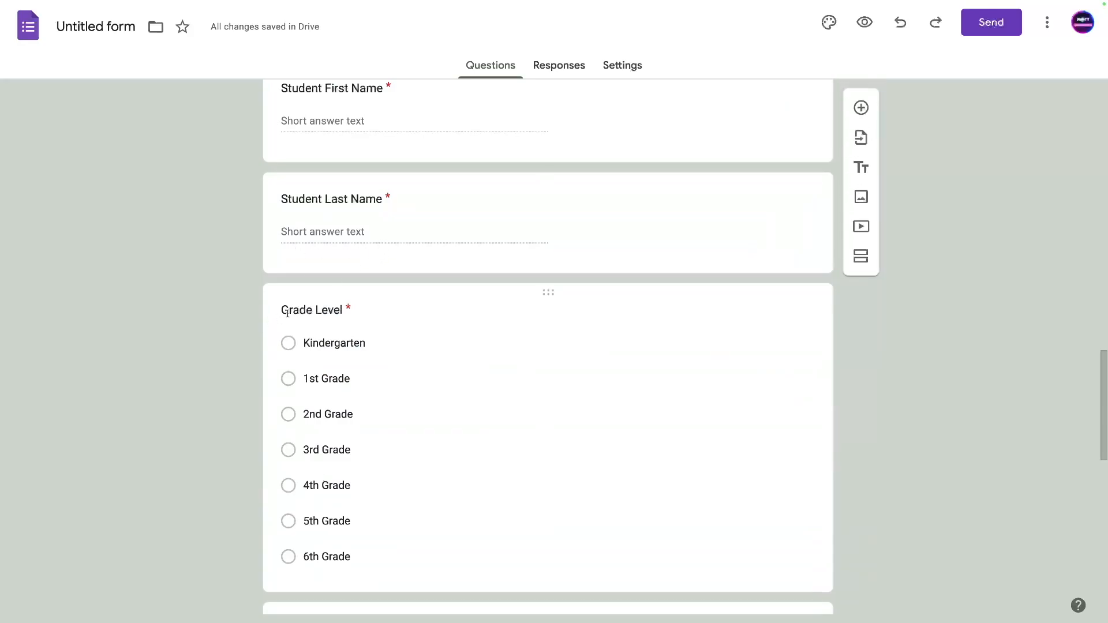
scroll(323, 311, down, 5)
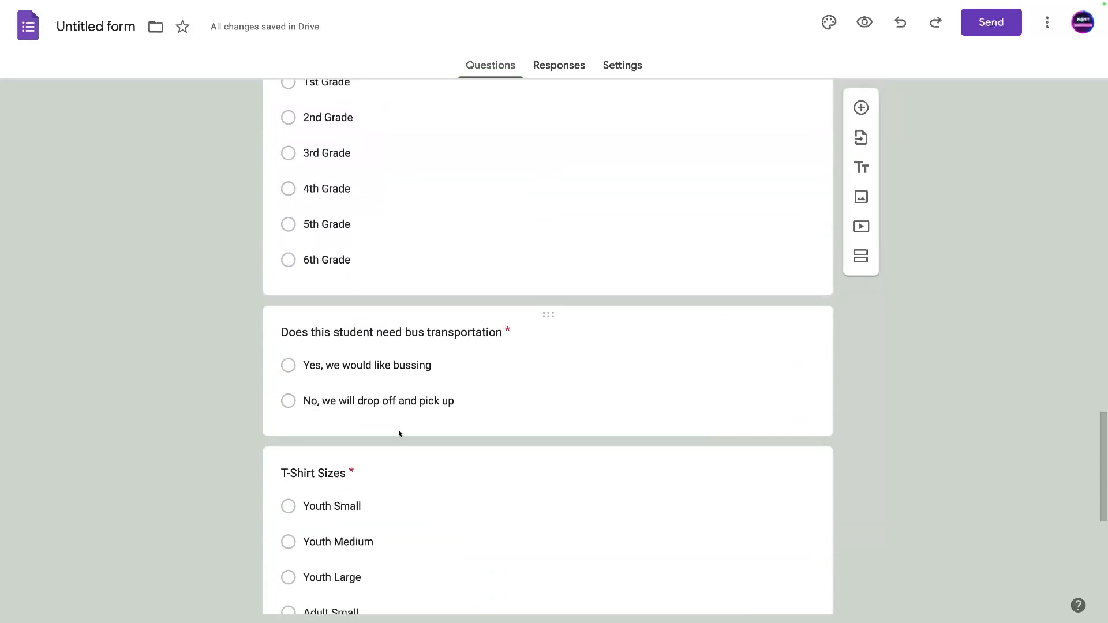
scroll(412, 411, up, 9)
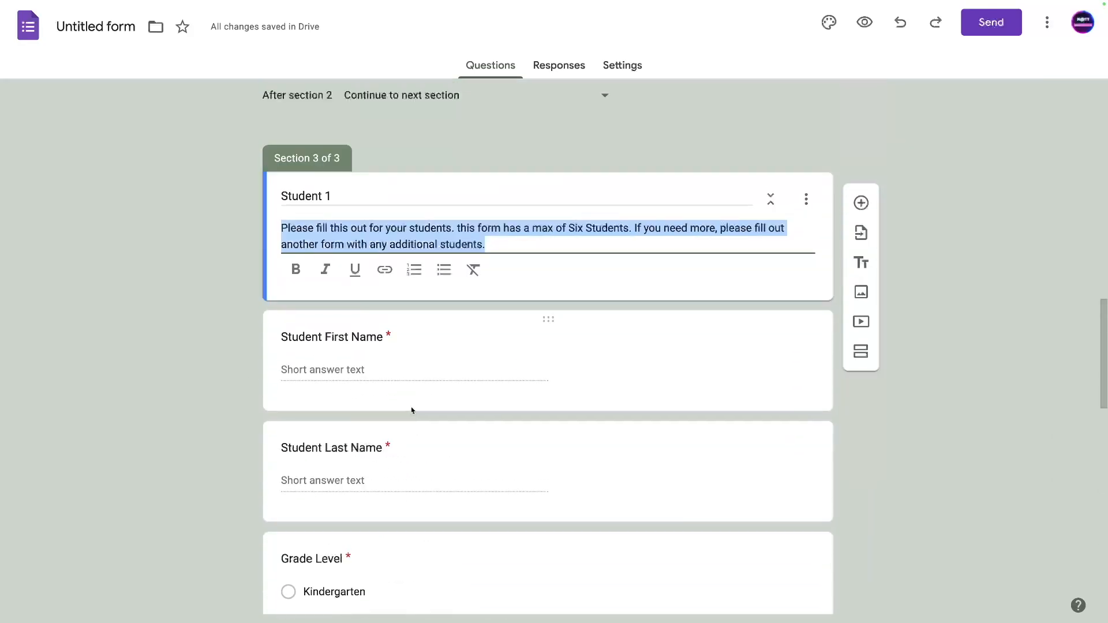
click(806, 200)
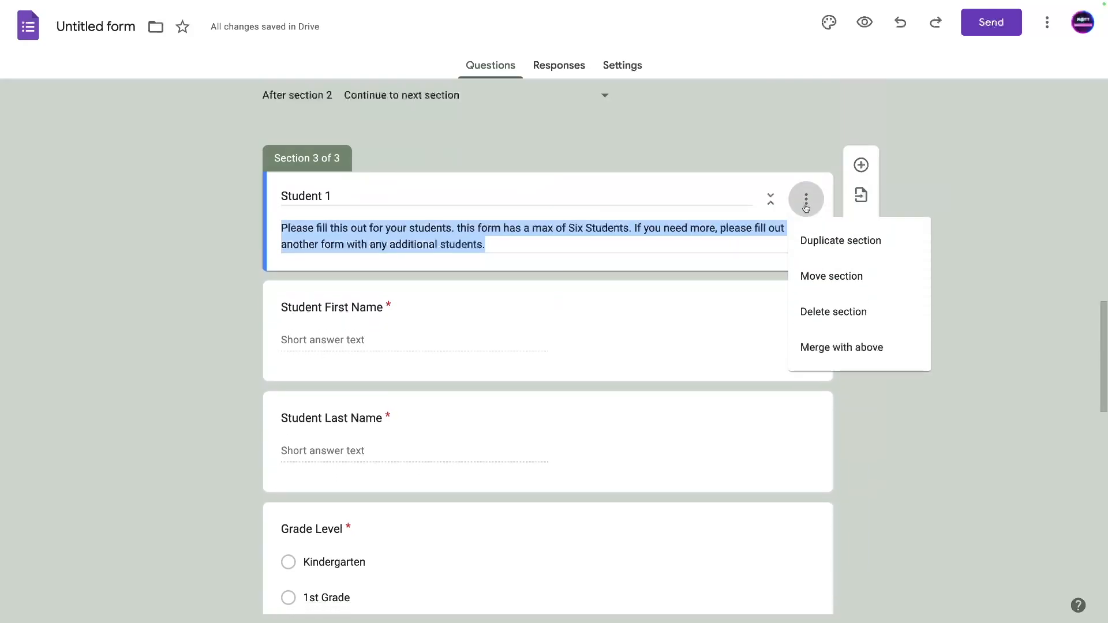
click(658, 183)
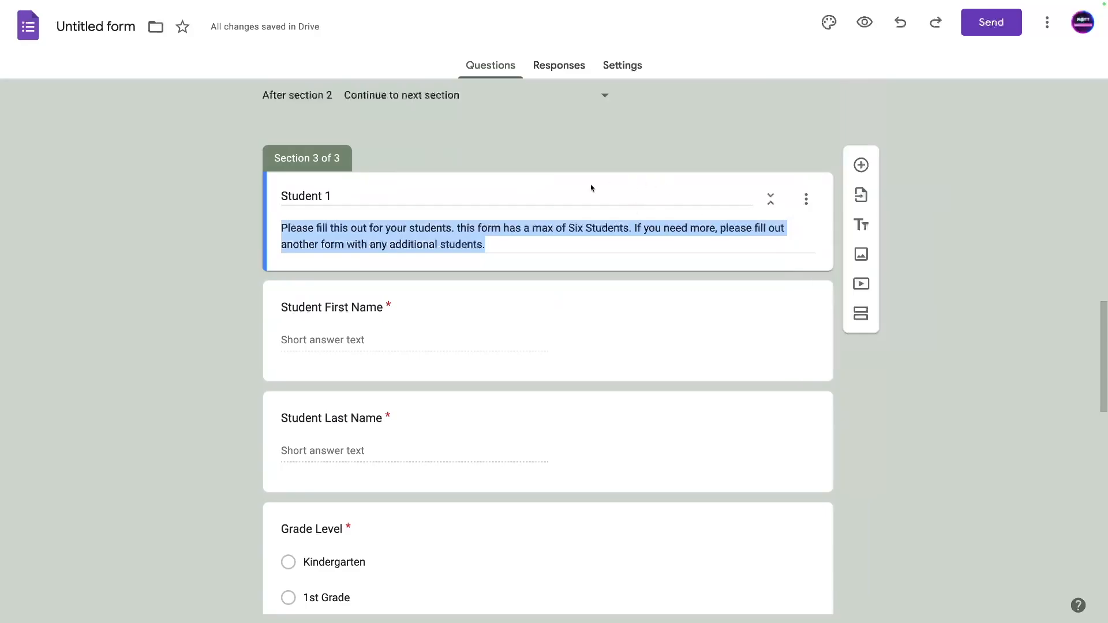
scroll(510, 222, down, 12)
scroll(483, 201, down, 4)
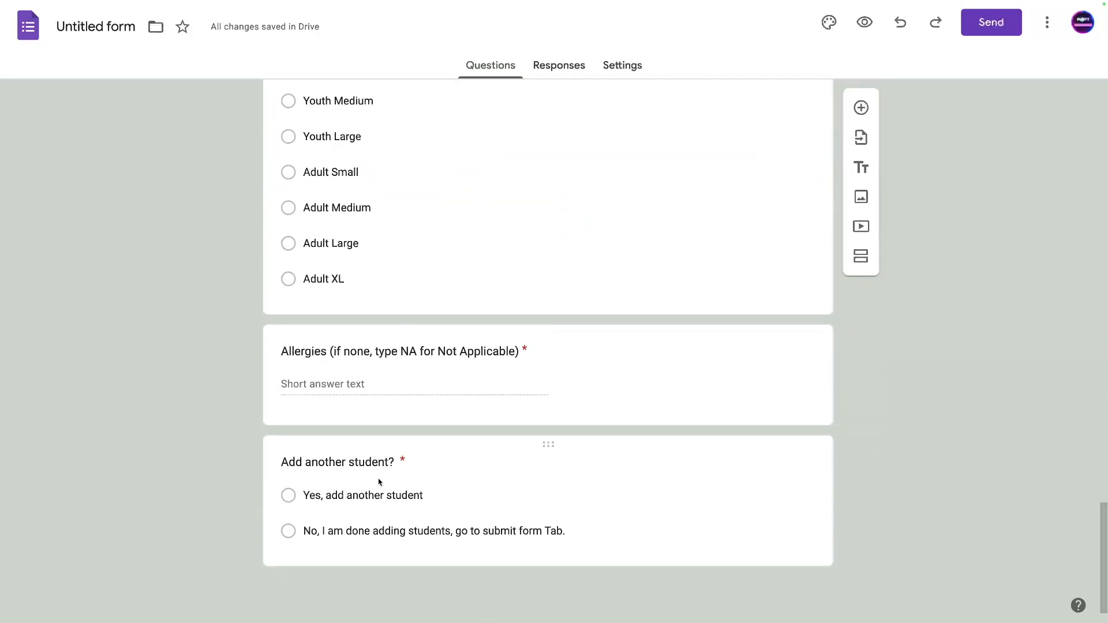
Turn on section-based branching for 'Add another student?' and send the No answer to Submit form.
click(448, 502)
scroll(468, 510, down, 2)
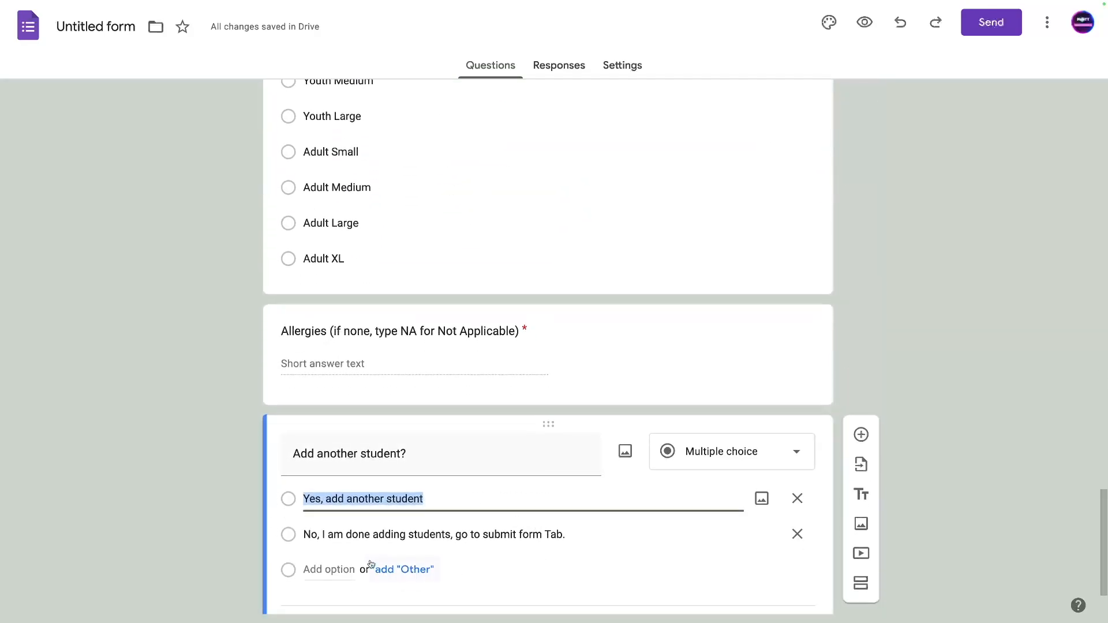
click(798, 539)
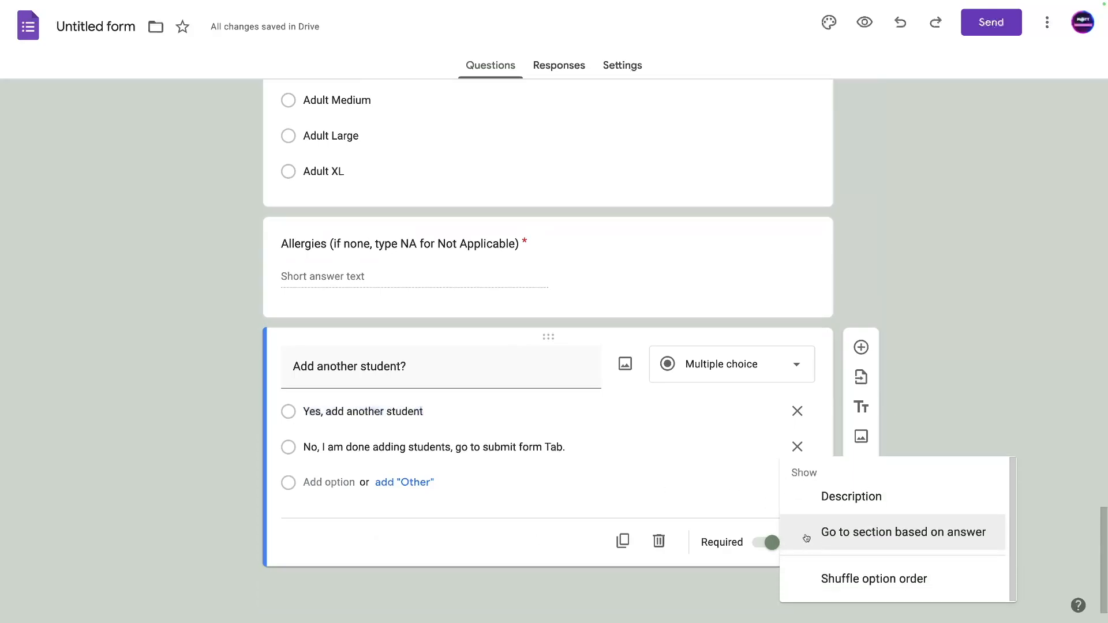
click(860, 534)
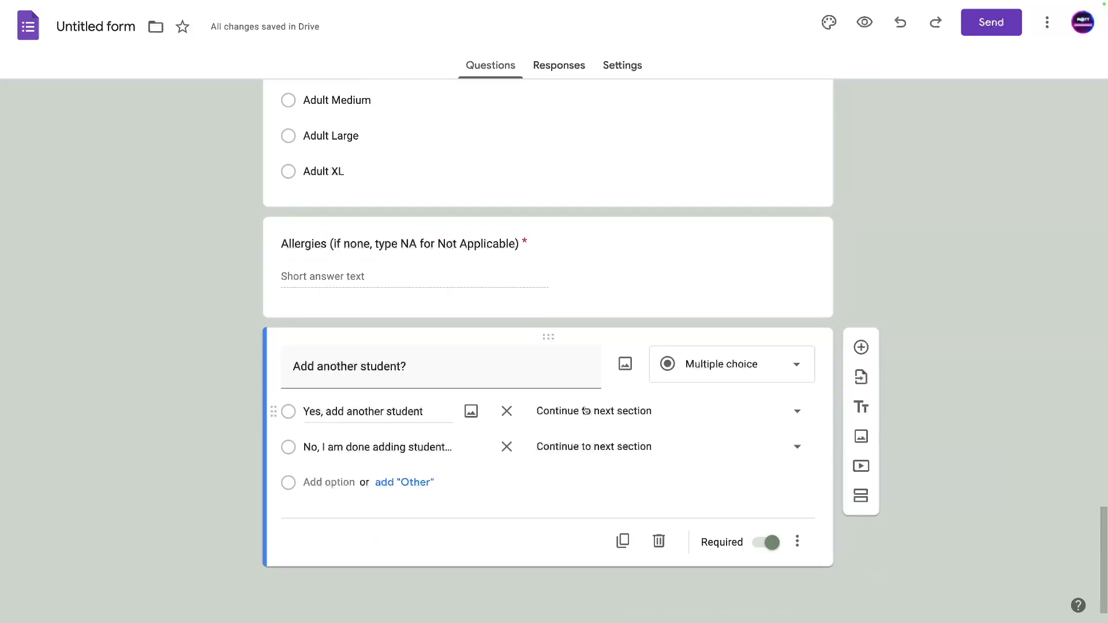
click(583, 450)
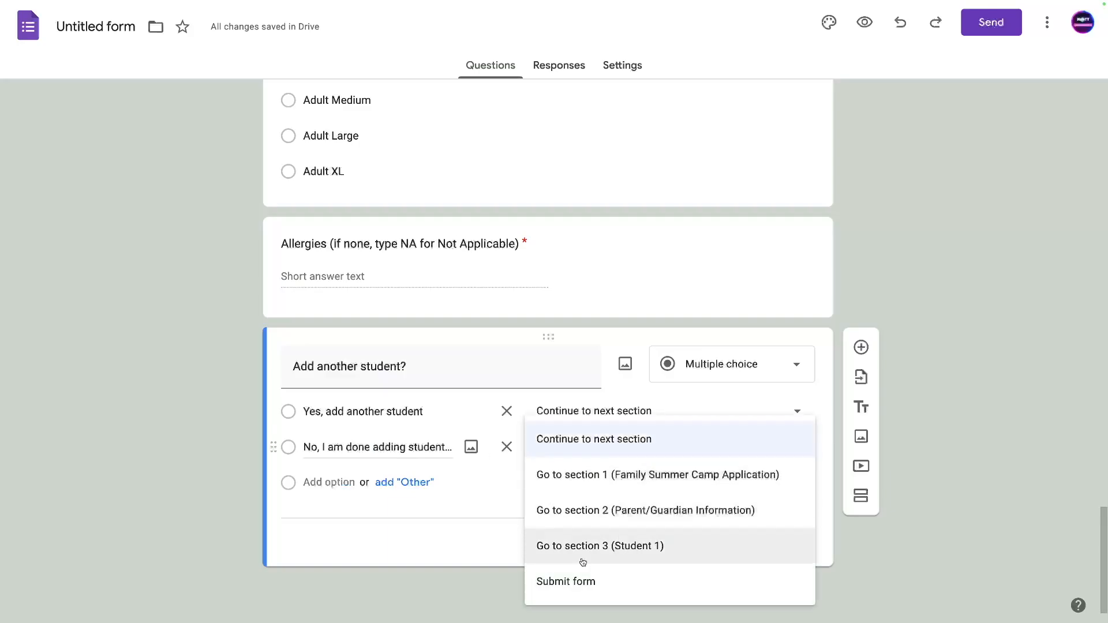
click(573, 587)
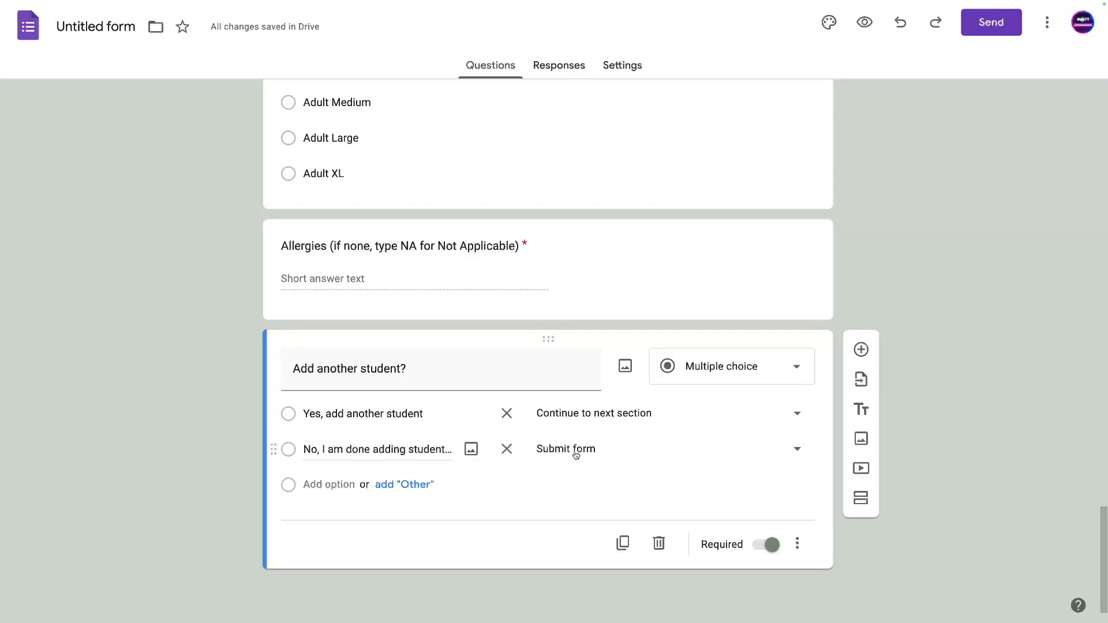
scroll(575, 455, up, 20)
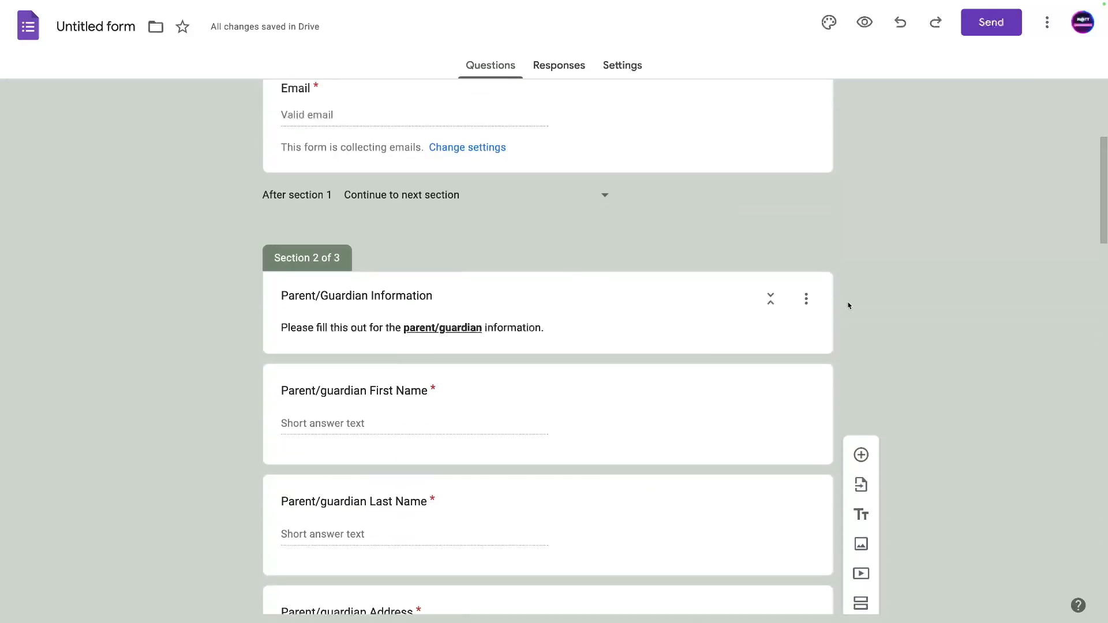
scroll(705, 341, down, 13)
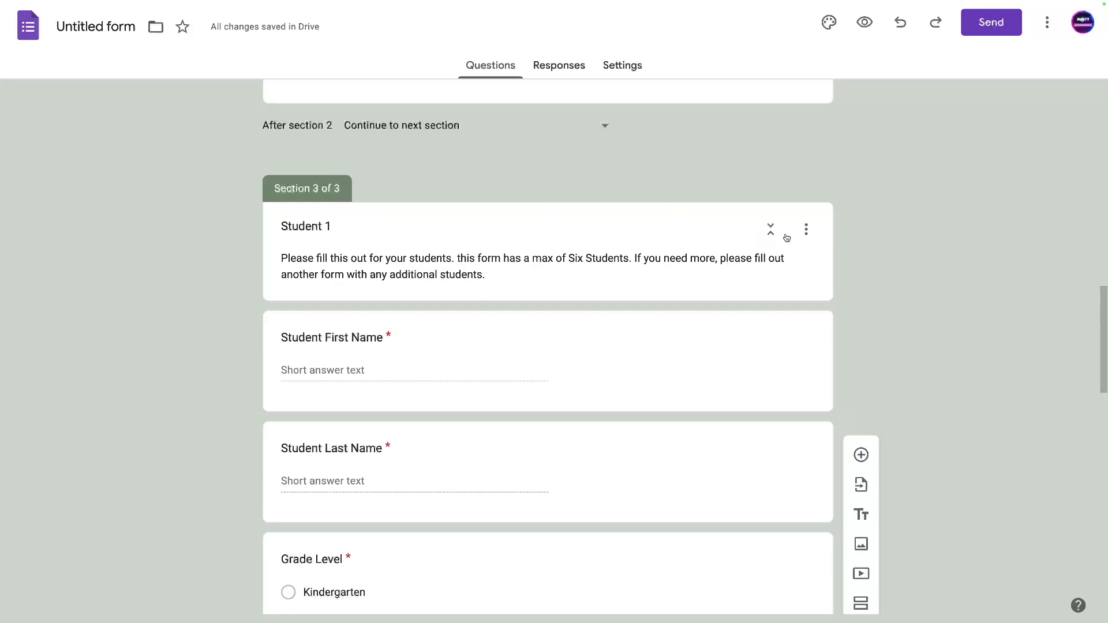
Duplicate the Student 1 section five times so the form has eight sections.
click(806, 229)
click(817, 271)
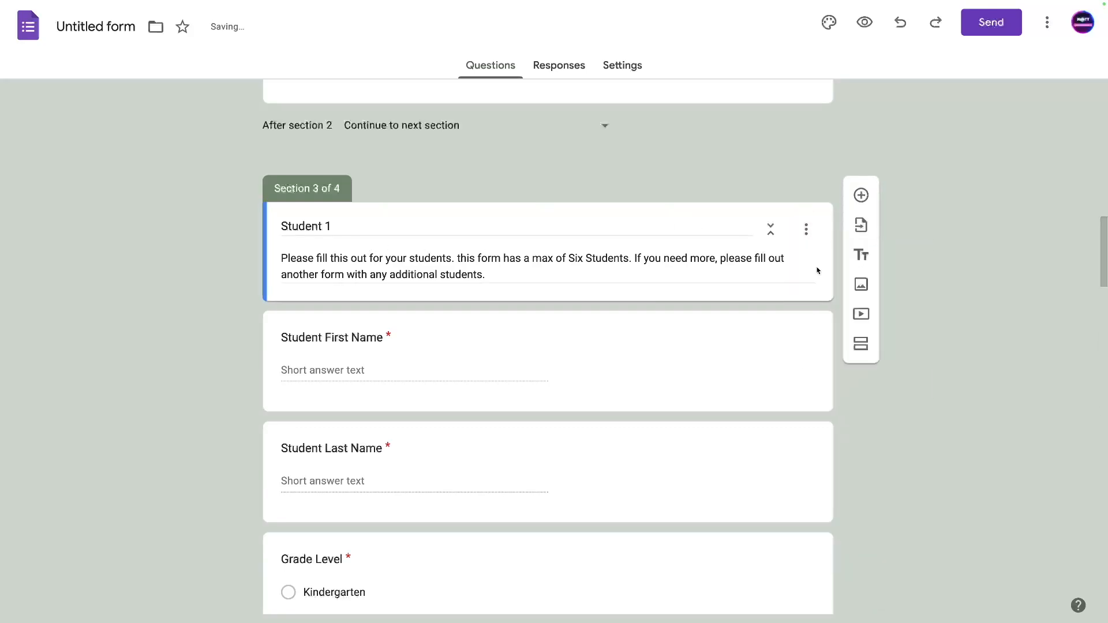
click(806, 230)
click(816, 271)
click(806, 229)
click(816, 271)
click(806, 230)
click(817, 271)
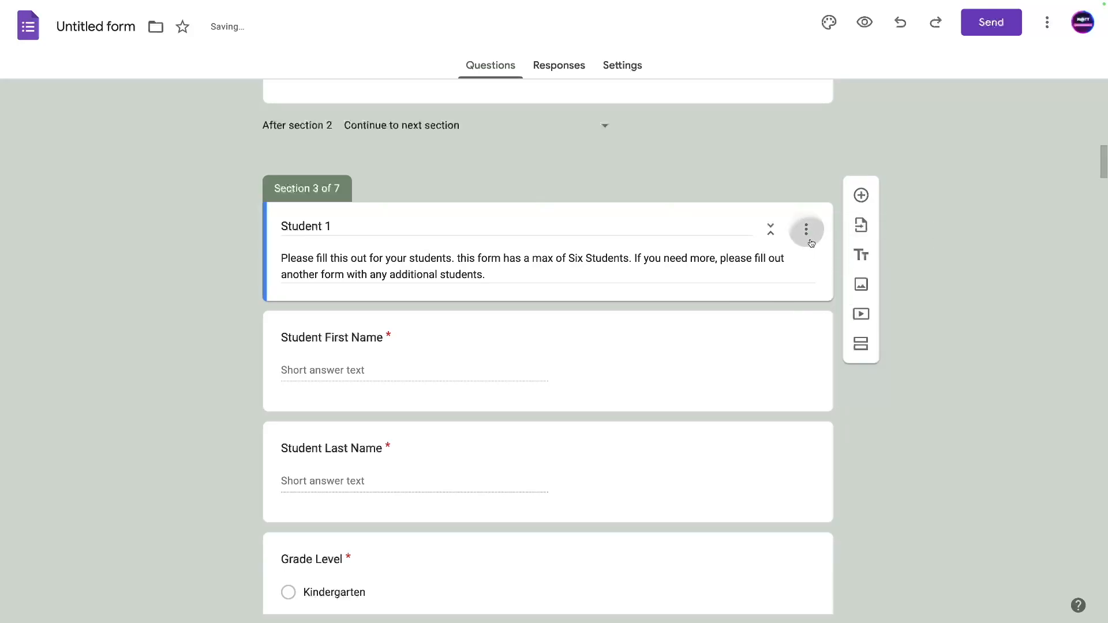
click(805, 230)
click(818, 271)
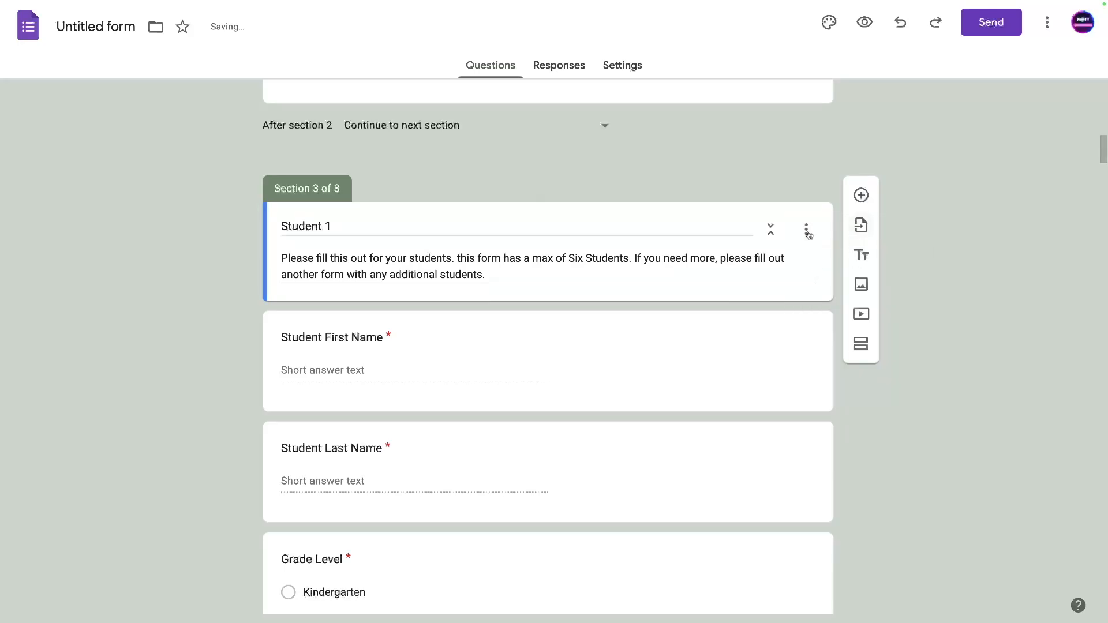
scroll(833, 227, down, 10)
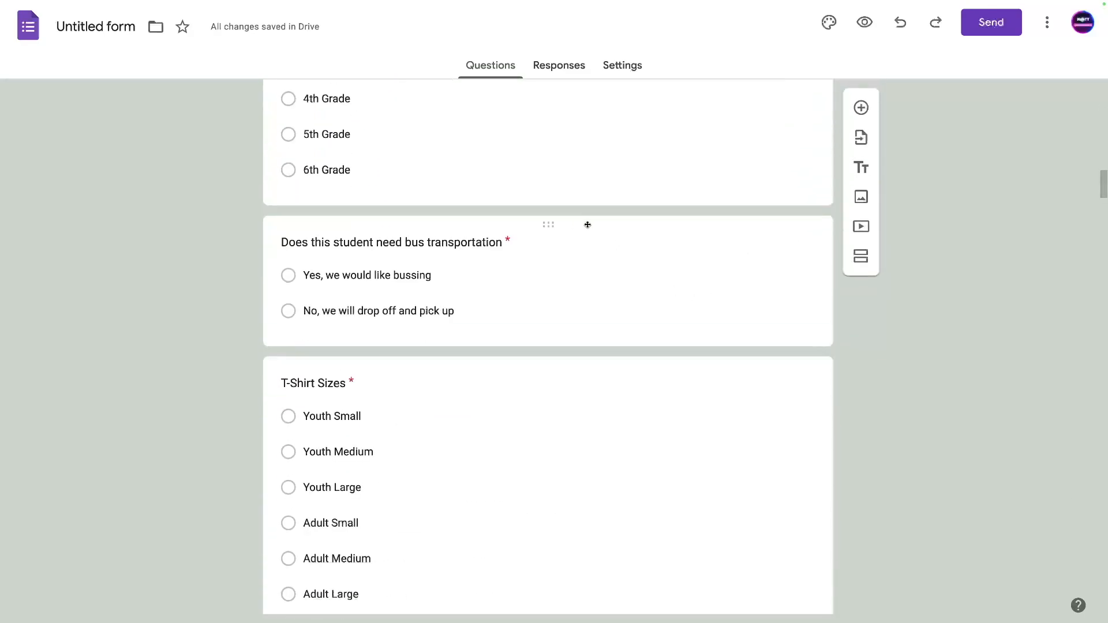
scroll(585, 225, down, 8)
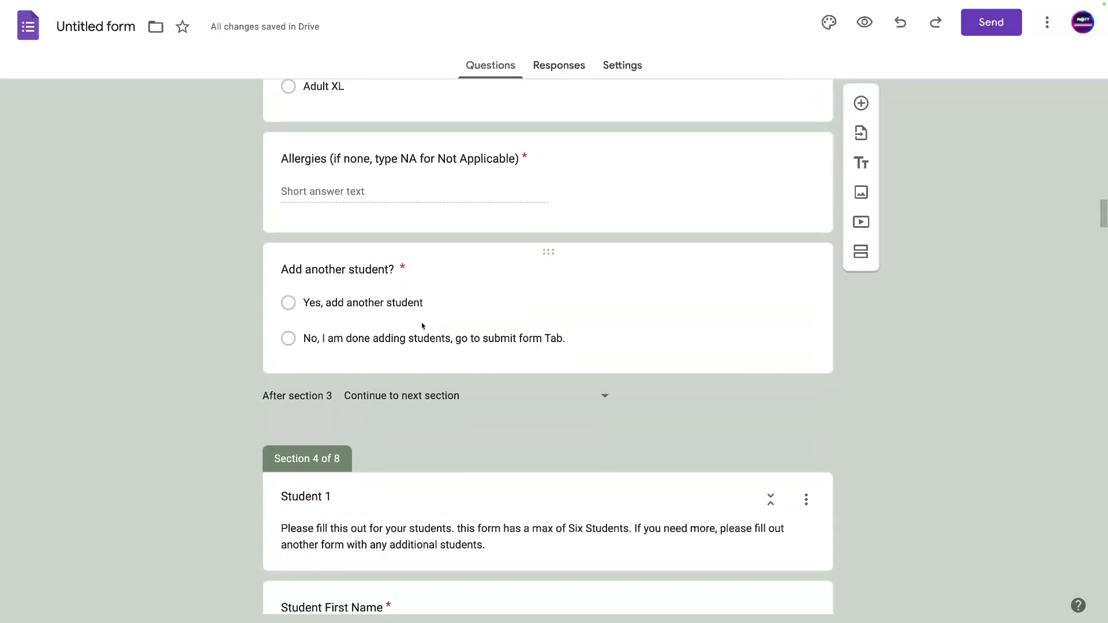
scroll(421, 323, down, 1)
Retitle Sections 4 and 5 as Student 2 and Student 3.
click(333, 410)
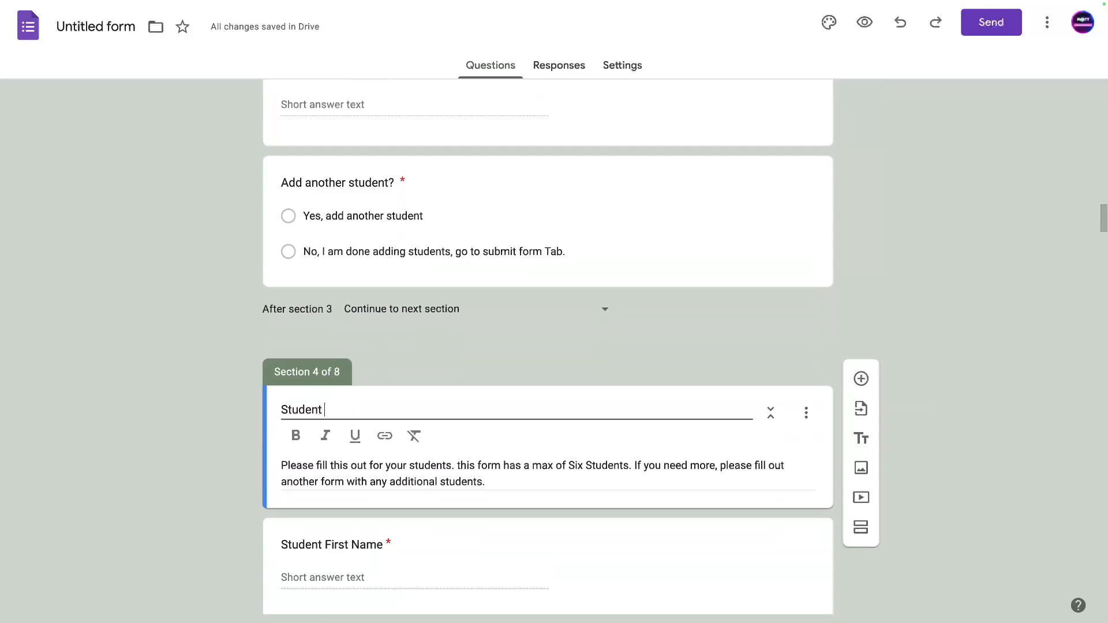
scroll(346, 404, down, 15)
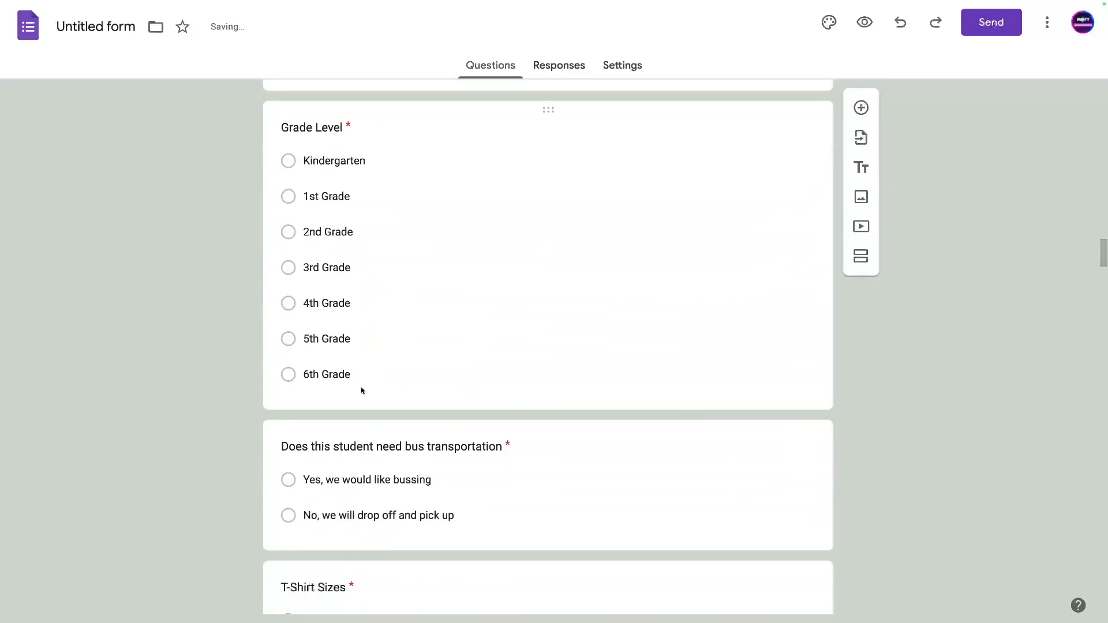
scroll(369, 381, down, 7)
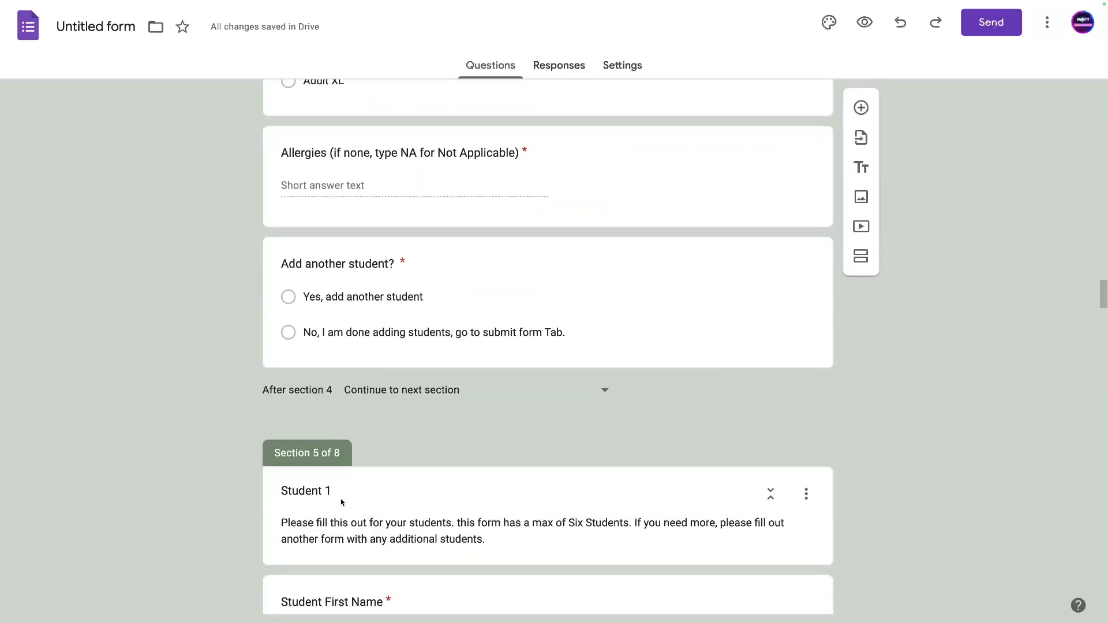
click(334, 498)
key(BackSpace)
text(3)
scroll(346, 491, down, 15)
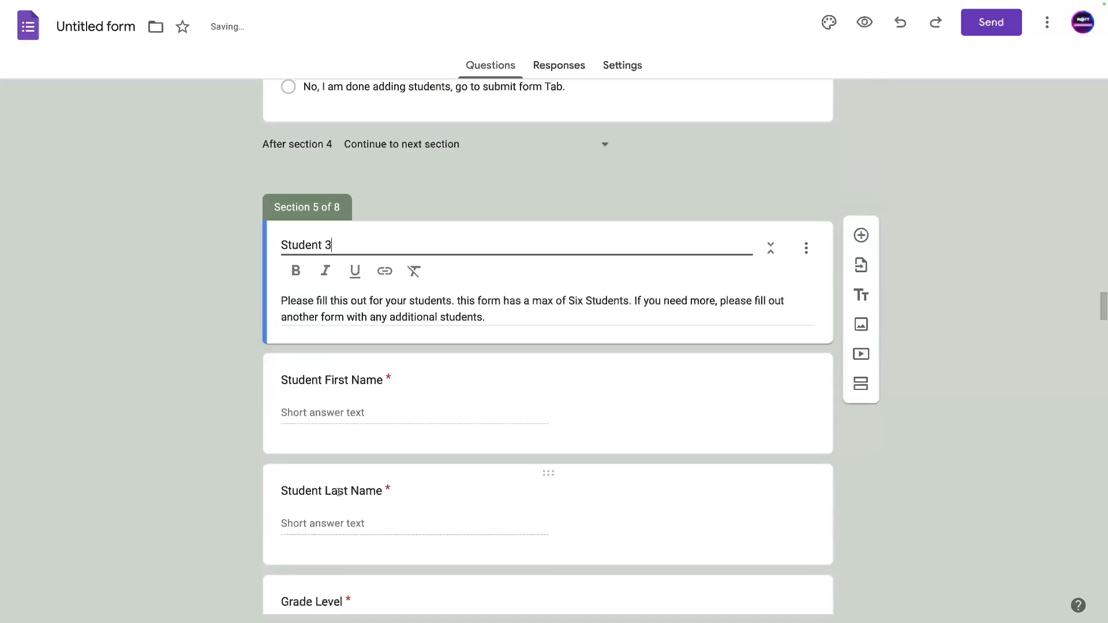
scroll(359, 486, down, 5)
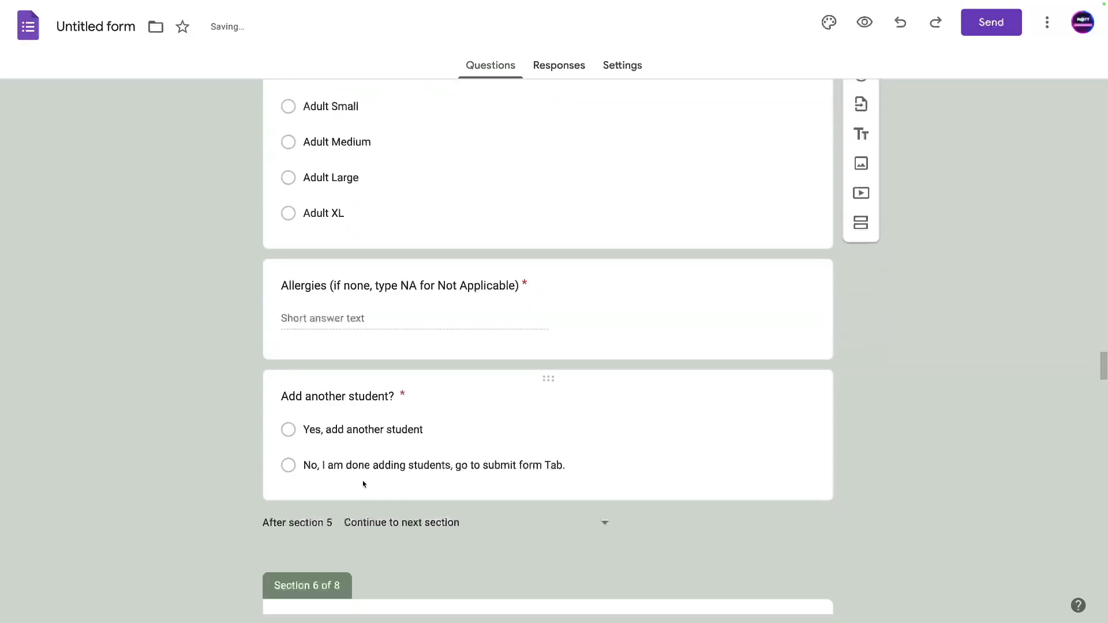
Retitle Sections 6 and 7 as Student 4 and Student 5.
click(332, 486)
double_click(329, 486)
text(4)
scroll(360, 486, down, 14)
scroll(358, 487, down, 11)
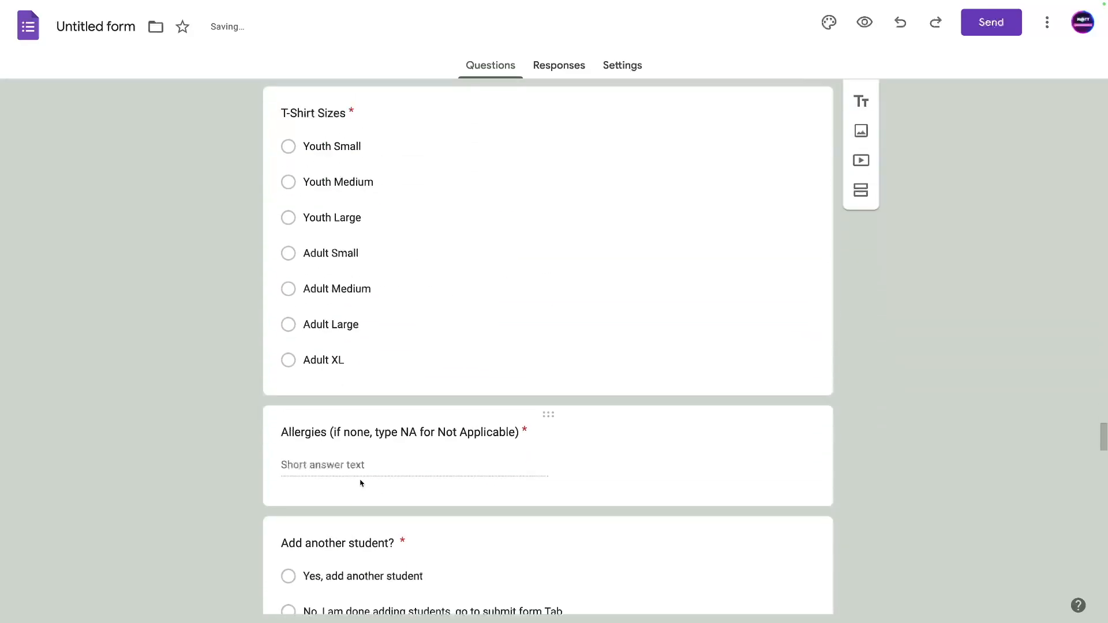
click(333, 506)
double_click(330, 507)
text(5)
scroll(347, 502, down, 5)
scroll(353, 502, down, 15)
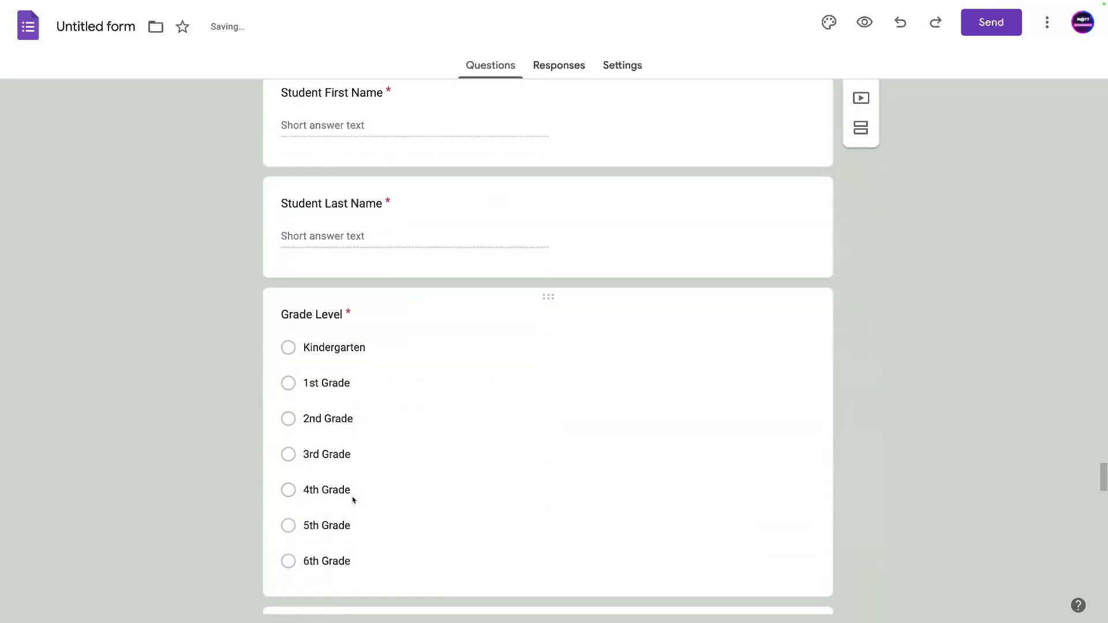
scroll(349, 499, down, 3)
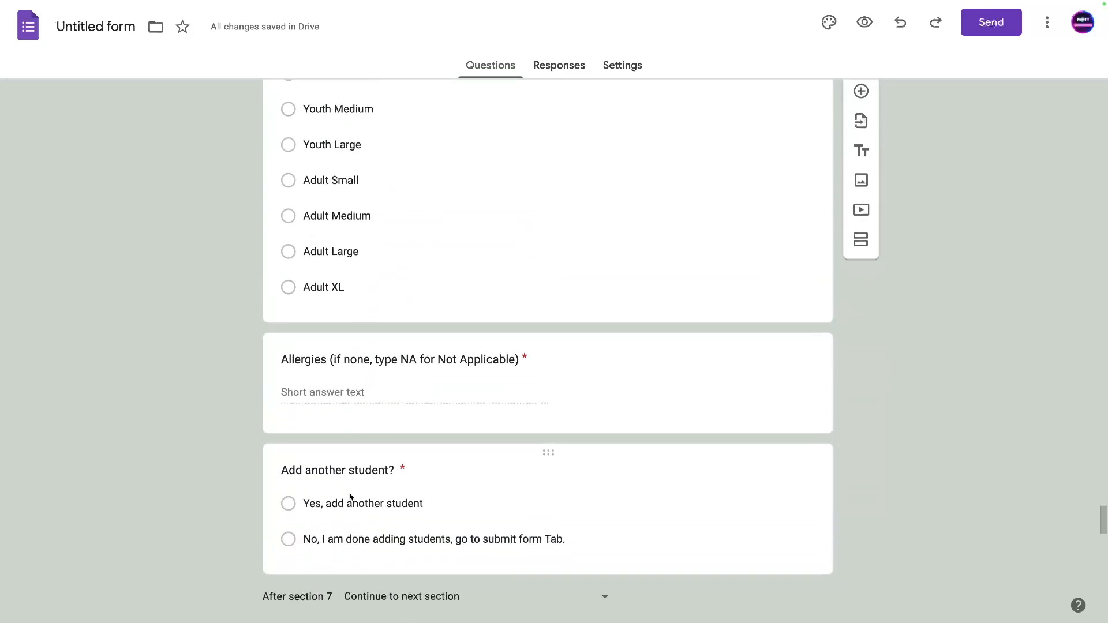
scroll(363, 419, up, 10)
scroll(361, 429, up, 13)
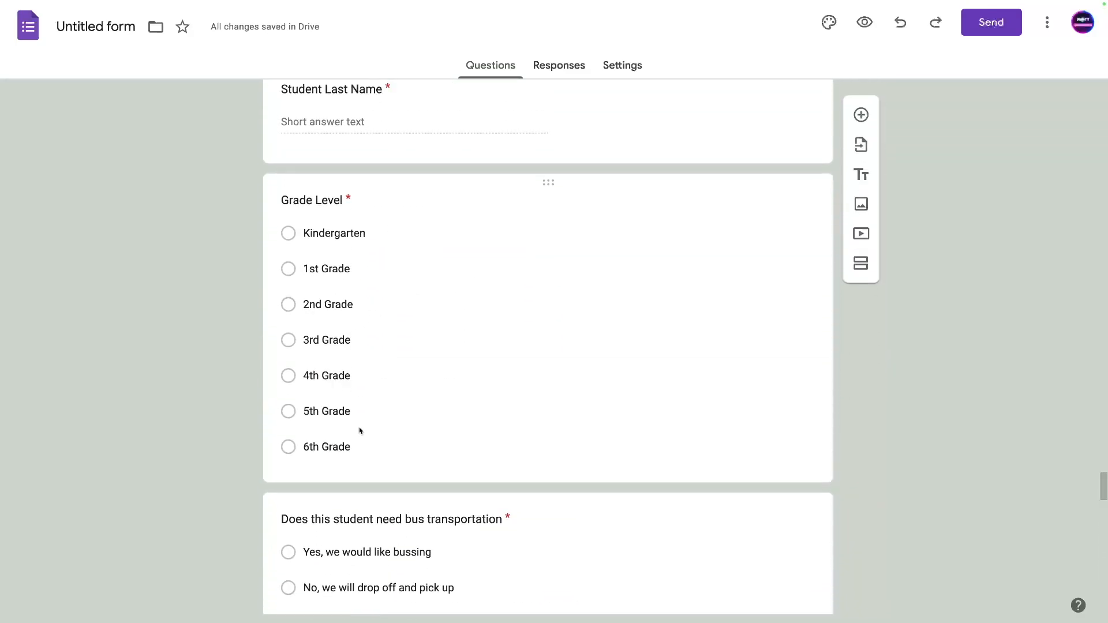
scroll(358, 433, up, 3)
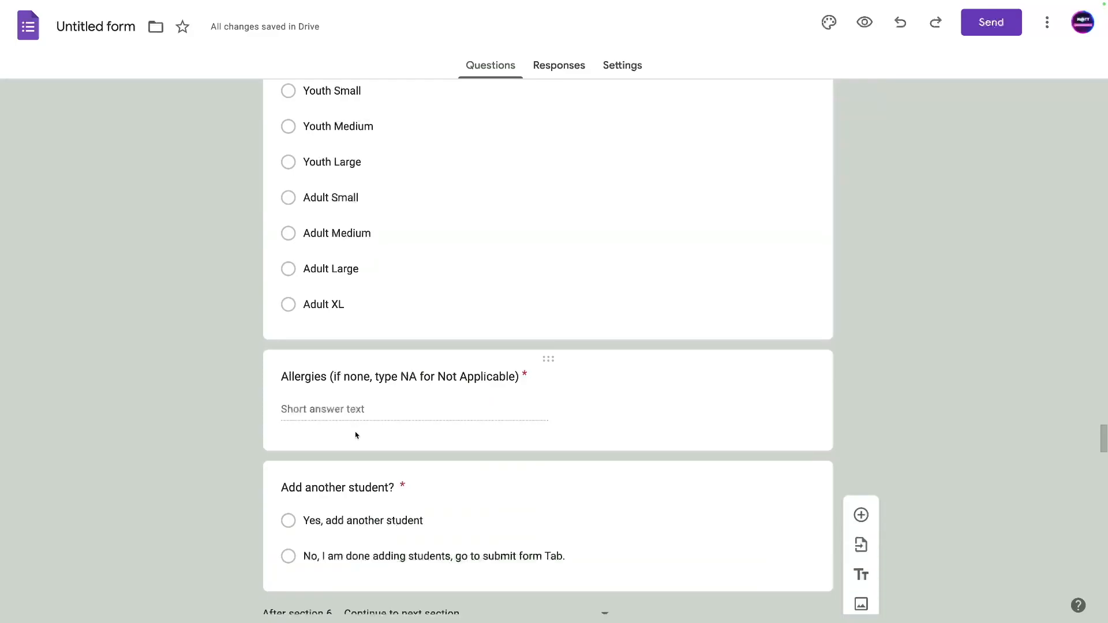
scroll(354, 436, down, 20)
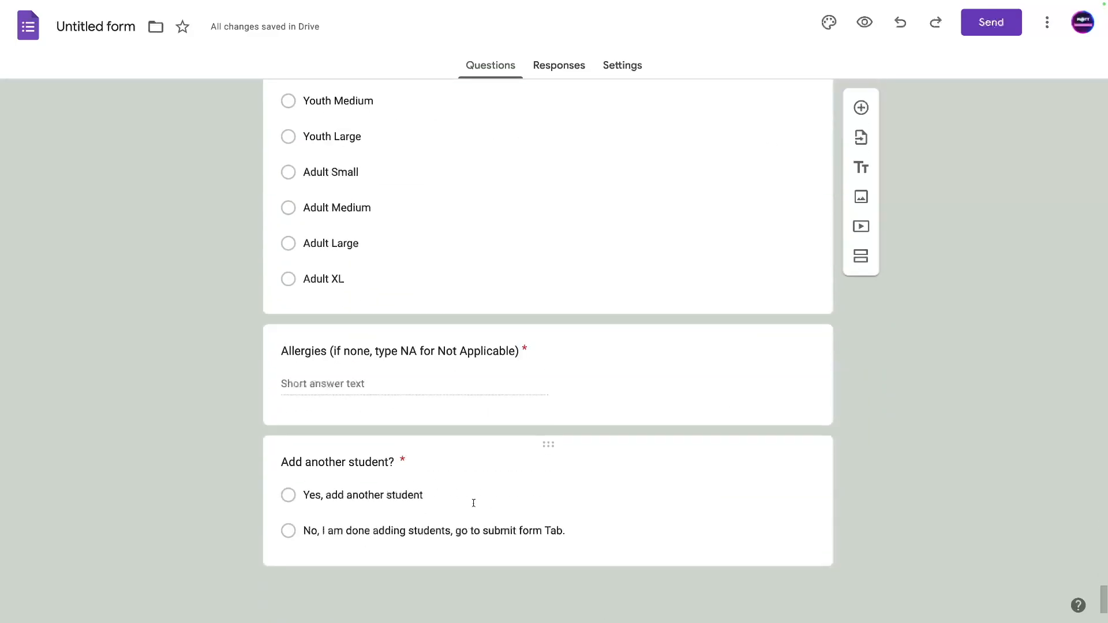
click(472, 500)
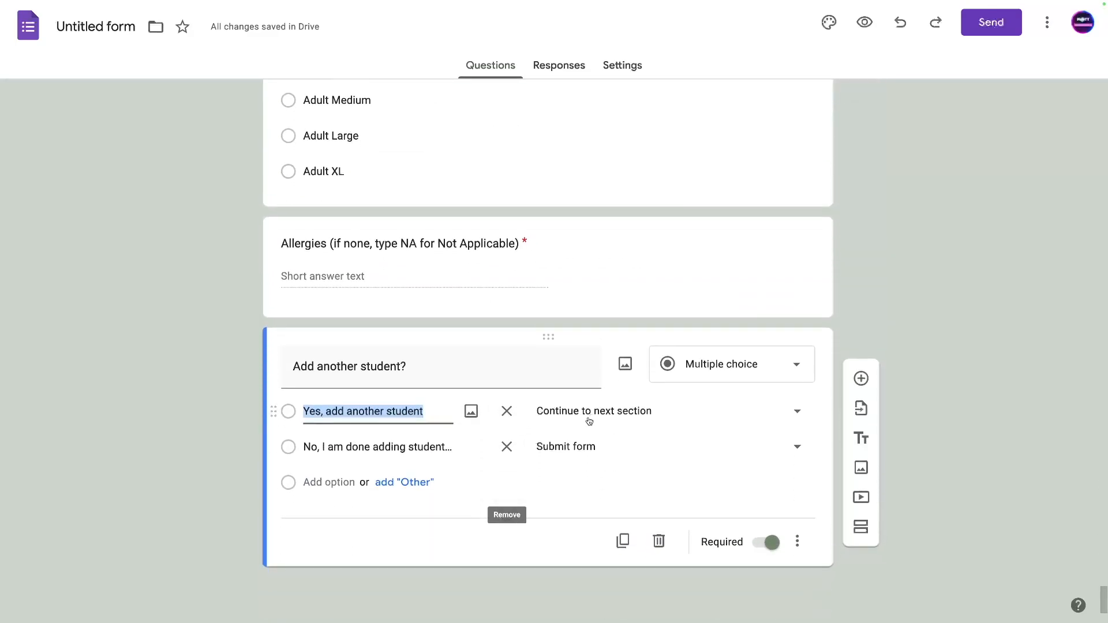
Inspect where the last 'Add another student?' Yes answer leads, leaving it unchanged.
click(591, 418)
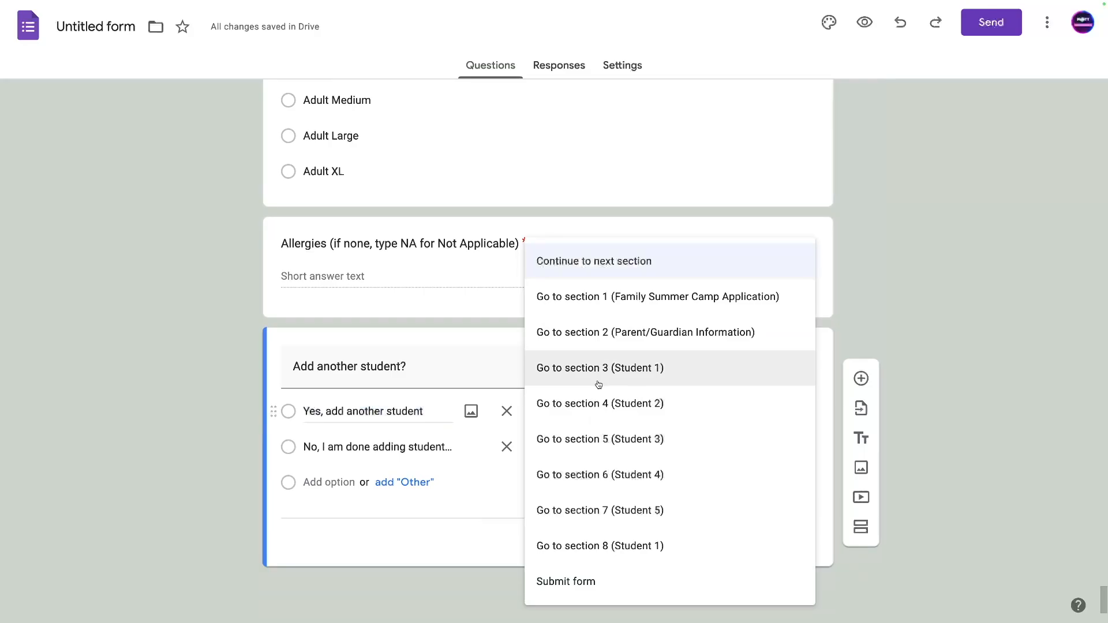
click(157, 428)
scroll(186, 421, up, 7)
scroll(196, 416, down, 15)
scroll(196, 416, up, 2)
Rename the Section 8 title from Student 1 to Student 6.
click(377, 273)
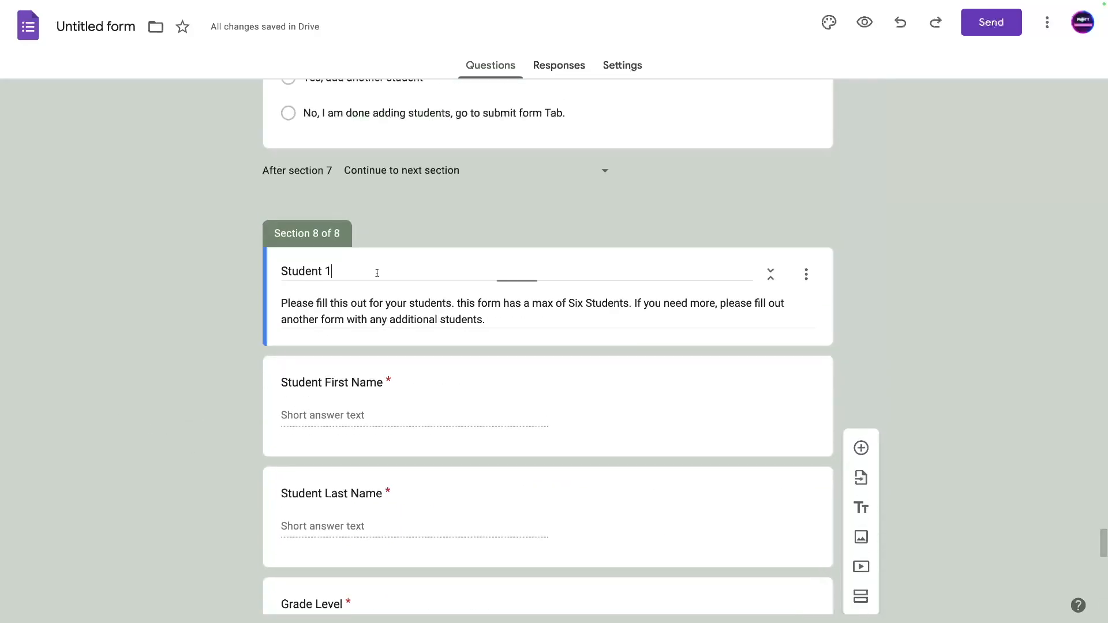
key(BackSpace)
text(6)
click(104, 255)
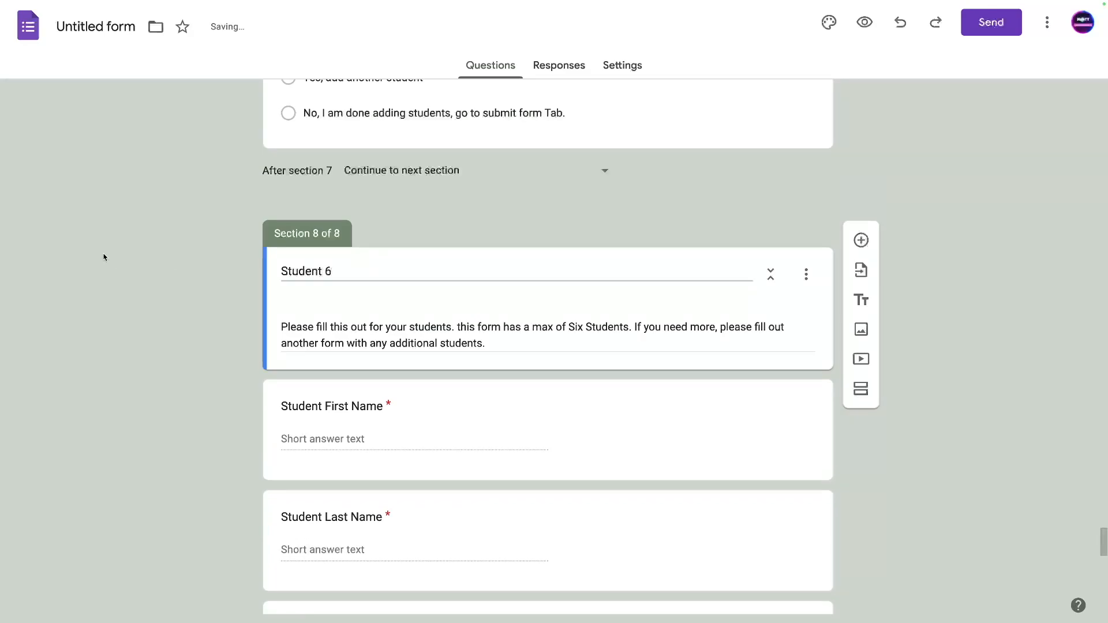
Recheck the Yes destination and keep it continuing to the next section.
scroll(191, 246, down, 15)
click(583, 531)
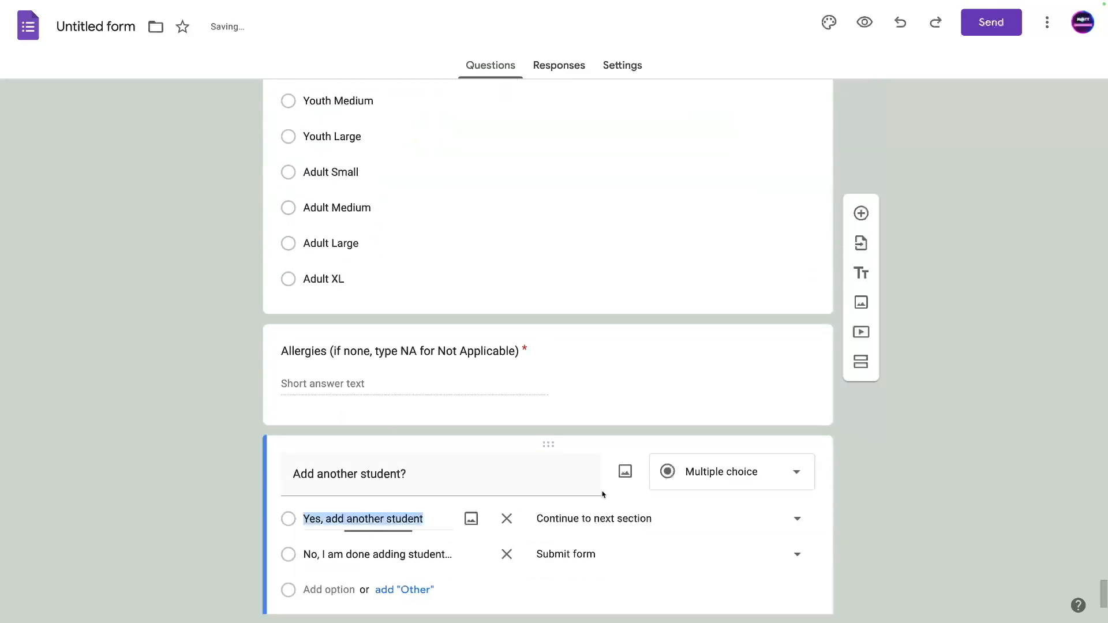
click(596, 520)
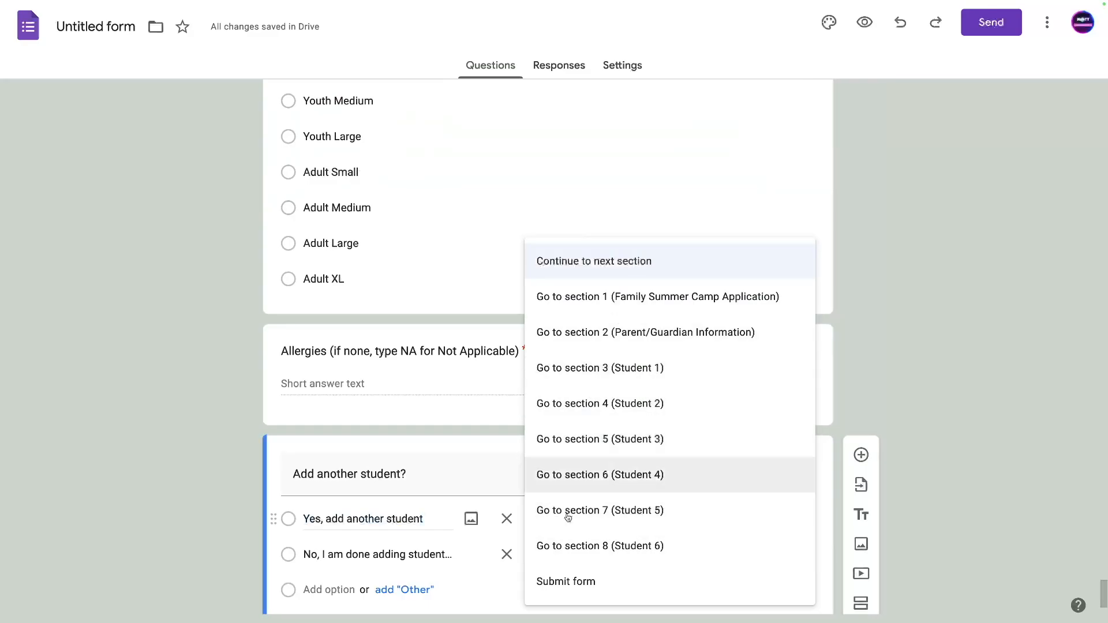
click(119, 517)
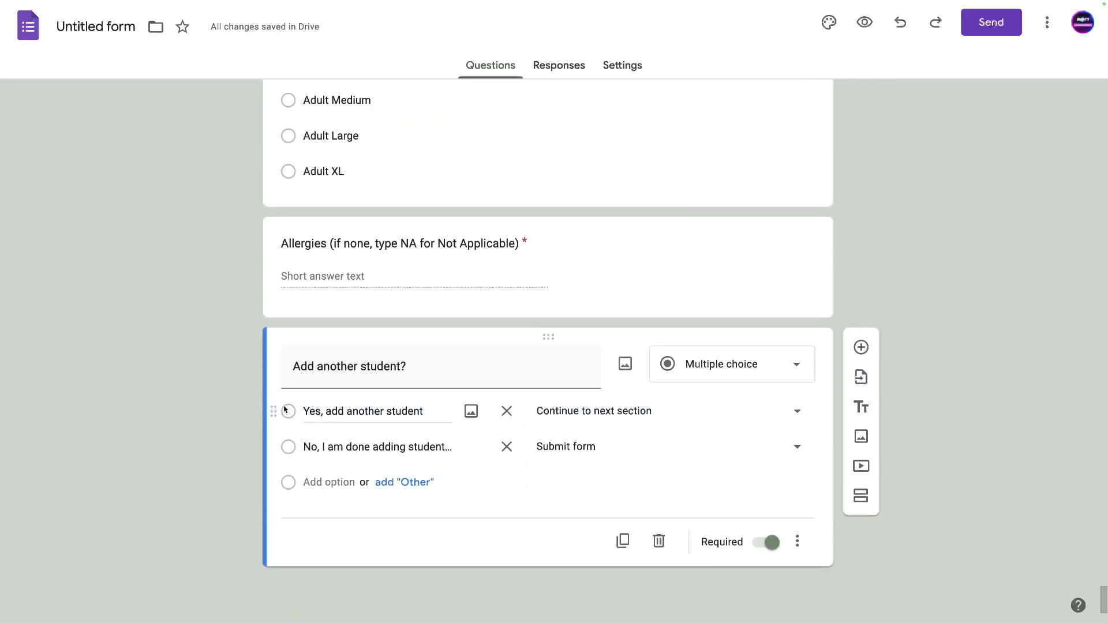
scroll(113, 438, down, 2)
scroll(356, 339, up, 20)
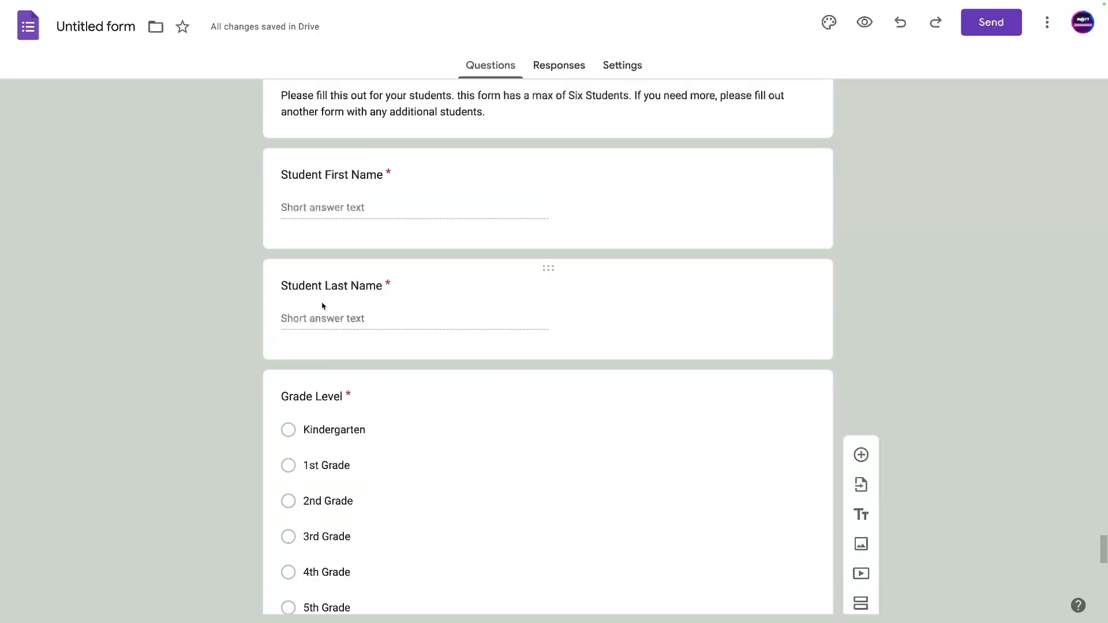
scroll(359, 368, down, 20)
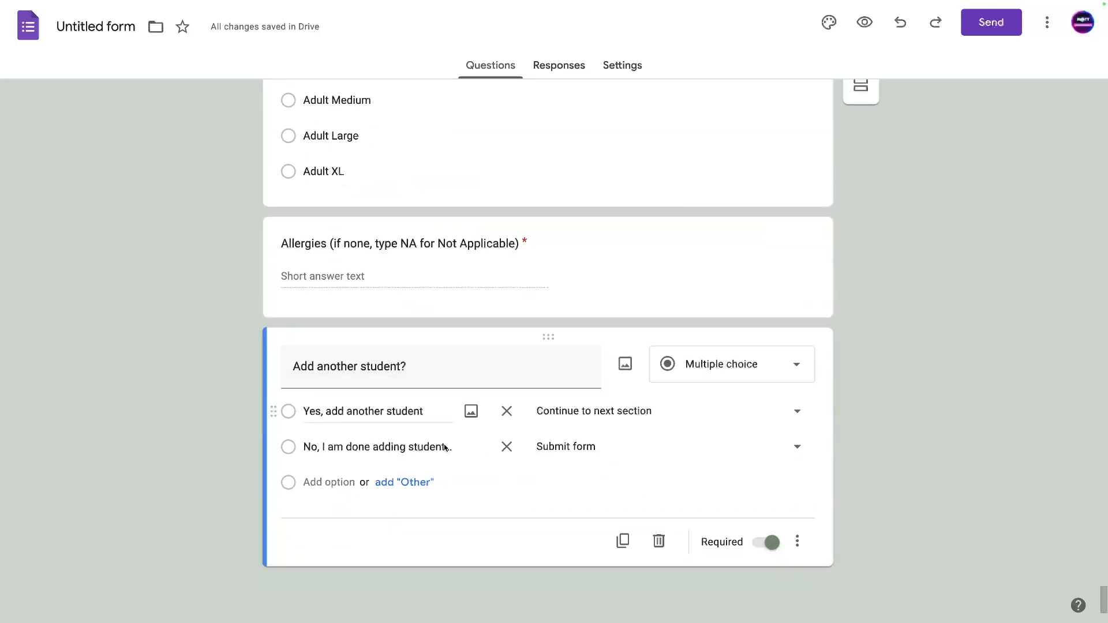
Delete 'Add another student?' from Student 6 so it ends with Allergies.
click(659, 541)
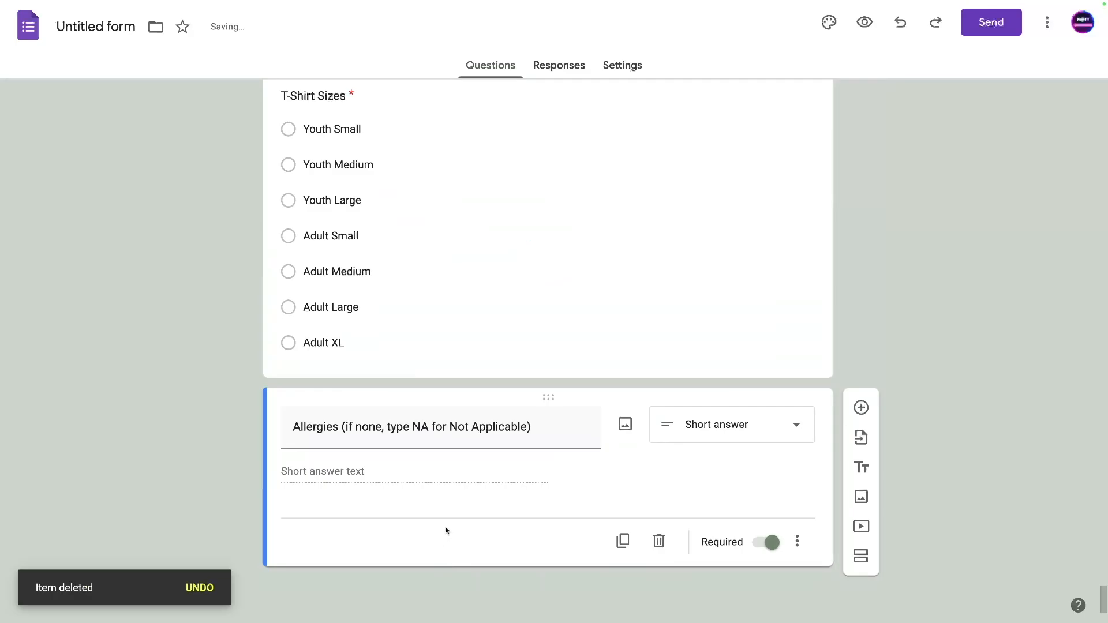
scroll(419, 522, up, 10)
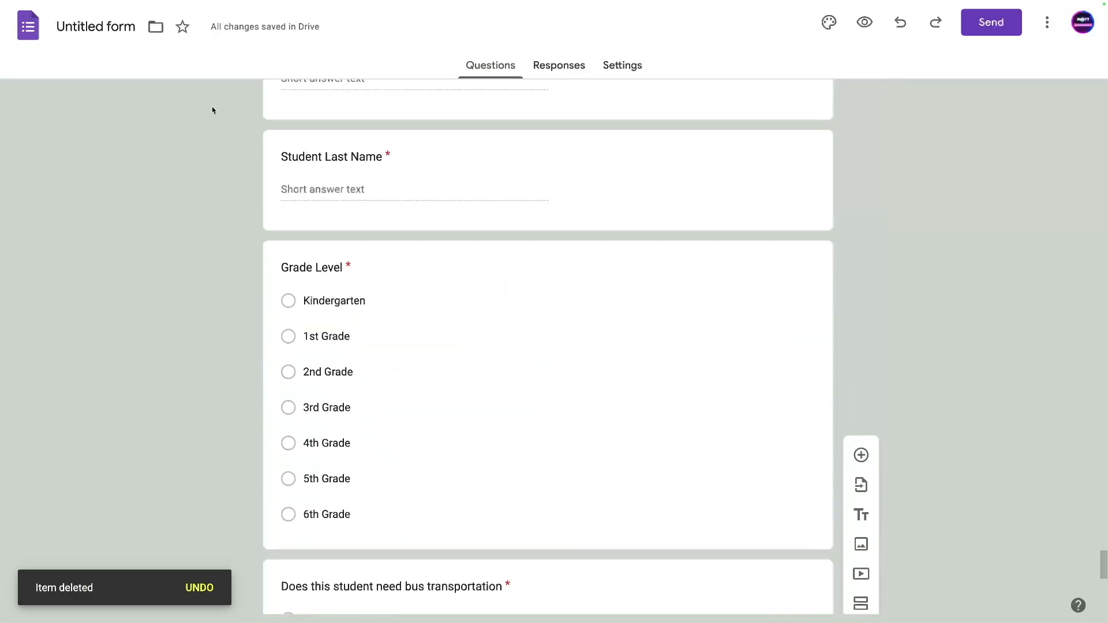
scroll(234, 257, up, 20)
scroll(228, 269, up, 20)
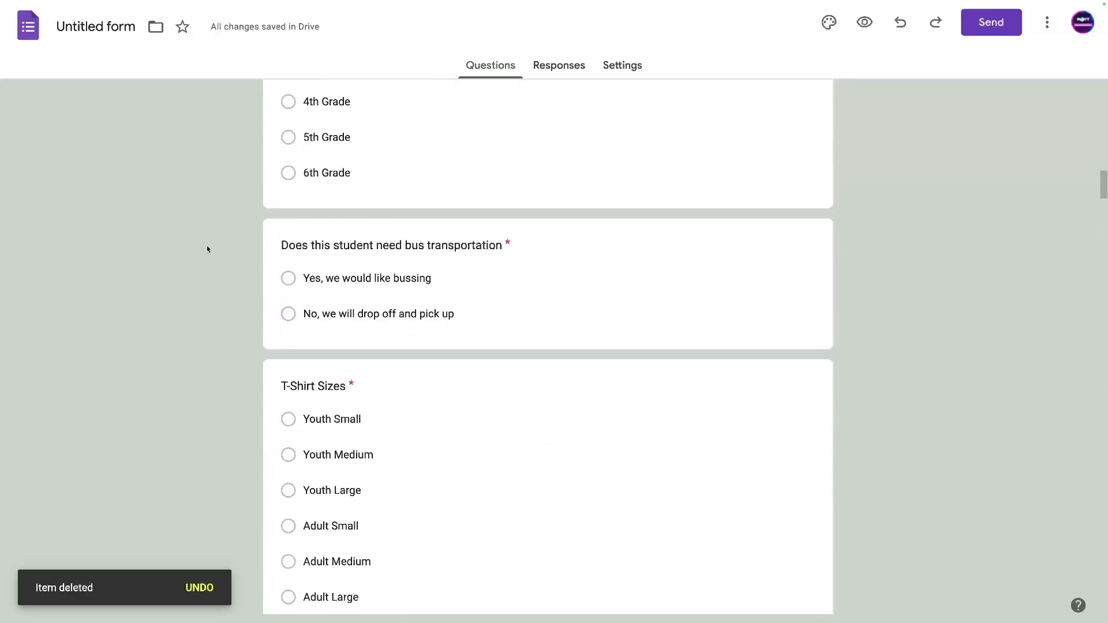
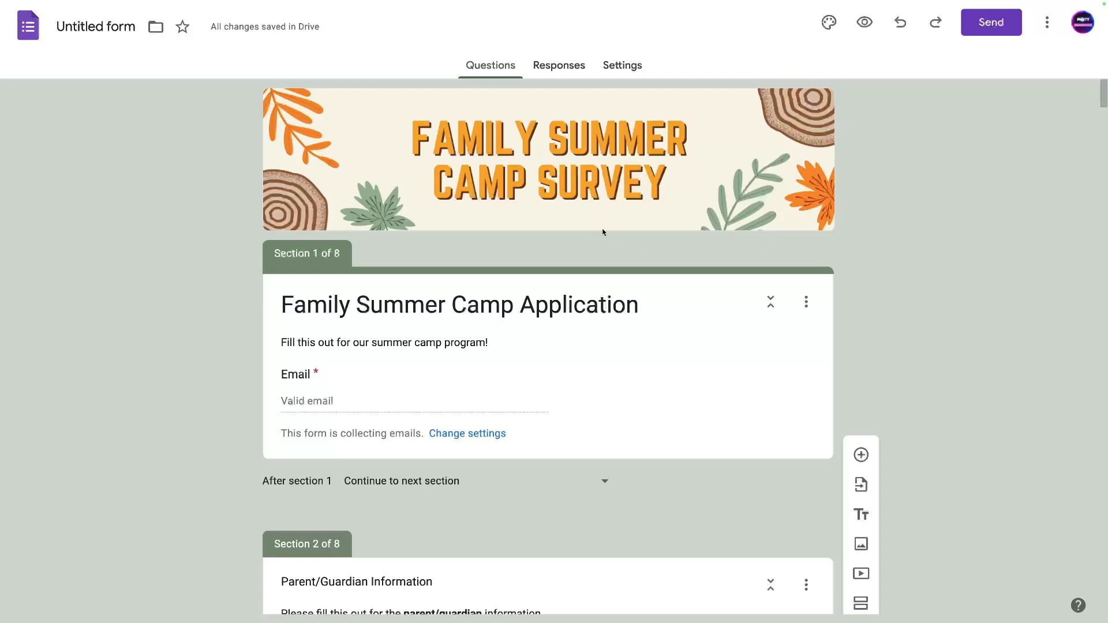
Preview the Family Summer Camp Application as a respondent and focus its Email question.
click(864, 23)
click(358, 369)
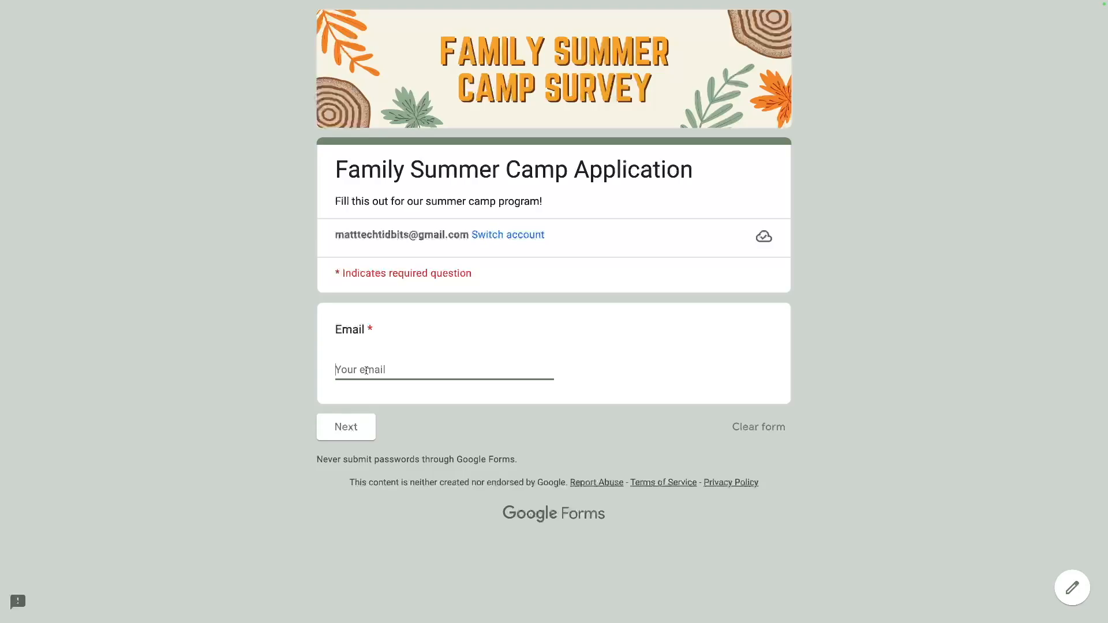
Enter the respondent's email address and continue to the Parent/Guardian page.
text(fruit)
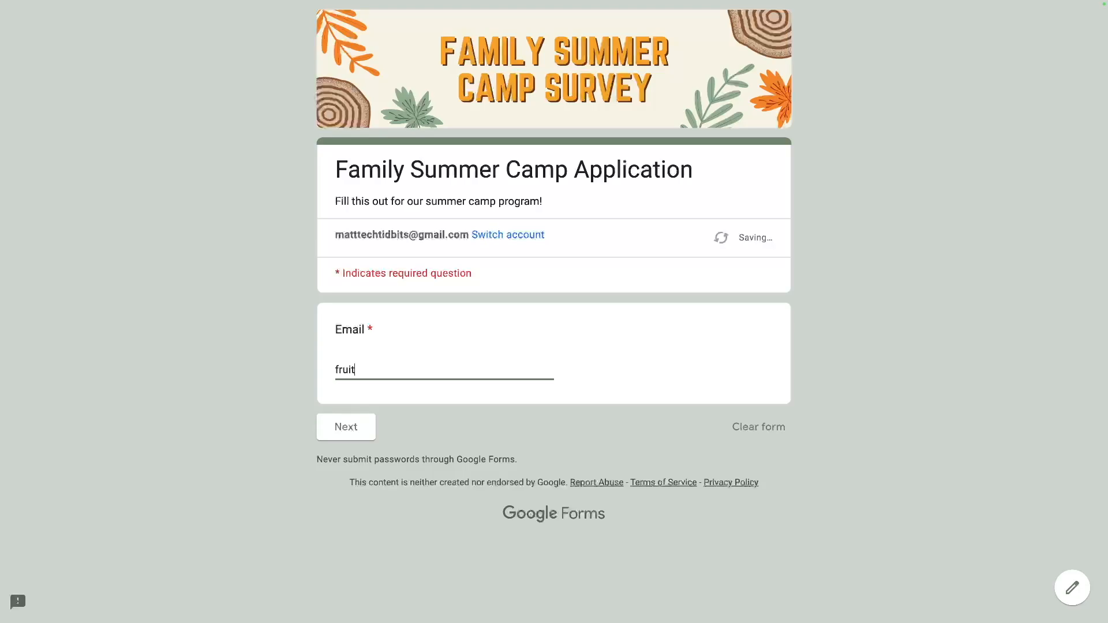
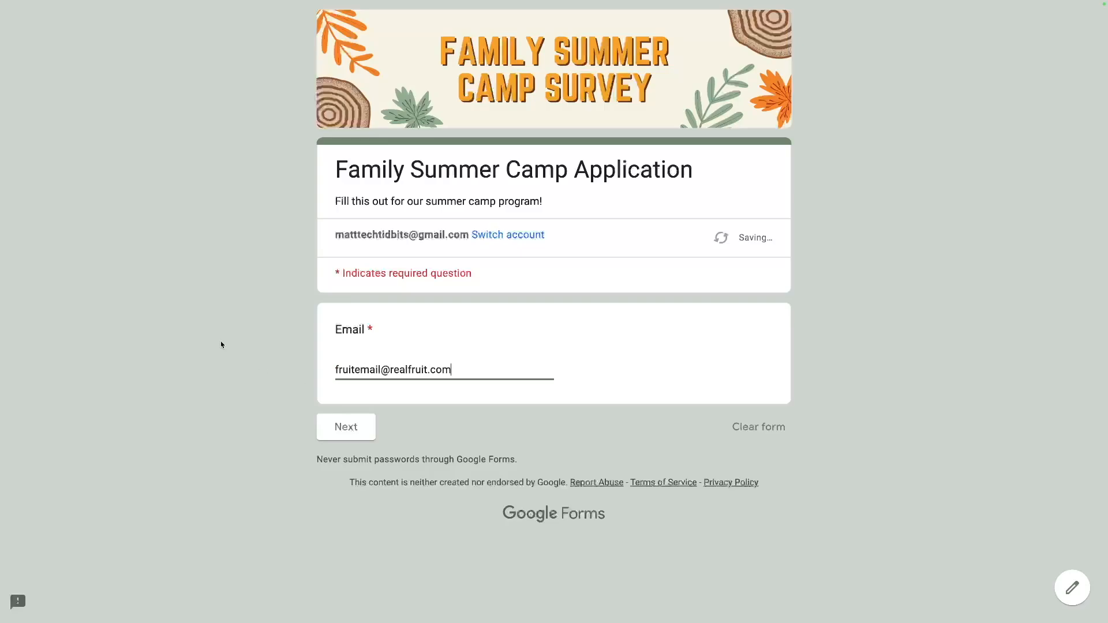
click(326, 432)
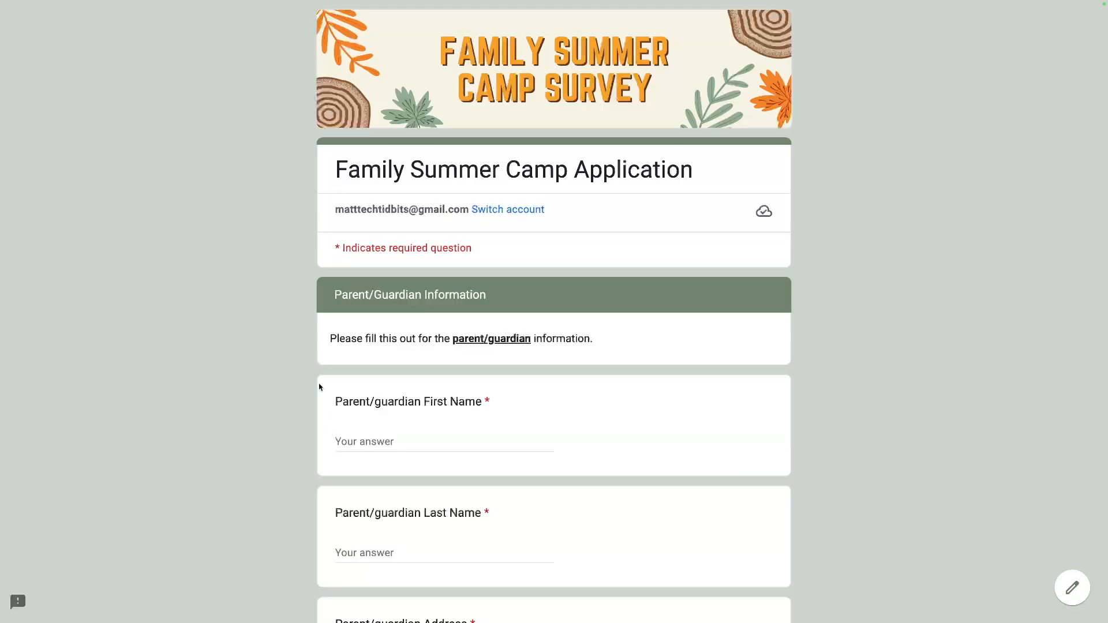
scroll(345, 382, down, 2)
Fill in the parent's first name, last name, street address and phone number.
click(345, 325)
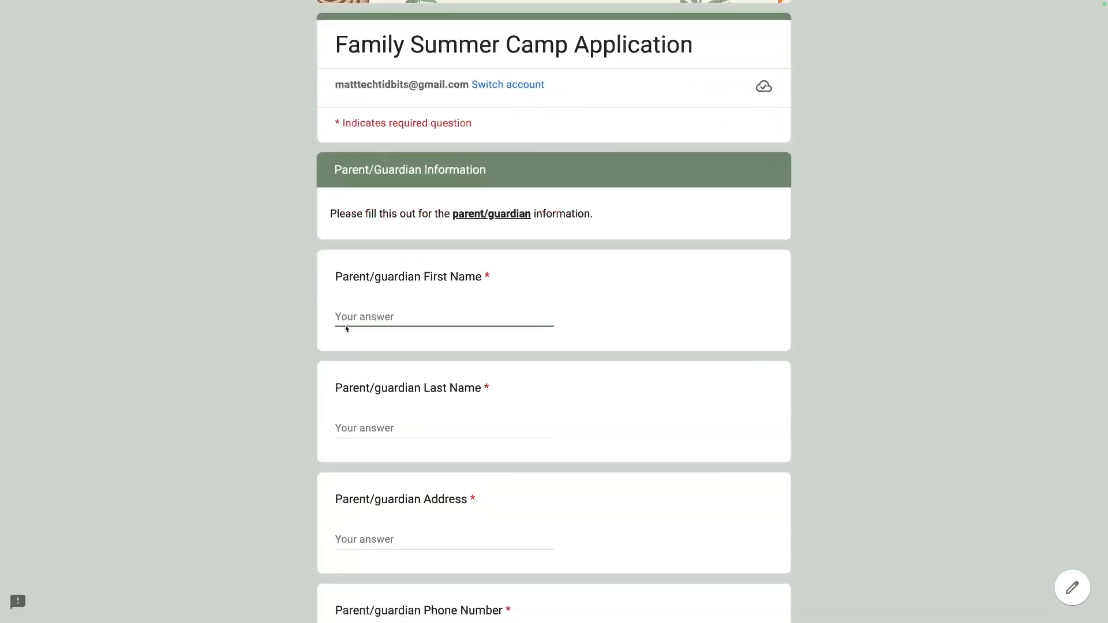
text(Papa)
key(Tab)
text(Fruit)
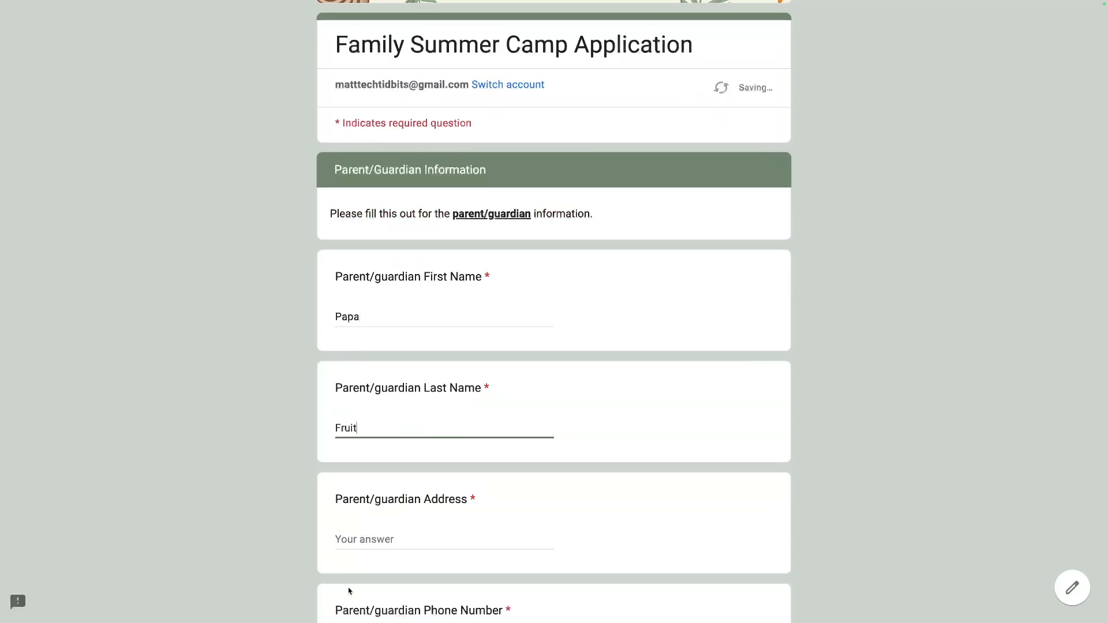
click(355, 538)
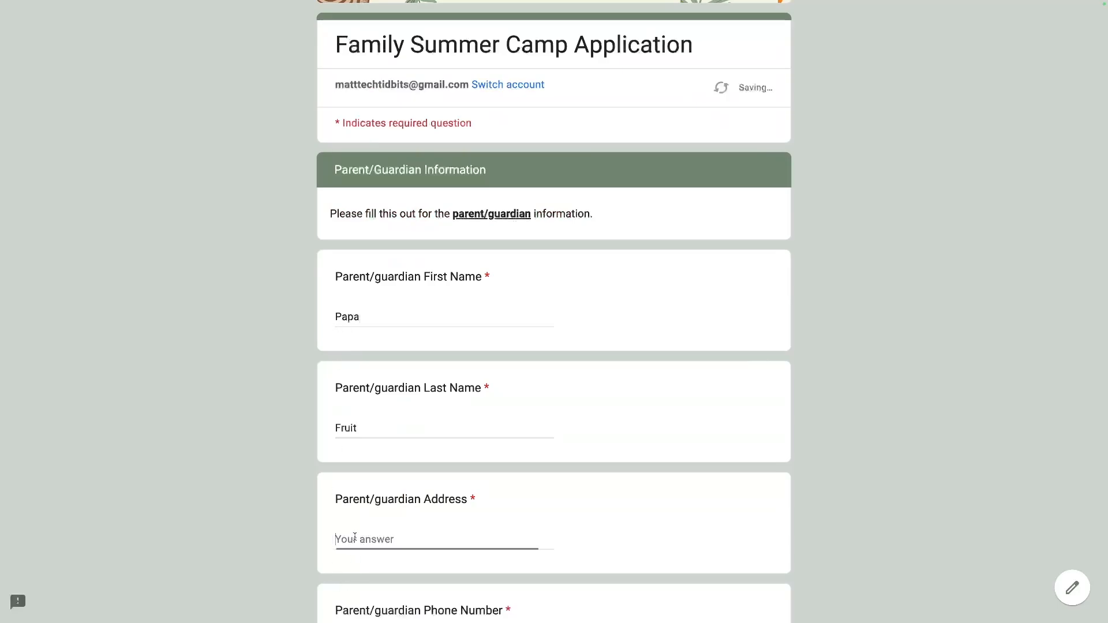
text(Really nise isle at grocery)
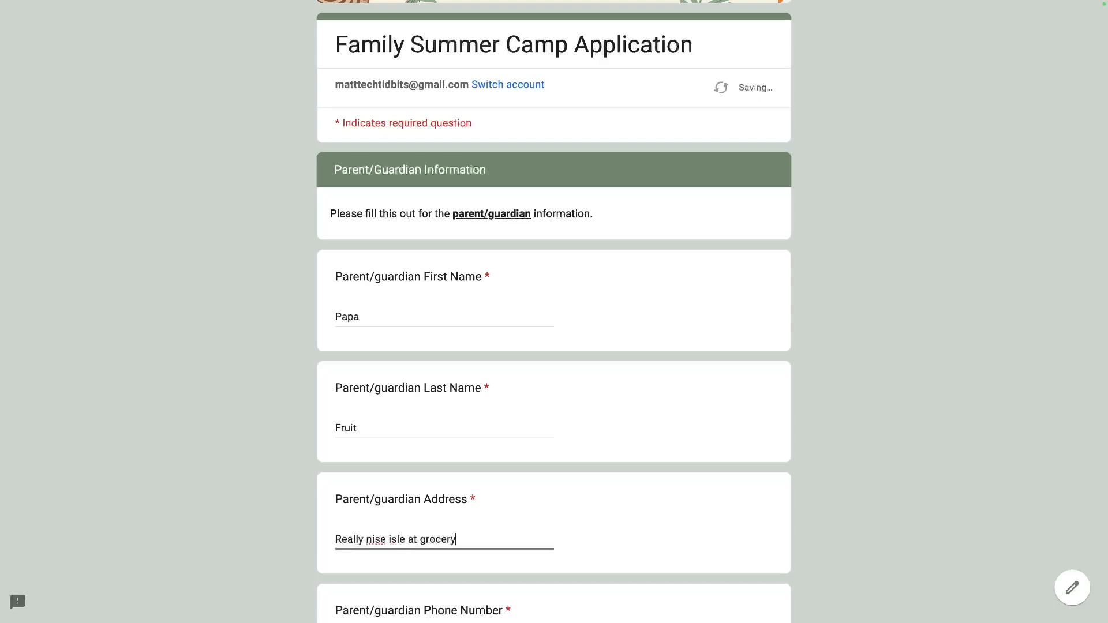
text( store, US 11111)
scroll(346, 523, down, 2)
scroll(353, 515, down, 2)
click(371, 472)
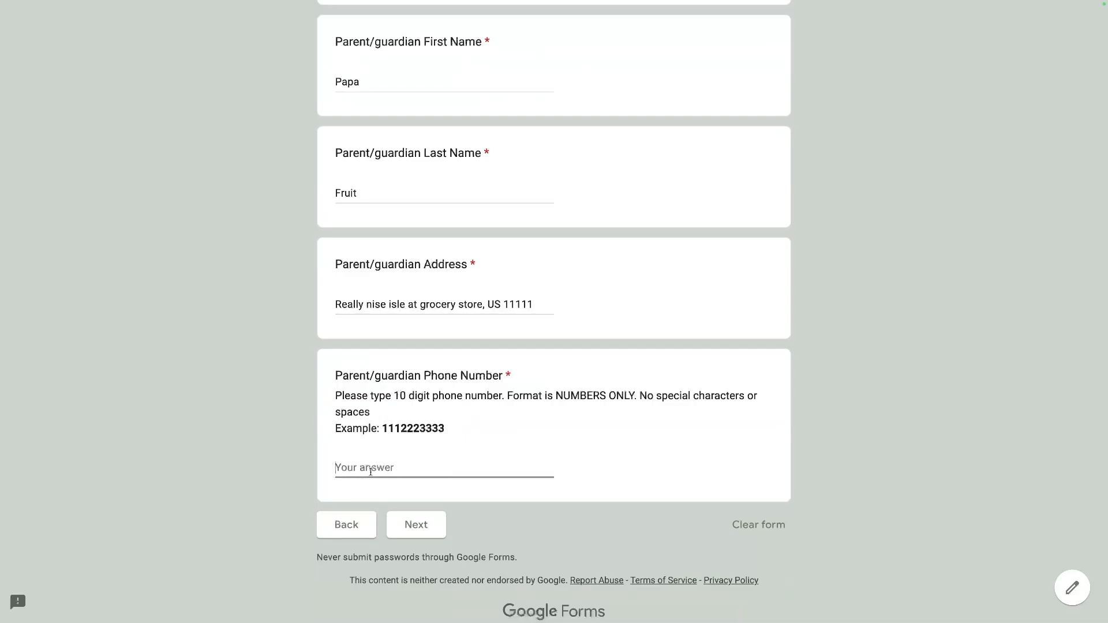
text((123)1231234)
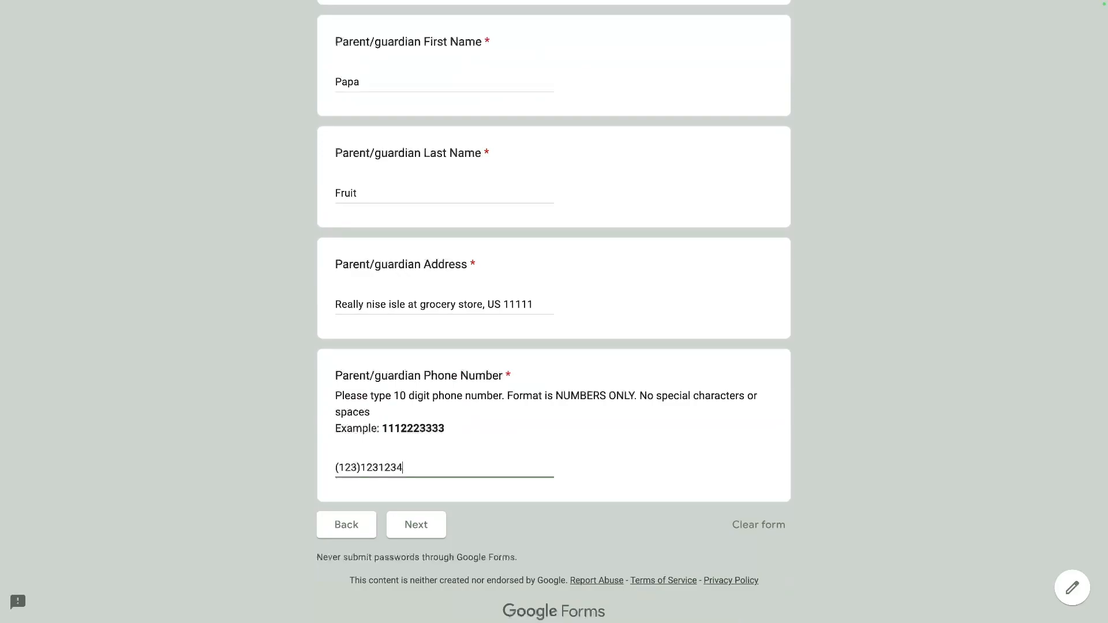
Strip the parentheses and hyphen from the parent phone number after the validation error.
click(379, 469)
text(-)
click(426, 523)
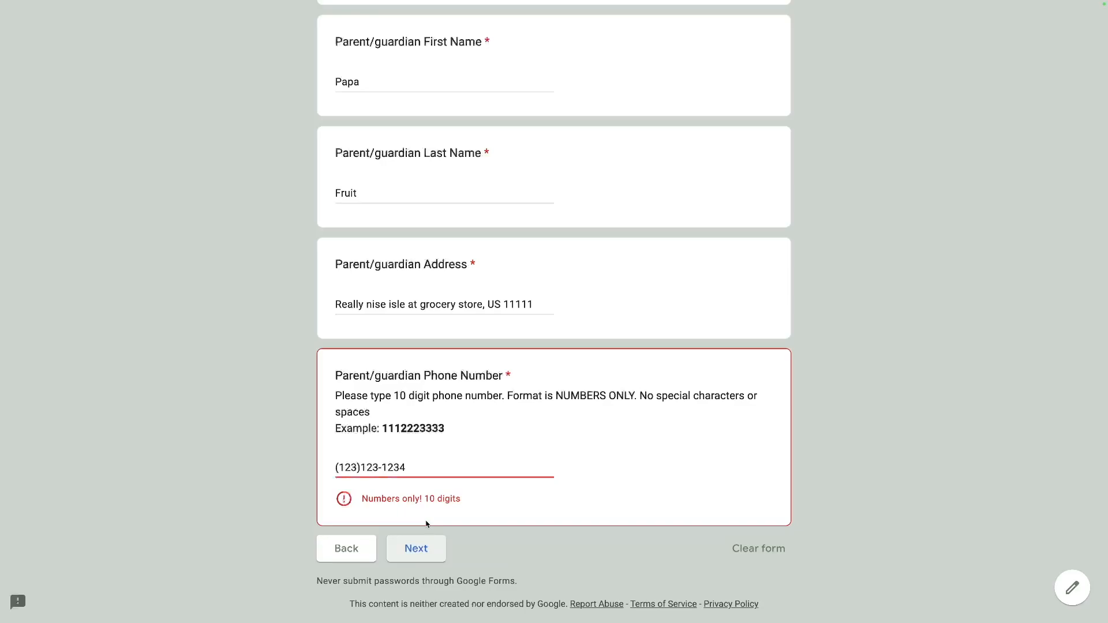
drag(408, 499, 538, 501)
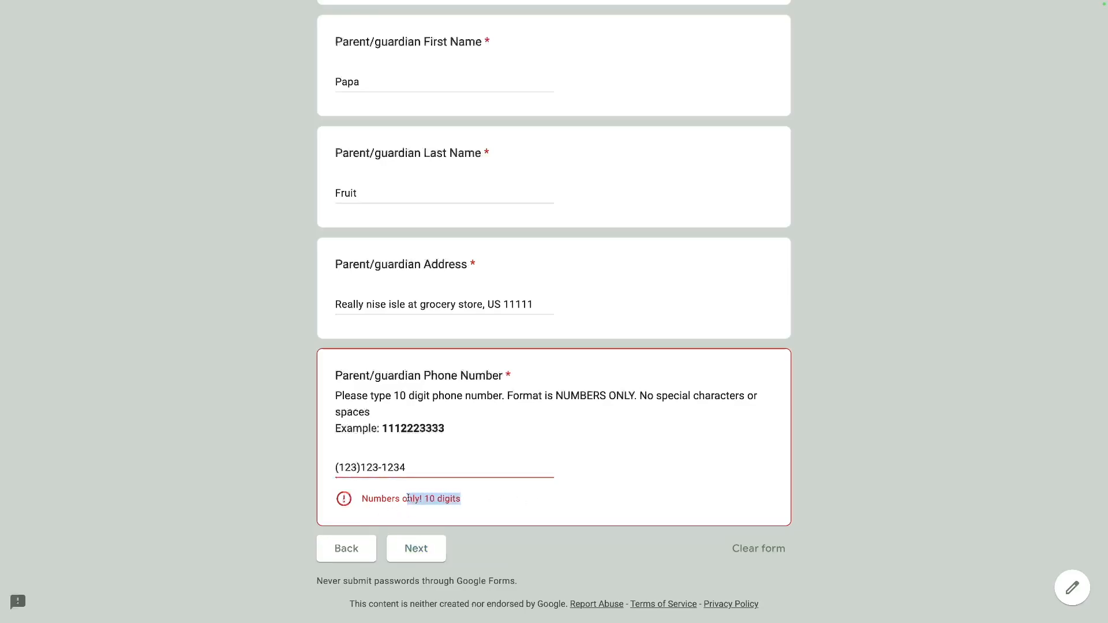
click(350, 483)
click(360, 468)
key(BackSpace)
key(BackSpace)
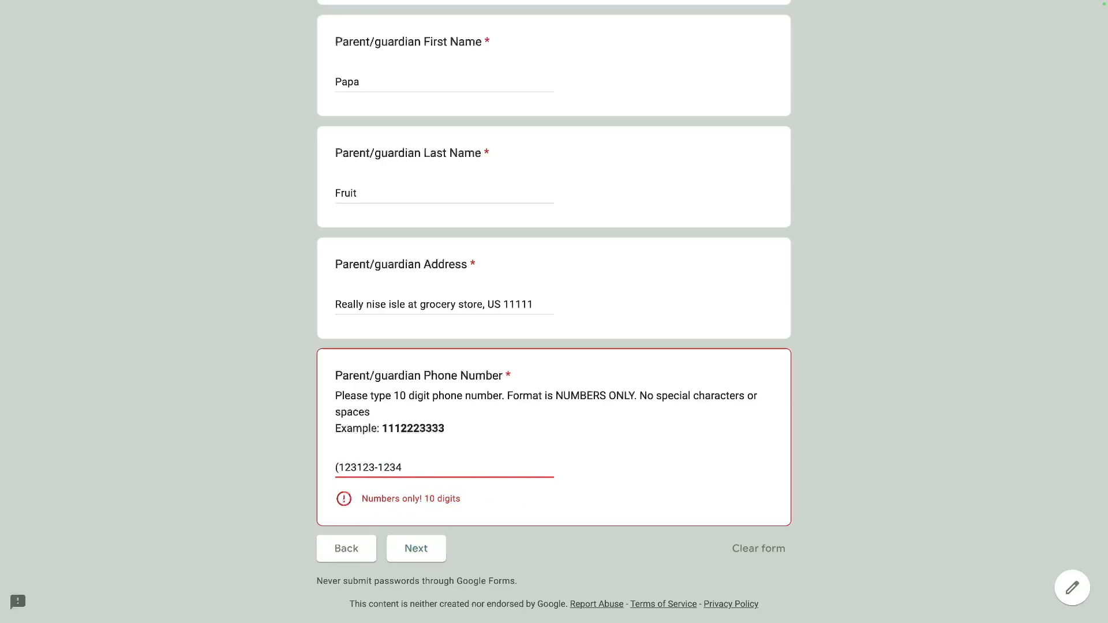
click(339, 468)
key(BackSpace)
scroll(410, 550, down, 1)
click(381, 424)
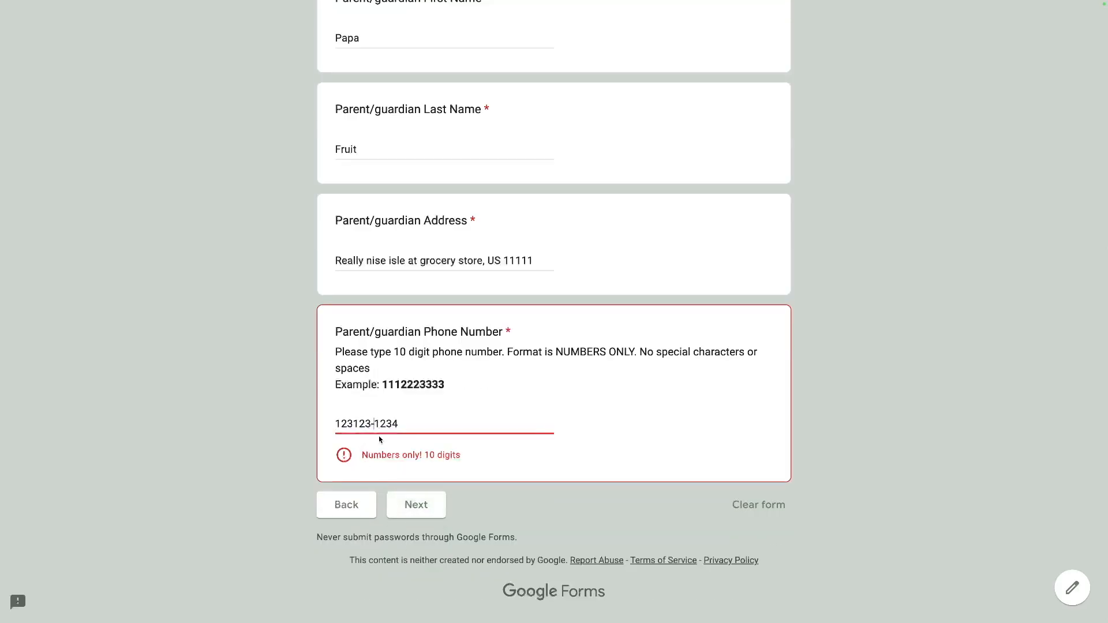
key(BackSpace)
click(410, 506)
Correct the phone number to exactly ten digits and advance to the Student 1 page.
scroll(401, 459, down, 15)
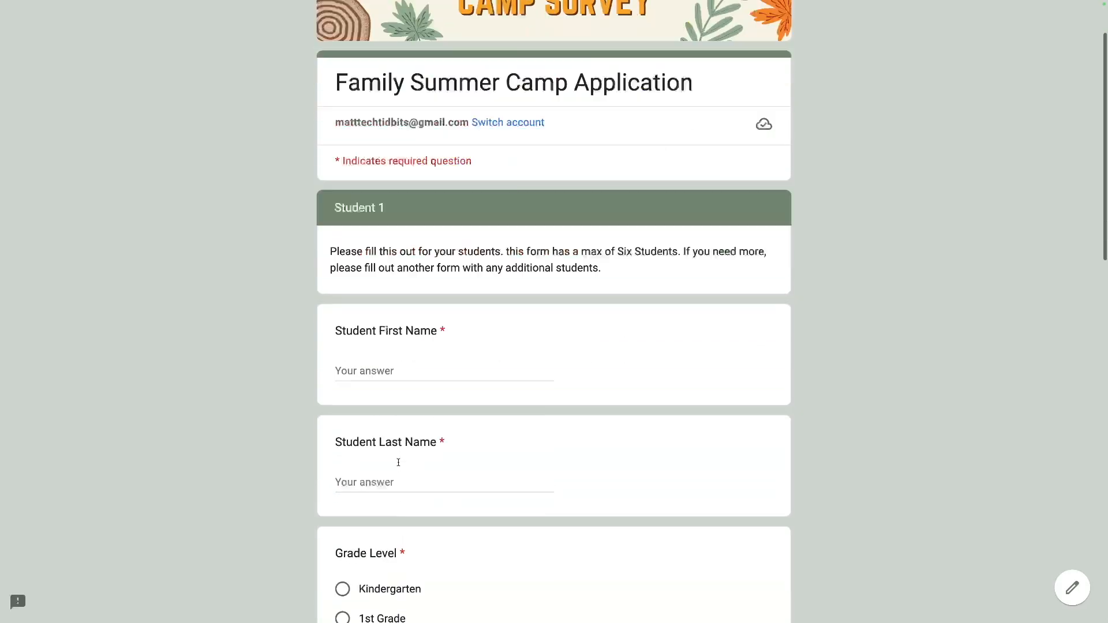
click(345, 507)
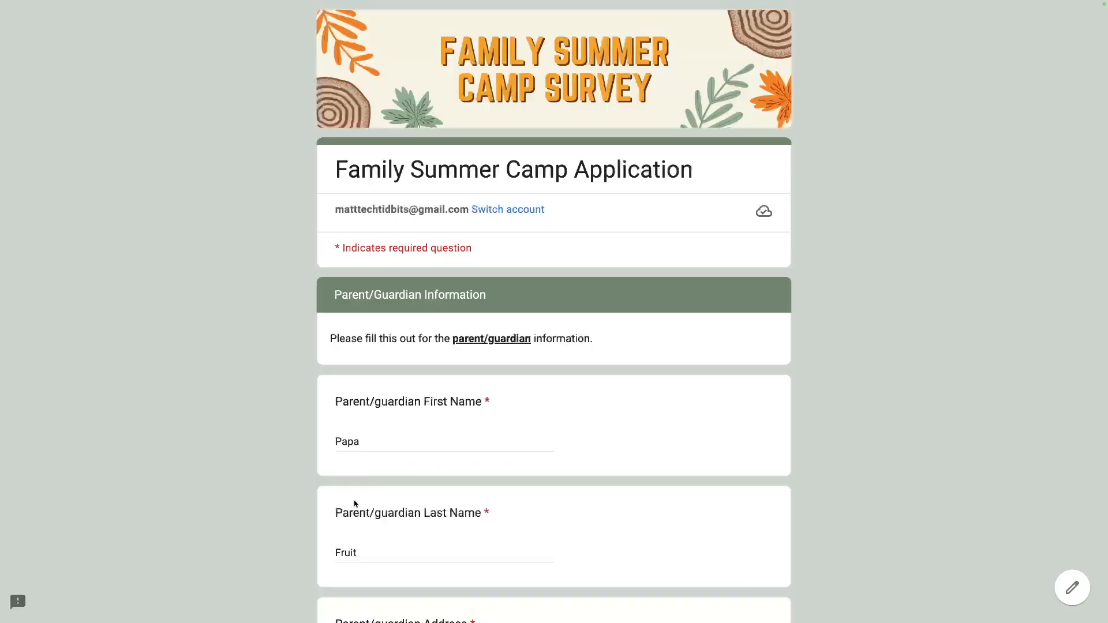
scroll(360, 499, down, 10)
click(405, 446)
key(BackSpace)
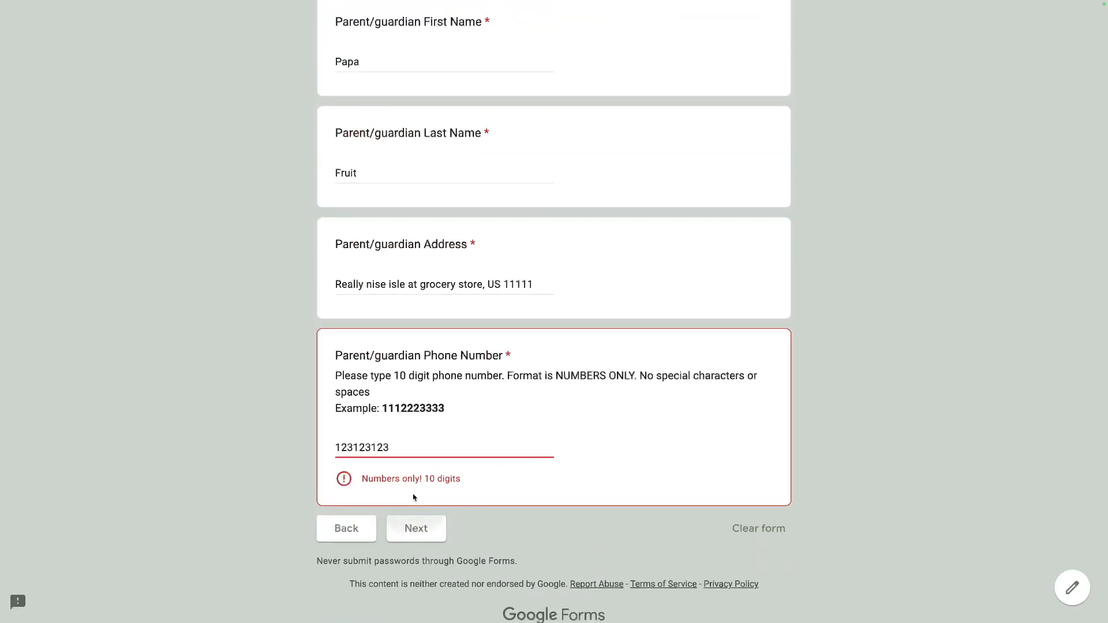
text(44)
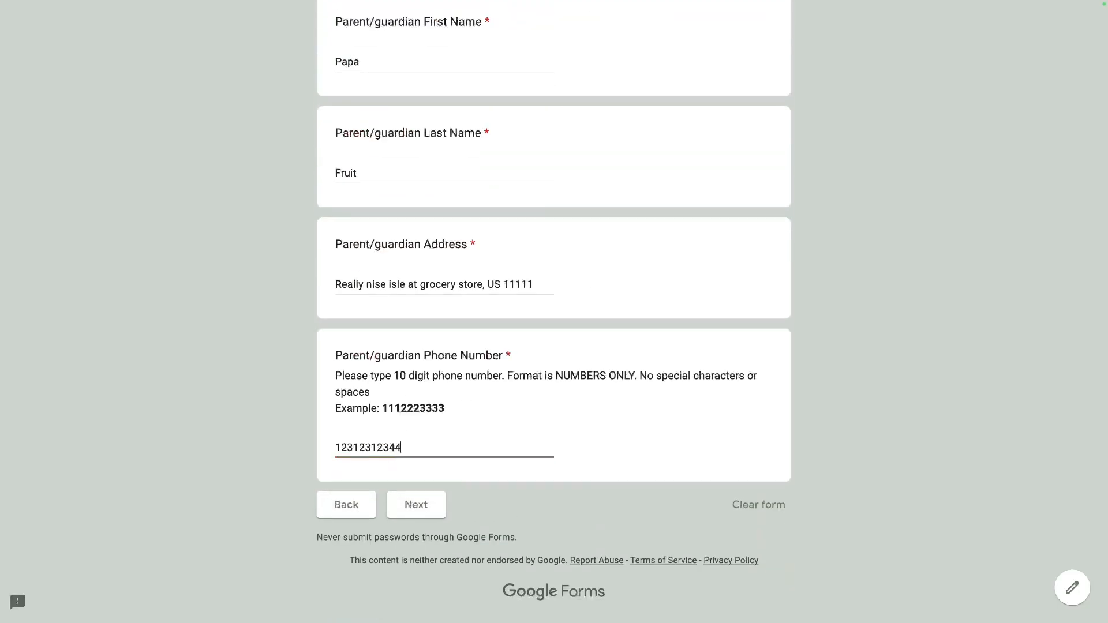
click(403, 494)
click(420, 451)
key(BackSpace)
click(415, 512)
click(385, 452)
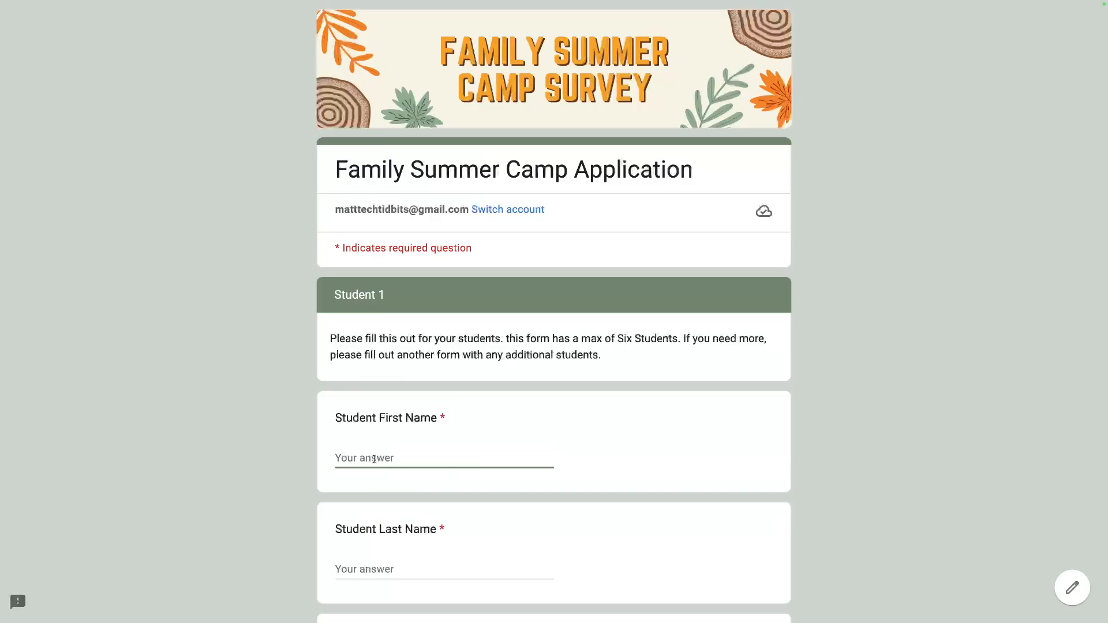
Enter Student 1's first and last name and select 1st Grade.
scroll(374, 462, down, 2)
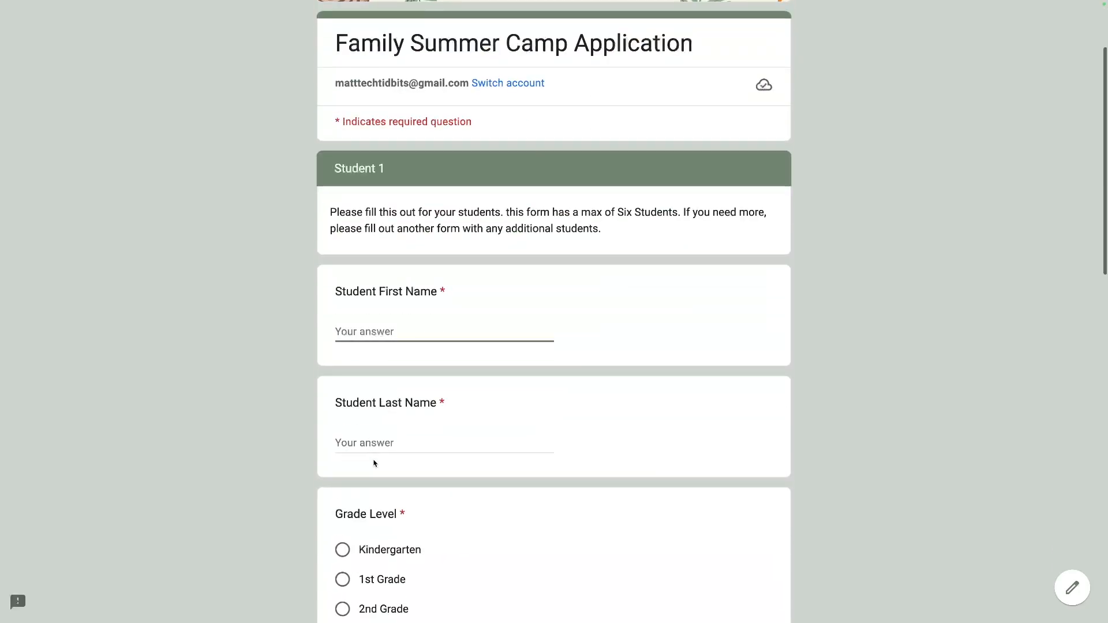
text(Apple)
key(Tab)
text(Fruit)
scroll(330, 370, down, 1)
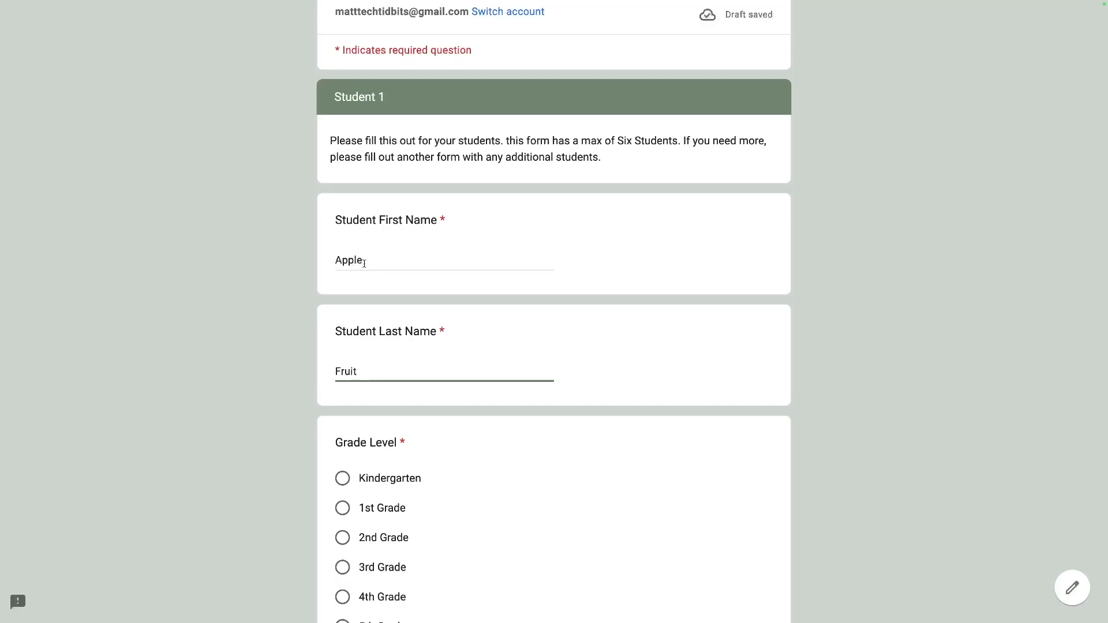
scroll(347, 327, down, 2)
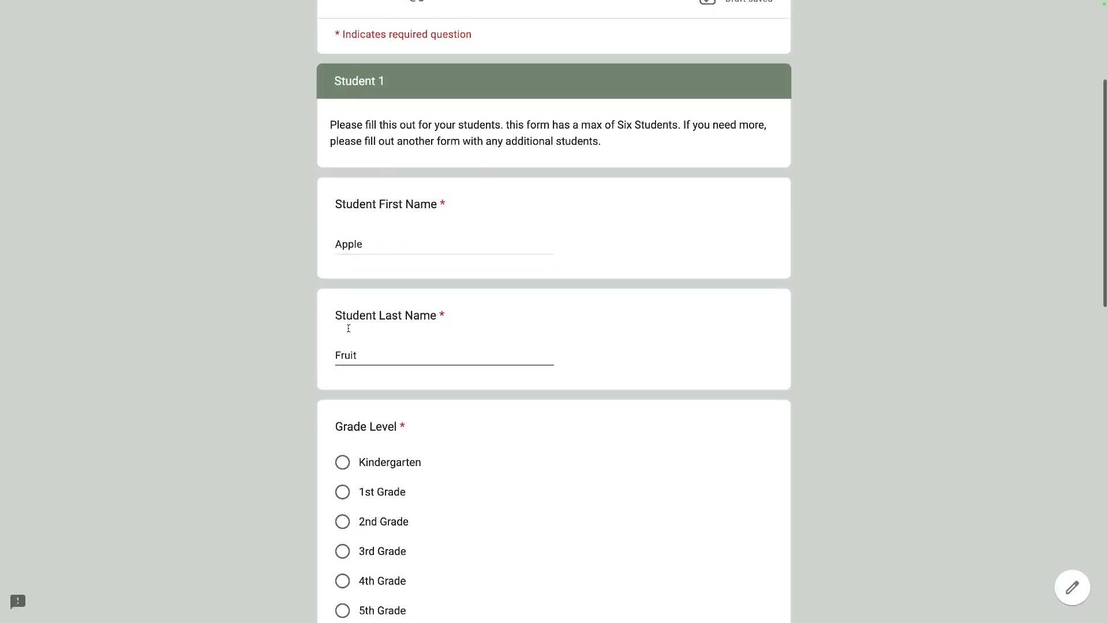
click(343, 382)
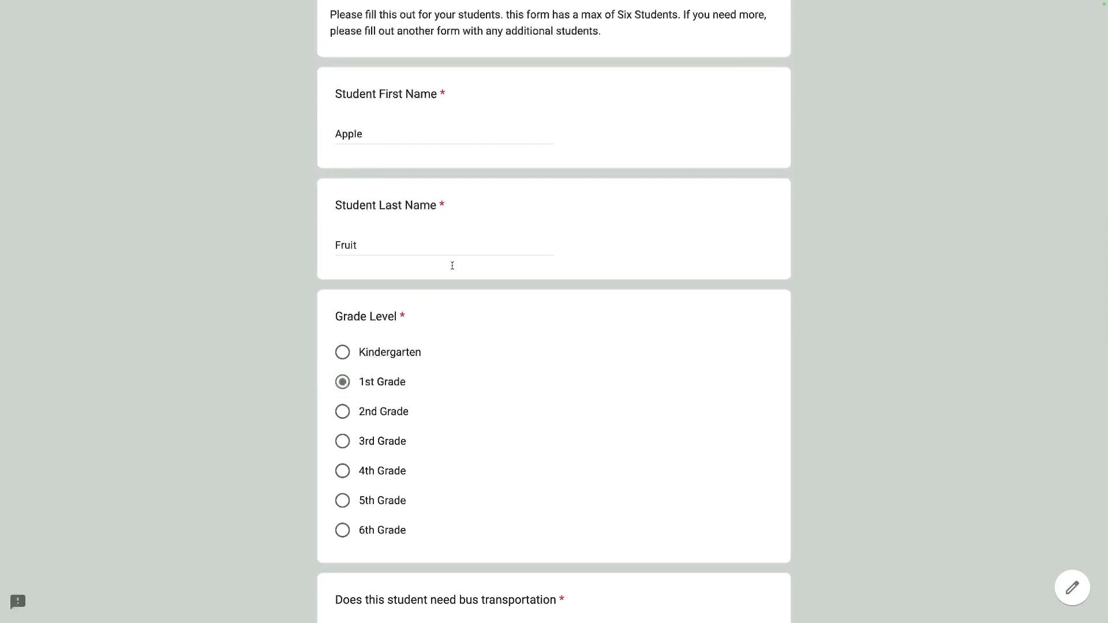
scroll(452, 266, up, 3)
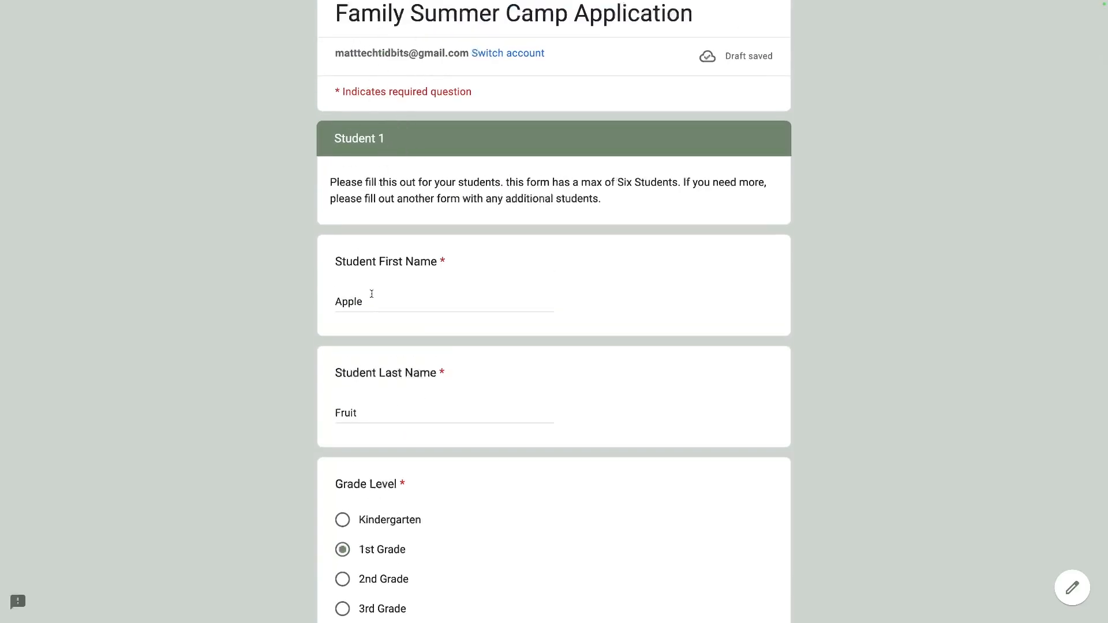
scroll(372, 296, down, 6)
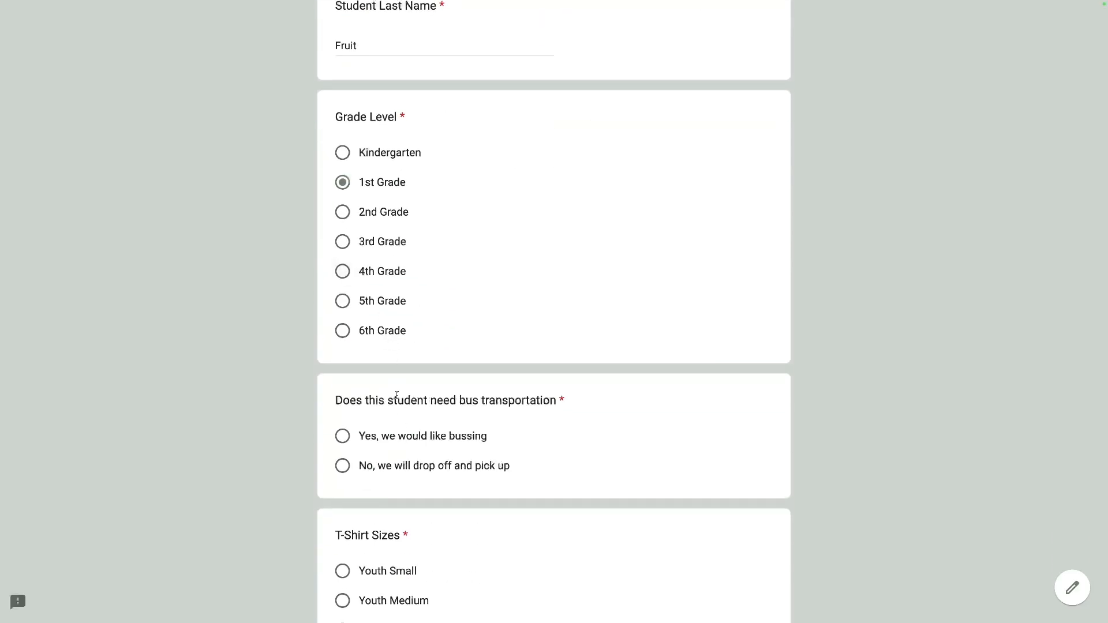
Request bussing, pick Youth Small, enter allergies NA and add another student.
click(344, 436)
scroll(344, 436, down, 2)
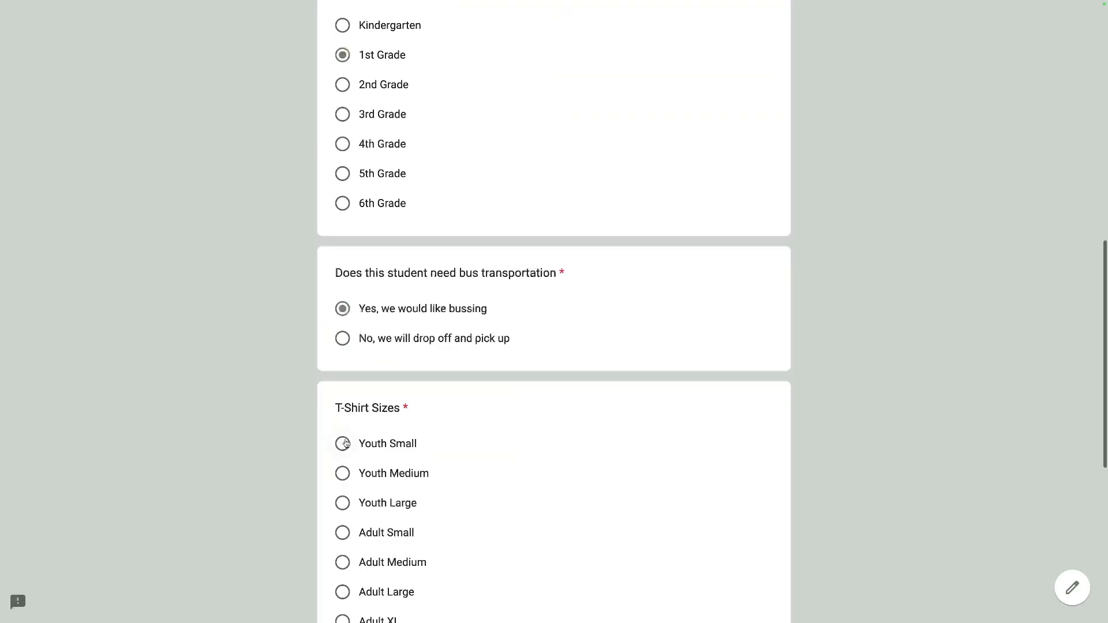
click(344, 443)
scroll(346, 442, down, 6)
click(341, 478)
click(350, 369)
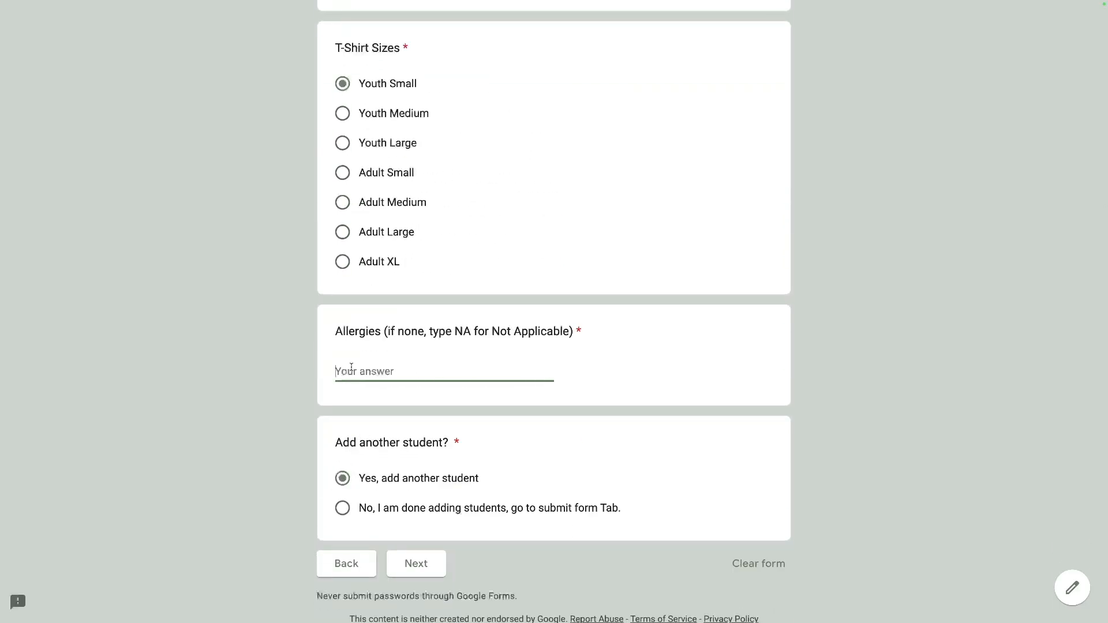
text(NA)
click(424, 565)
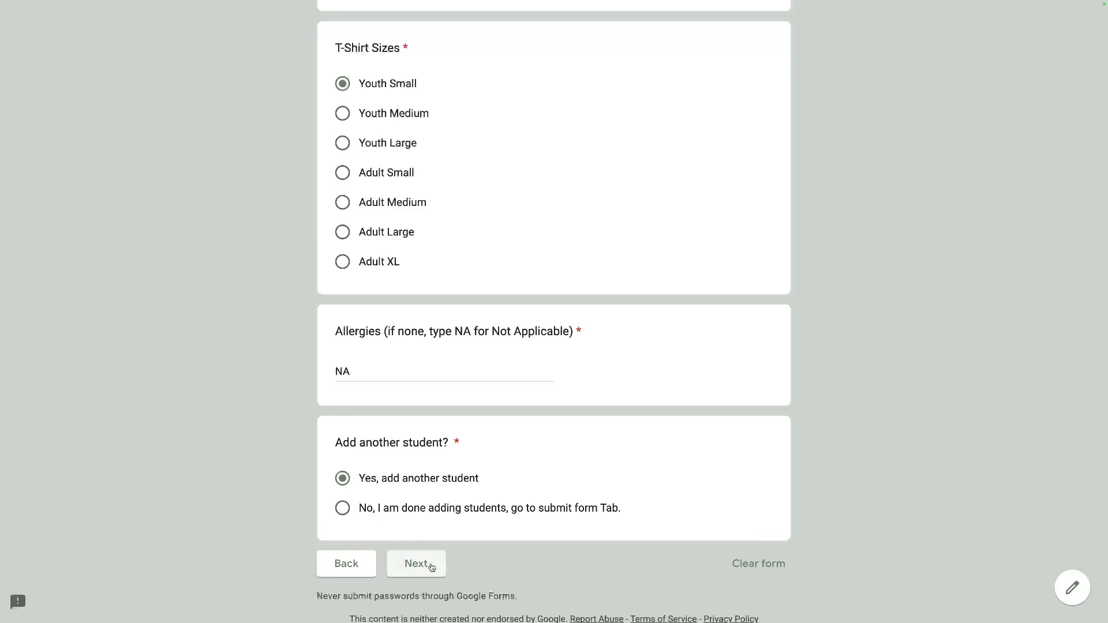
click(351, 450)
Complete Student 2: names, 2nd Grade, drop off and pick up, Youth Medium, allergies Apples.
text(Banana)
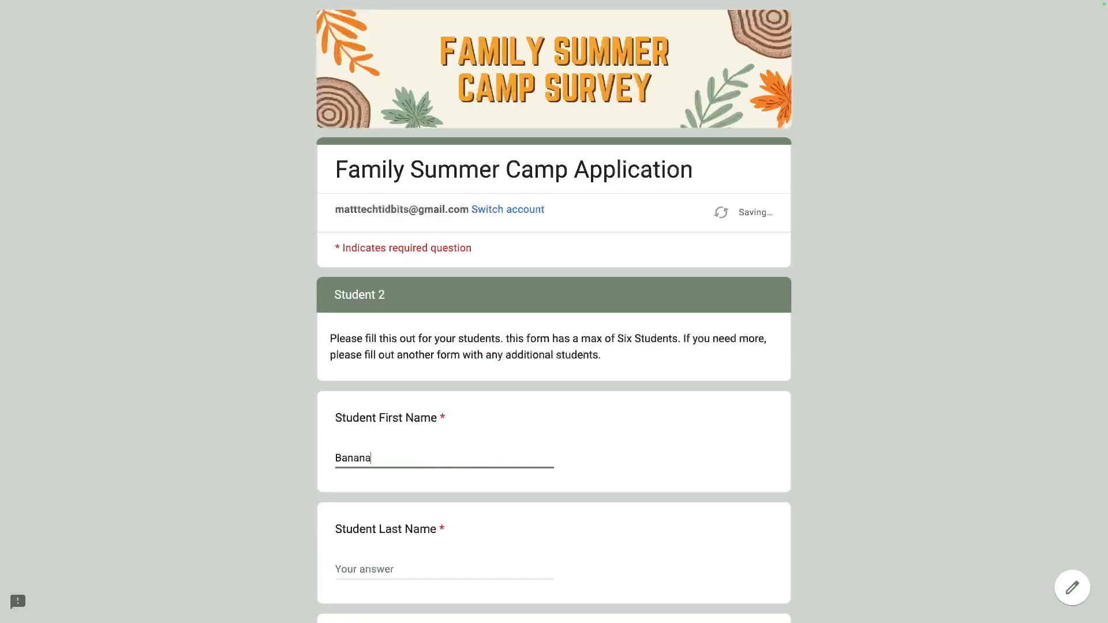
key(Tab)
text(Fruit)
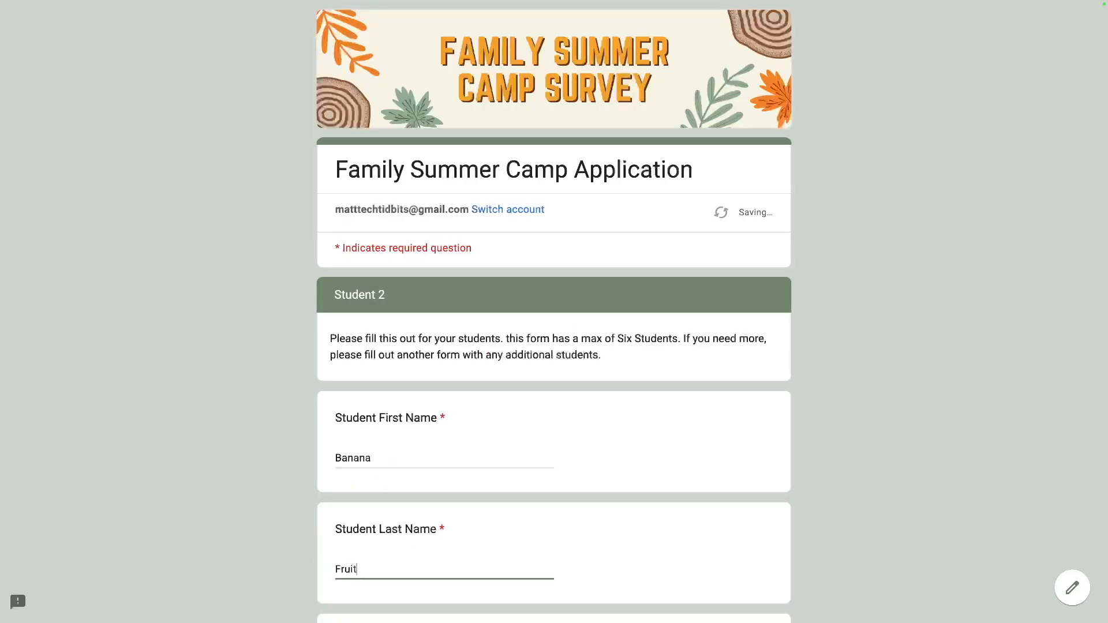
scroll(345, 512, down, 3)
click(341, 562)
scroll(340, 562, down, 6)
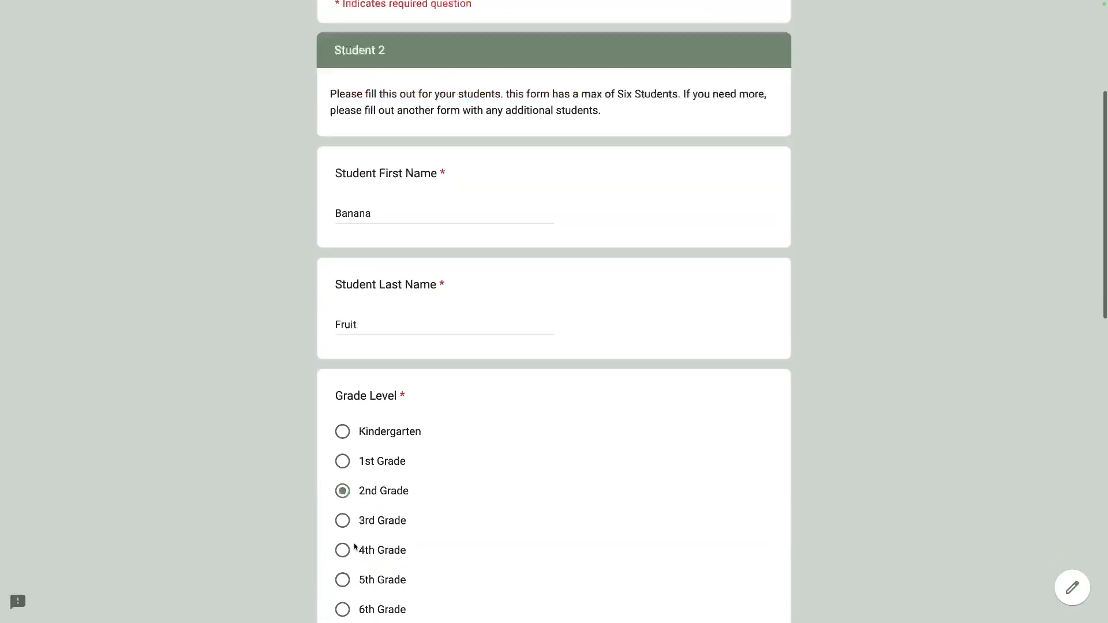
click(342, 458)
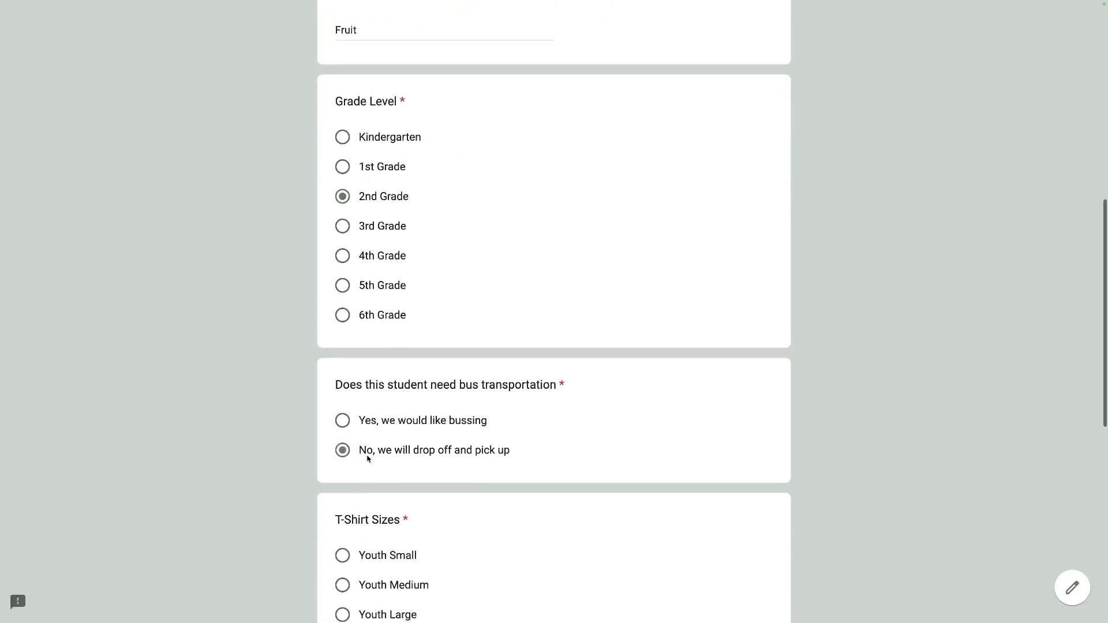
scroll(344, 445, down, 4)
click(343, 348)
scroll(346, 358, down, 5)
click(358, 314)
text(Apples)
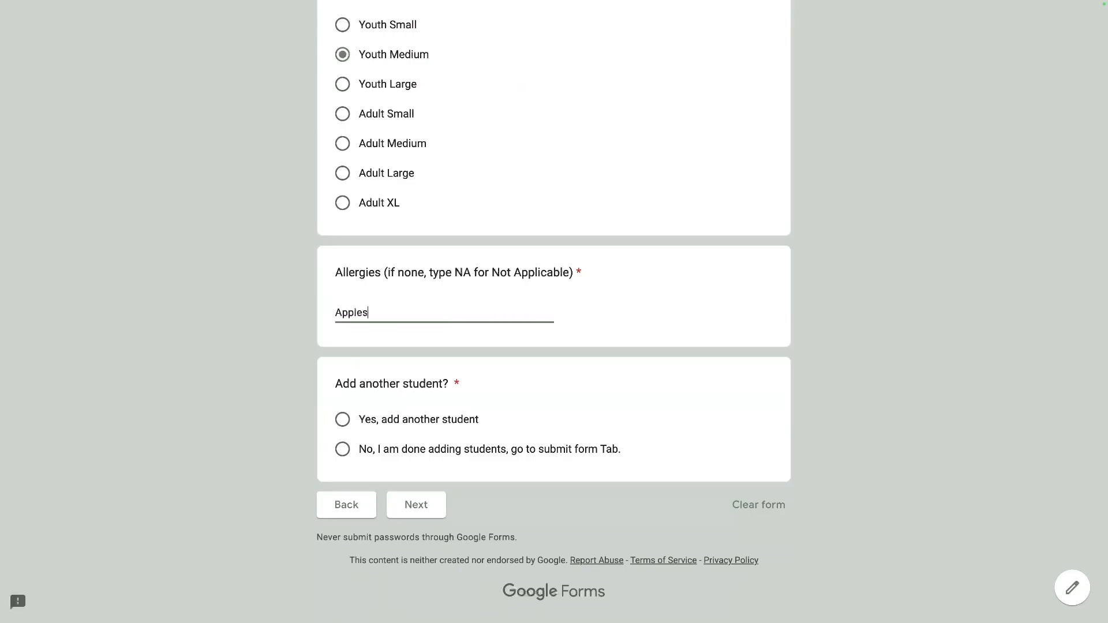
click(343, 420)
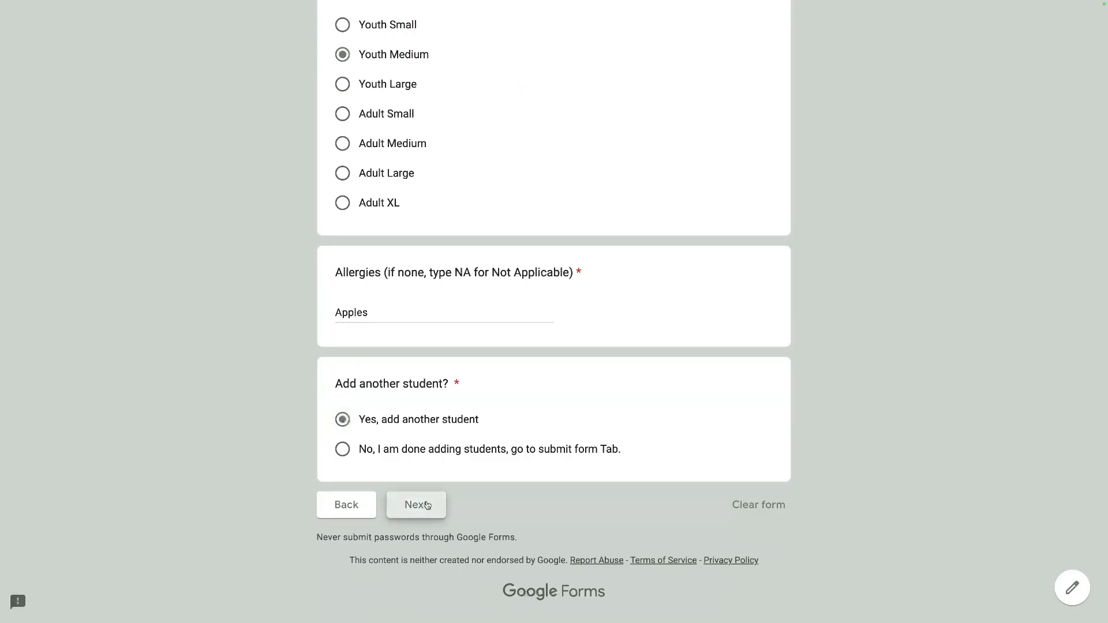
click(416, 506)
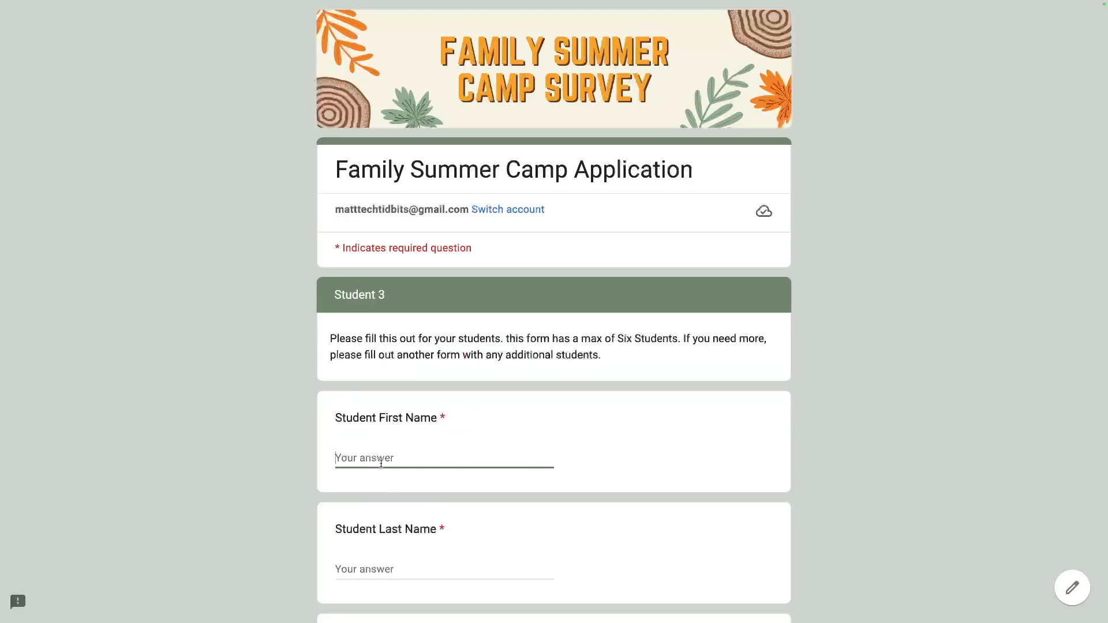
Complete Student 3: names, 3rd Grade, bussing, Youth Medium, allergies NA, another student requested.
text(C)
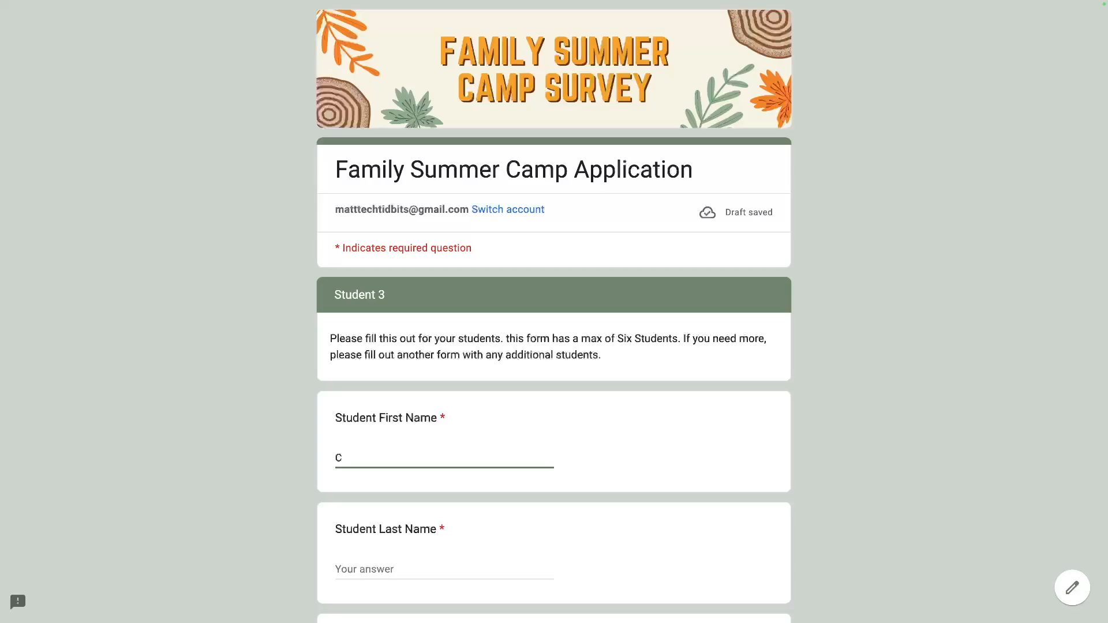
text(herry)
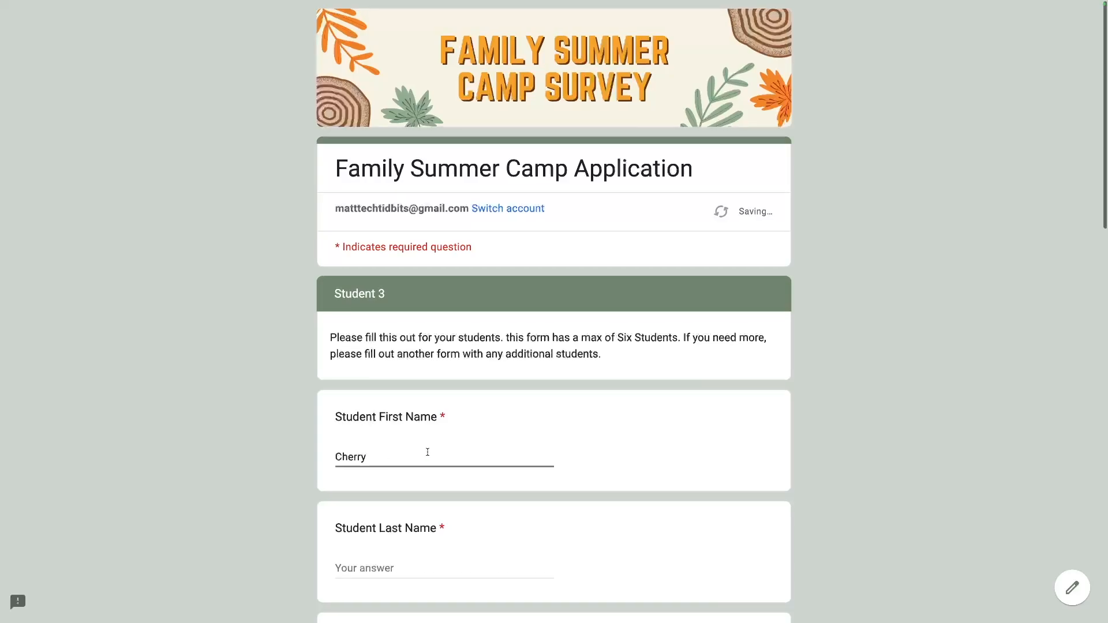
scroll(352, 460, down, 2)
click(353, 460)
text(Fruit)
key(Tab)
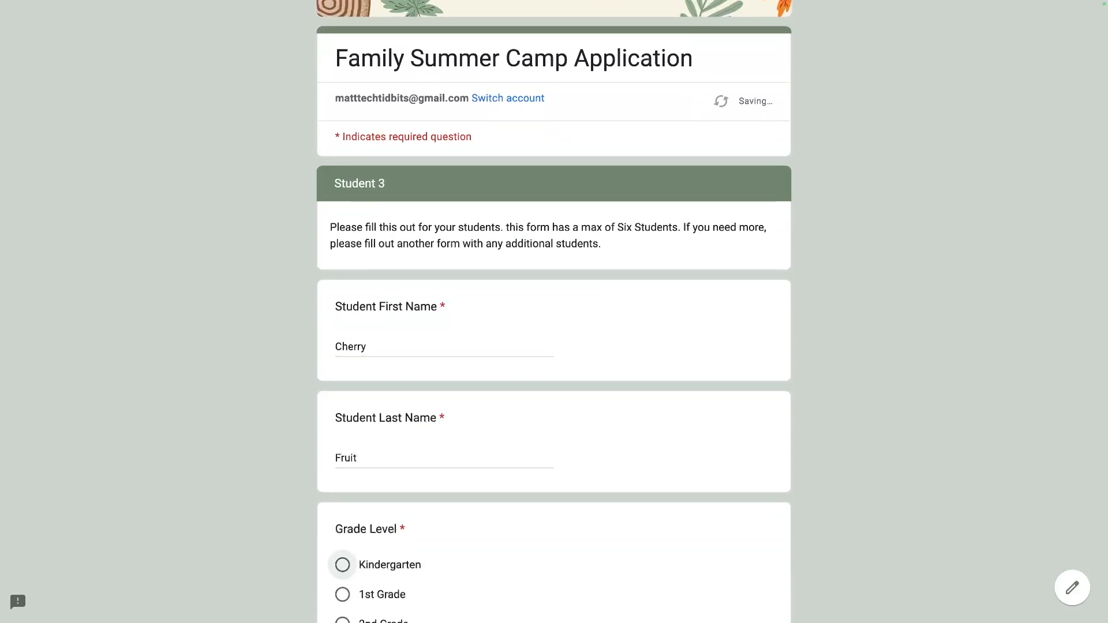
scroll(374, 475, down, 3)
click(347, 513)
scroll(349, 490, down, 4)
click(345, 450)
scroll(345, 491, down, 2)
click(343, 514)
scroll(363, 493, down, 5)
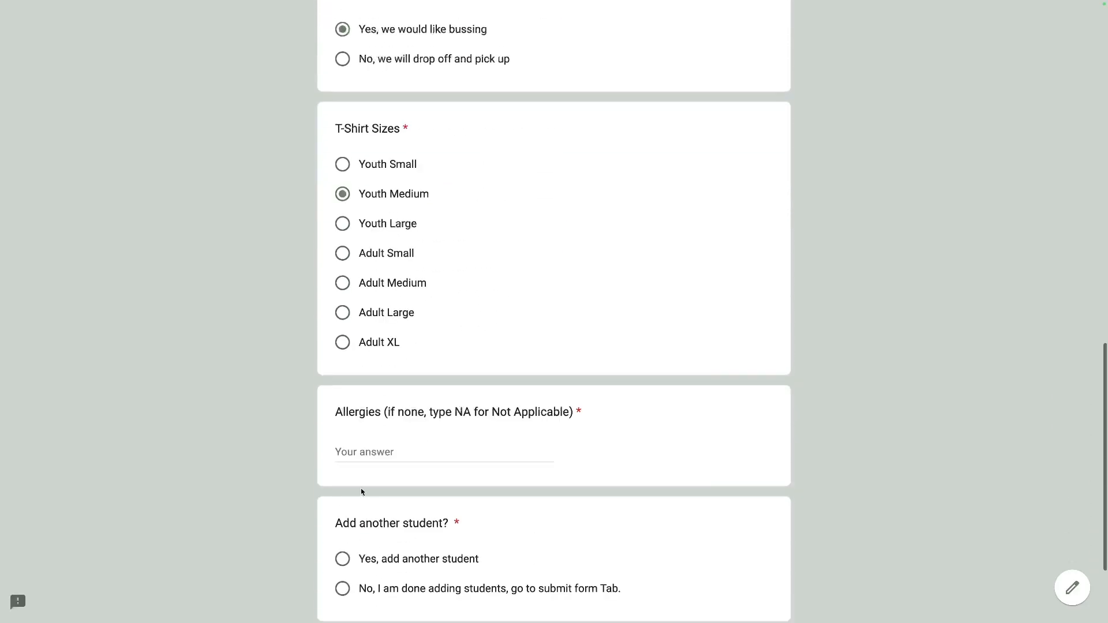
click(359, 460)
text(NA)
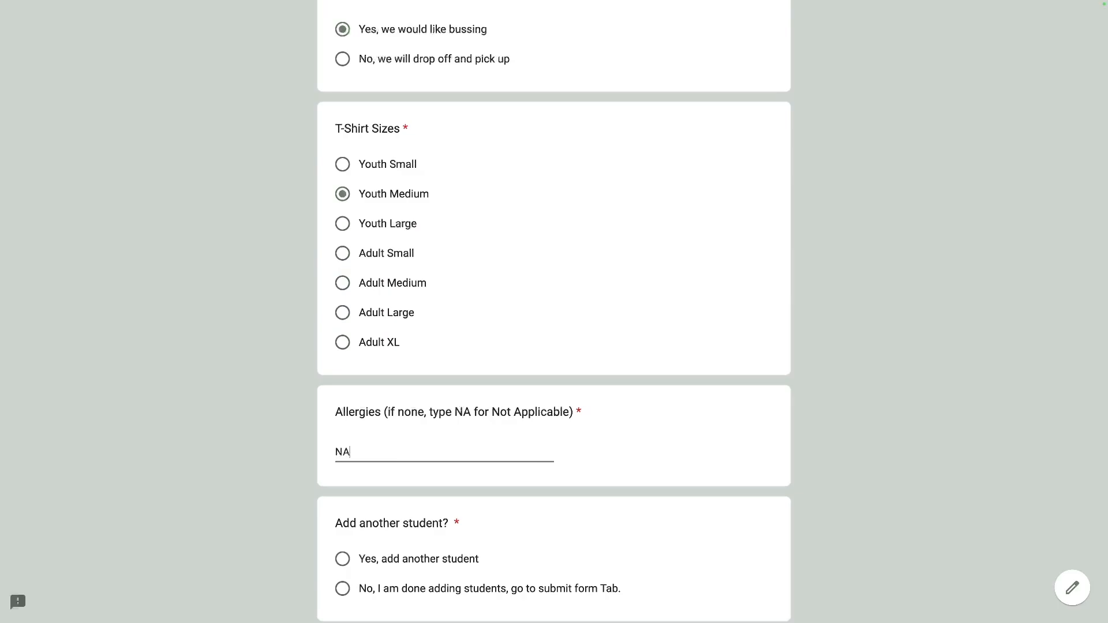
click(352, 559)
scroll(356, 546, down, 3)
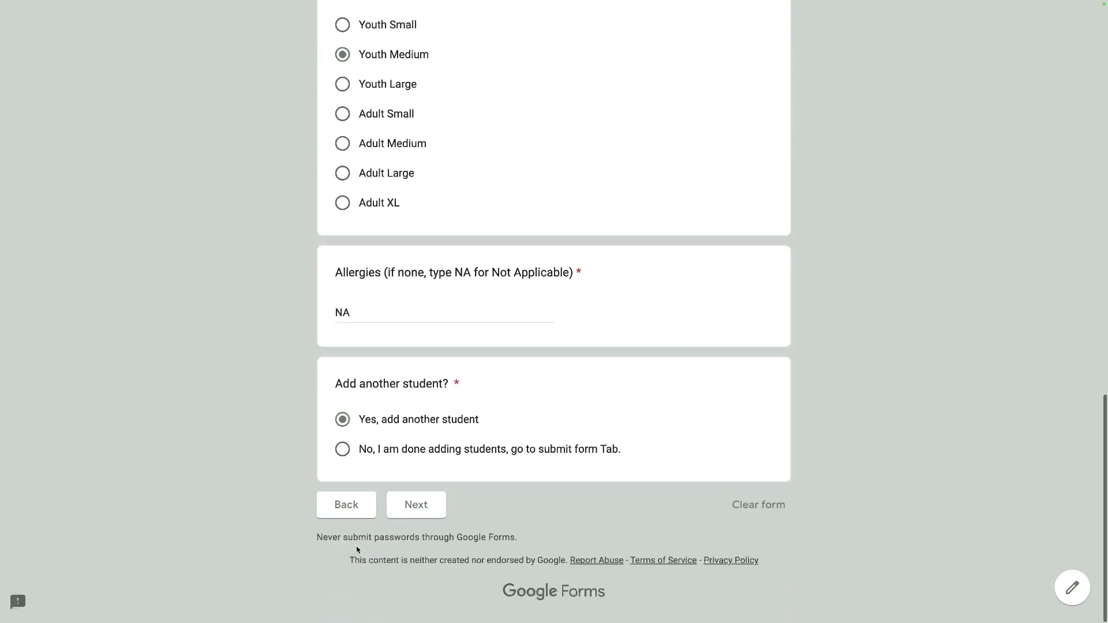
click(414, 506)
Complete Student 4: names, 4th Grade, bussing, Youth Large, allergies Bananas, another student requested.
click(370, 456)
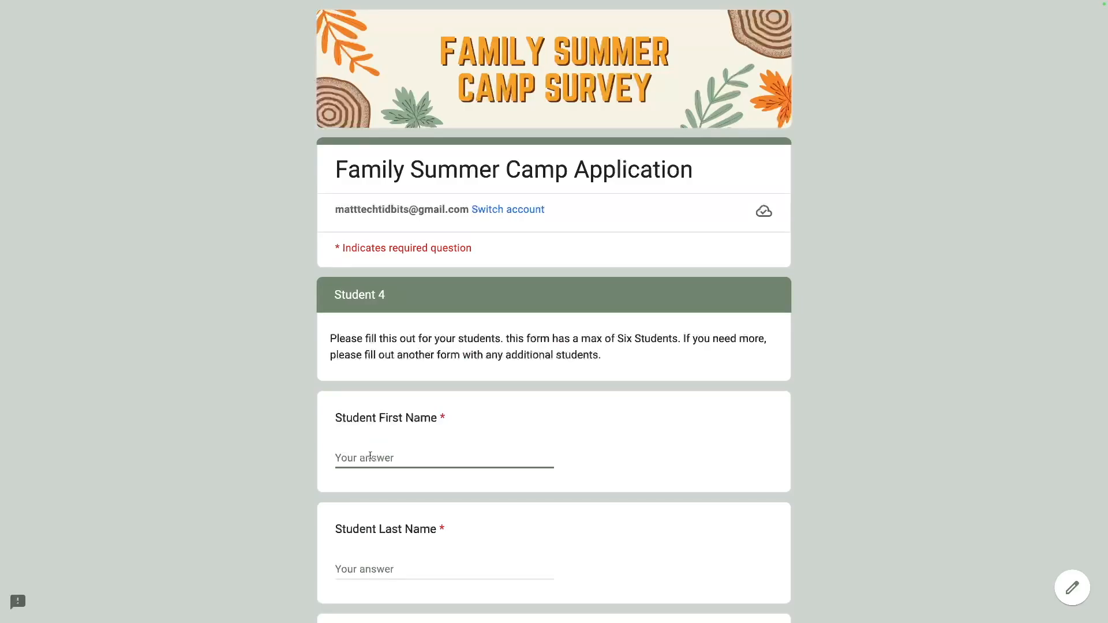
text(Dates)
key(Tab)
text(Fruit)
scroll(331, 501, down, 8)
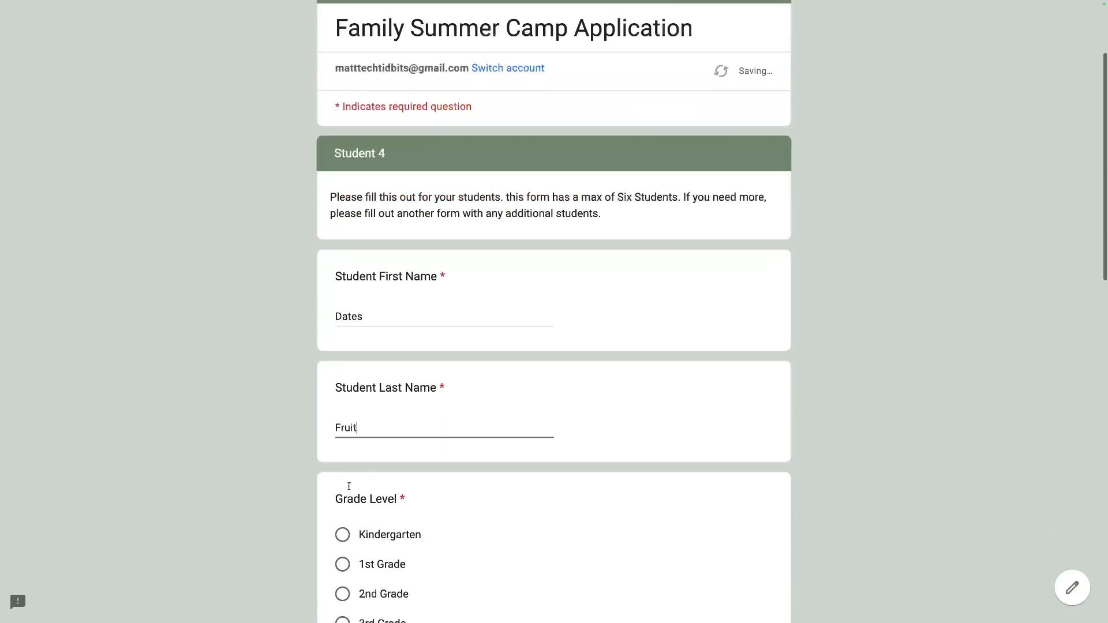
click(343, 344)
scroll(345, 353, down, 2)
click(342, 383)
scroll(362, 531, down, 6)
click(343, 221)
click(385, 450)
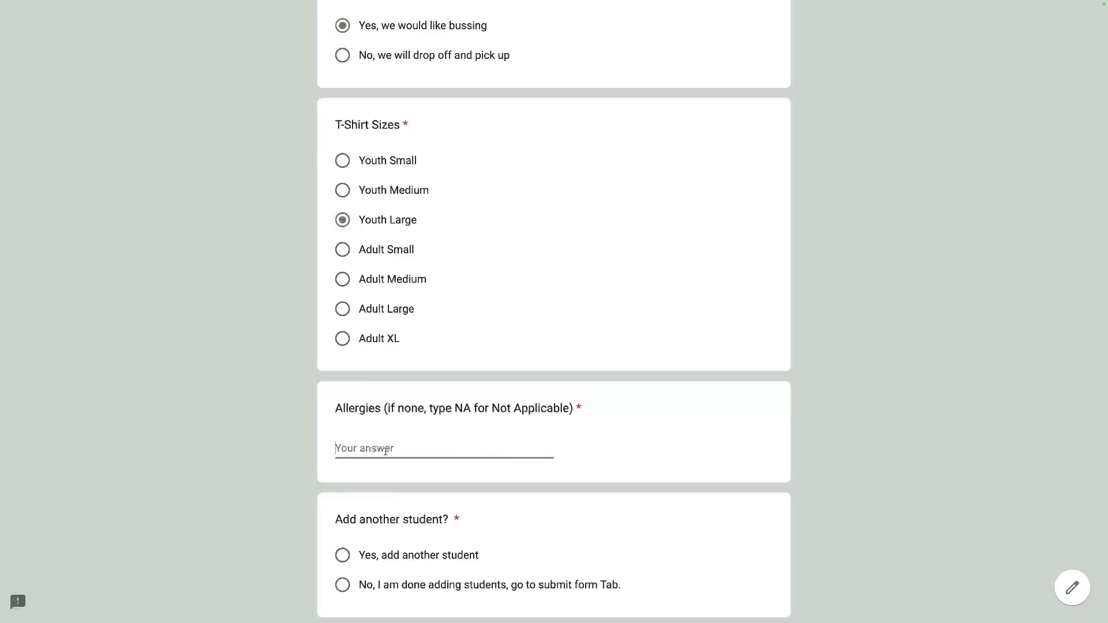
text(Bananas)
click(344, 555)
scroll(378, 478, down, 2)
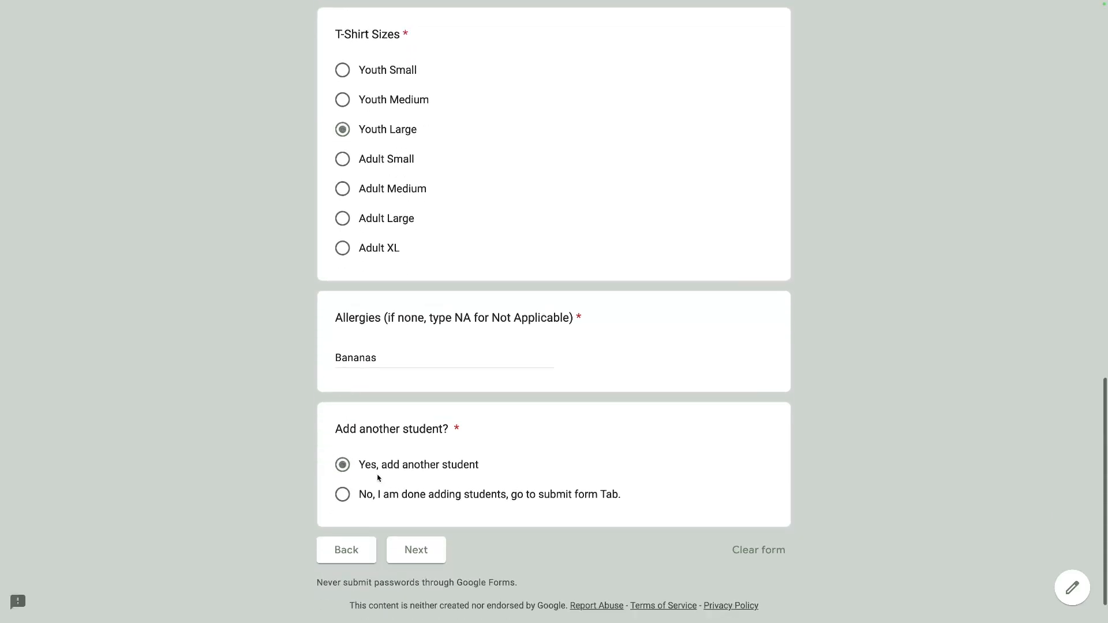
click(417, 551)
Complete Student 5: names, 2nd Grade, drop off and pick up, Adult Large, allergies NO.
click(371, 458)
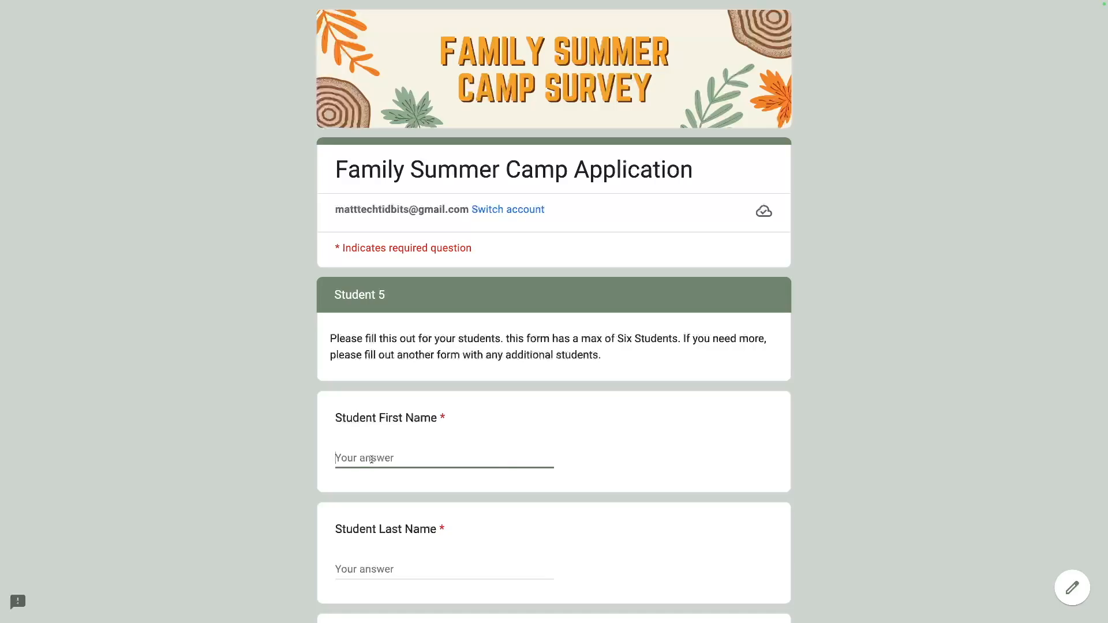
text(Elderberry)
key(Tab)
text(Fruit)
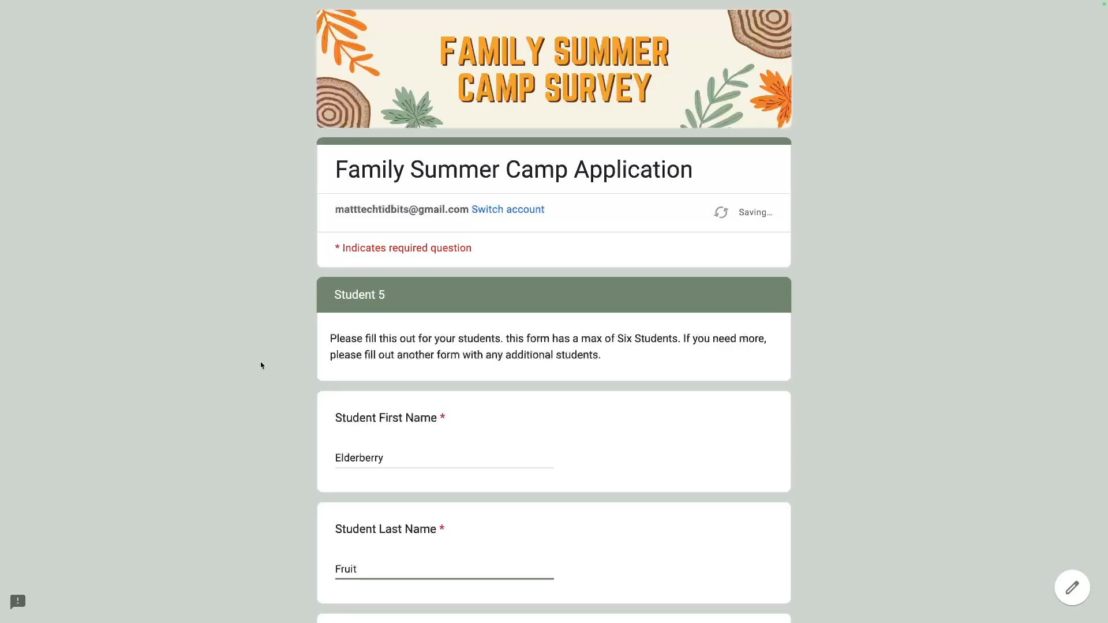
scroll(260, 363, down, 5)
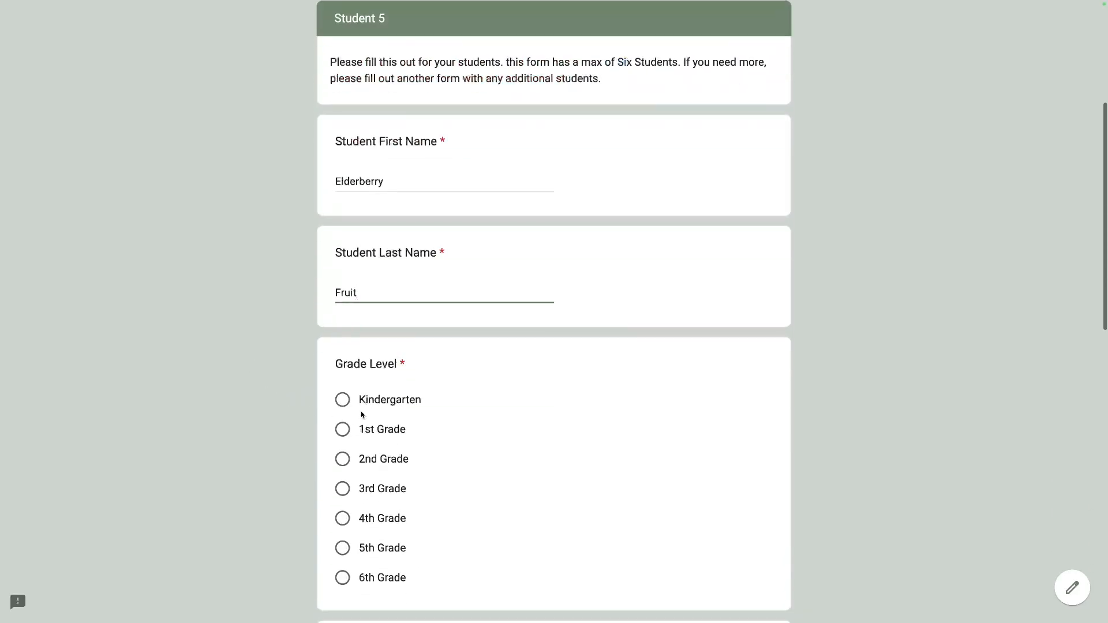
click(355, 546)
scroll(356, 531, down, 7)
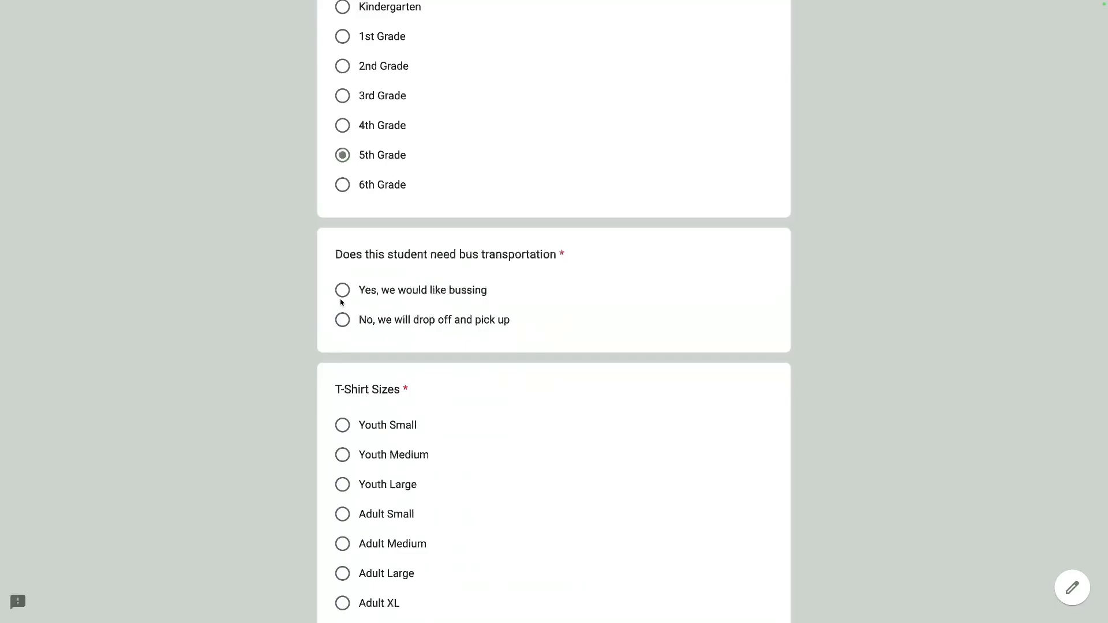
click(346, 67)
click(340, 323)
scroll(341, 326, down, 6)
click(343, 218)
scroll(354, 231, down, 1)
click(353, 340)
text(NA)
key(BackSpace)
text(O)
click(356, 449)
click(416, 529)
Answer Student 6 with names, 2nd Grade, bussing, Youth Medium and allergies, then submit.
click(345, 456)
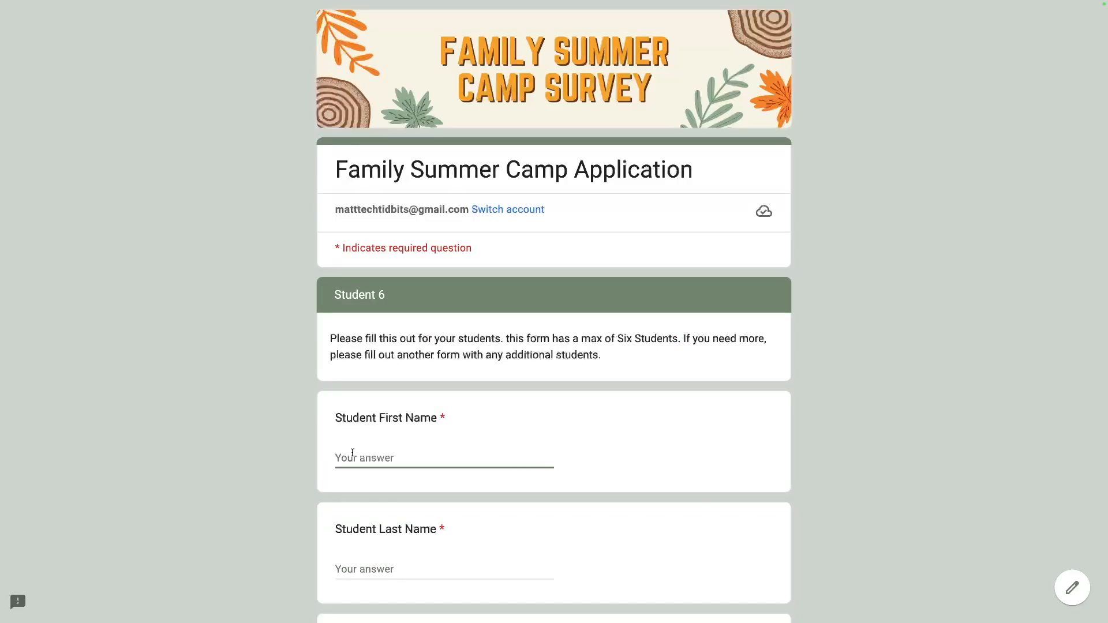
text(Fig)
key(Tab)
text(Fruit)
scroll(415, 366, down, 7)
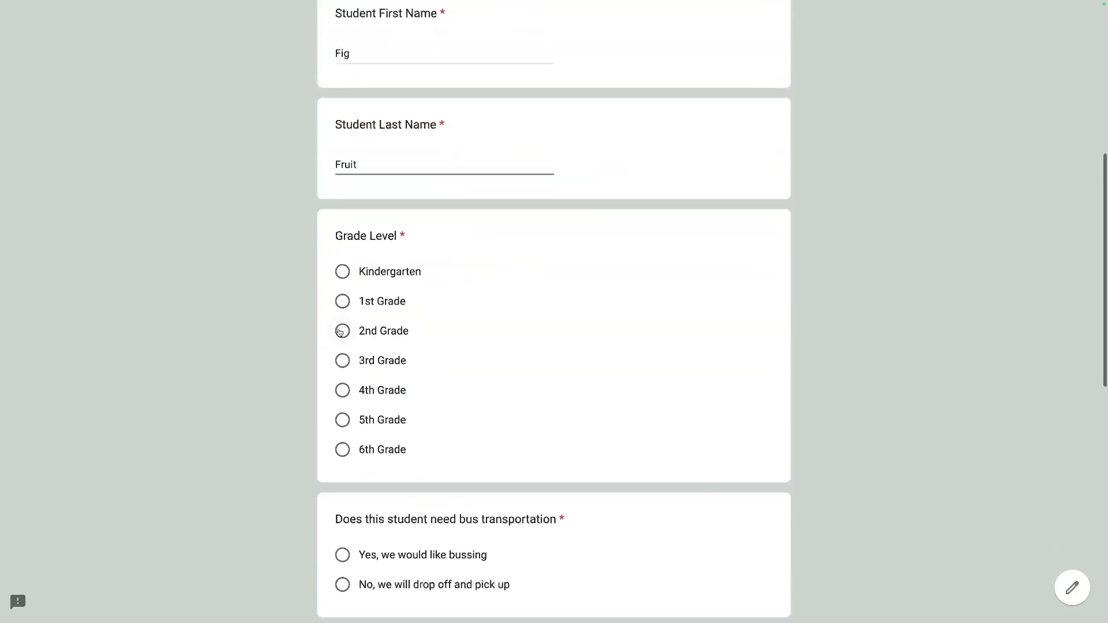
click(350, 336)
scroll(367, 578, down, 1)
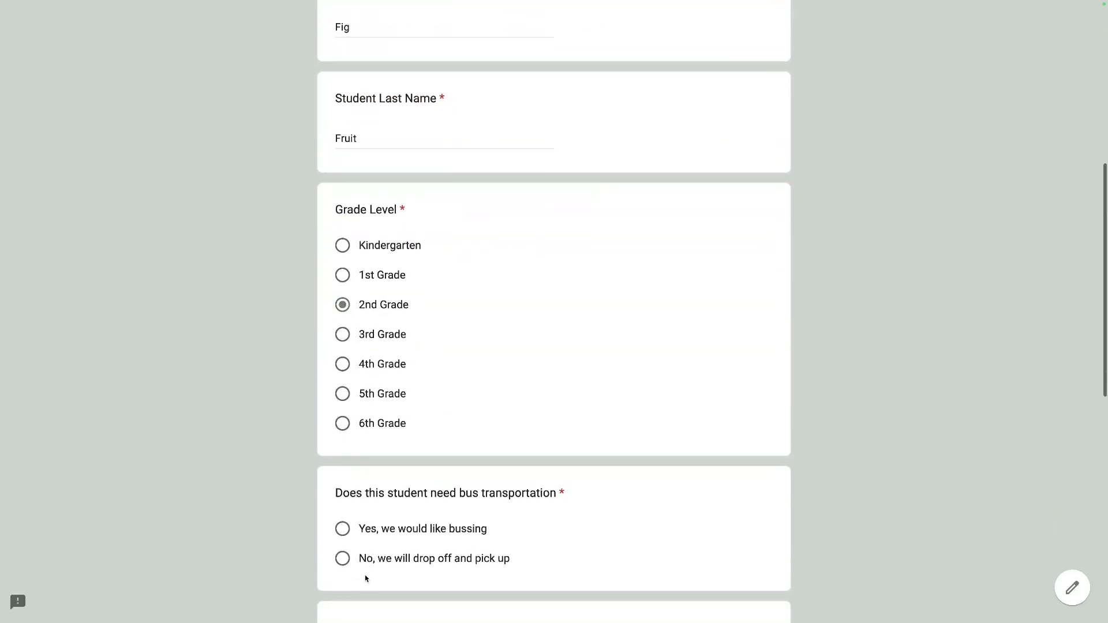
click(344, 529)
scroll(349, 529, down, 5)
click(348, 401)
scroll(358, 414, down, 5)
click(353, 356)
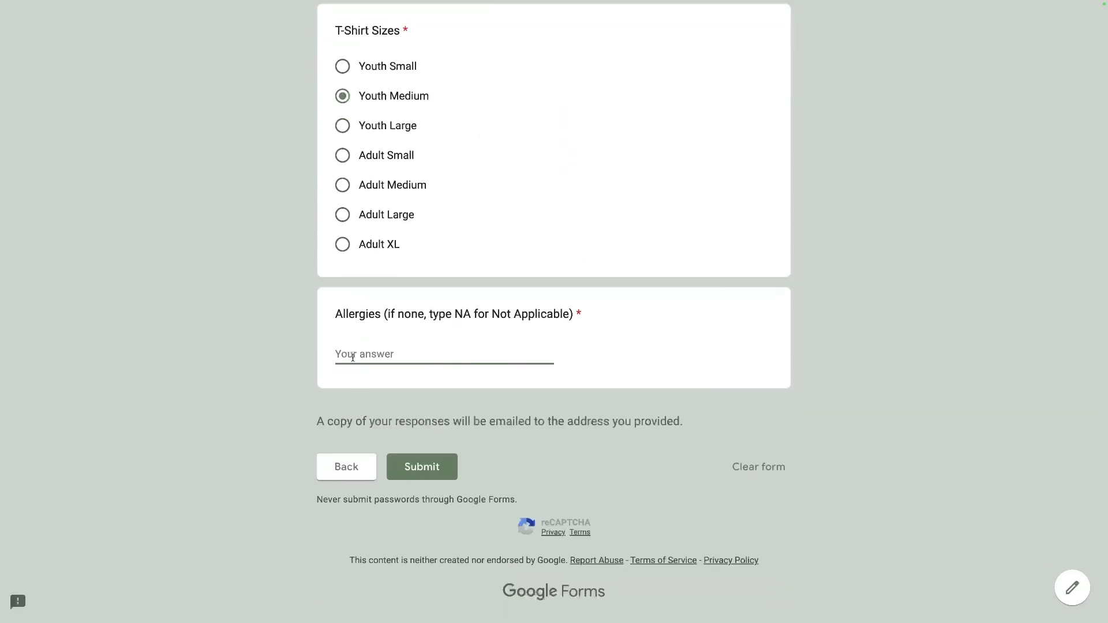
text(NA)
click(413, 466)
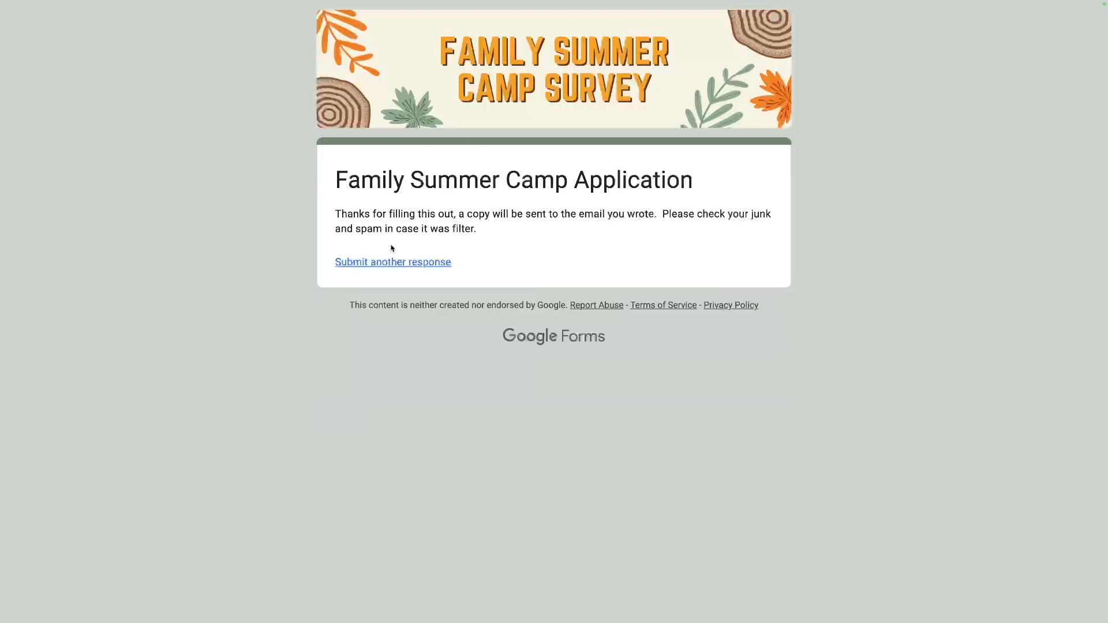
Start another form response, enter the respondent's email address and continue past the first page.
mouse_move(339, 219)
mouse_down()
mouse_move(518, 238)
mouse_move(337, 229)
mouse_move(324, 219)
mouse_up()
click(401, 217)
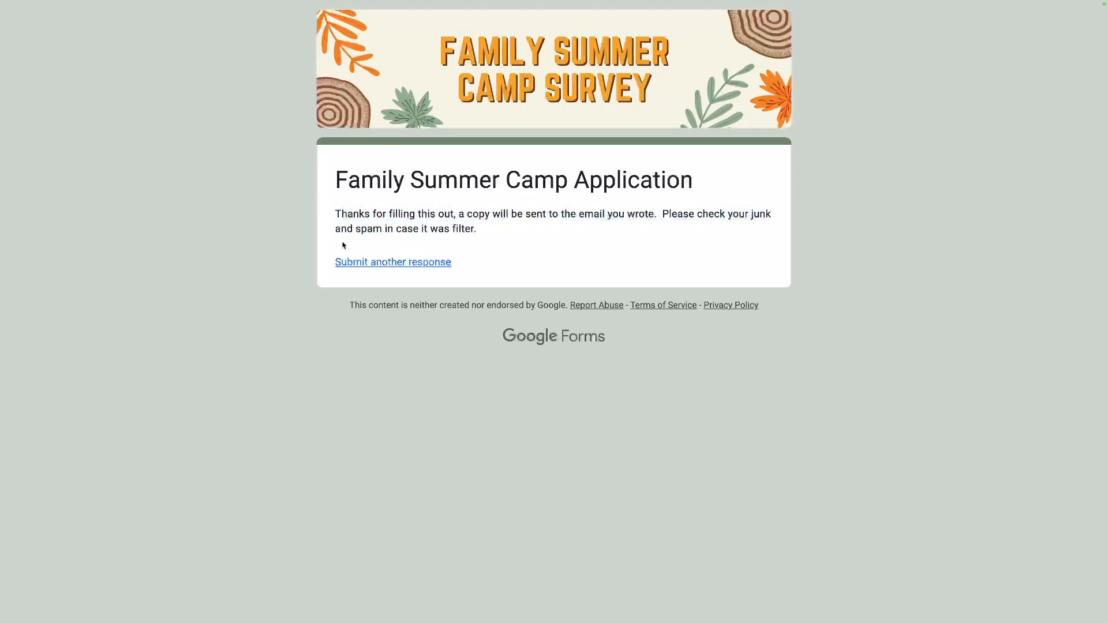
click(361, 266)
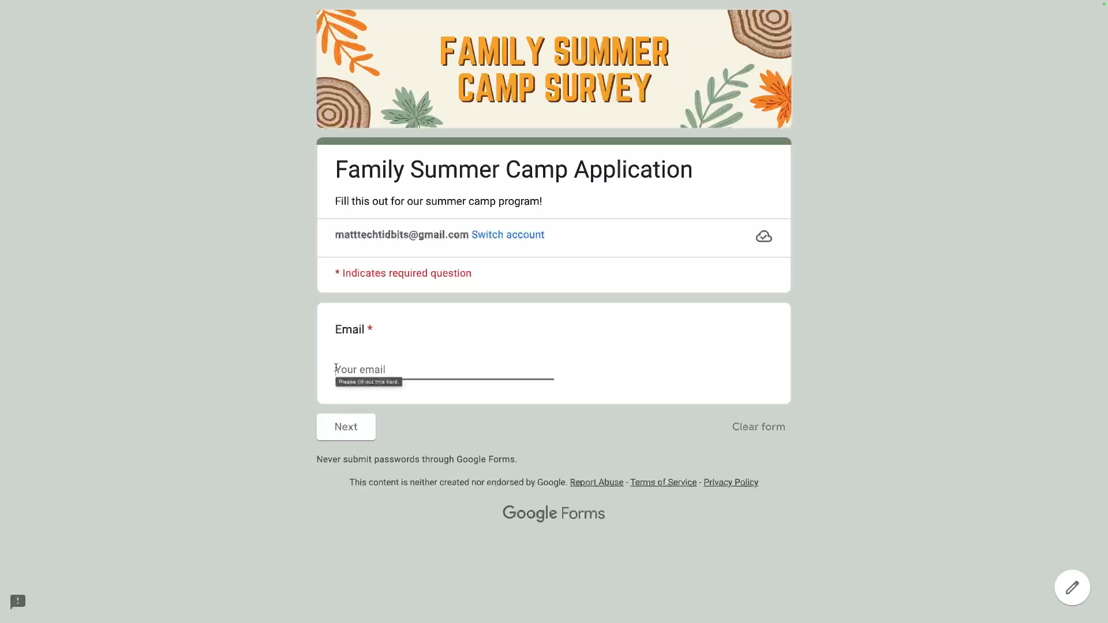
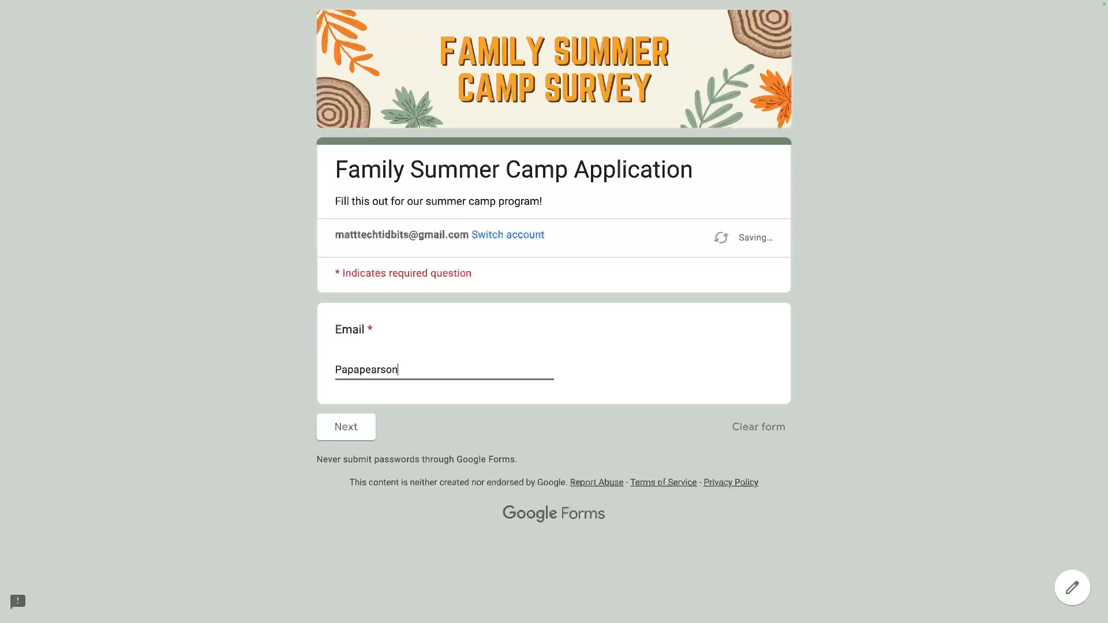
click(333, 426)
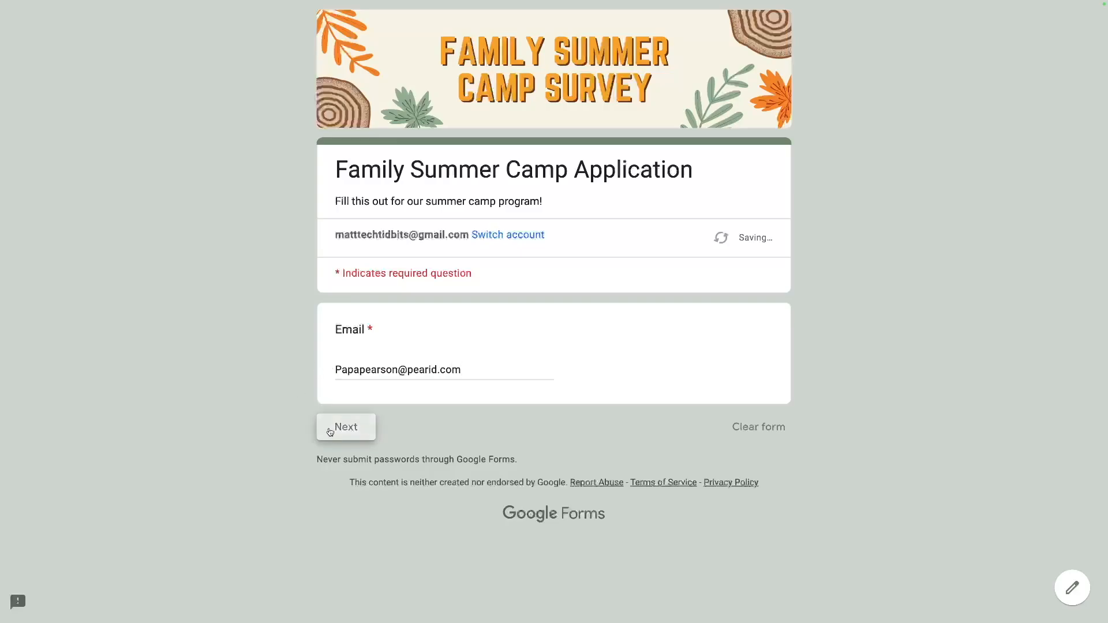
Enter the parent's first and last name.
click(341, 441)
text(Papa)
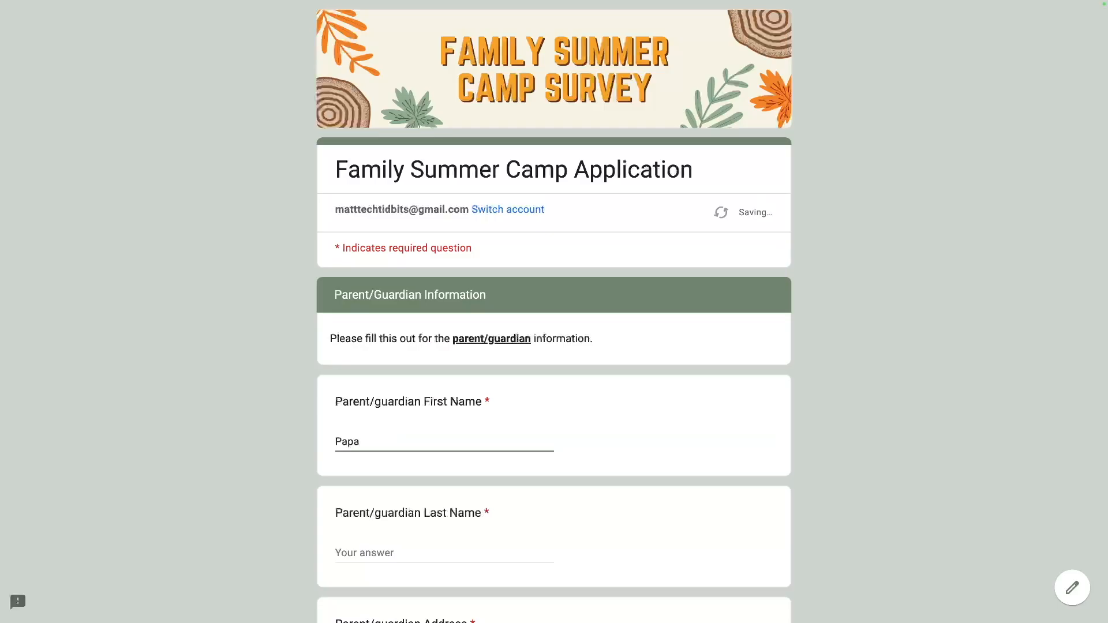
key(Tab)
text(Pearson)
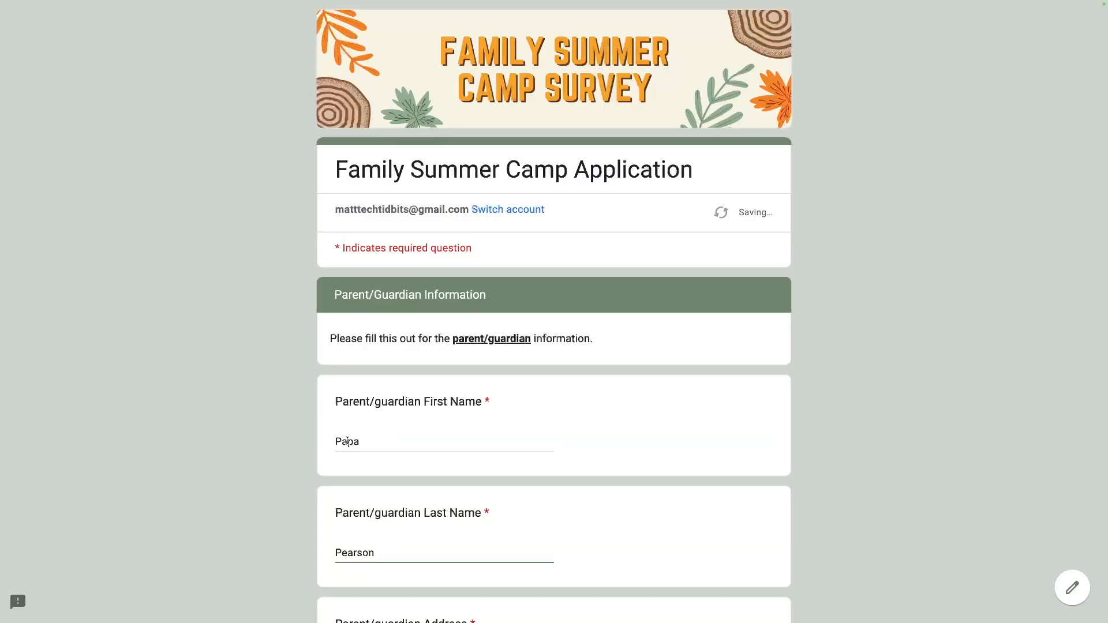
scroll(347, 441, down, 2)
Enter the parent's street address with a correct zip code.
click(349, 535)
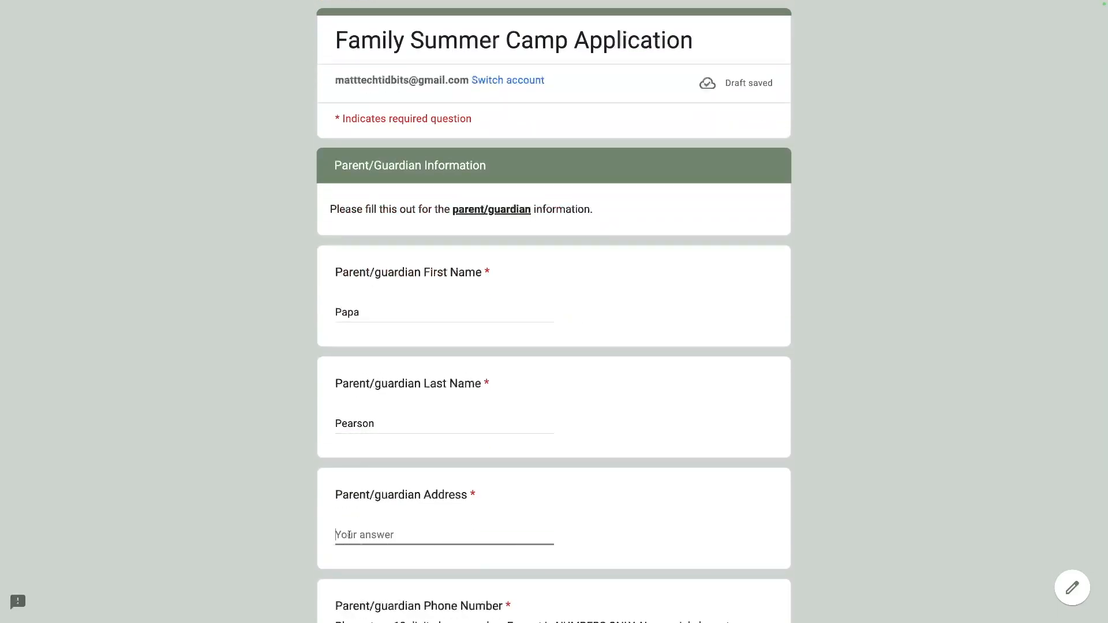
text(101 p)
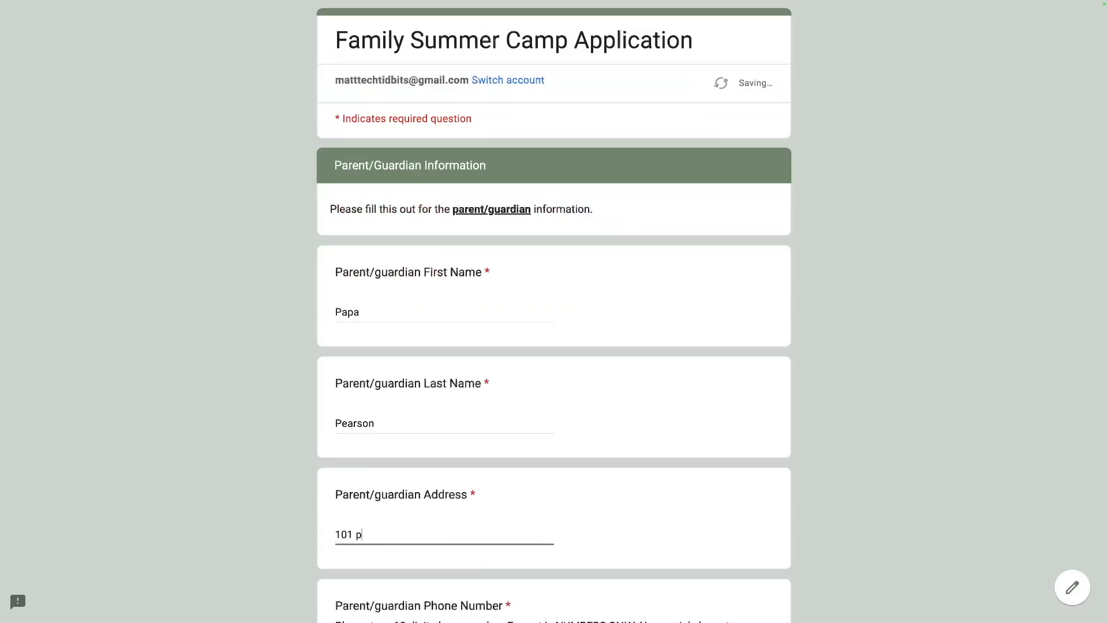
text(ear lane n pearis, us)
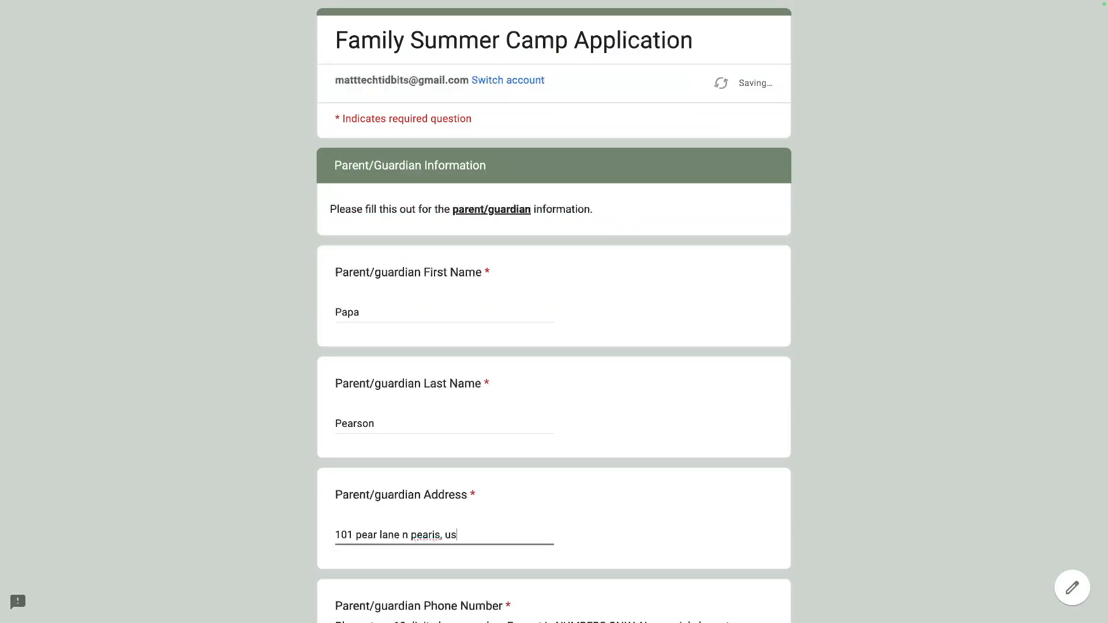
text(2)
key(BackSpace)
text(33)
key(BackSpace)
key(BackSpace)
text(22222)
scroll(439, 277, down, 4)
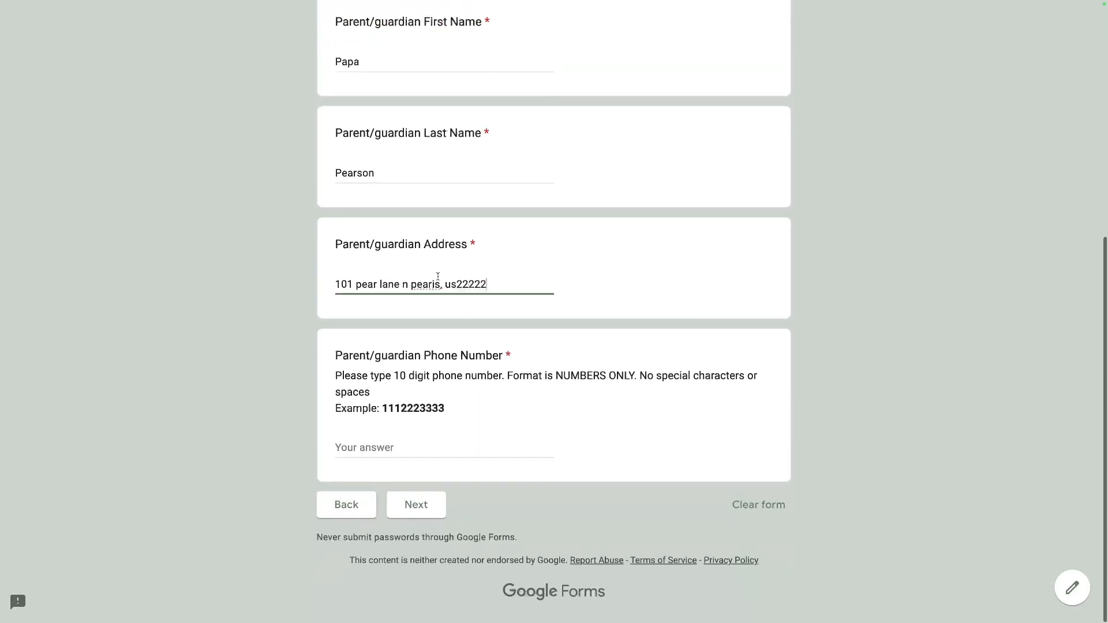
Enter the parent's ten-digit phone number and advance to the Student 1 page.
click(375, 447)
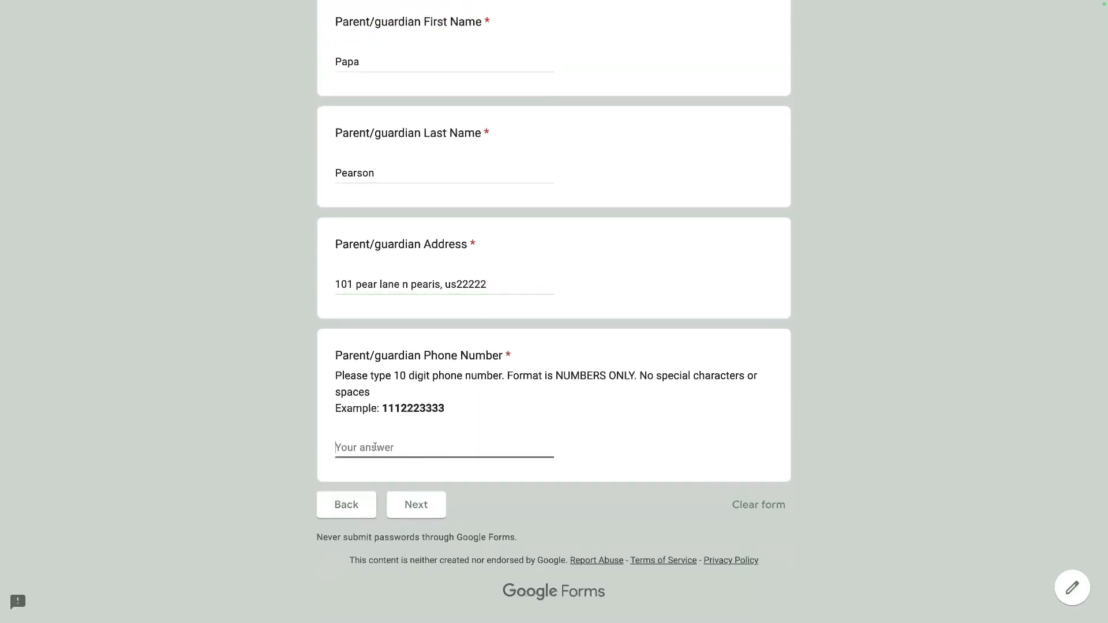
text(2223334444)
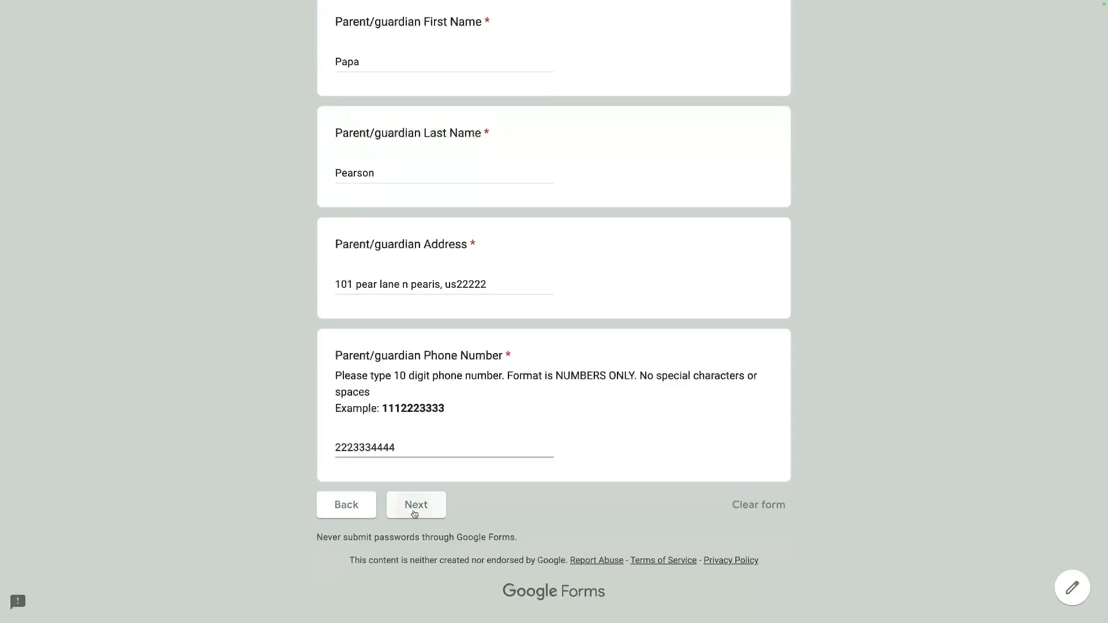
click(415, 508)
click(378, 459)
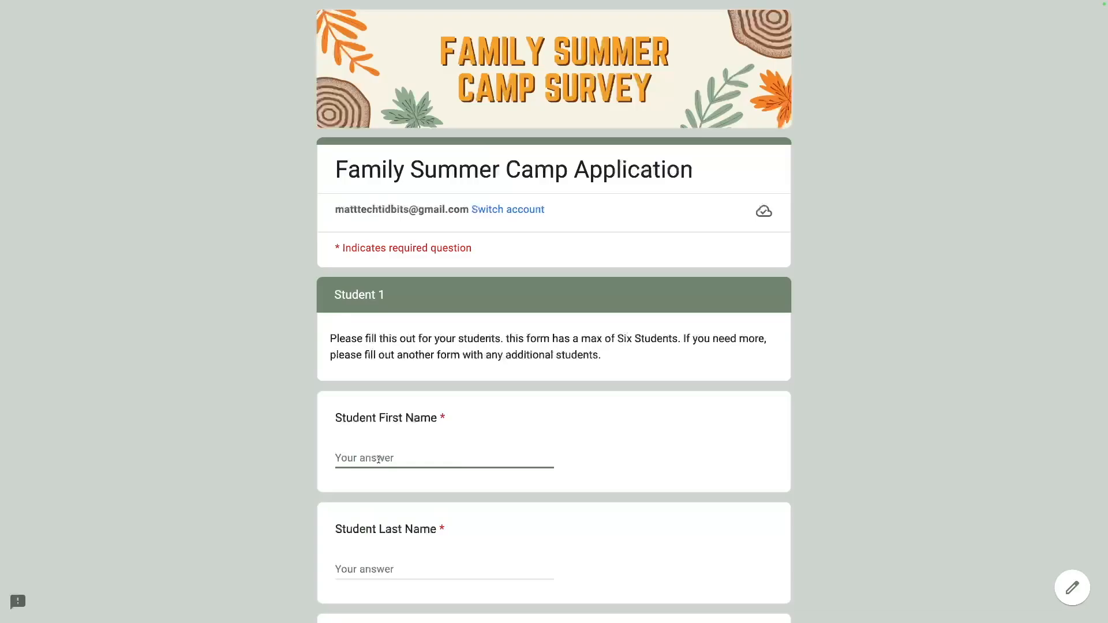
Enter the student's first name and last name.
text(Pear J)
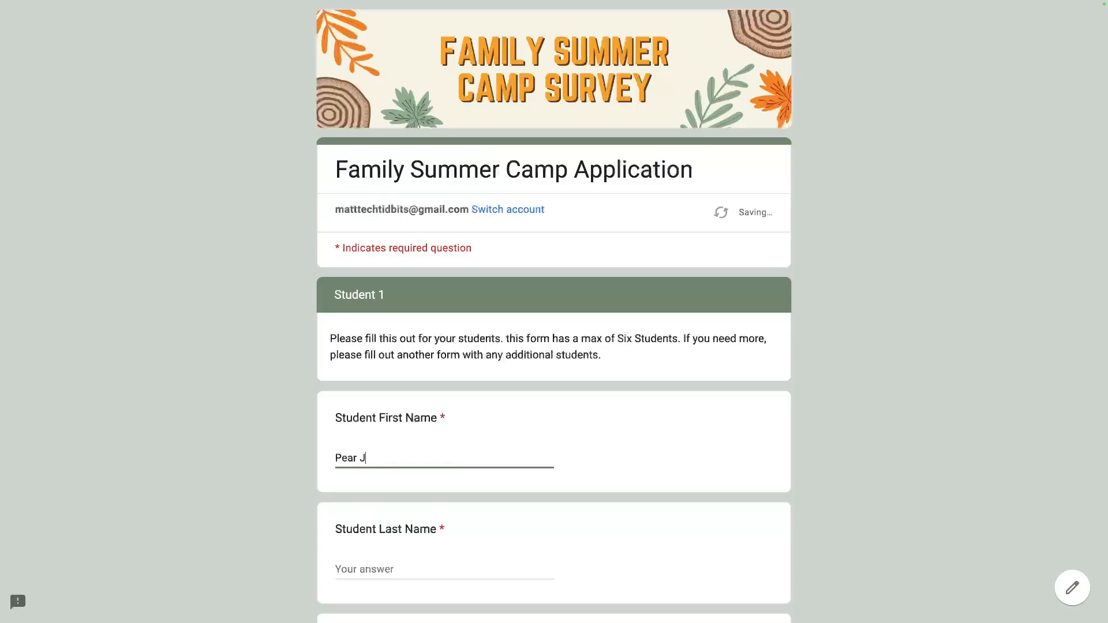
key(Tab)
text(Pearson)
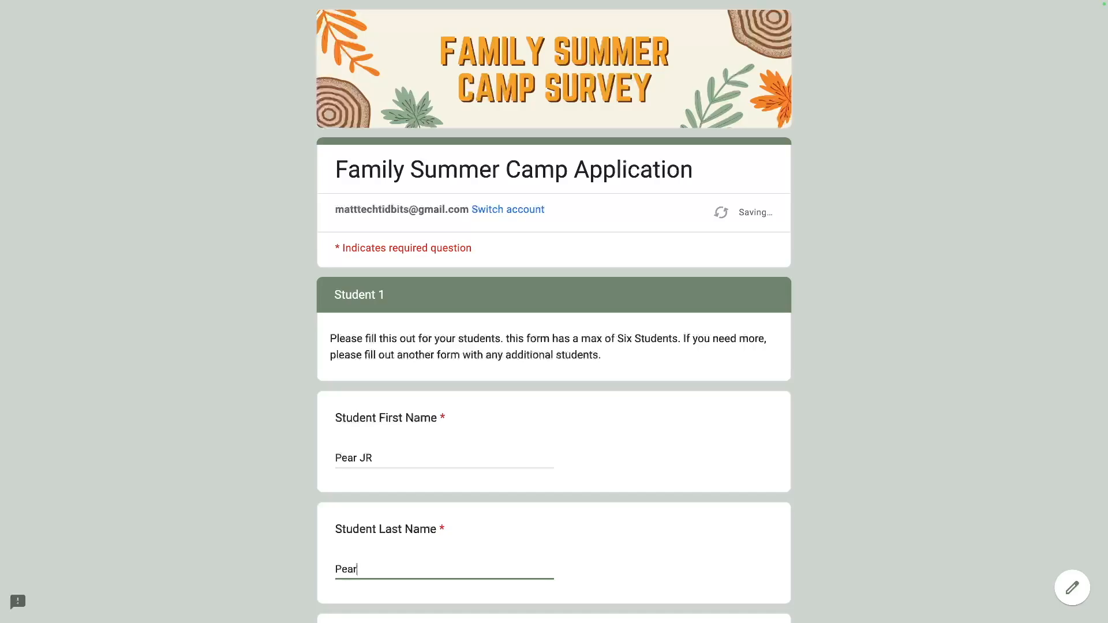
scroll(554, 311, down, 6)
Choose 2nd Grade, no bussing and Youth Medium, enter the Apples allergy, and select no more students.
click(354, 380)
scroll(354, 380, down, 3)
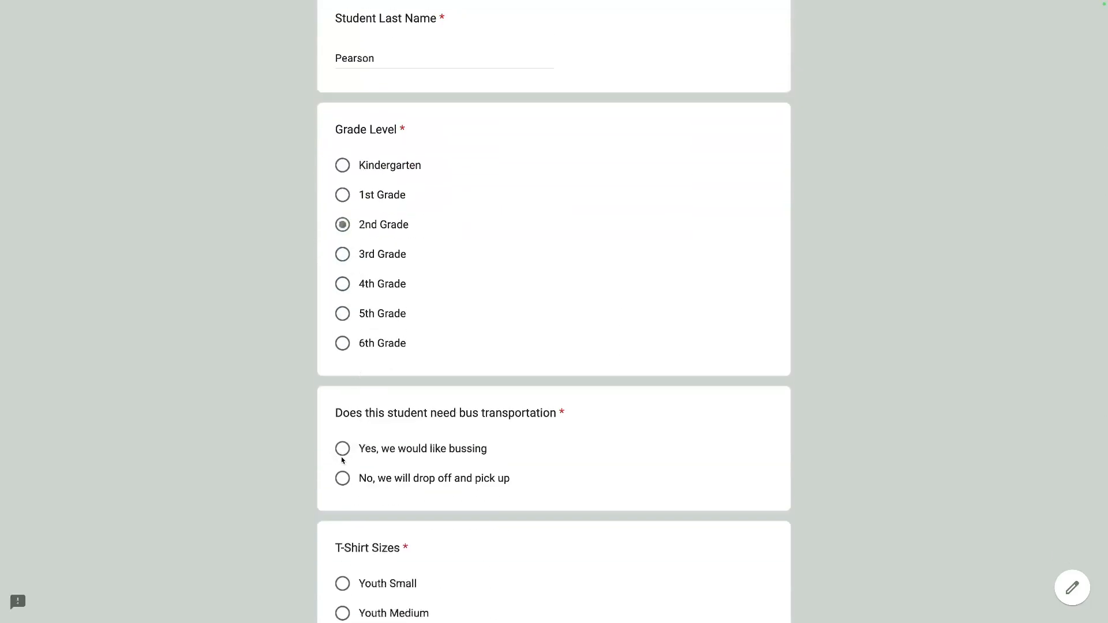
click(343, 478)
scroll(343, 488, down, 2)
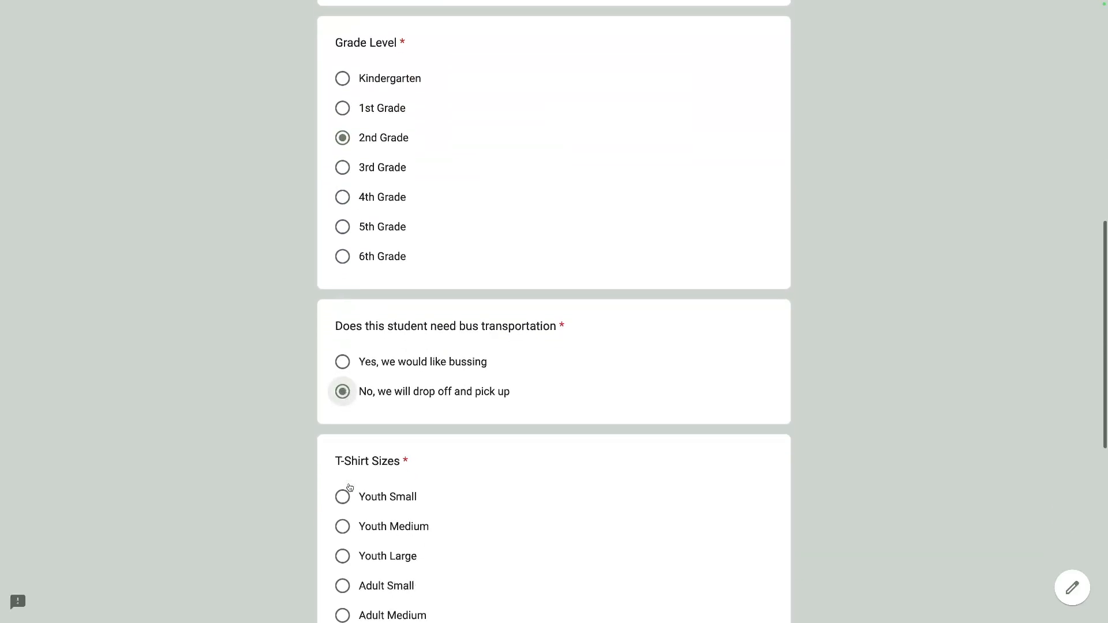
click(343, 525)
scroll(344, 508, down, 5)
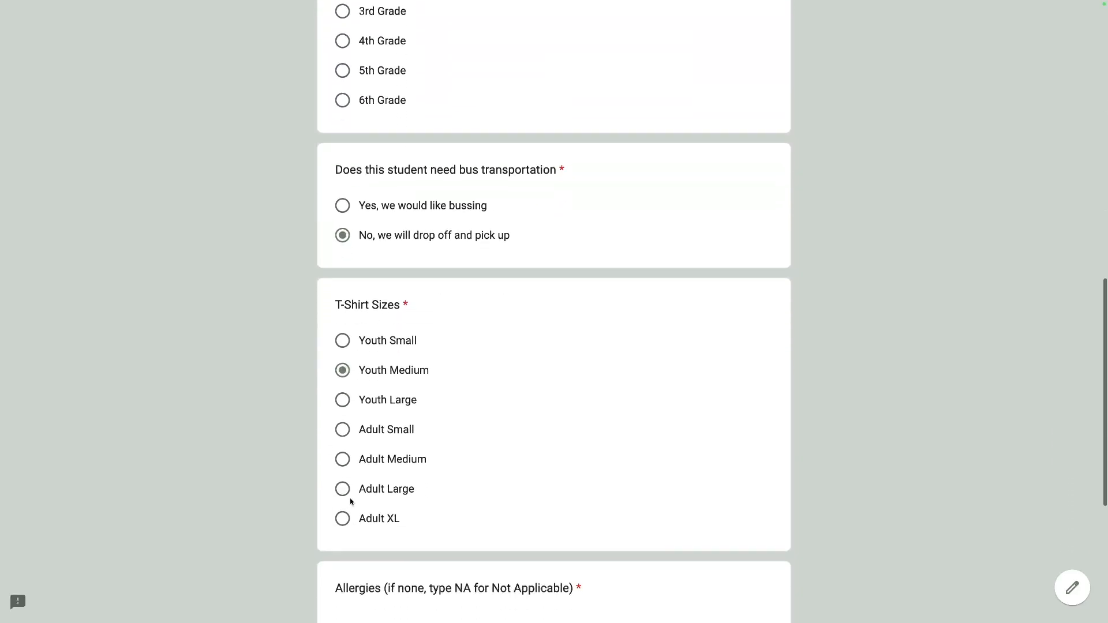
click(348, 478)
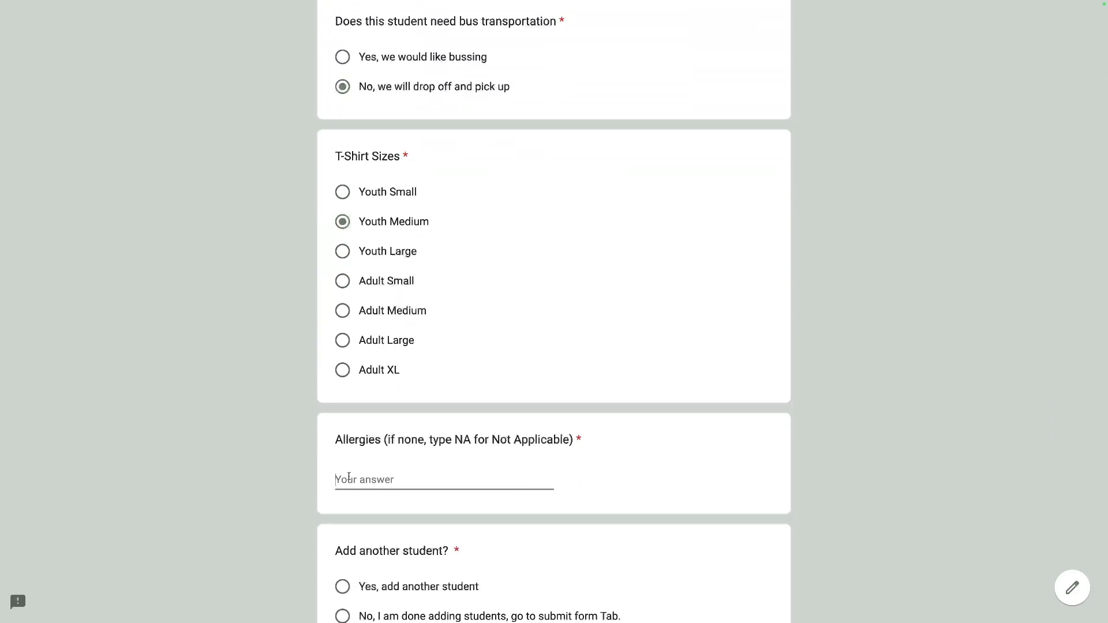
text(Apples)
scroll(341, 450, down, 3)
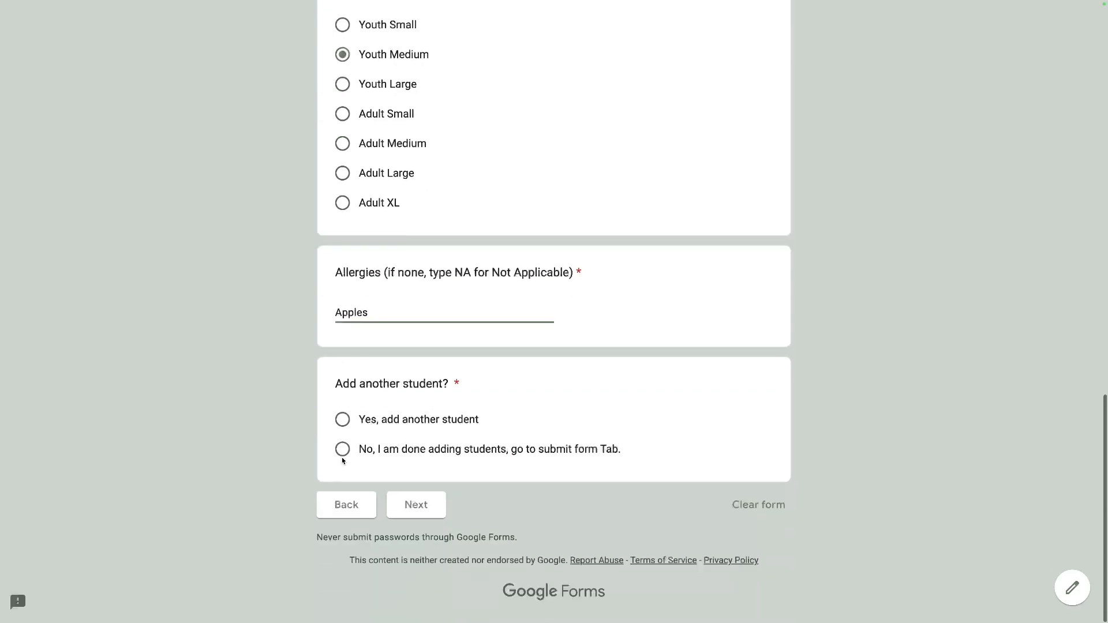
click(343, 449)
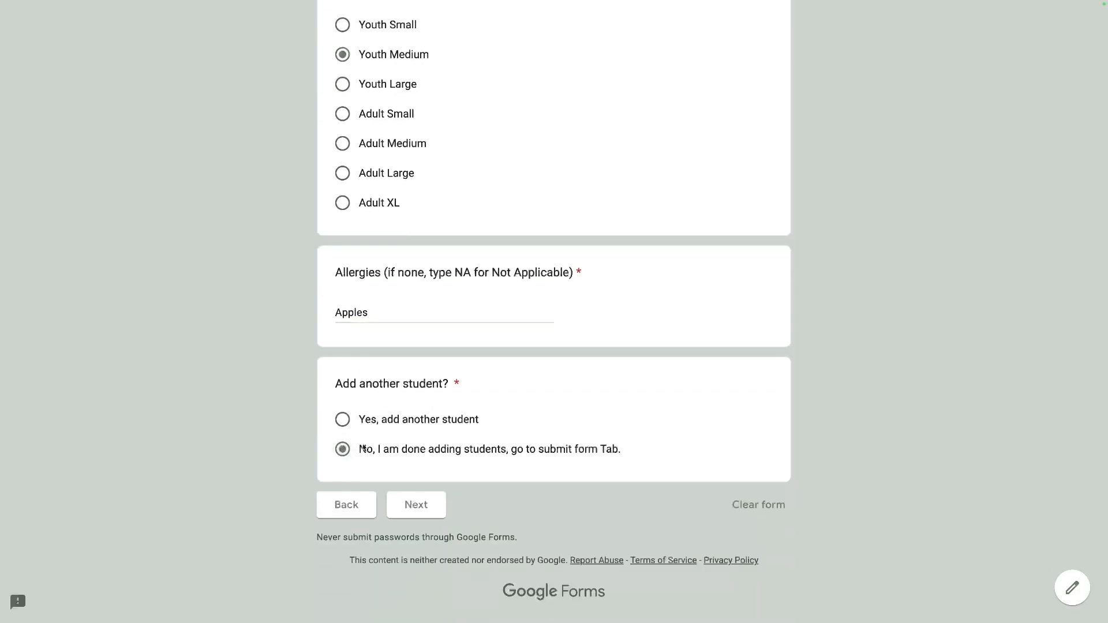
Go to the final page and submit the second application.
click(407, 508)
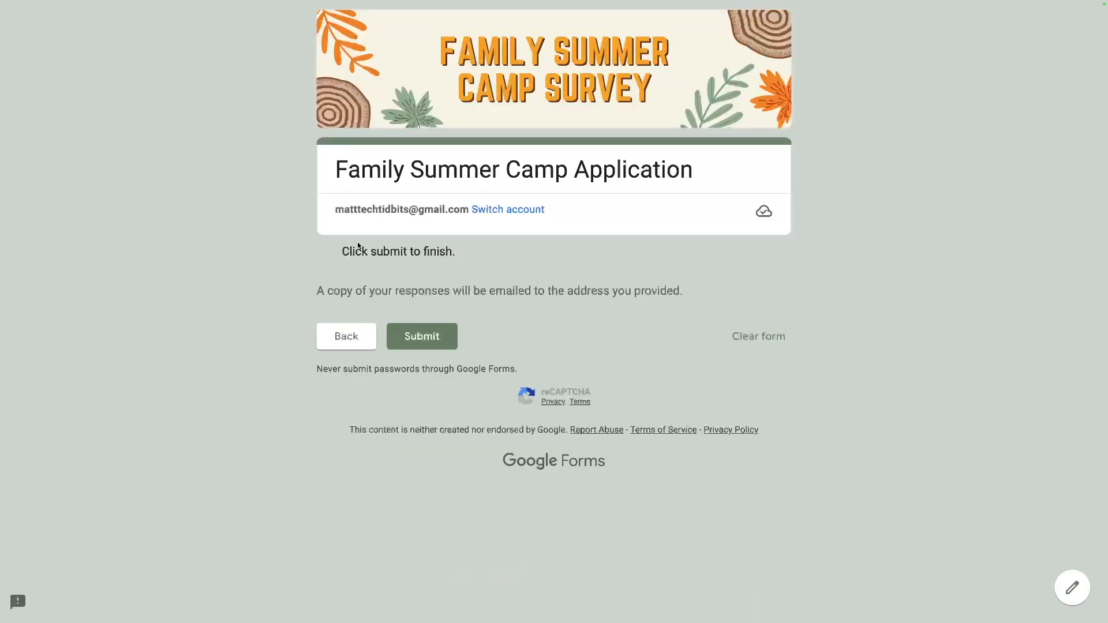
drag(337, 244, 708, 292)
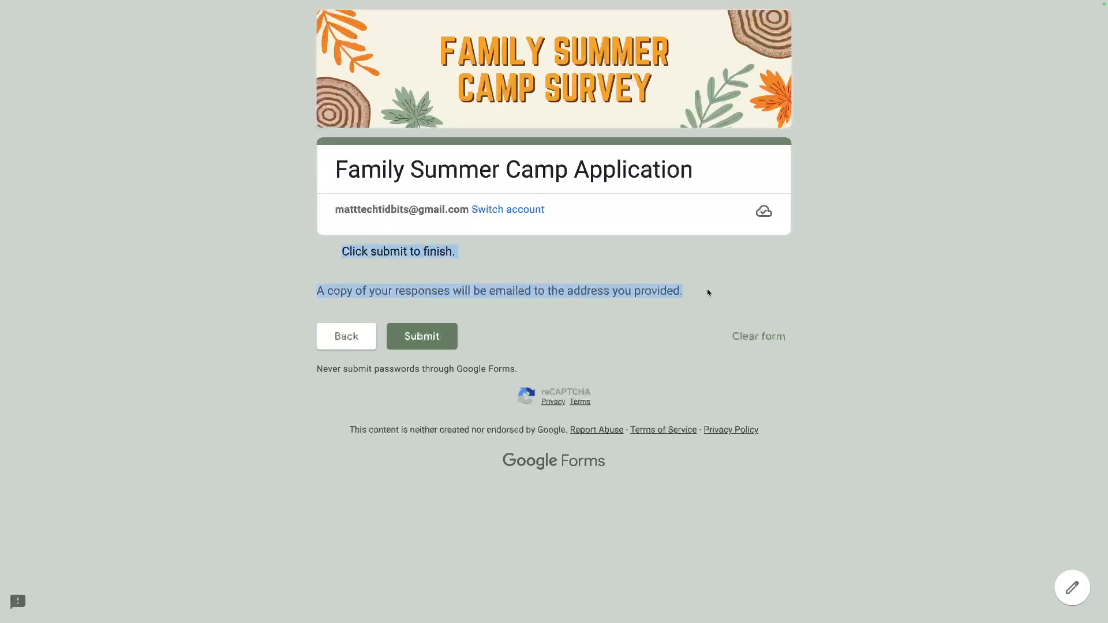
drag(310, 292, 670, 293)
click(422, 327)
Review the summary charts of the form's 2 responses.
drag(343, 211, 579, 255)
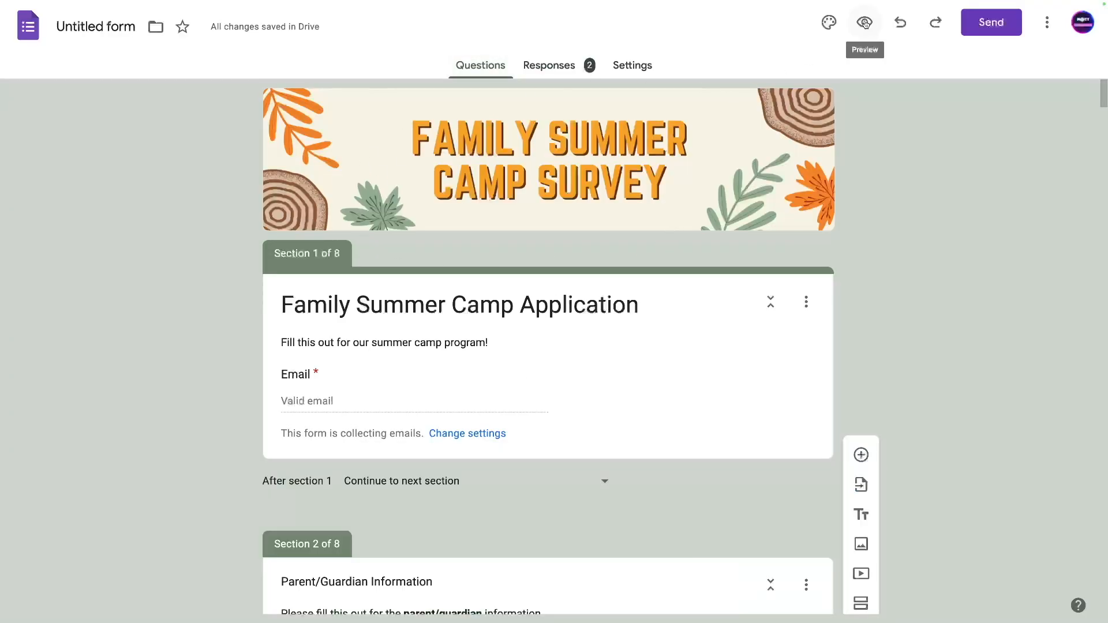
click(540, 73)
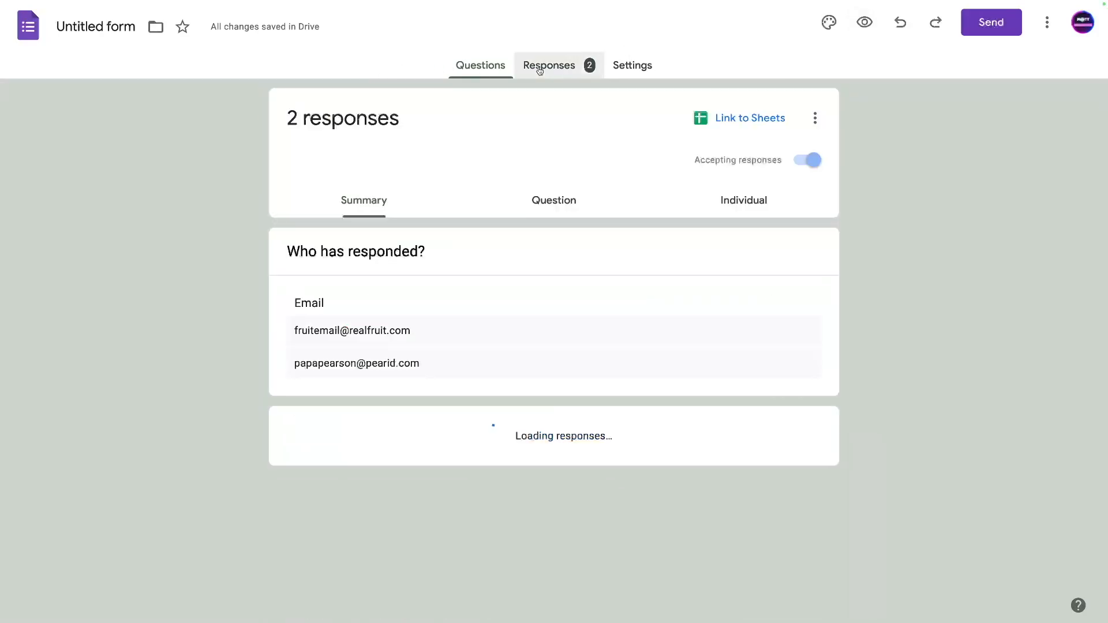
scroll(419, 278, down, 6)
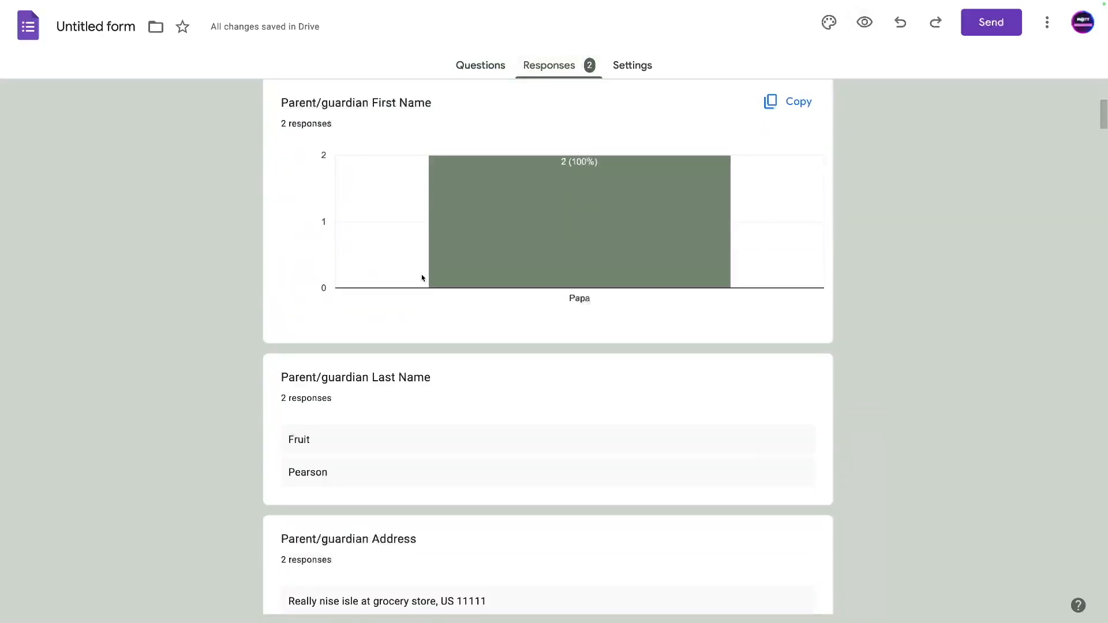
scroll(552, 234, down, 2)
scroll(571, 254, up, 3)
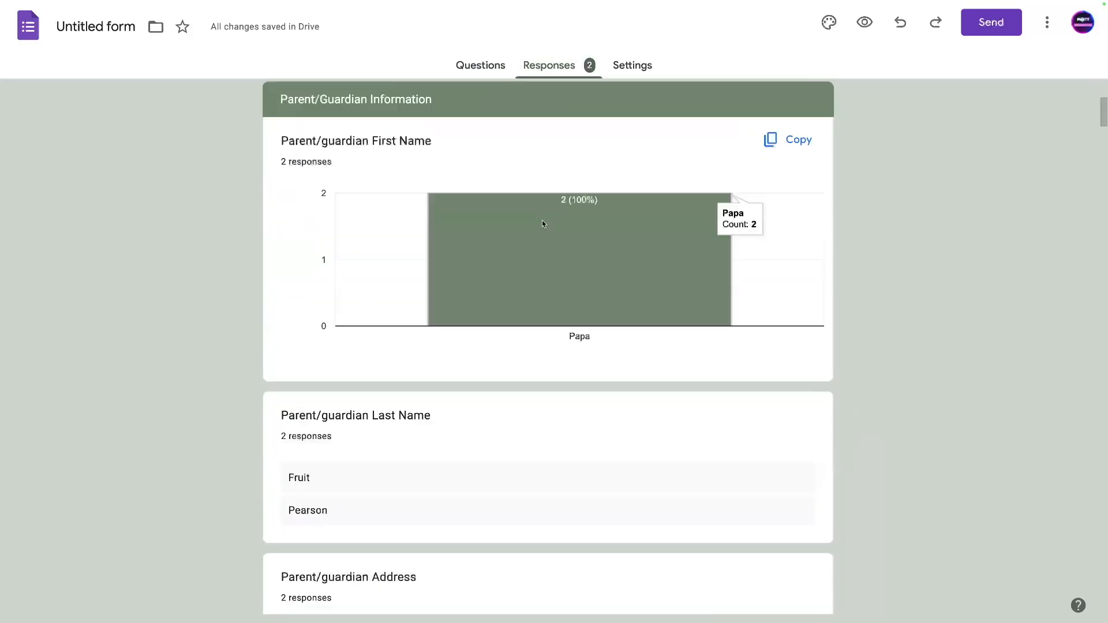
scroll(577, 268, down, 2)
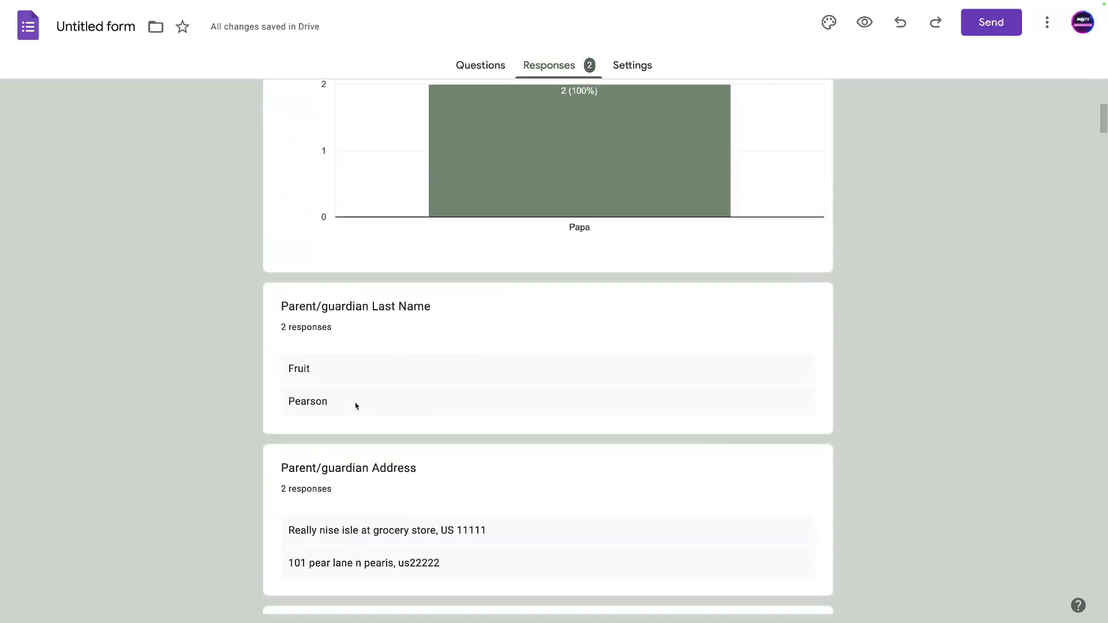
scroll(318, 427, down, 5)
scroll(546, 314, up, 12)
scroll(443, 312, down, 20)
scroll(441, 313, up, 1)
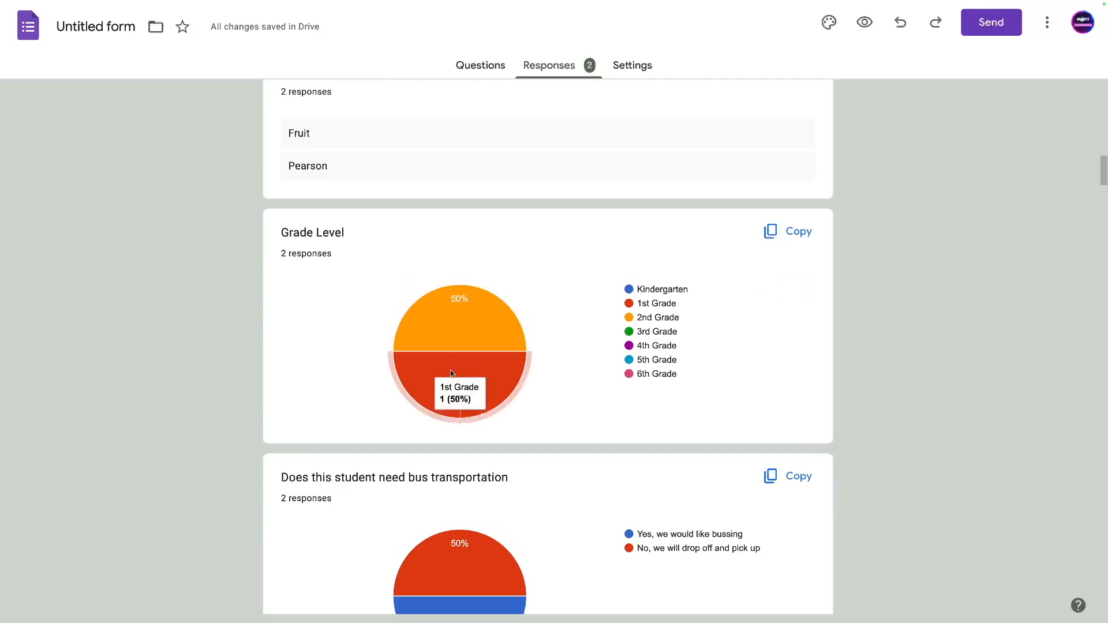
scroll(400, 392, up, 2)
scroll(399, 393, up, 2)
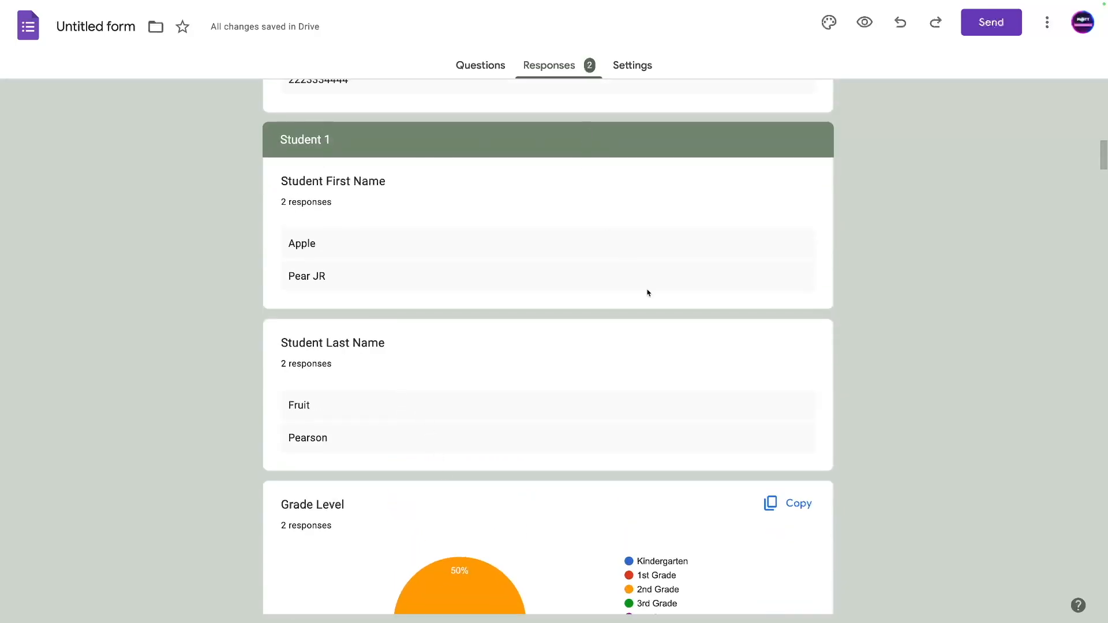
scroll(648, 293, down, 20)
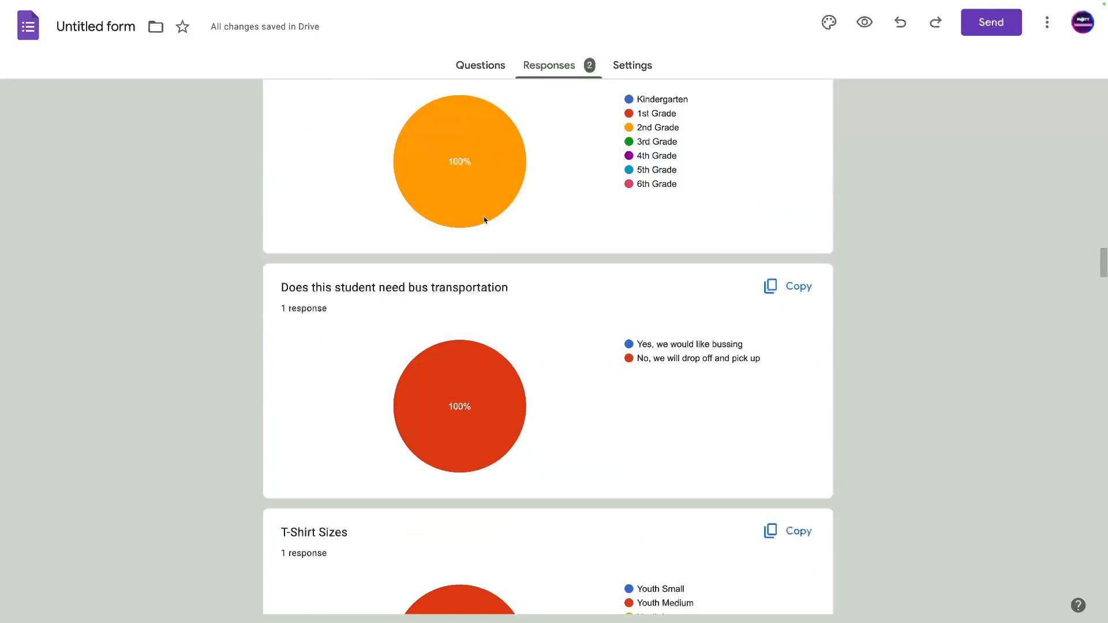
scroll(462, 306, up, 3)
scroll(500, 406, down, 2)
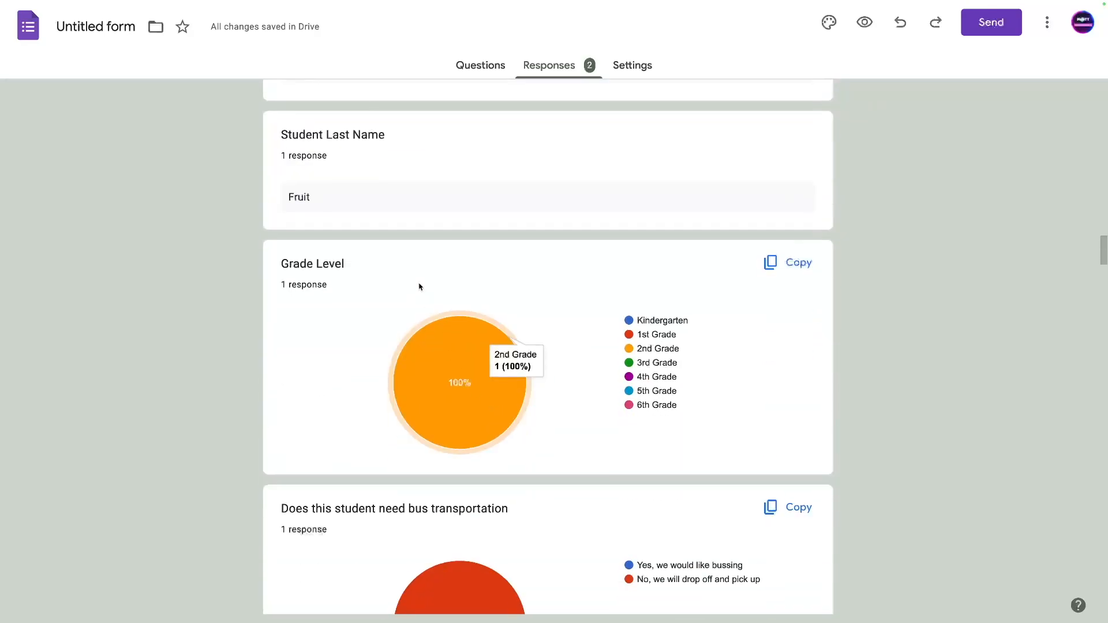
scroll(420, 287, up, 7)
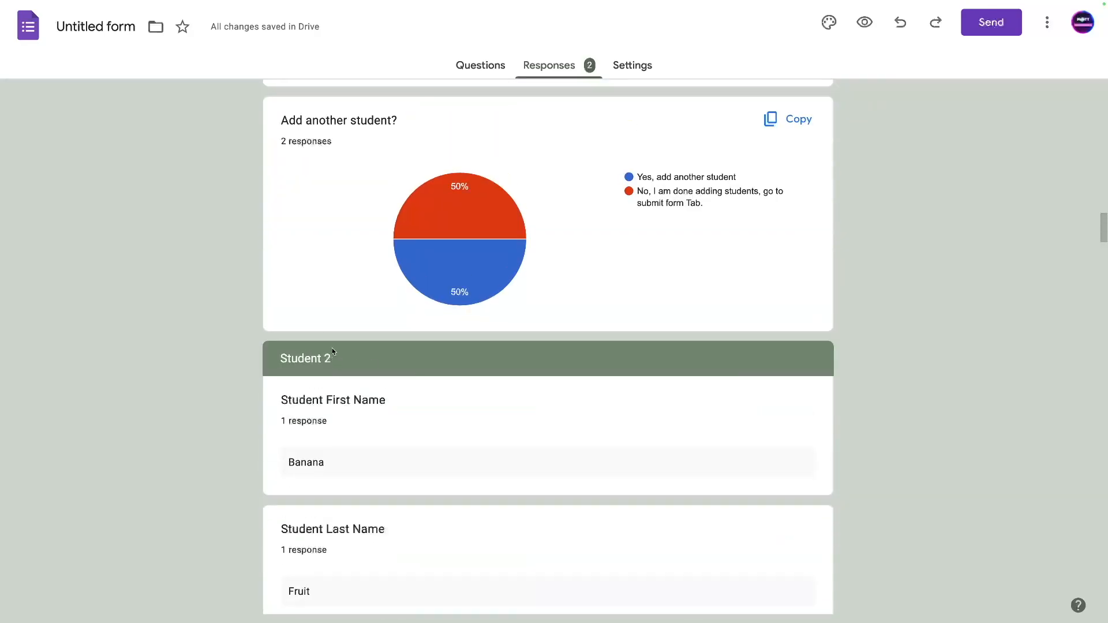
Open the Link to Sheets dialog for choosing a response destination.
scroll(321, 378, up, 15)
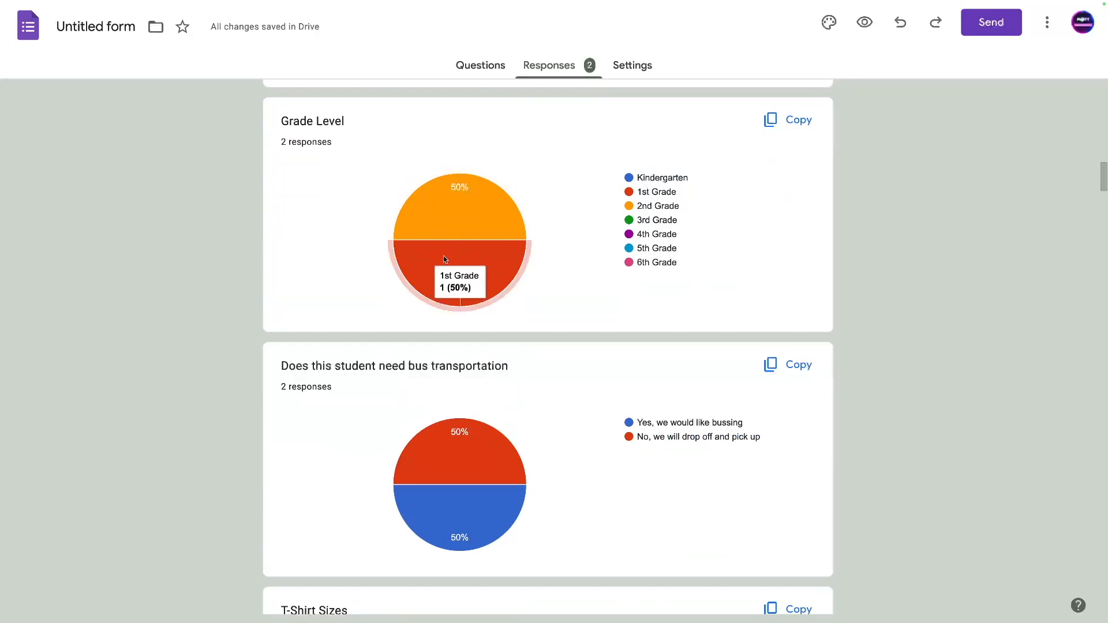
scroll(450, 339, down, 6)
scroll(450, 260, up, 2)
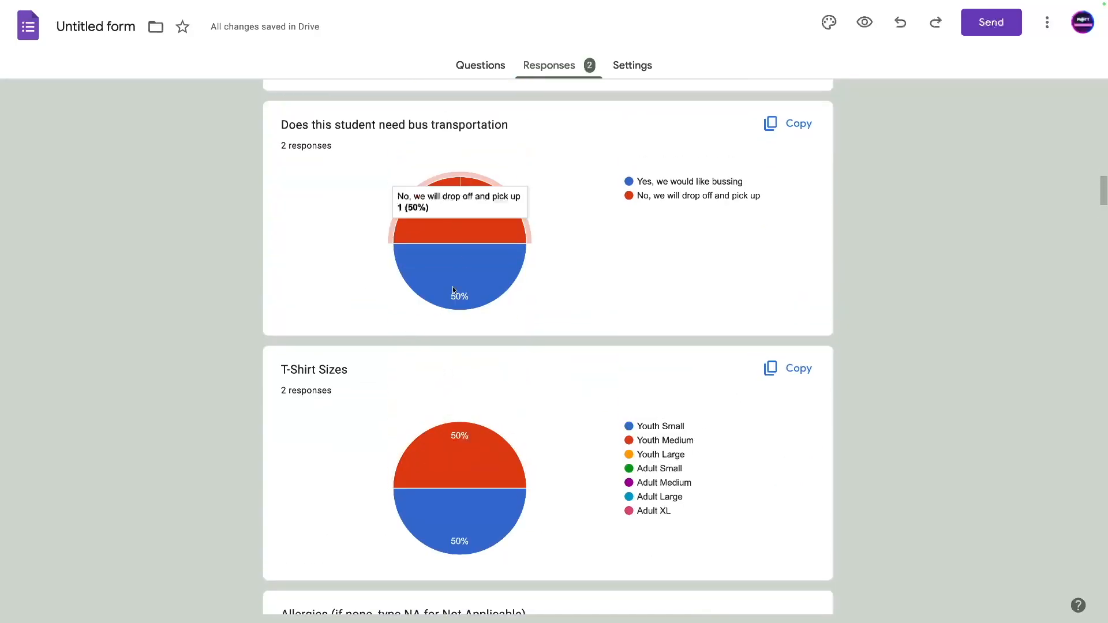
scroll(747, 218, up, 20)
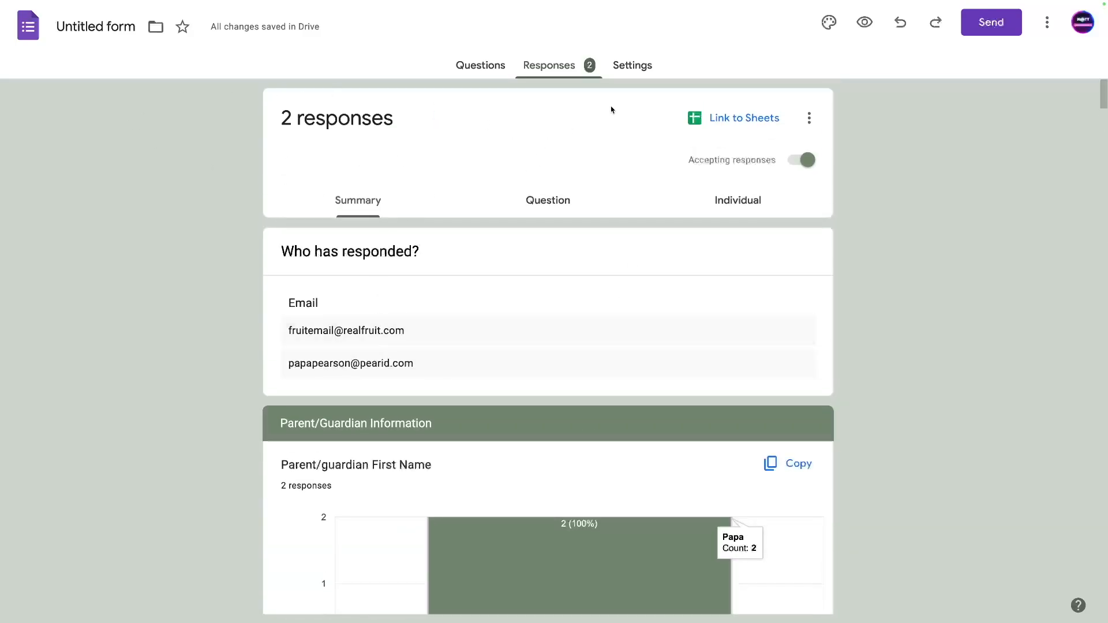
click(721, 119)
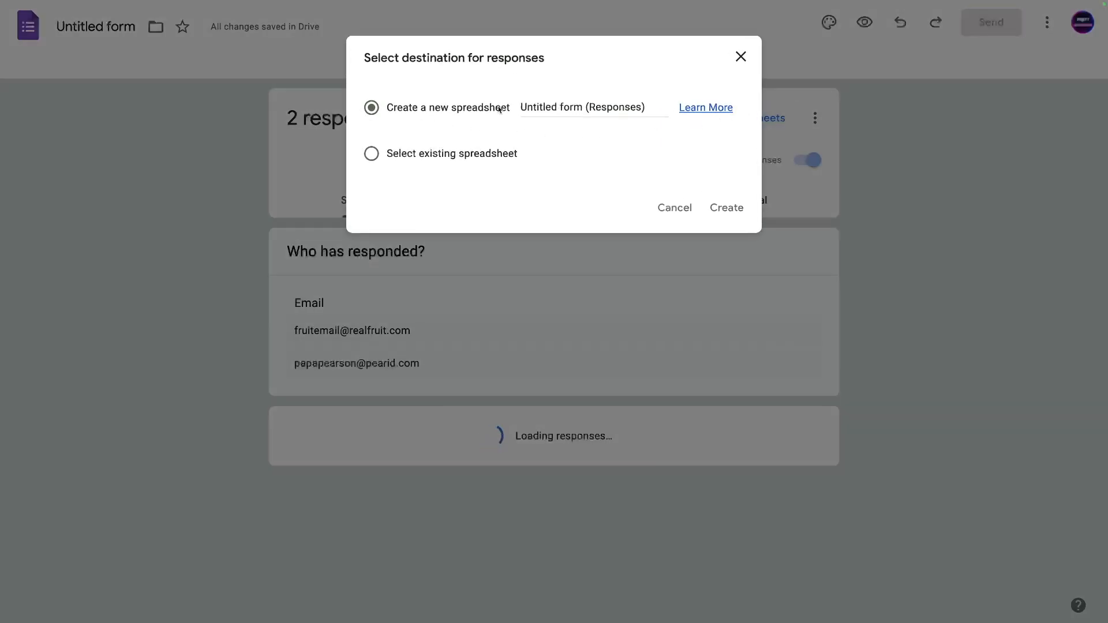
Dismiss the destination dialog and check the form's title in the question editor.
click(671, 206)
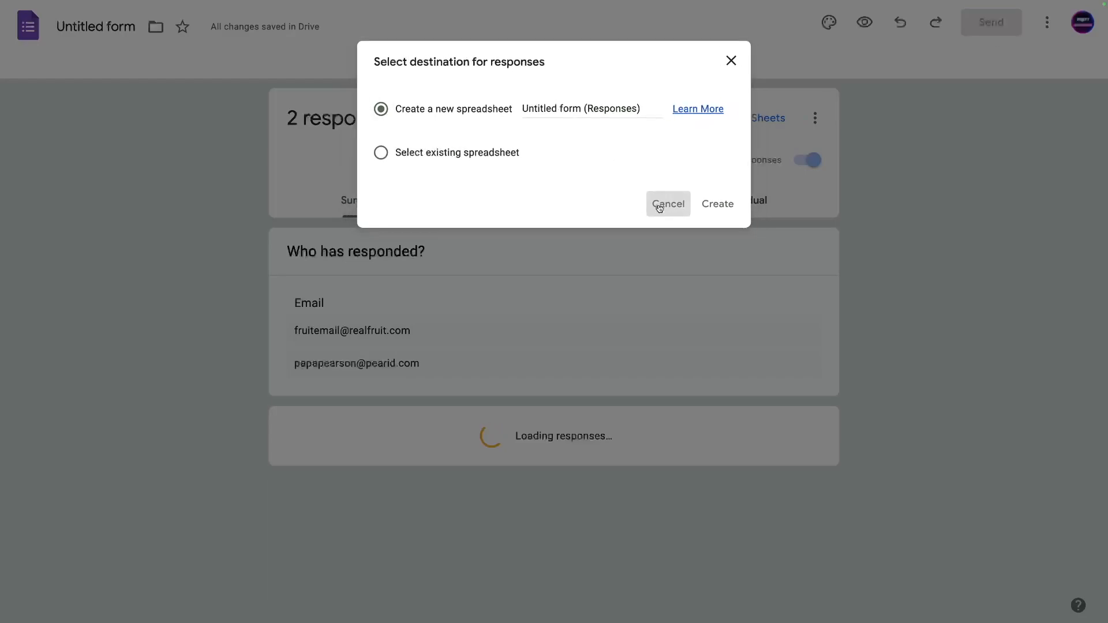
click(83, 28)
click(87, 217)
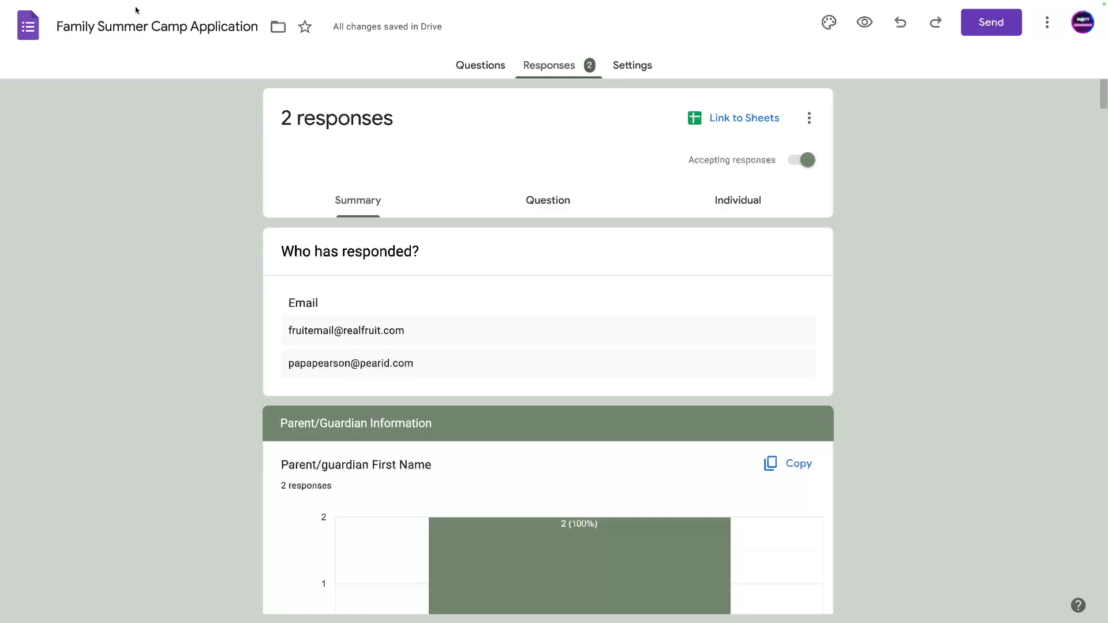
click(462, 74)
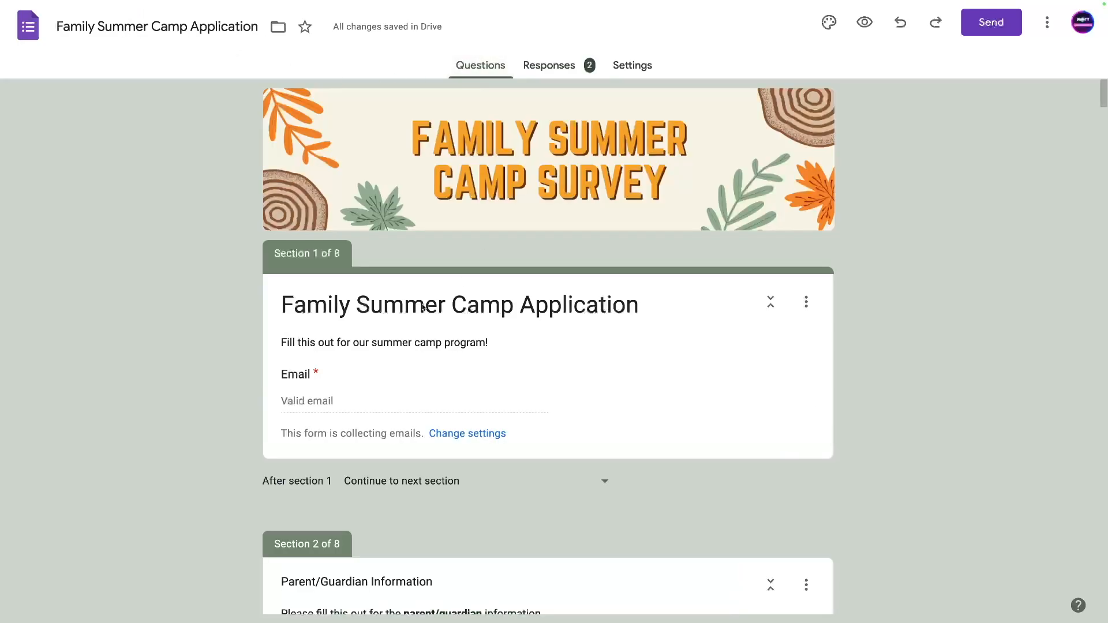
click(341, 307)
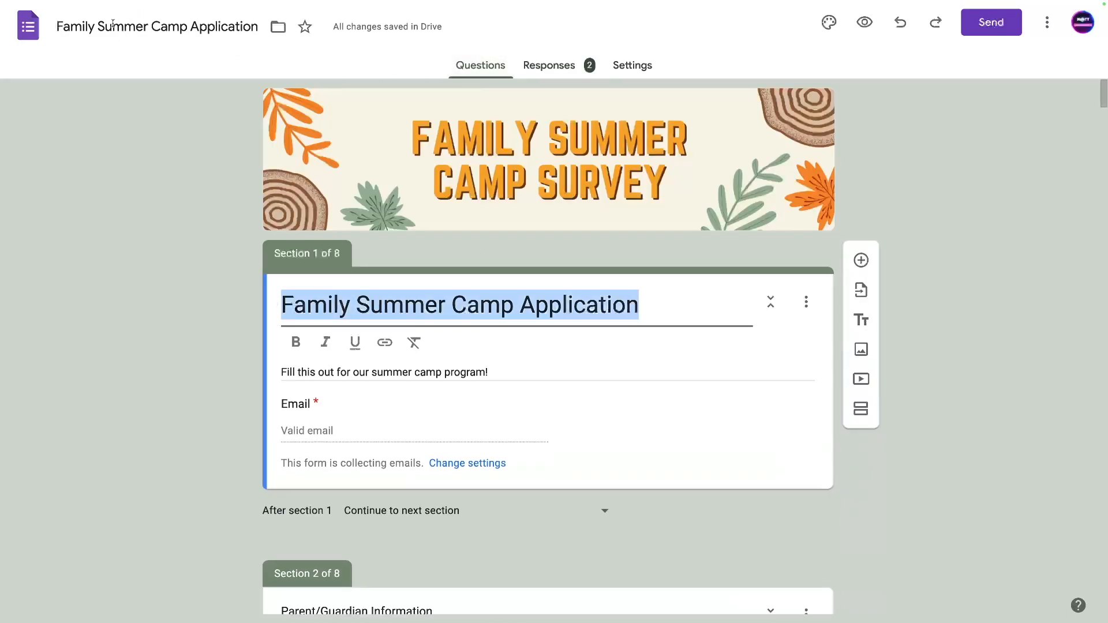
Create a linked spreadsheet named 'Family Summer Camp Application (Responses)'.
click(569, 70)
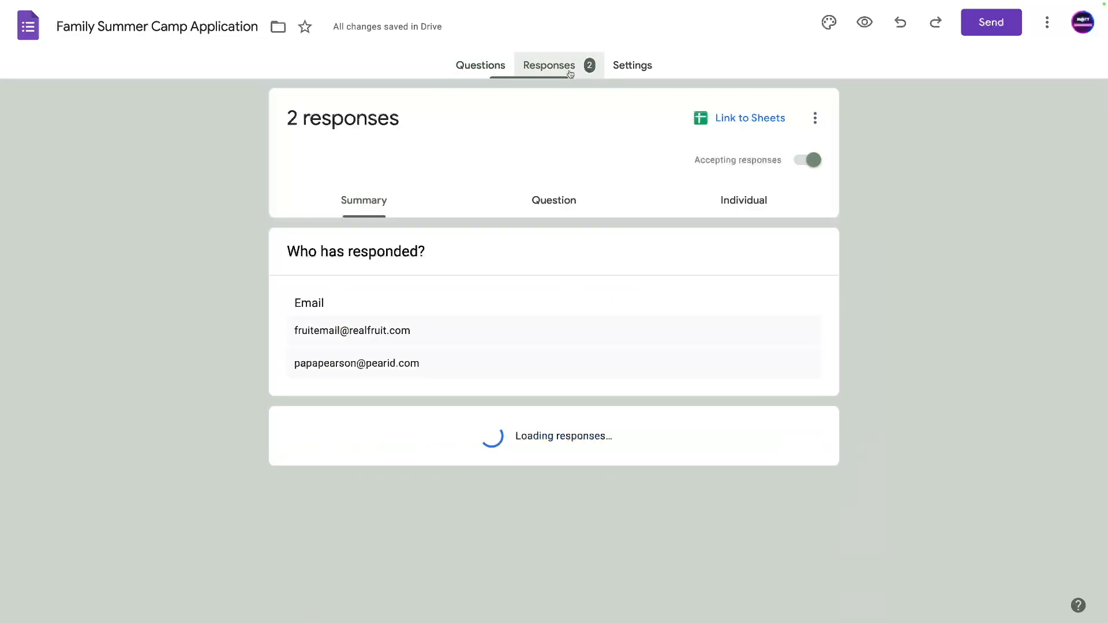
click(742, 117)
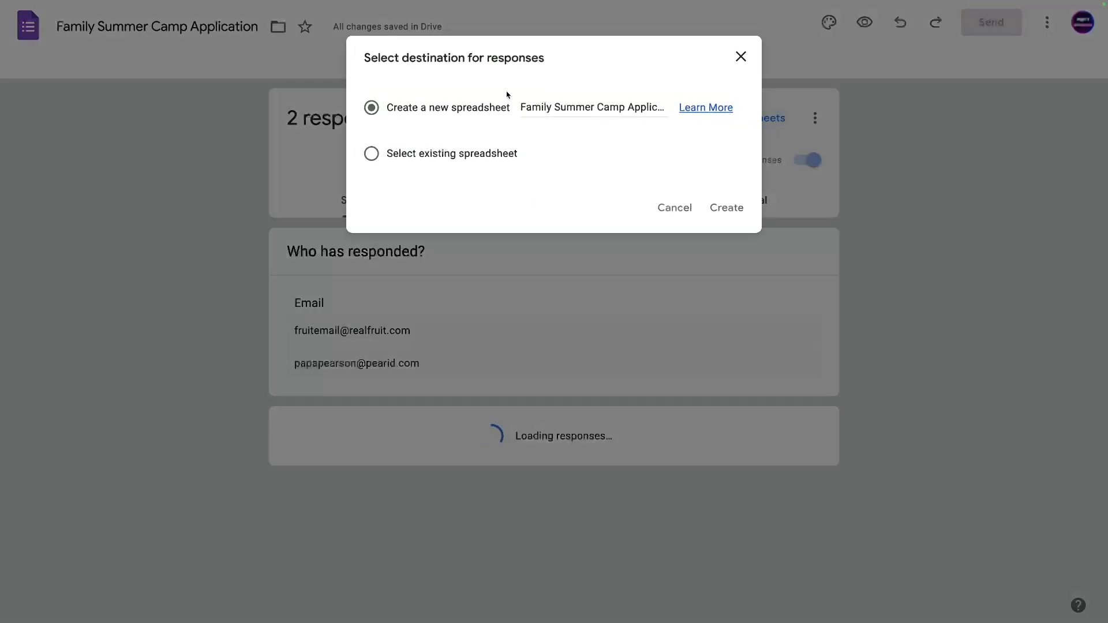
drag(522, 107, 669, 107)
click(592, 107)
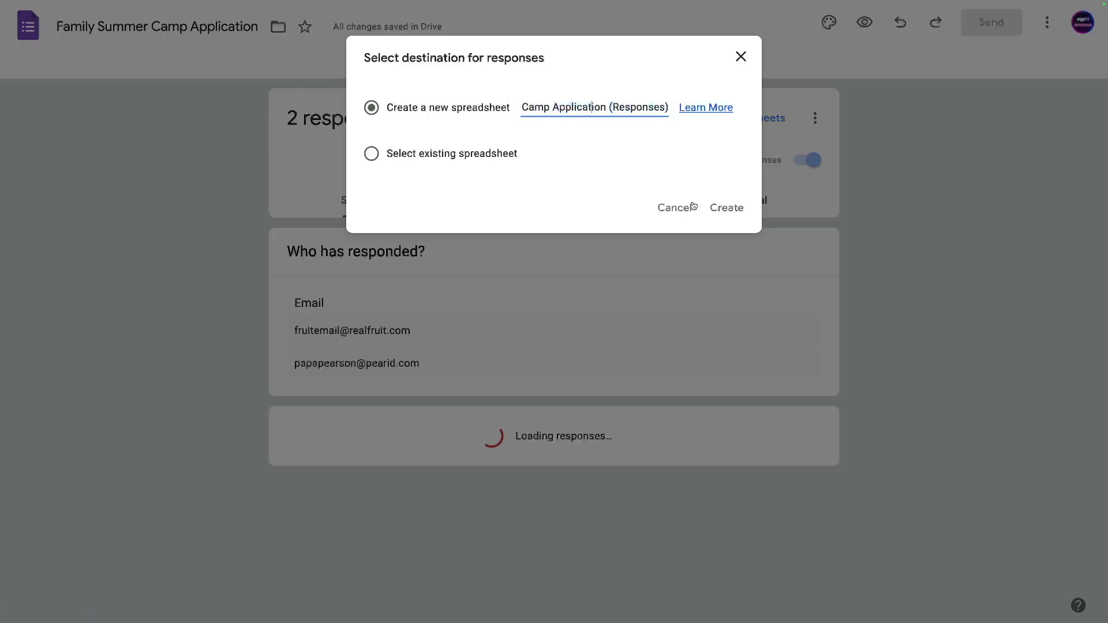
click(726, 207)
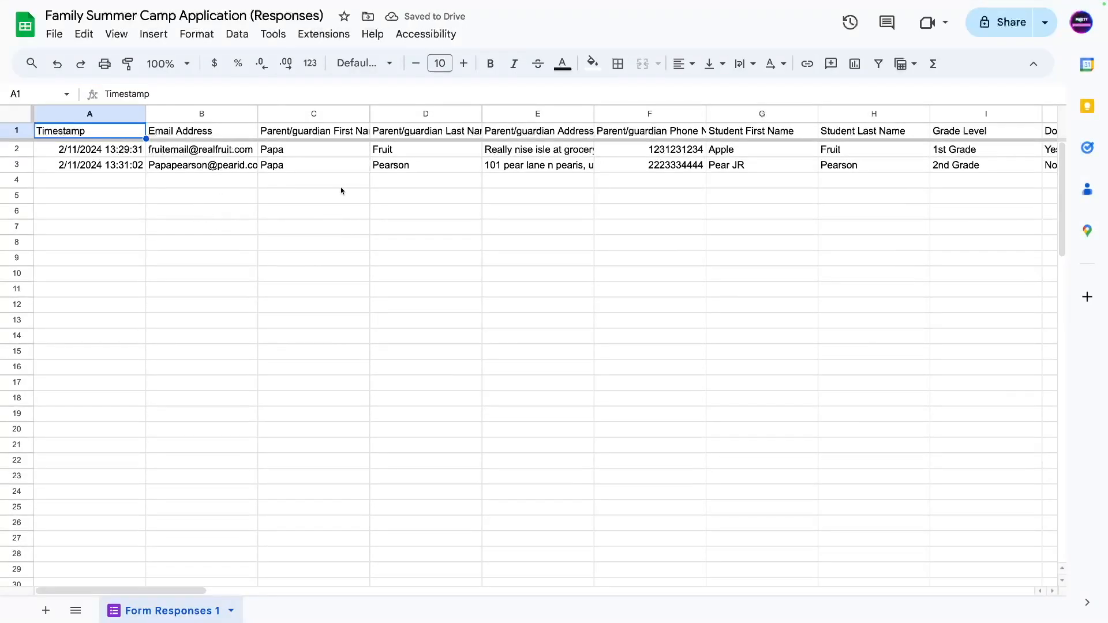
click(204, 195)
click(141, 216)
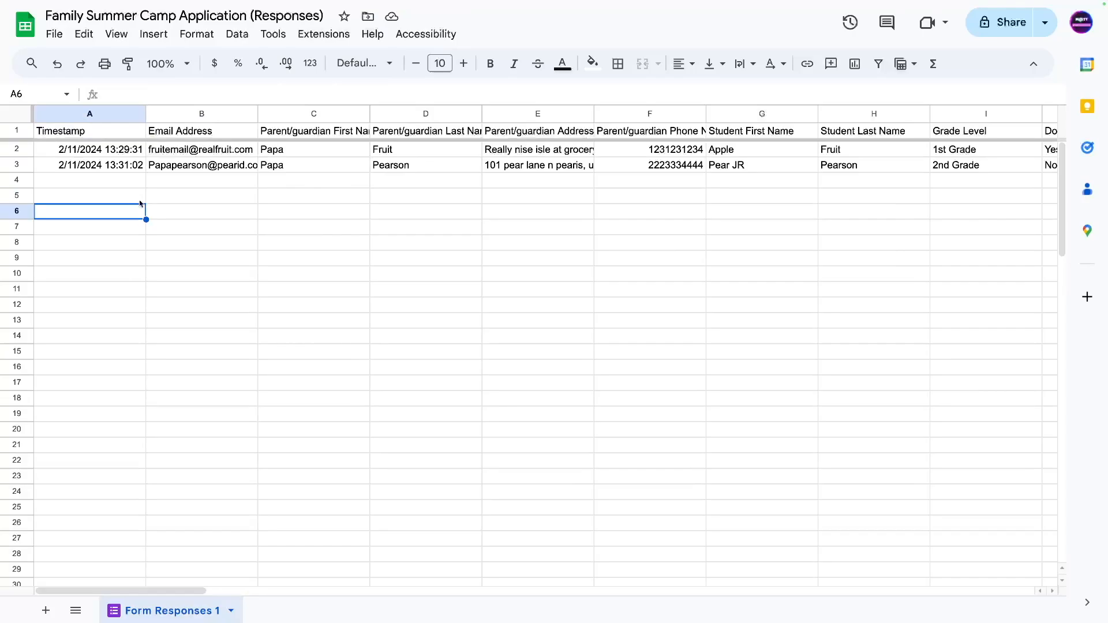
click(83, 155)
key(Down)
key(Down)
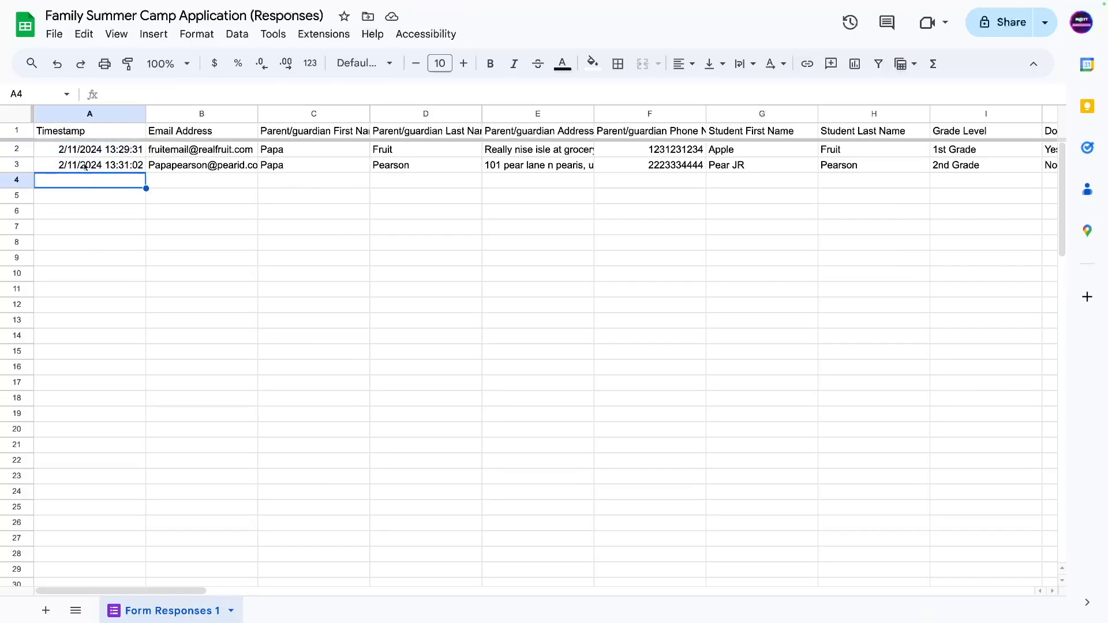
drag(85, 150, 85, 165)
drag(129, 590, 360, 565)
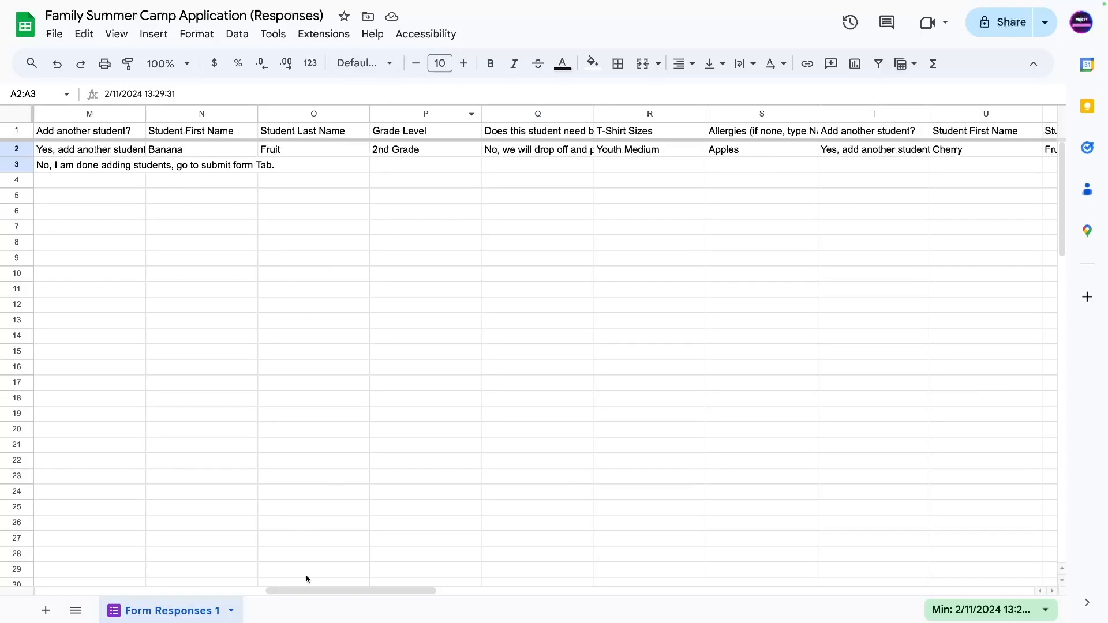
drag(301, 590, 101, 401)
click(161, 258)
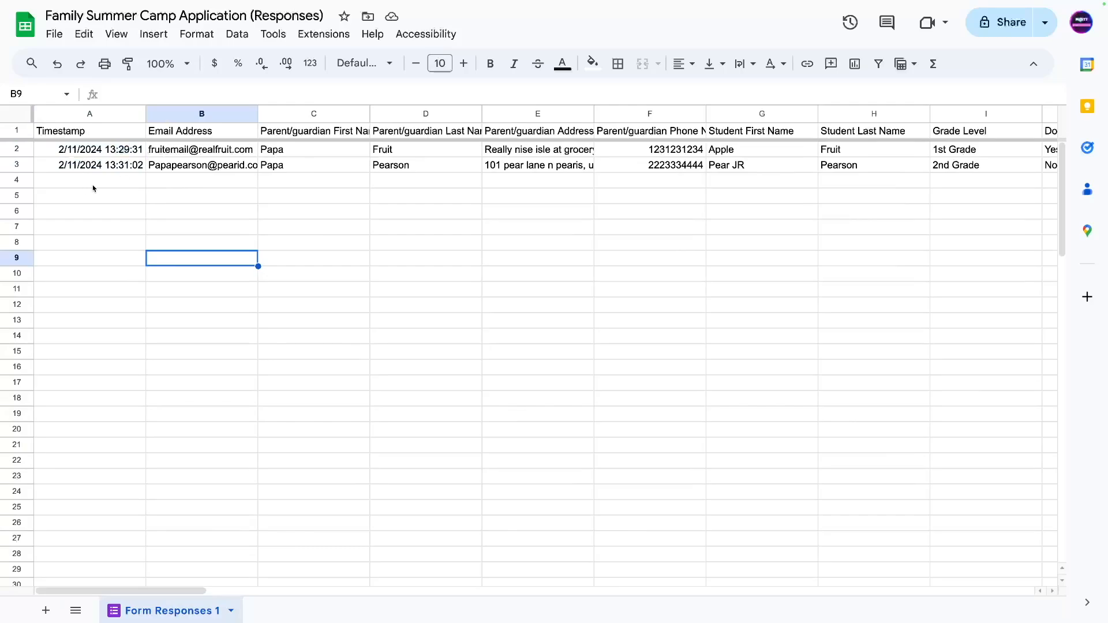
click(70, 184)
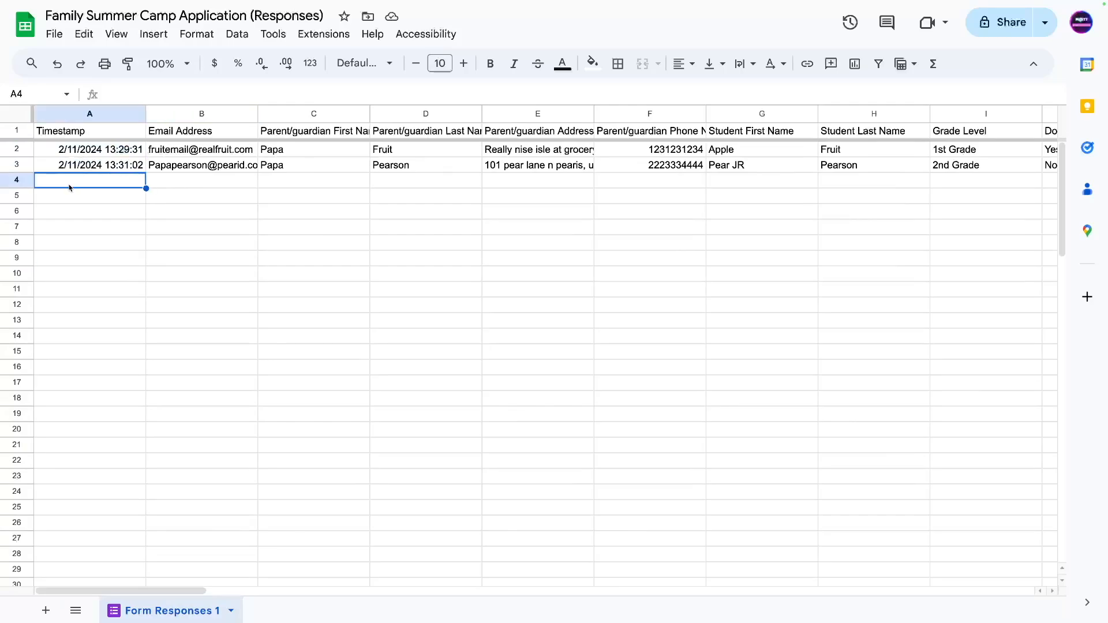
drag(70, 188, 415, 242)
drag(94, 413, 93, 383)
drag(69, 184, 416, 245)
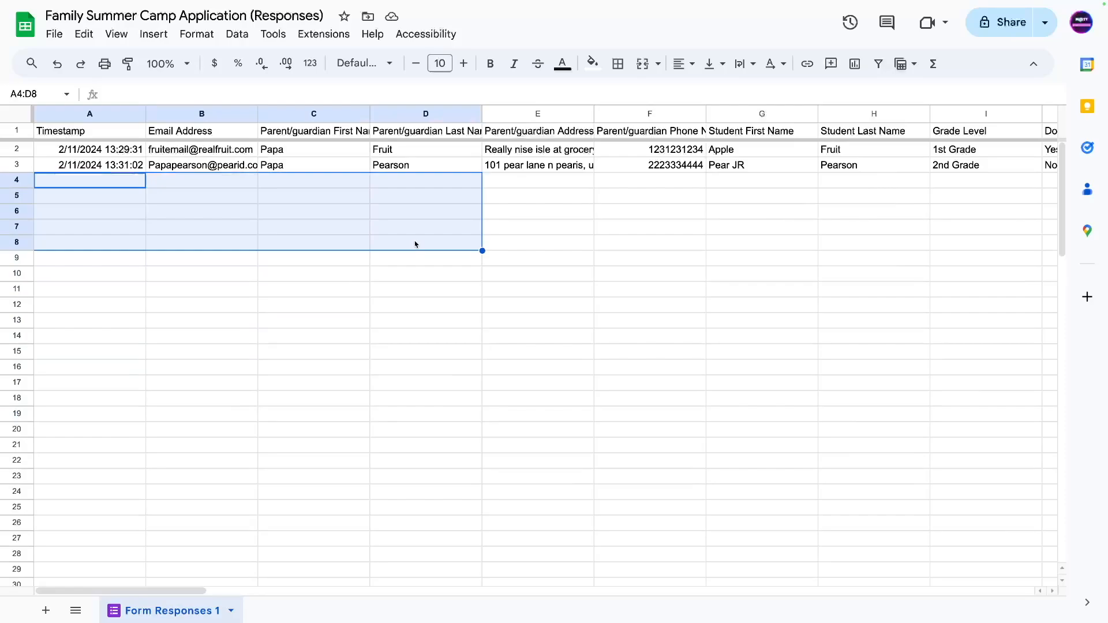
click(310, 325)
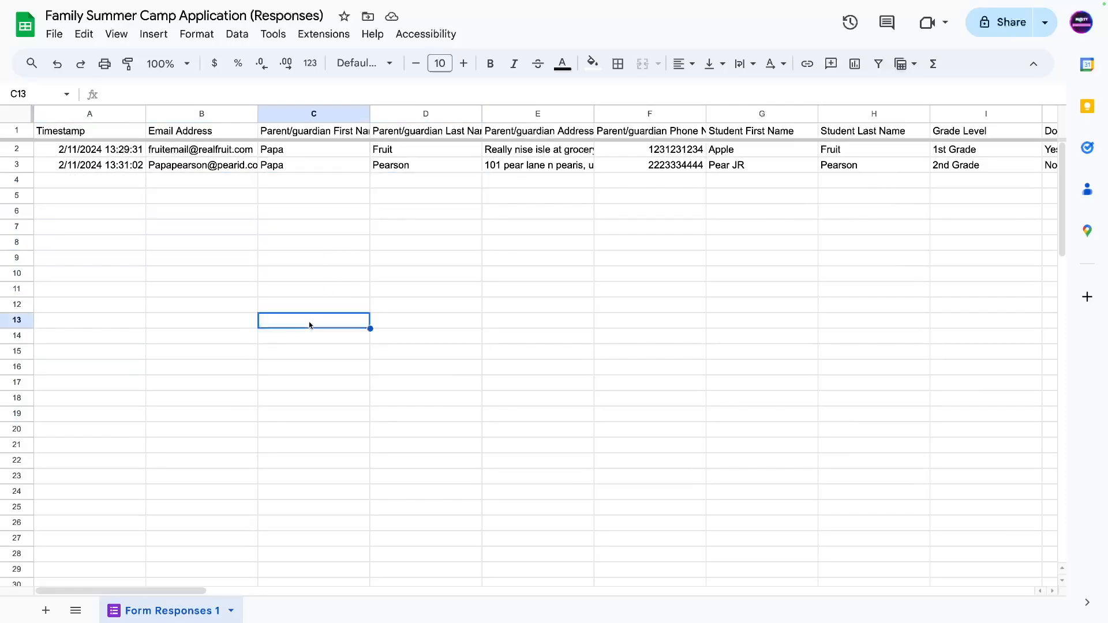
click(137, 233)
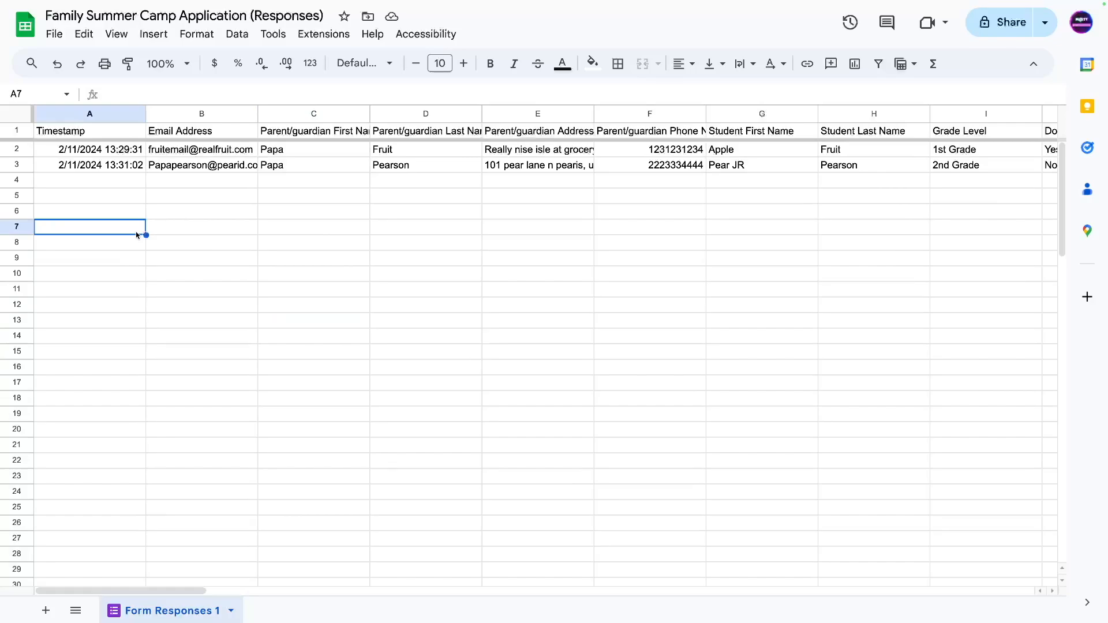
click(77, 182)
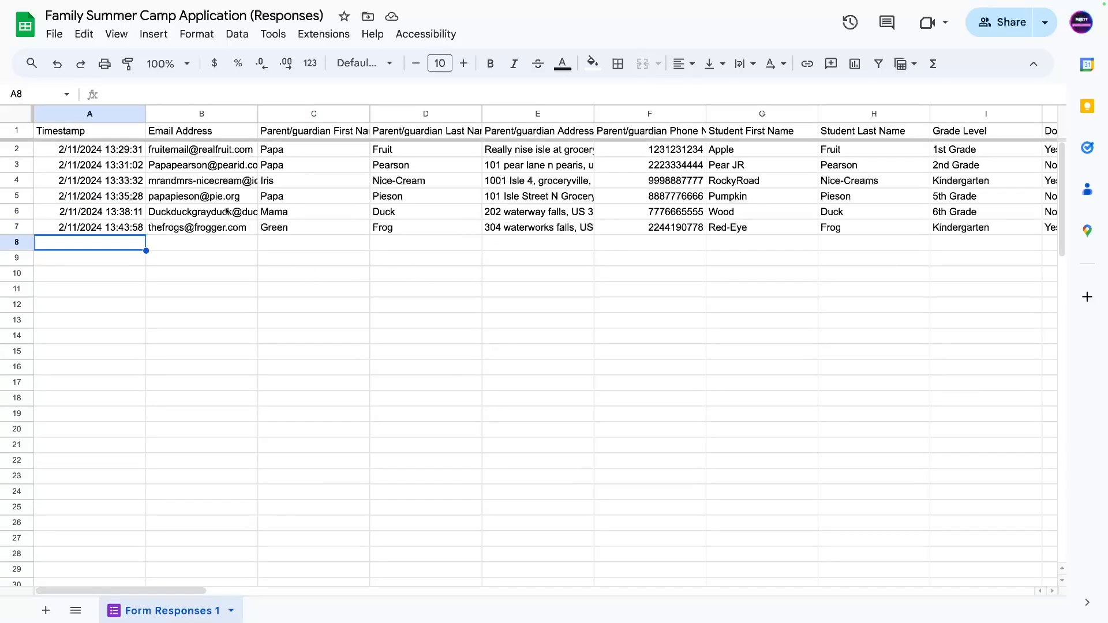
Let the four new submissions fill rows 2–7 of Form Responses 1, then select B10.
mouse_move(219, 211)
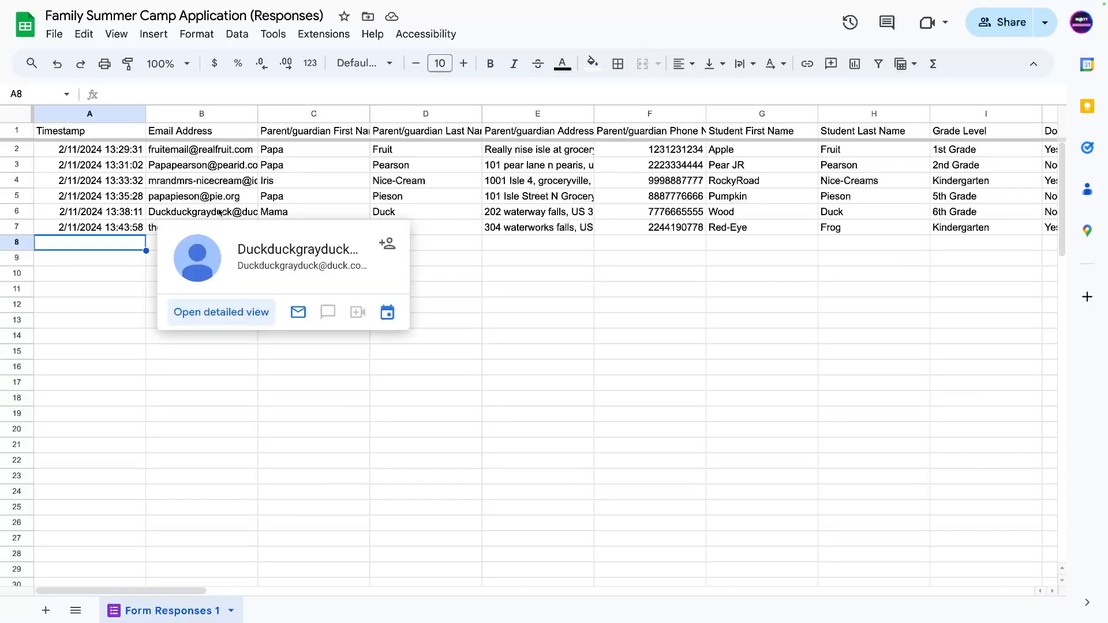
click(64, 162)
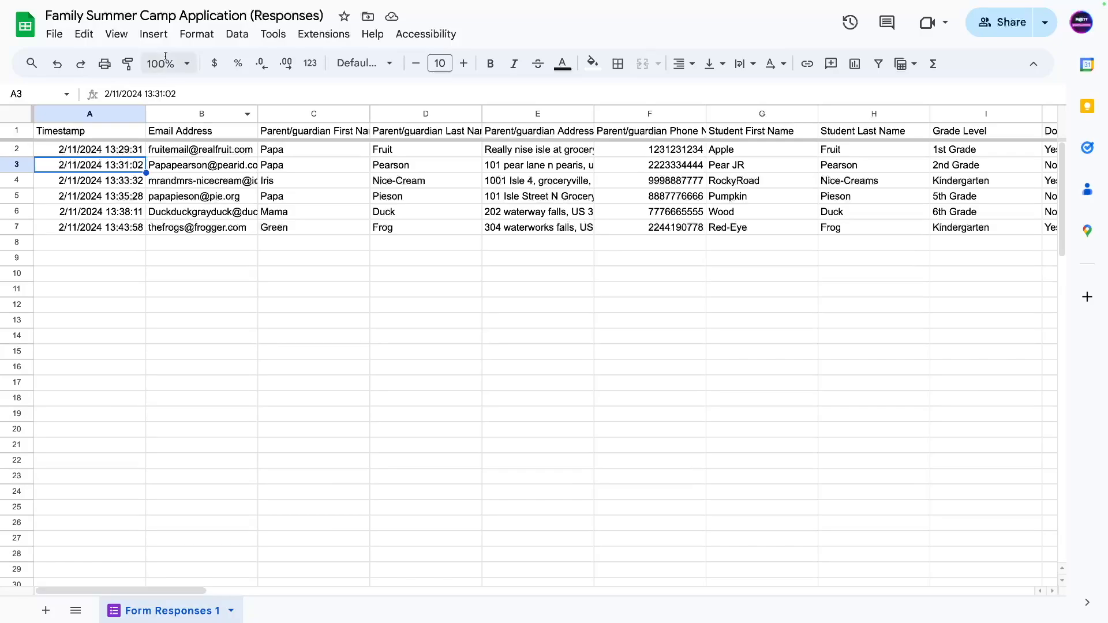
click(188, 293)
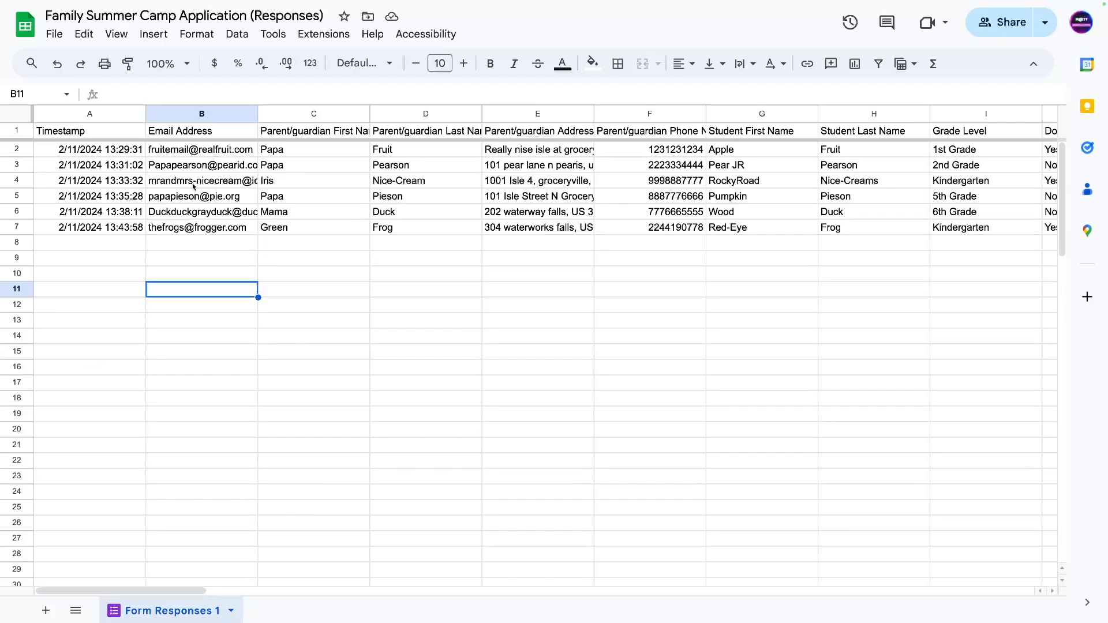
click(173, 350)
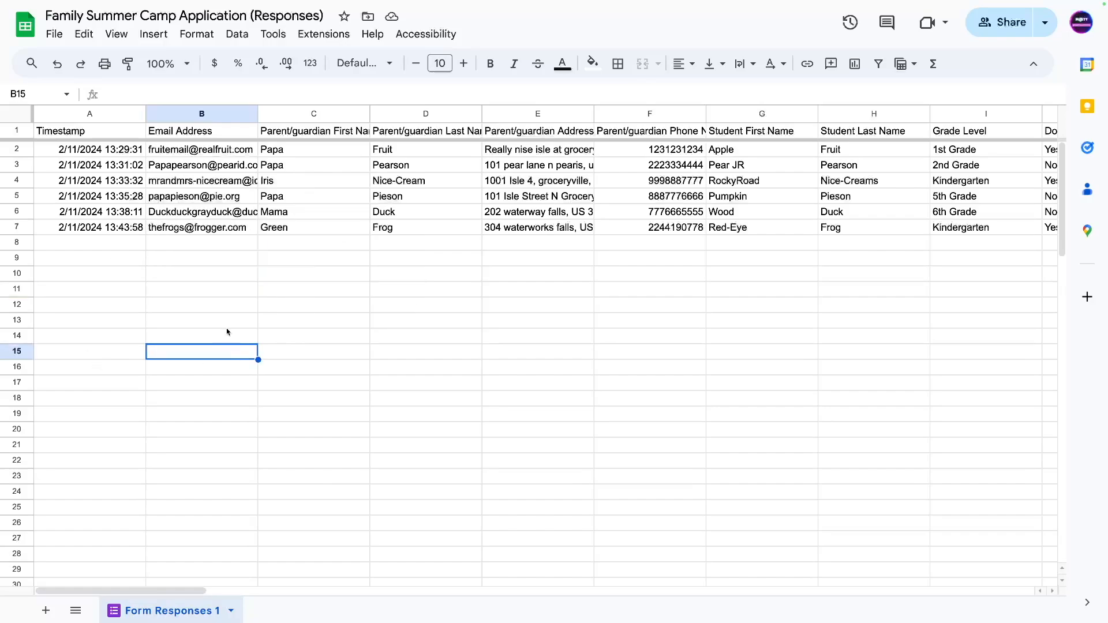
click(191, 273)
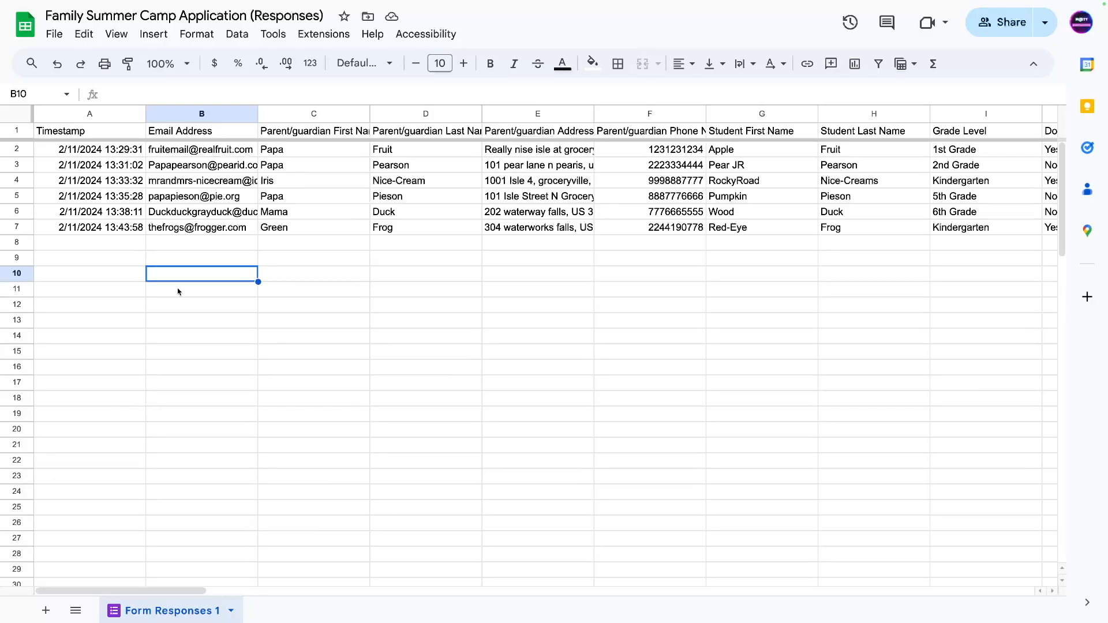
Label B10:B16 as parent/guardian and Student1 through Student6 using the fill handle.
text(p)
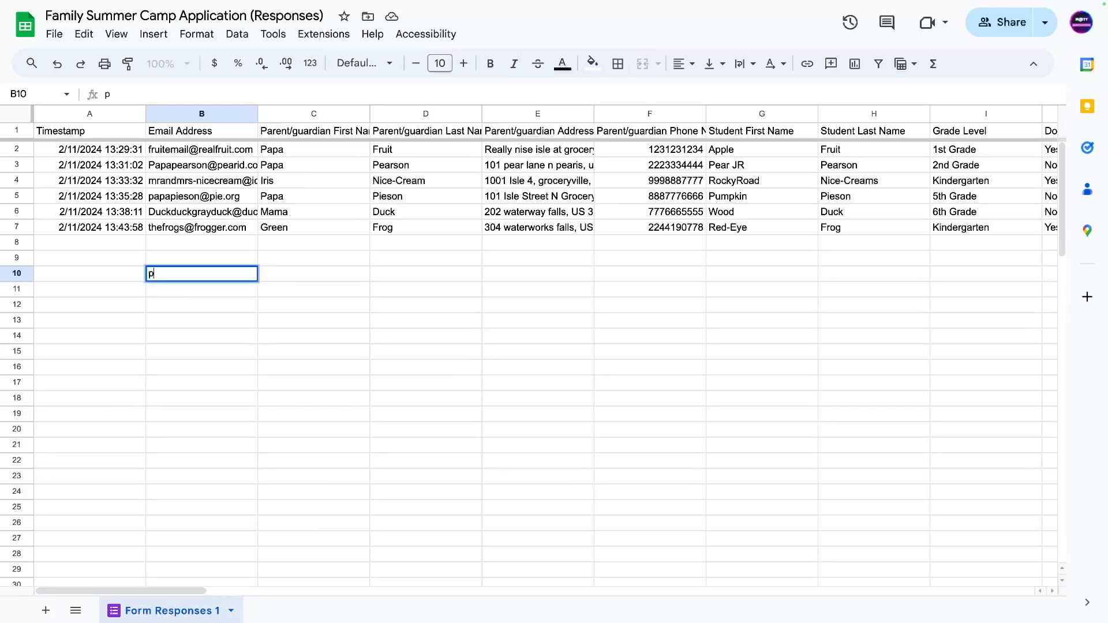
text(arent/guardian)
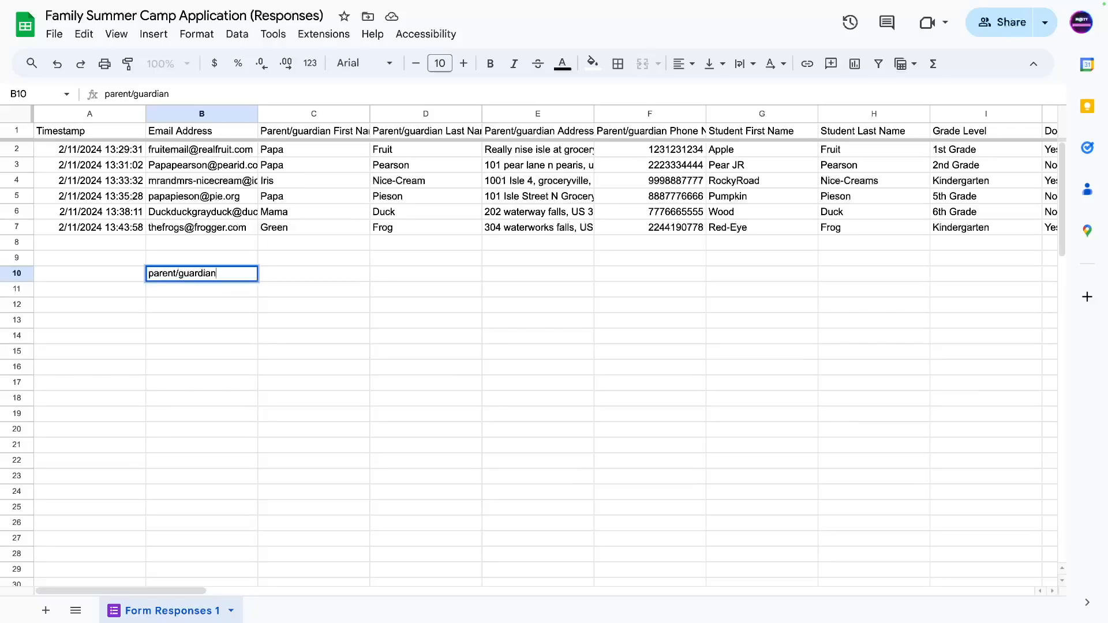
key(Return)
text(Student1)
key(Return)
text(Student2)
drag(173, 290, 258, 376)
click(223, 414)
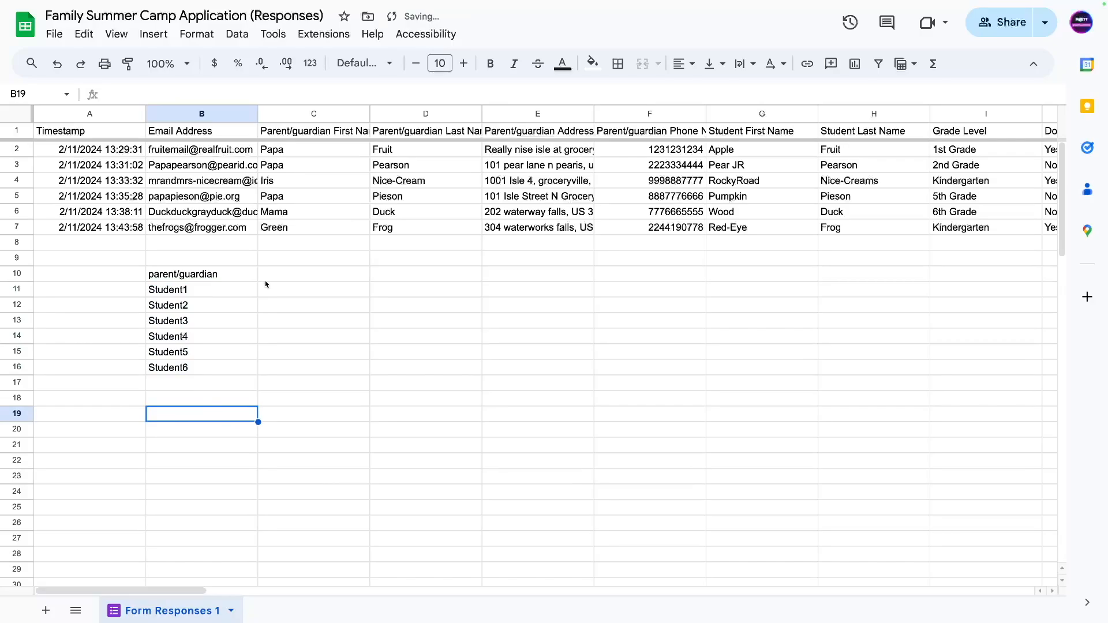
Enter column ranges A-F in C10 and G-L in C11.
click(296, 272)
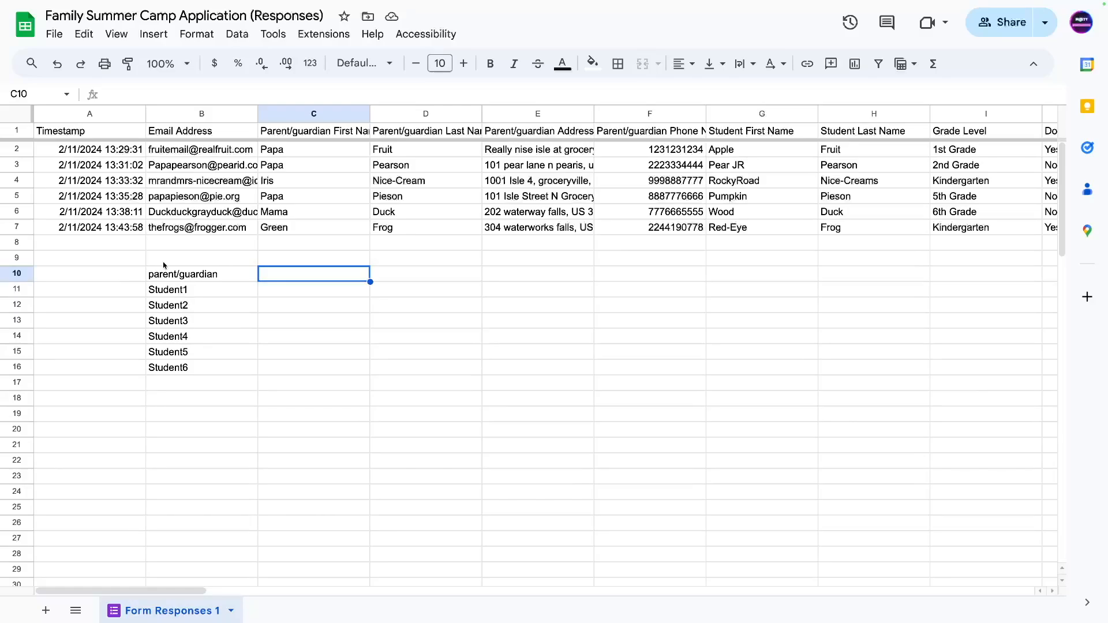
drag(166, 281, 289, 430)
click(288, 430)
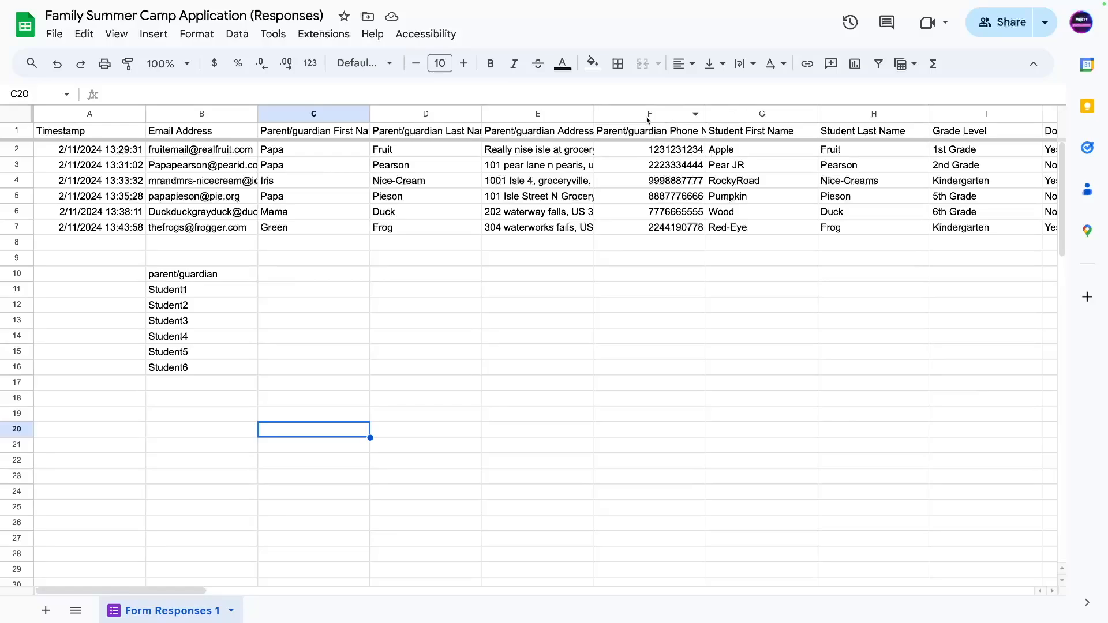
click(281, 278)
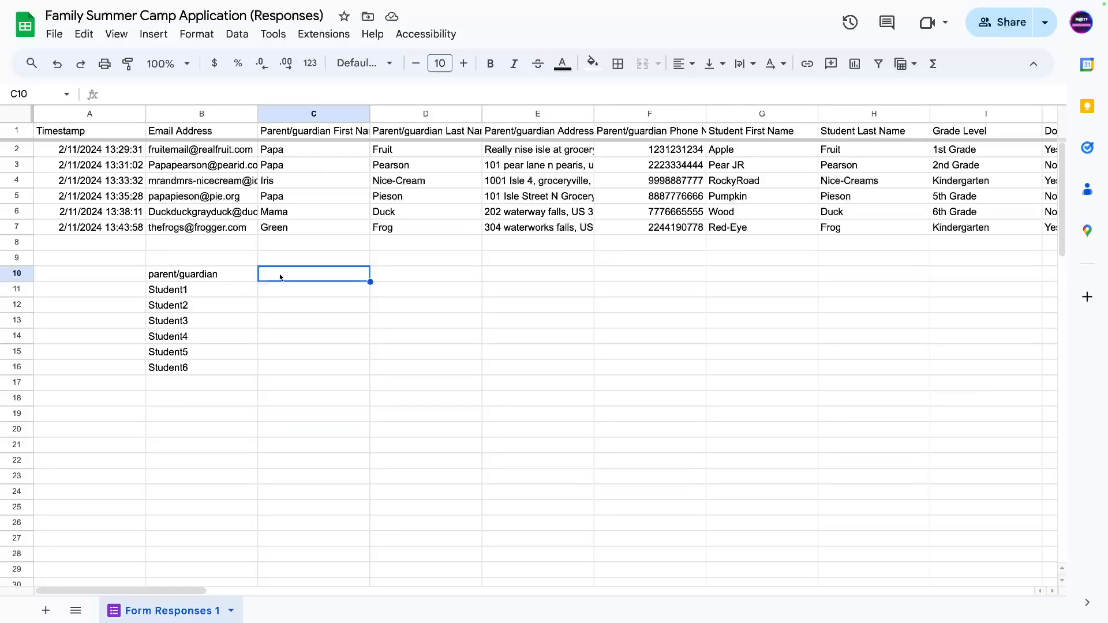
text(A-F)
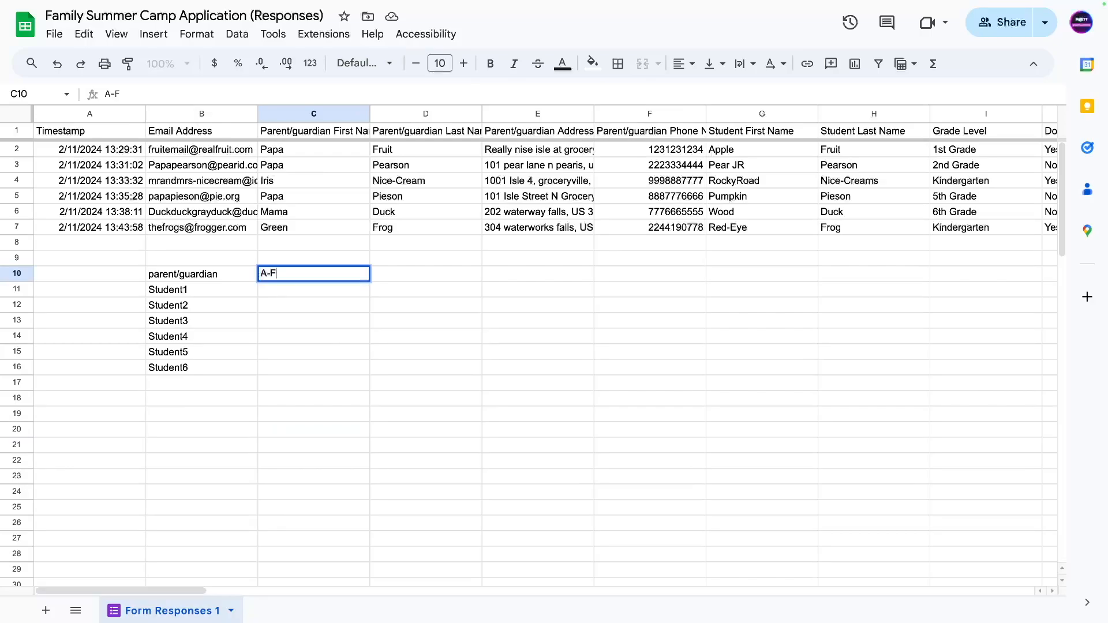
key(Return)
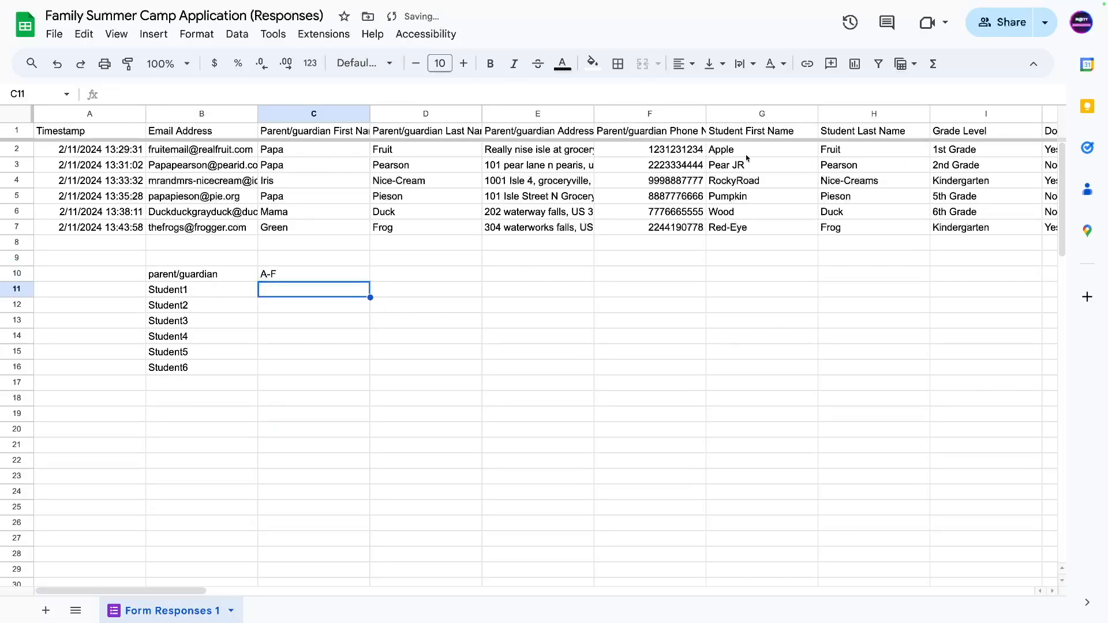
text(G)
drag(119, 593, 237, 583)
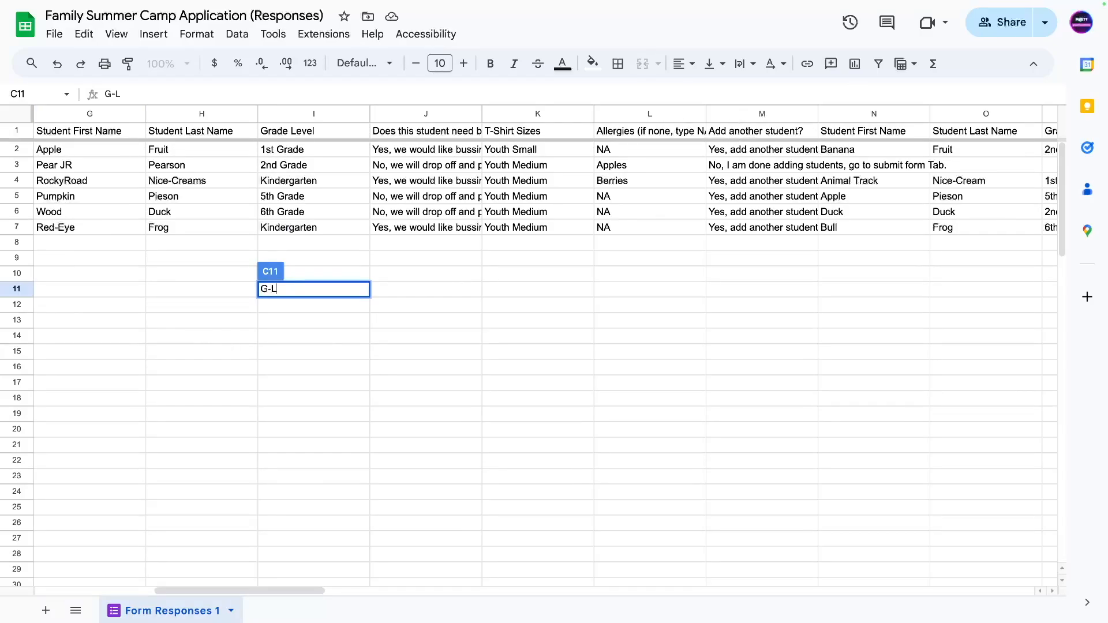
key(Return)
key(Left)
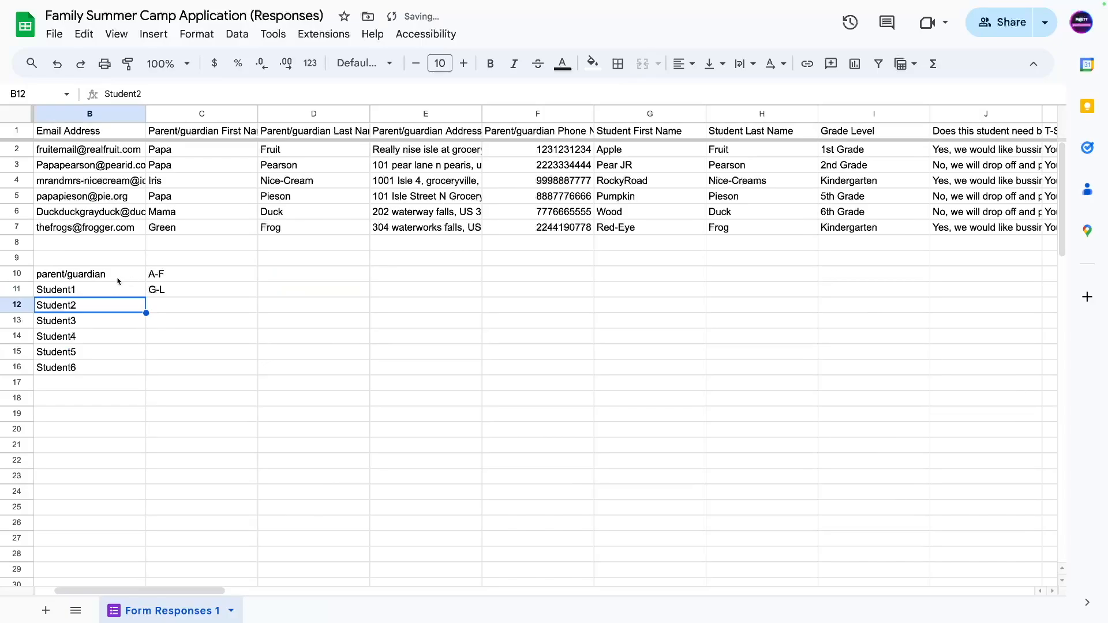
Fill the parent/guardian headers A1:F1 light pink.
key(Up)
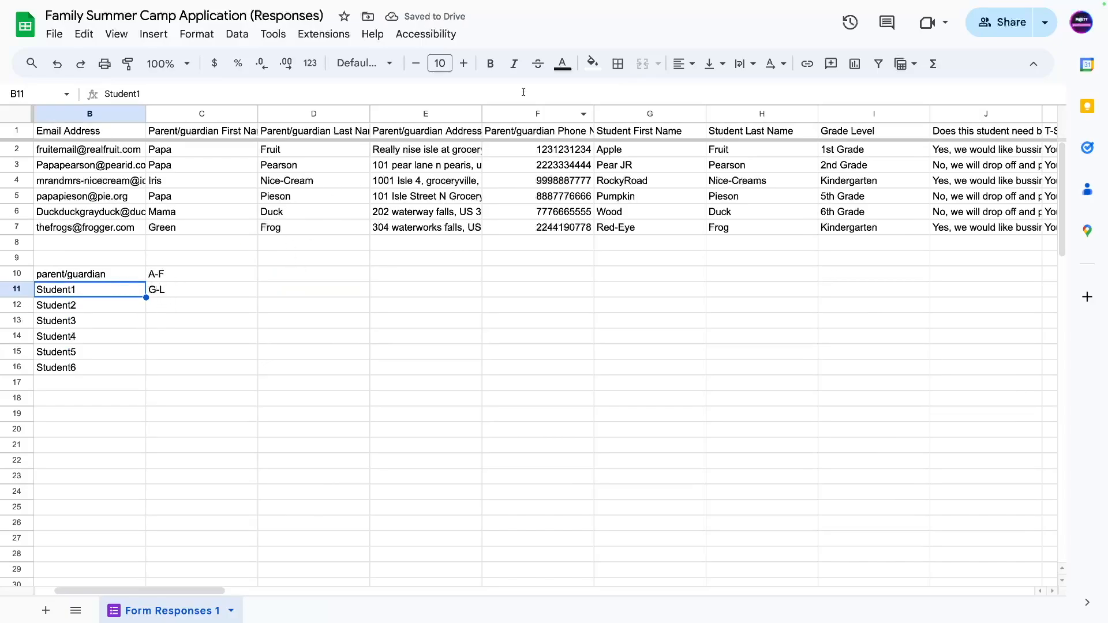
click(523, 131)
key(ctrl+shift+Left)
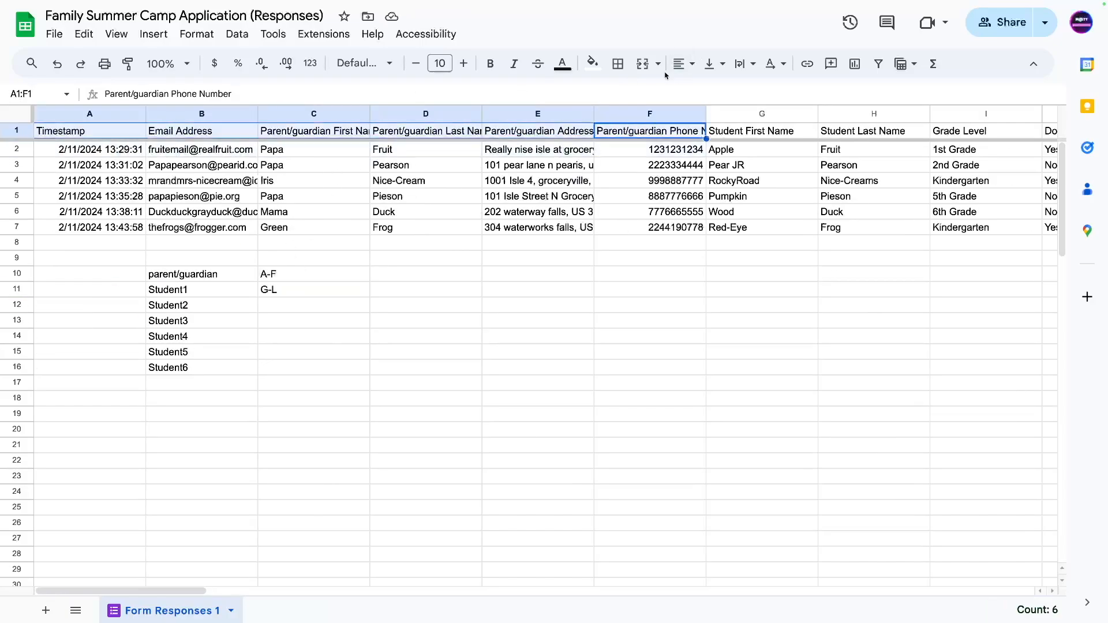
click(593, 62)
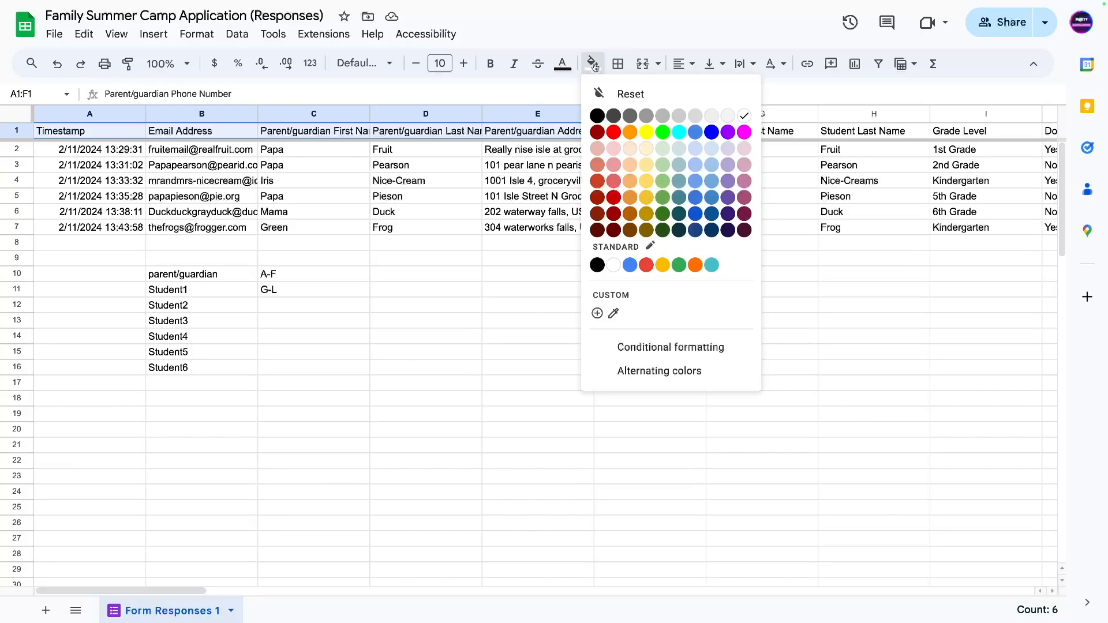
click(741, 150)
click(442, 335)
Fill the first student's headers G1:L1 light red.
drag(765, 138, 664, 129)
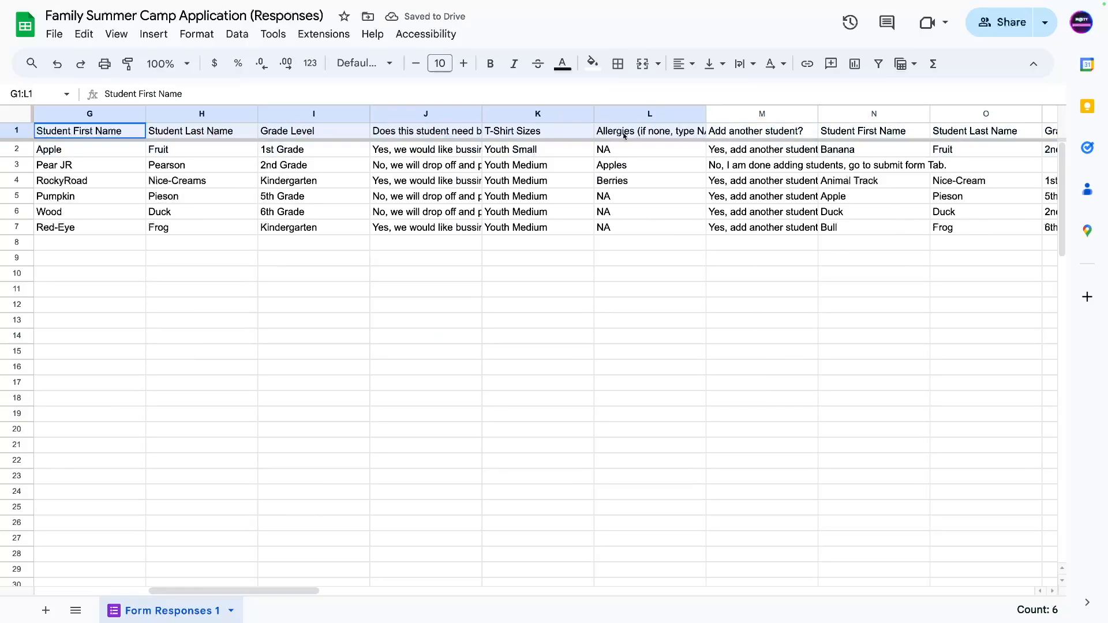
click(592, 64)
click(612, 165)
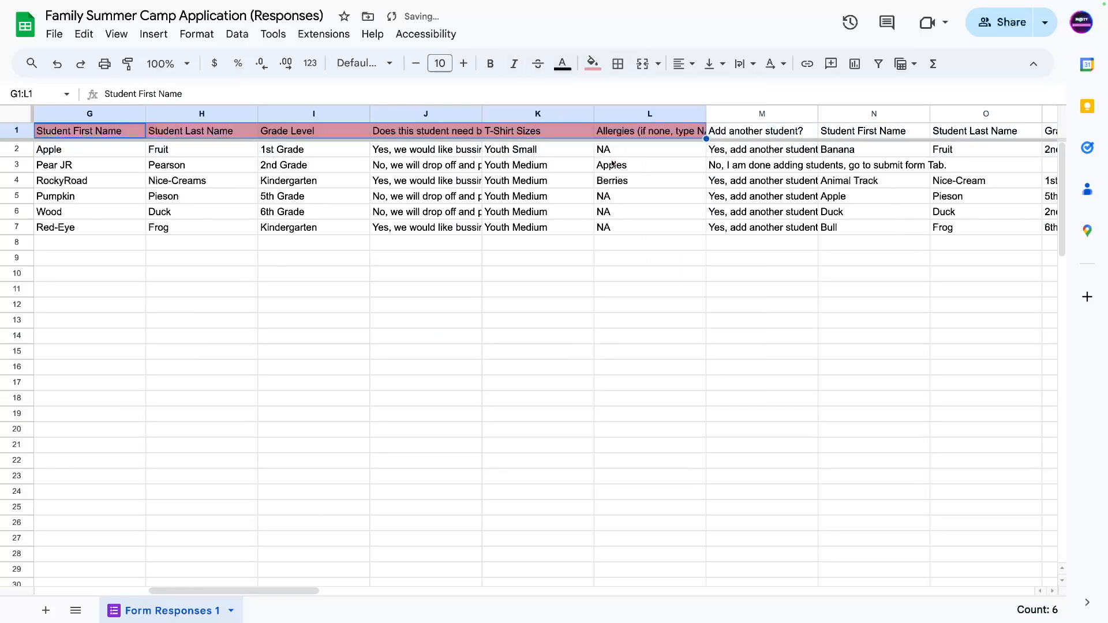
click(433, 265)
click(762, 134)
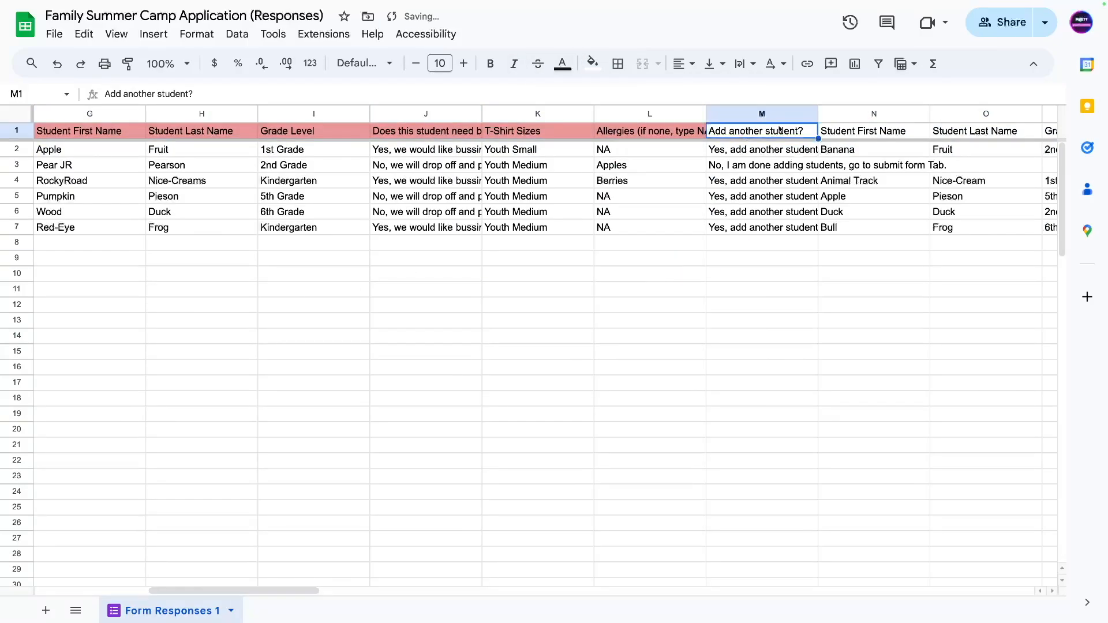
Start a conditional formatting rule for the whole header row 1.
click(12, 131)
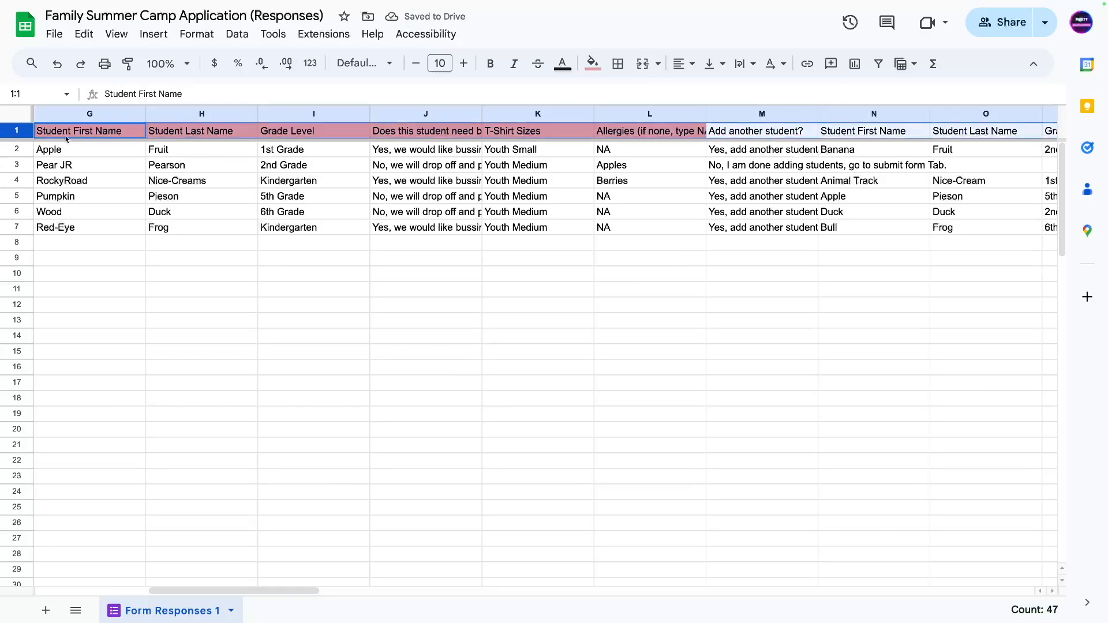
click(200, 35)
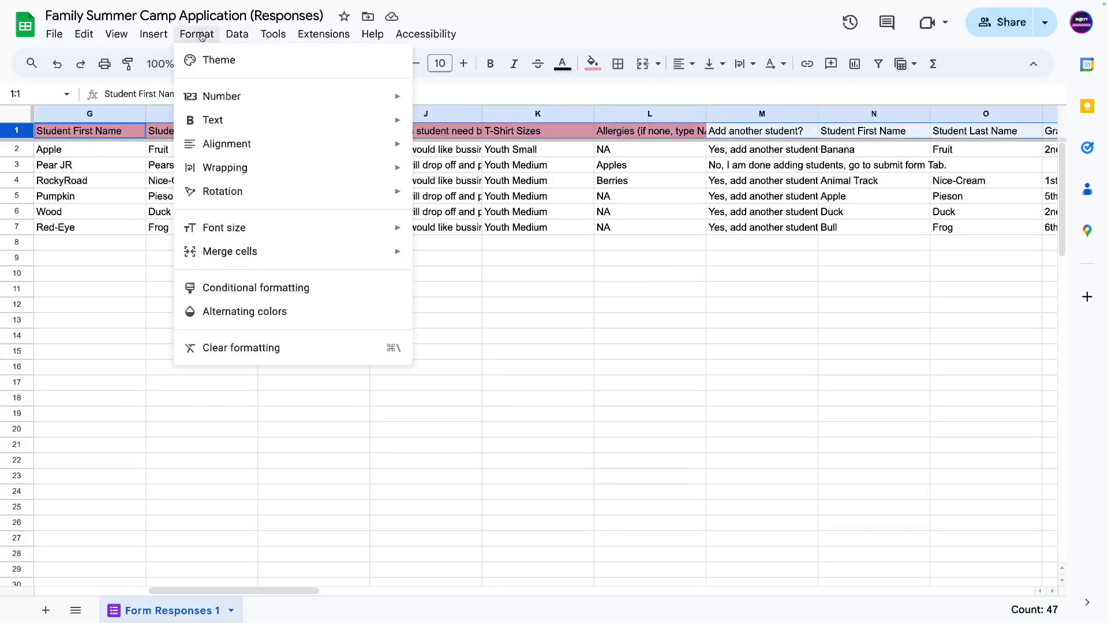
click(218, 289)
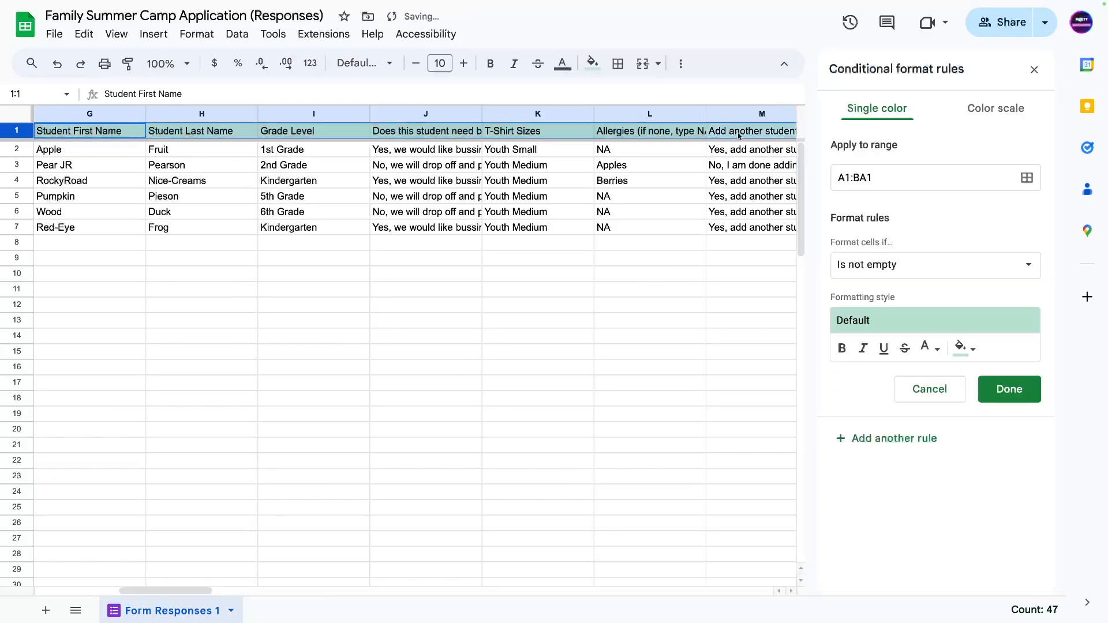
Create a rule where text is exactly 'Add another student?' giving dark red text.
click(739, 136)
key(ctrl+c)
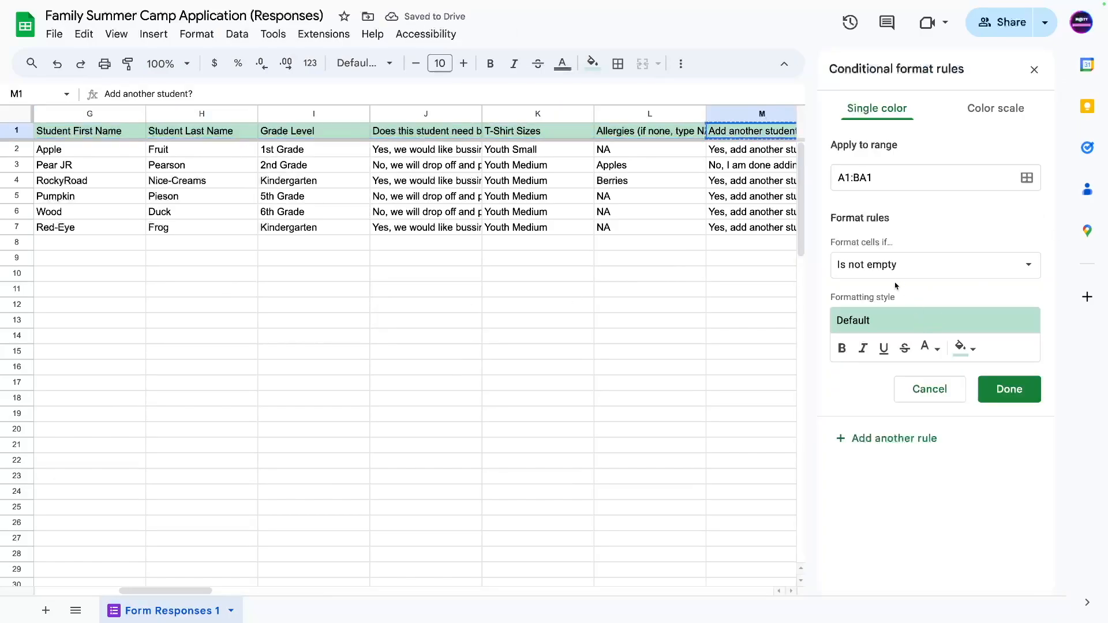
click(895, 271)
click(871, 382)
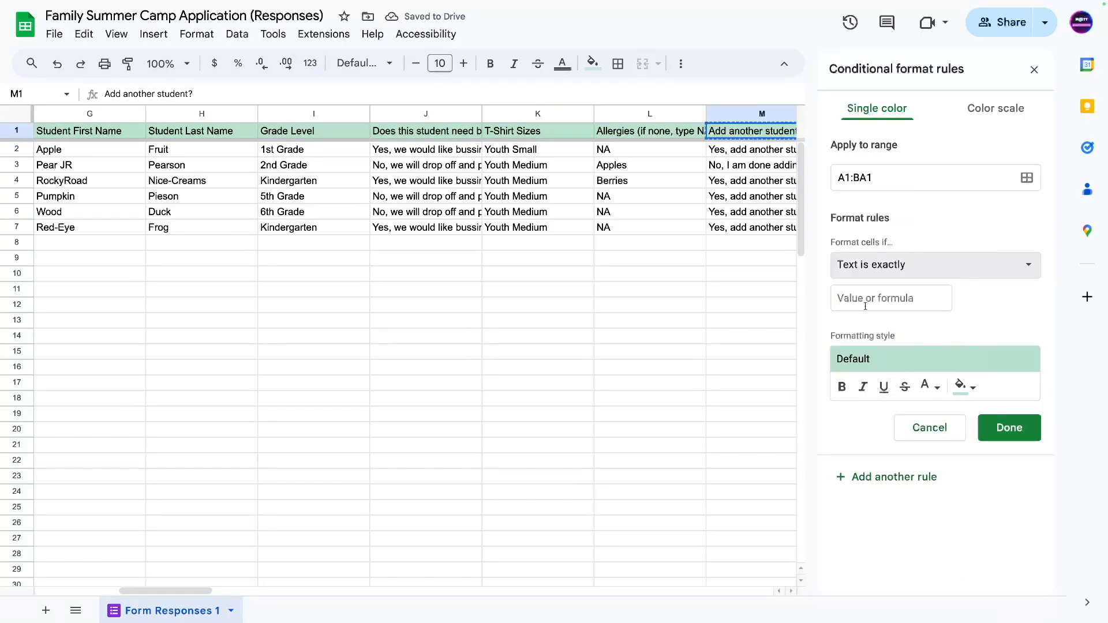
click(865, 306)
key(ctrl+v)
click(935, 388)
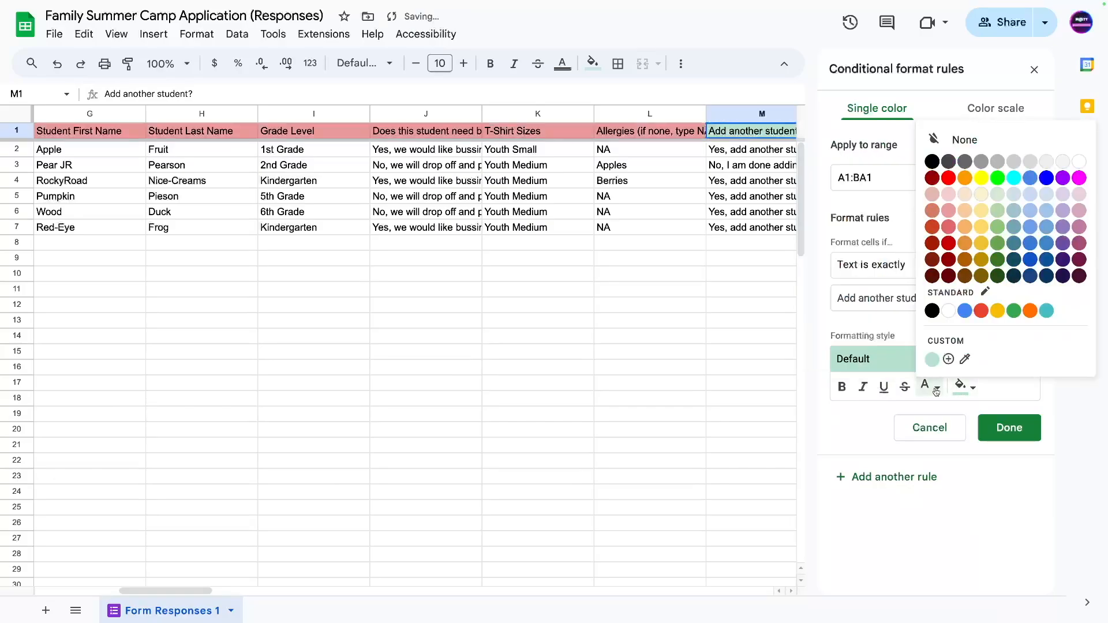
click(932, 263)
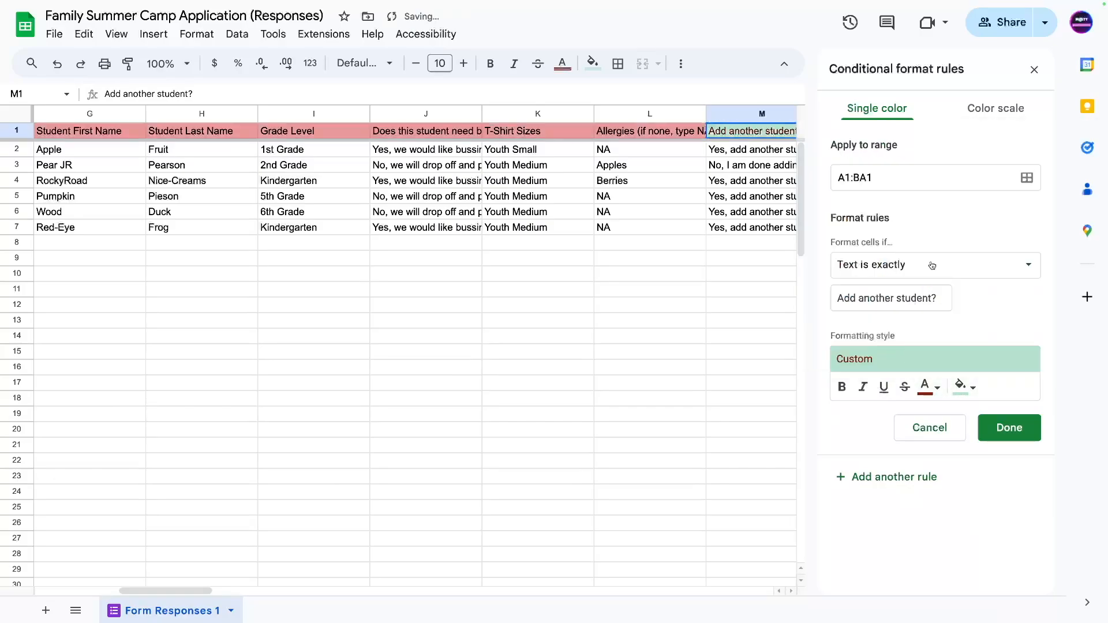
click(923, 426)
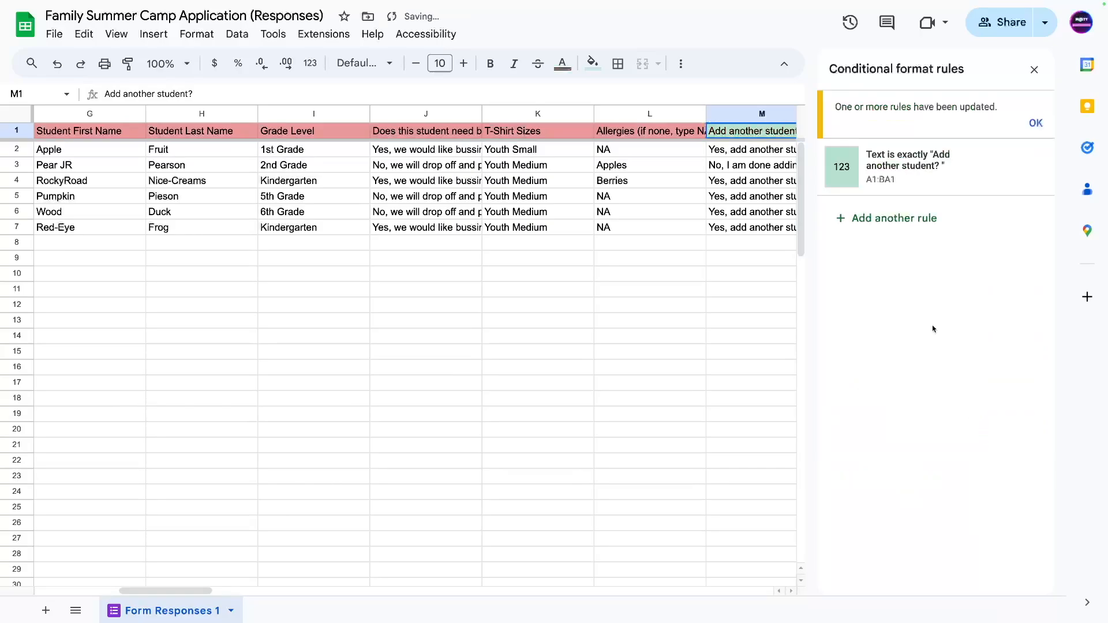
Add a dark red fill to the 'Add another student?' rule and check the result.
click(915, 173)
click(964, 435)
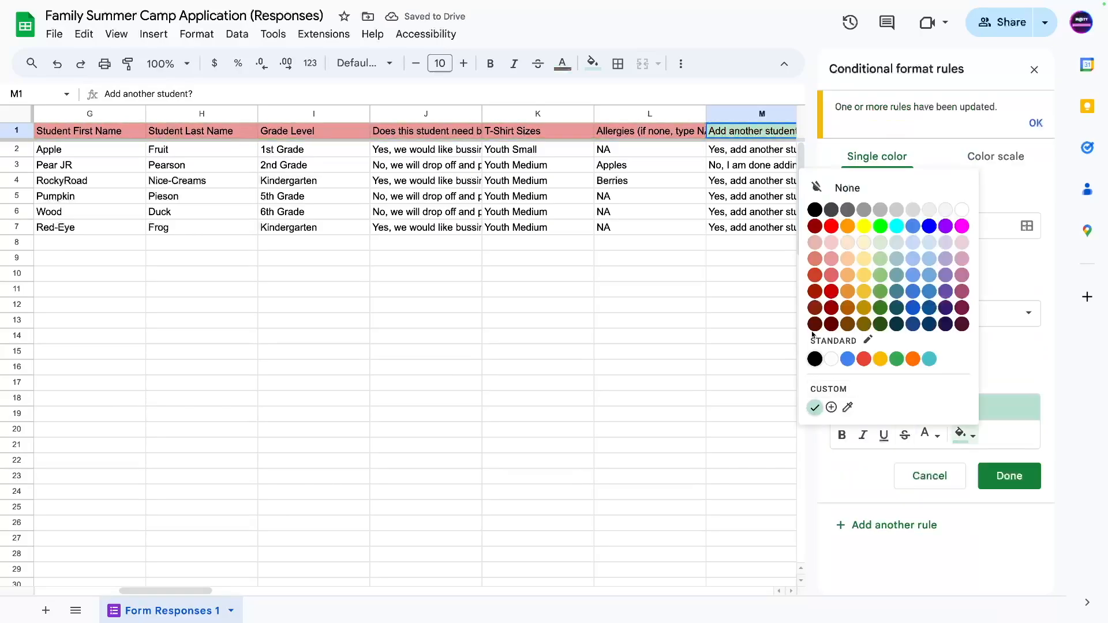
click(815, 306)
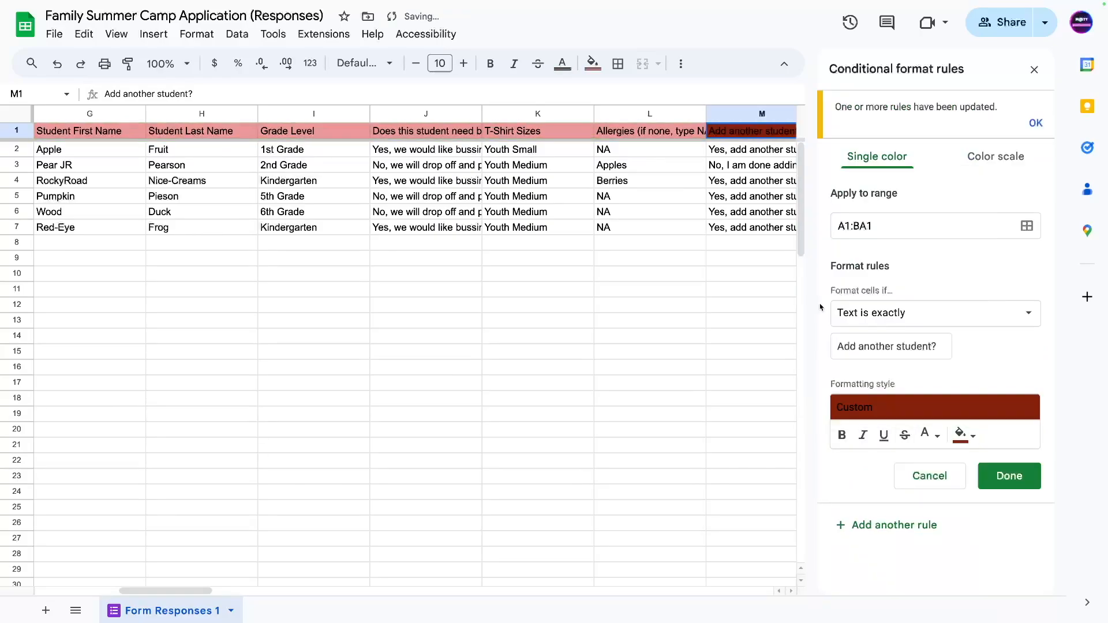
click(1010, 476)
click(693, 166)
key(Right)
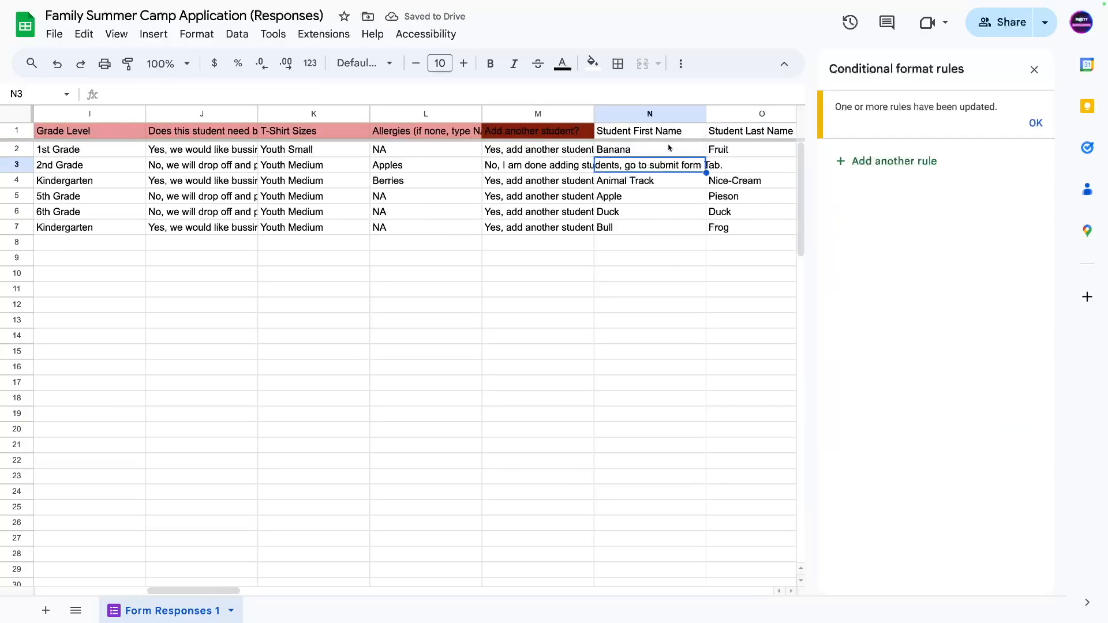
Close the rules sidebar, fill Student2 headers N1:S1 peach, and enter N-S in C12.
click(1034, 69)
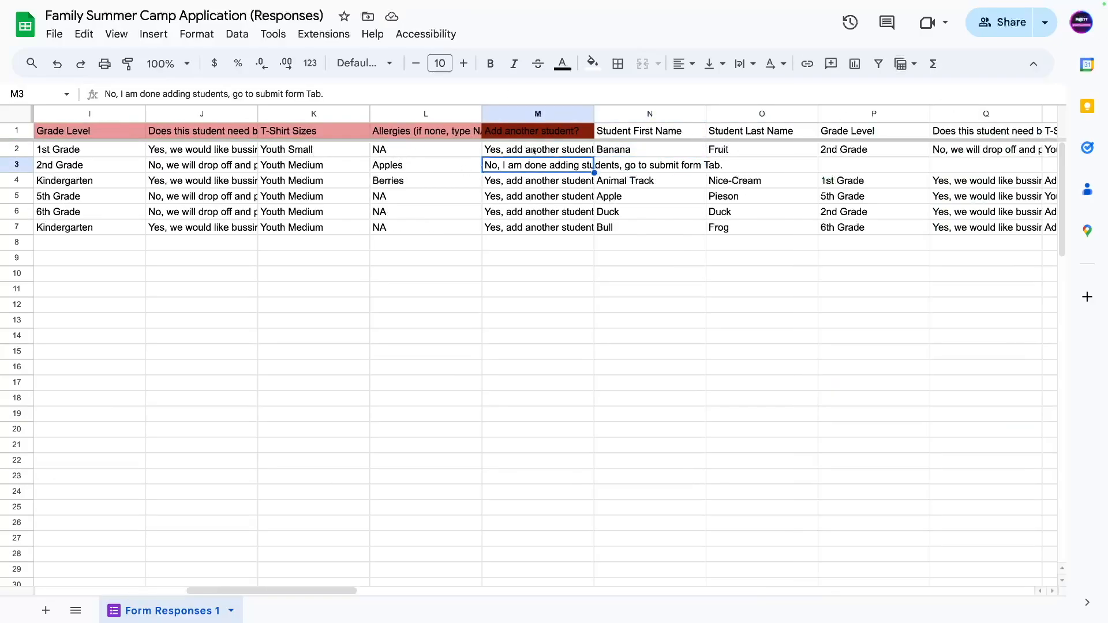
click(535, 134)
click(640, 132)
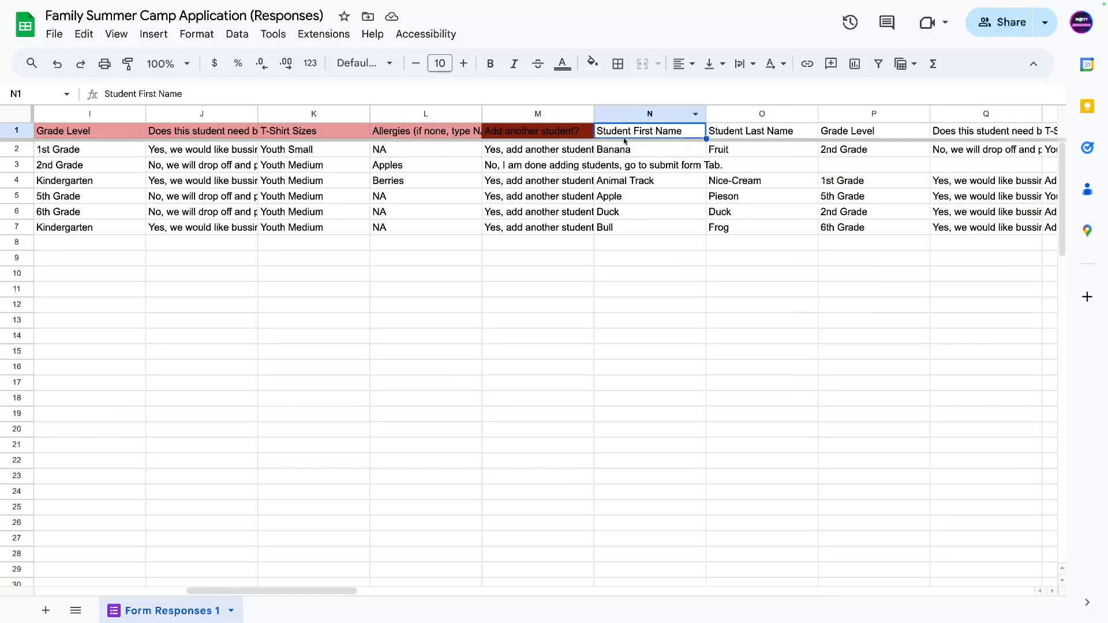
key(Right)
key(Right)
key(Right)
key(Right)
key(Right)
key(Right)
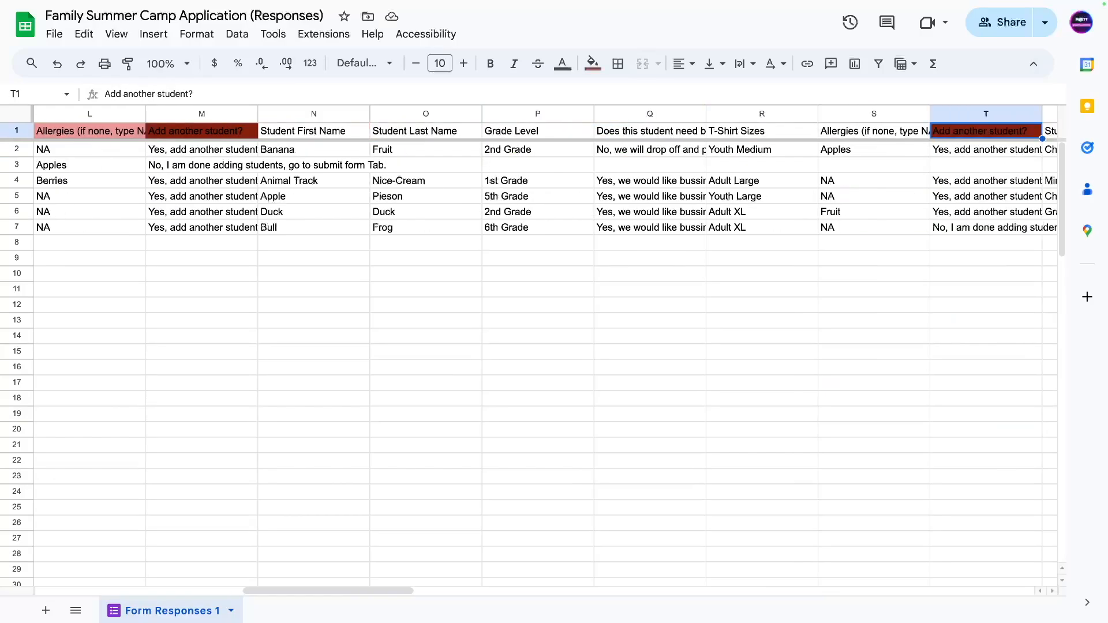
key(Left)
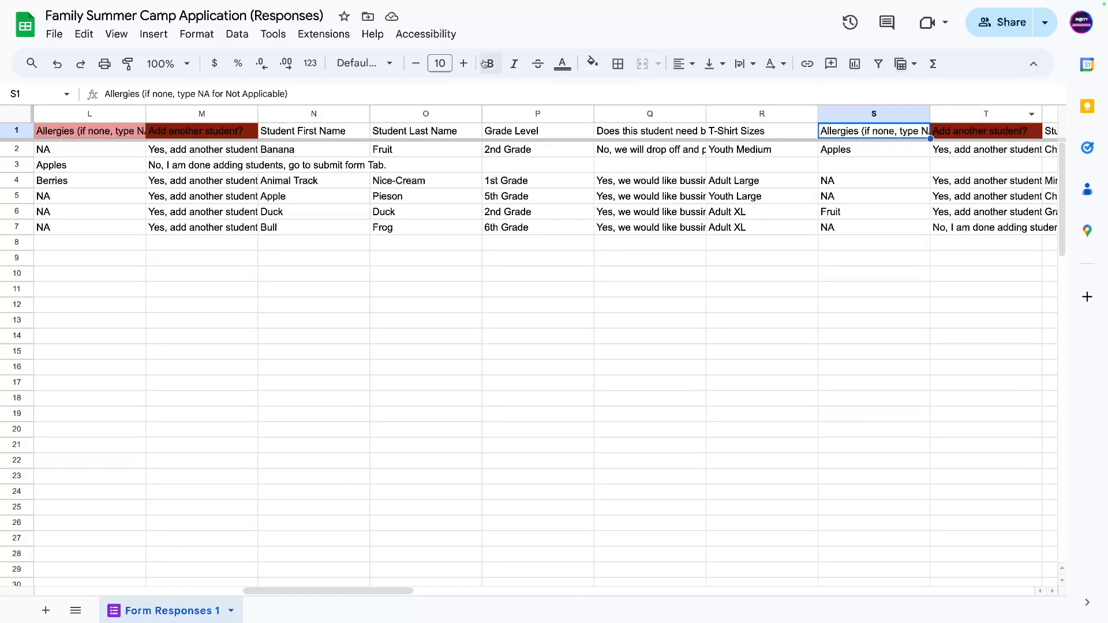
drag(297, 134, 868, 131)
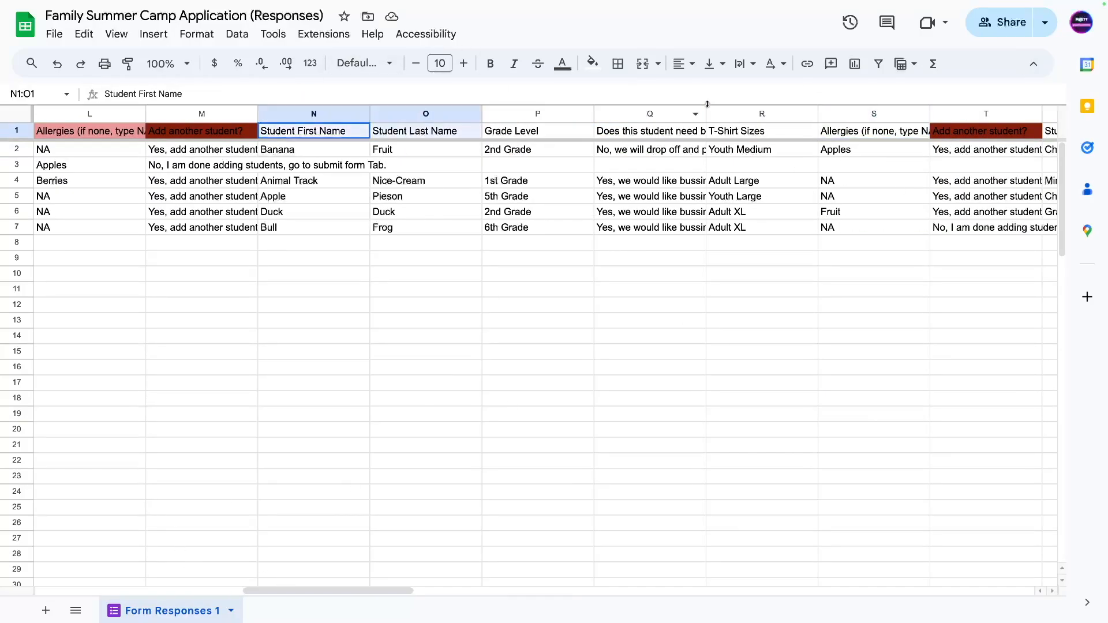
click(592, 64)
click(629, 166)
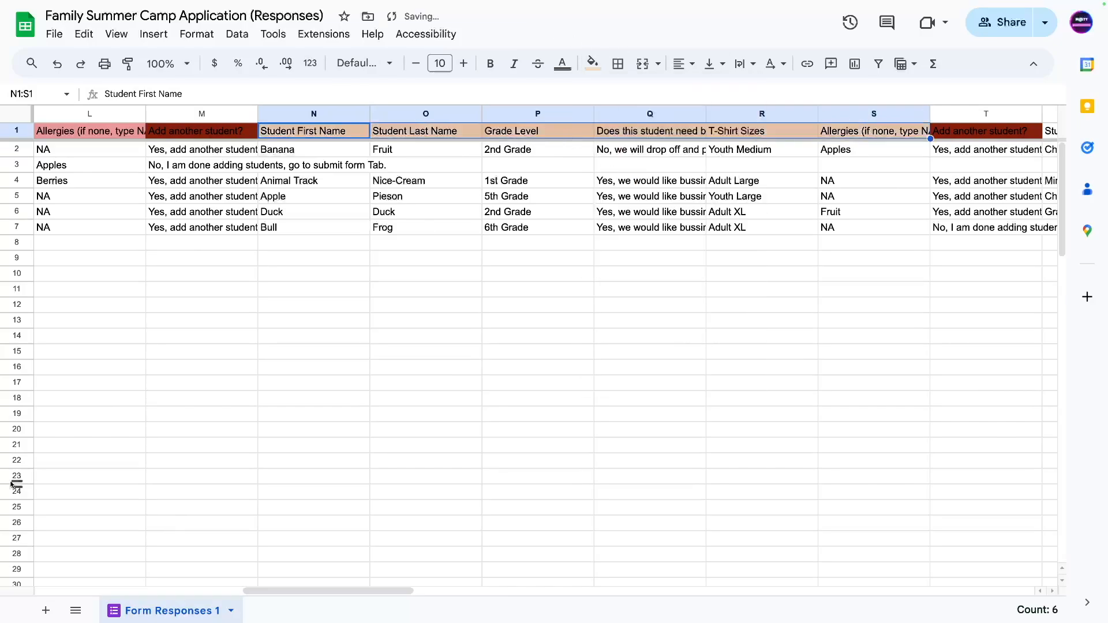
click(139, 304)
key(ctrl+Left)
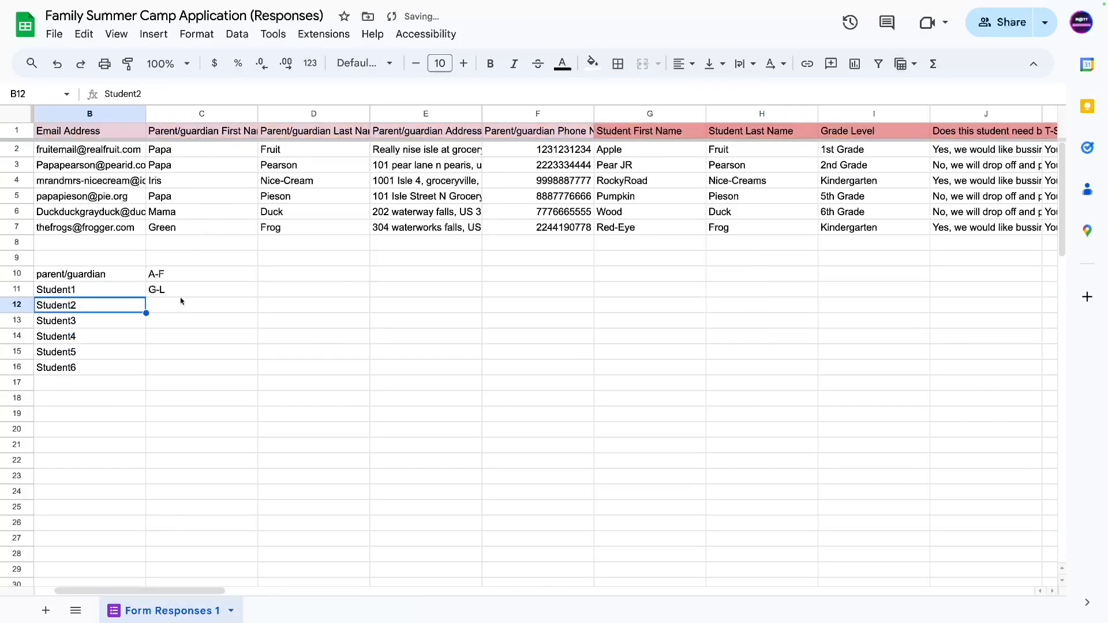
key(Right)
text(N-S)
Fill Student3 headers U1:Z1 light yellow and enter U-Z in C13.
drag(175, 591, 466, 559)
drag(535, 135, 647, 131)
click(618, 63)
click(592, 64)
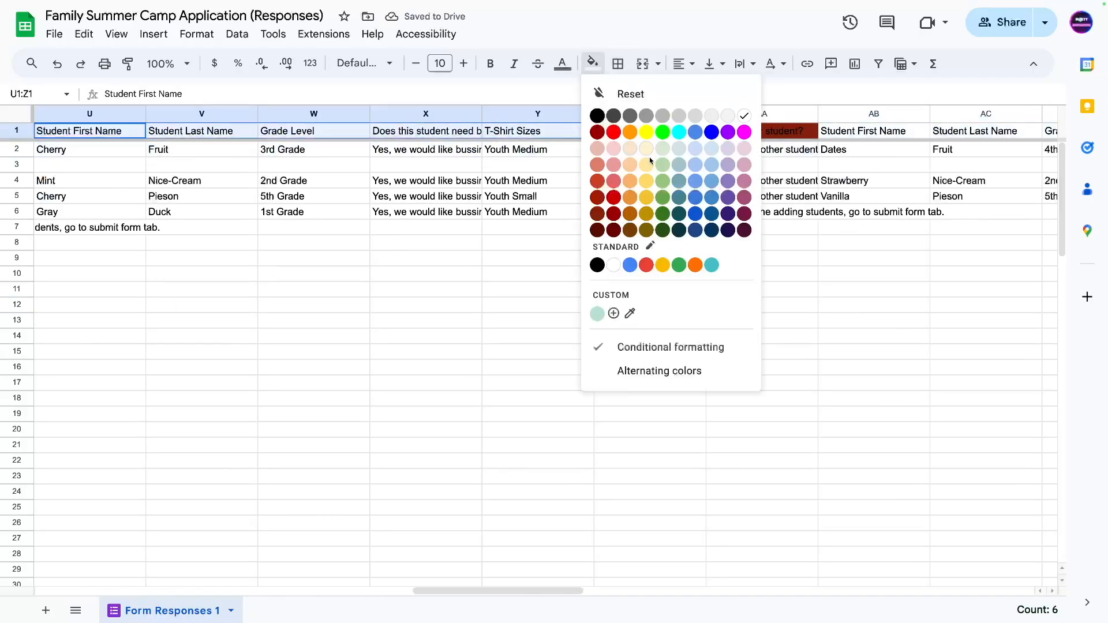
click(647, 165)
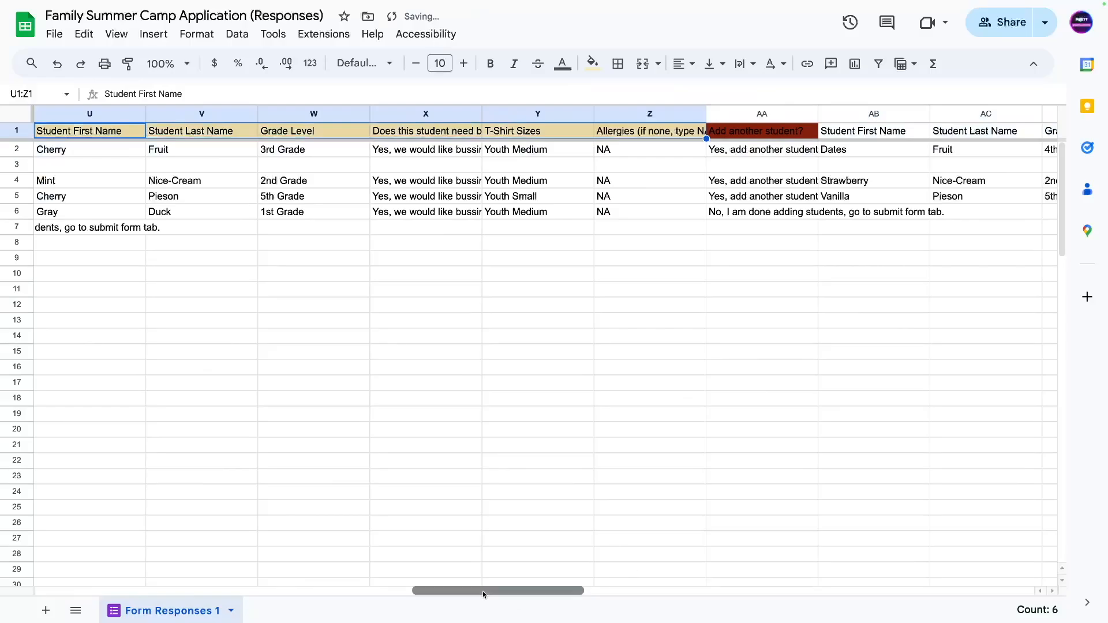
drag(483, 591, 106, 591)
click(303, 306)
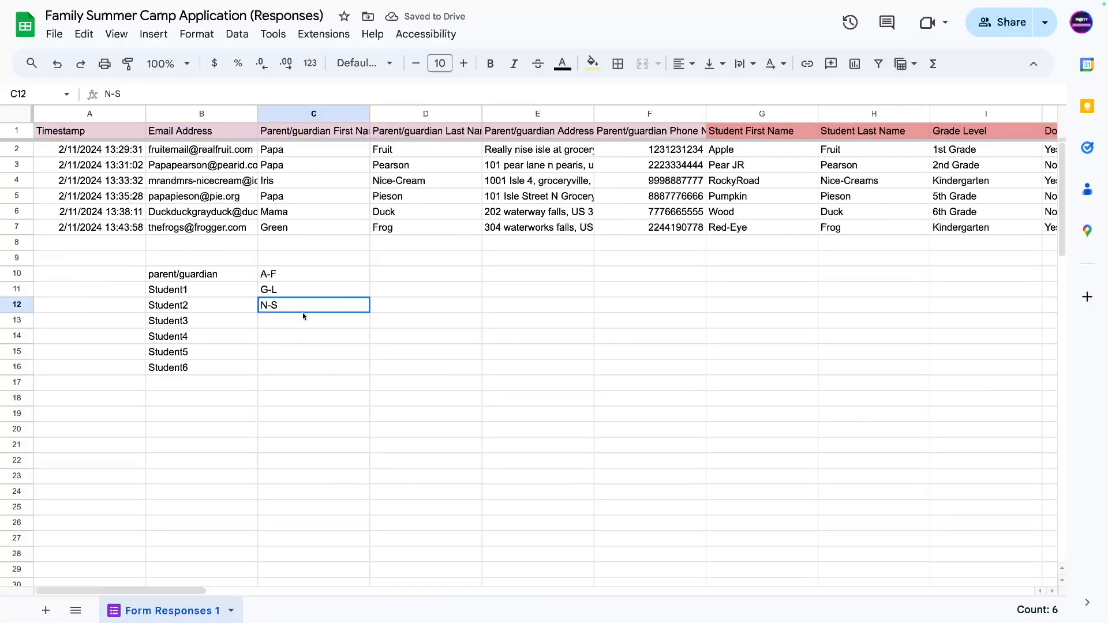
click(306, 327)
text(U-Z)
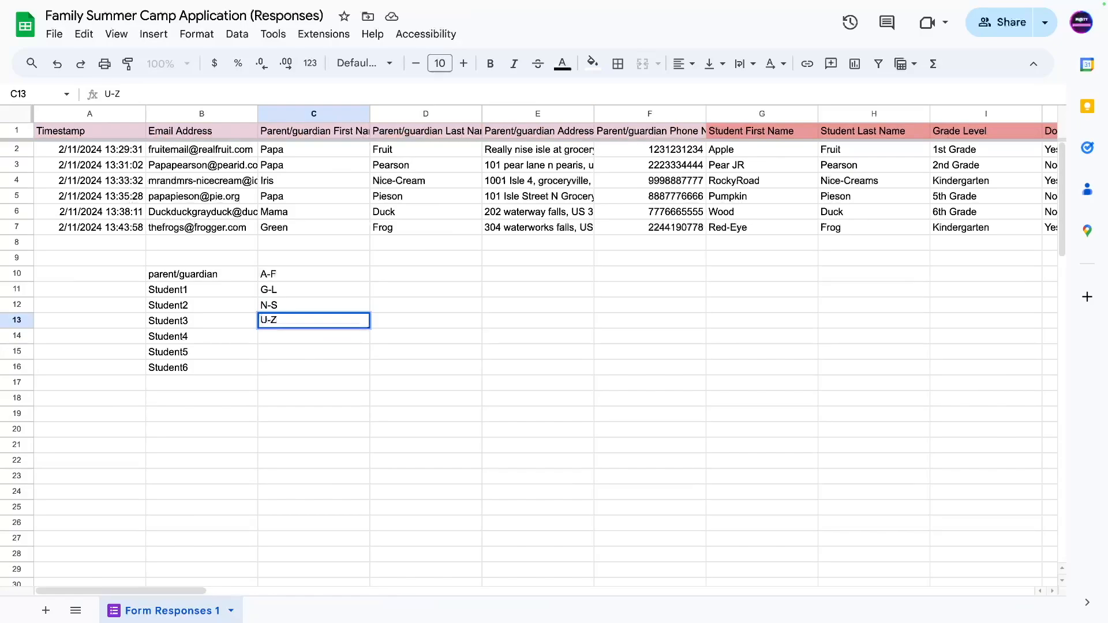
key(Return)
Fill Student4 headers AB1:AG1 light green and enter AB-AG in C14.
drag(182, 592, 641, 546)
mouse_move(295, 132)
mouse_down()
mouse_move(928, 149)
mouse_move(920, 141)
mouse_up()
click(592, 63)
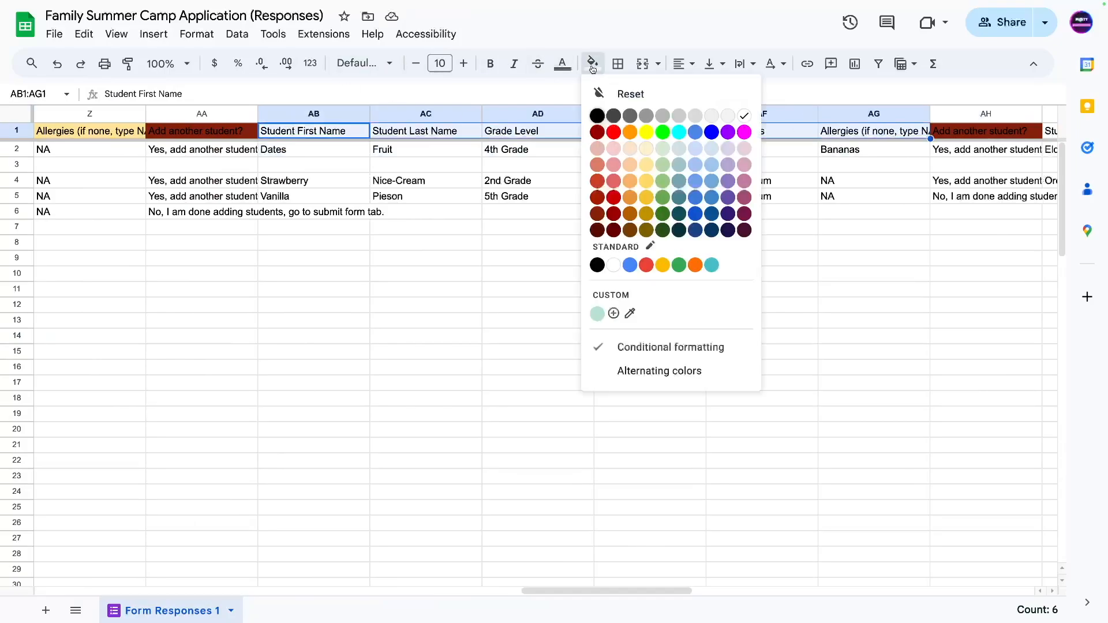
click(662, 164)
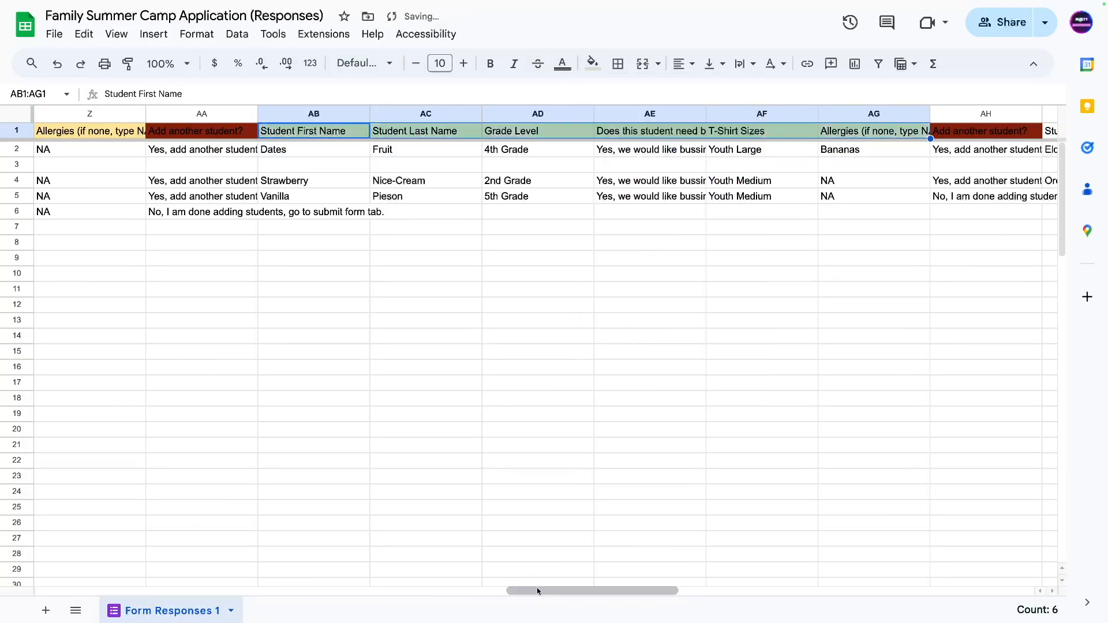
drag(537, 591, 1, 613)
click(272, 339)
text(AB-AG)
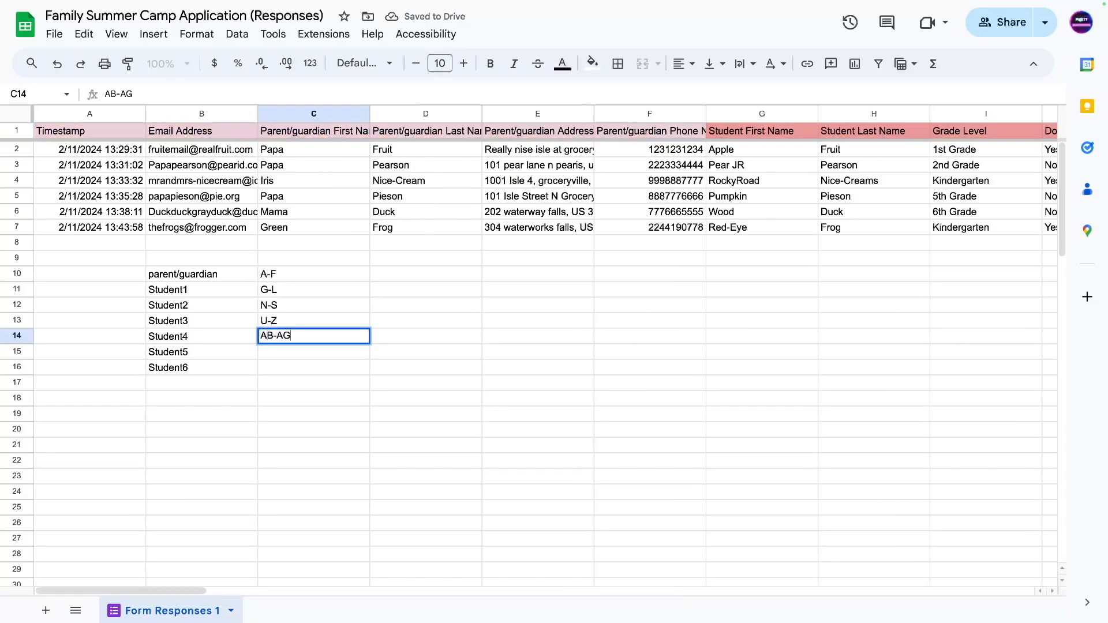
key(Return)
Fill Student5 headers AI1:AN1 light blue and enter AI-AN in C15.
drag(123, 592, 758, 497)
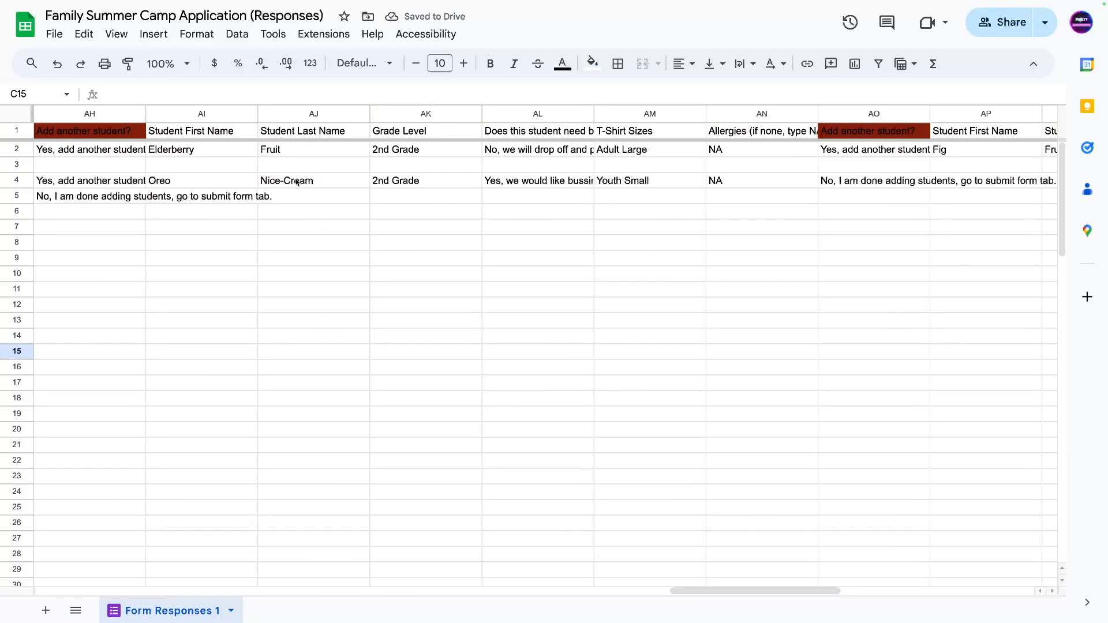
drag(215, 137, 758, 133)
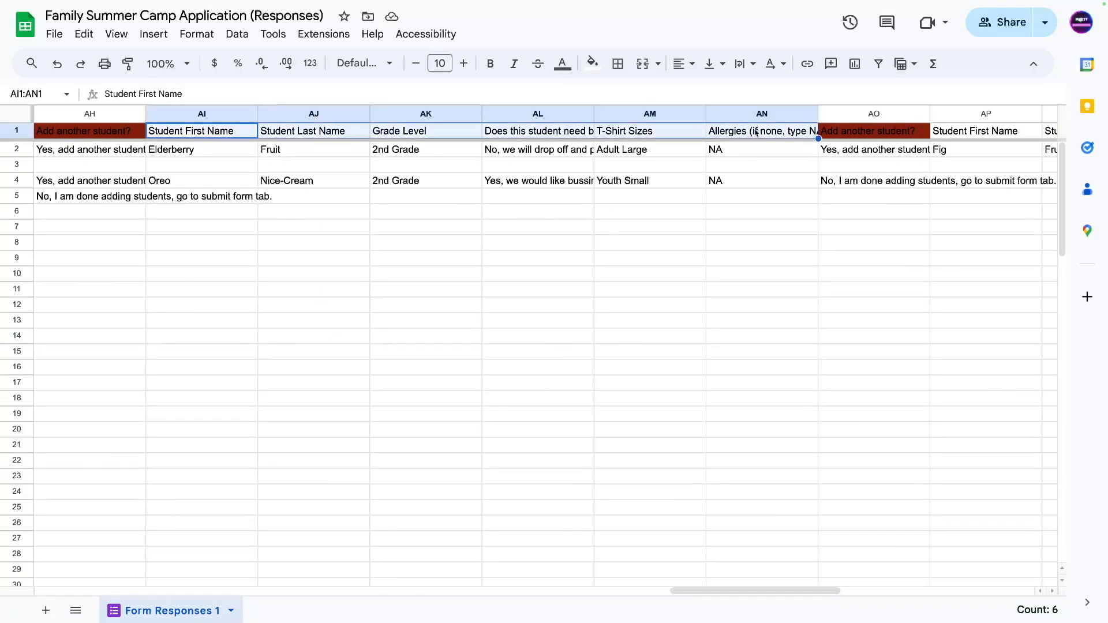
click(593, 64)
click(695, 155)
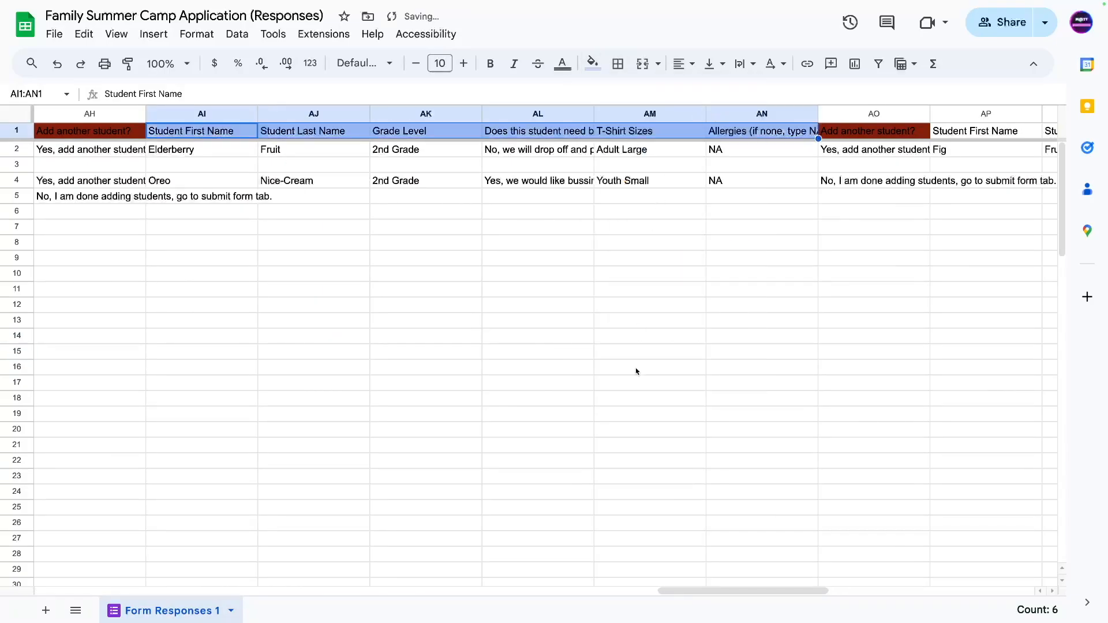
drag(672, 591, 51, 591)
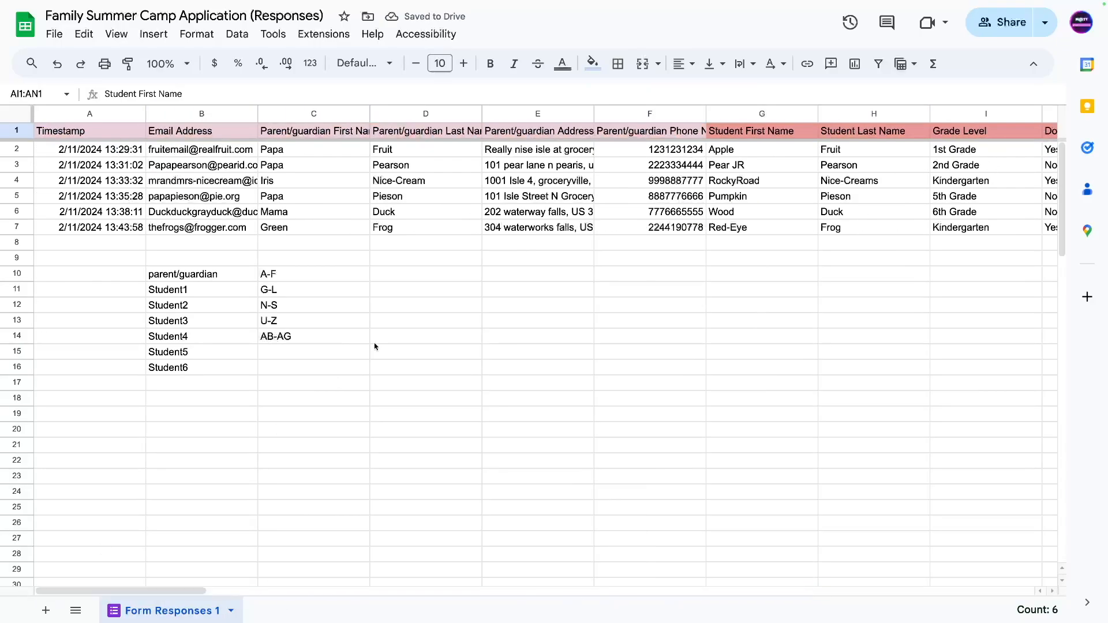
click(272, 356)
text(AI-AN)
key(Return)
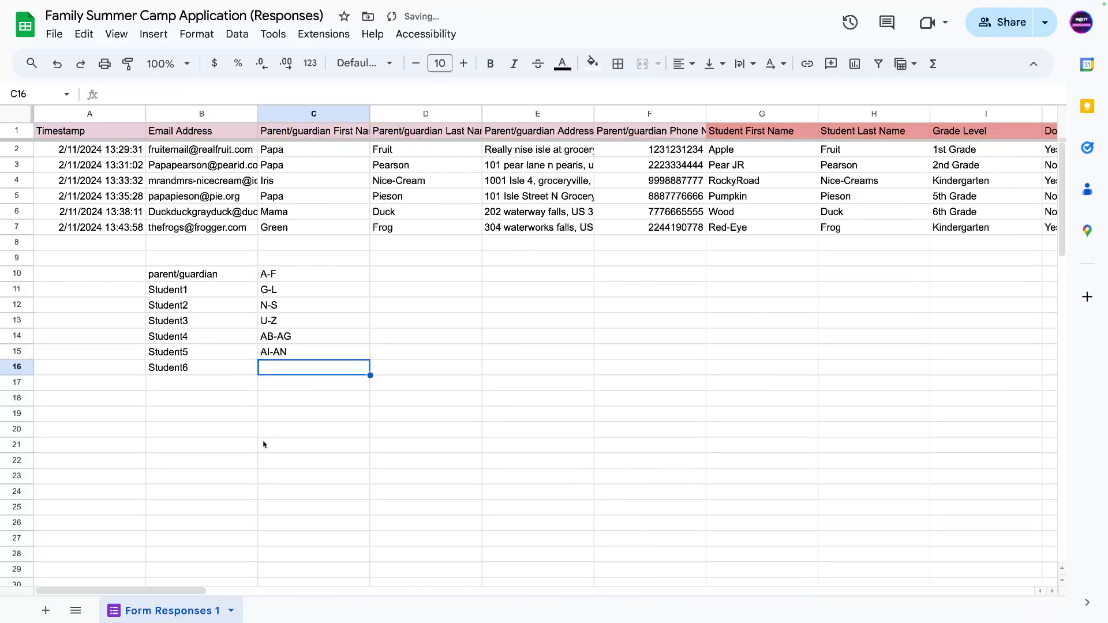
Fill Student6 headers AP1:AU1 light purple and enter AP-AU in C16.
drag(109, 591, 908, 435)
drag(166, 134, 770, 137)
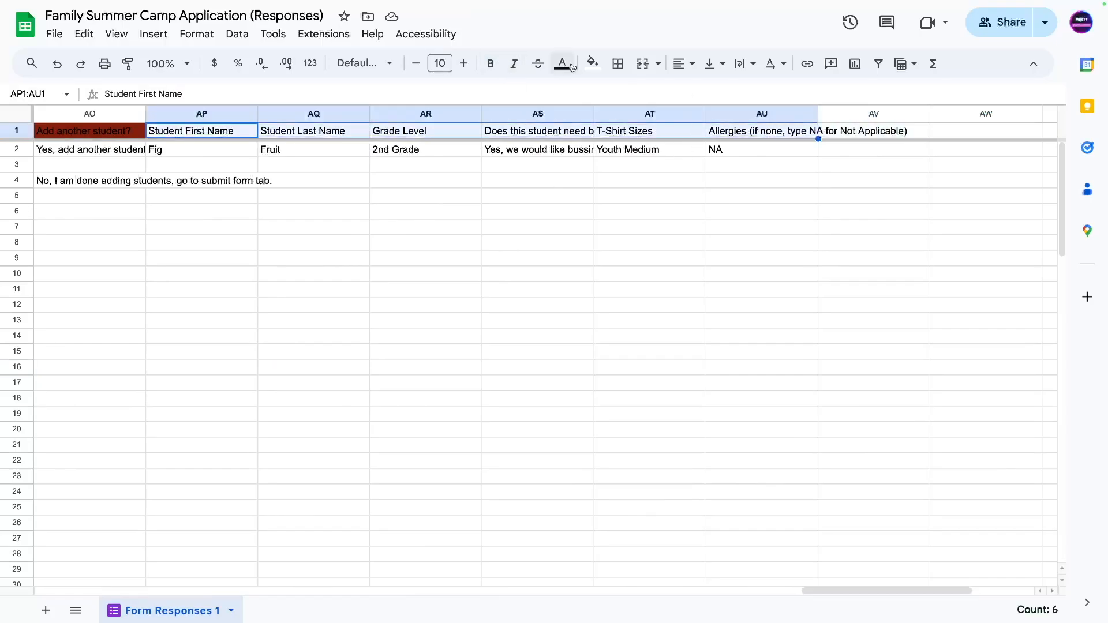
click(592, 63)
click(728, 164)
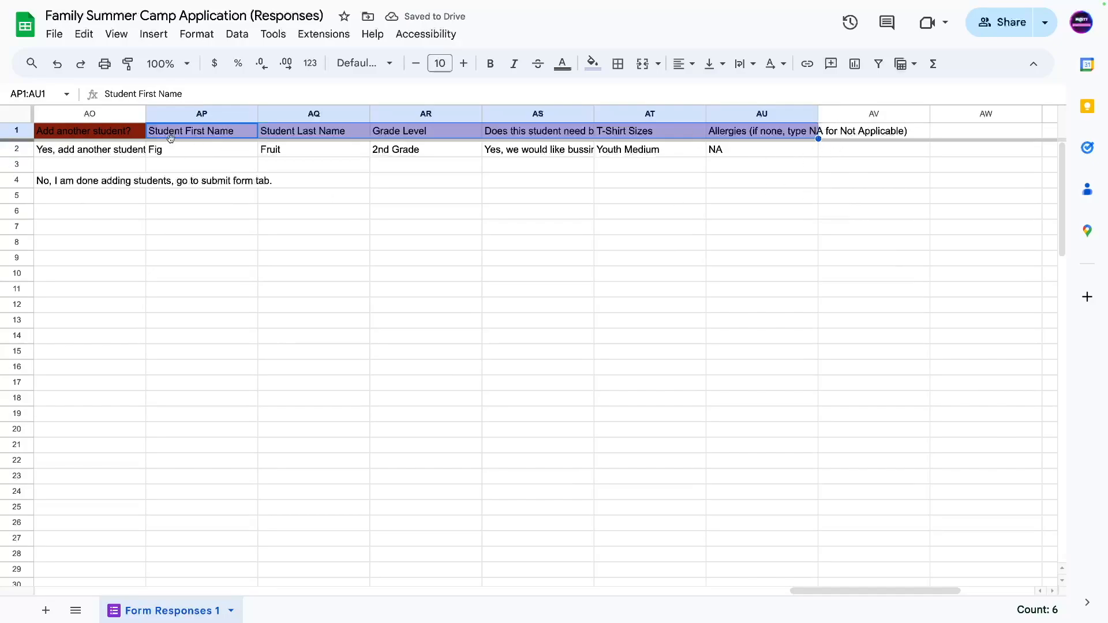
drag(819, 591, 144, 594)
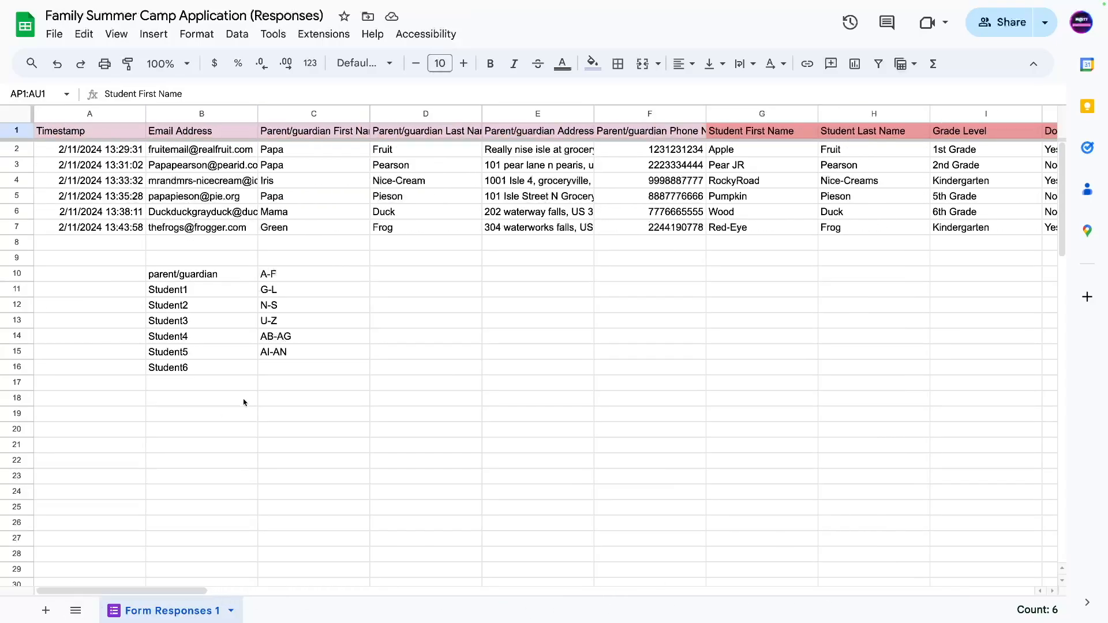
click(277, 363)
text(AP)
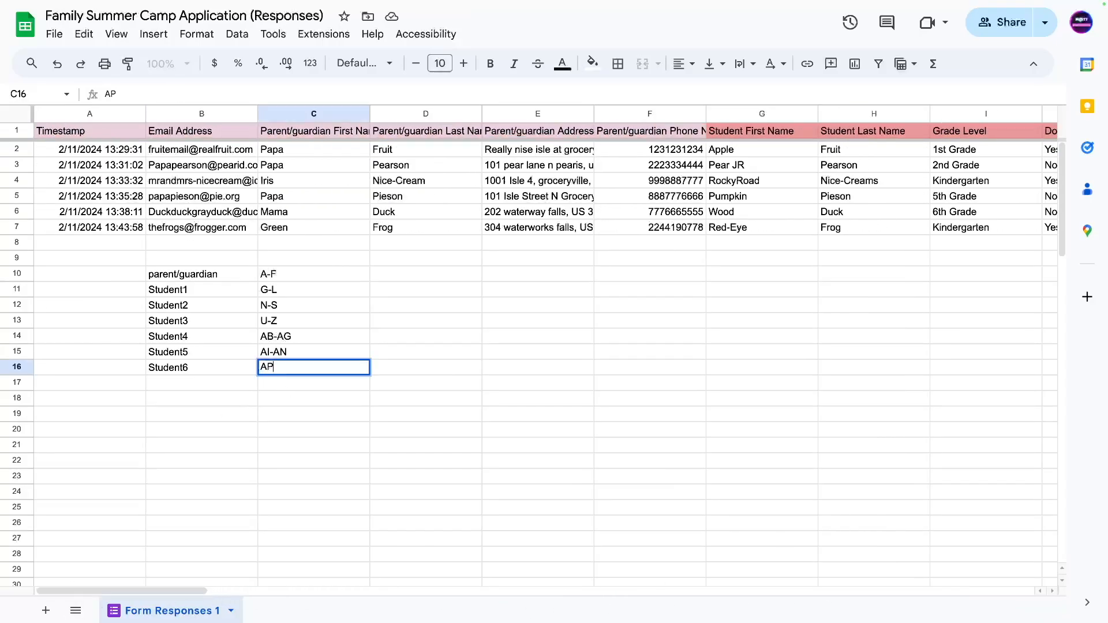
text(-AU)
key(Return)
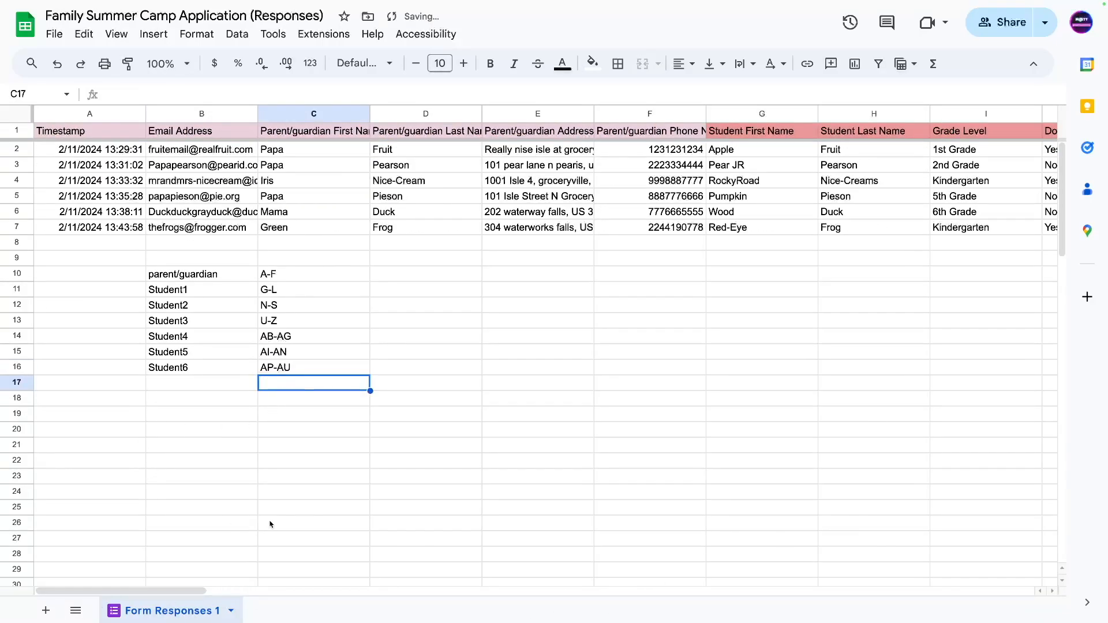
Copy the column-range list B10:C16 and add a new sheet named data_formatting.
drag(202, 277, 290, 369)
key(ctrl+c)
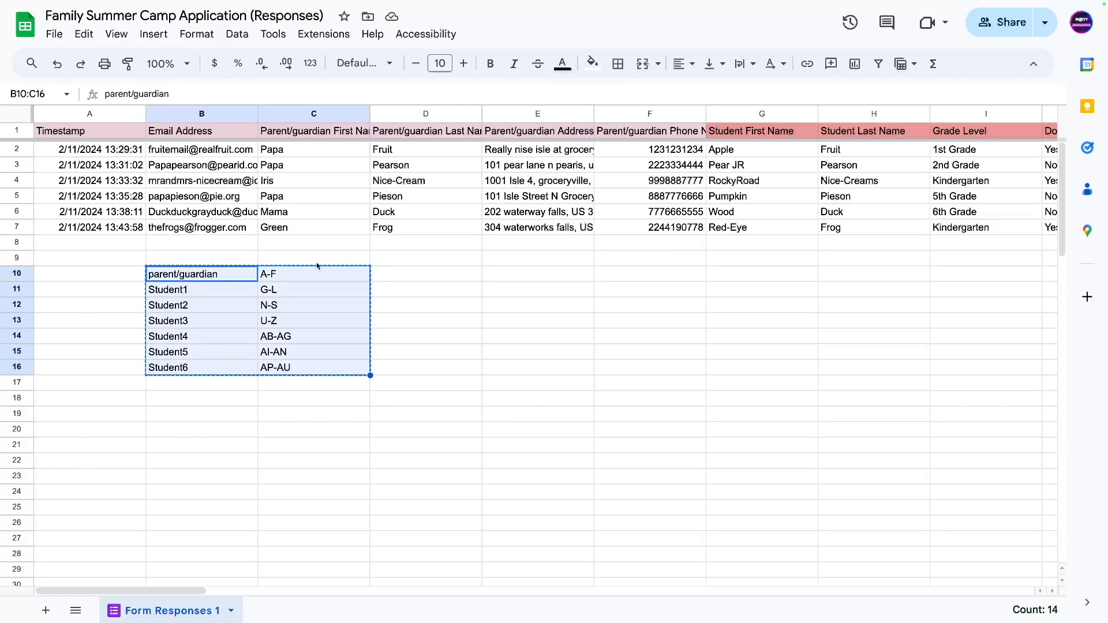
click(46, 610)
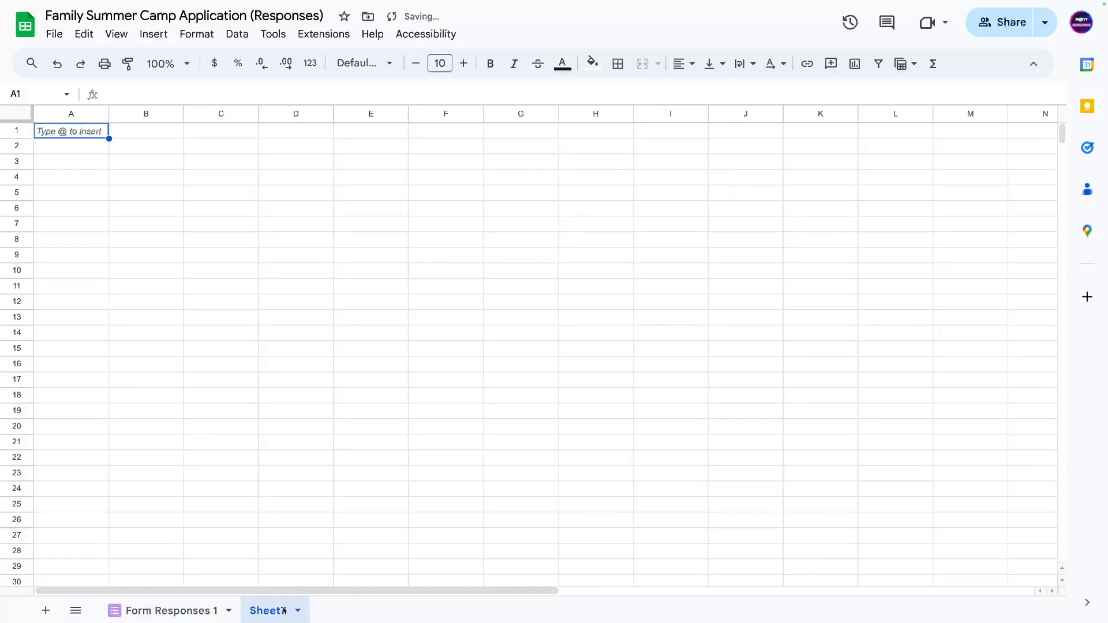
double_click(276, 614)
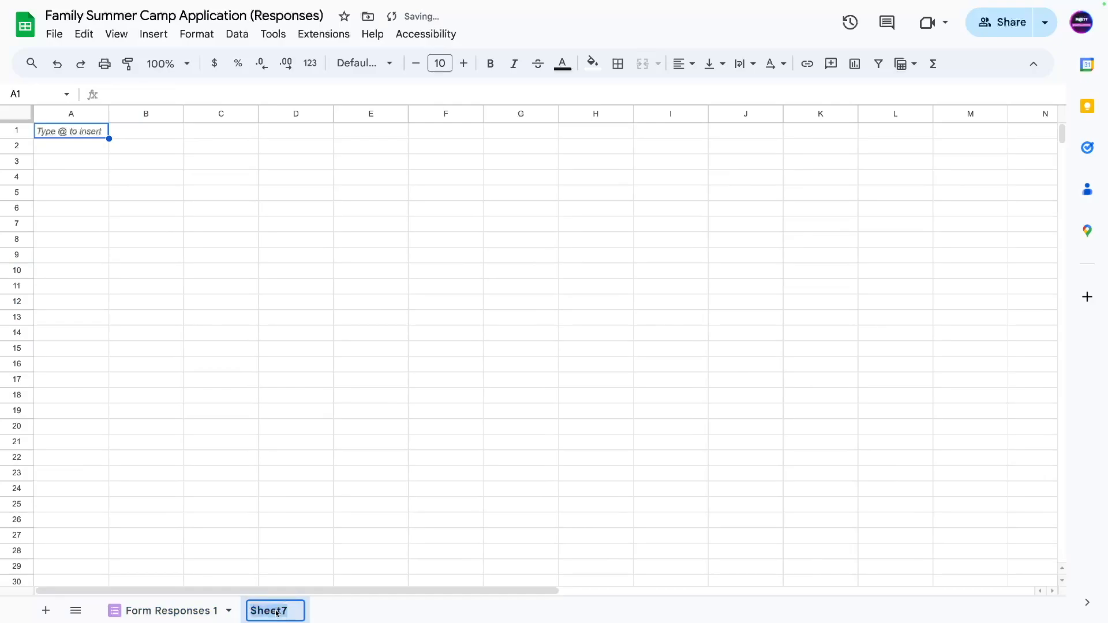
text(date)
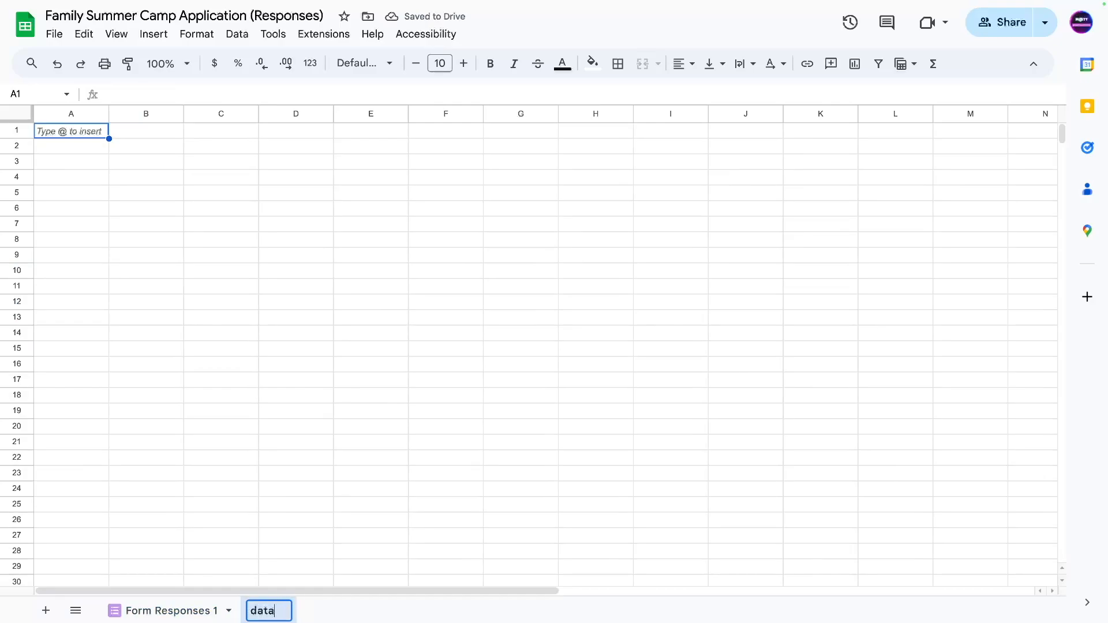
text(_formatting)
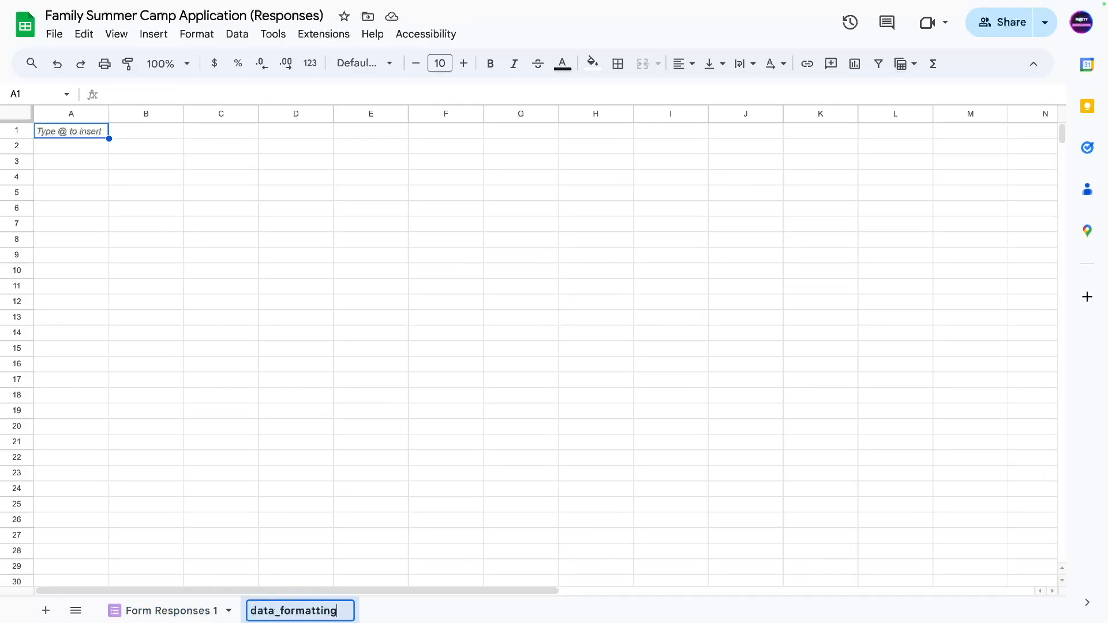
key(Return)
Paste the copied list into M2:N8 of data_formatting and enlarge the formula bar.
click(135, 209)
click(70, 145)
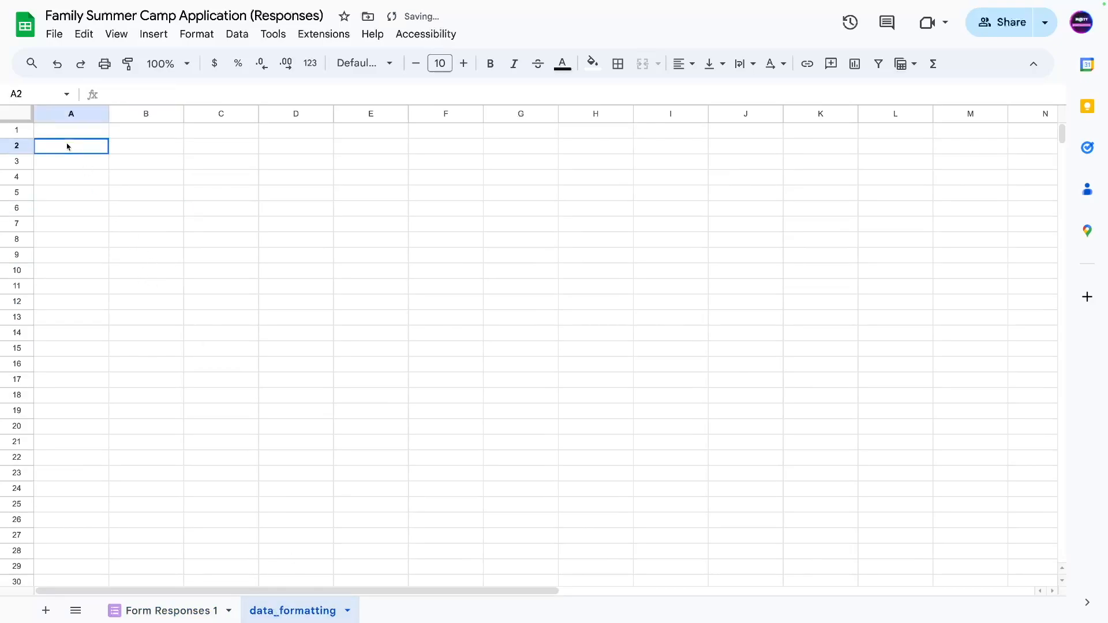
click(71, 135)
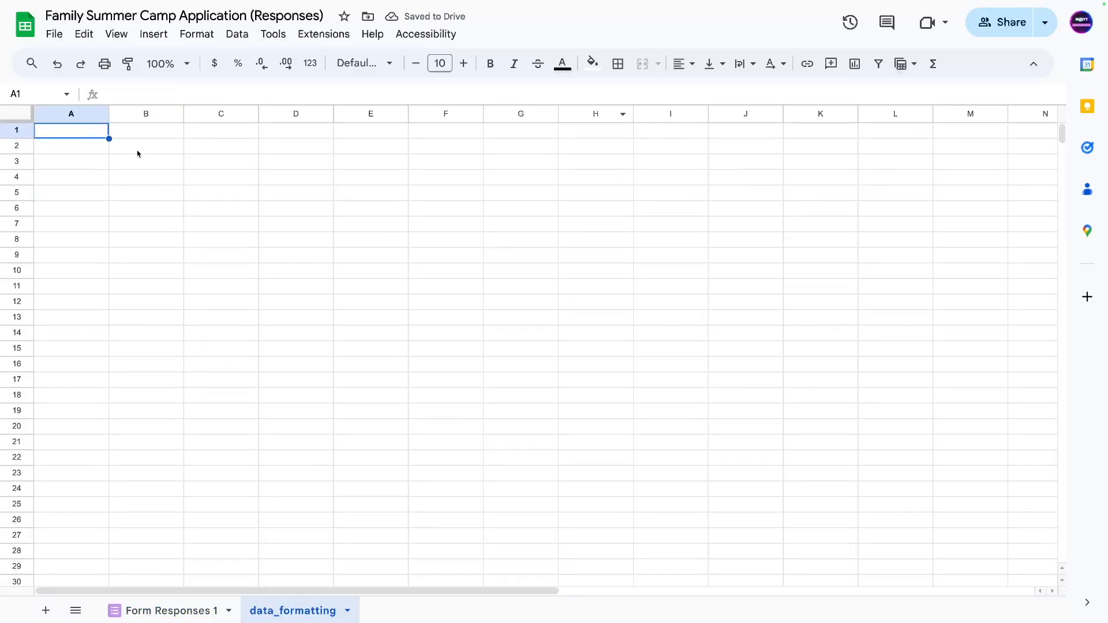
click(90, 153)
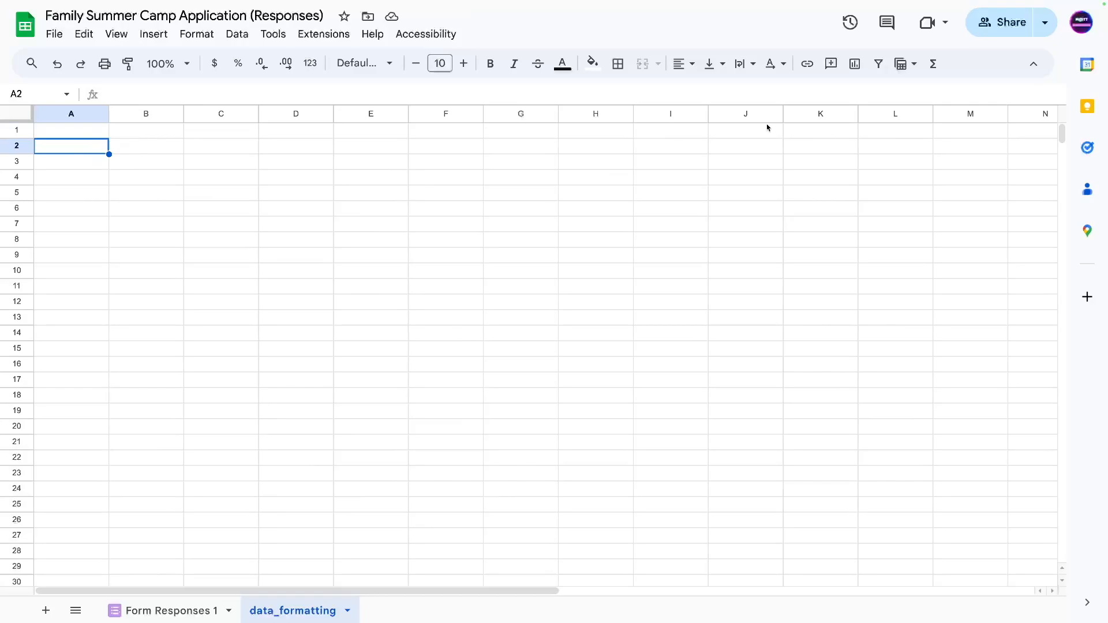
click(947, 152)
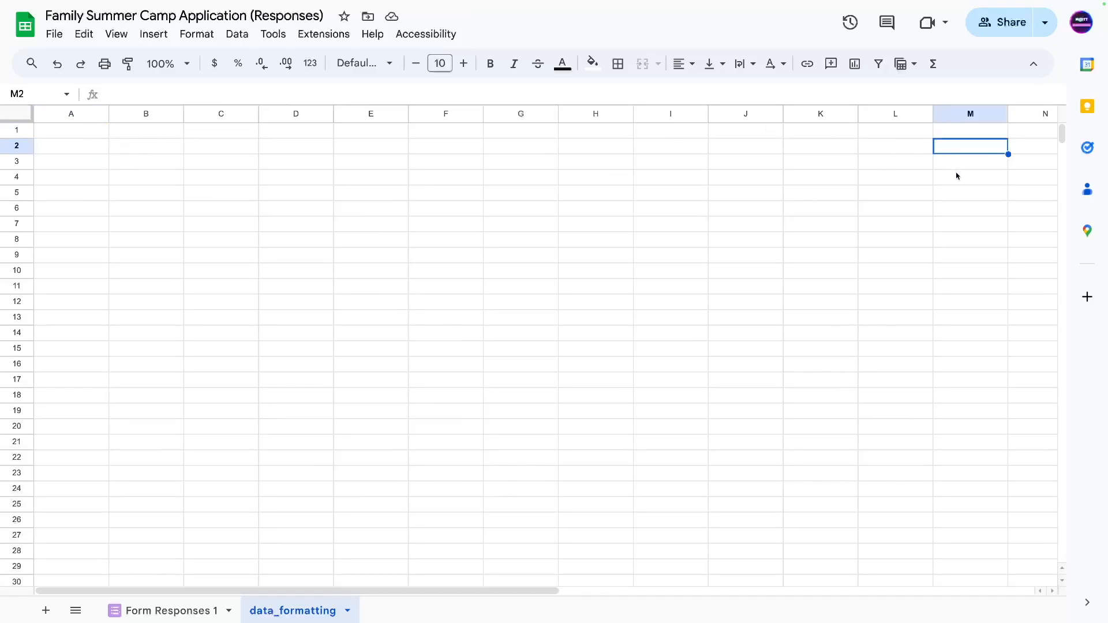
key(ctrl+v)
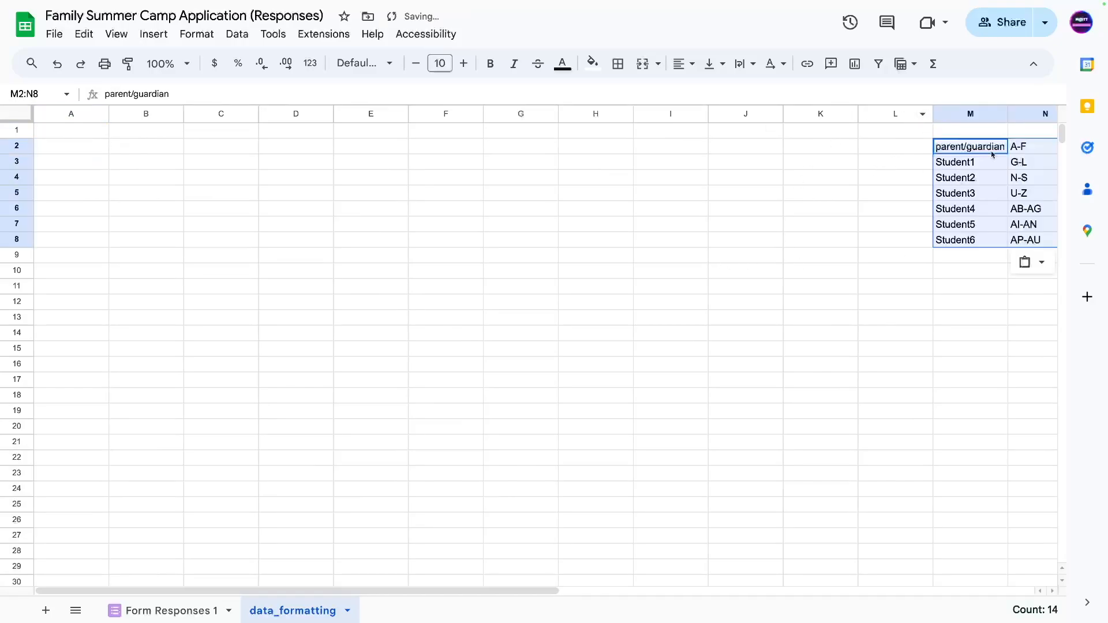
click(87, 151)
drag(109, 104, 94, 267)
Enter =ARRAYFORMULA({ ,A2,A3, }) in A2 over several lines, which returns #REF!
click(155, 89)
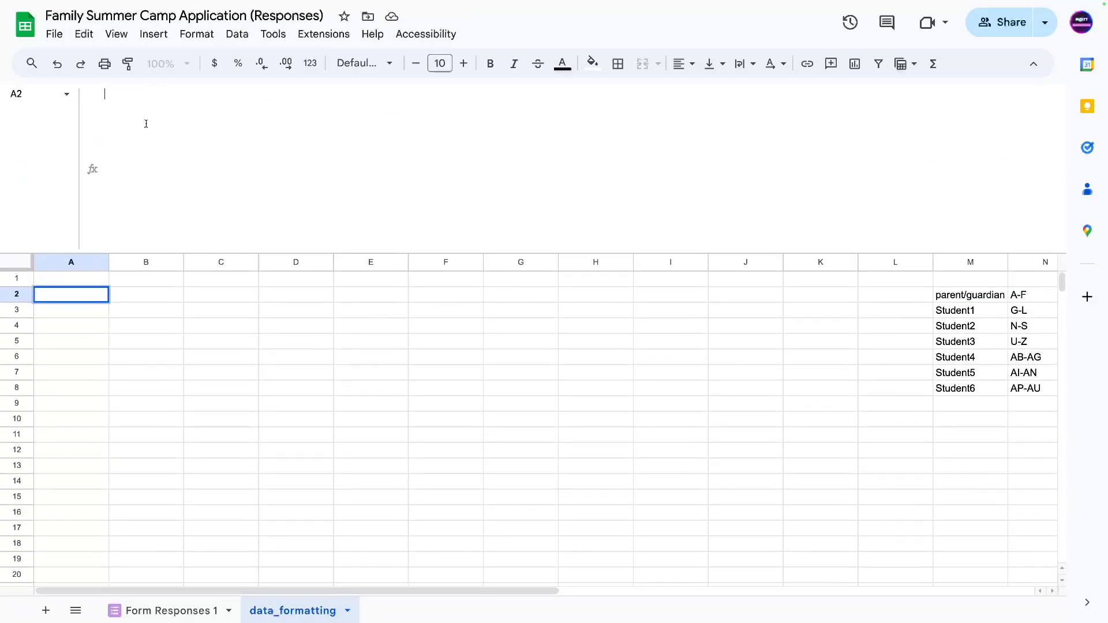
text(=)
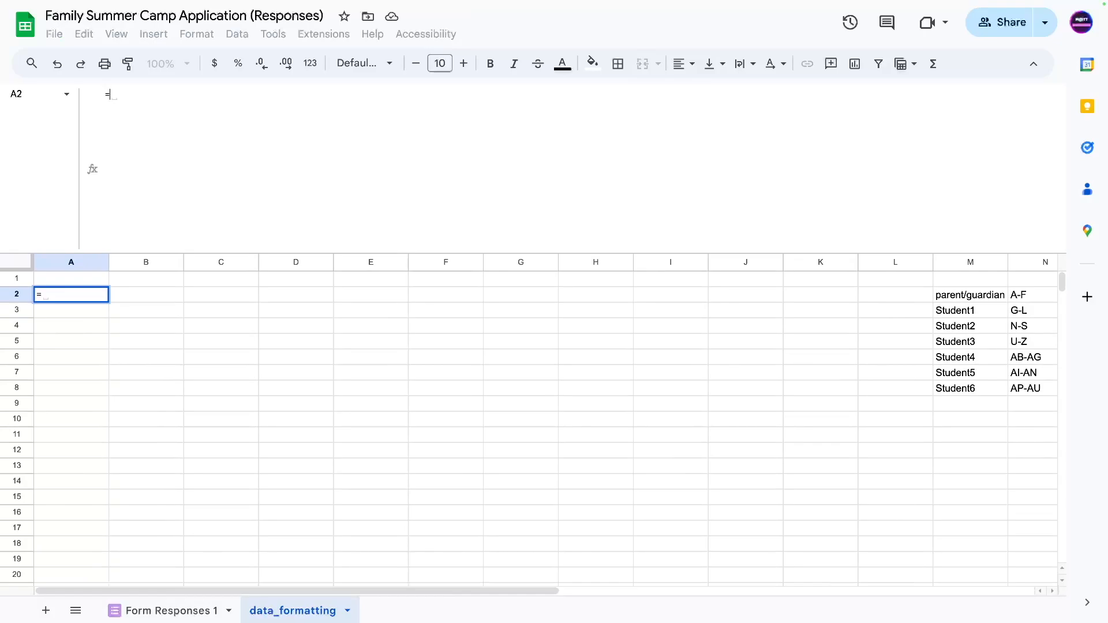
text(ARRAY)
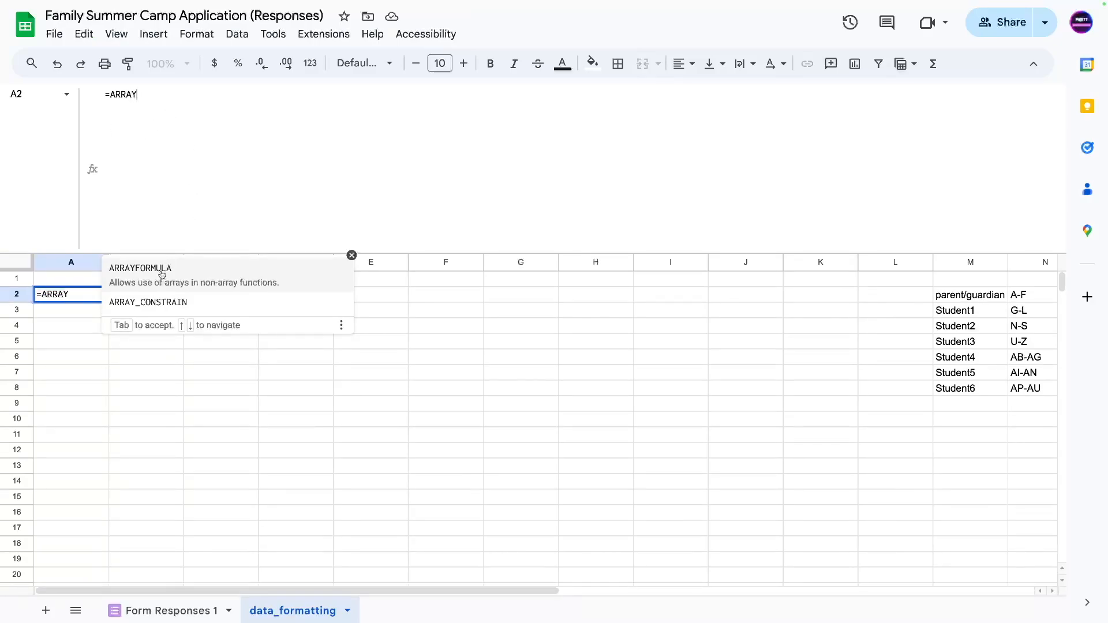
key(Tab)
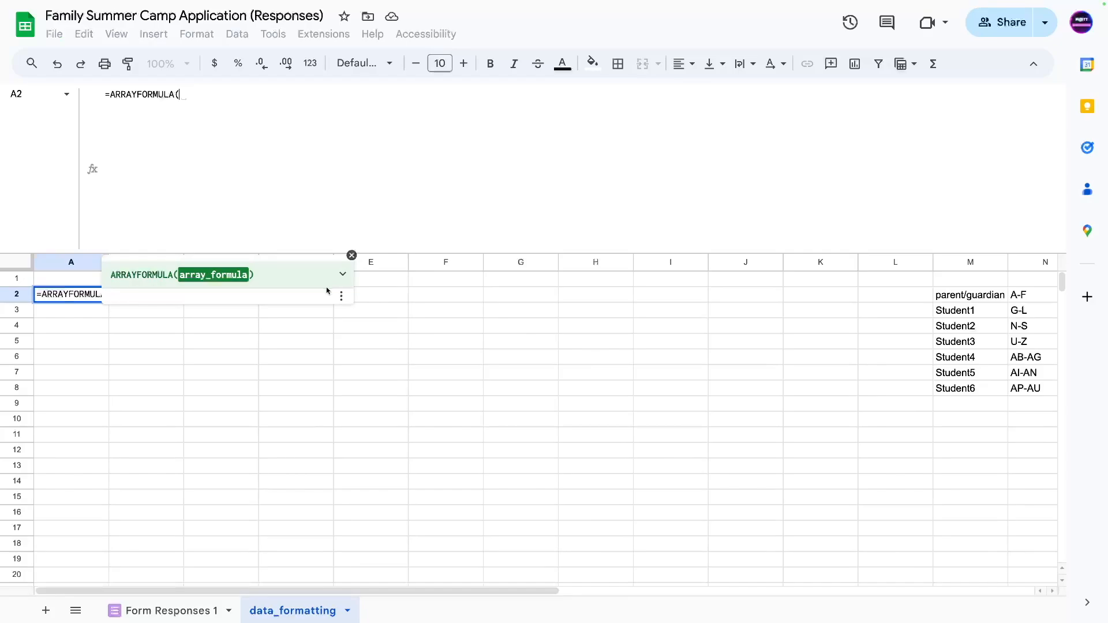
text({}_)
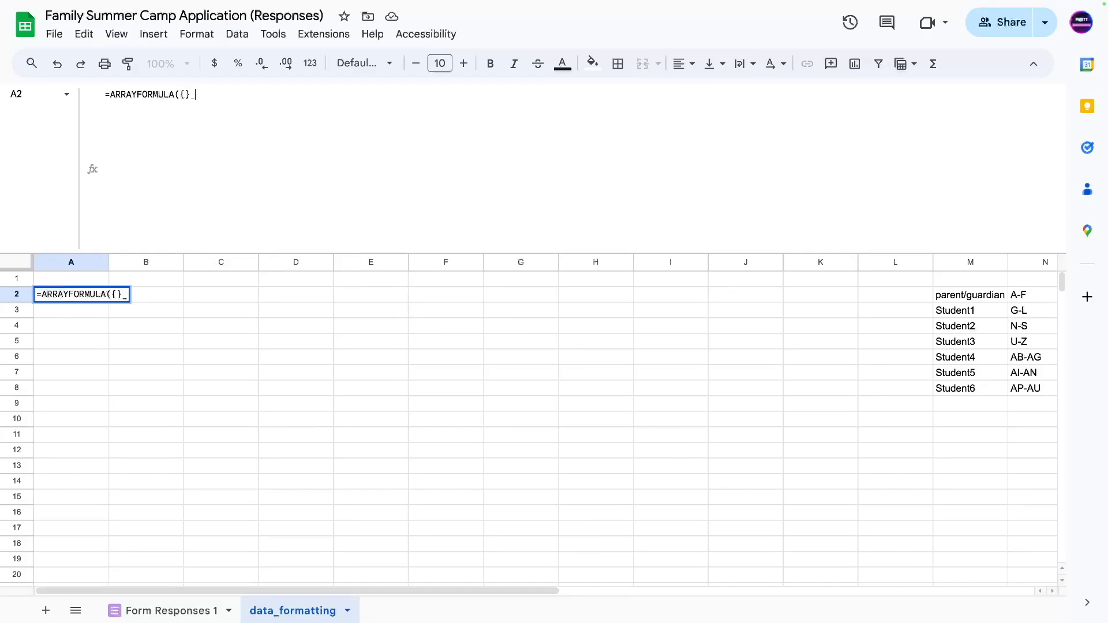
key(BackSpace)
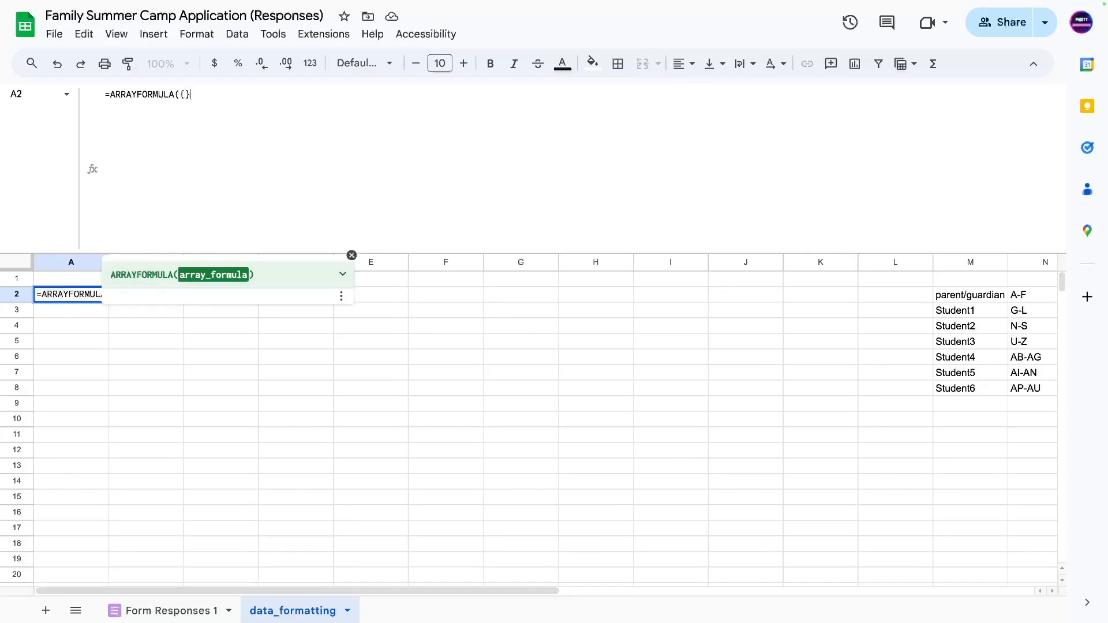
text())
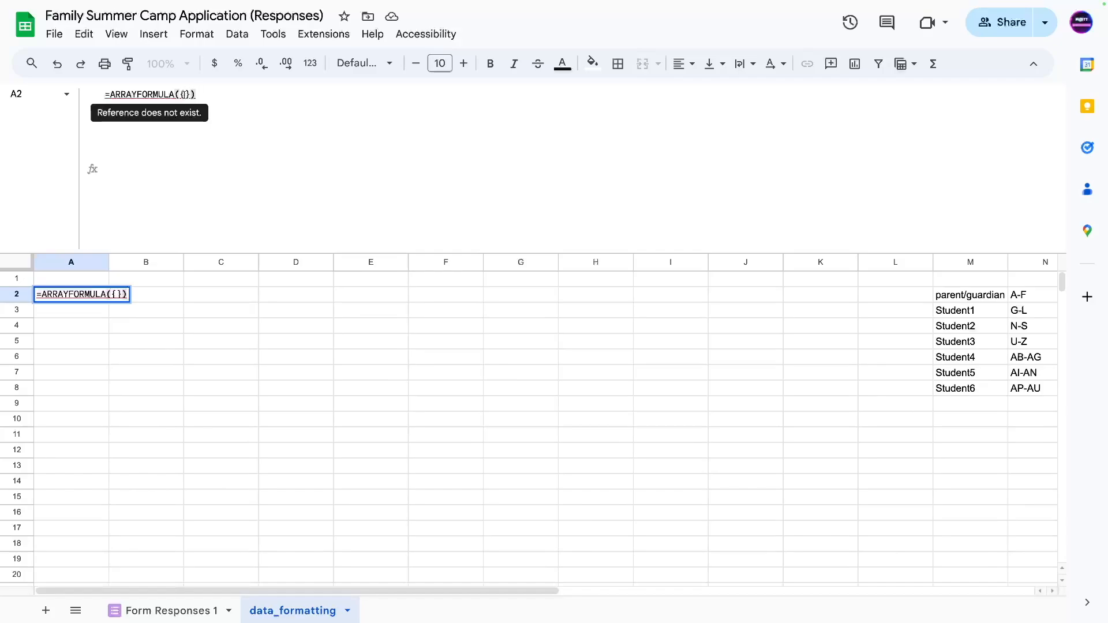
click(183, 92)
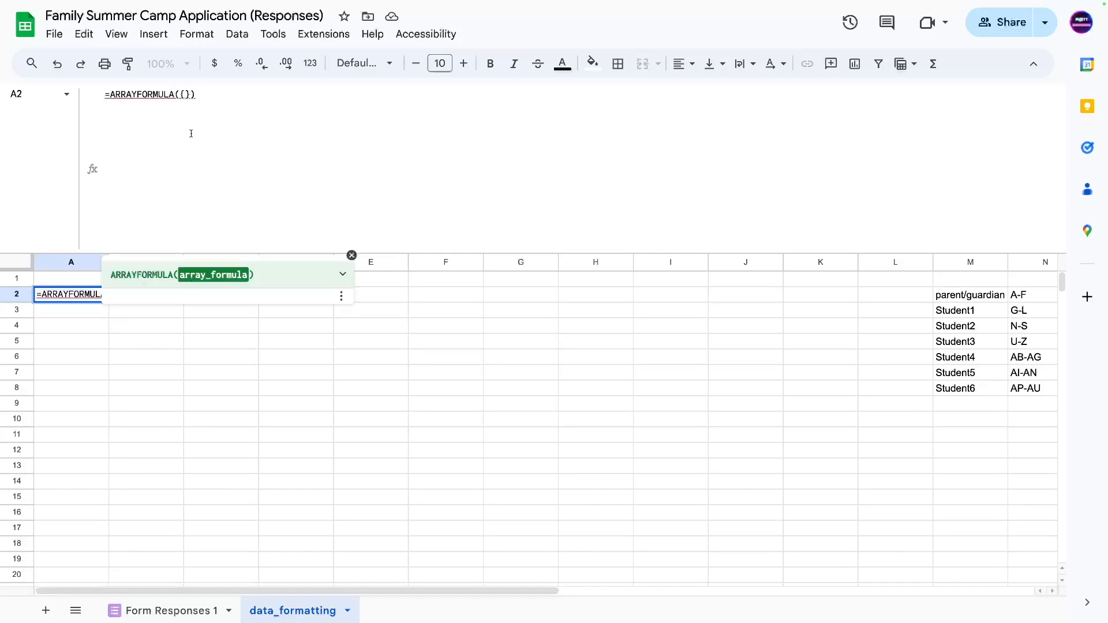
key(ctrl+Return)
key(ctrl+Return)
key(ctrl+Return)
key(ctrl+Return)
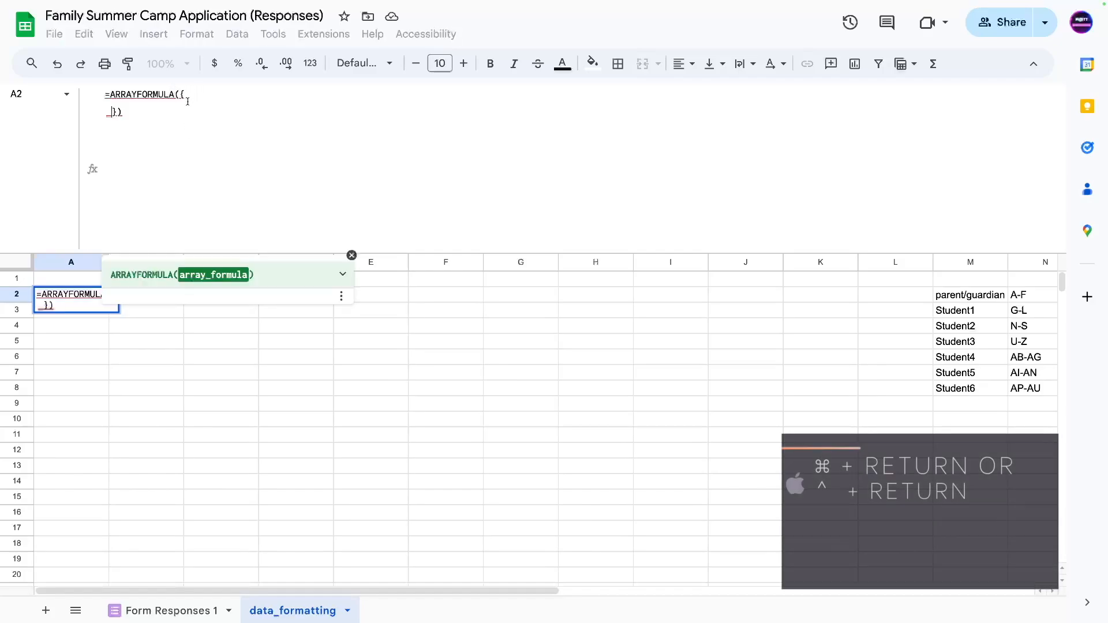
click(115, 110)
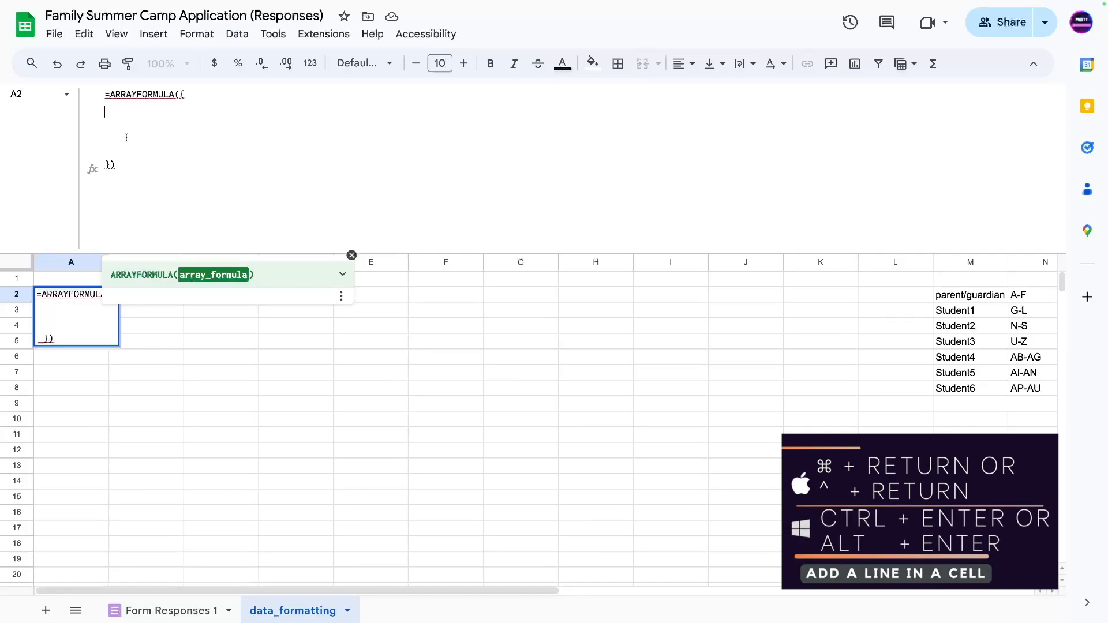
text(,)
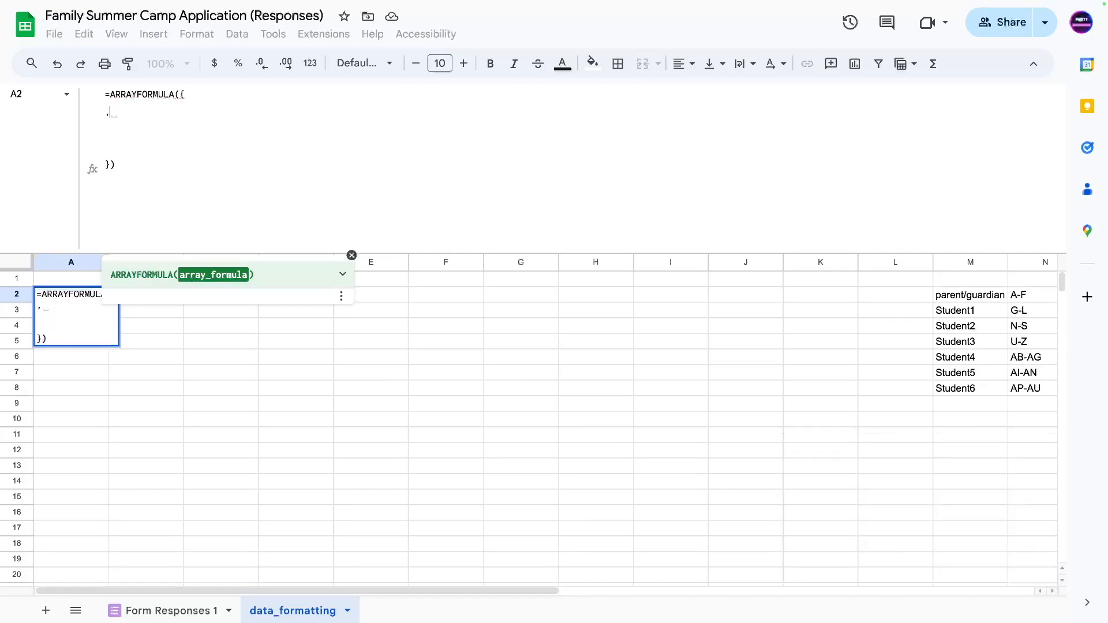
text(A2,A3,)
key(Return)
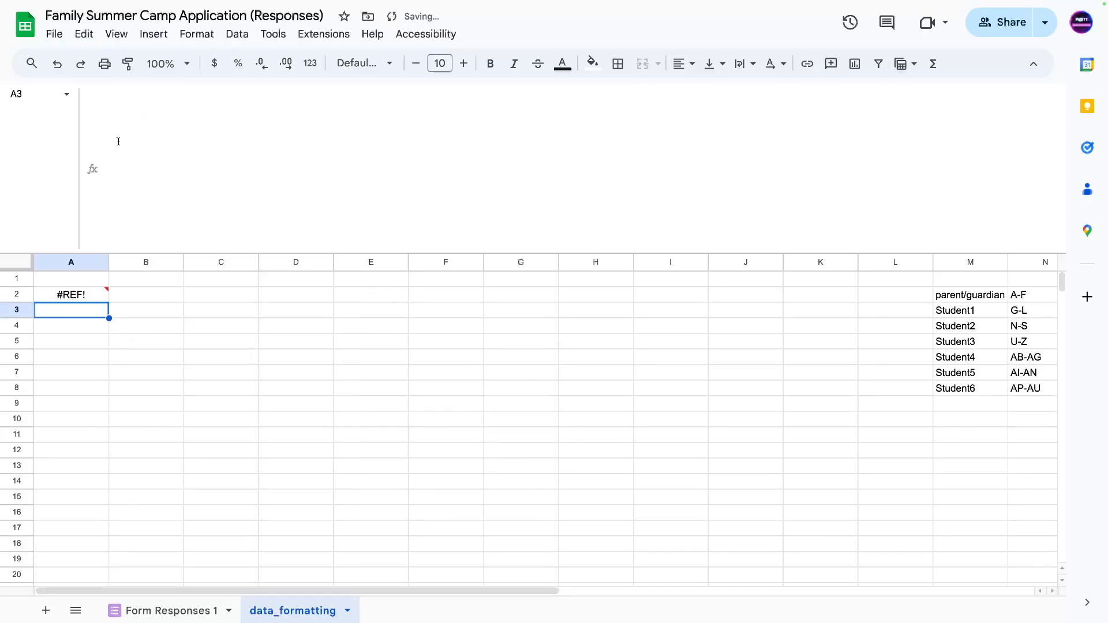
Replace the self-referencing array entries with M2,M3 to show the parent/guardian and Student1 labels.
click(66, 300)
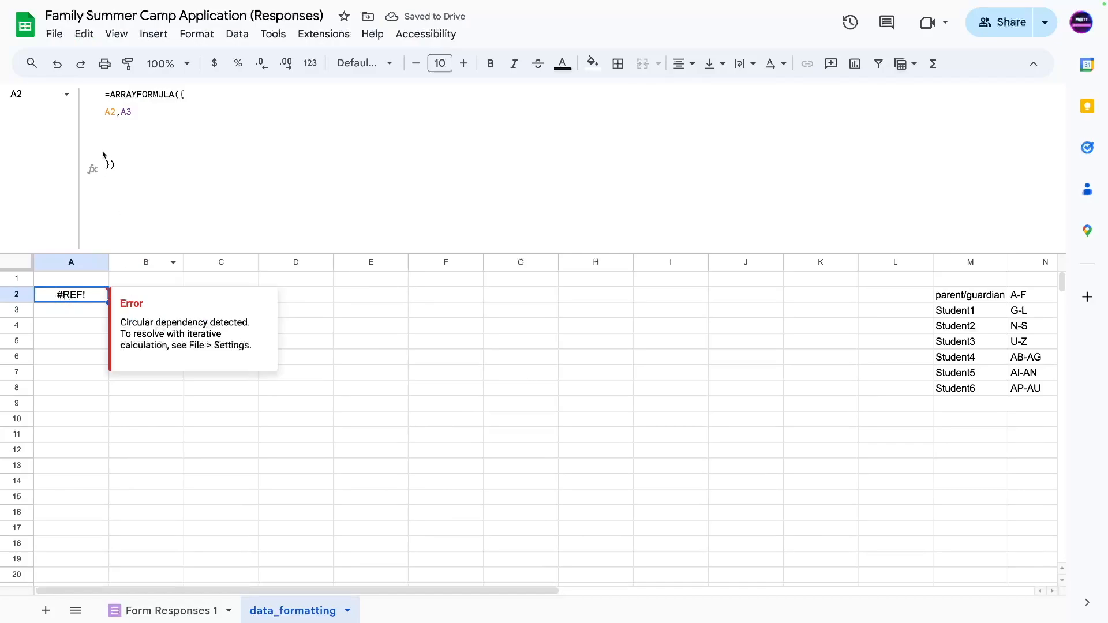
click(115, 108)
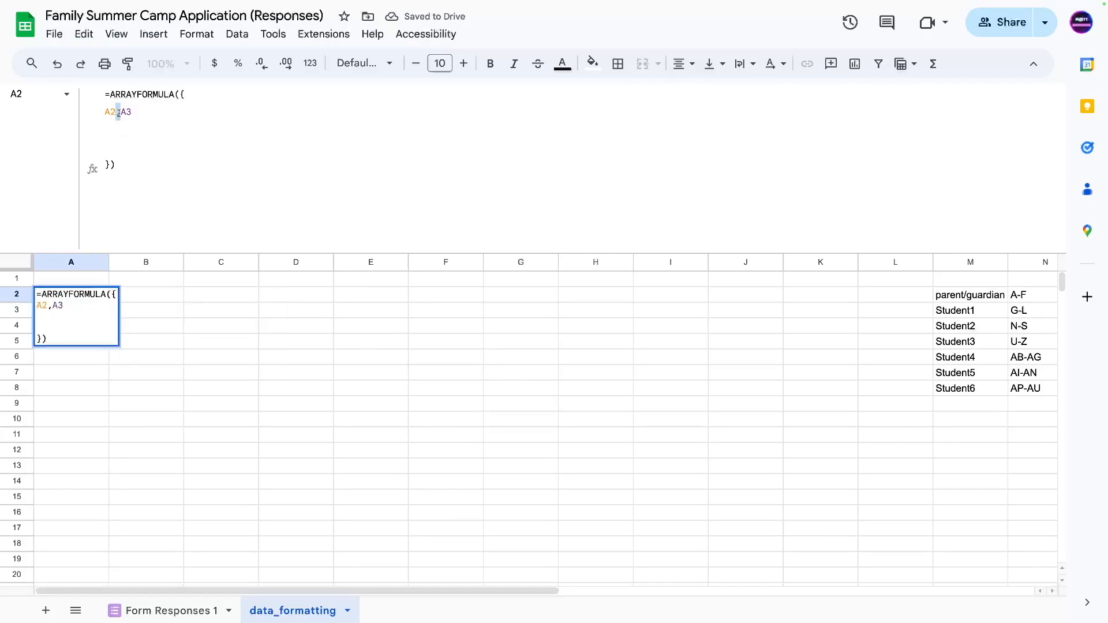
key(BackSpace)
key(BackSpace)
text(B2)
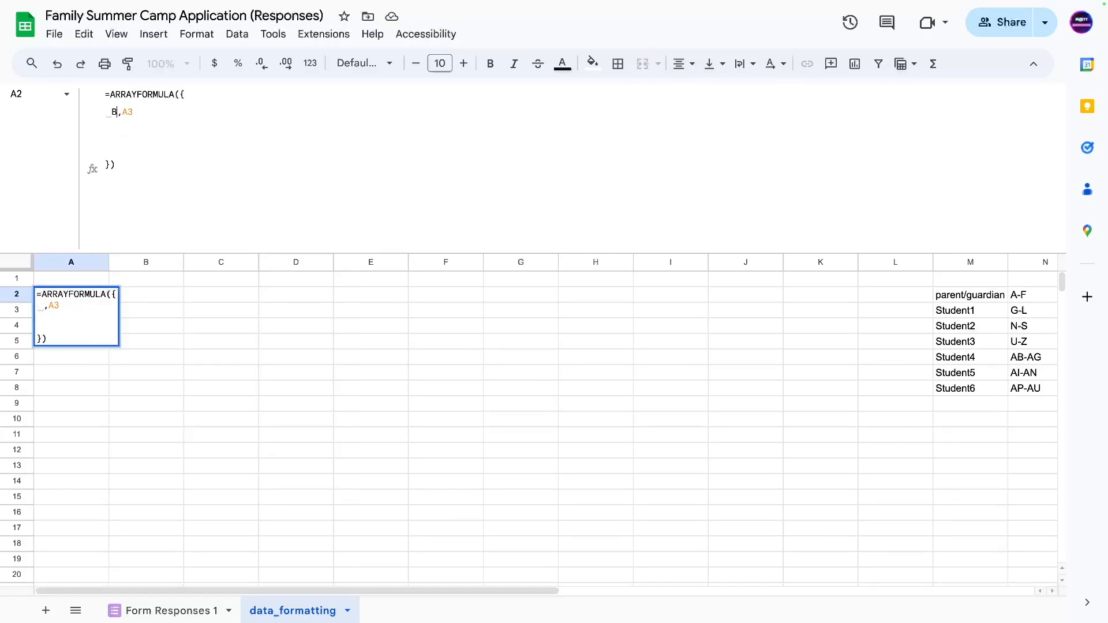
key(BackSpace)
drag(128, 112, 103, 113)
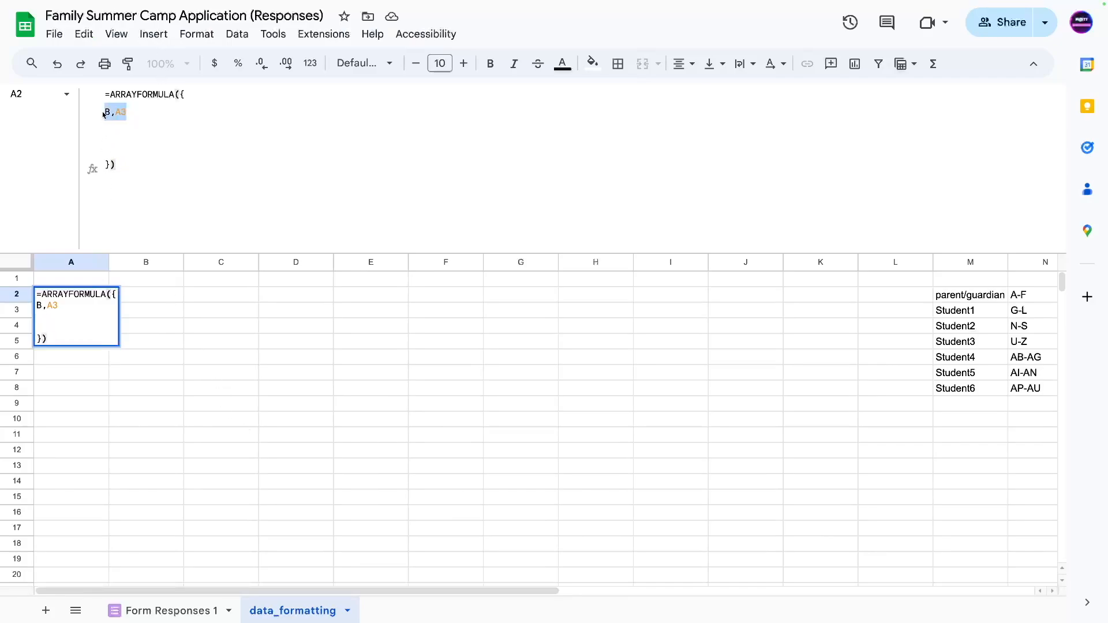
text(M2,M3)
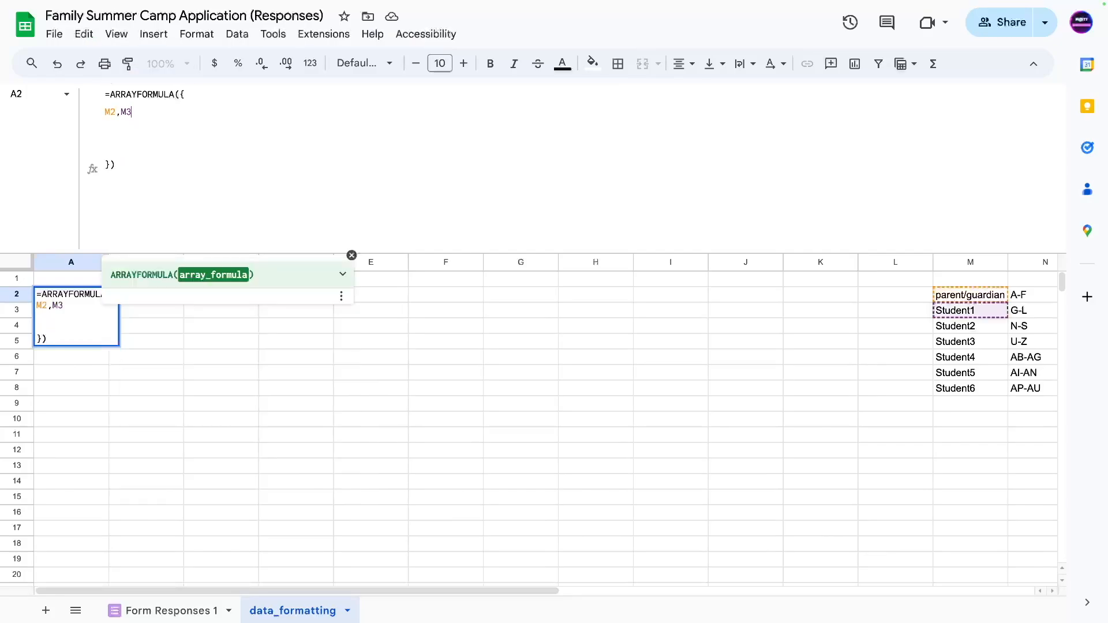
key(Return)
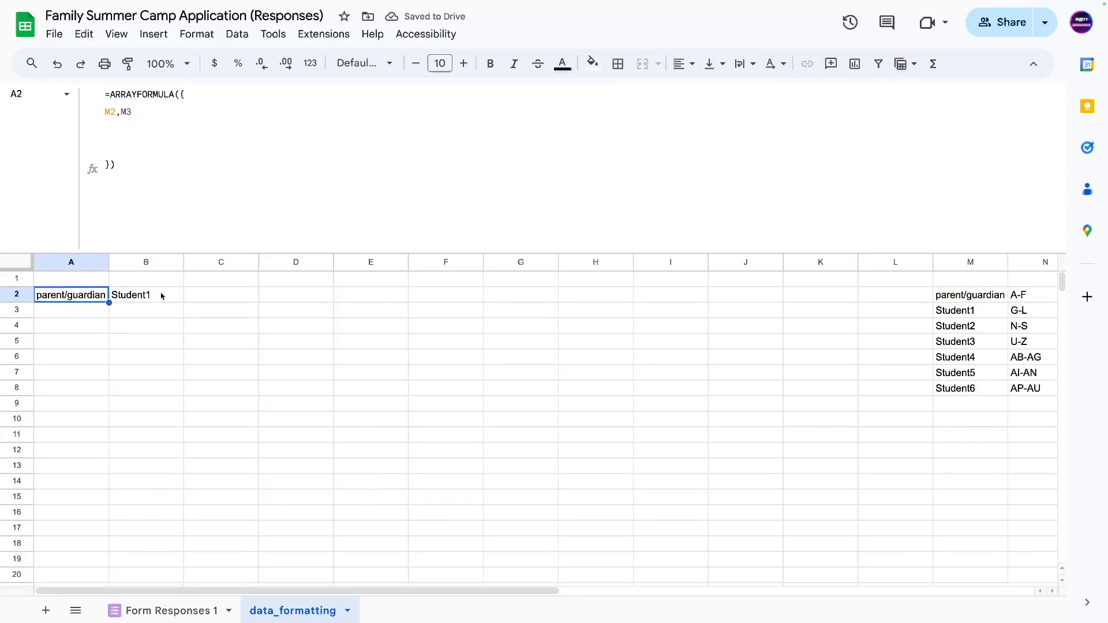
Add an N2,N3 row to A2's array so A-F and G-L spill below.
drag(956, 297, 957, 313)
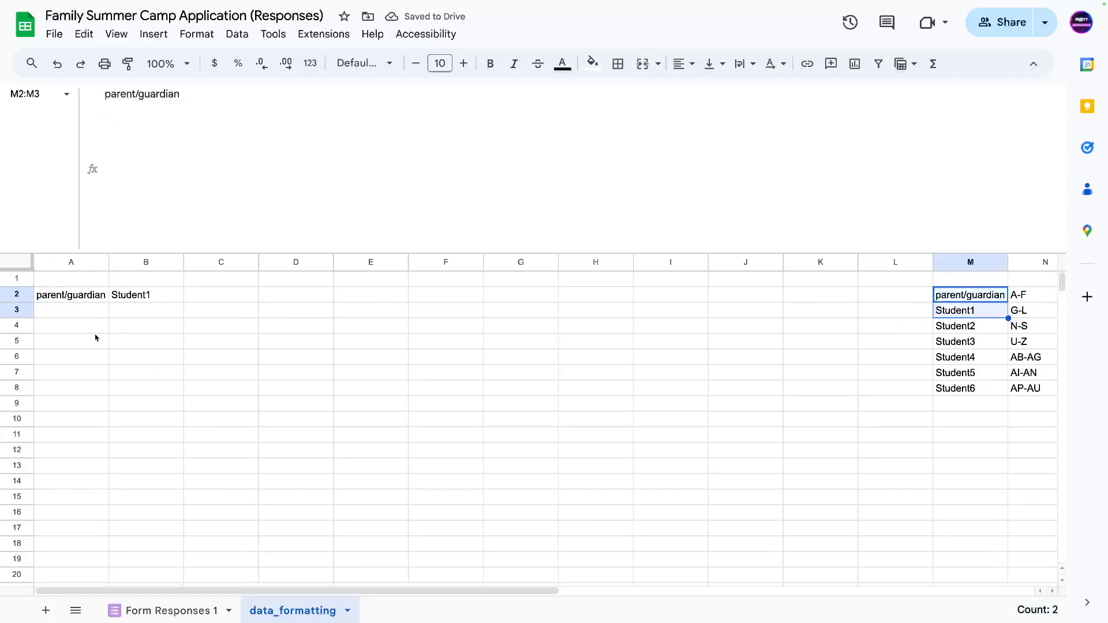
click(63, 298)
click(149, 111)
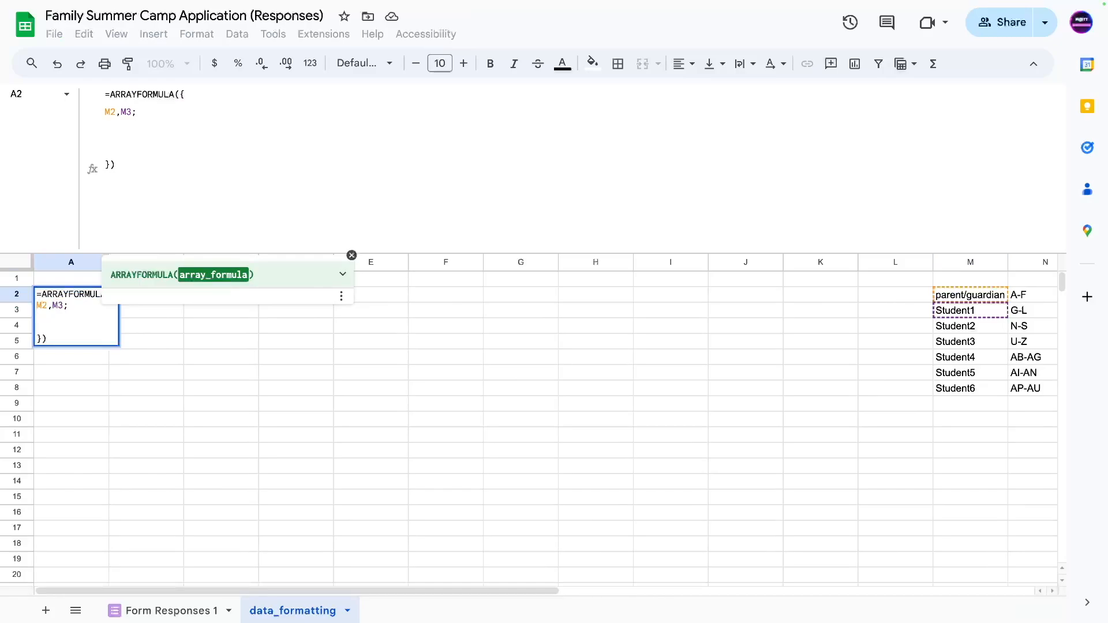
text(N2,N3)
key(Return)
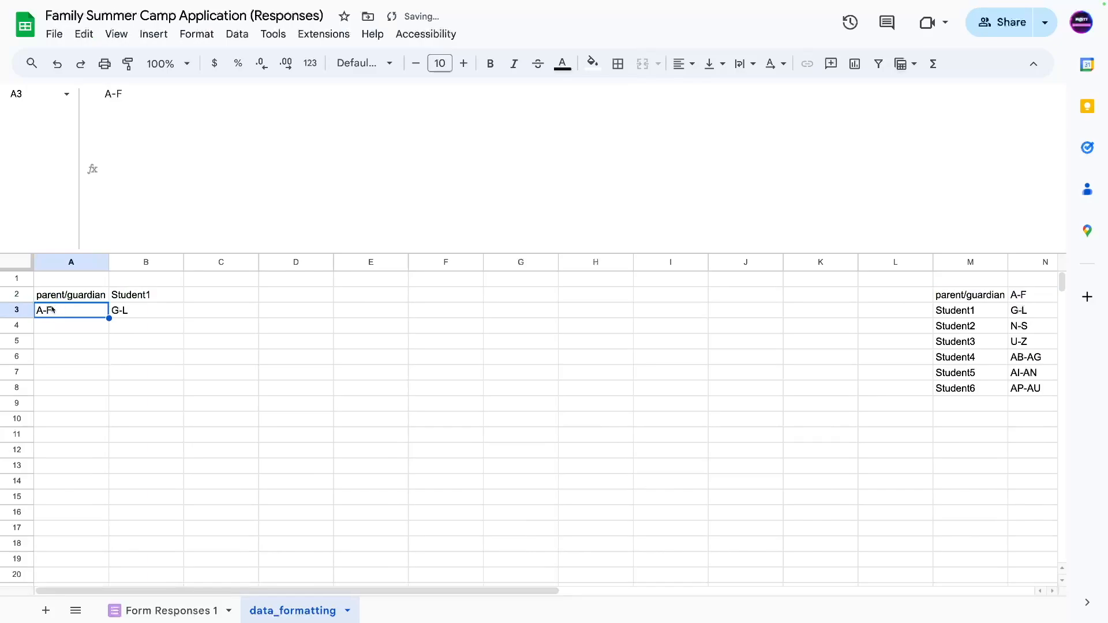
Check the spilled results in A2:B3 and reopen A2's formula after M3;.
click(56, 283)
click(59, 298)
click(52, 310)
drag(81, 295, 122, 312)
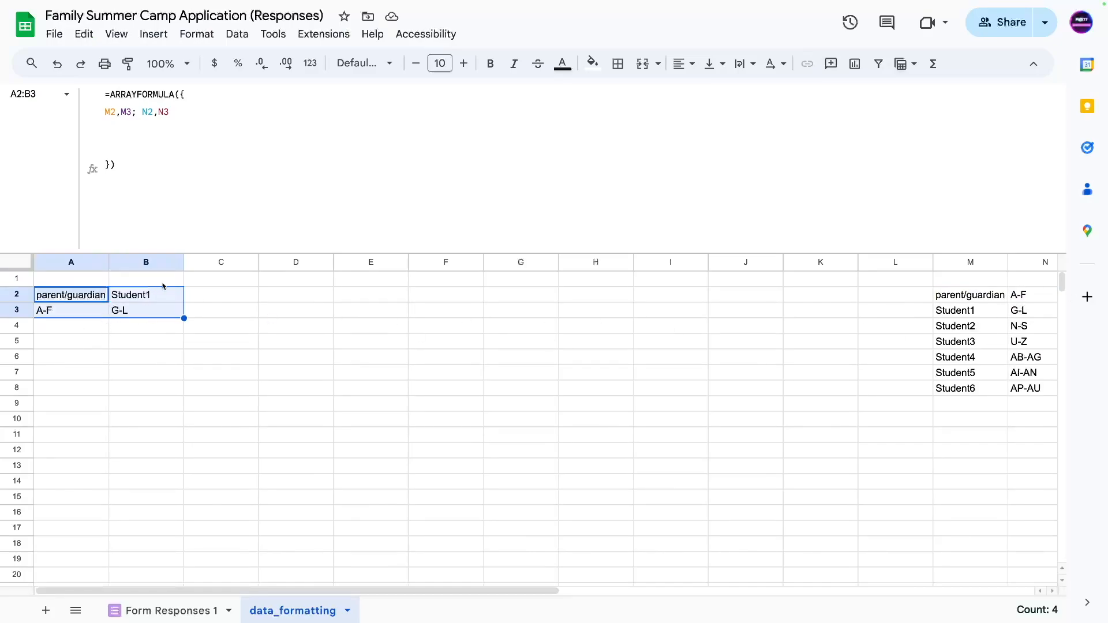
click(53, 353)
click(75, 294)
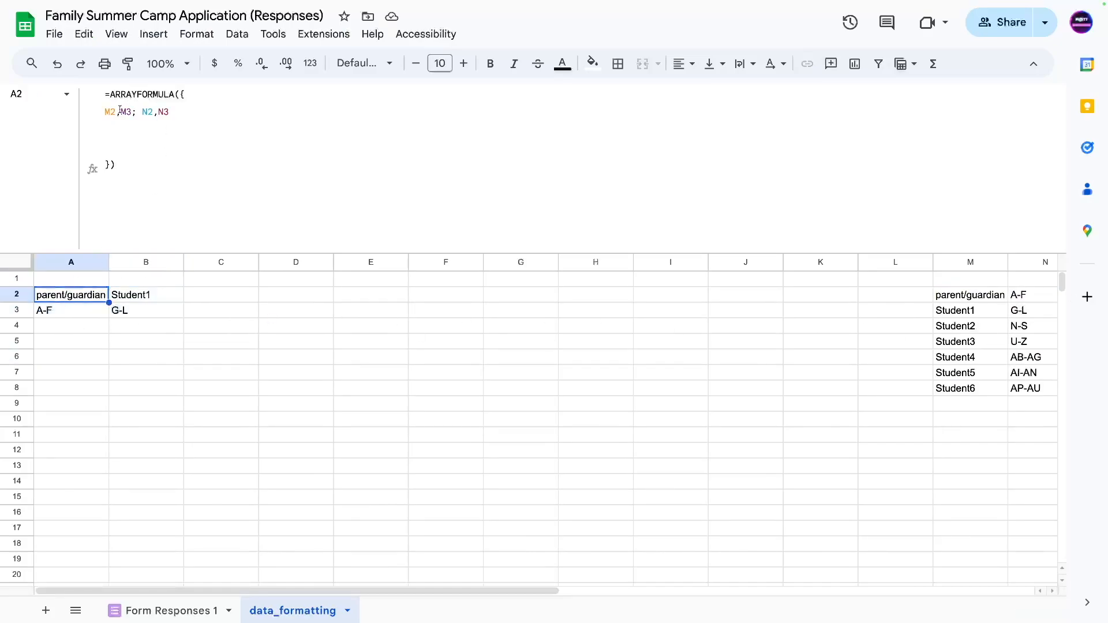
click(118, 111)
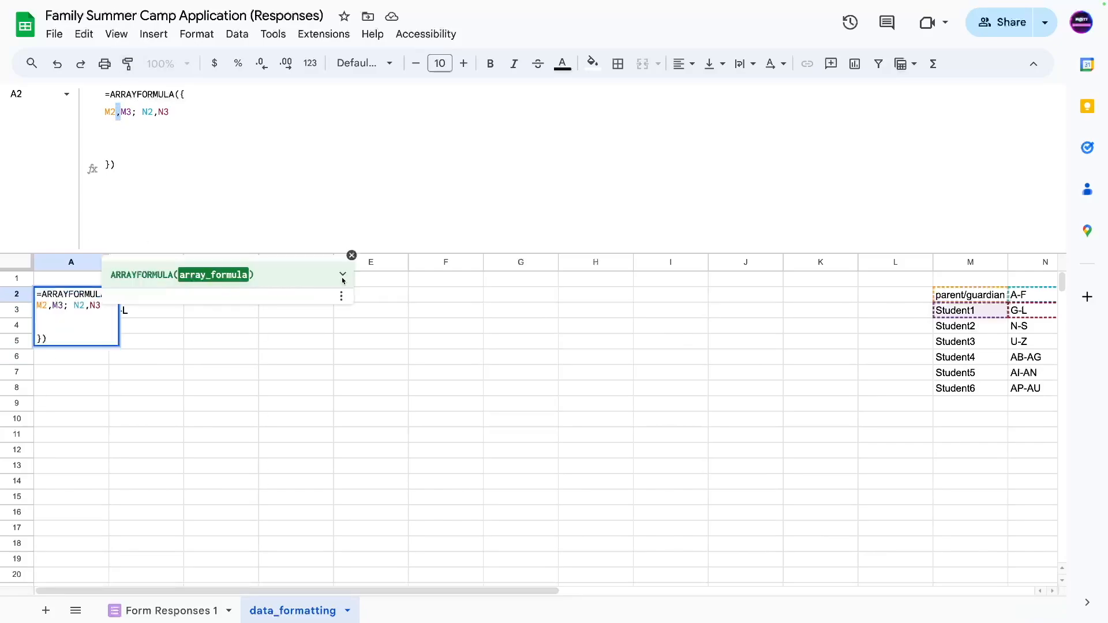
click(135, 111)
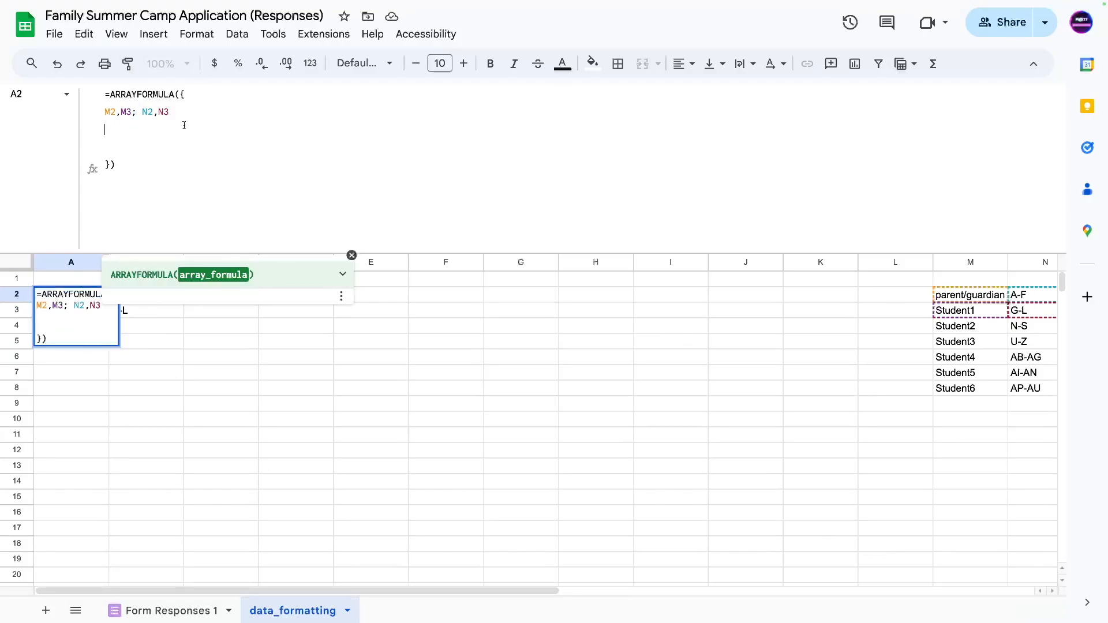
Delete the M and N references and wrap the braces in QUERY( … ,) inside ARRAYFORMULA.
drag(171, 111, 85, 118)
key(BackSpace)
key(BackSpace)
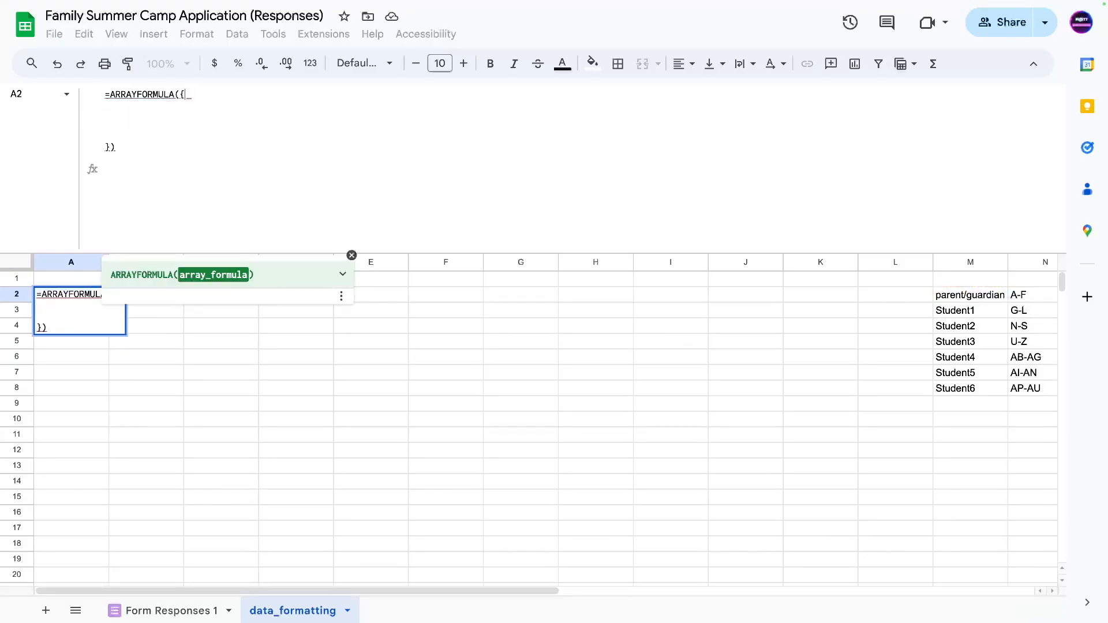
key(alt+Return)
key(alt+Return)
click(110, 111)
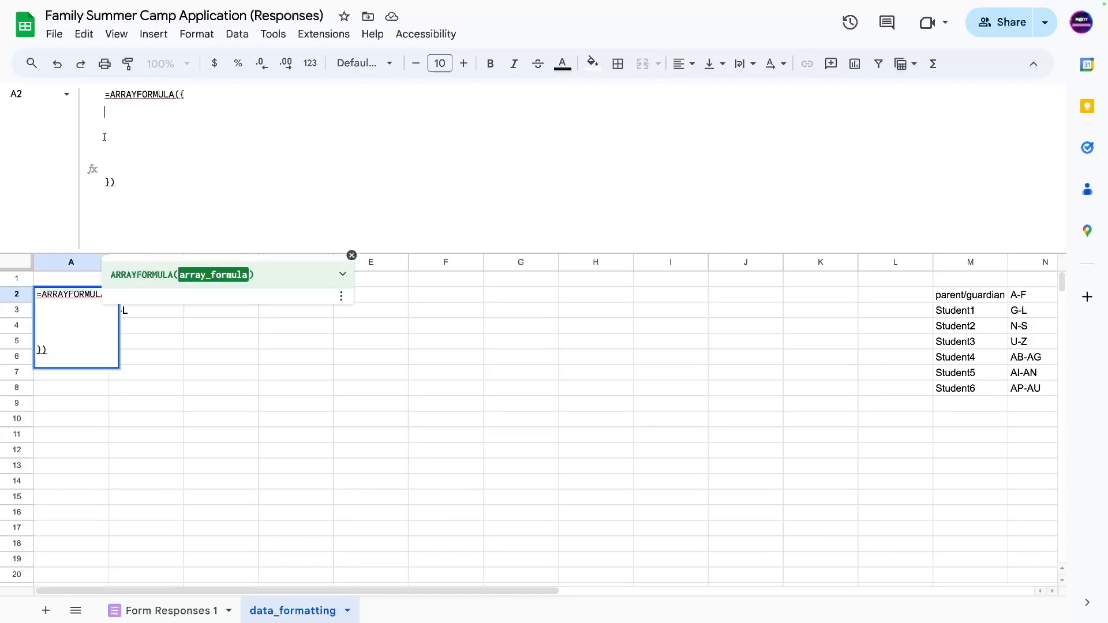
click(180, 94)
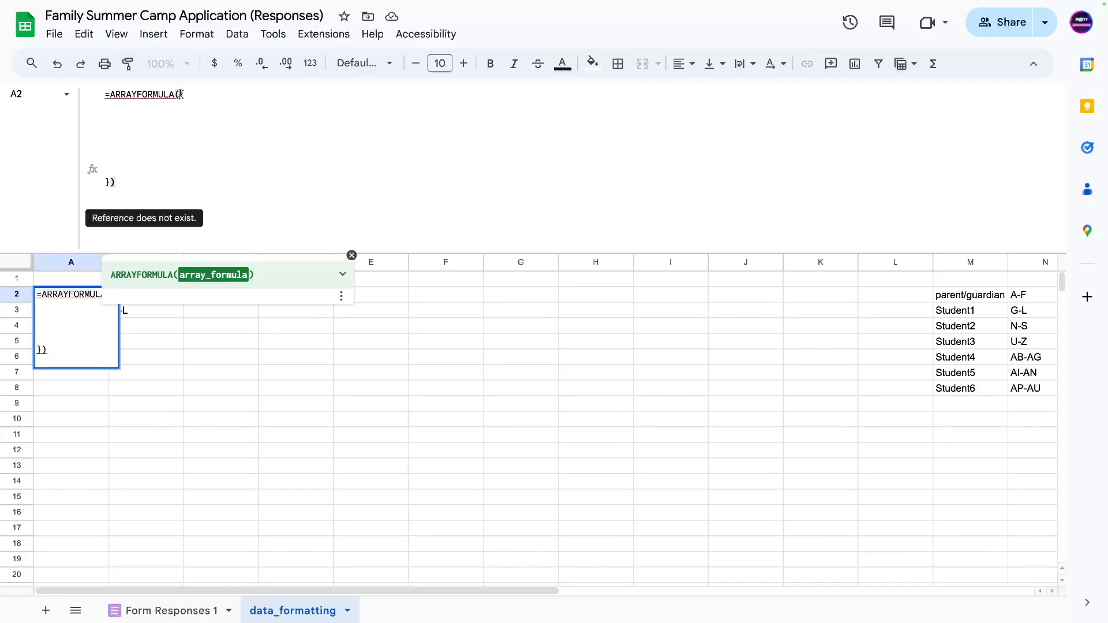
text(QUERY()
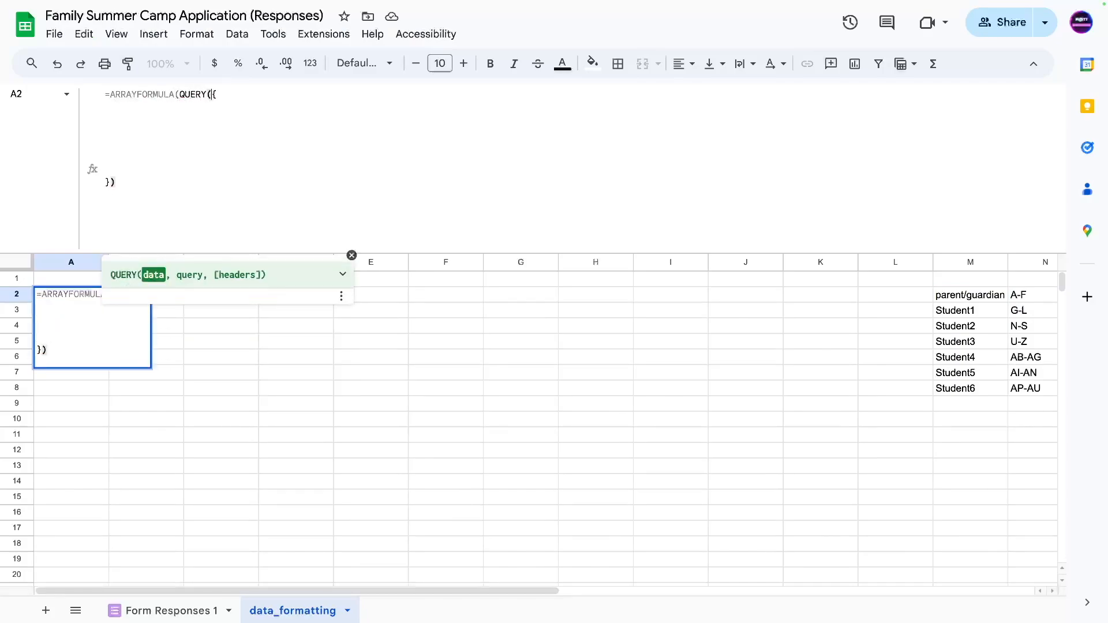
click(139, 181)
text(,)
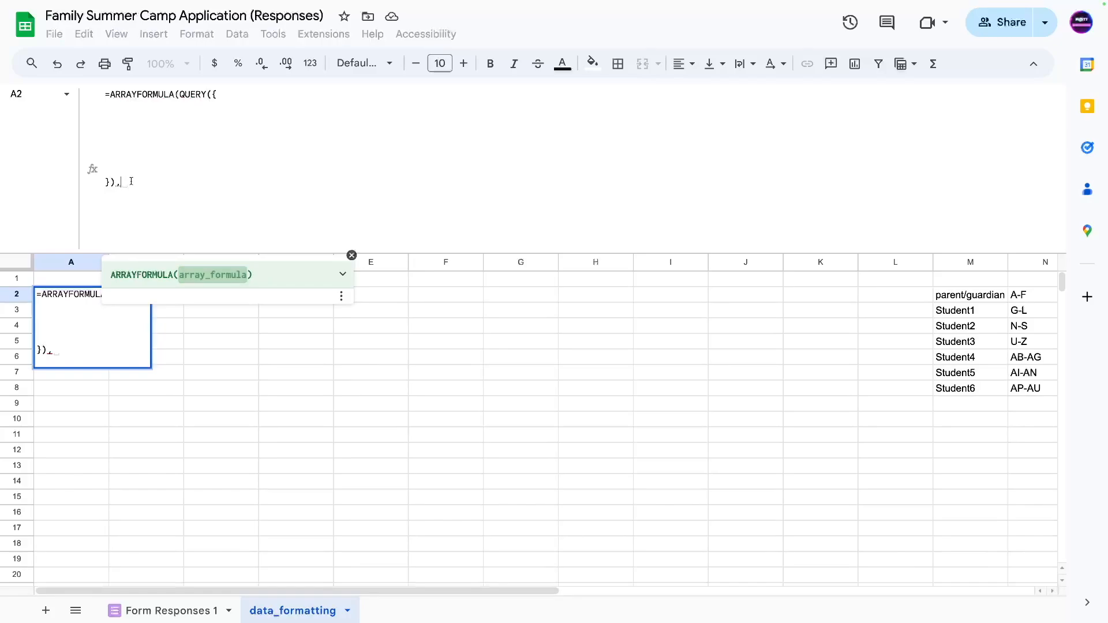
text())
click(123, 183)
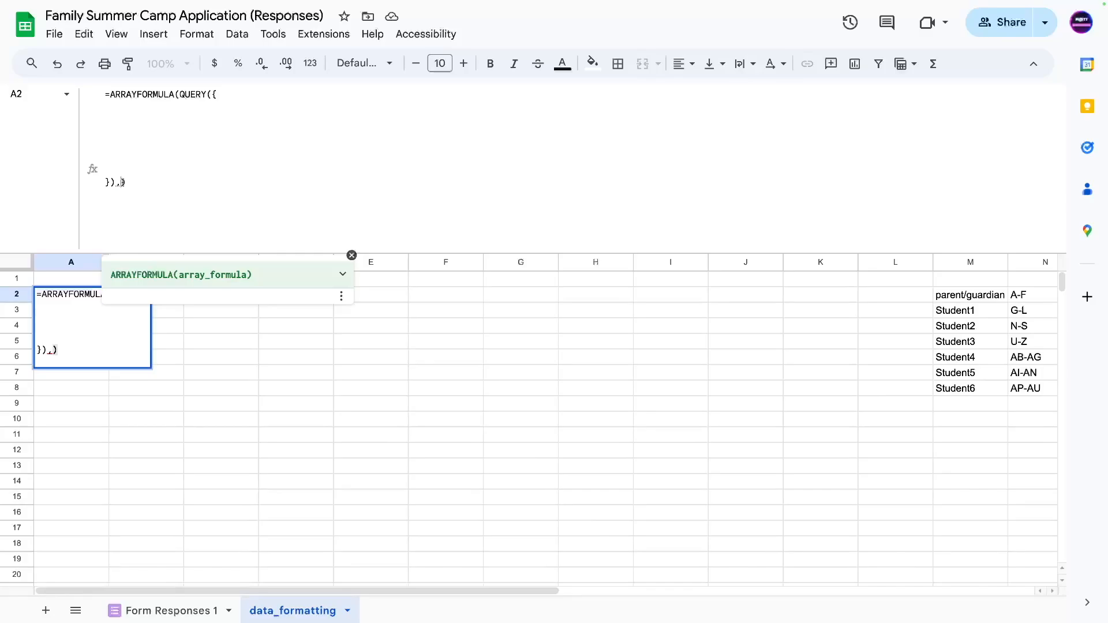
Type 'Form Responses 1'!A2:F, as the first line of the QUERY array.
click(229, 94)
click(122, 106)
drag(105, 96, 218, 90)
click(133, 112)
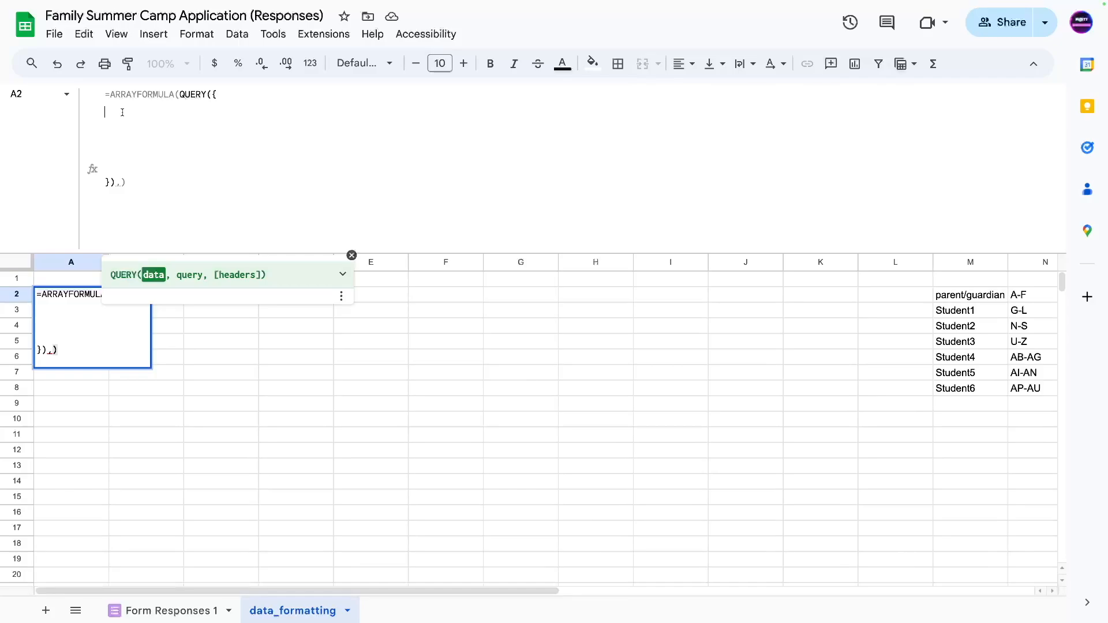
text(')
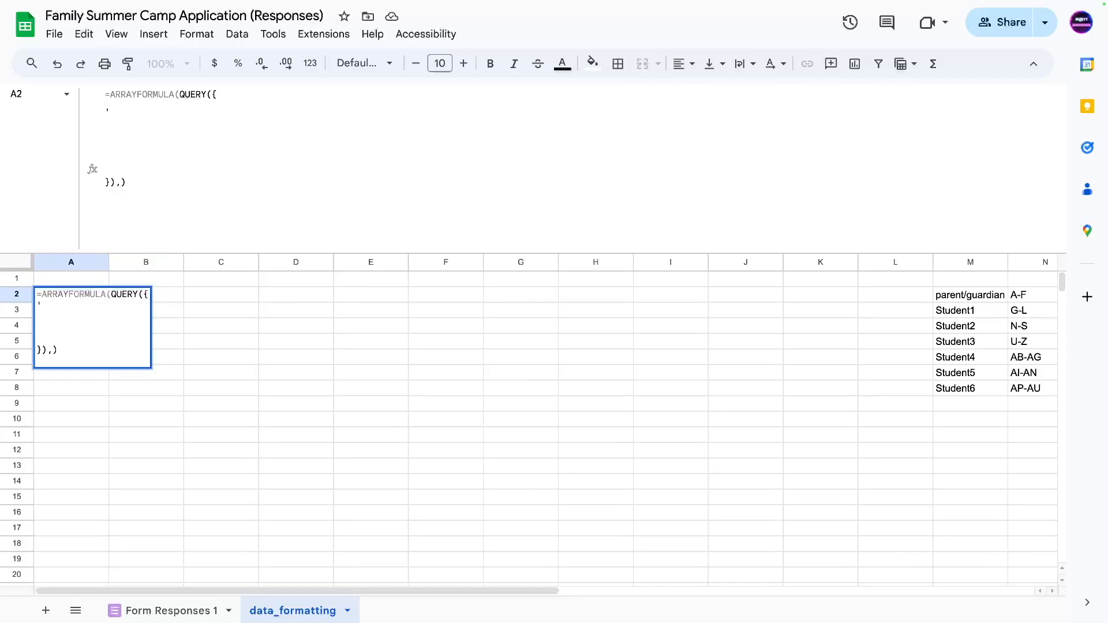
text(Form Responses 1'!)
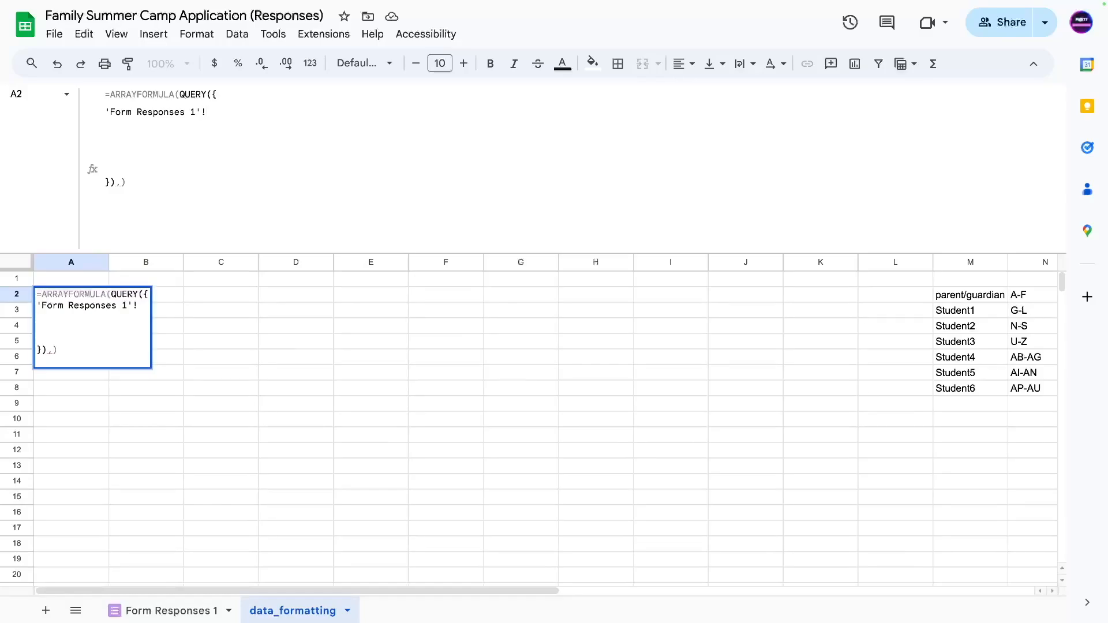
text(A2)
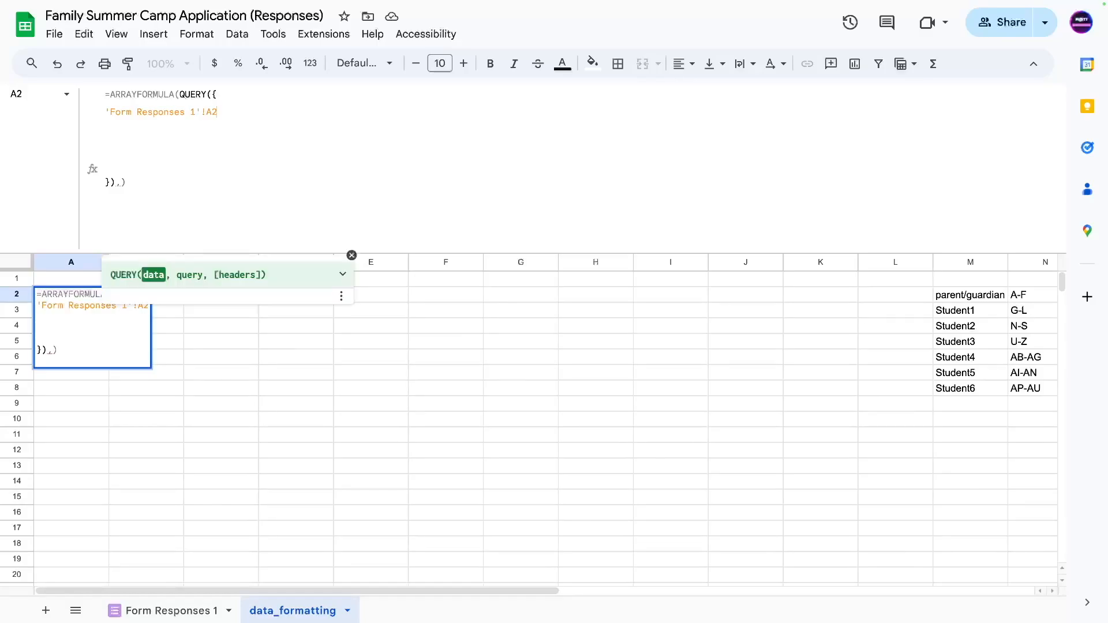
text(:F)
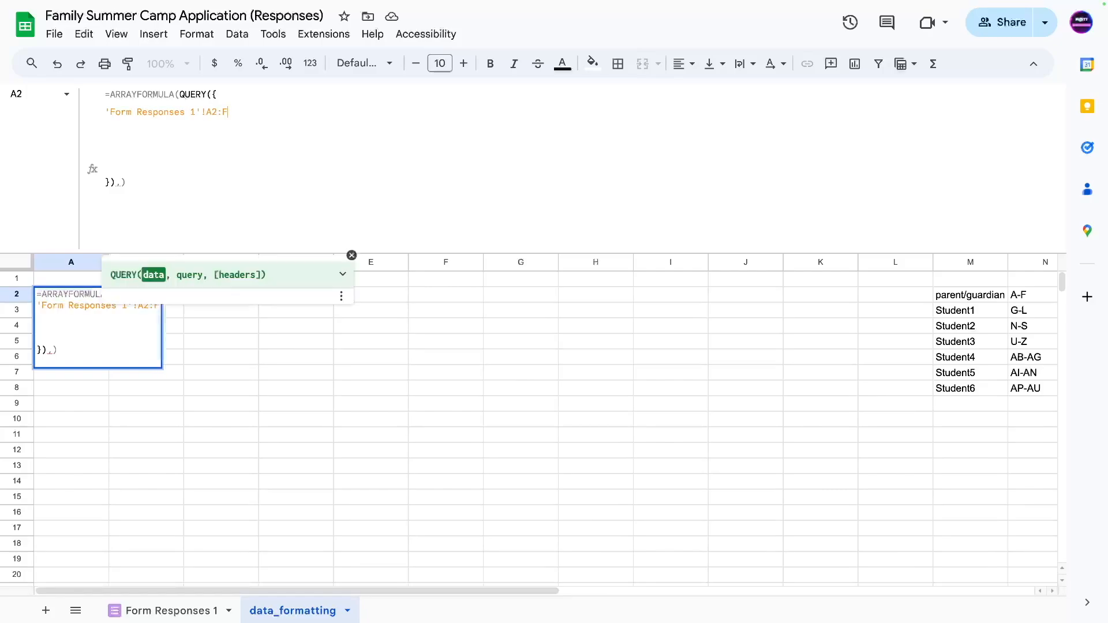
text(,)
Paste copies of the 'Form Responses 1'!A2:F, reference onto the following lines, removing an extra one.
drag(257, 118, 105, 112)
key(ctrl+c)
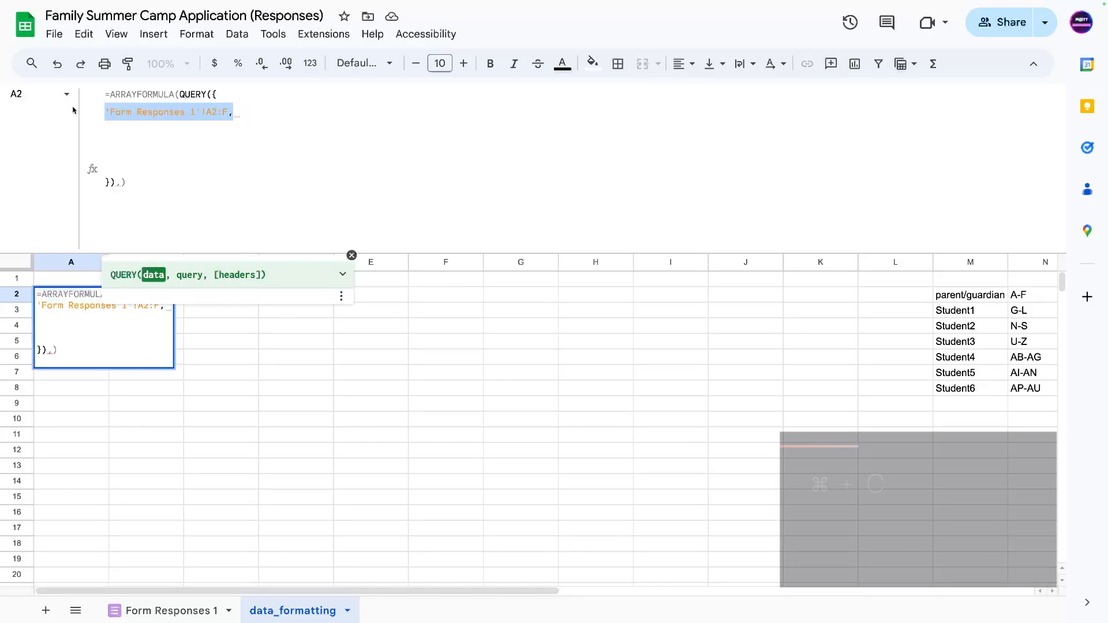
click(142, 135)
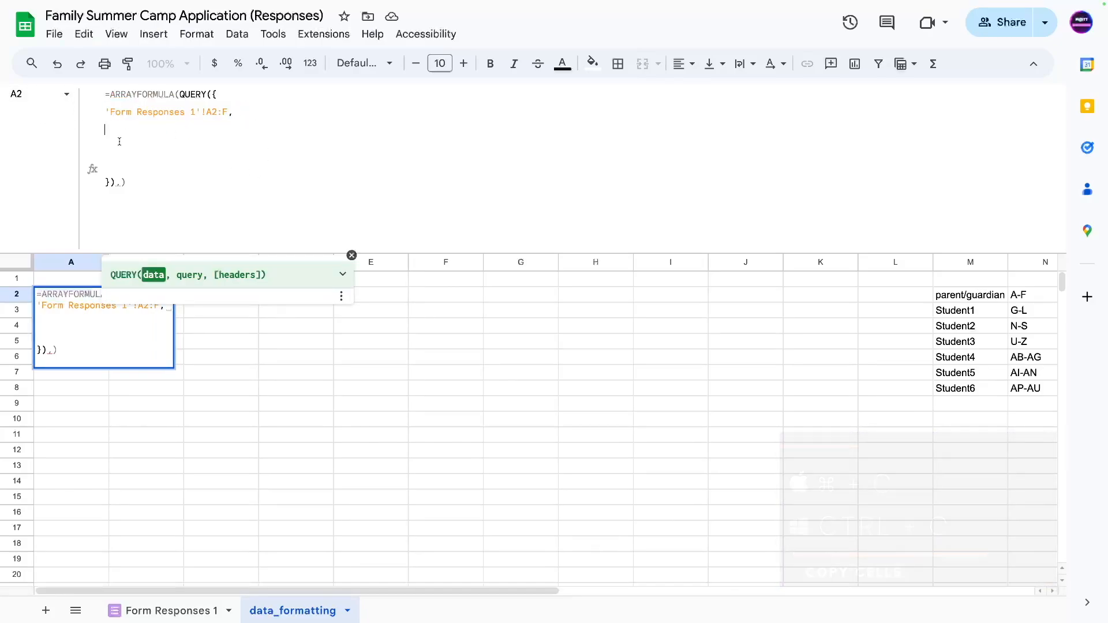
key(ctrl+v)
key(ctrl+v)
key(ctrl+v)
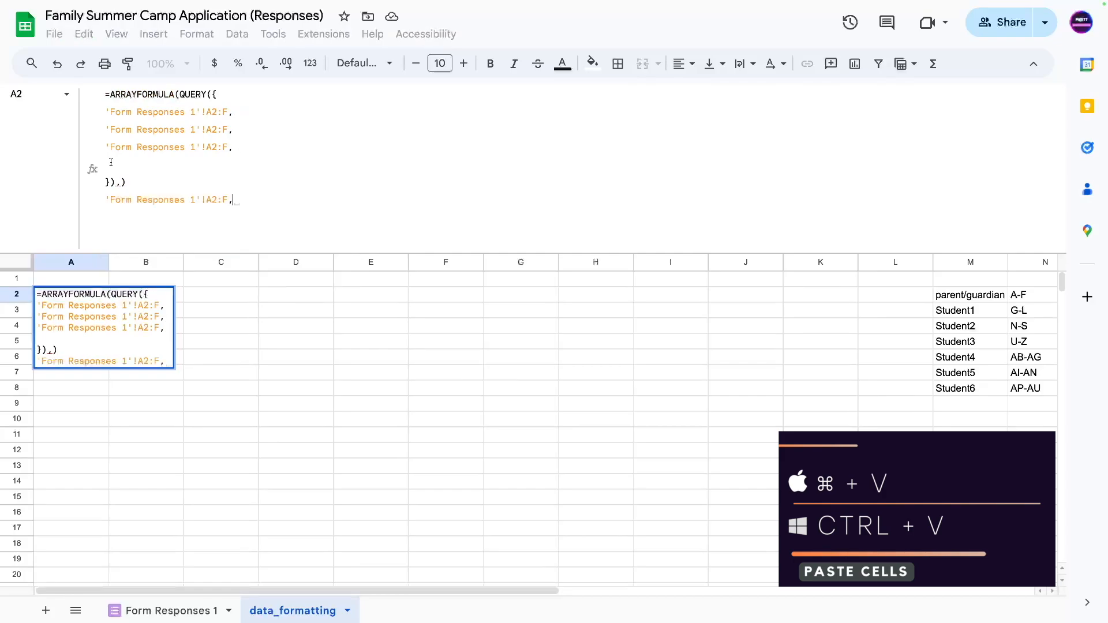
drag(267, 202, 81, 210)
key(ctrl+c)
key(BackSpace)
click(118, 170)
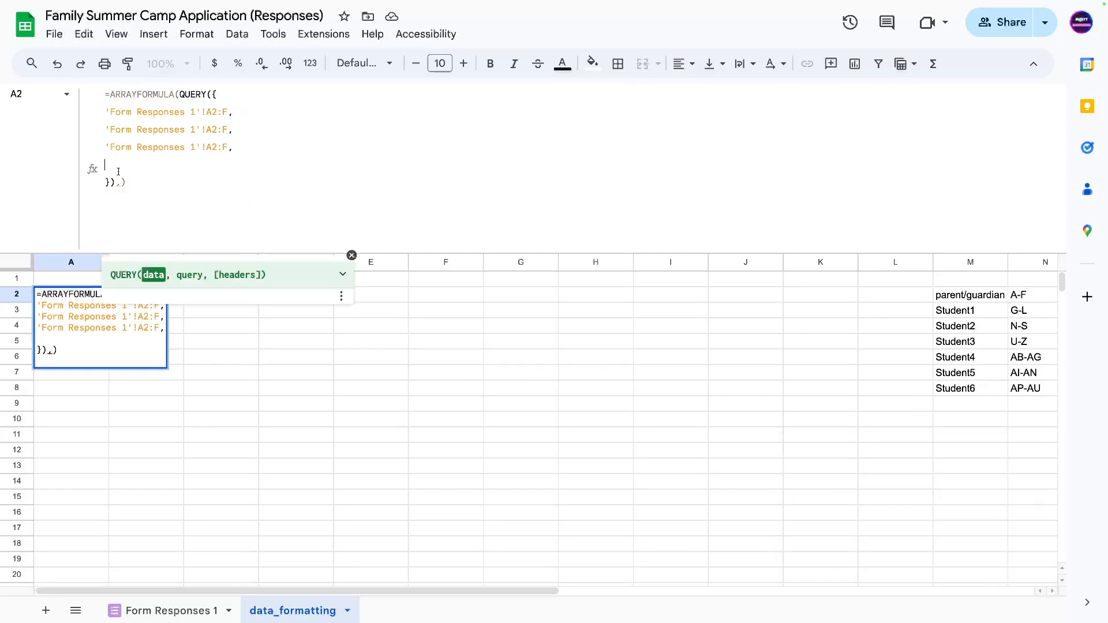
key(ctrl+v)
Add and separate the remaining copies so six lines each hold 'Form Responses 1'!A2:F,.
key(ctrl+Return)
key(ctrl+v)
key(ctrl+v)
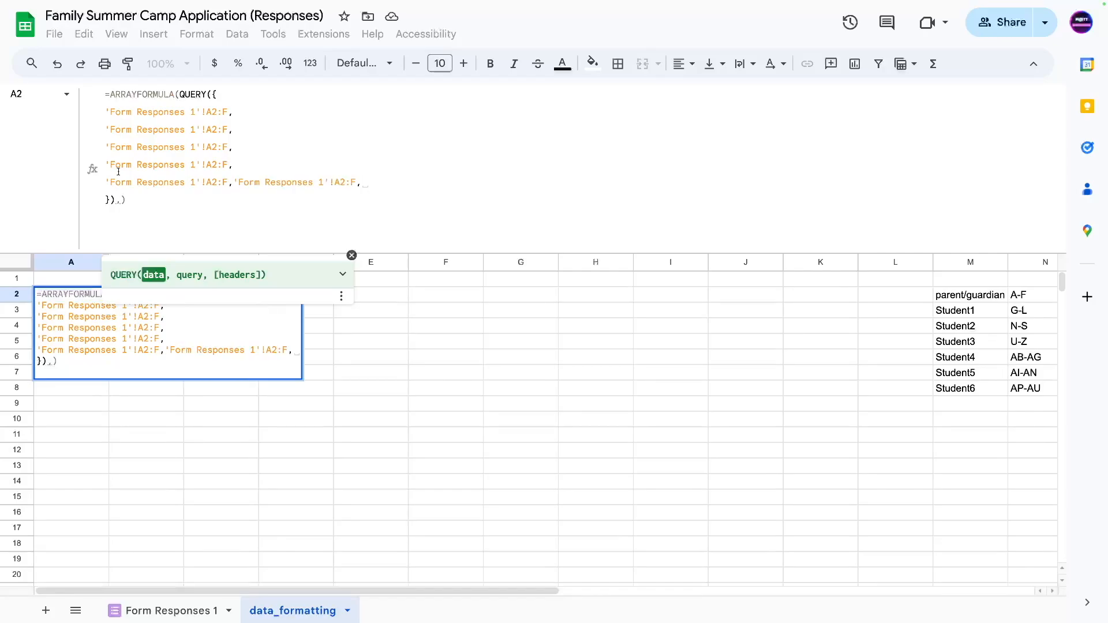
click(233, 184)
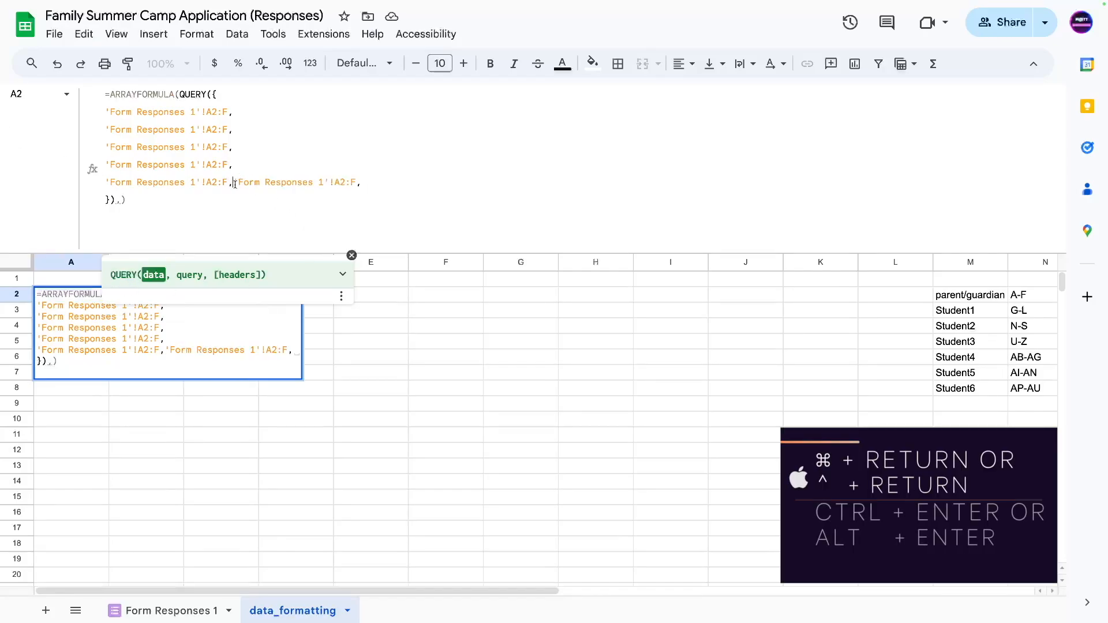
key(ctrl+Return)
click(249, 111)
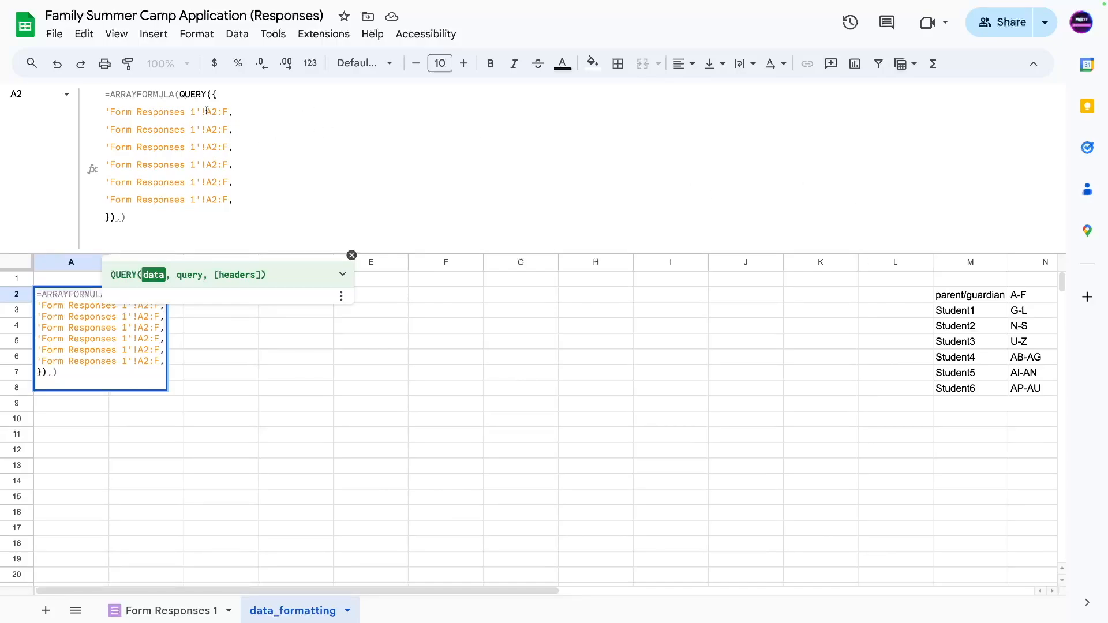
drag(207, 112, 104, 112)
Append 'Form Responses 1'!G2:L; to the end of the first array line.
key(super+c)
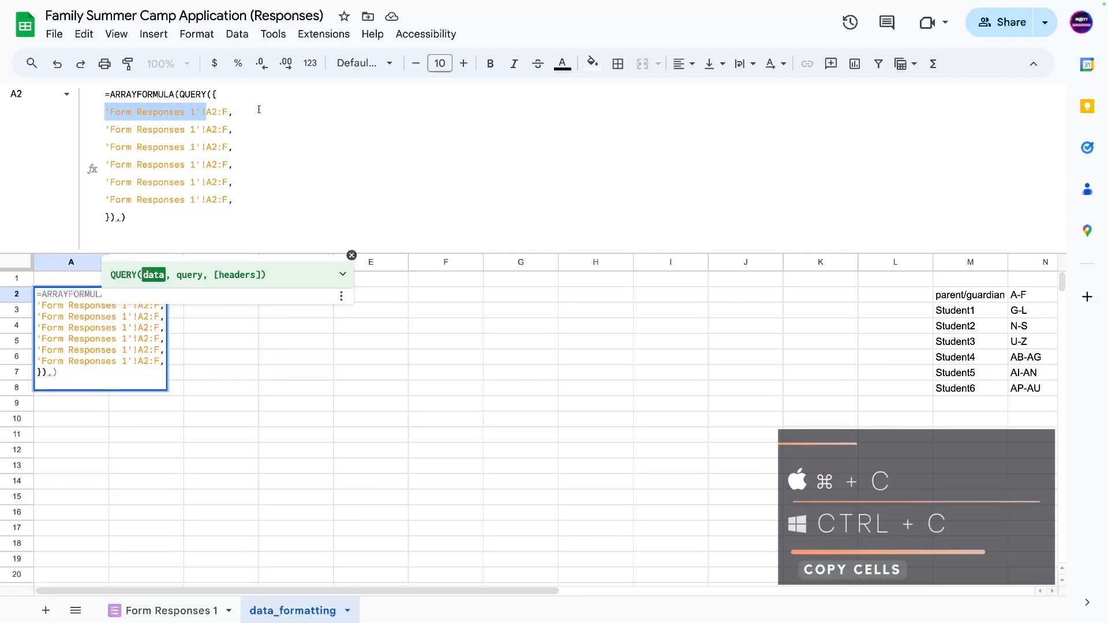
click(258, 114)
key(super+v)
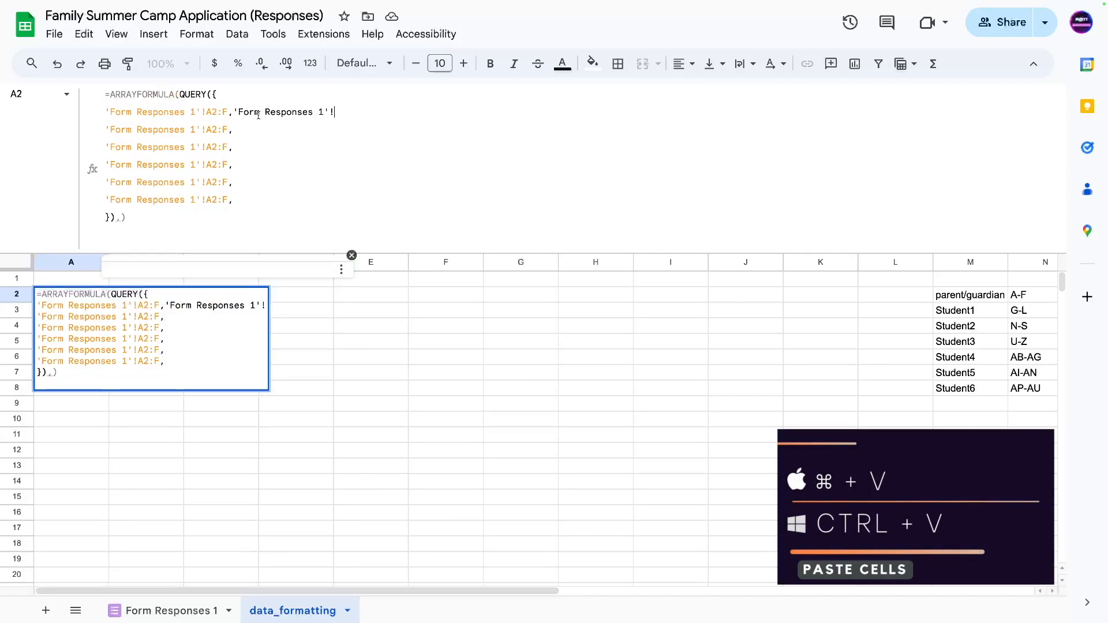
text(G)
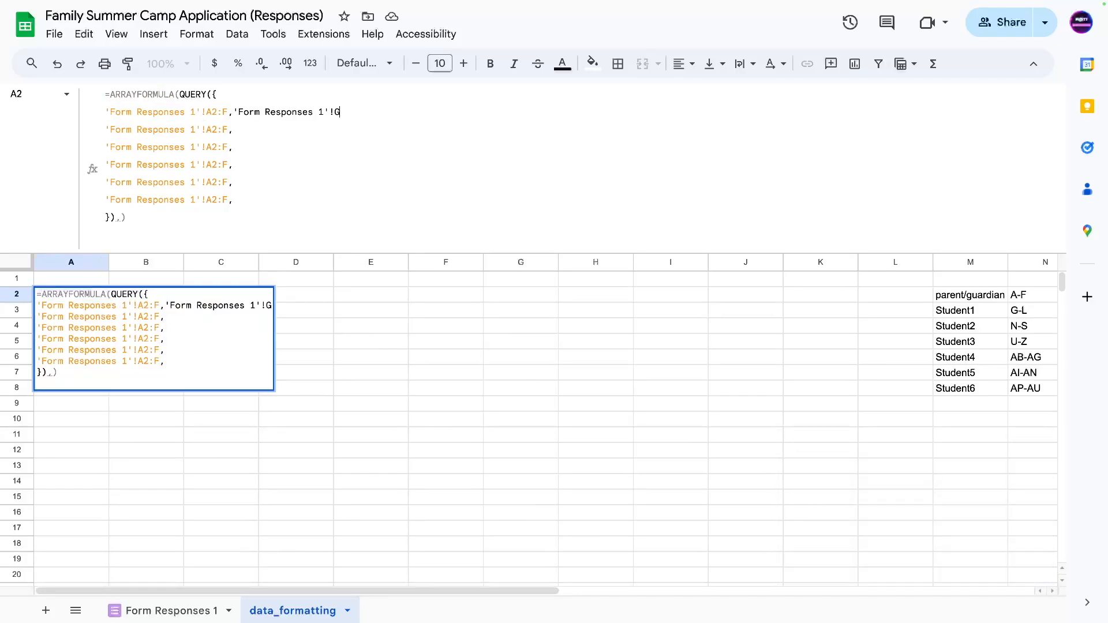
text(2:L)
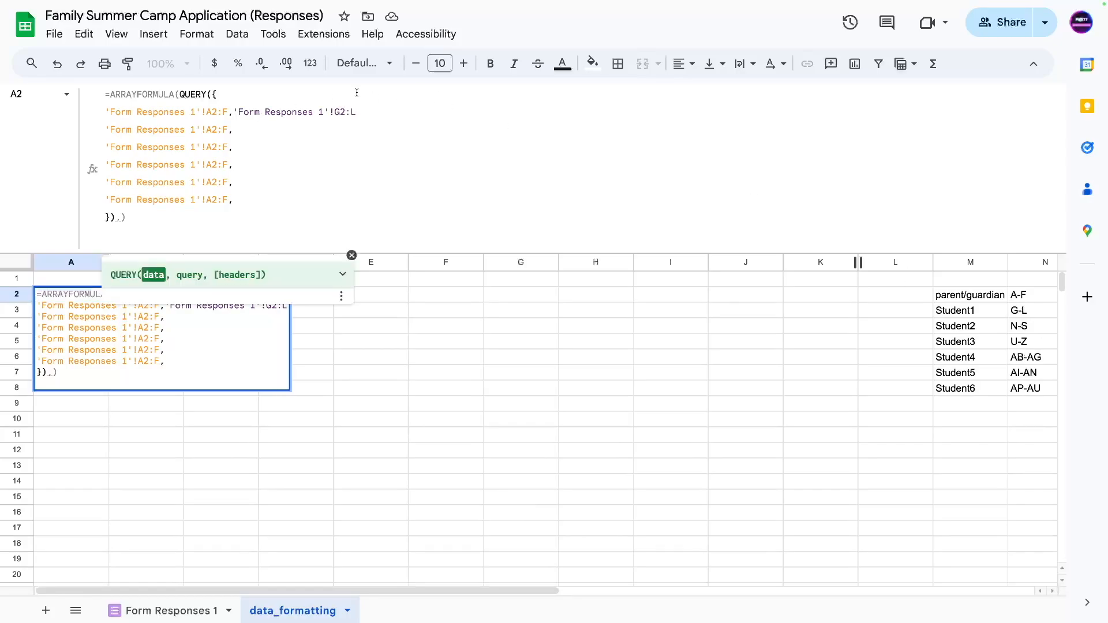
text(;)
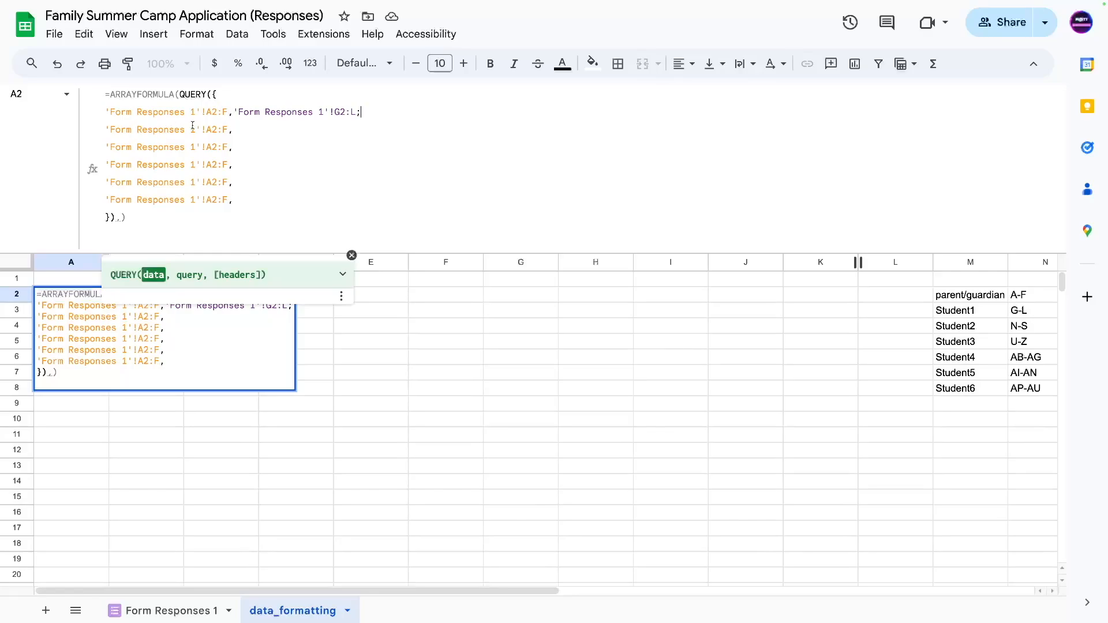
Paste the 'Form Responses 1'!G2:L; reference onto the end of the other five lines.
drag(234, 112, 361, 113)
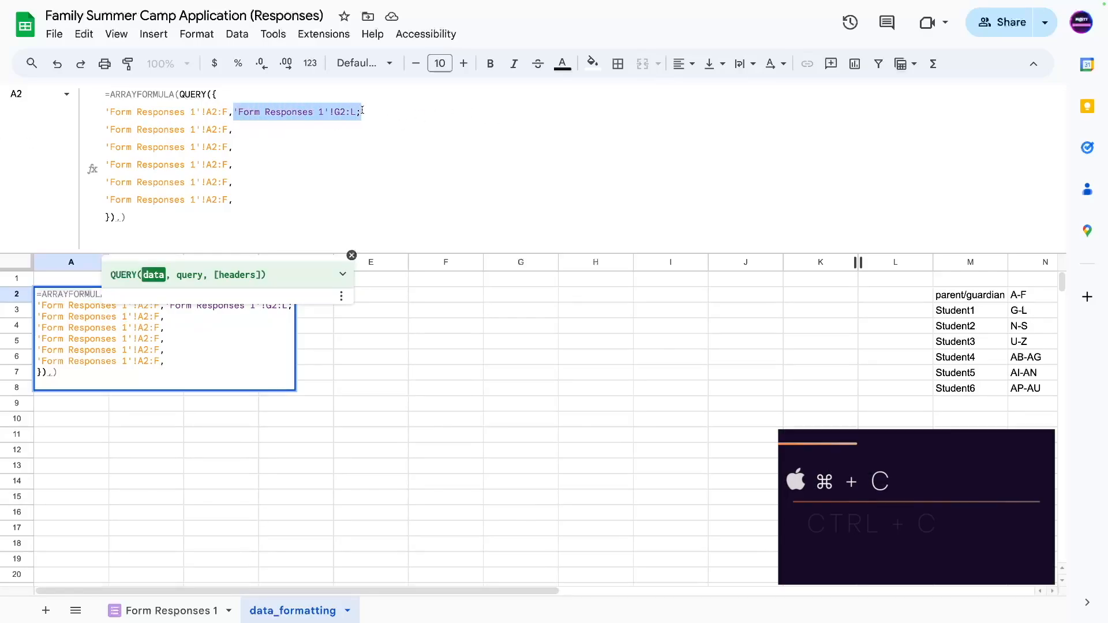
click(296, 130)
key(ctrl+v)
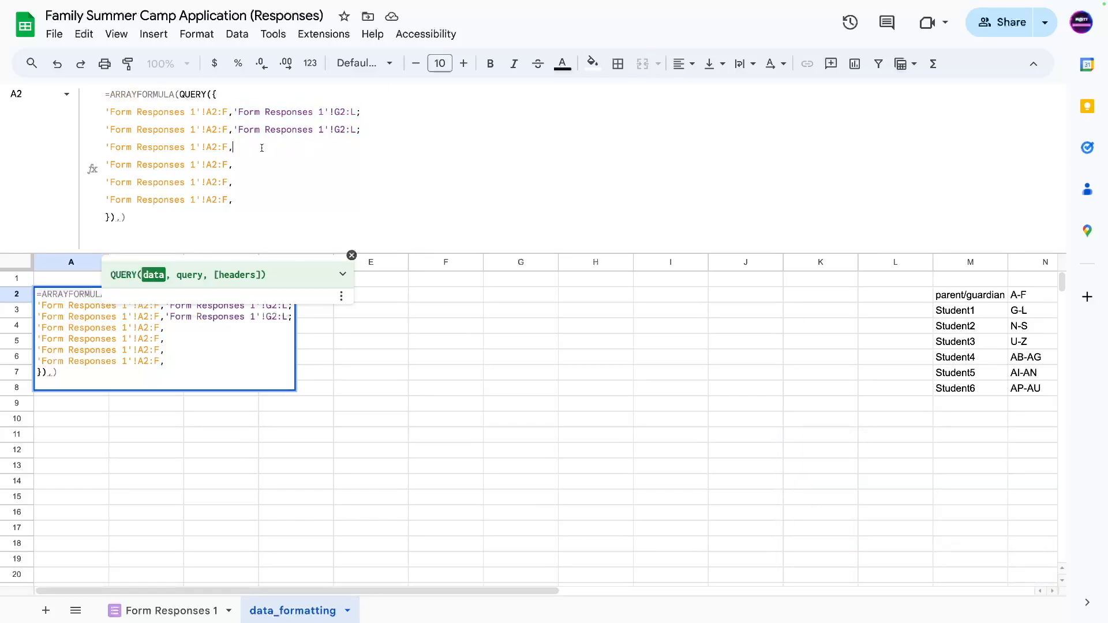
key(ctrl+v)
click(252, 165)
key(ctrl+v)
click(252, 183)
key(ctrl+v)
click(252, 198)
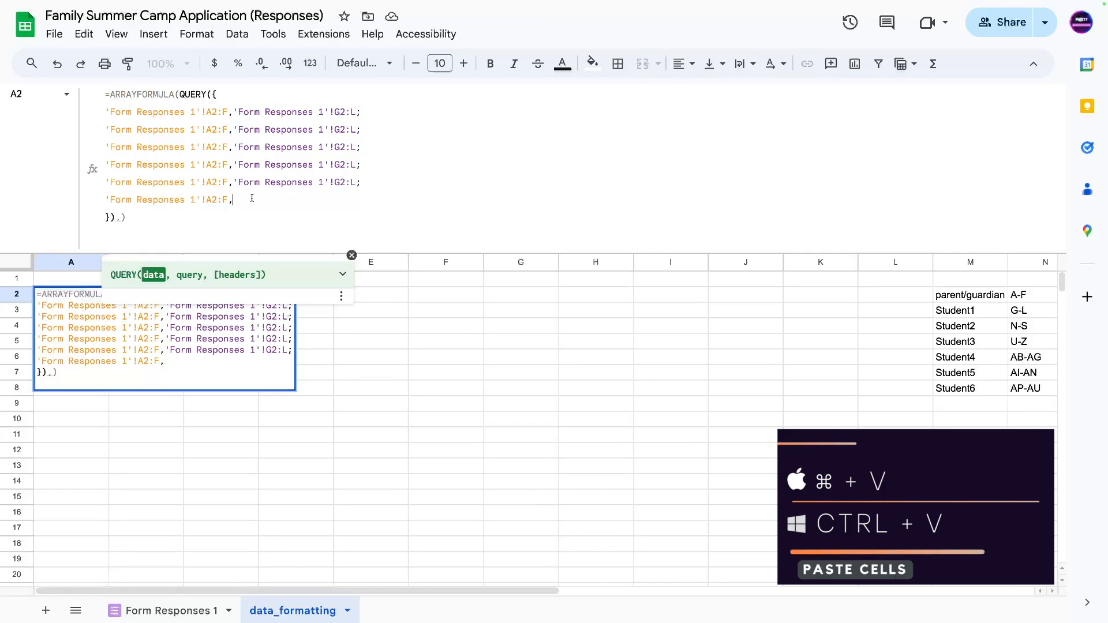
key(ctrl+v)
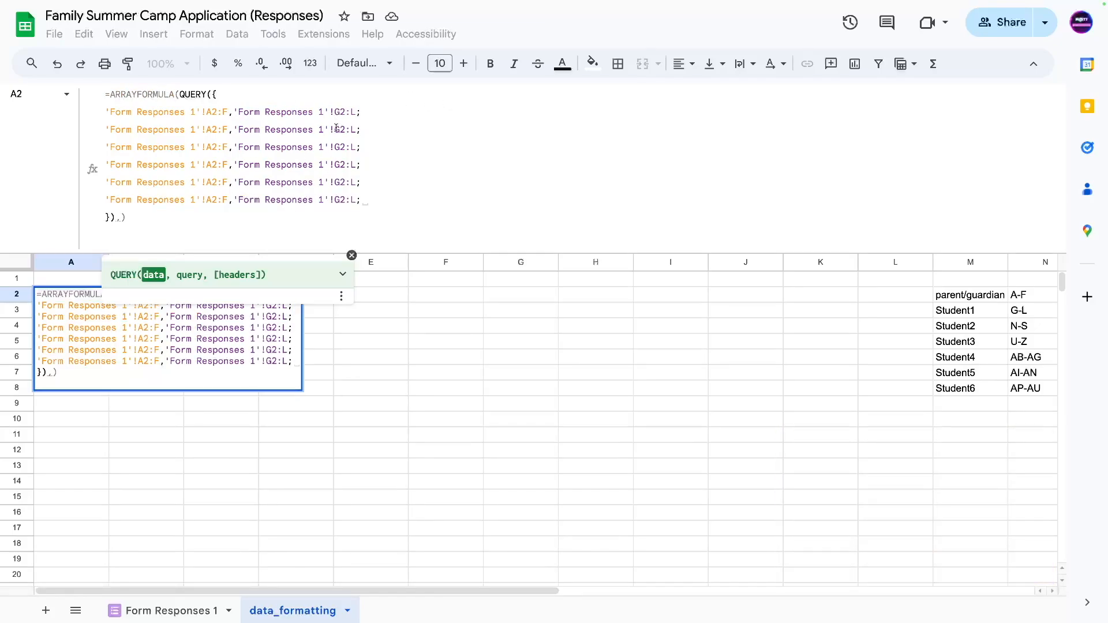
drag(334, 129, 339, 130)
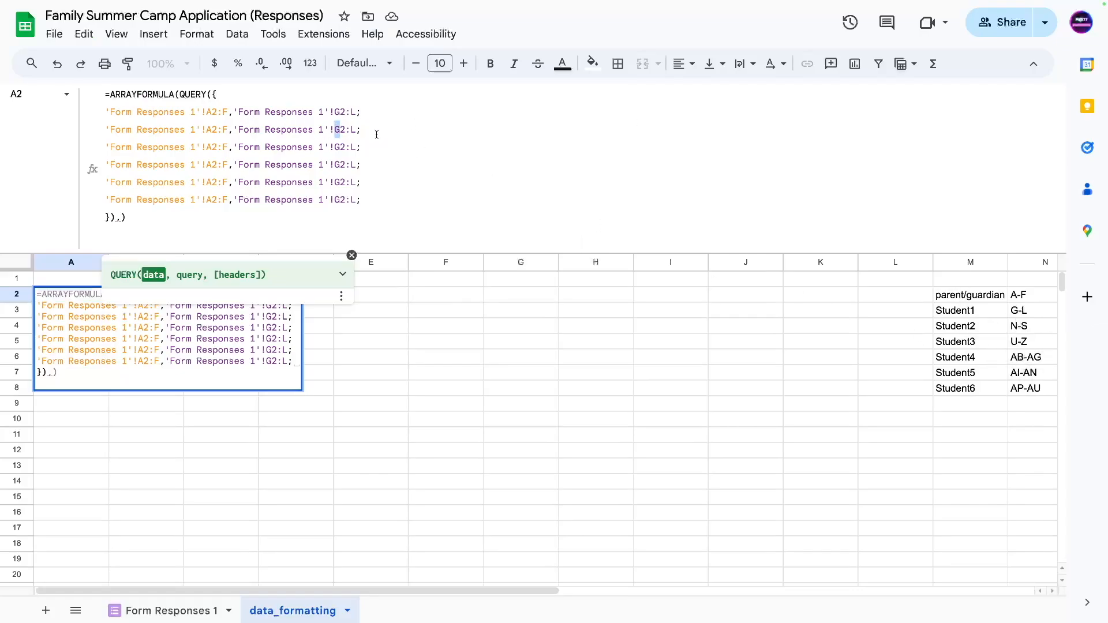
Change the student ranges on lines 3–5 to N2:S, U2:Z and AB2:AG.
text(N)
click(355, 129)
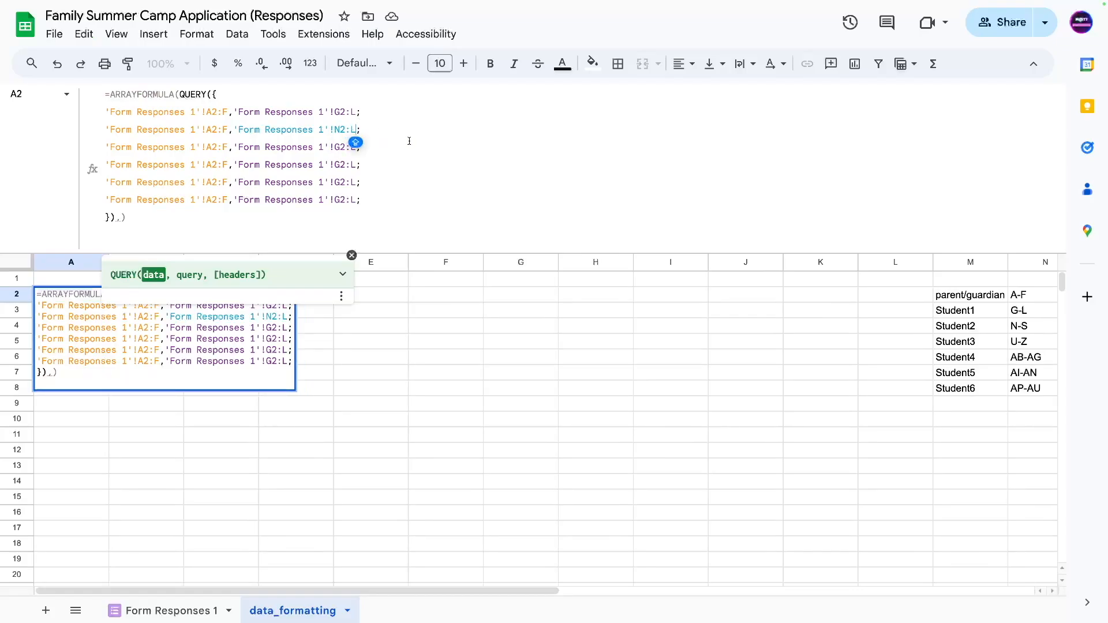
key(BackSpace)
text(S)
drag(335, 147, 341, 147)
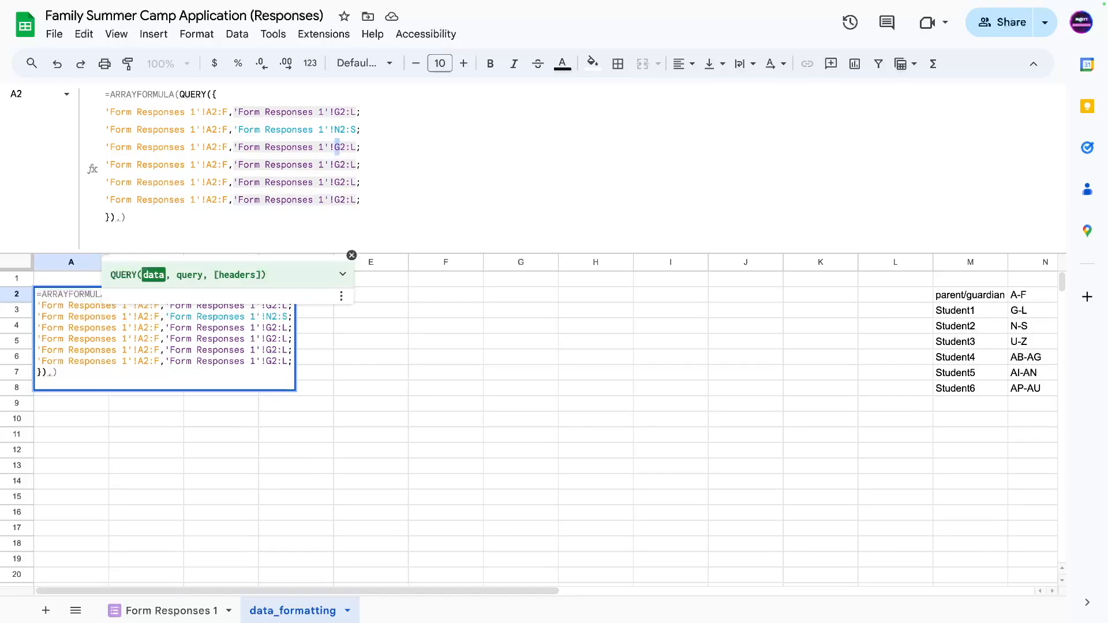
text(U)
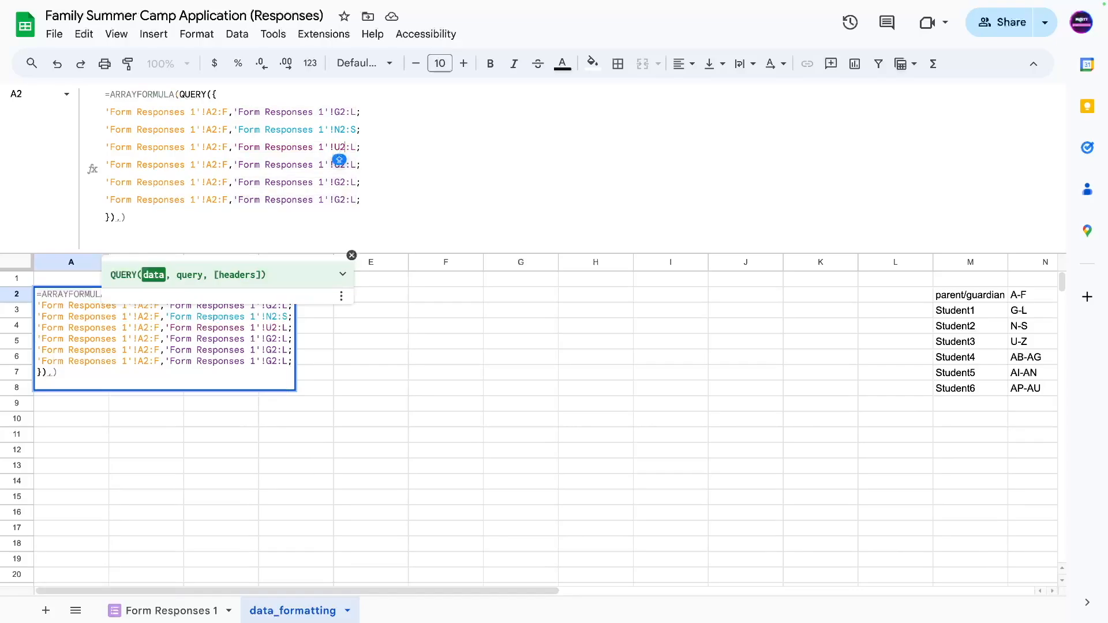
text(Z)
drag(349, 147, 334, 164)
click(351, 165)
text(AB)
drag(362, 164, 355, 164)
text(AG)
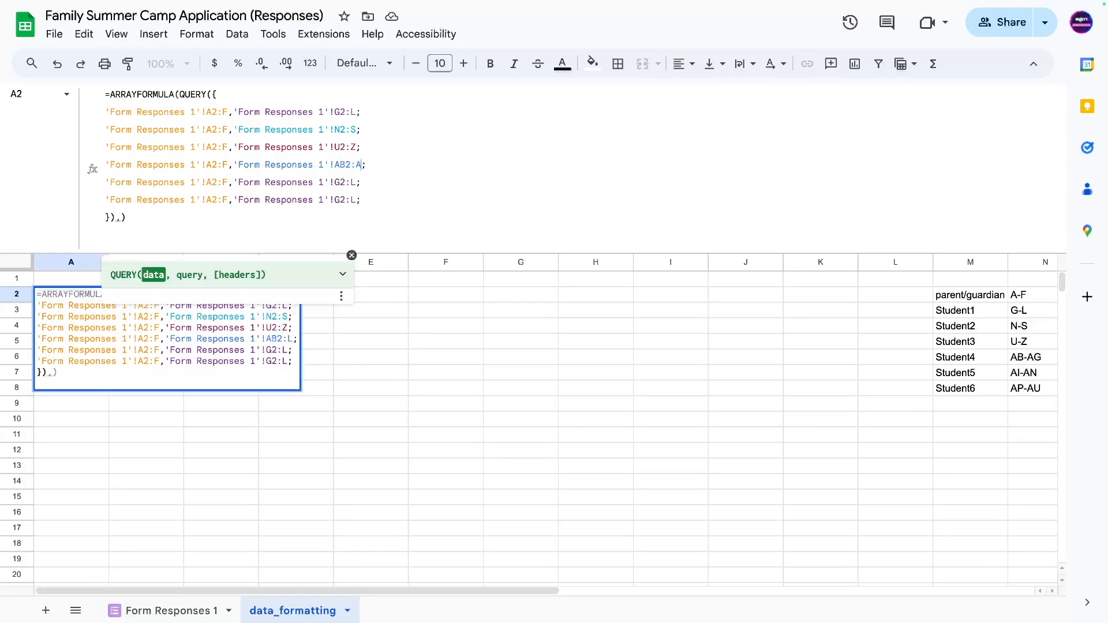
Set lines 6–7 to AI2:AN and AP2:AU and delete the trailing semicolon.
click(356, 182)
drag(340, 181, 333, 182)
text(AI)
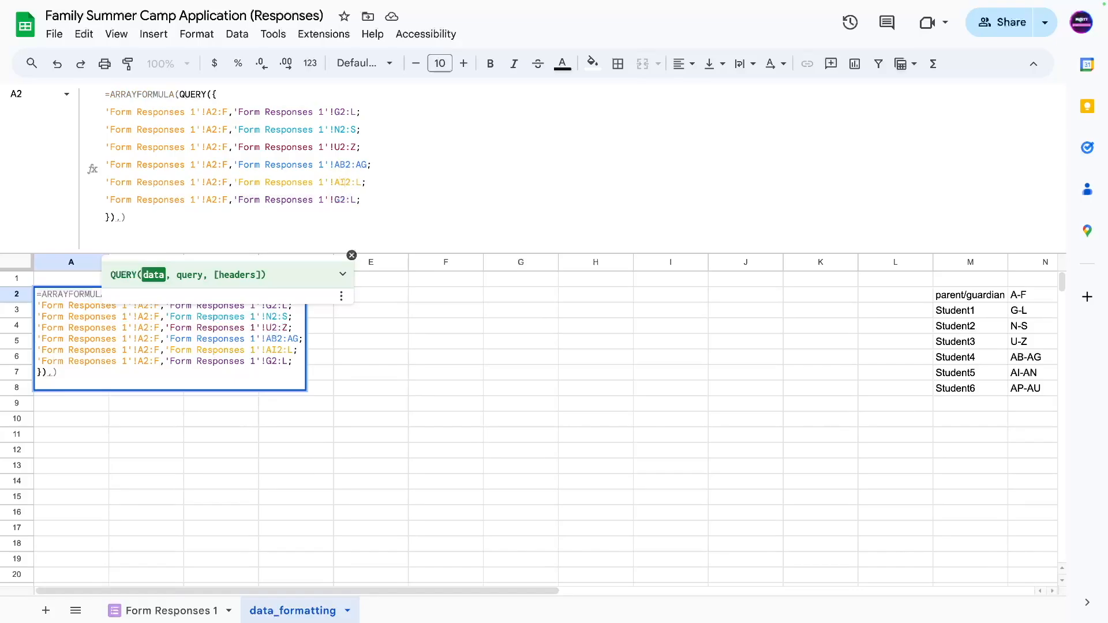
text(2:AN)
click(340, 200)
key(BackSpace)
text(AP)
key(shift+Right)
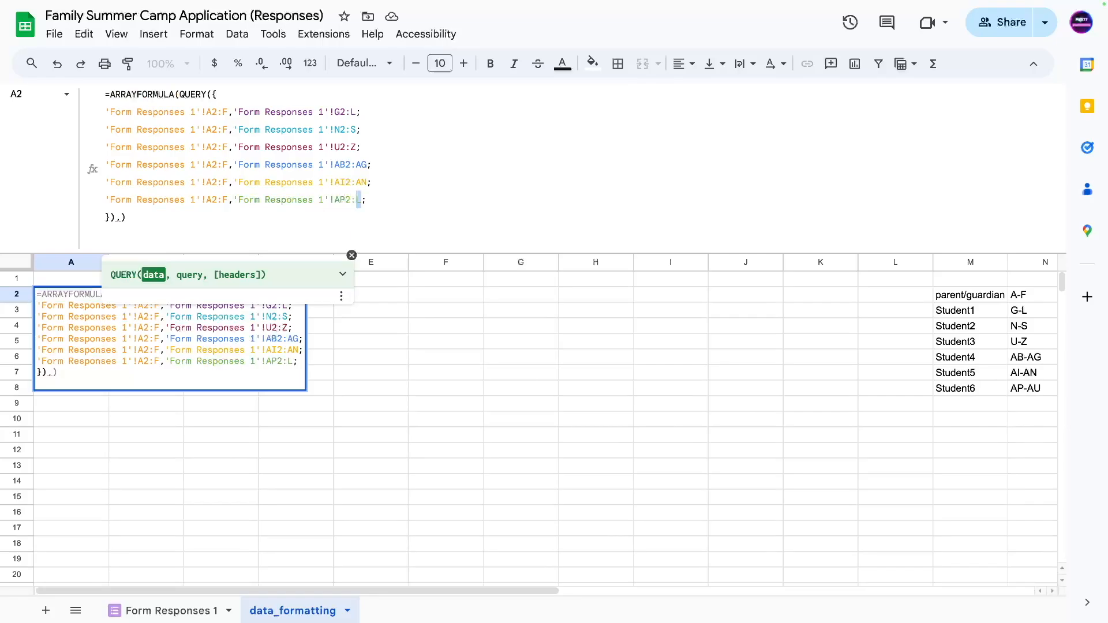
text(AU)
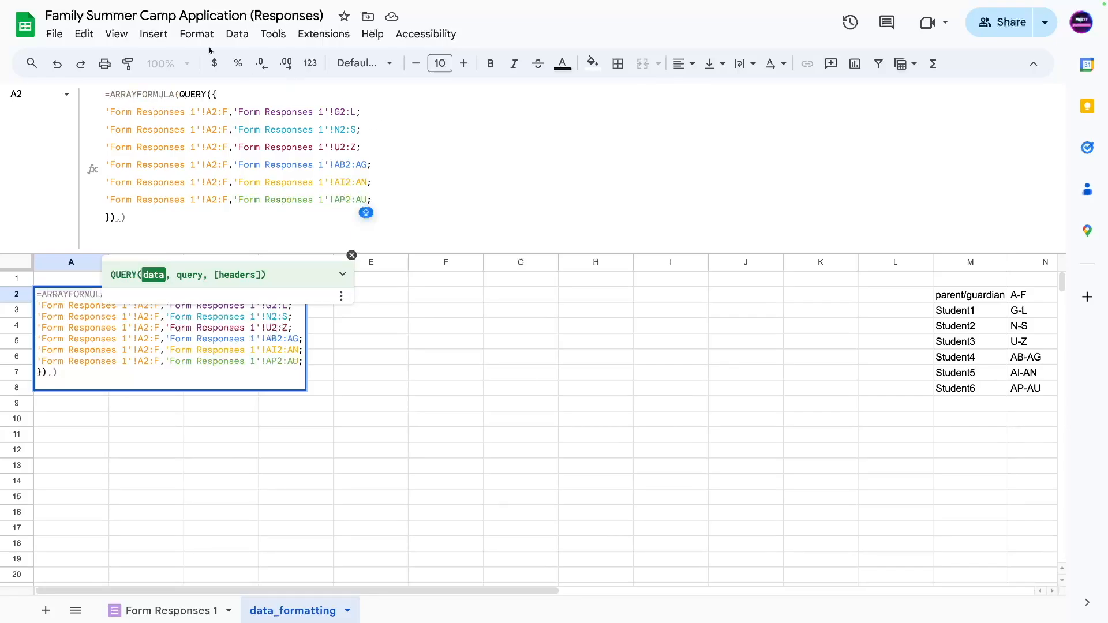
key(Delete)
click(115, 217)
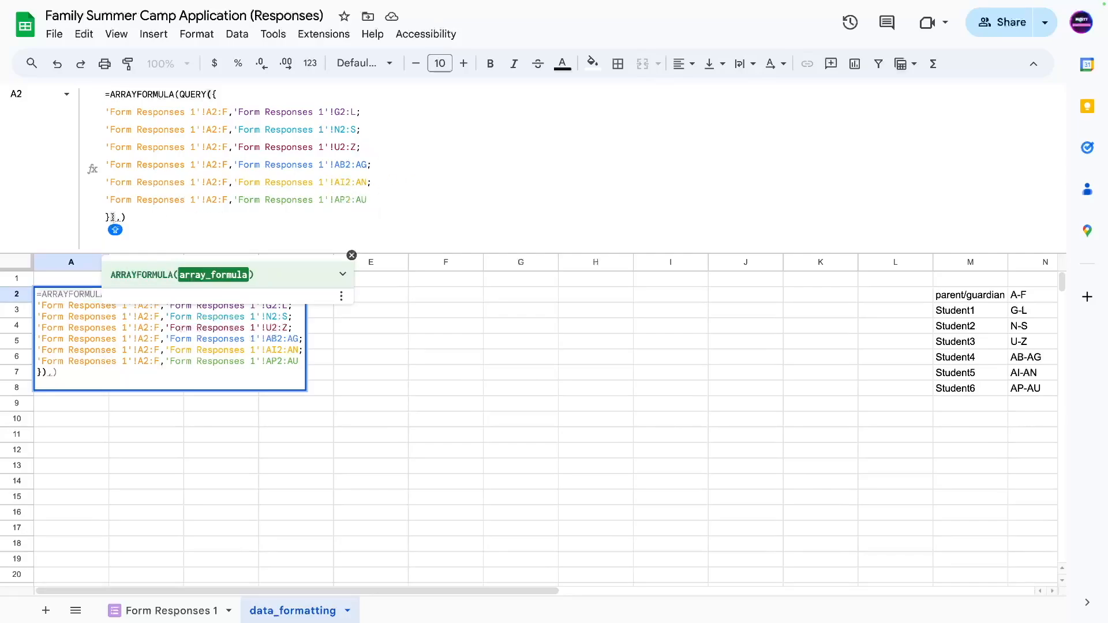
Review the stacked range lines and delete the stray comma after the closing brace.
drag(115, 217, 100, 113)
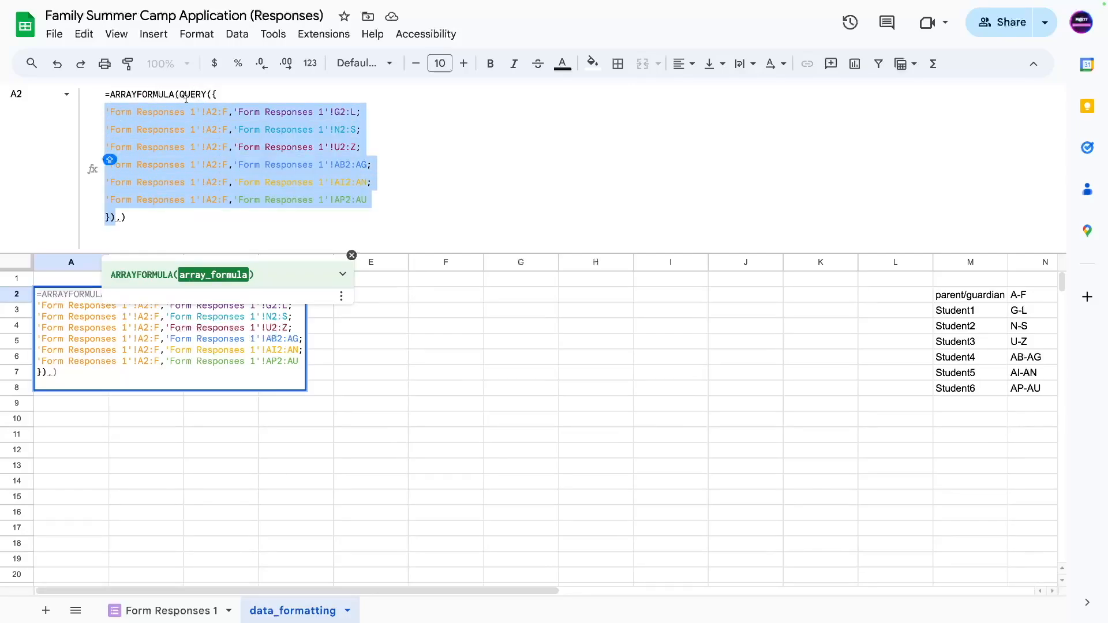
click(116, 218)
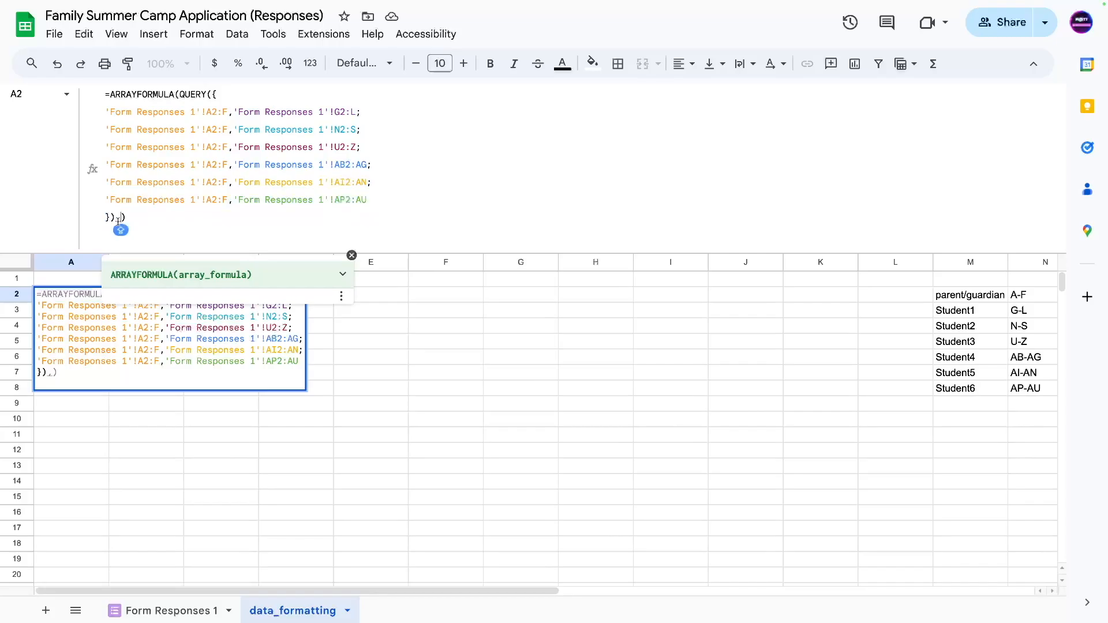
click(118, 219)
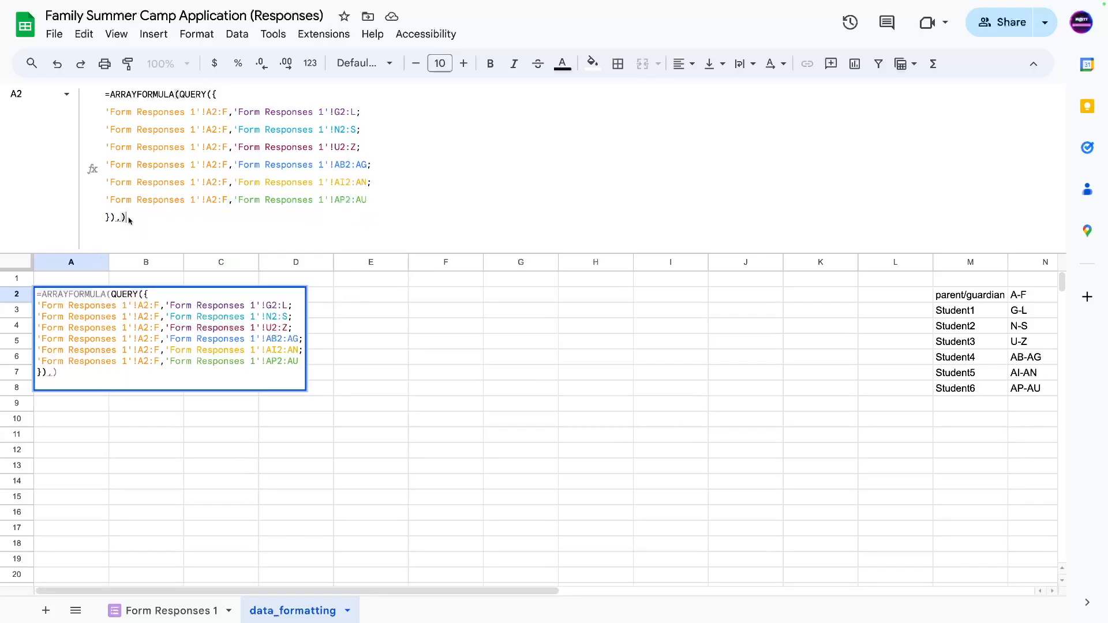
key(BackSpace)
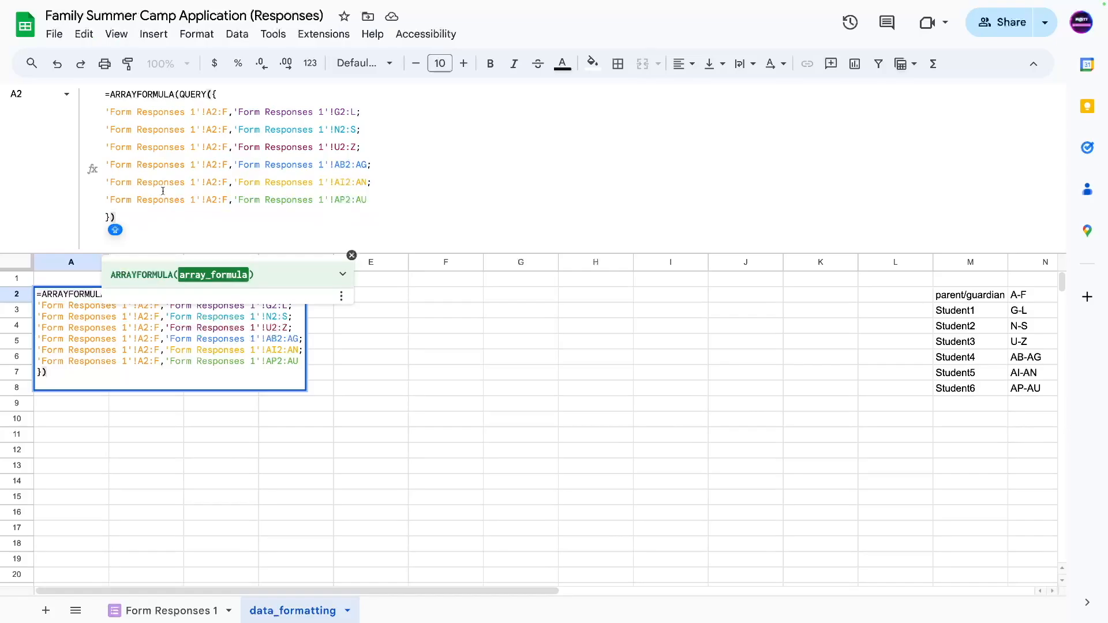
Begin the query string after the array with ,"SELECT * WHERE Col.
text(,")
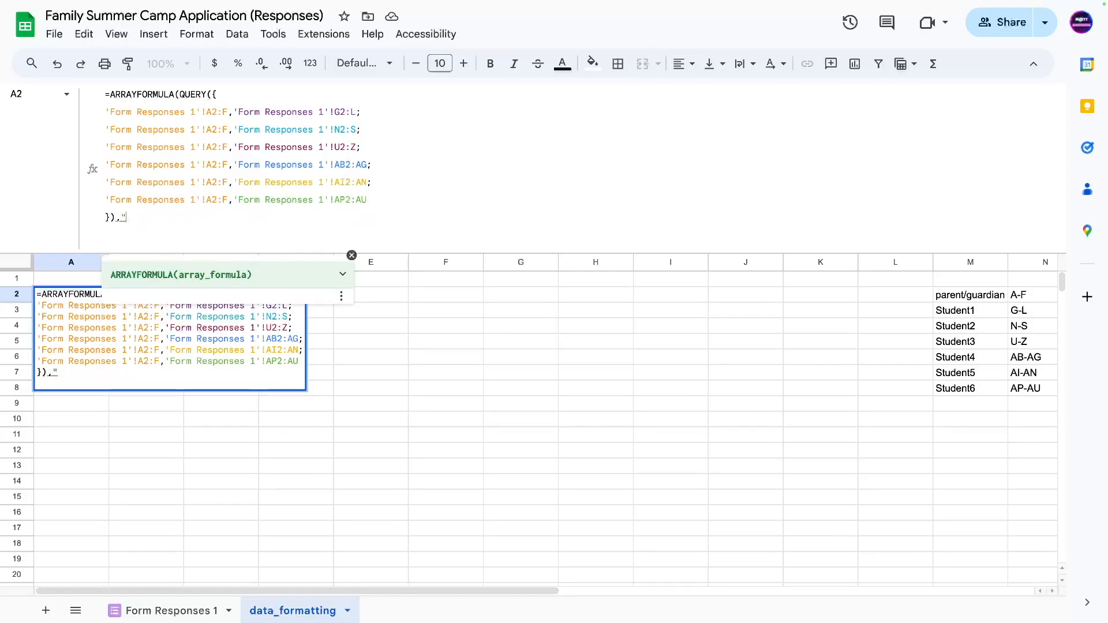
text(SELECT *)
key(Caps_Lock)
text(WHERE)
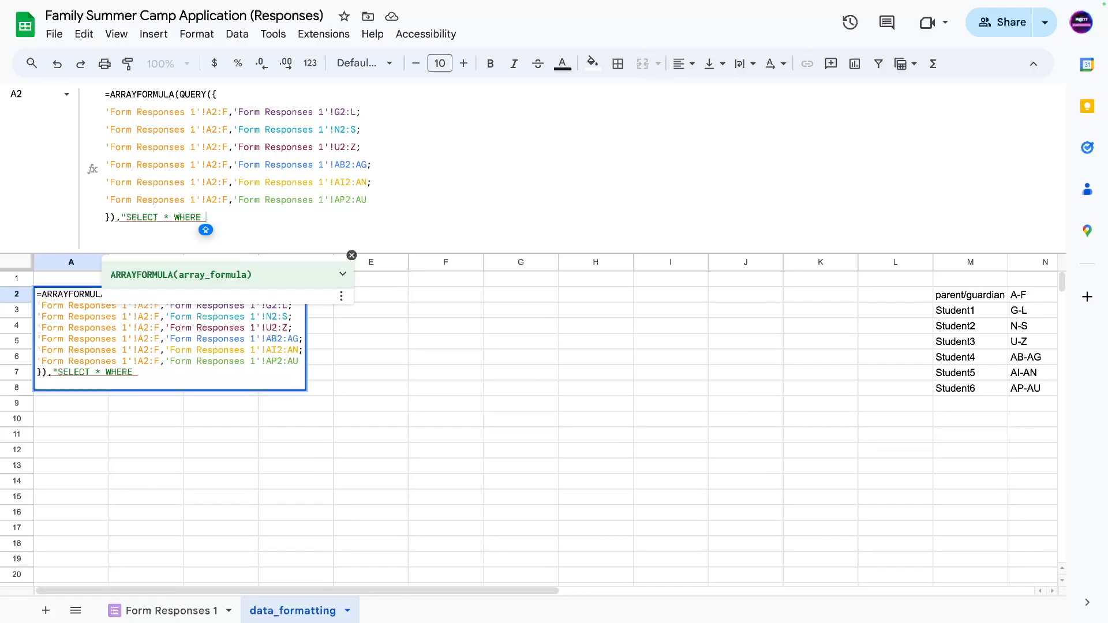
key(Caps_Lock)
text(Col)
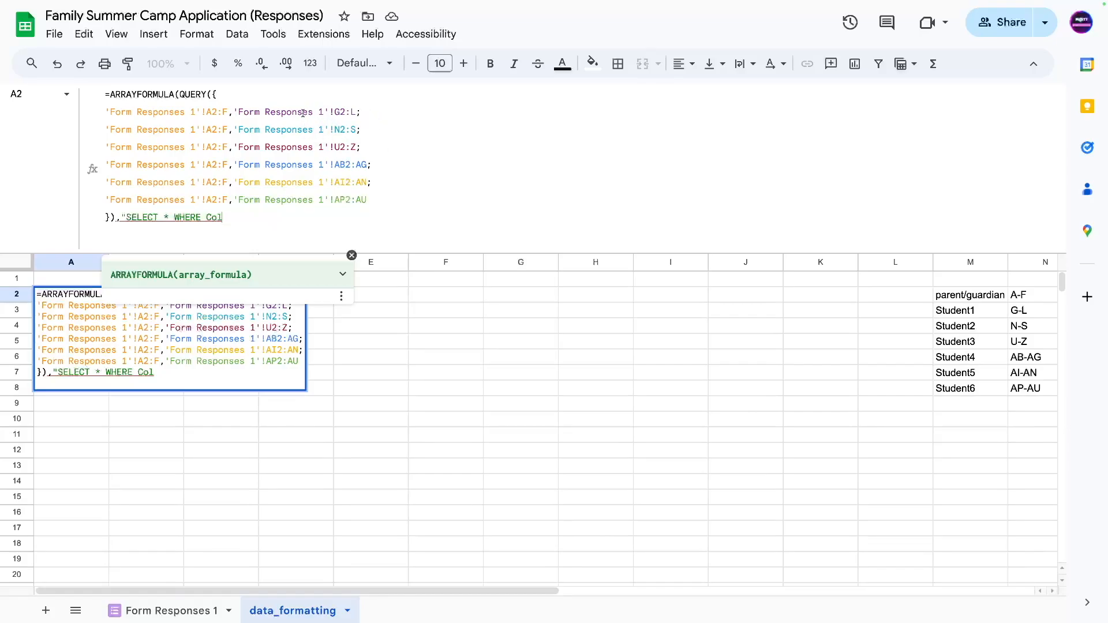
Finish A2's query as 'SELECT * WHERE Col8 IS NOT NULL ORDER BY Col1',0) and enter it.
drag(361, 111, 233, 112)
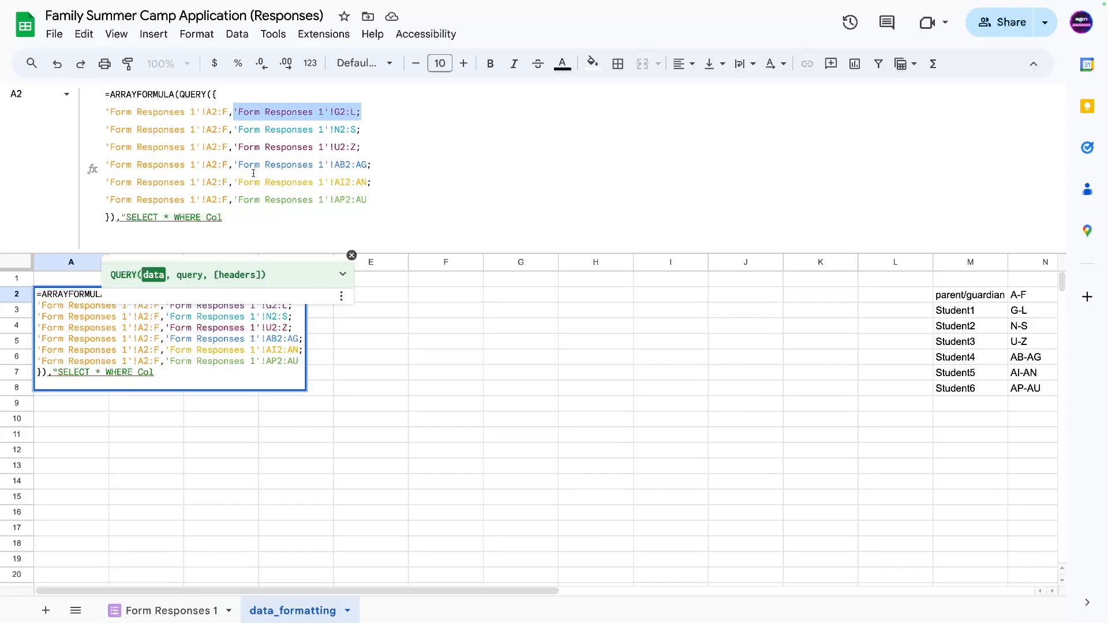
click(223, 221)
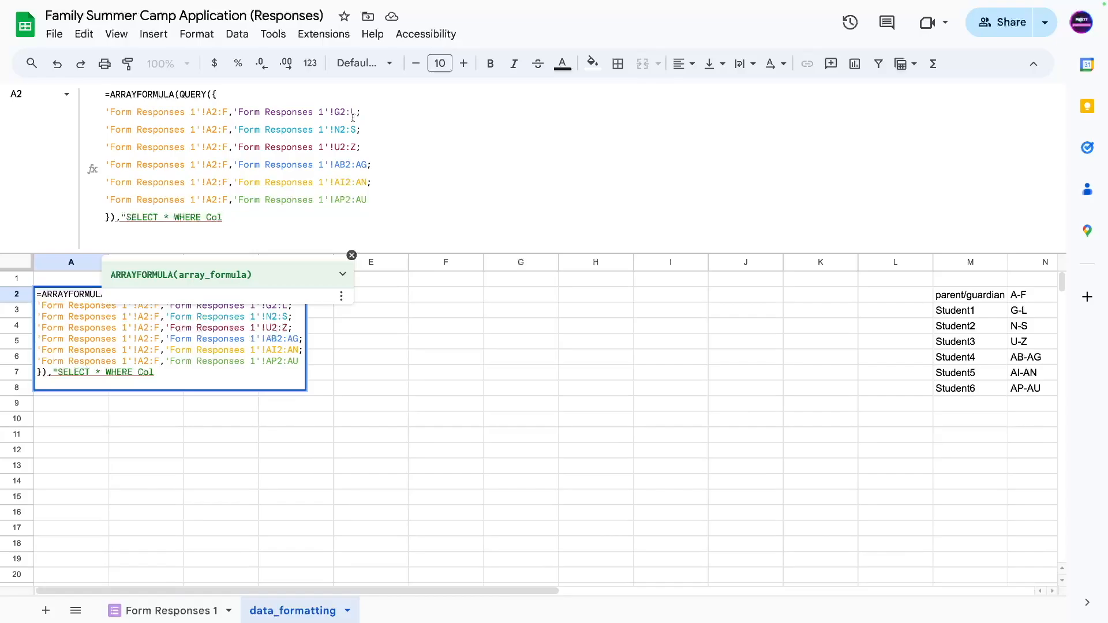
text(8 IS NOT NULL ORDER BY)
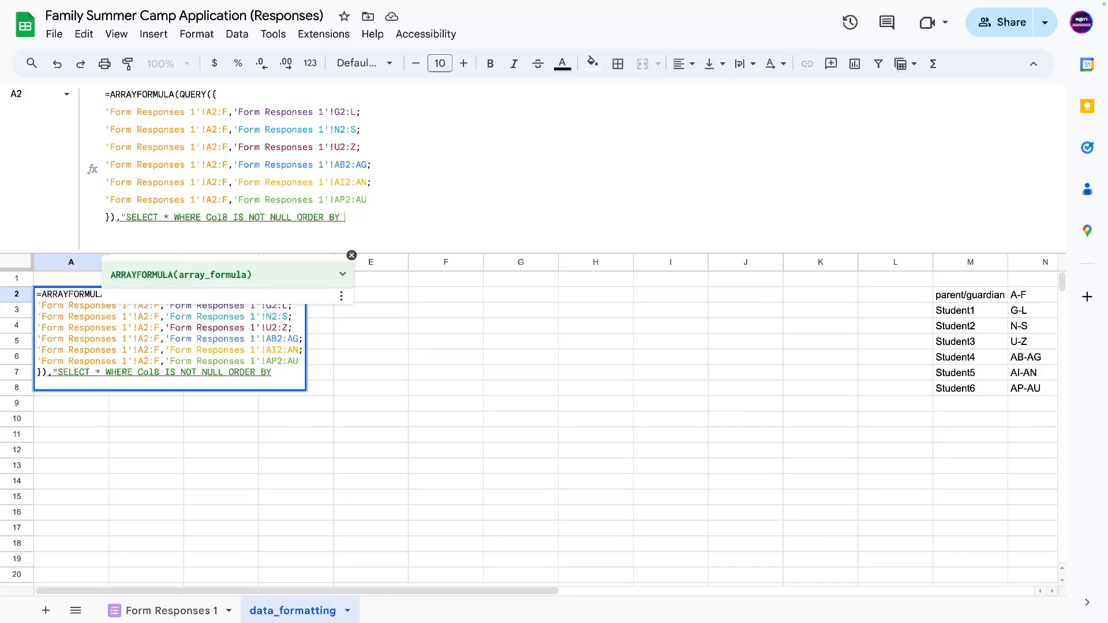
text( A)
key(BackSpace)
text(Col1",)
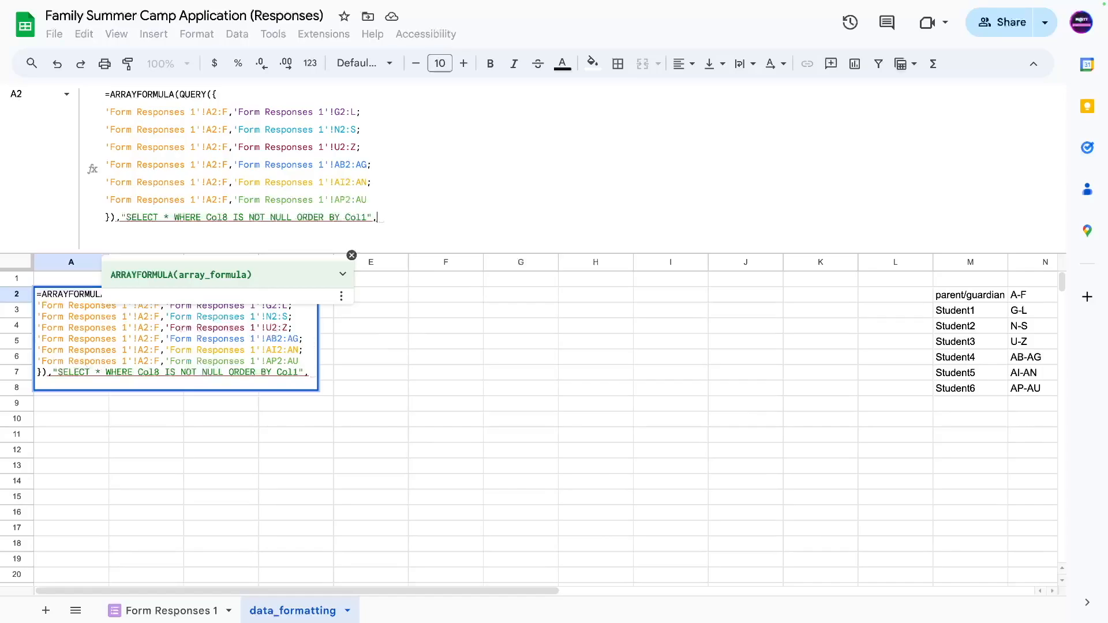
text(0))
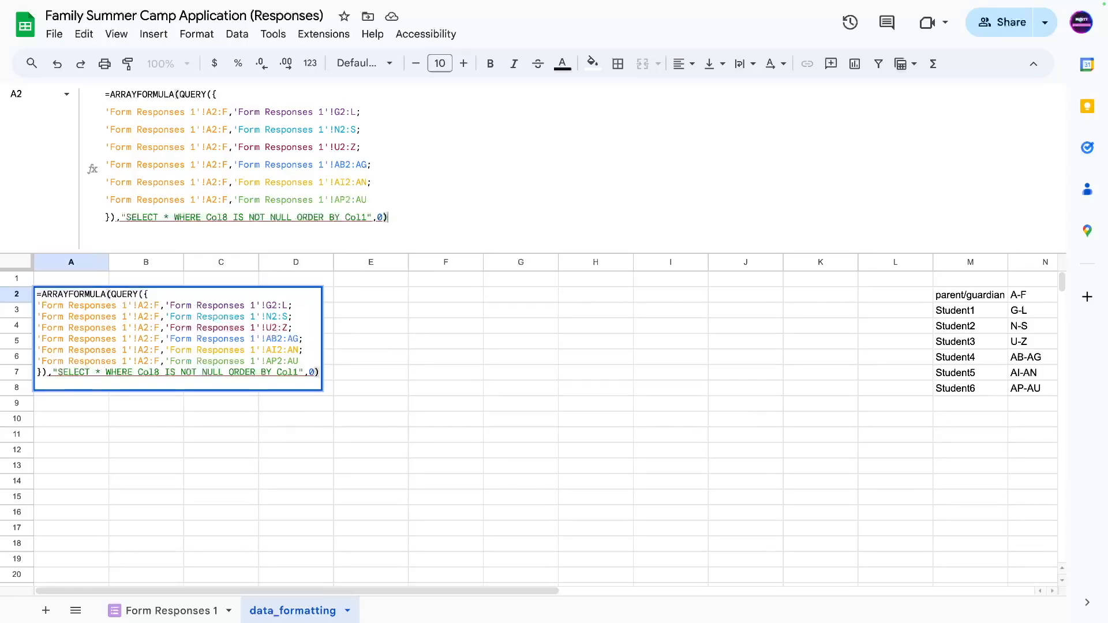
click(379, 218)
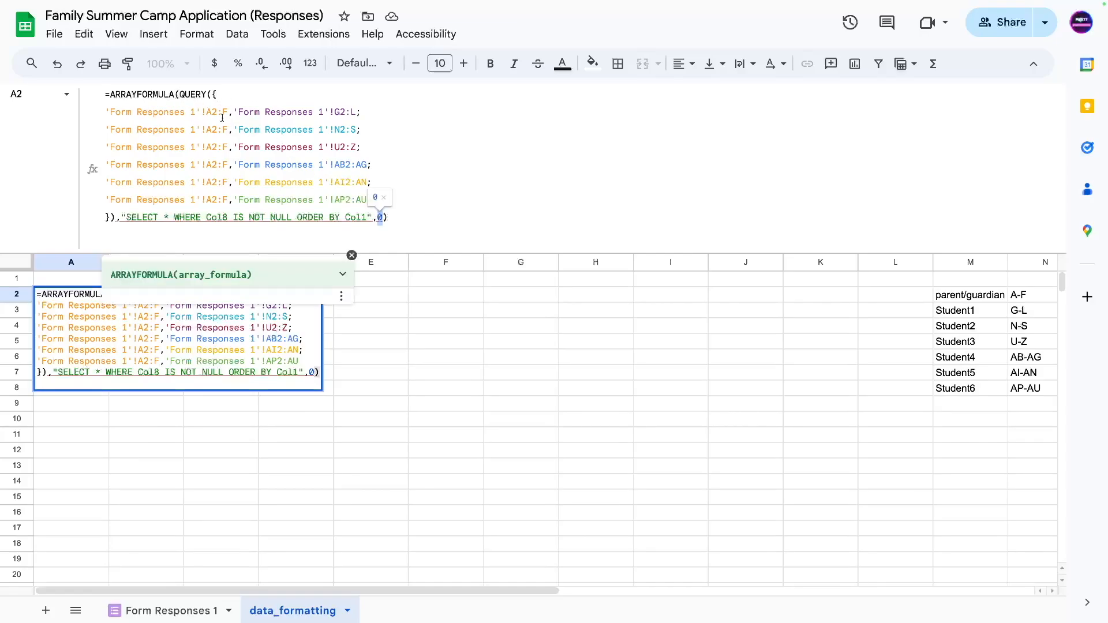
click(390, 218)
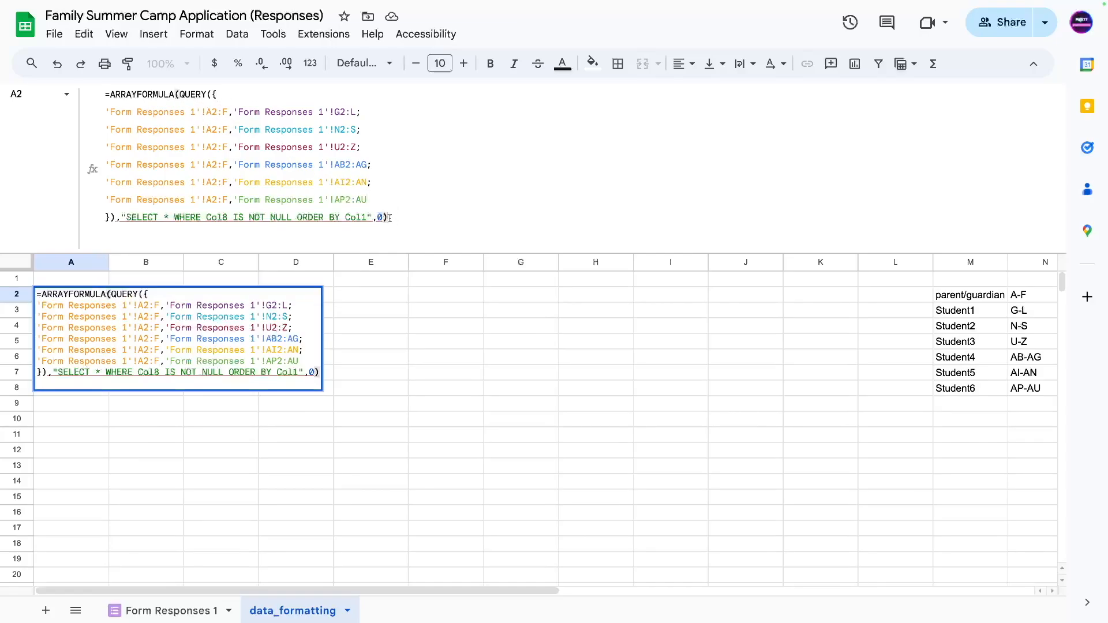
key(Return)
click(86, 294)
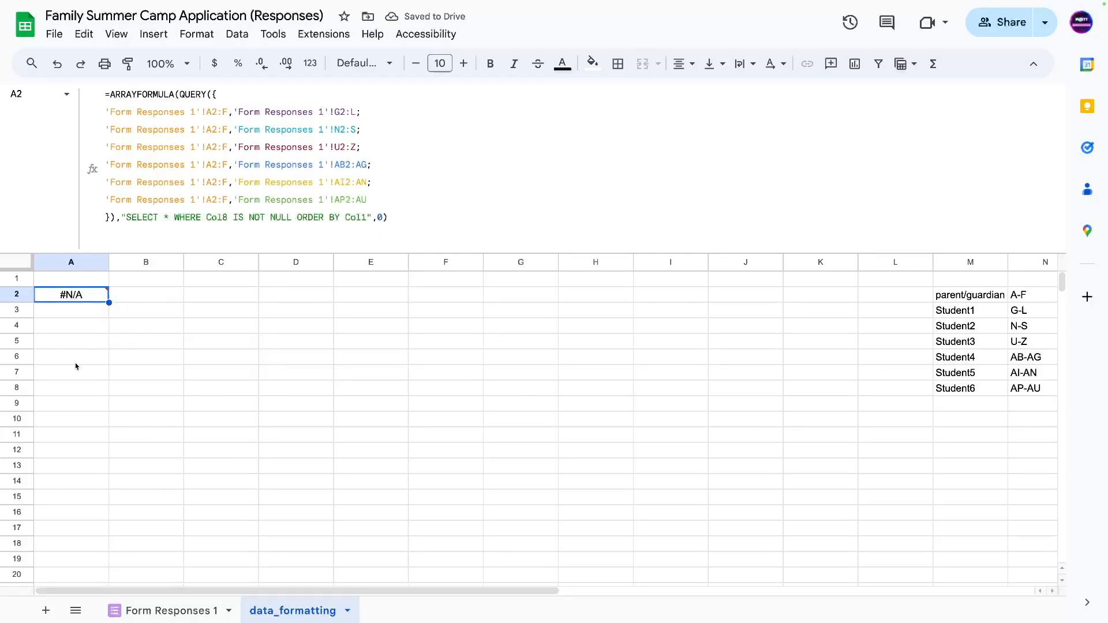
Move the stray parenthesis from after the array brace to the end of A2's formula.
click(73, 312)
click(74, 298)
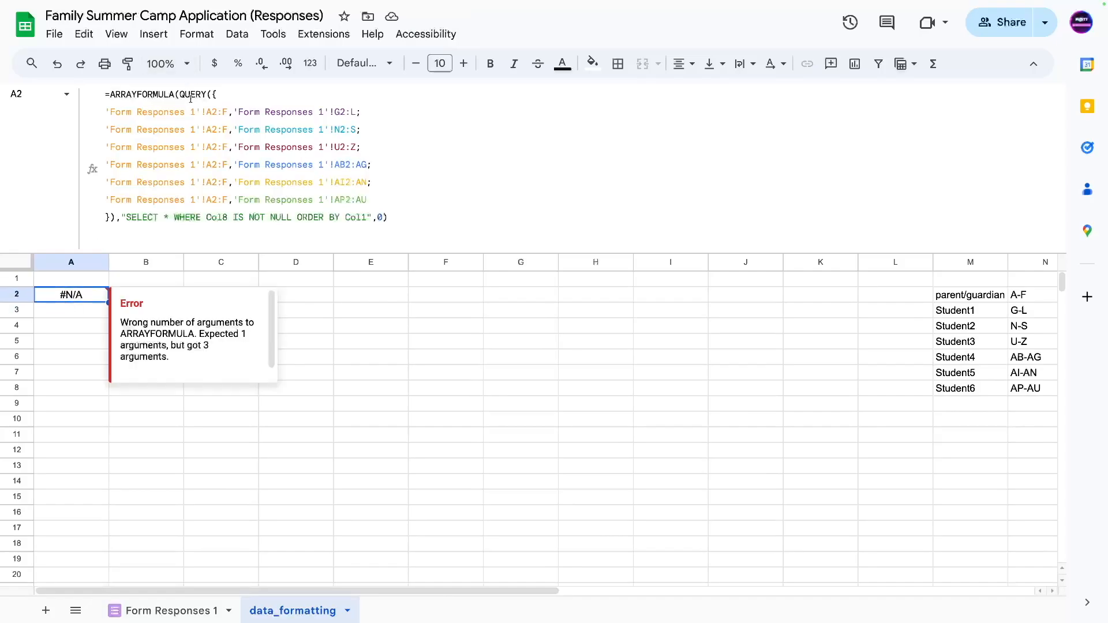
click(209, 95)
click(186, 137)
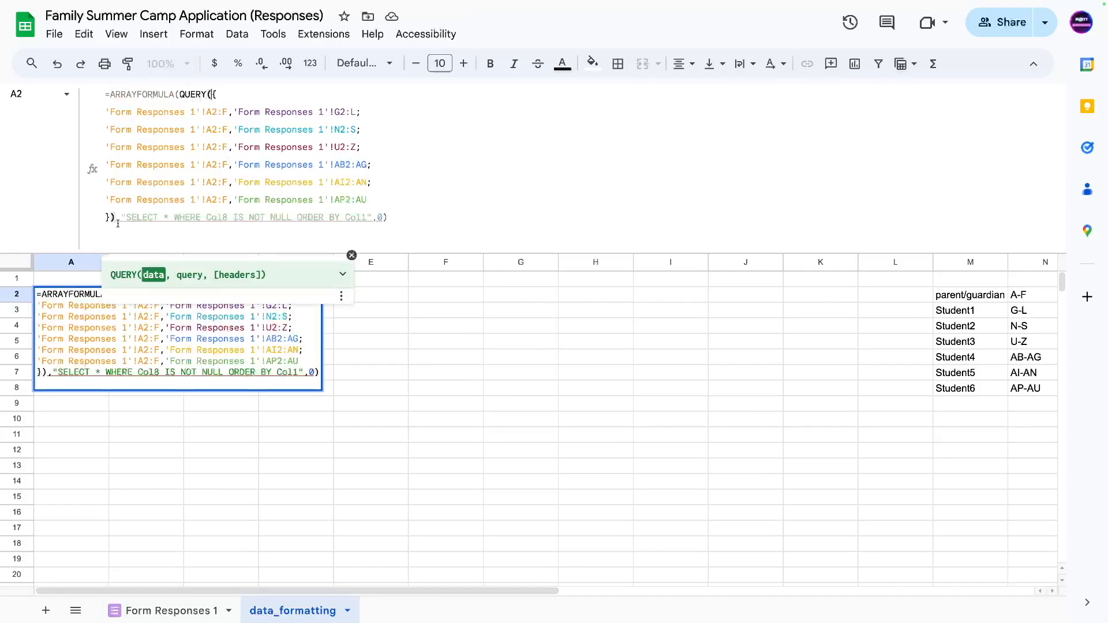
click(115, 220)
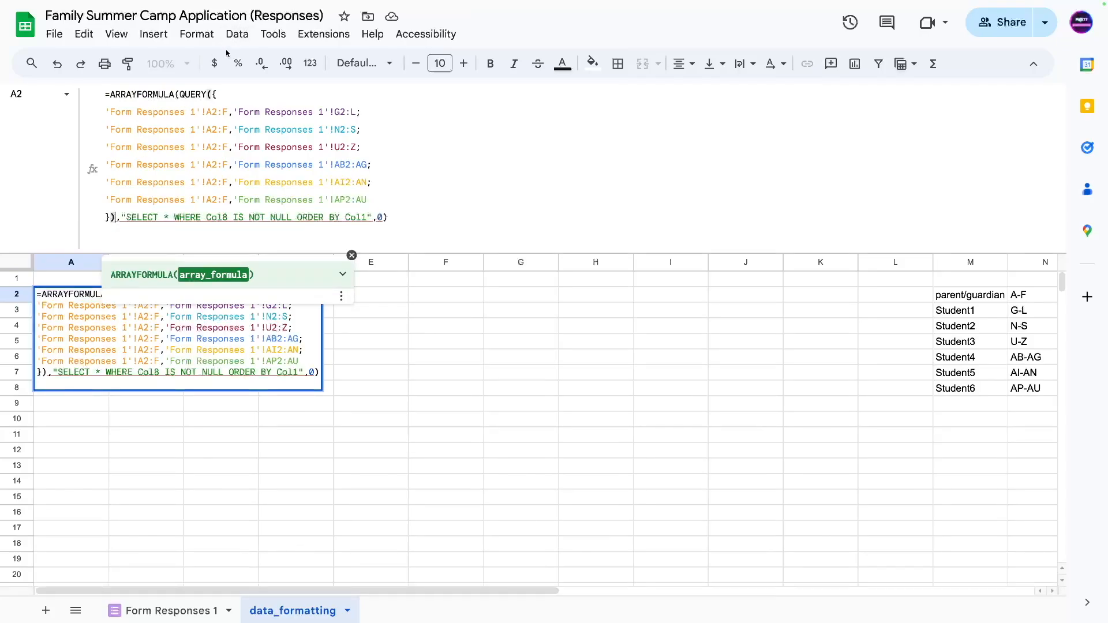
key(BackSpace)
click(383, 217)
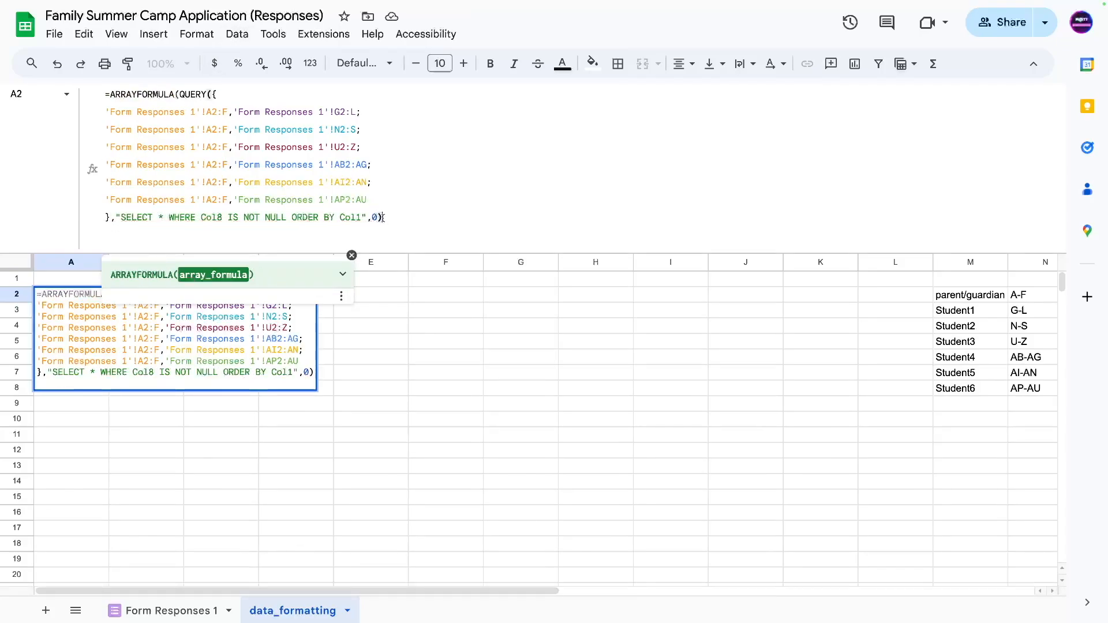
text())
key(Return)
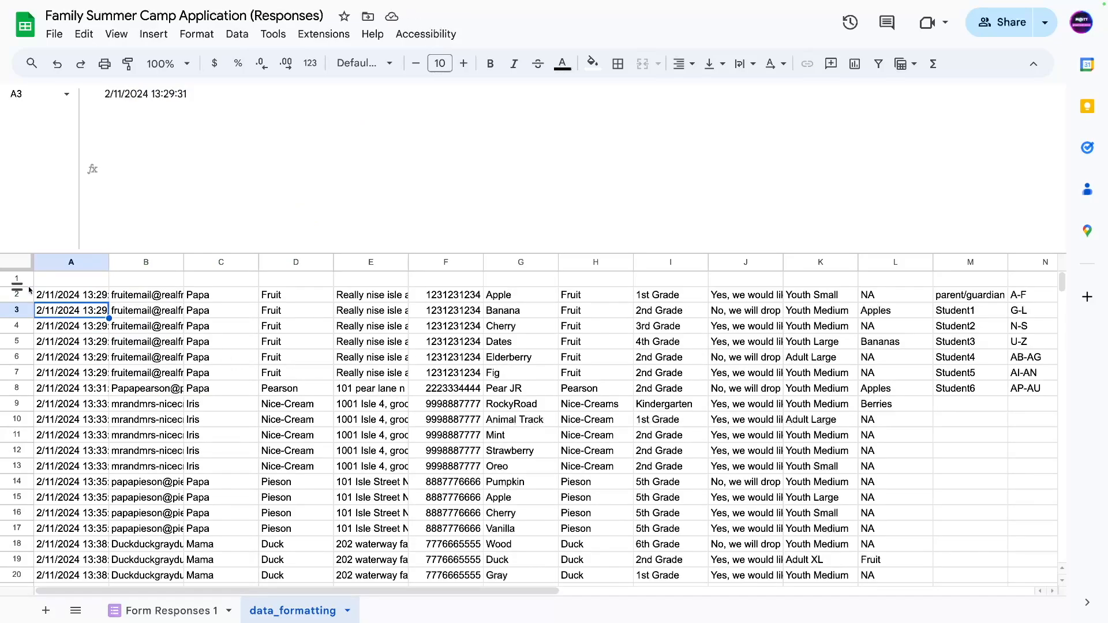
Select the first and second families' stacked rows to check the combined data.
drag(505, 297, 502, 374)
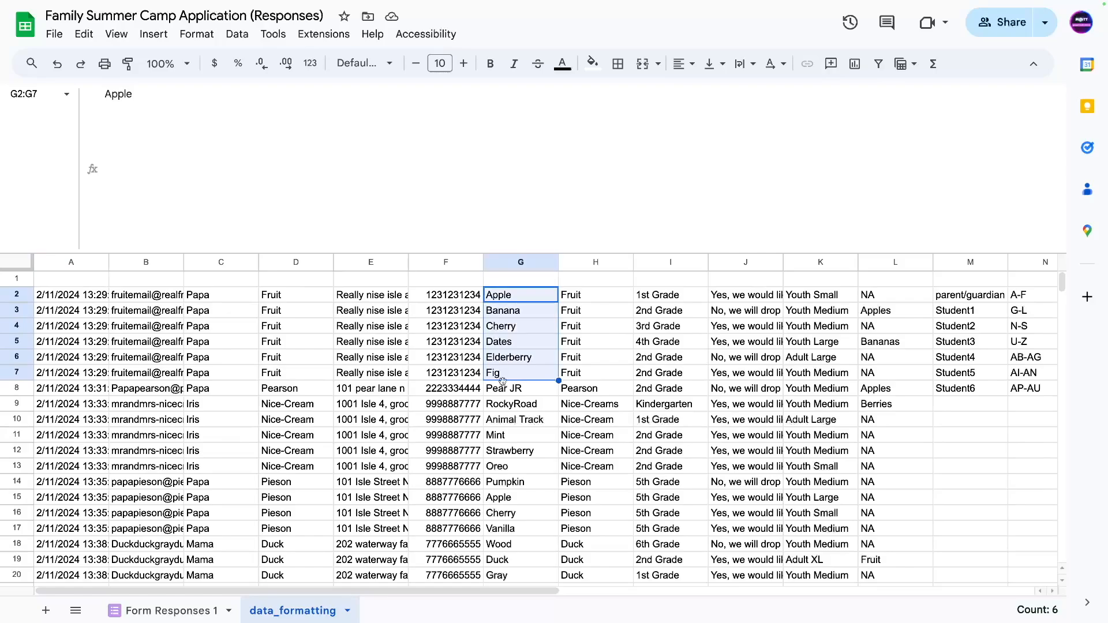
mouse_move(65, 297)
mouse_down()
mouse_move(531, 393)
mouse_move(540, 375)
mouse_move(856, 371)
mouse_up()
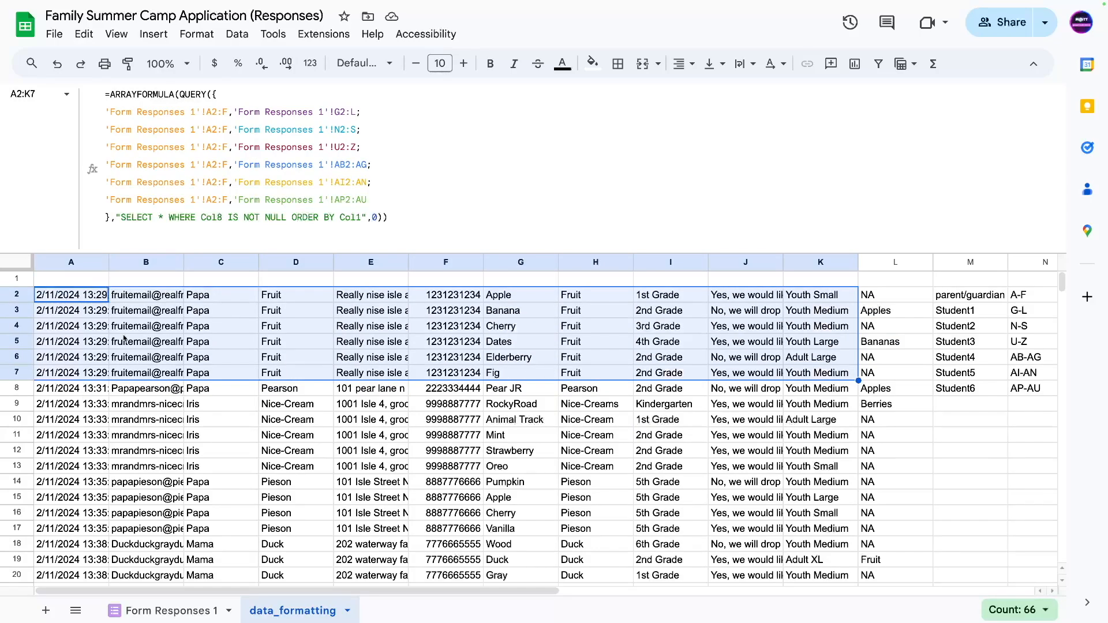
click(494, 364)
drag(508, 295, 901, 364)
drag(57, 373, 600, 373)
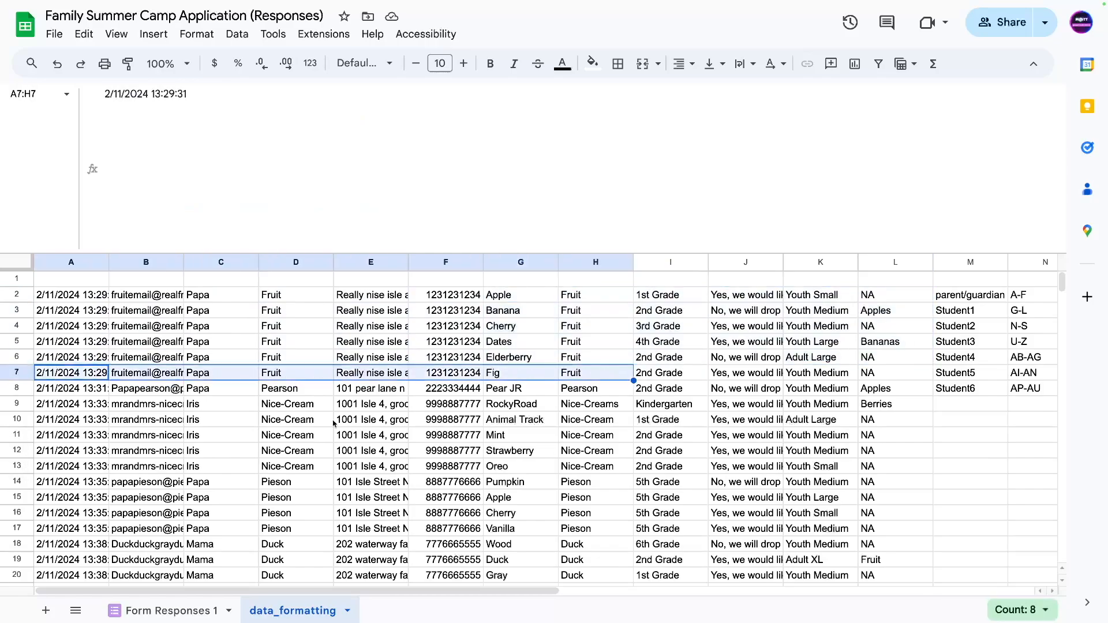
drag(57, 395, 889, 394)
Review response rows 9–17, then open A2's formula at the WHERE clause after Col8.
scroll(687, 398, down, 1)
scroll(679, 403, up, 1)
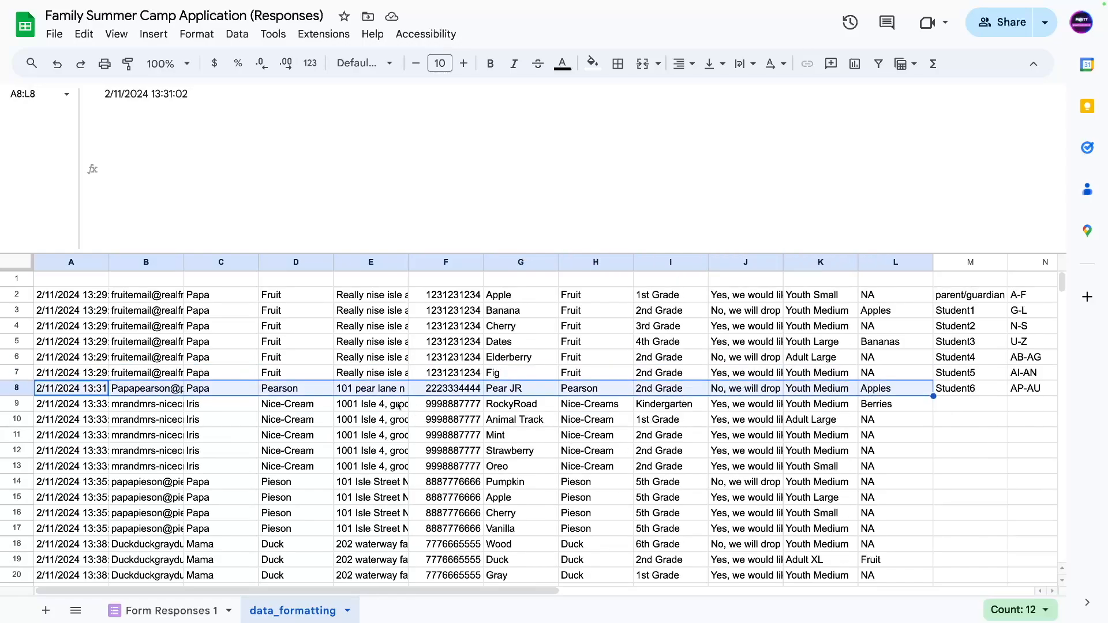
drag(42, 407, 868, 531)
scroll(228, 512, down, 3)
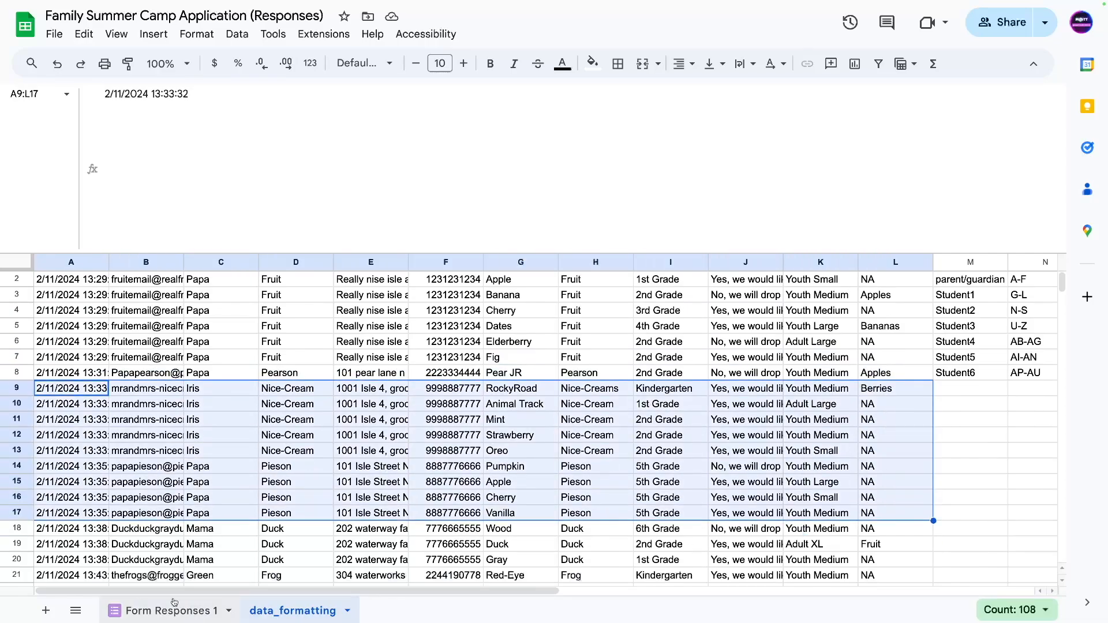
scroll(211, 501, up, 3)
click(166, 349)
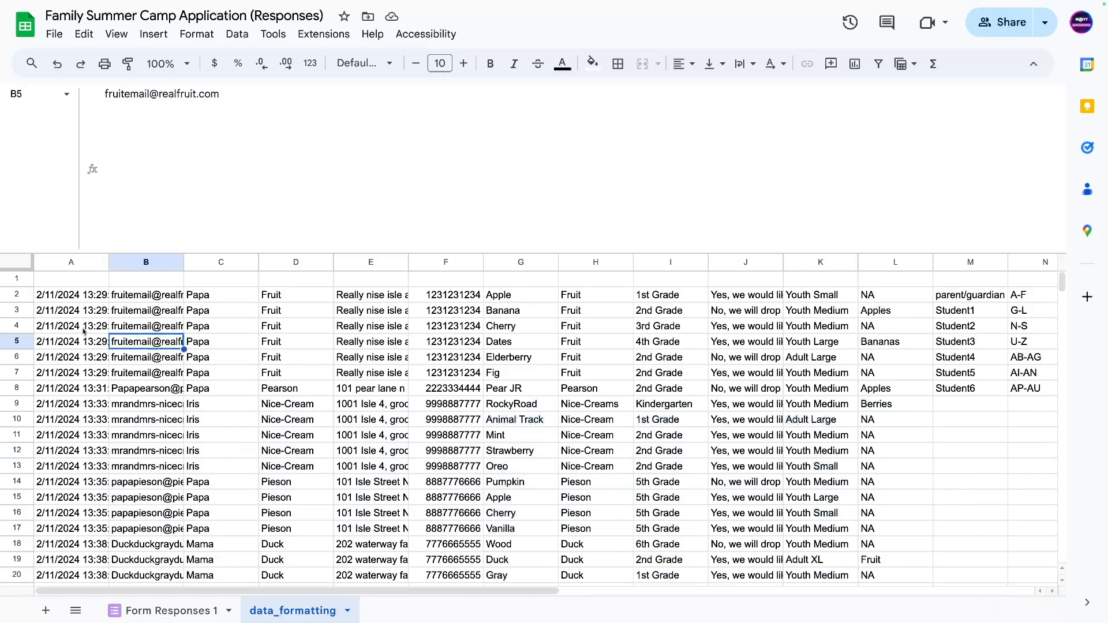
click(63, 301)
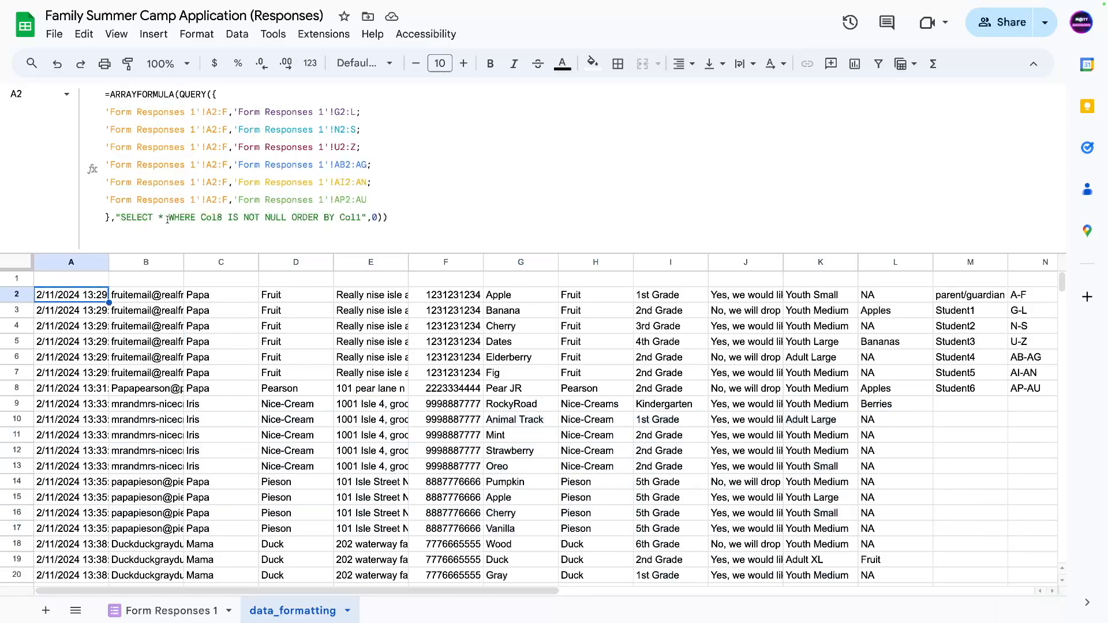
click(223, 218)
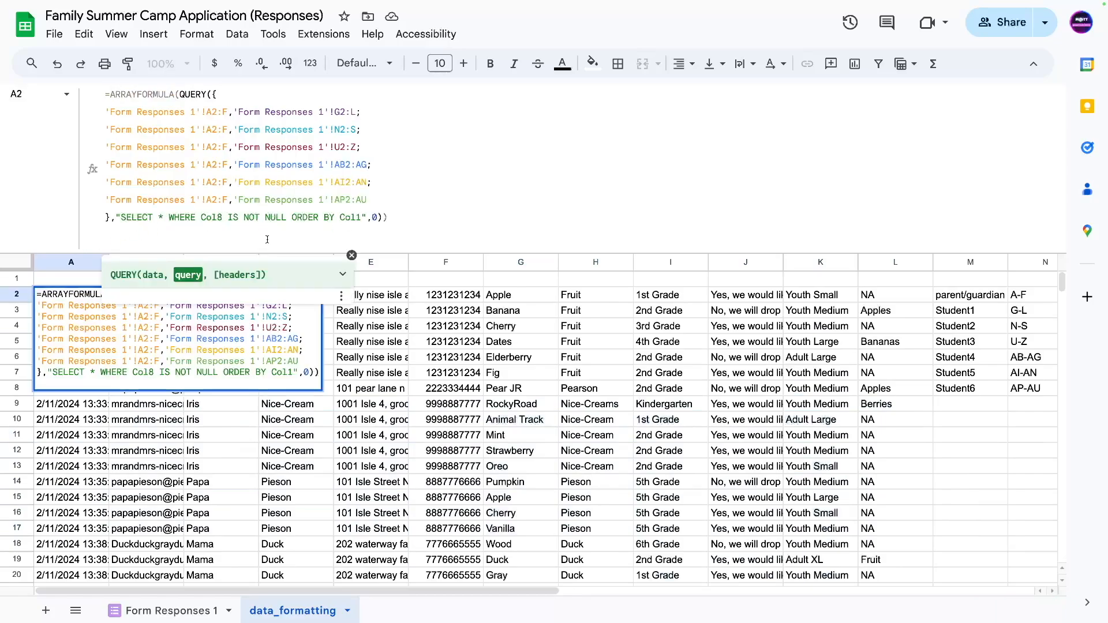
key(BackSpace)
text(1)
key(Return)
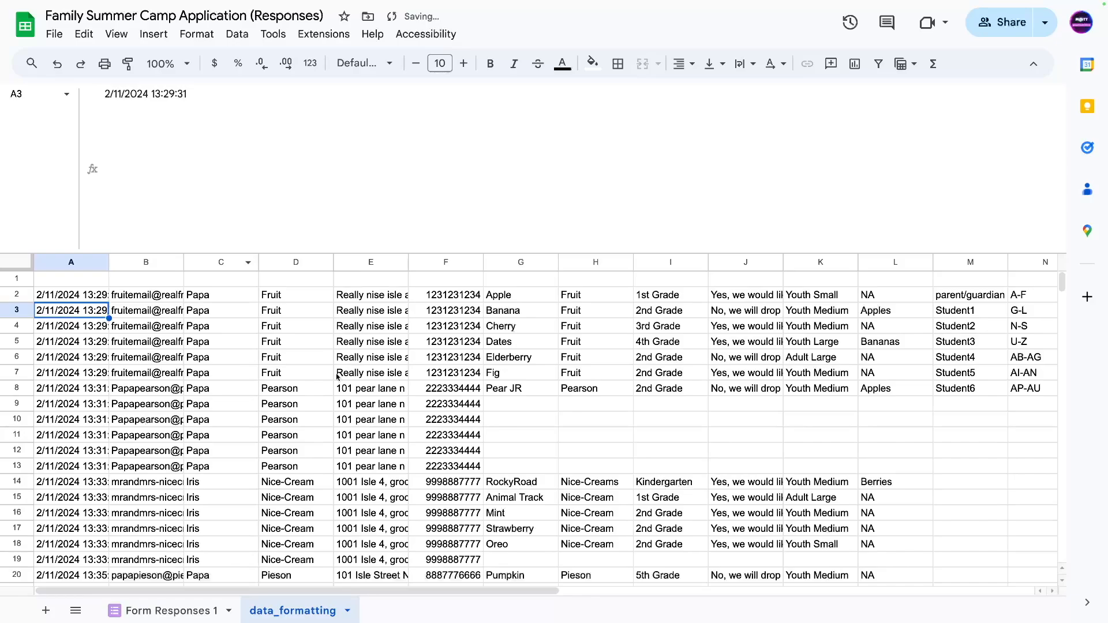
click(312, 390)
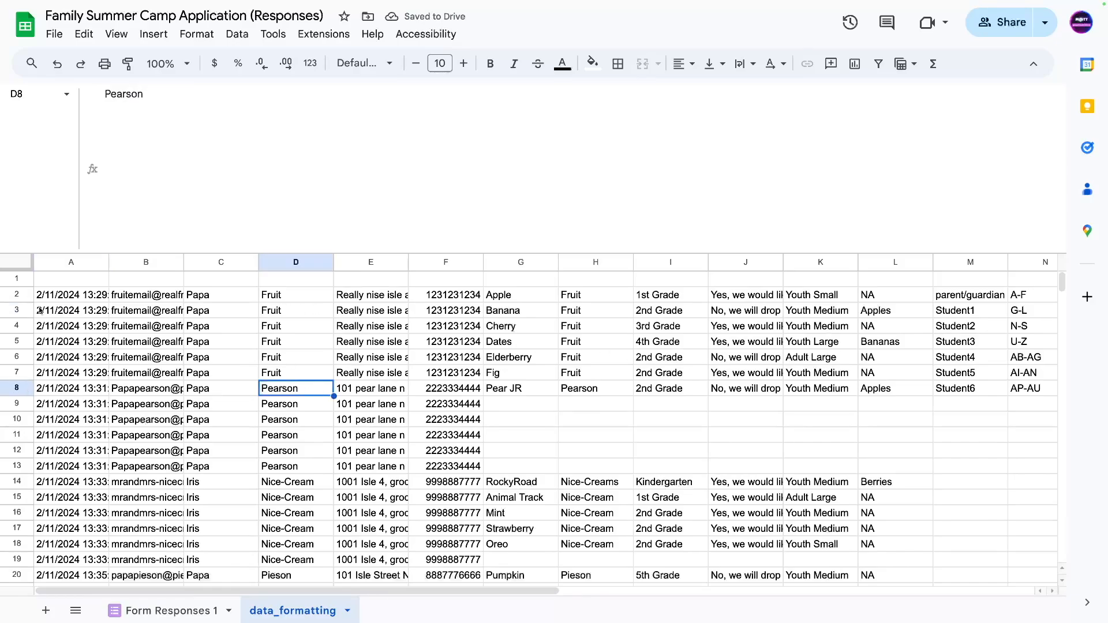
click(55, 302)
click(374, 188)
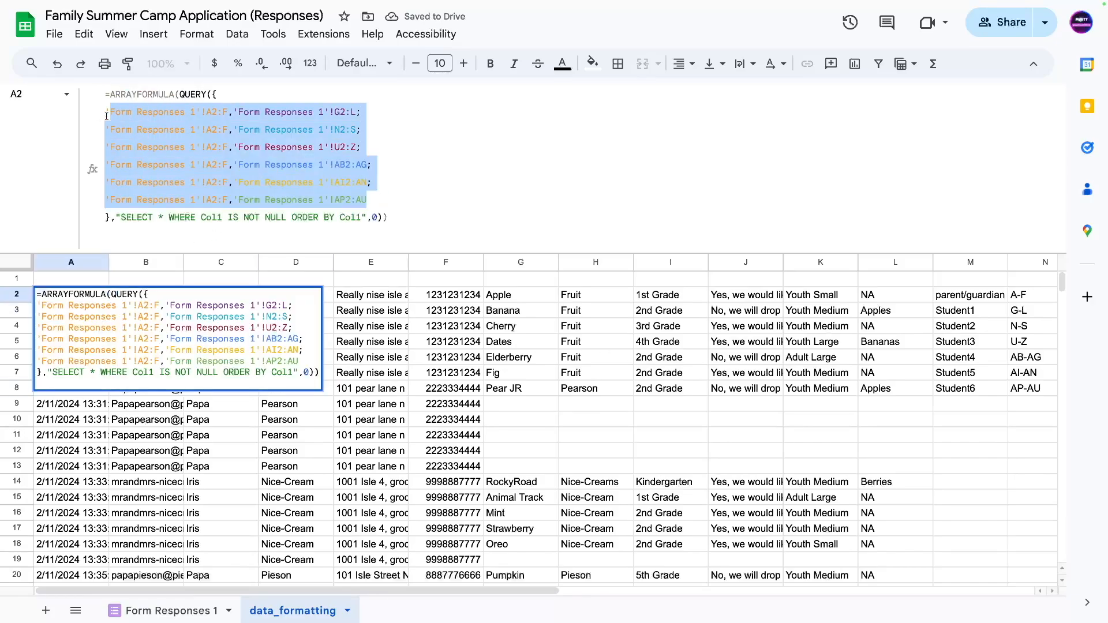
click(520, 403)
drag(520, 403, 870, 467)
click(548, 467)
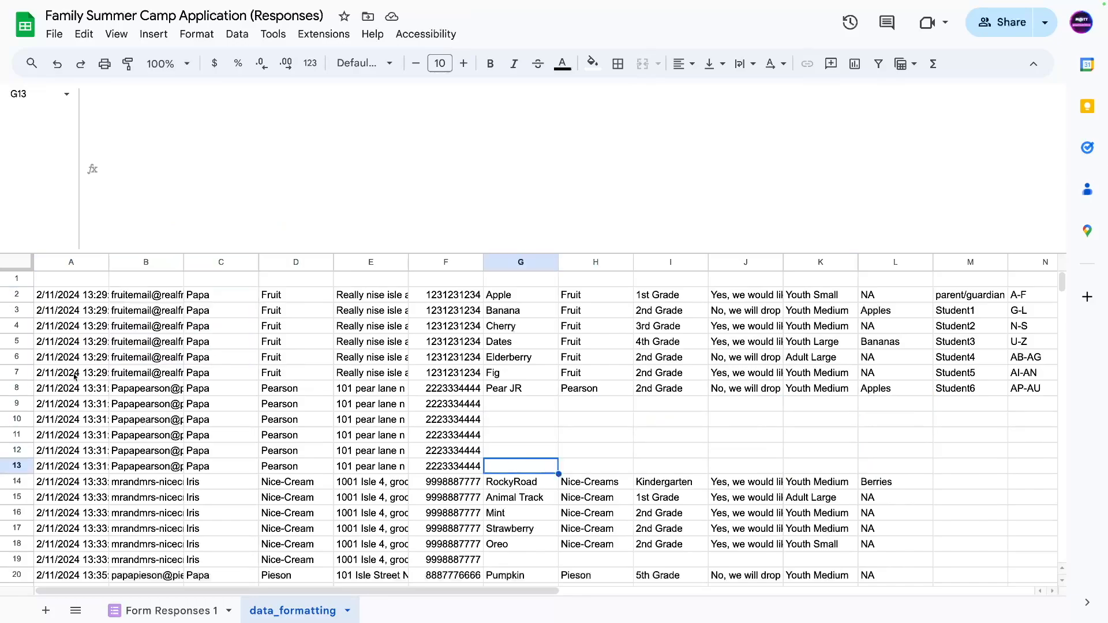
drag(51, 296, 882, 375)
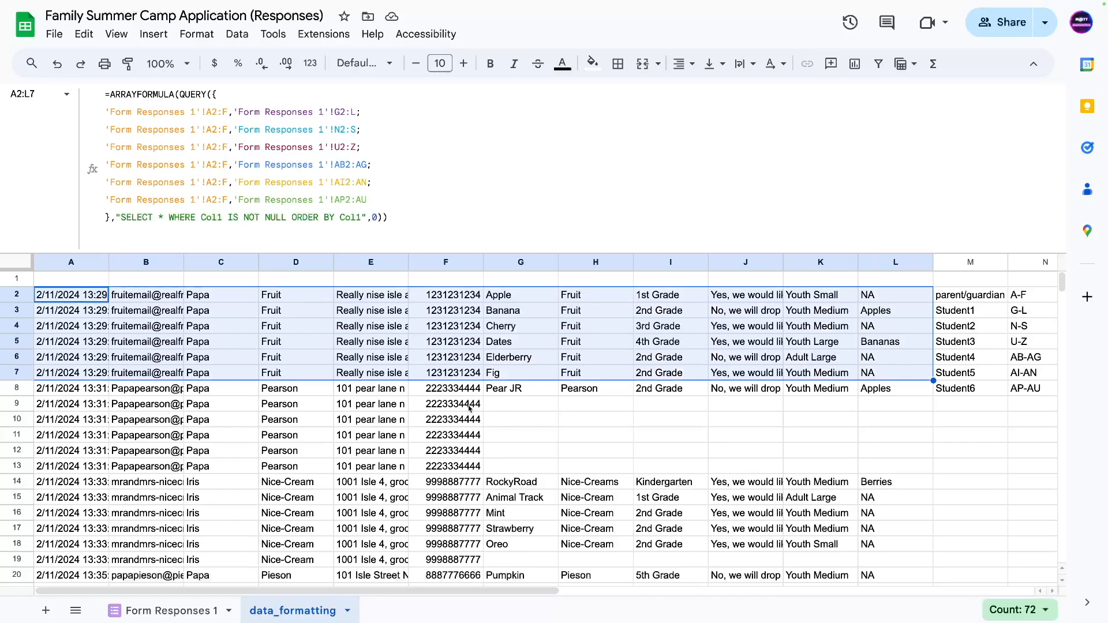
drag(46, 387, 49, 404)
drag(139, 413, 877, 477)
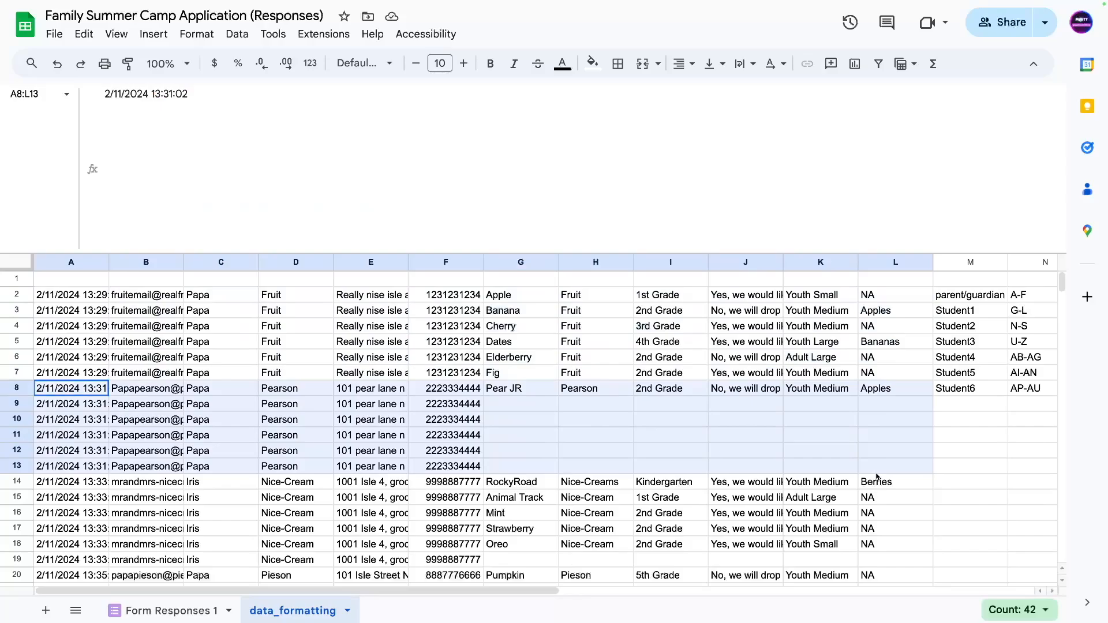
drag(508, 392, 835, 393)
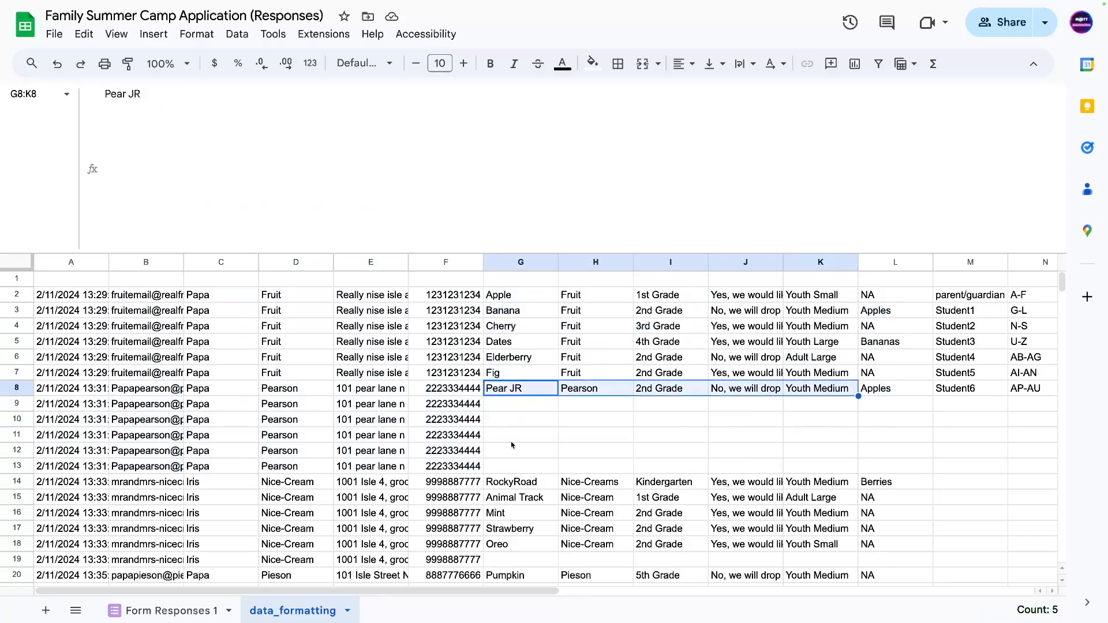
drag(43, 488, 314, 564)
drag(821, 549, 867, 561)
click(503, 563)
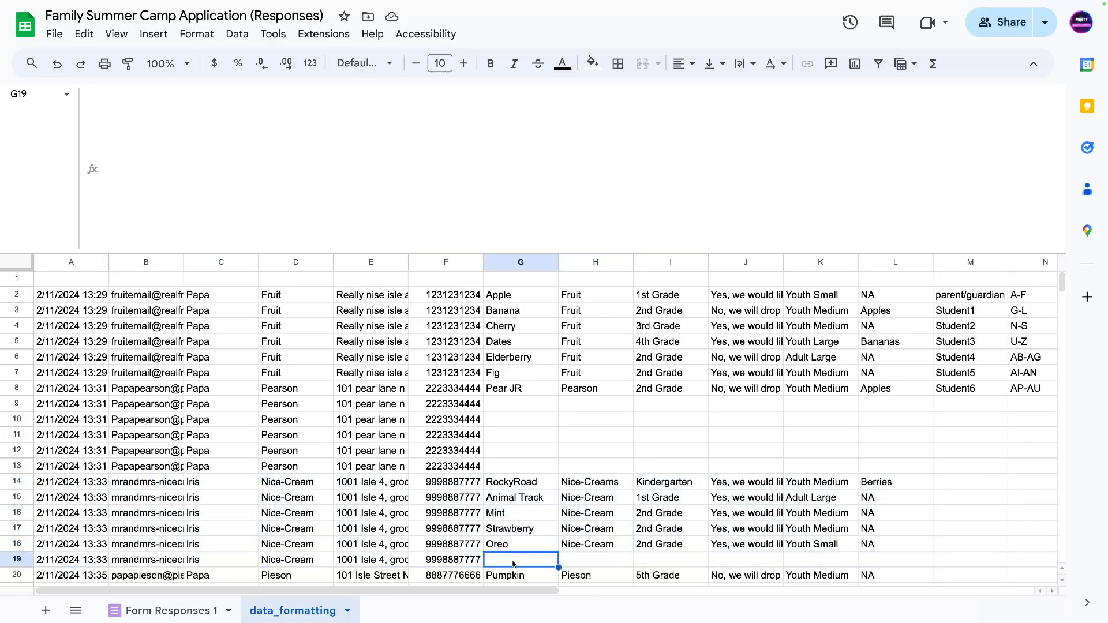
shift+click(878, 564)
scroll(507, 536, down, 6)
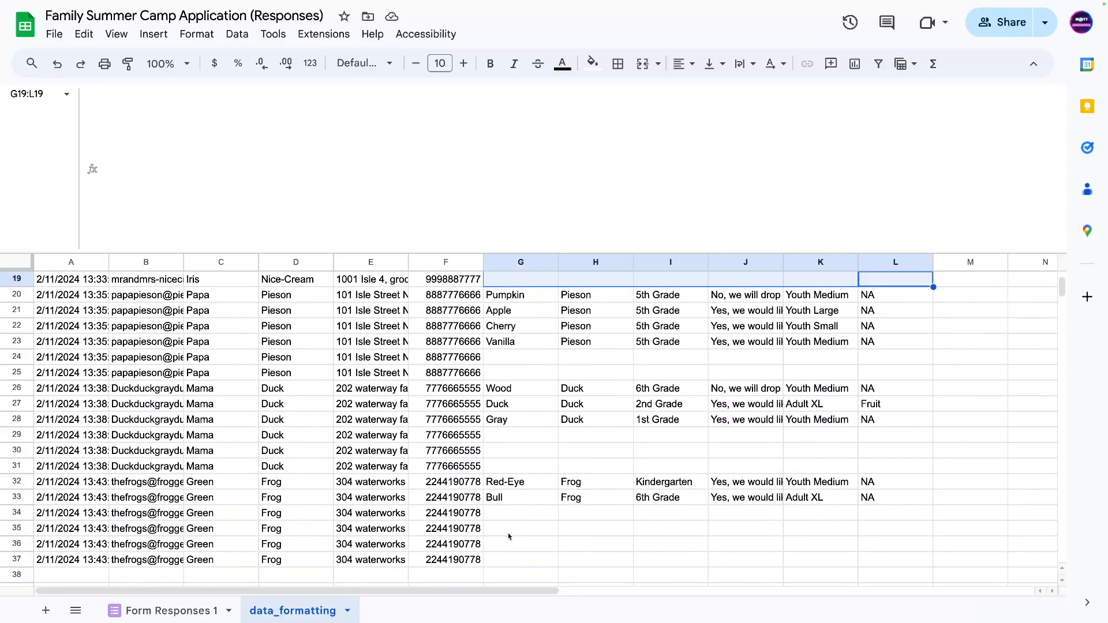
scroll(508, 536, up, 6)
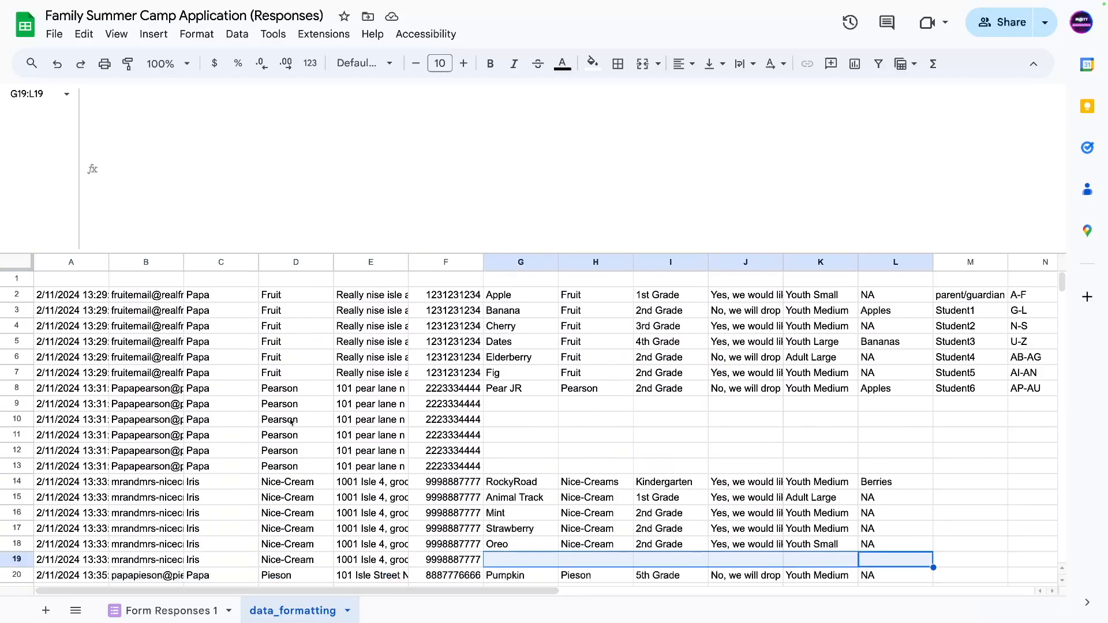
drag(542, 404, 931, 469)
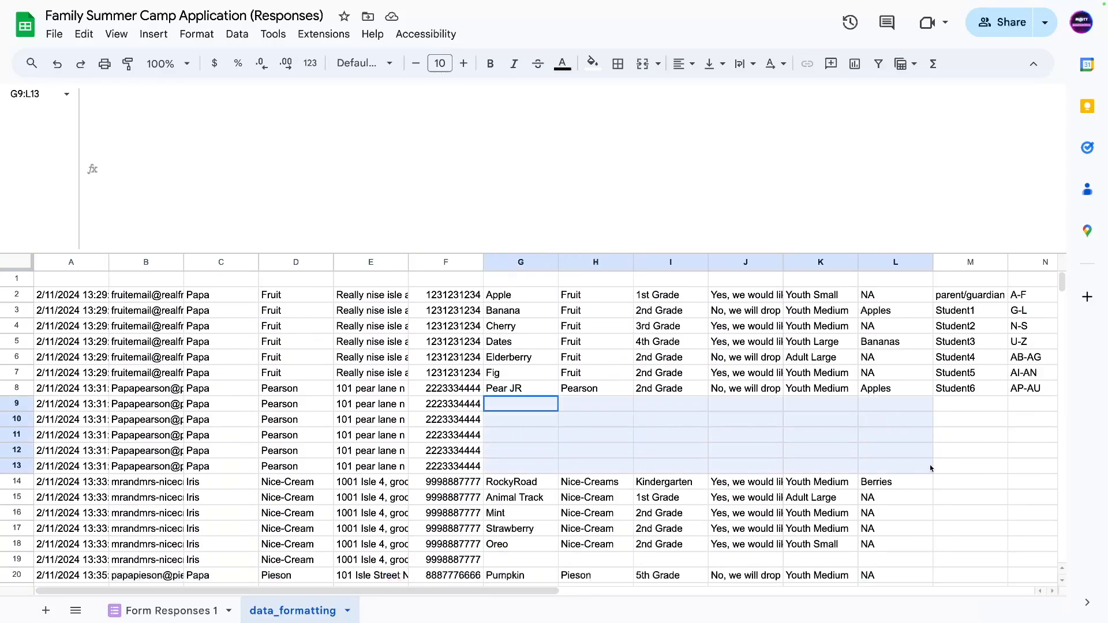
click(510, 395)
drag(510, 302, 519, 472)
drag(579, 309, 595, 467)
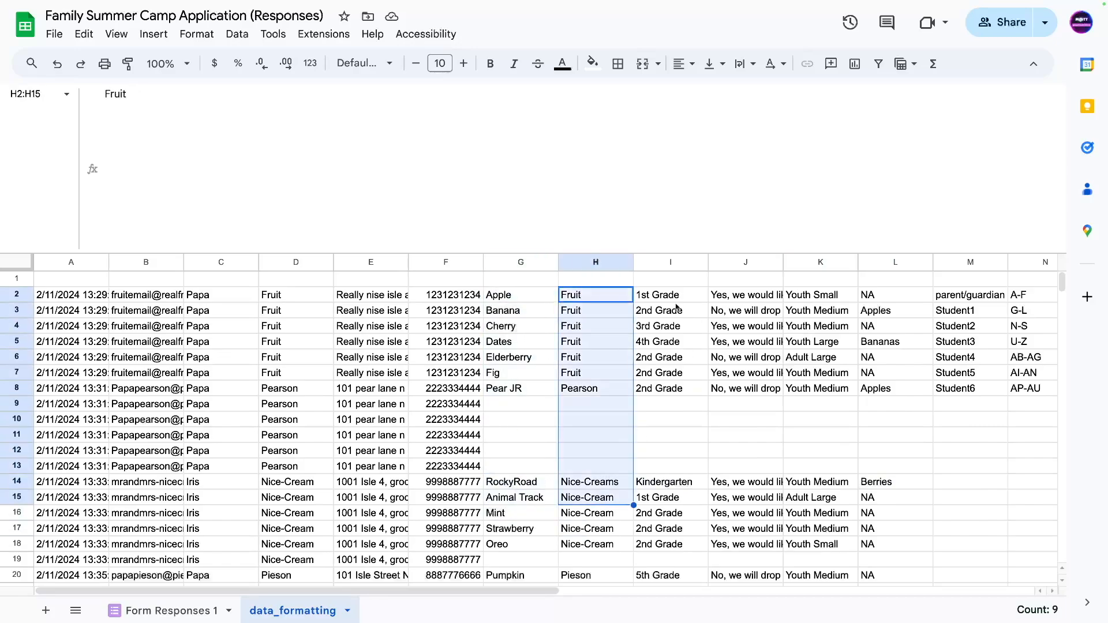
drag(669, 310, 670, 467)
drag(744, 297, 745, 407)
drag(819, 295, 820, 427)
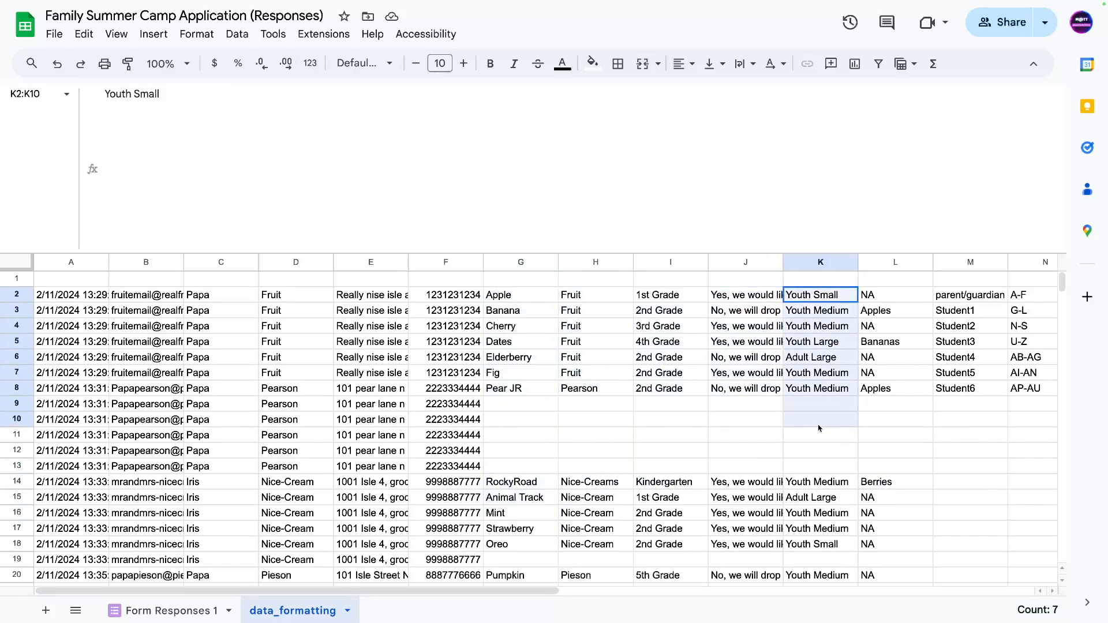
drag(894, 295, 892, 428)
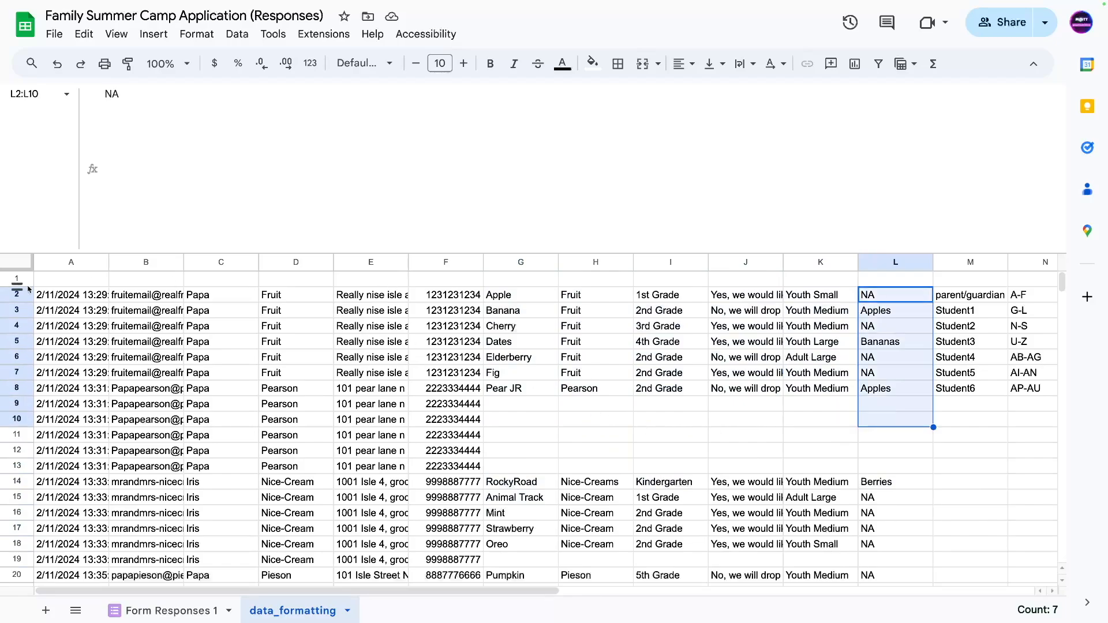
click(66, 297)
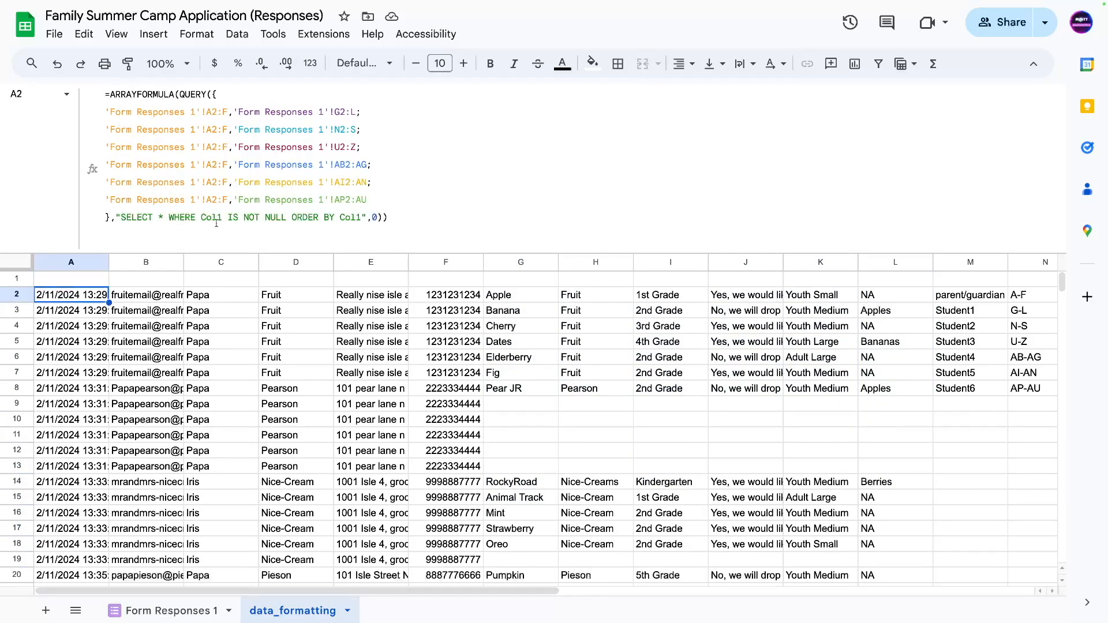
Change the QUERY condition to Col12 IS NOT NULL, fixing the #VALUE! error.
drag(219, 219, 222, 219)
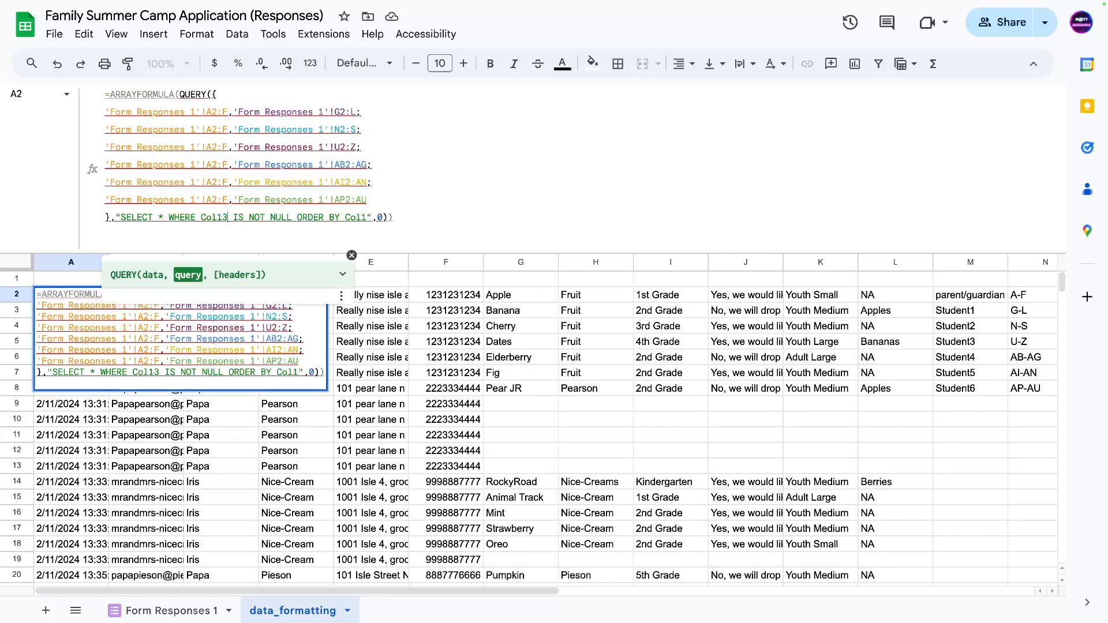
key(Return)
drag(225, 327, 229, 347)
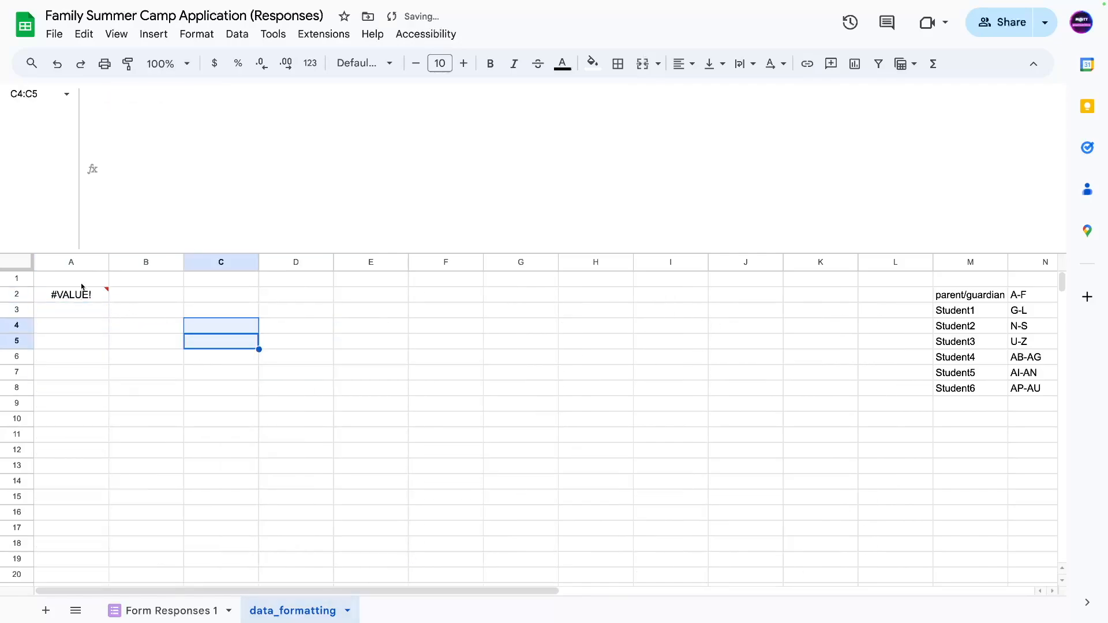
click(86, 294)
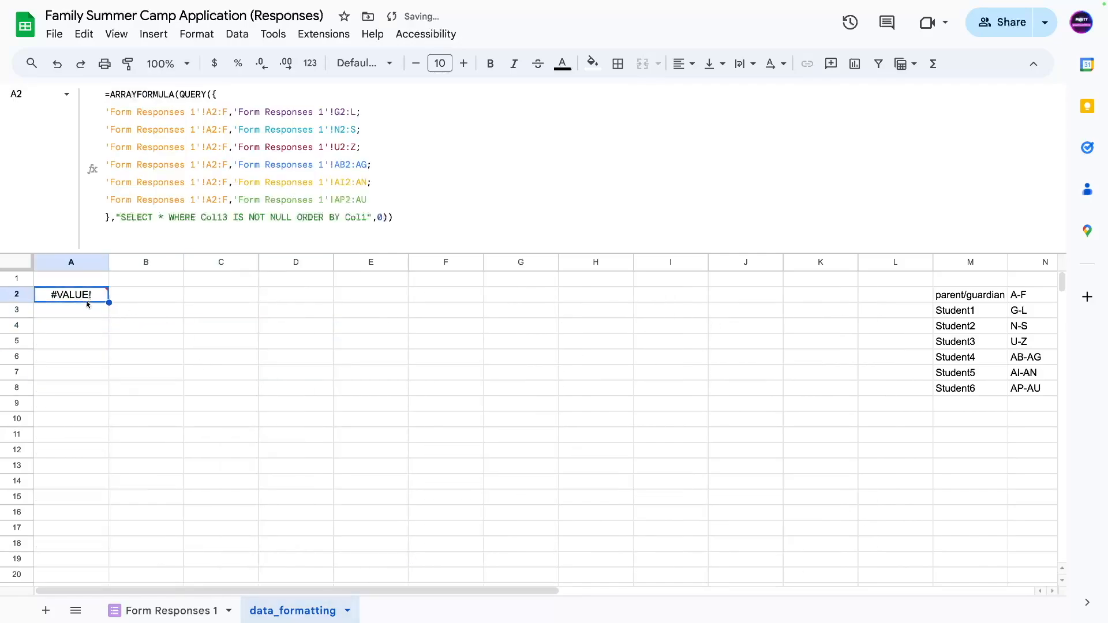
click(228, 217)
key(Return)
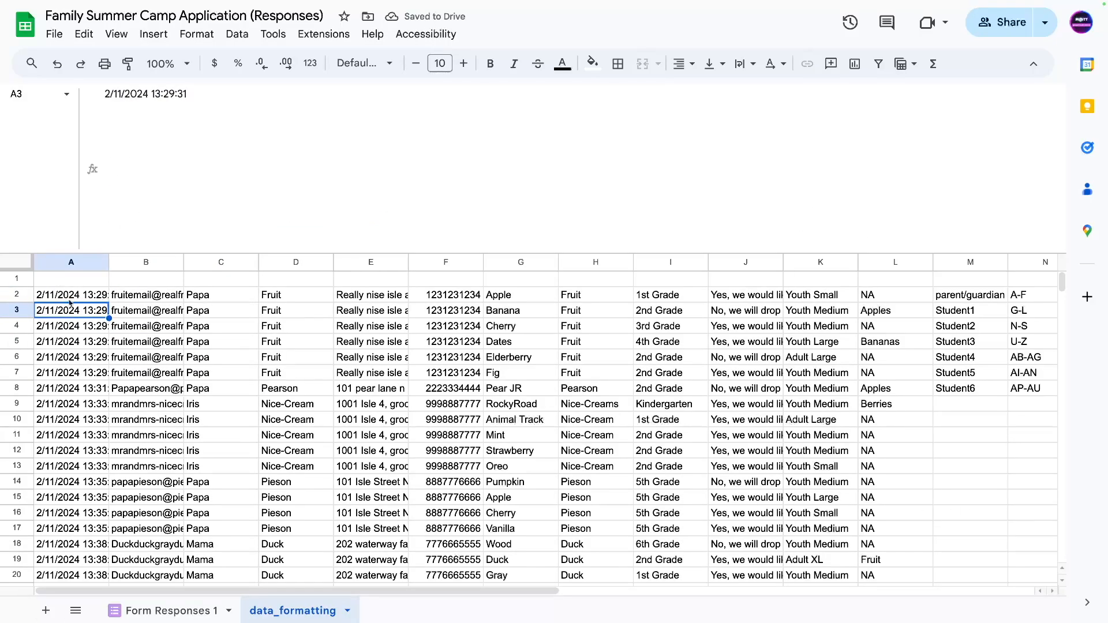
key(Up)
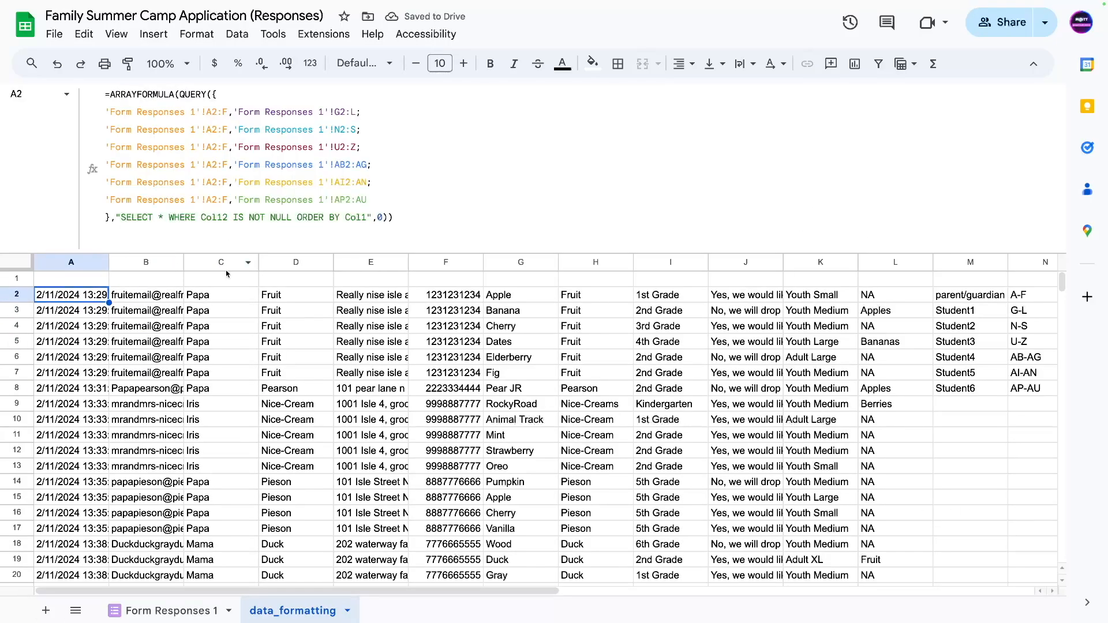
click(228, 217)
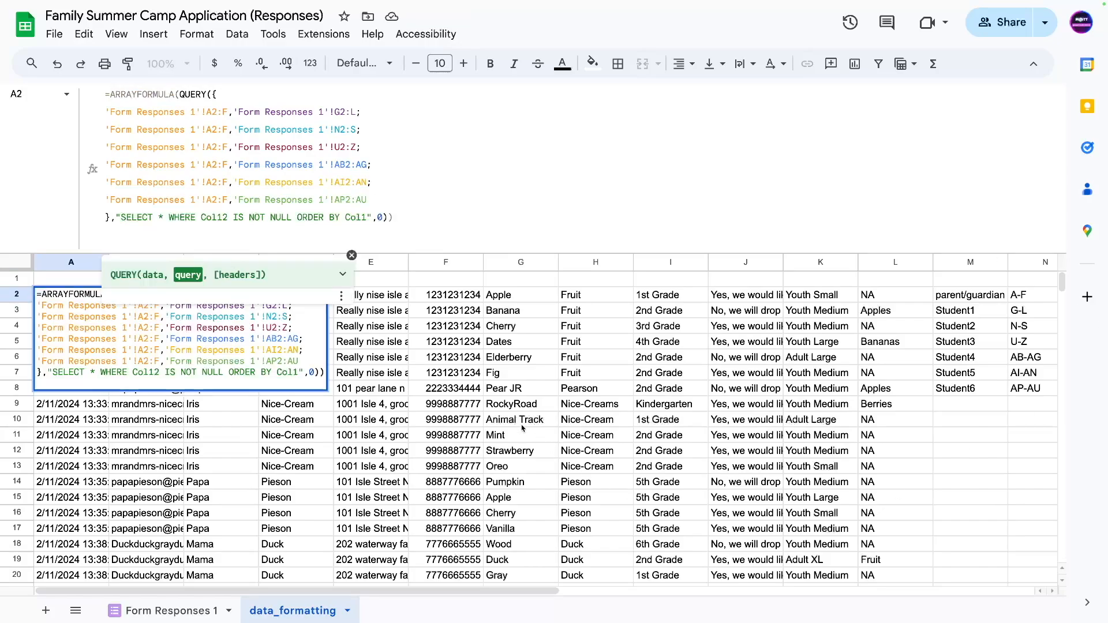
Clear the helper notes in M2:N9.
click(822, 348)
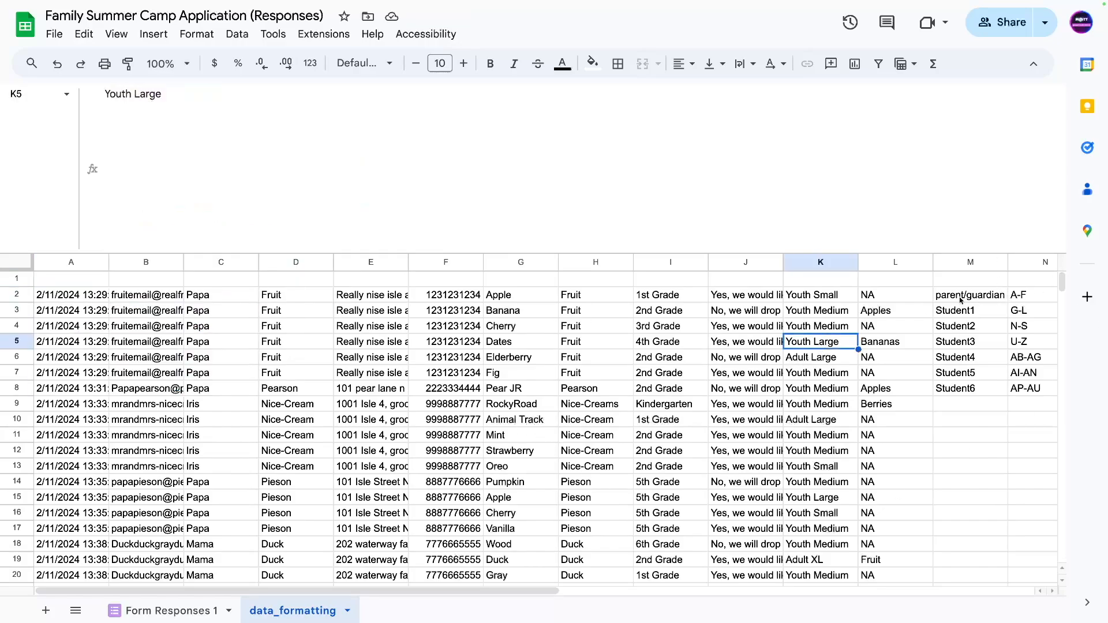
drag(961, 297, 1026, 400)
key(Delete)
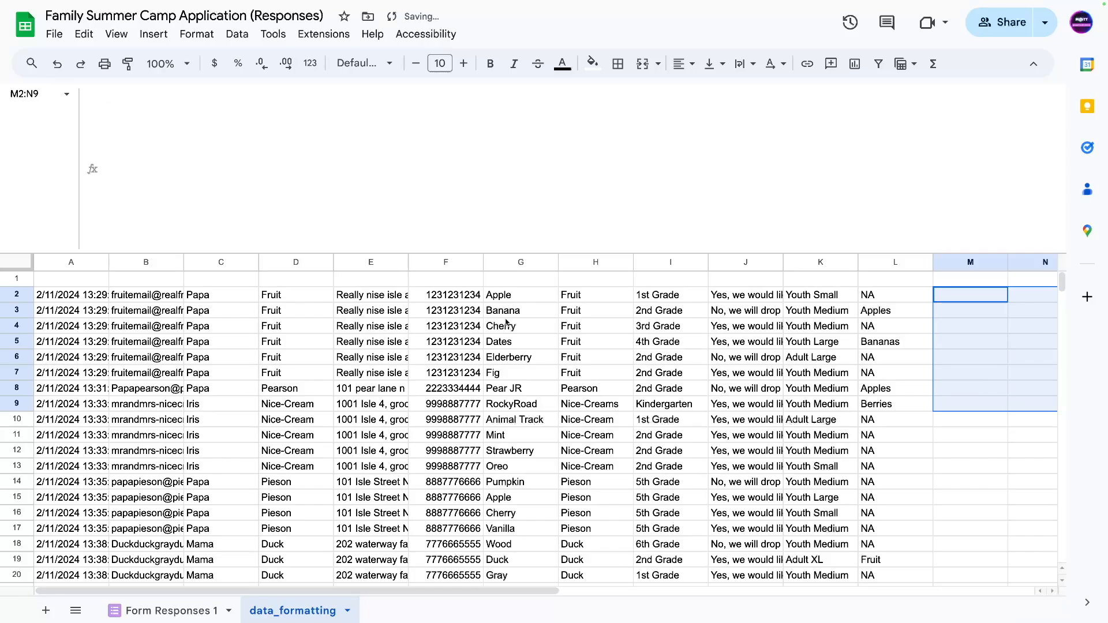
Add ,IFERROR('Form Responses 1'!A2:A/0,"Student 1") after the G2:L range in the array.
click(38, 298)
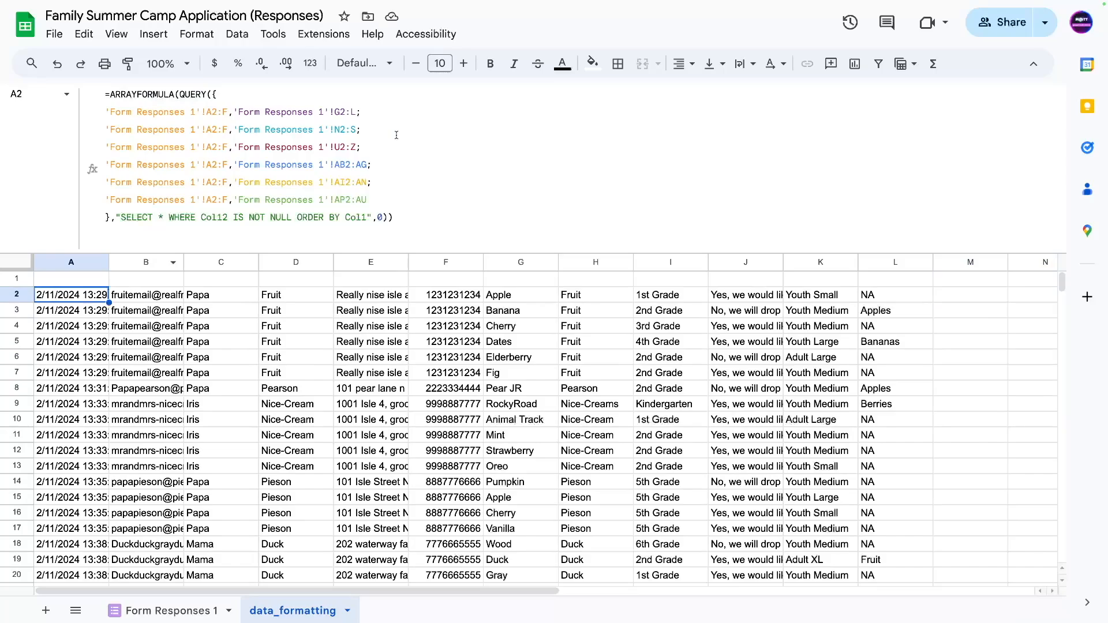
click(354, 111)
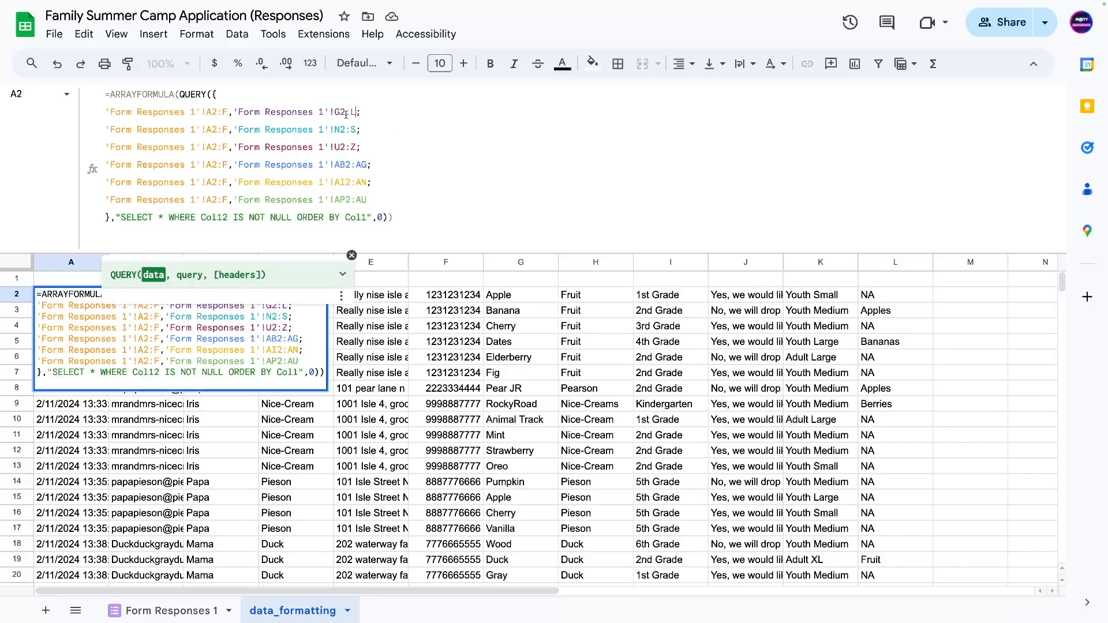
text(,)
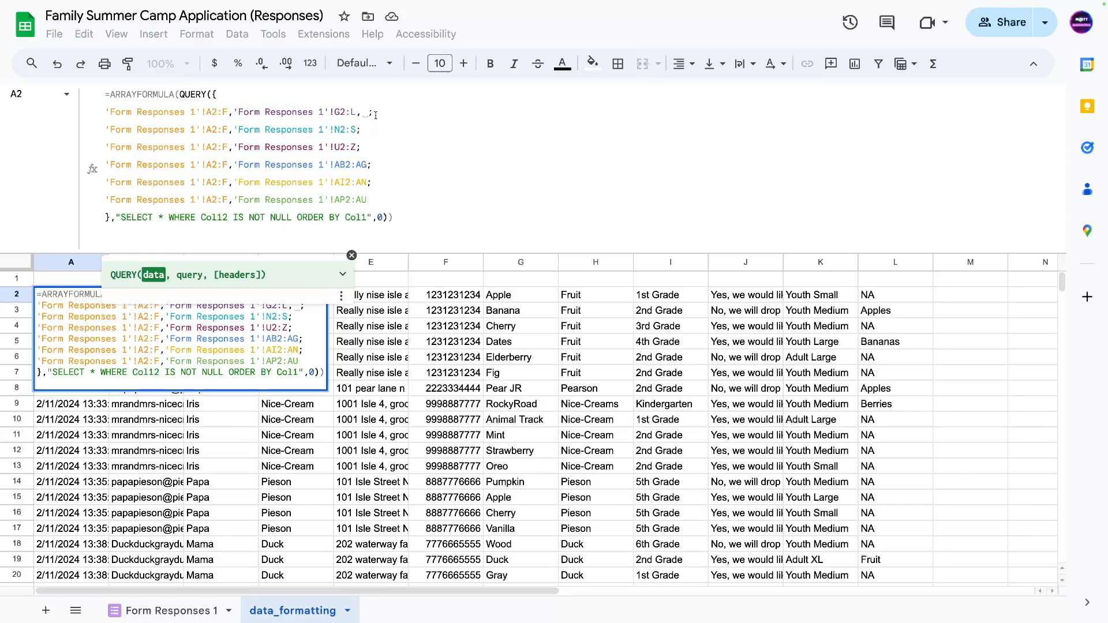
text(IFERROR()
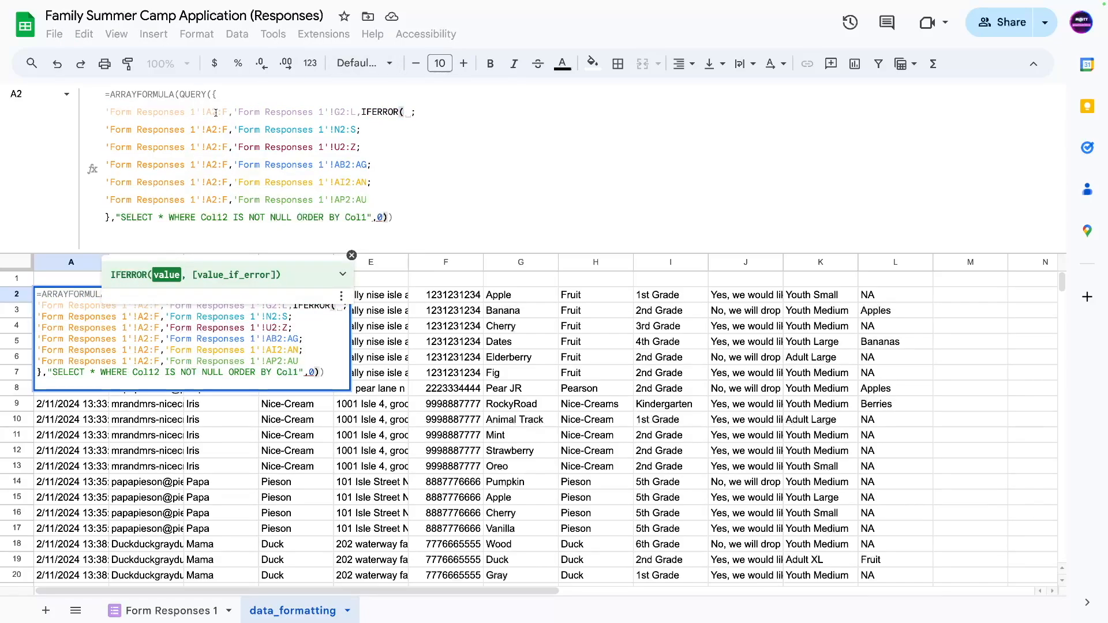
drag(221, 111, 105, 113)
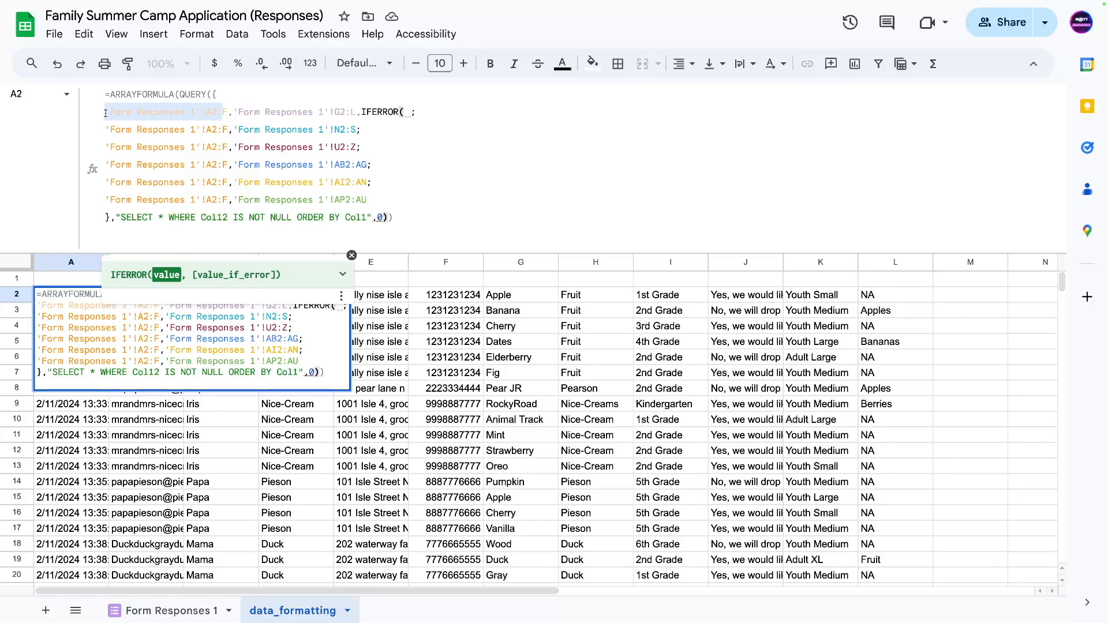
key(ctrl+c)
click(406, 112)
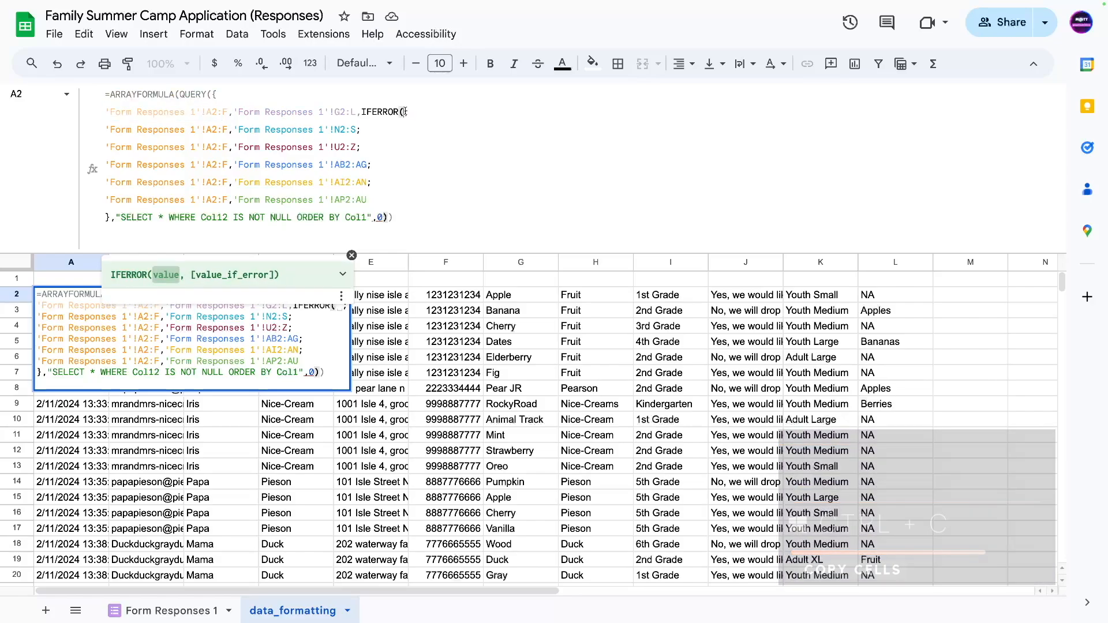
key(ctrl+v)
text(A)
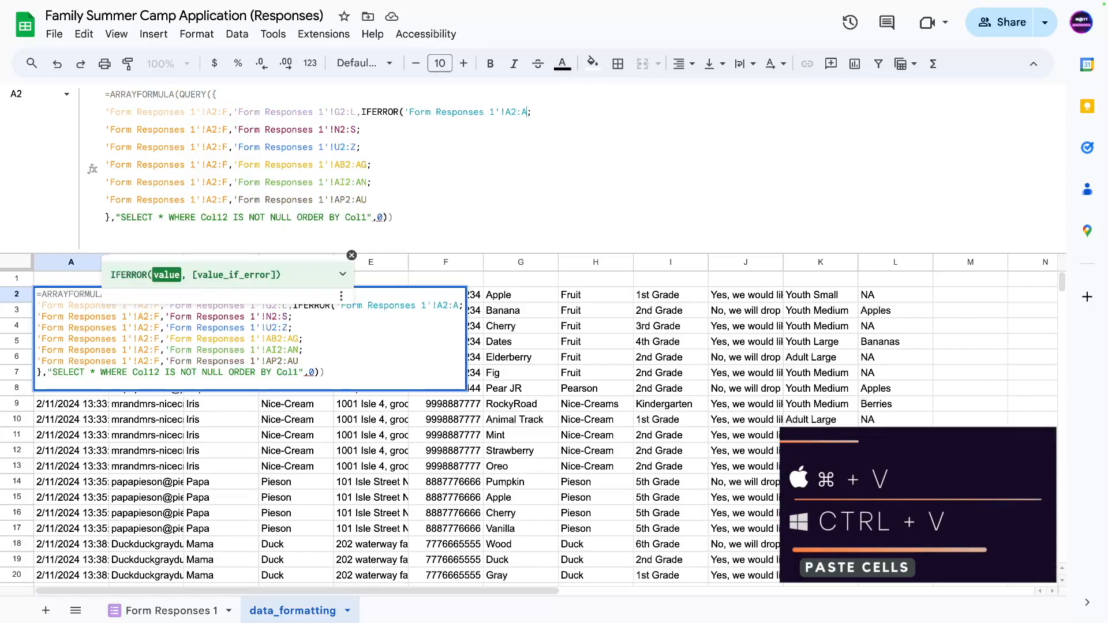
text( / 0)
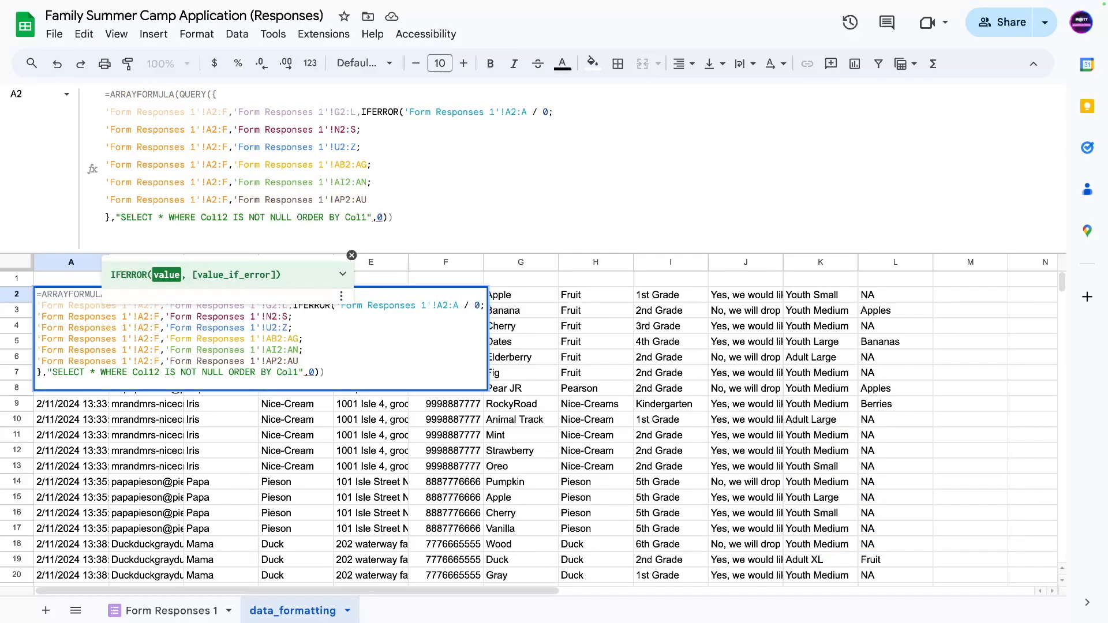
text(, )
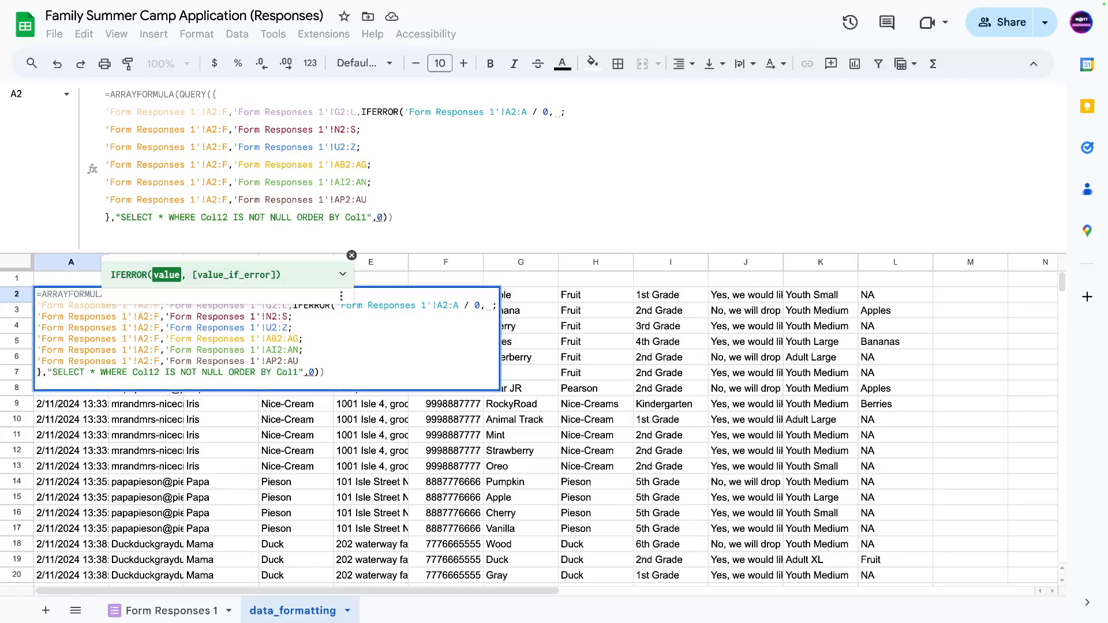
text(")
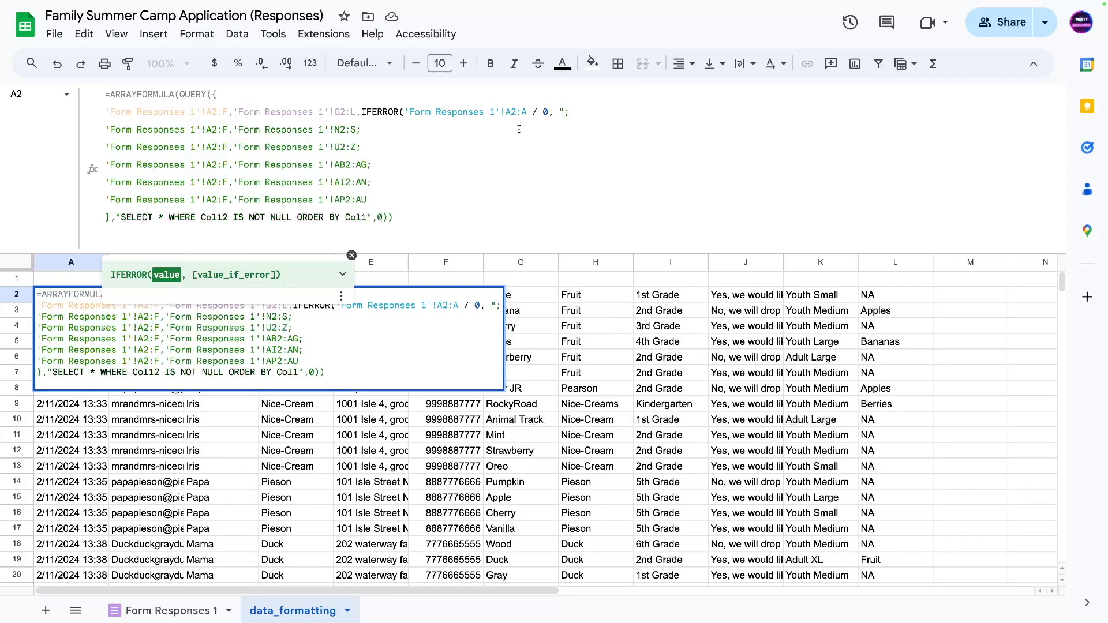
key(BackSpace)
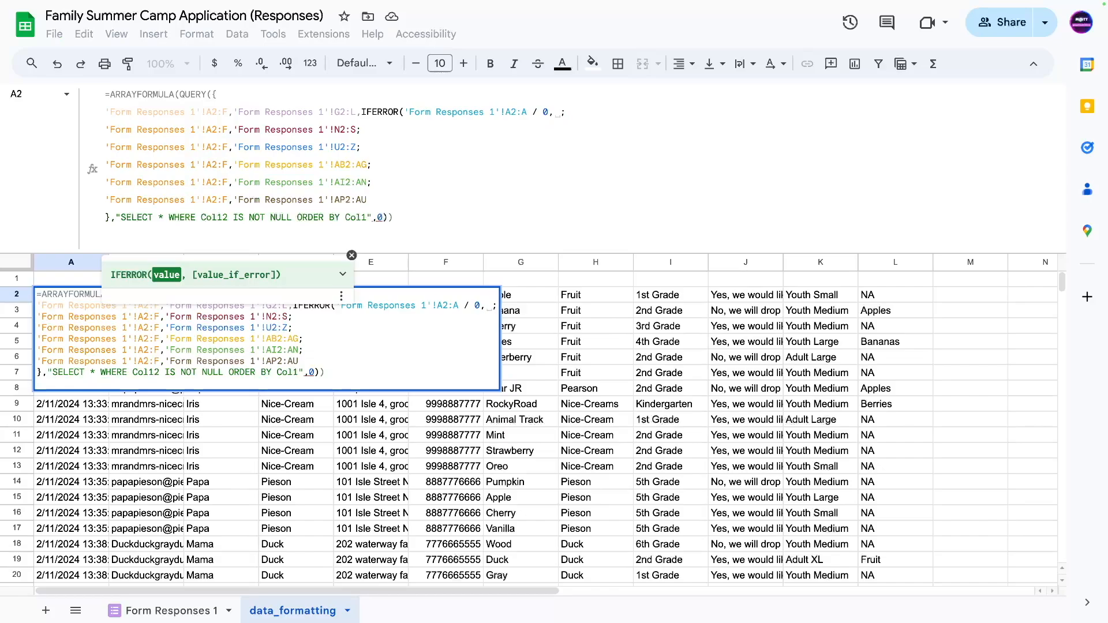
key(BackSpace)
text("Student 1)
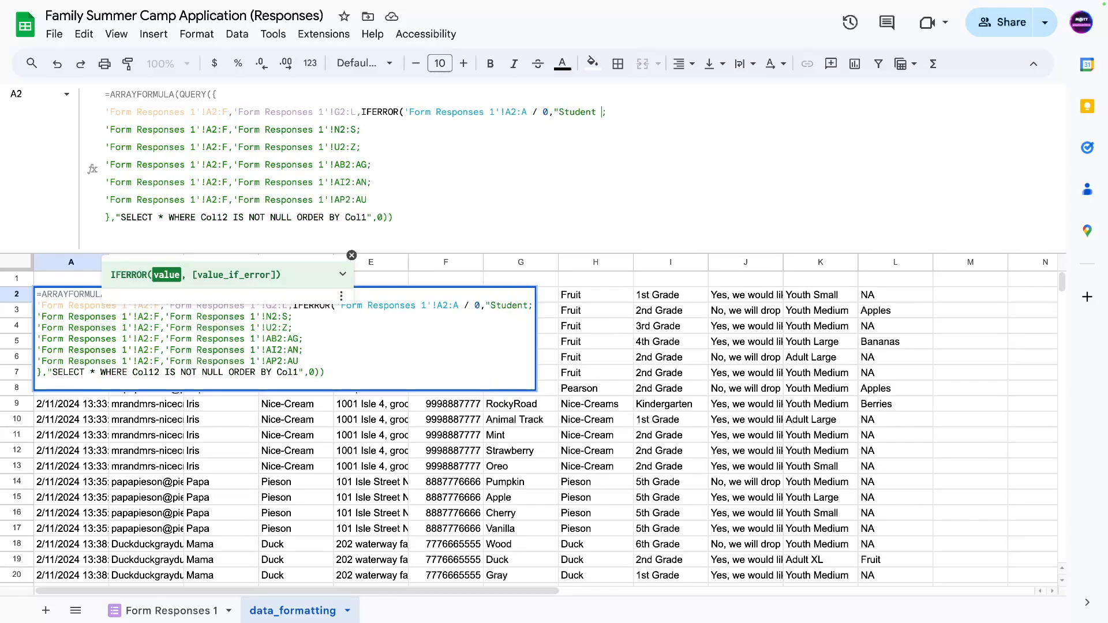
text(")
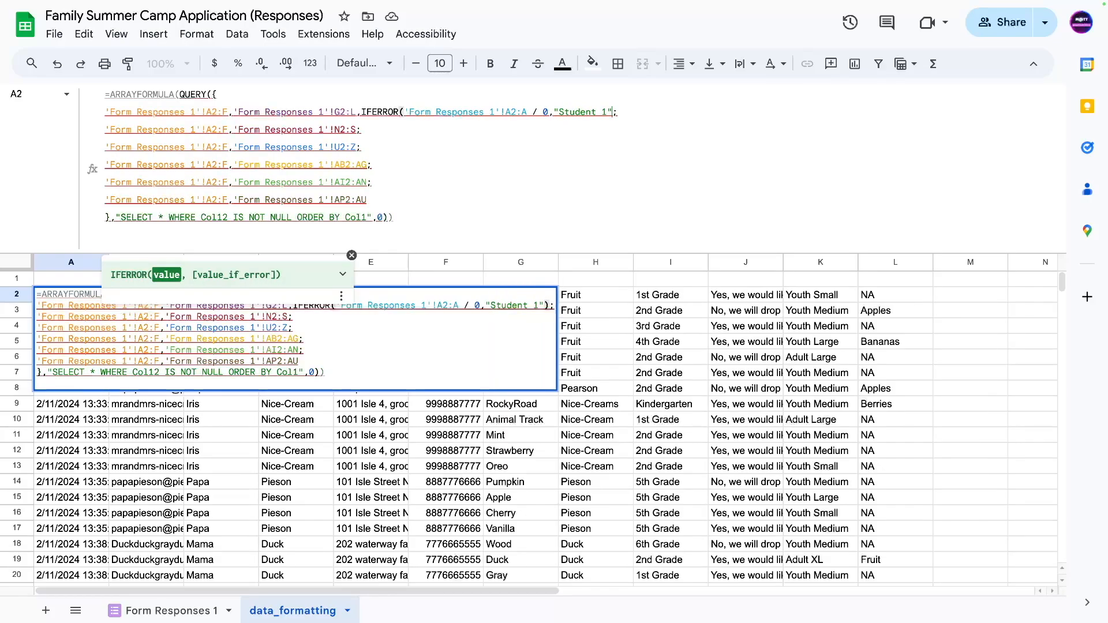
text())
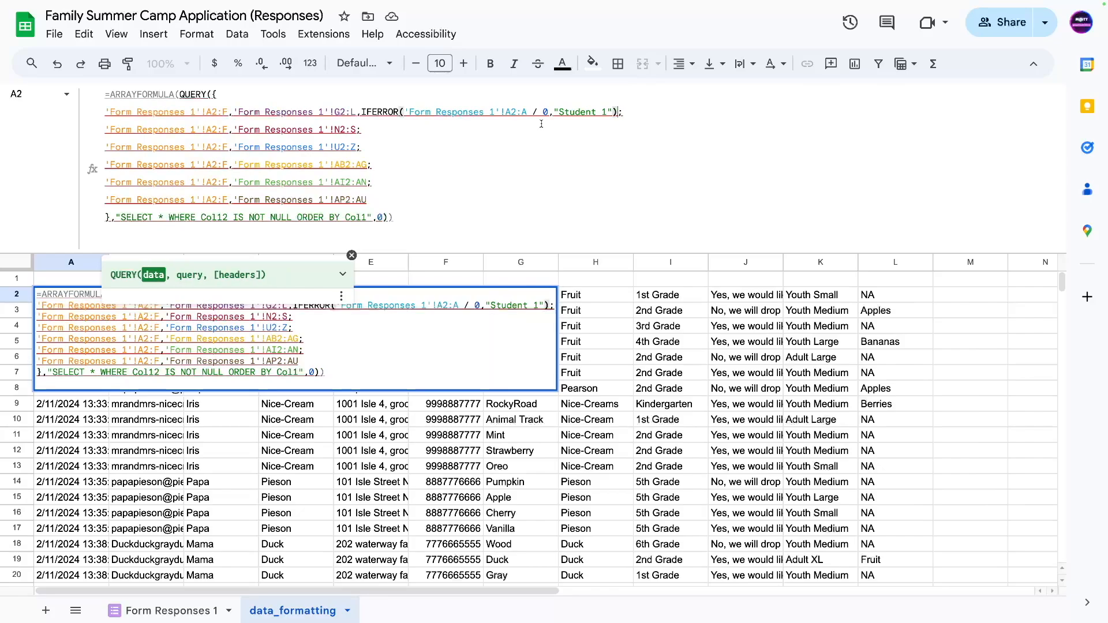
Paste the IFERROR student-label term after the N2:S, U2:Z, AB2:AG, AI2:AN and AP2:AU ranges.
drag(357, 115, 617, 114)
key(ctrl+c)
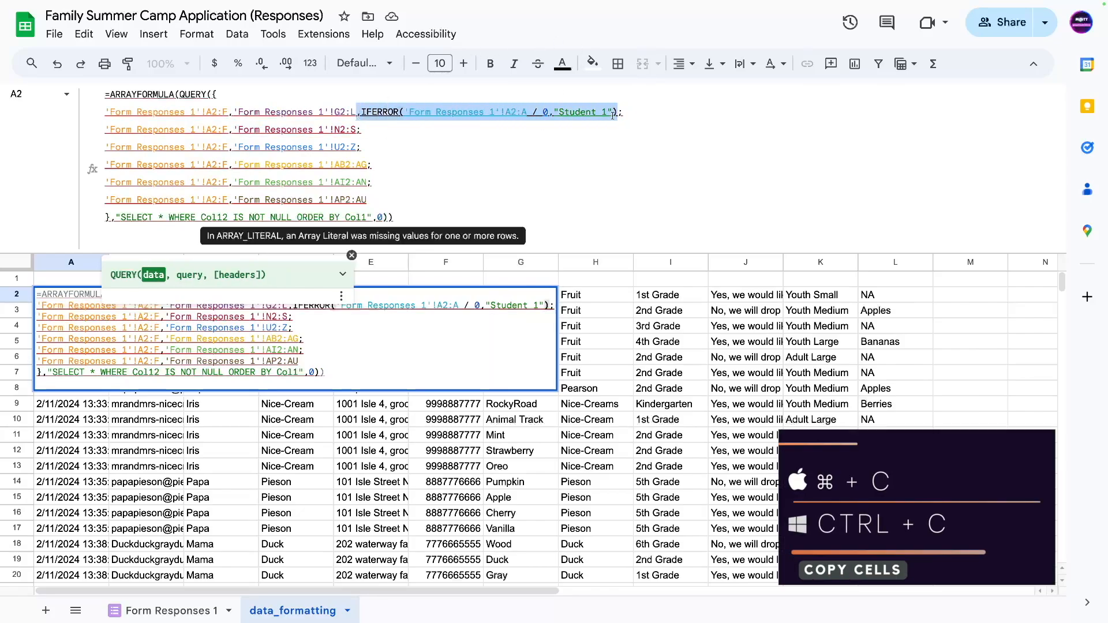
click(359, 128)
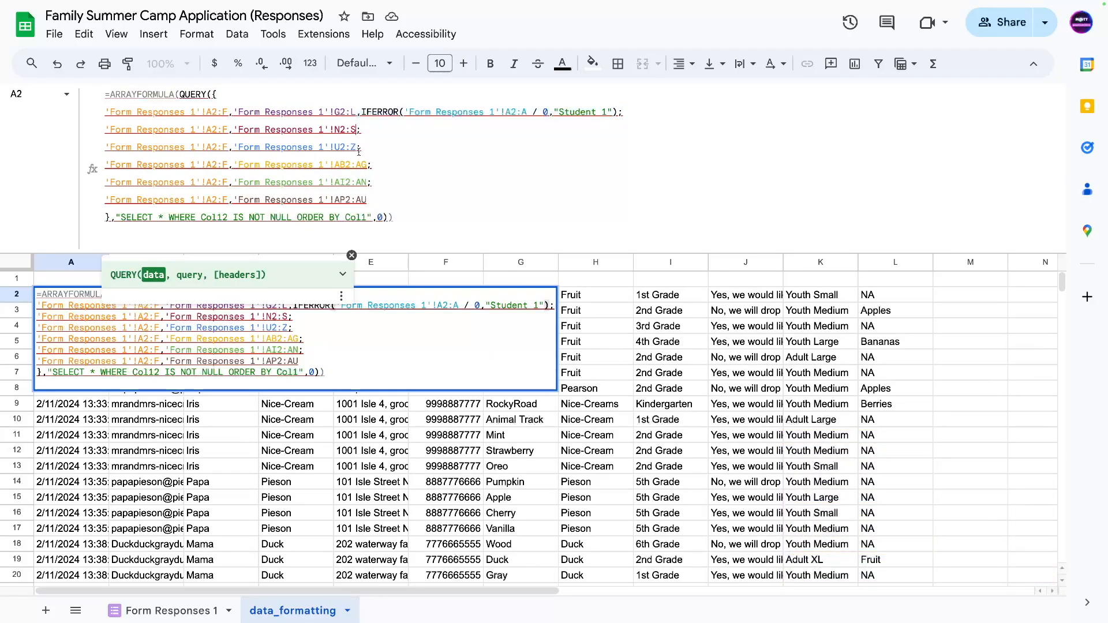
key(ctrl+v)
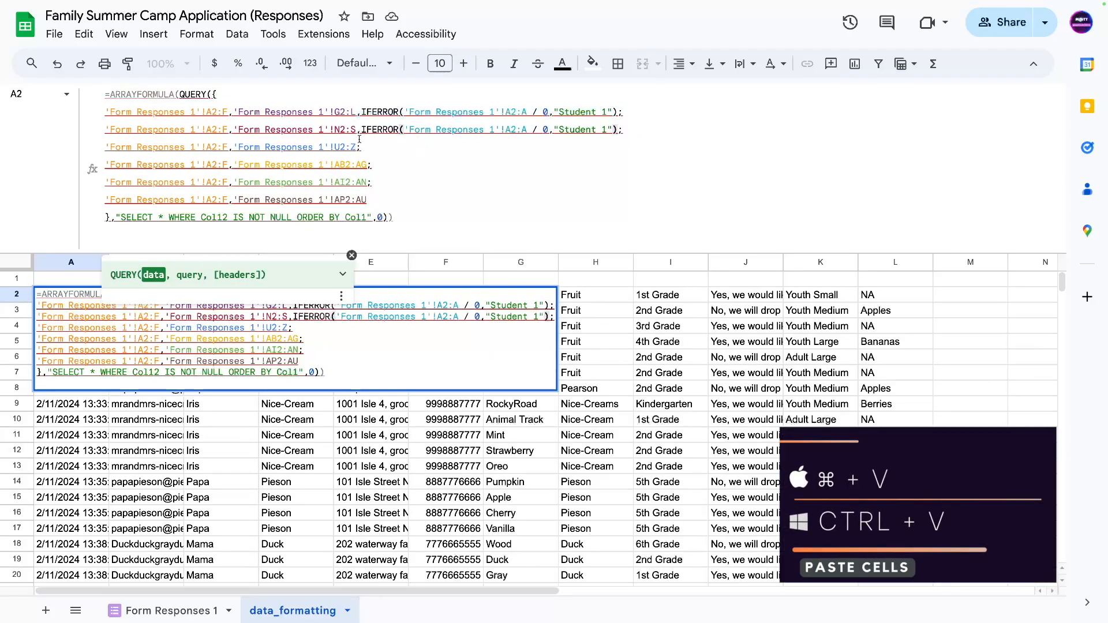
click(358, 147)
key(ctrl+v)
click(368, 165)
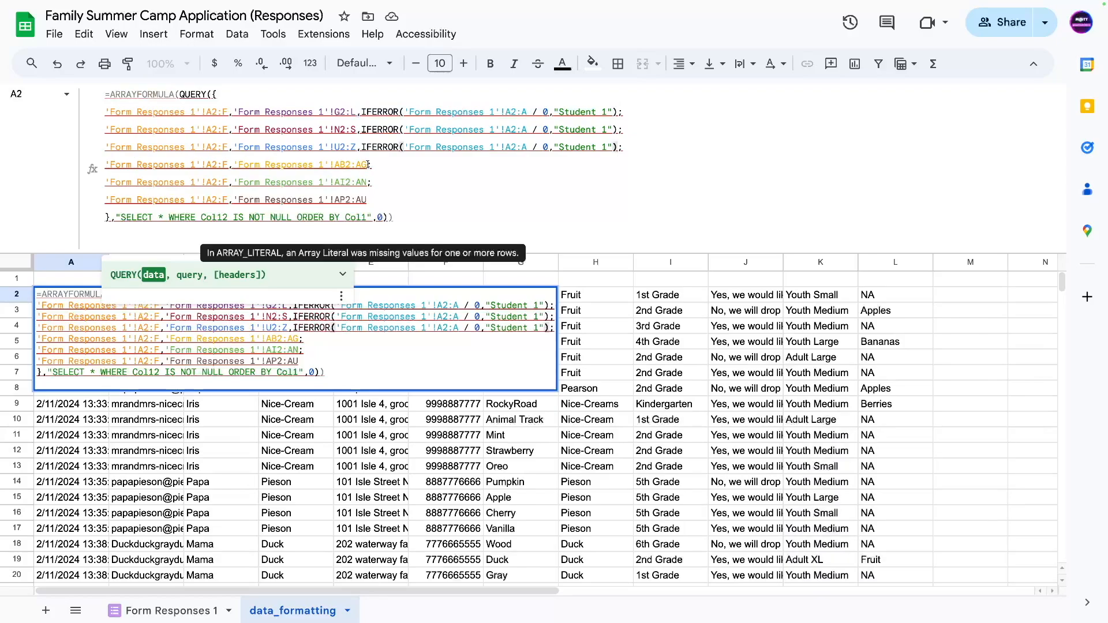
key(ctrl+v)
click(367, 182)
key(ctrl+v)
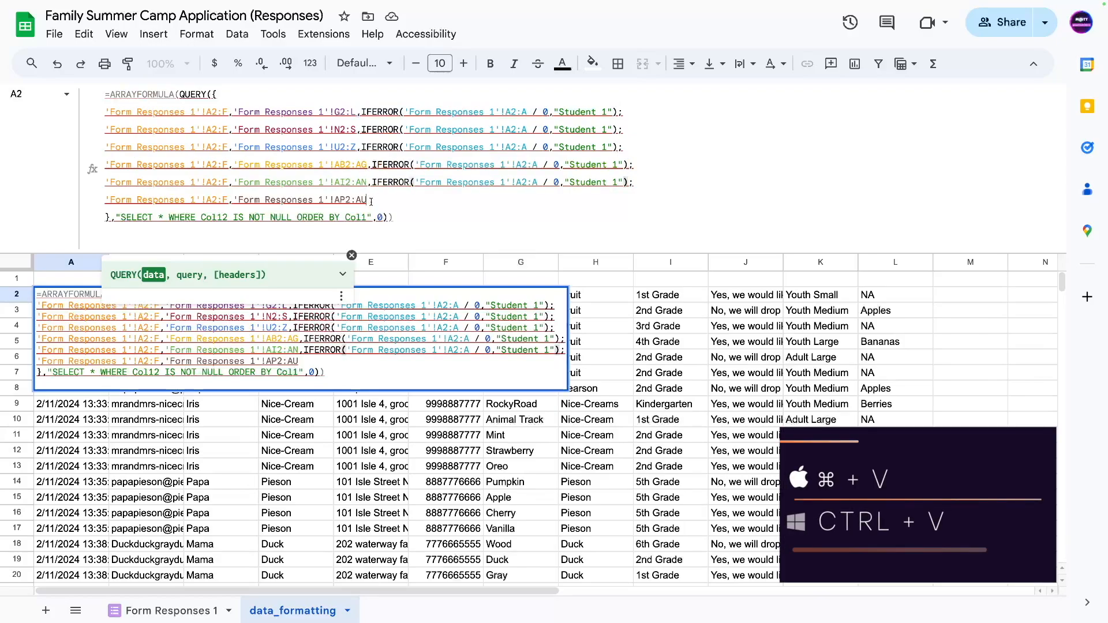
click(370, 200)
key(ctrl+v)
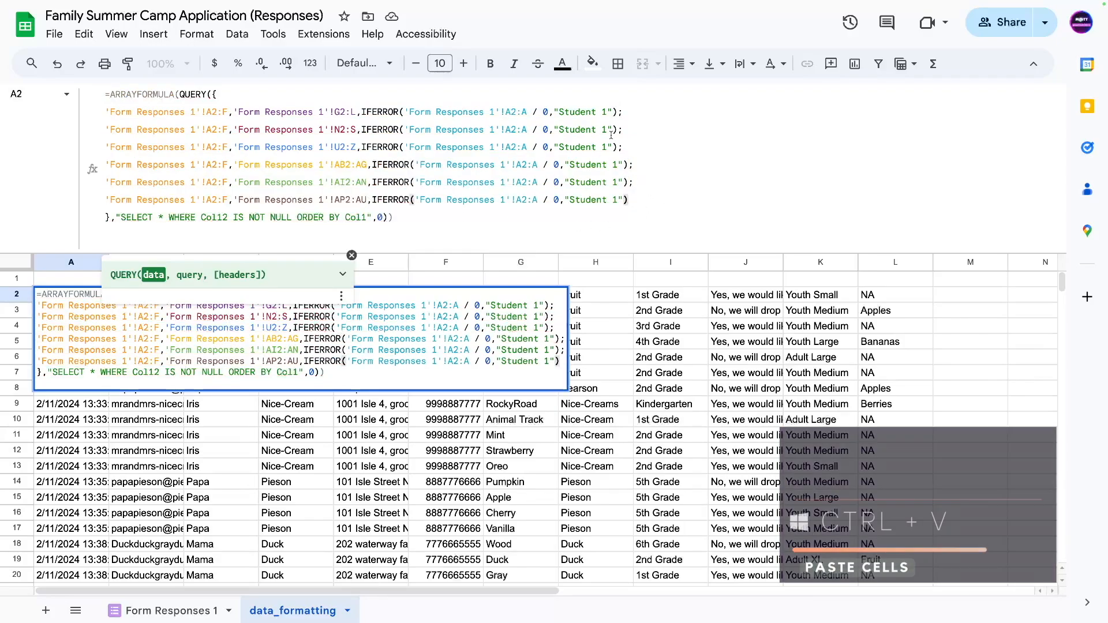
Renumber the pasted labels to Student 2 through Student 6 and commit the formula.
click(604, 130)
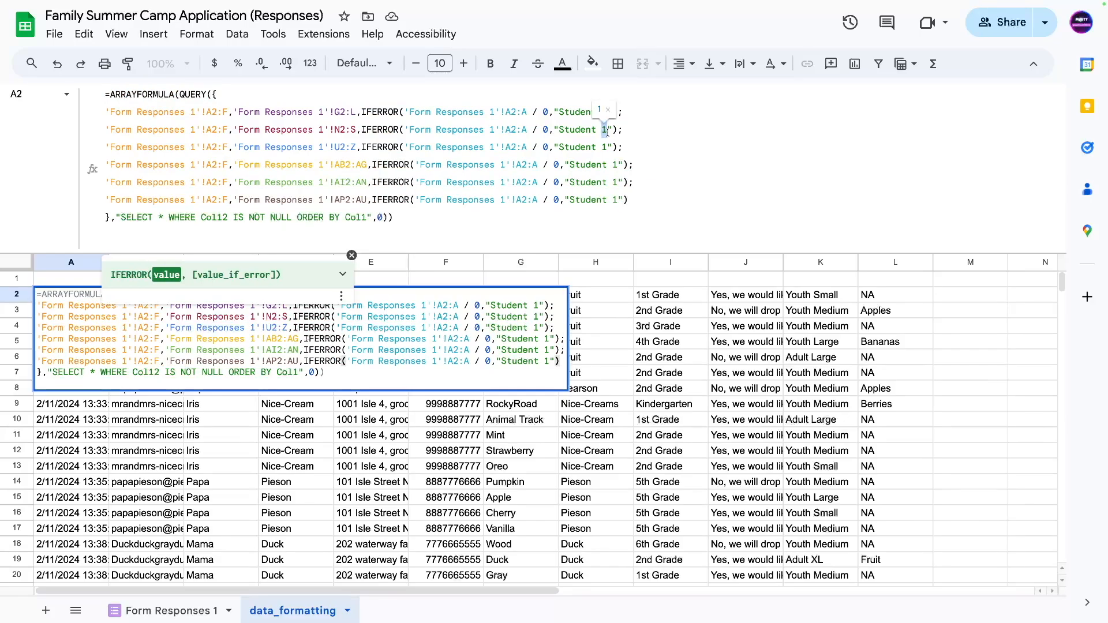
text(2)
double_click(605, 148)
text(3)
double_click(615, 165)
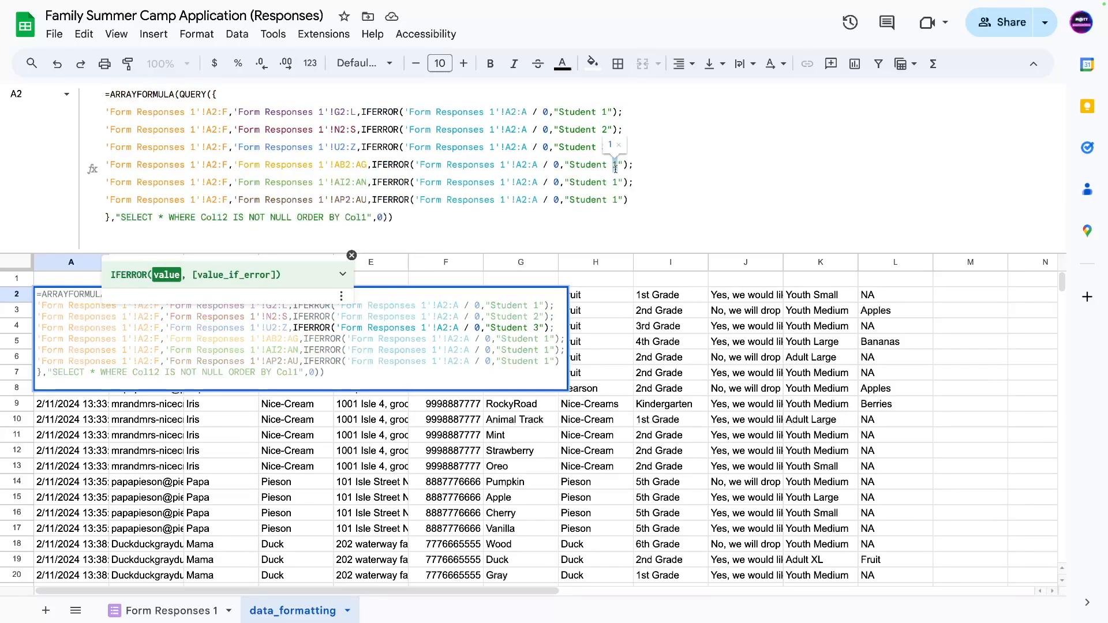
text(4)
double_click(616, 183)
text(5)
double_click(614, 200)
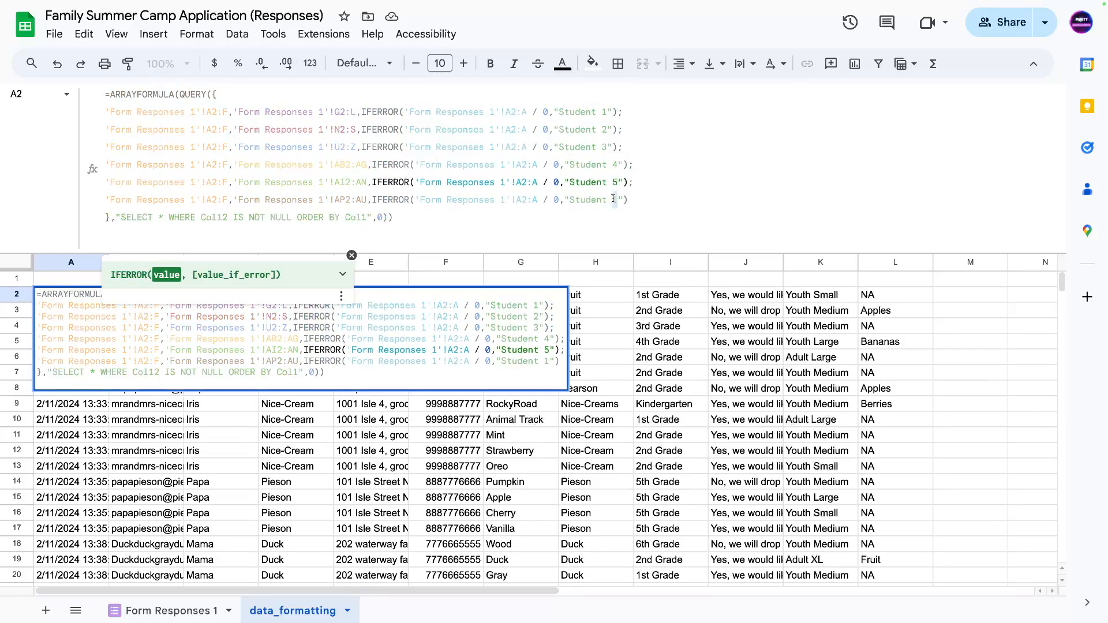
text(6)
key(Return)
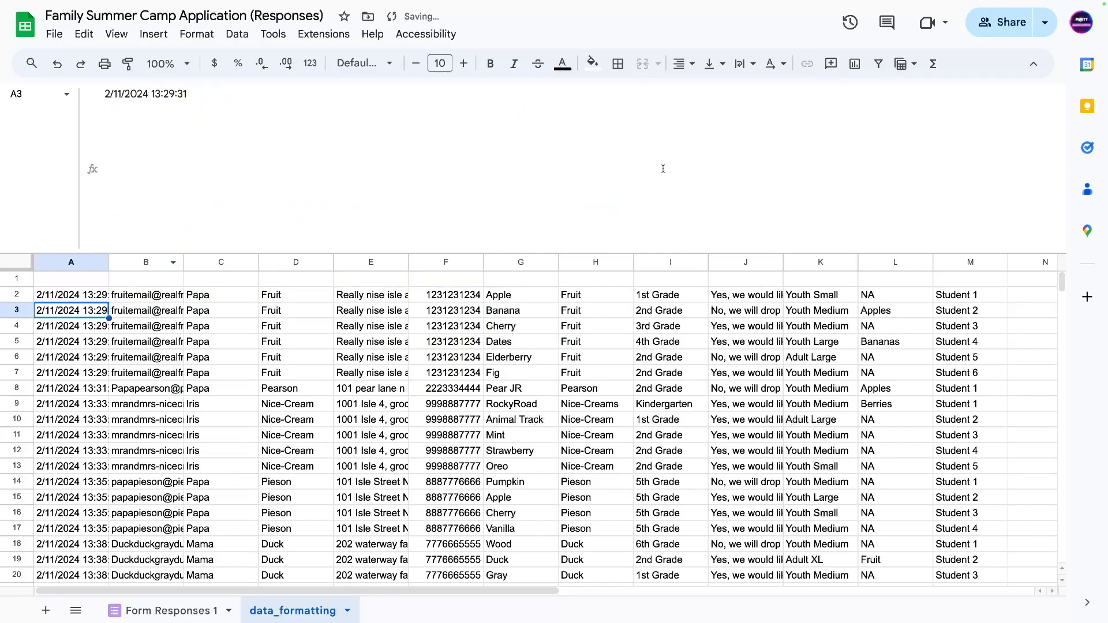
click(948, 297)
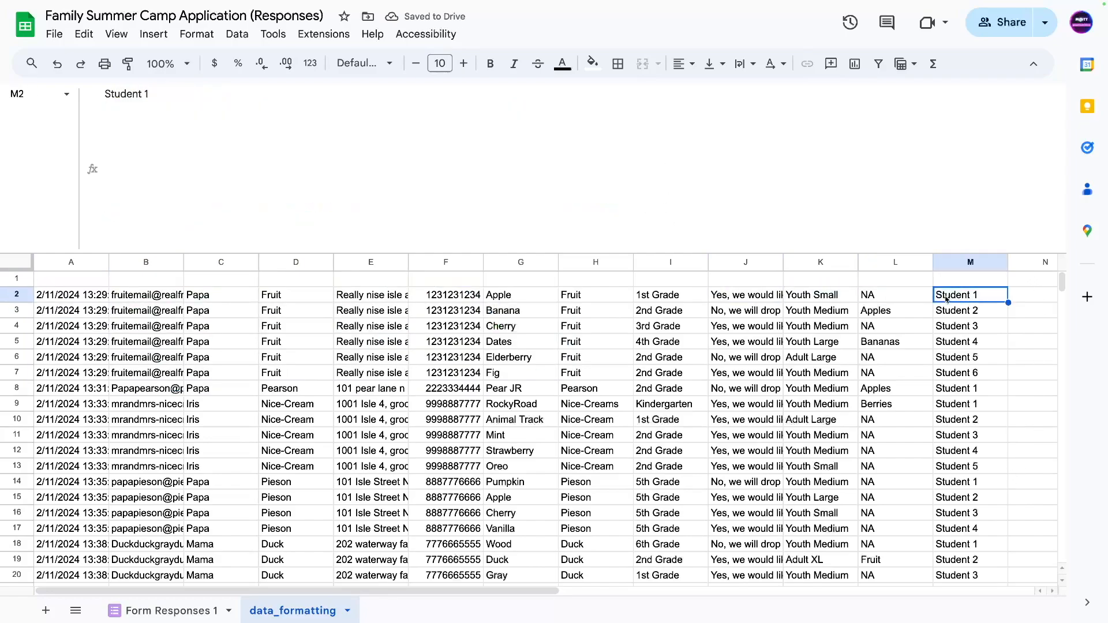
scroll(927, 497, down, 3)
scroll(956, 497, up, 3)
drag(969, 372, 51, 292)
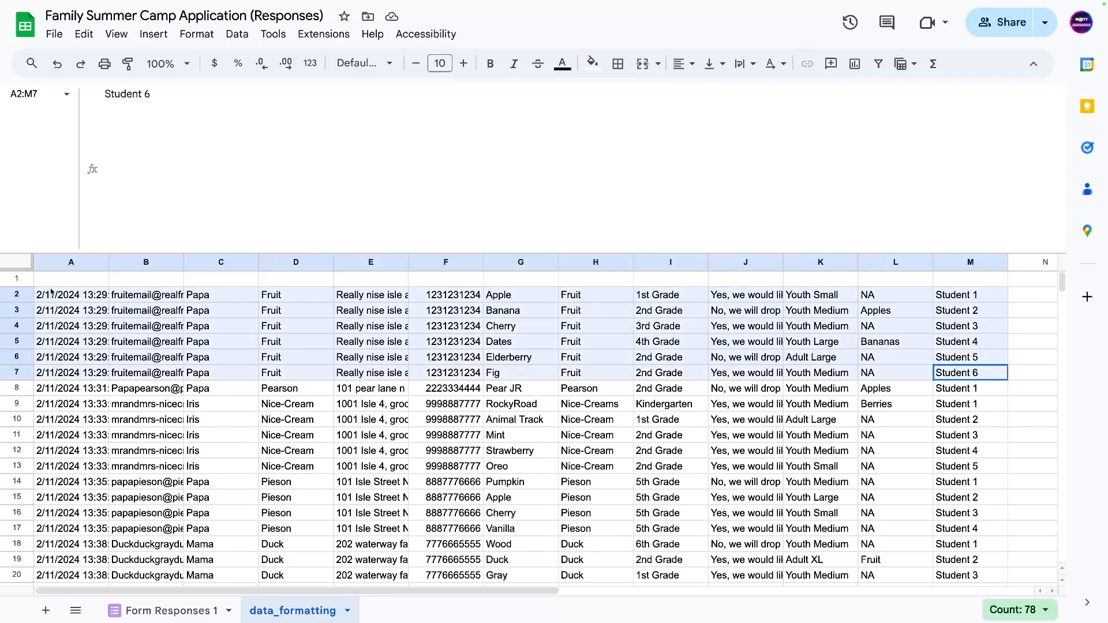
click(979, 399)
key(ctrl+shift+Left)
drag(992, 405, 71, 465)
scroll(961, 522, down, 2)
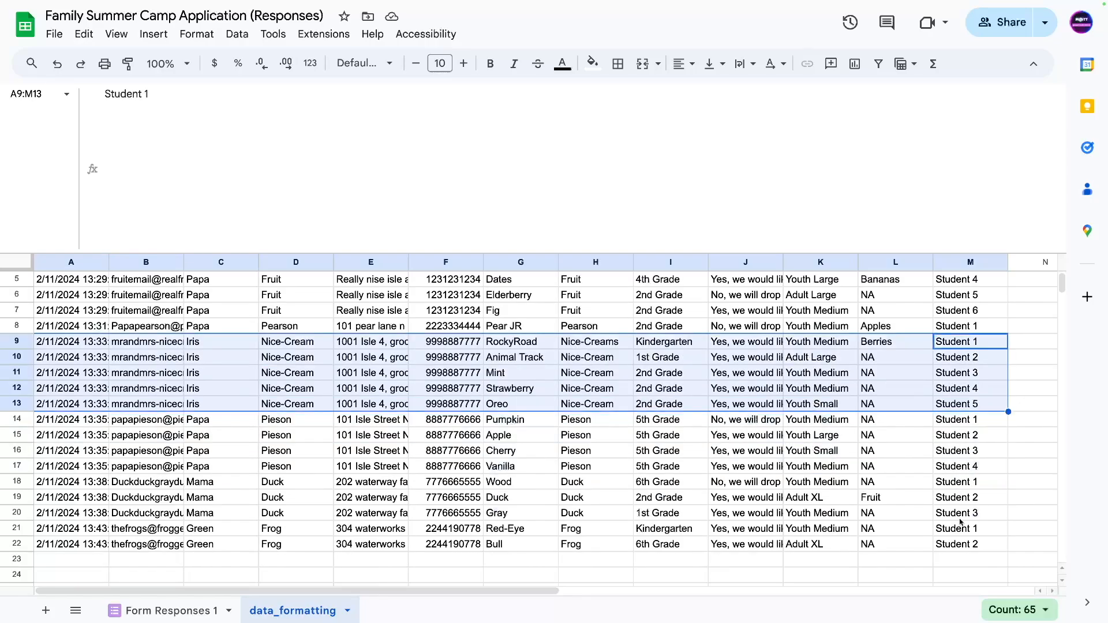
click(961, 522)
scroll(961, 522, up, 2)
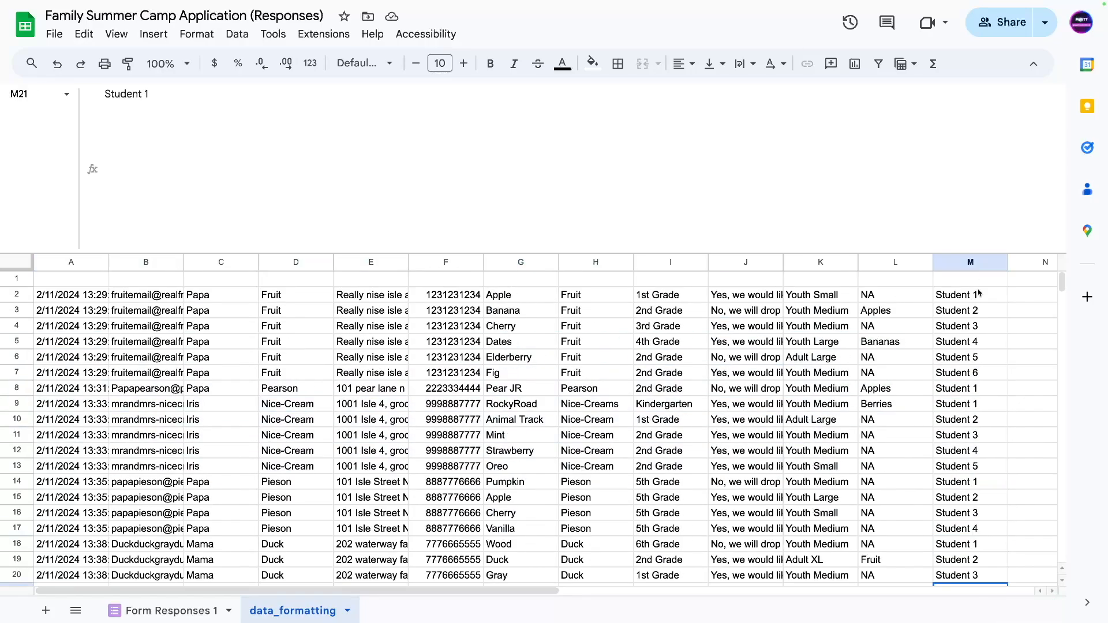
click(51, 300)
click(232, 220)
key(BackSpace)
text(3)
key(Return)
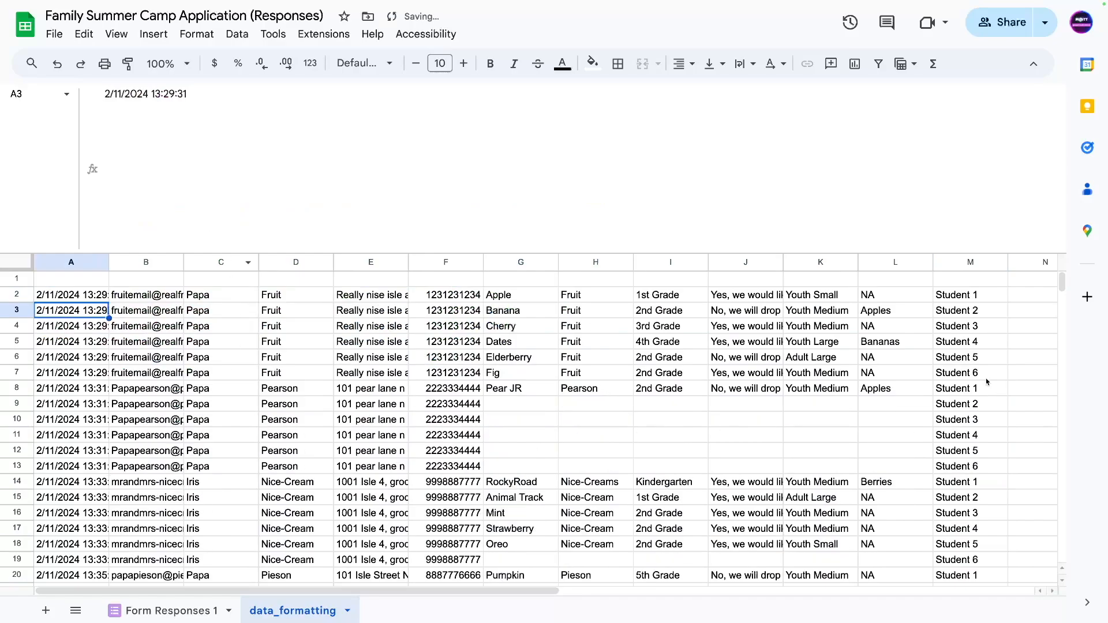
drag(957, 394, 961, 469)
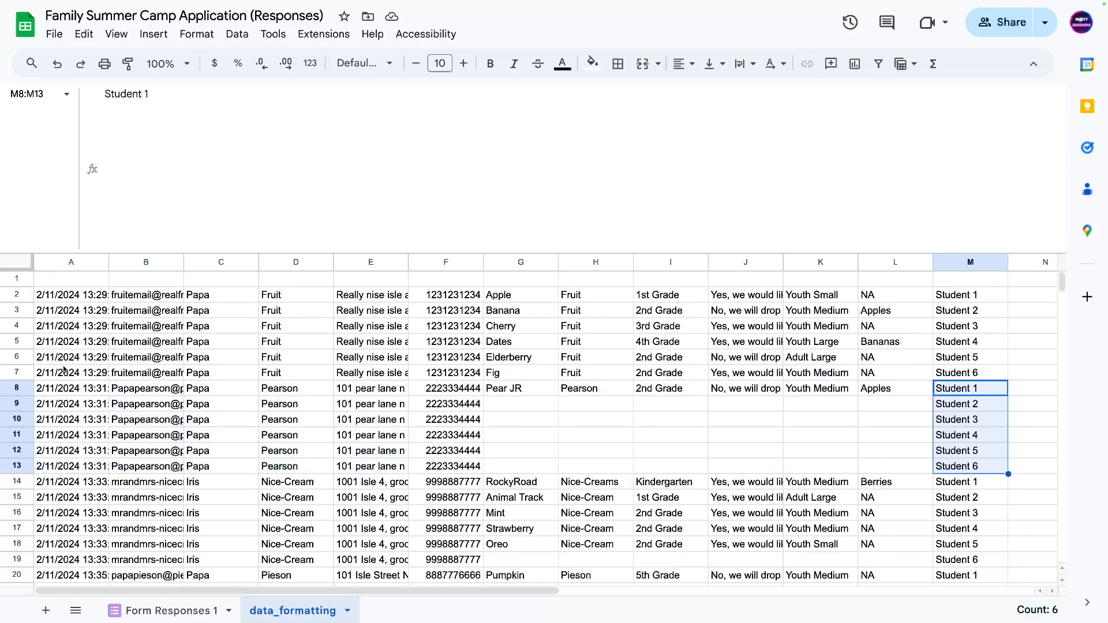
click(64, 308)
click(63, 295)
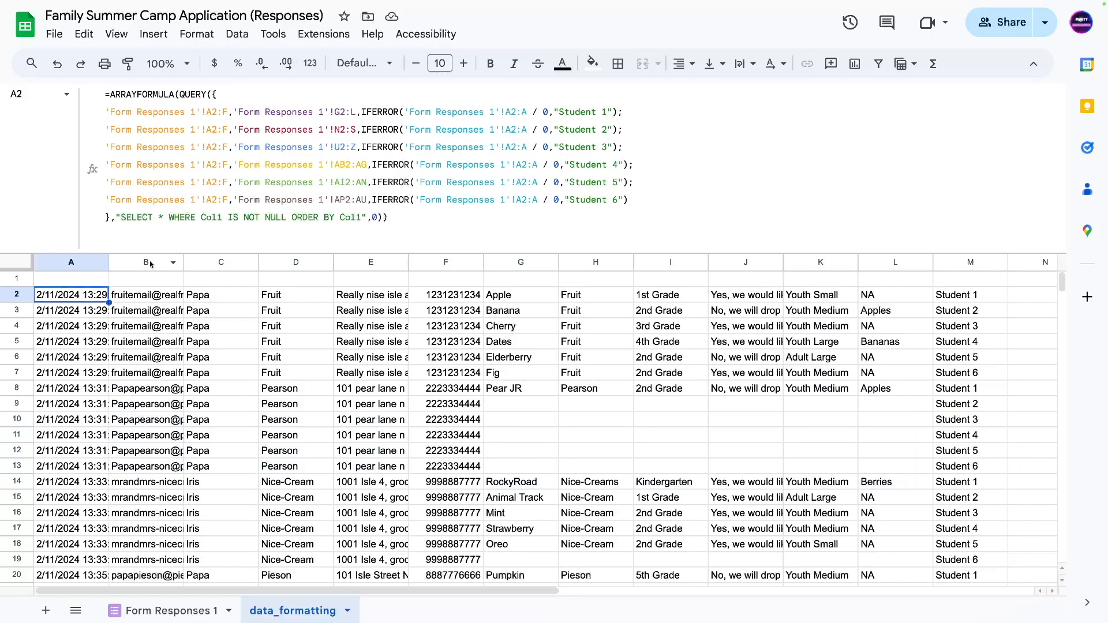
click(220, 217)
key(Return)
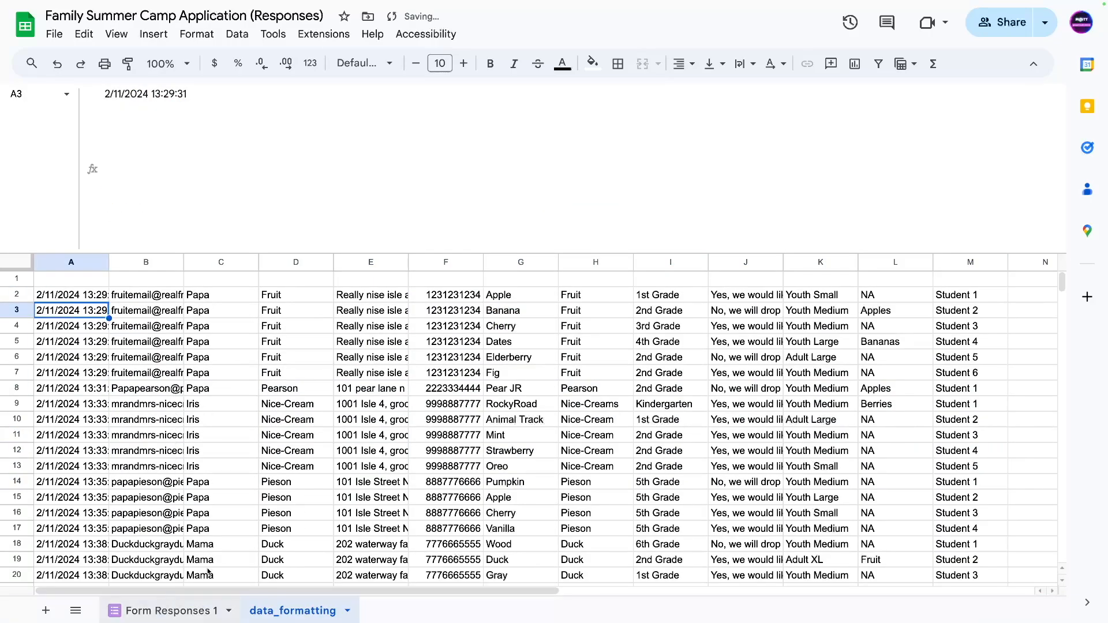
click(167, 610)
Paste the Form Responses 1 header row into data_formatting A1 and clear its formatting.
drag(92, 280, 1062, 279)
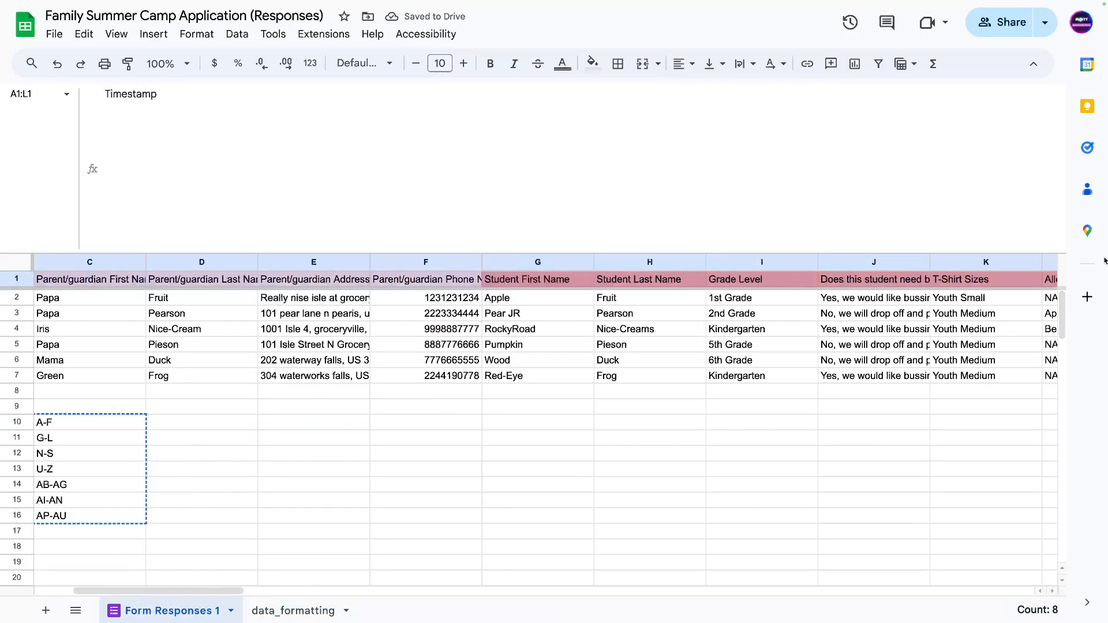
scroll(554, 433, right, 2)
key(ctrl+c)
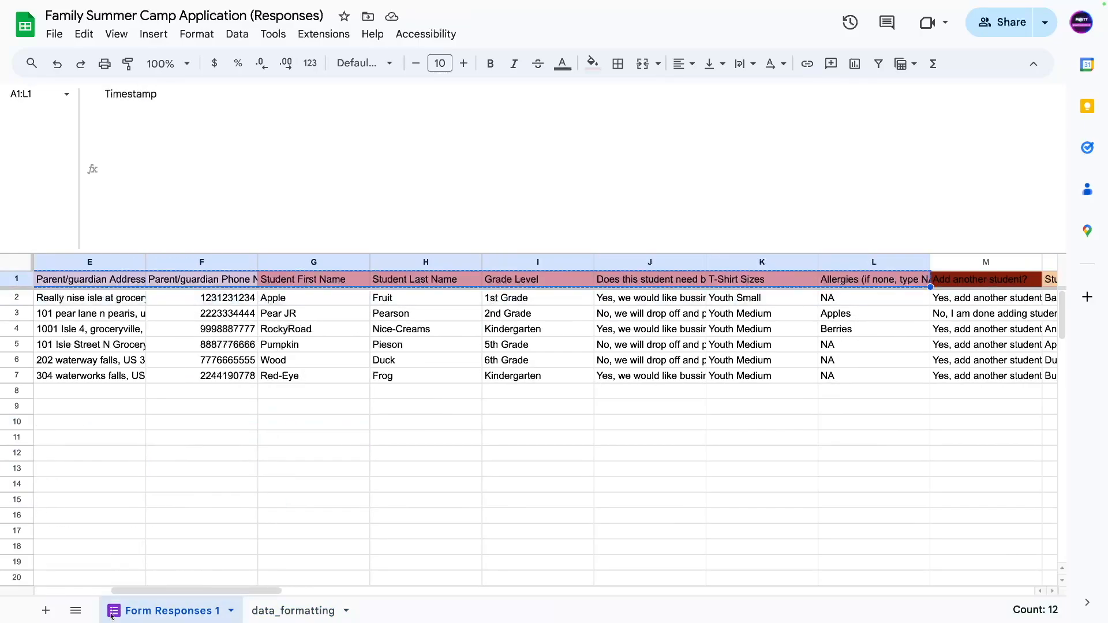
click(293, 611)
click(71, 279)
key(ctrl+v)
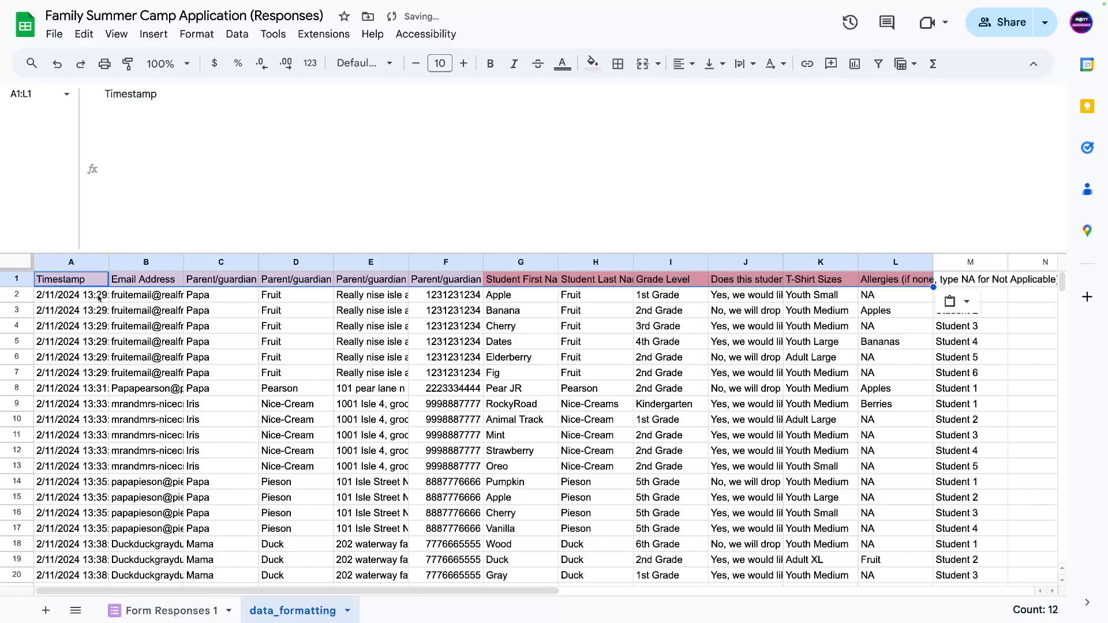
key(ctrl+backslash)
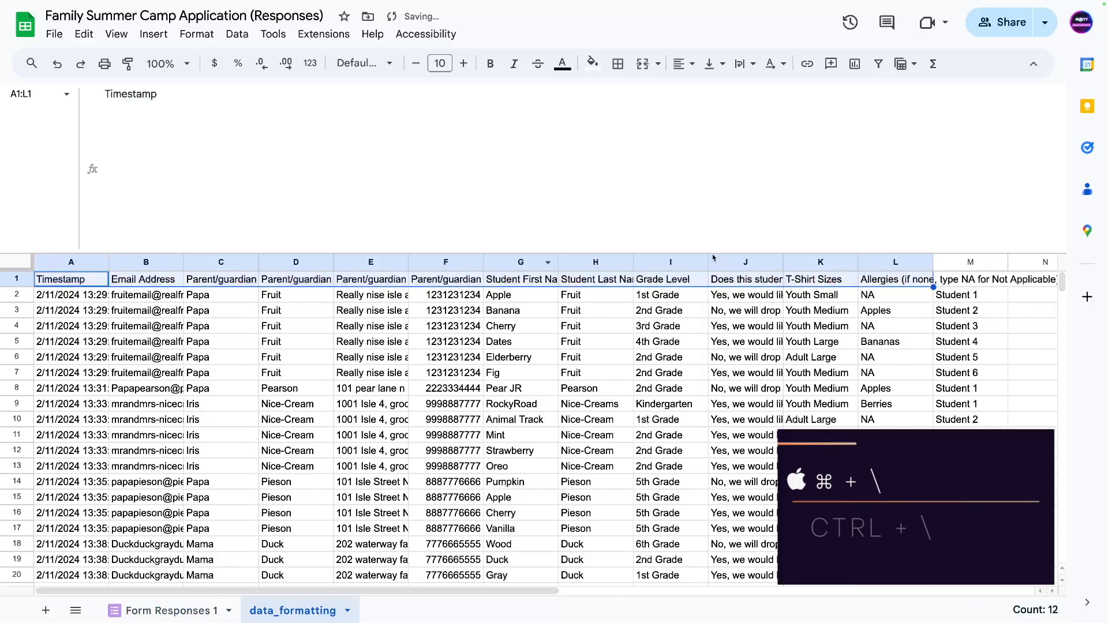
Enter the header student_num in M1.
click(957, 279)
text(studet)
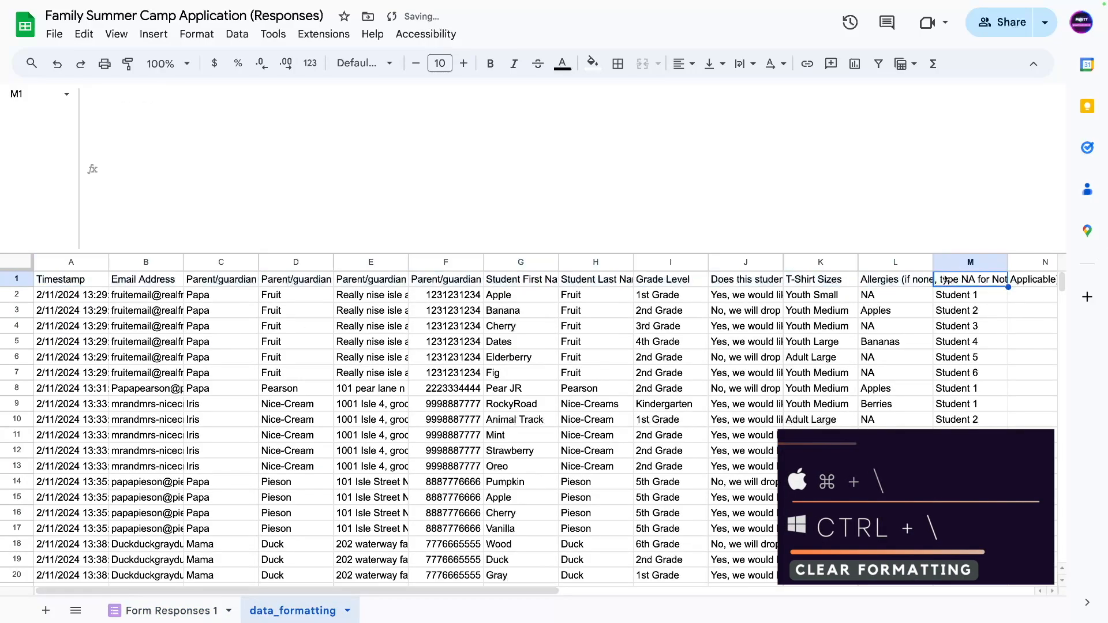
key(BackSpace)
key(BackSpace)
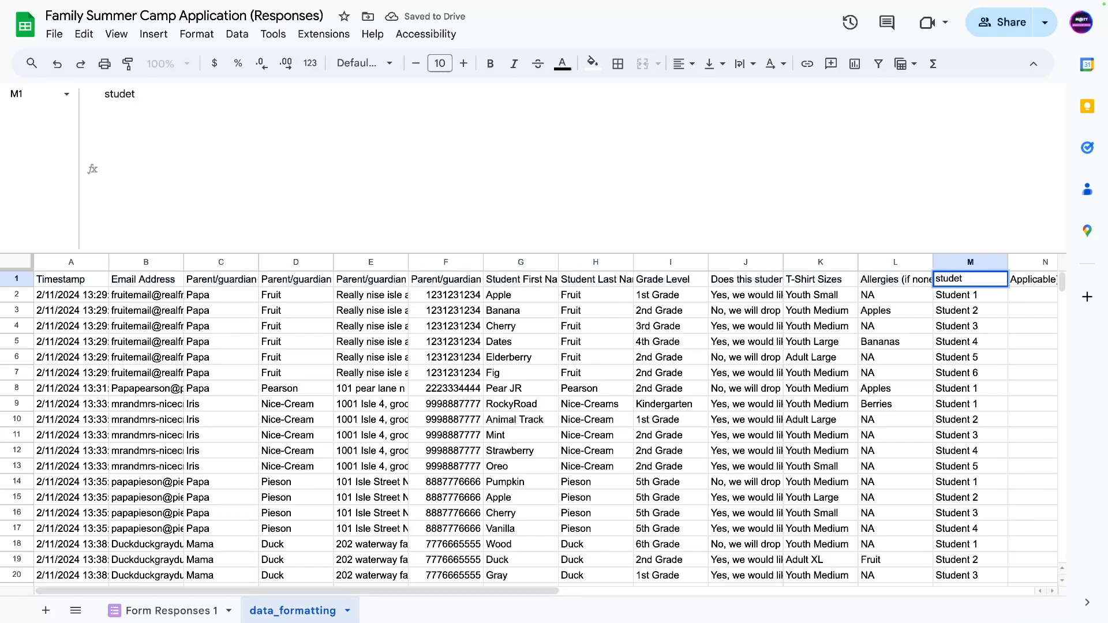
text(u)
key(BackSpace)
text(ent_num)
key(Return)
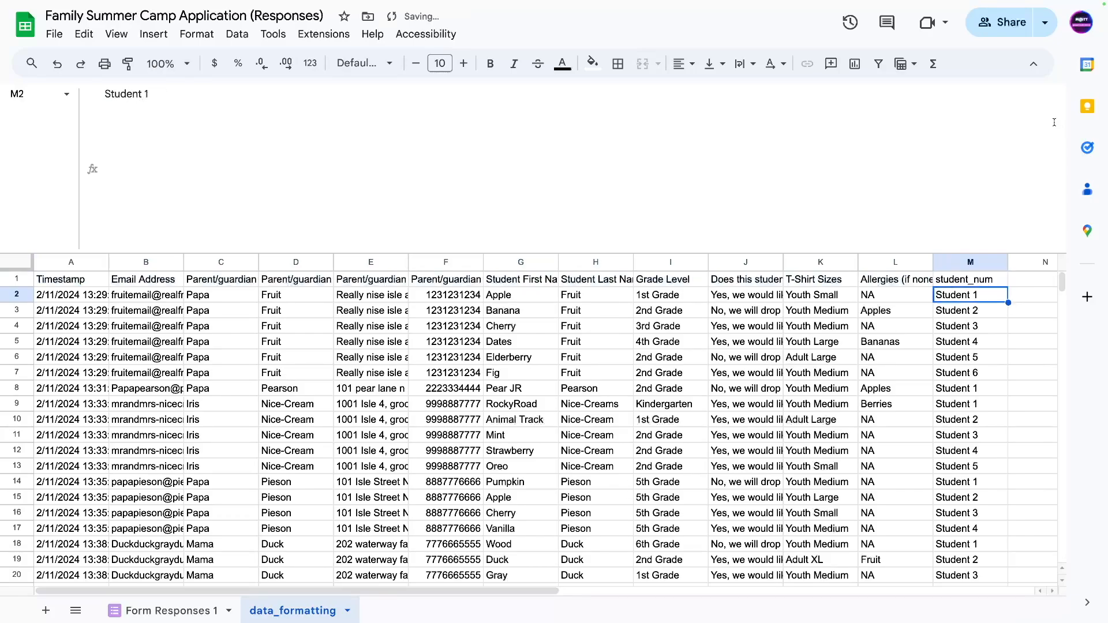
Bold the header row and freeze row 1.
drag(964, 283, 75, 283)
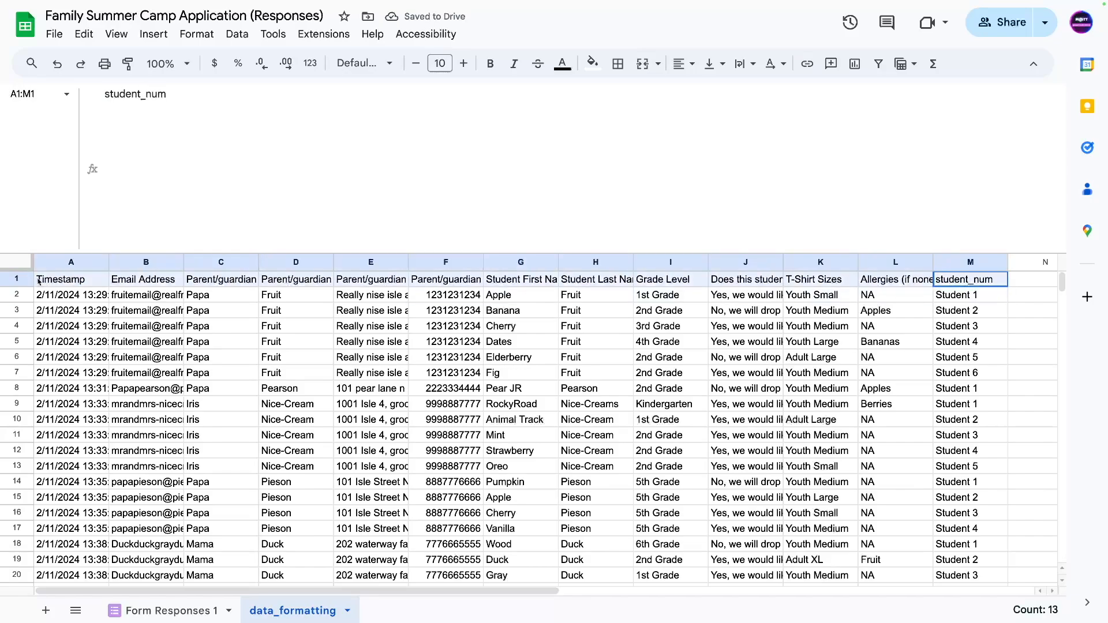
click(490, 64)
click(64, 342)
drag(21, 267, 22, 290)
drag(114, 252, 117, 176)
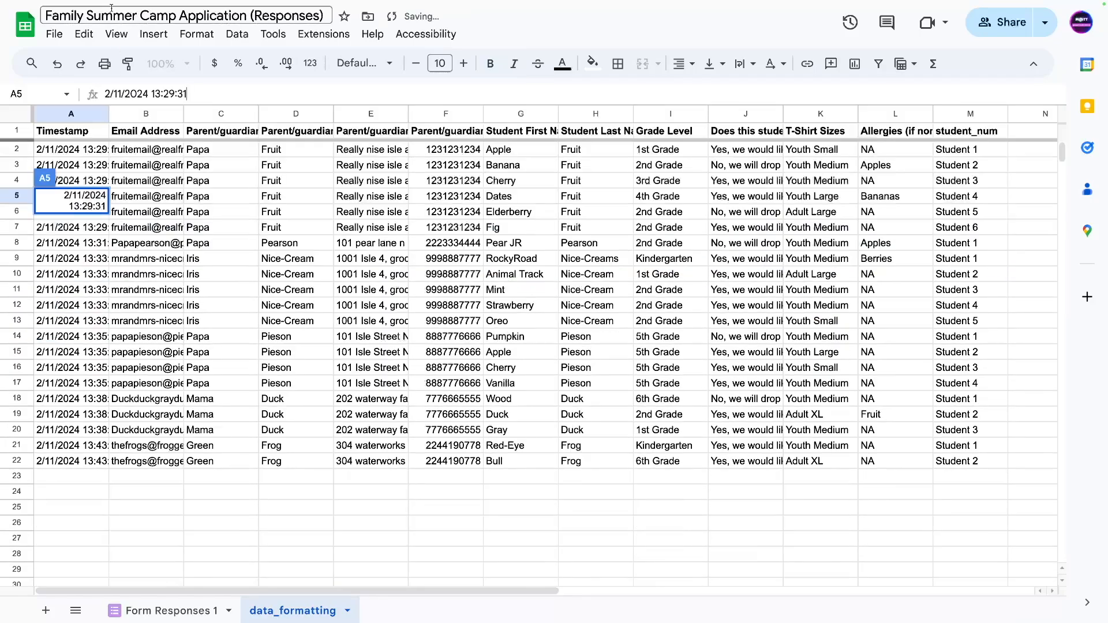
click(196, 292)
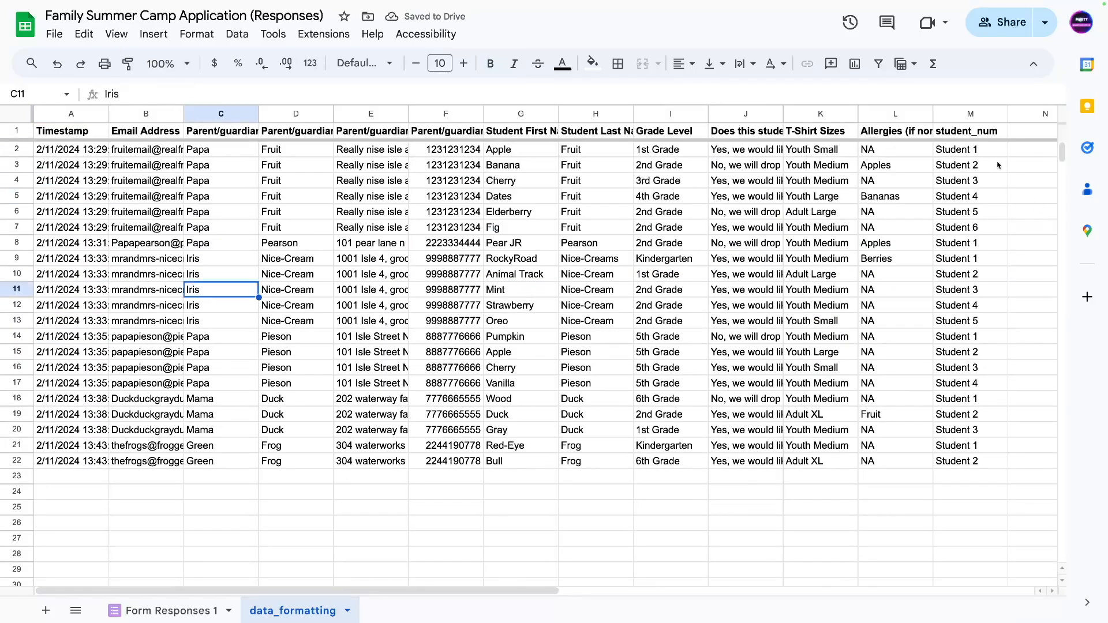
click(962, 114)
shift+click(71, 113)
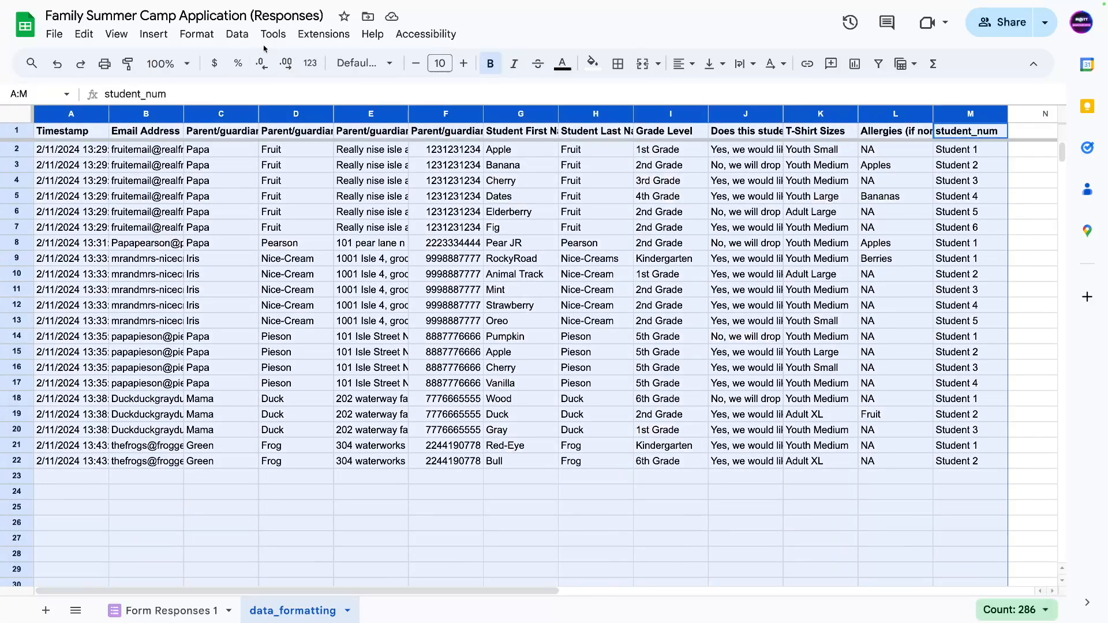
Start a conditional formatting rule using the 'Custom formula is' condition.
click(197, 33)
click(236, 288)
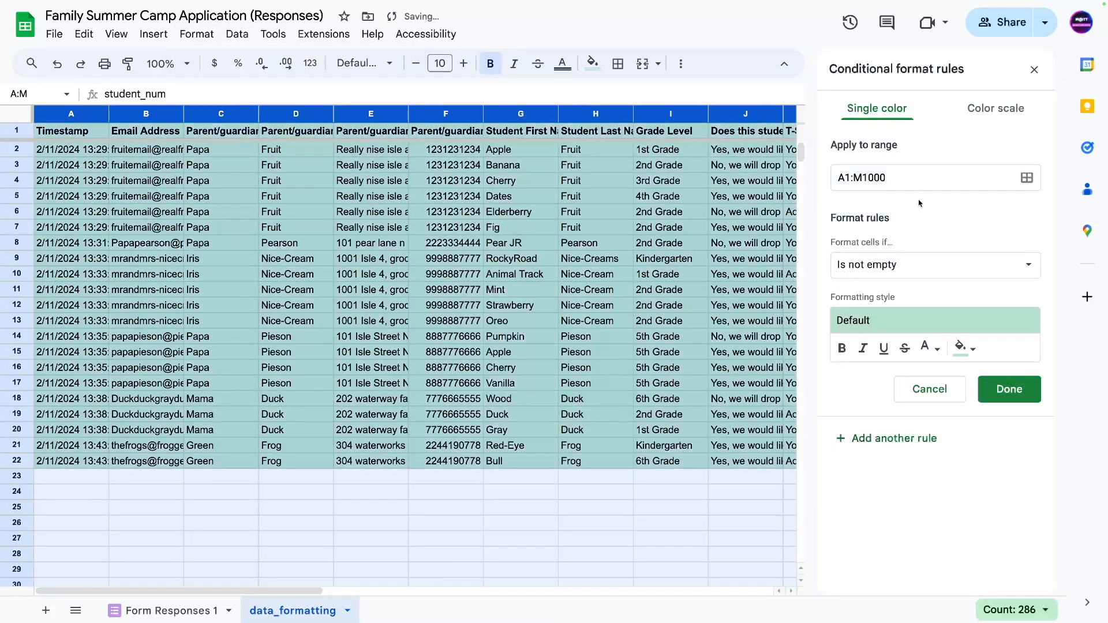
click(863, 267)
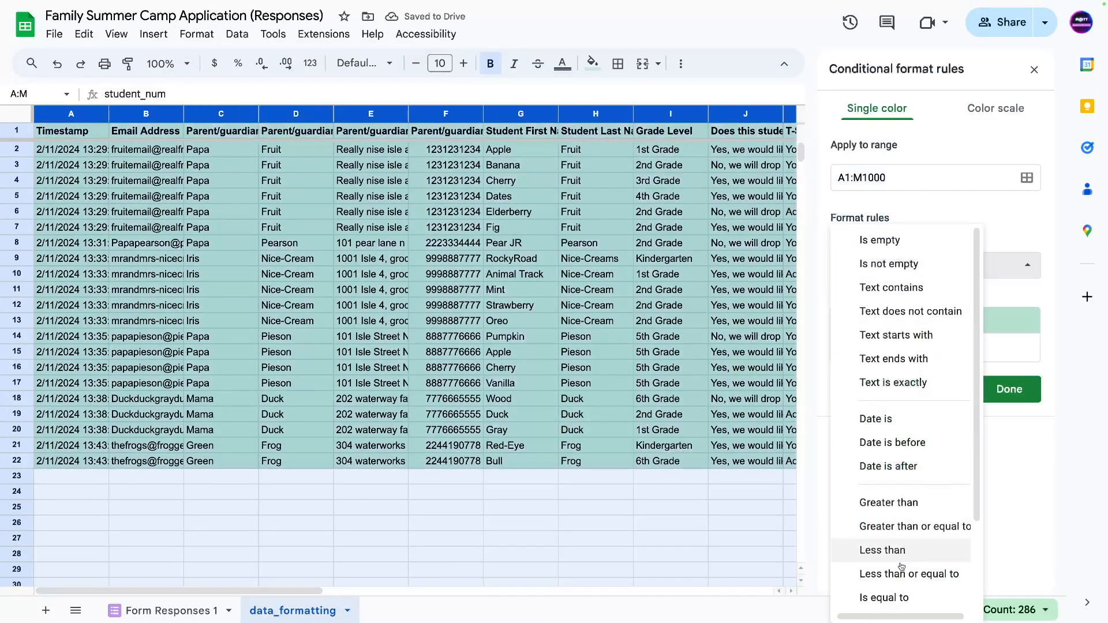
scroll(890, 606, down, 2)
click(883, 595)
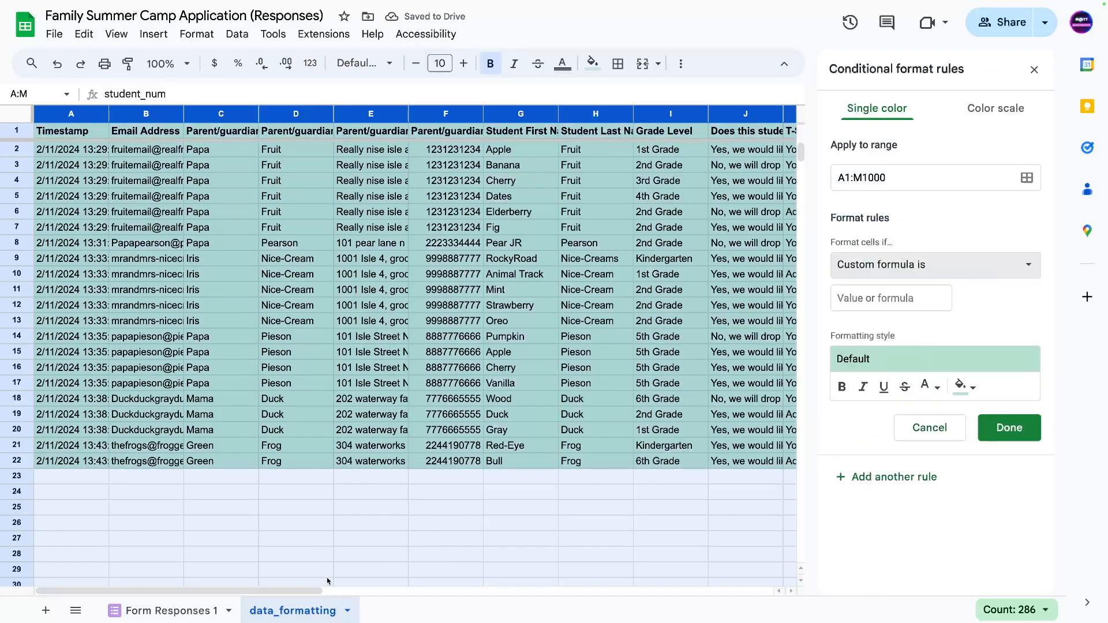
Enter the custom formula =$M1="Student 1" for the rule.
scroll(328, 583, right, 3)
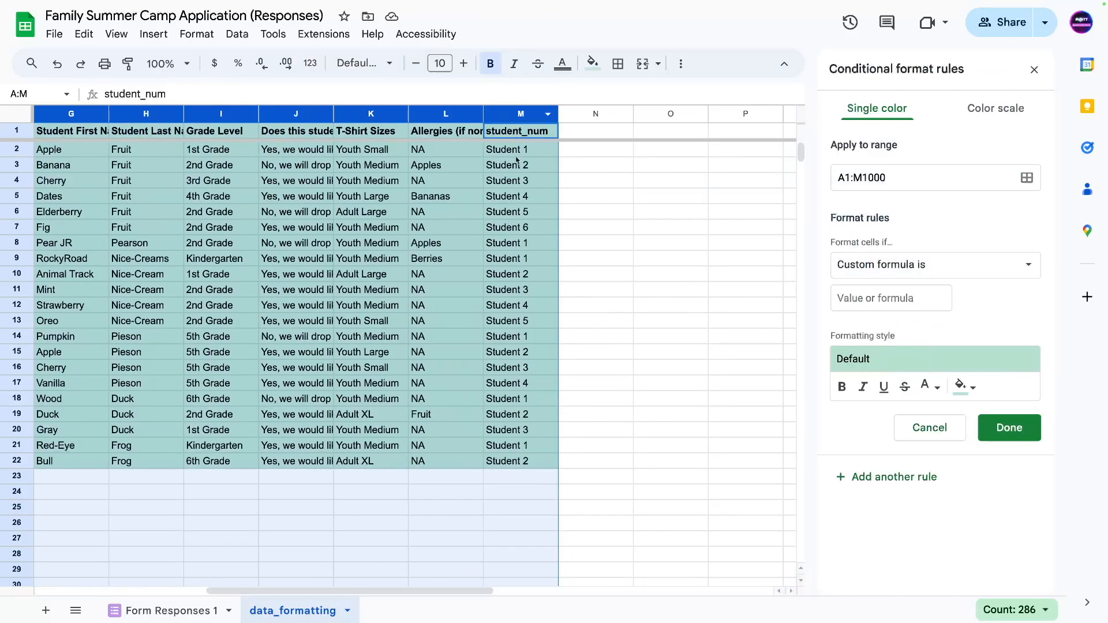
click(516, 155)
key(ctrl+c)
click(873, 304)
text(=)
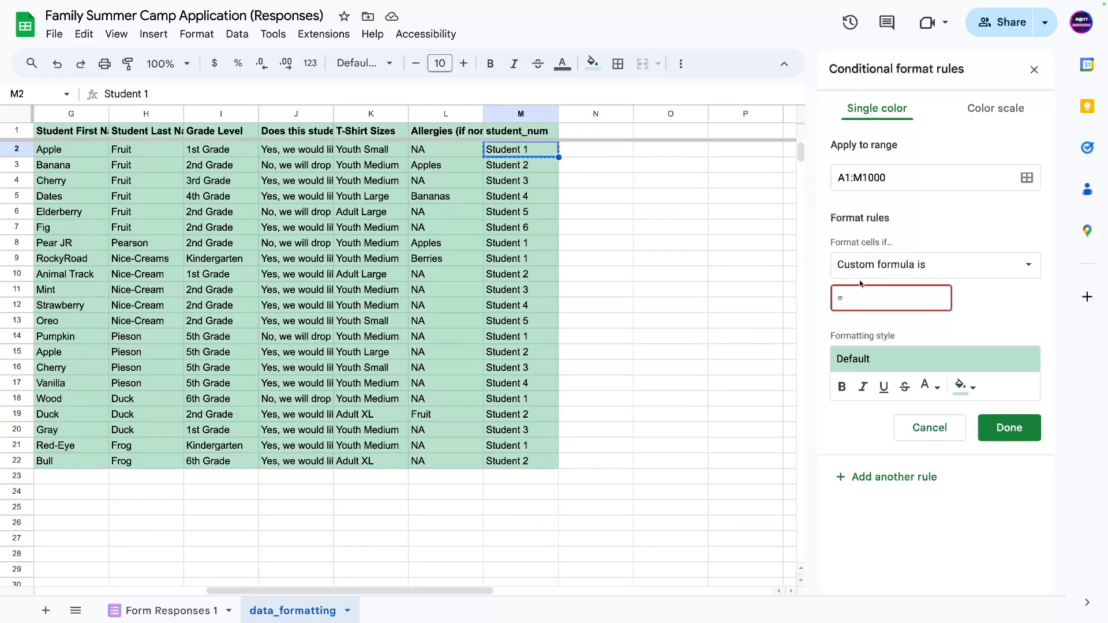
text($M)
text(="Student 1")
click(864, 298)
key(Left)
key(Left)
text(1)
Start the rule's range at A2 and change the formula to =$M2="Student 1".
double_click(851, 173)
click(847, 178)
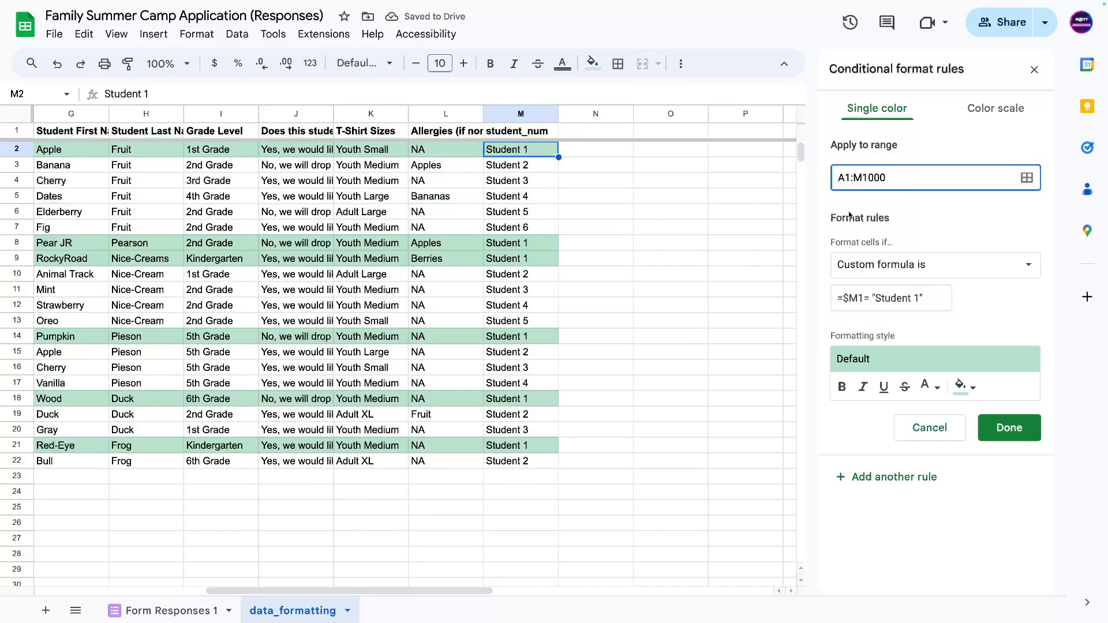
key(BackSpace)
text(2)
click(862, 297)
key(BackSpace)
text(2)
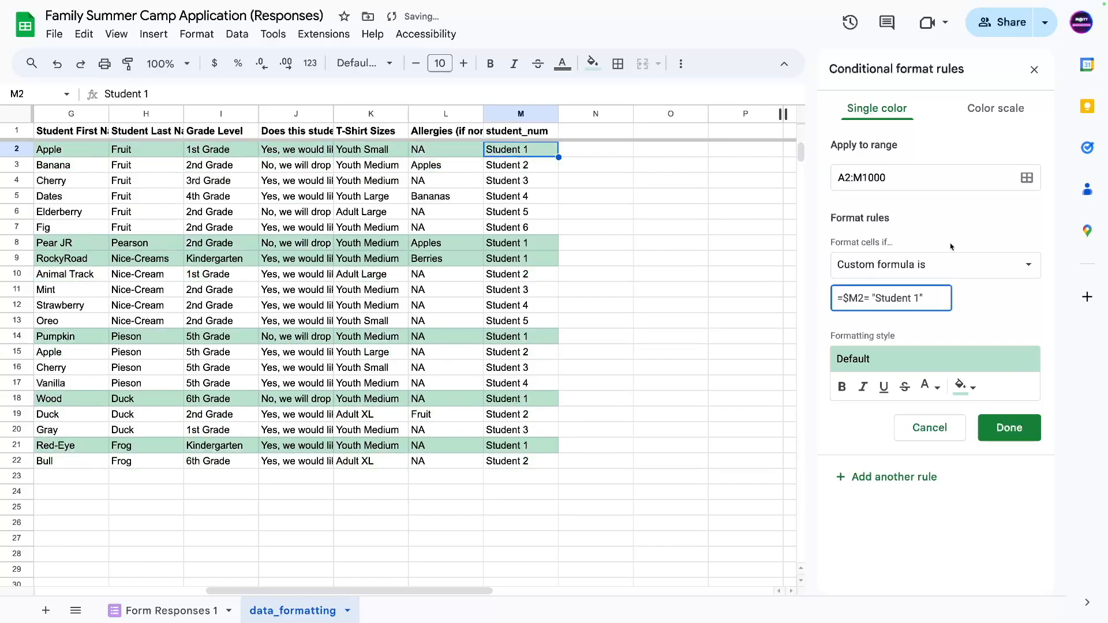
click(846, 178)
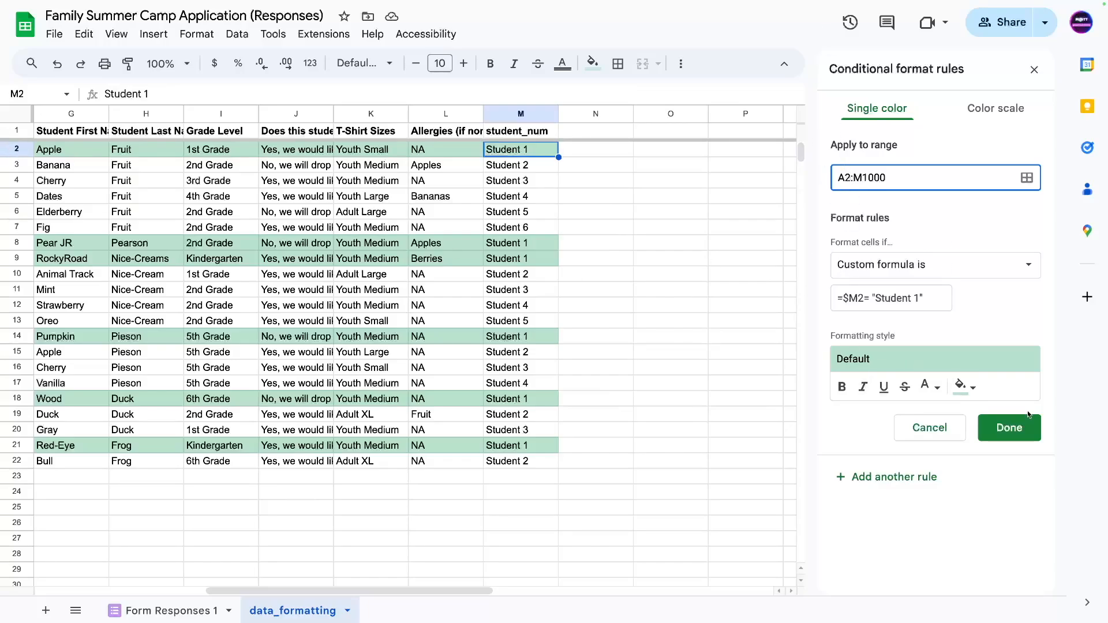
Style matching rows with white text and a dark green fill.
click(929, 387)
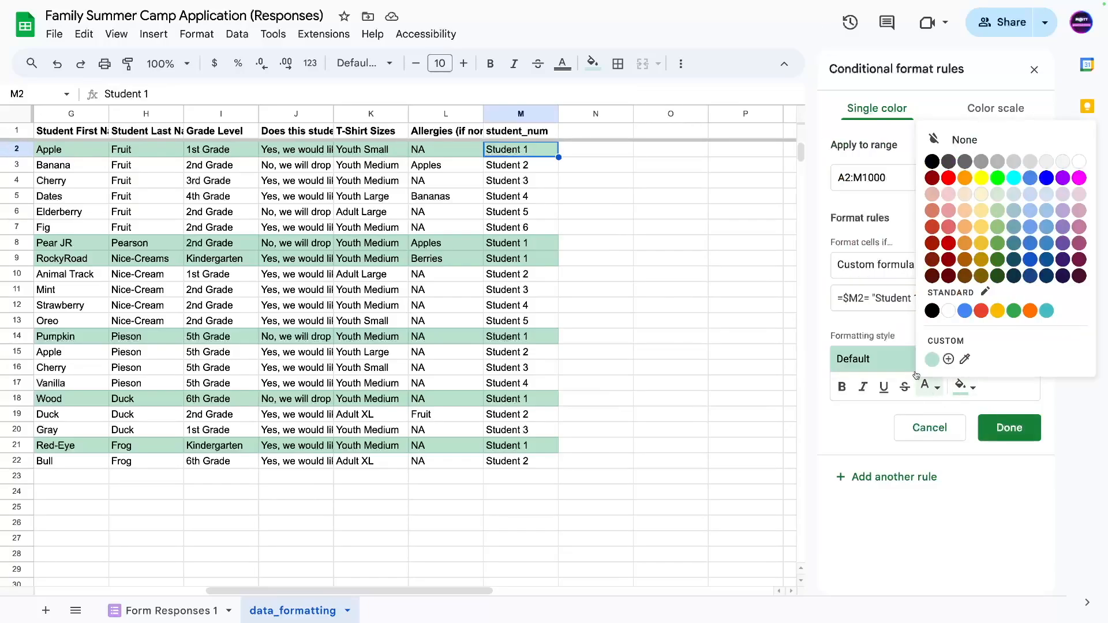
click(1000, 259)
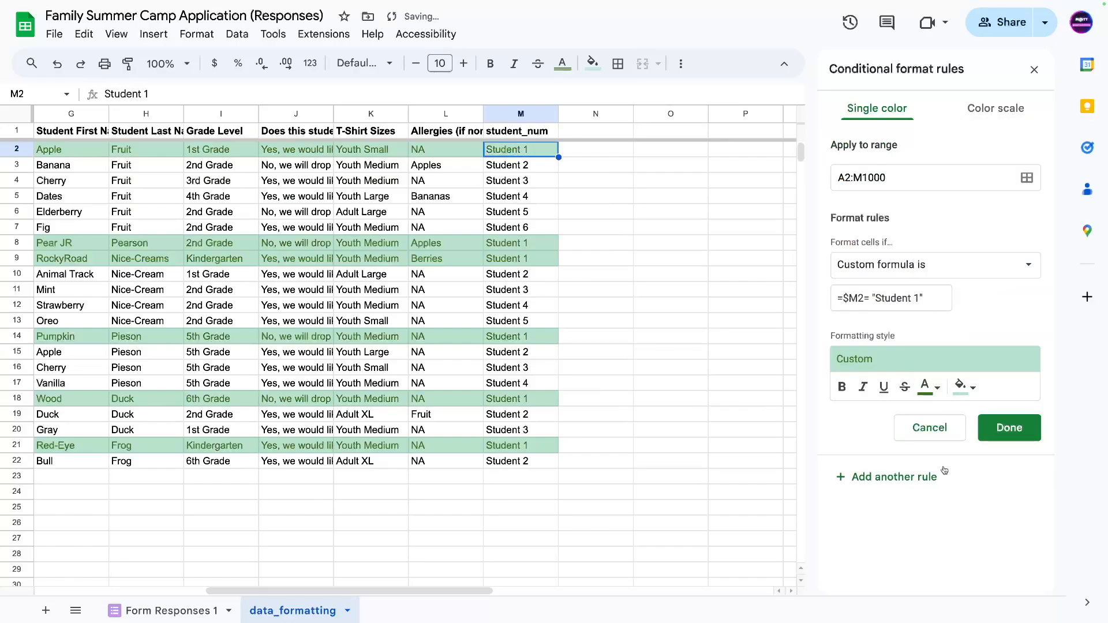
click(930, 386)
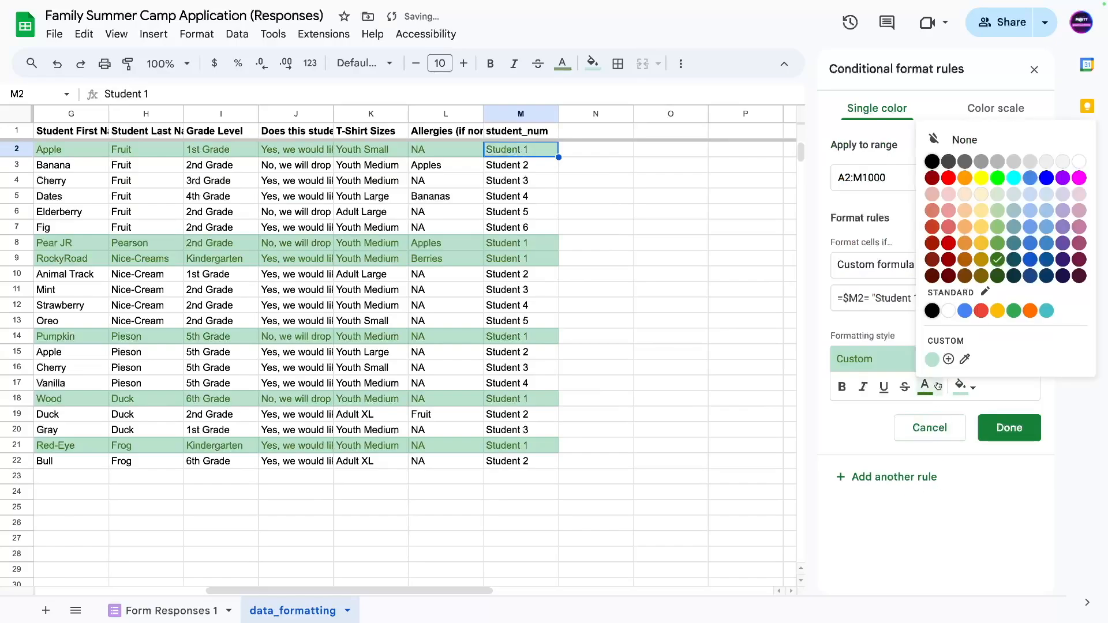
click(1079, 162)
click(959, 394)
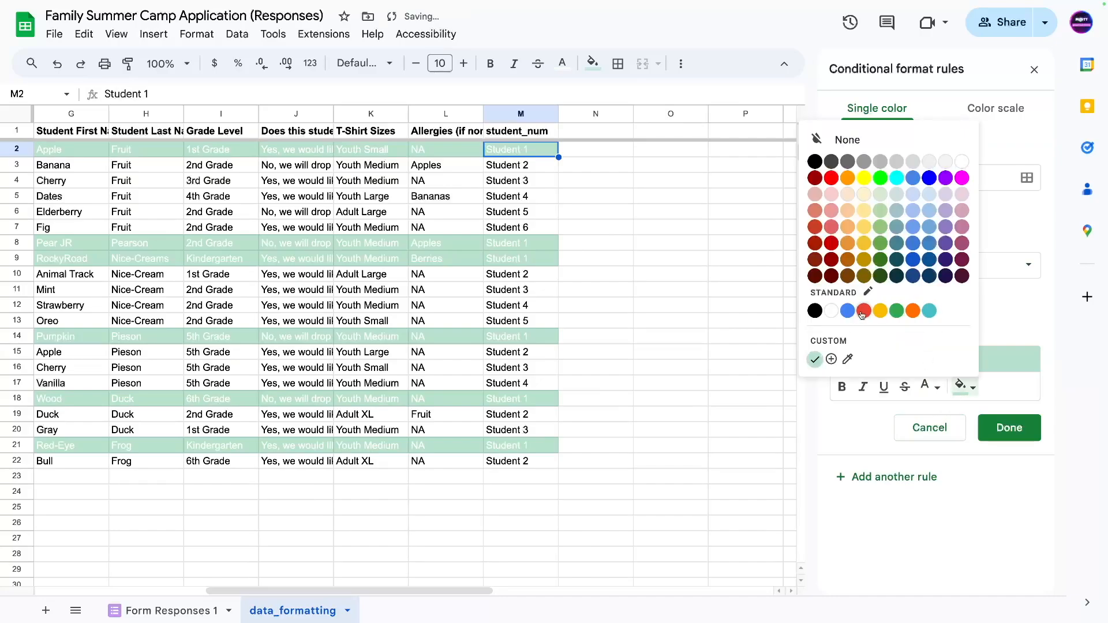
click(882, 268)
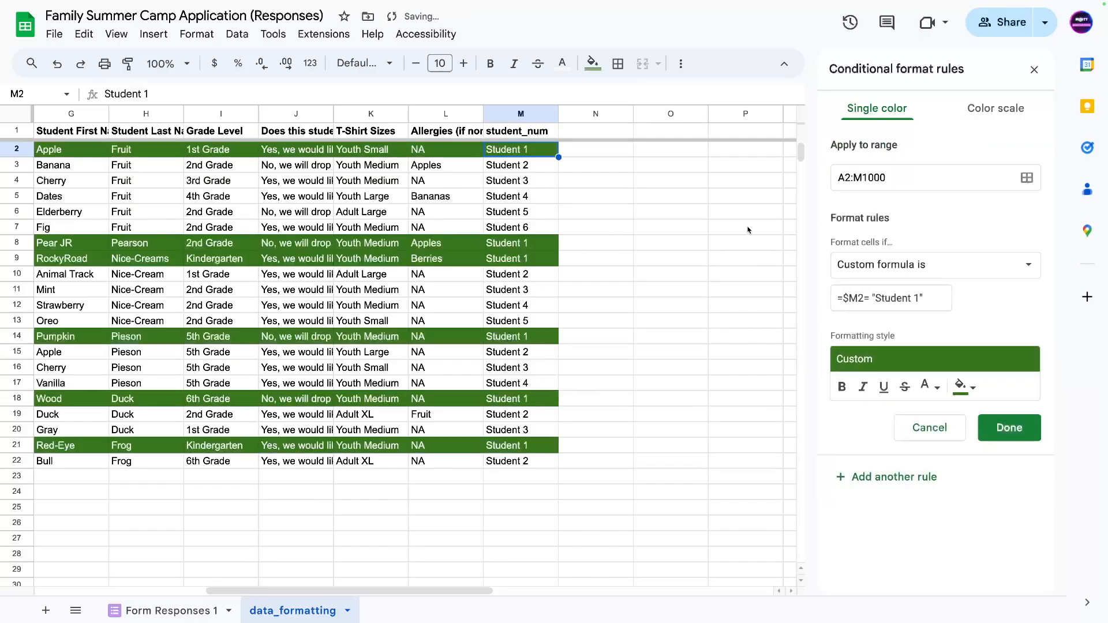
Write the new rule's formula as =$M2<>"" to match any non-empty row.
click(866, 297)
key(BackSpace)
text(<> )
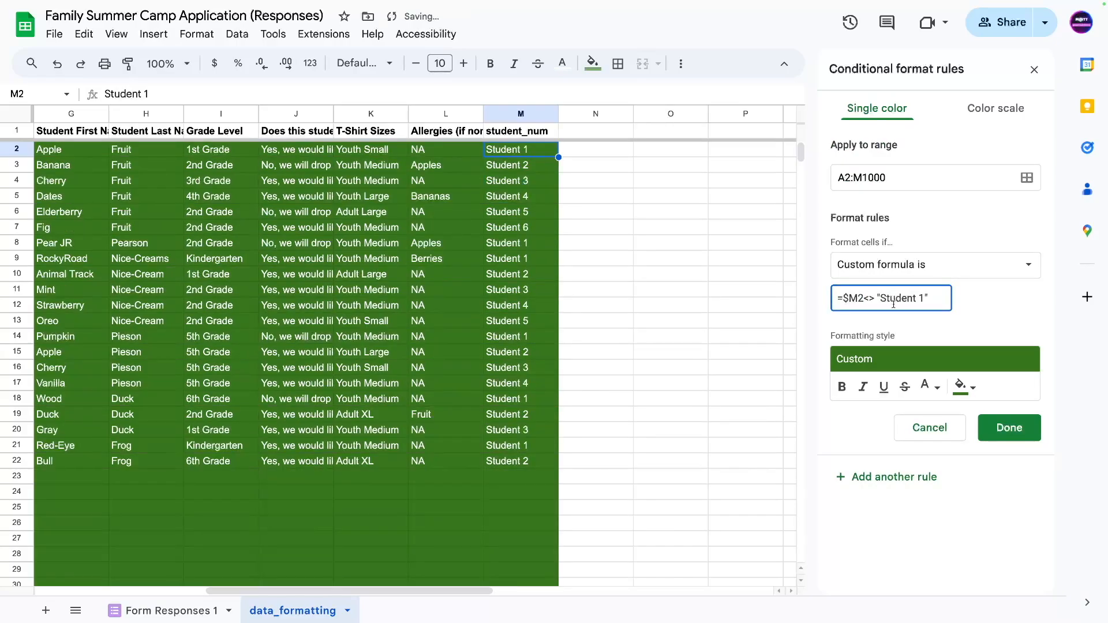
text(")
drag(882, 298, 924, 298)
key(BackSpace)
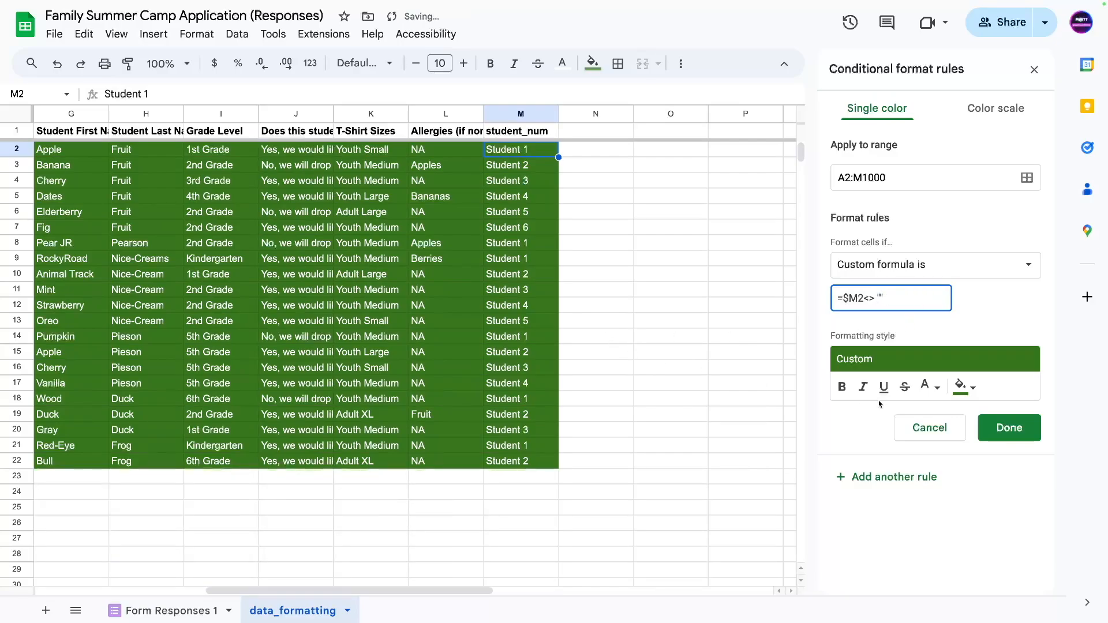
Give the rule a light green fill with black text and save it.
click(961, 389)
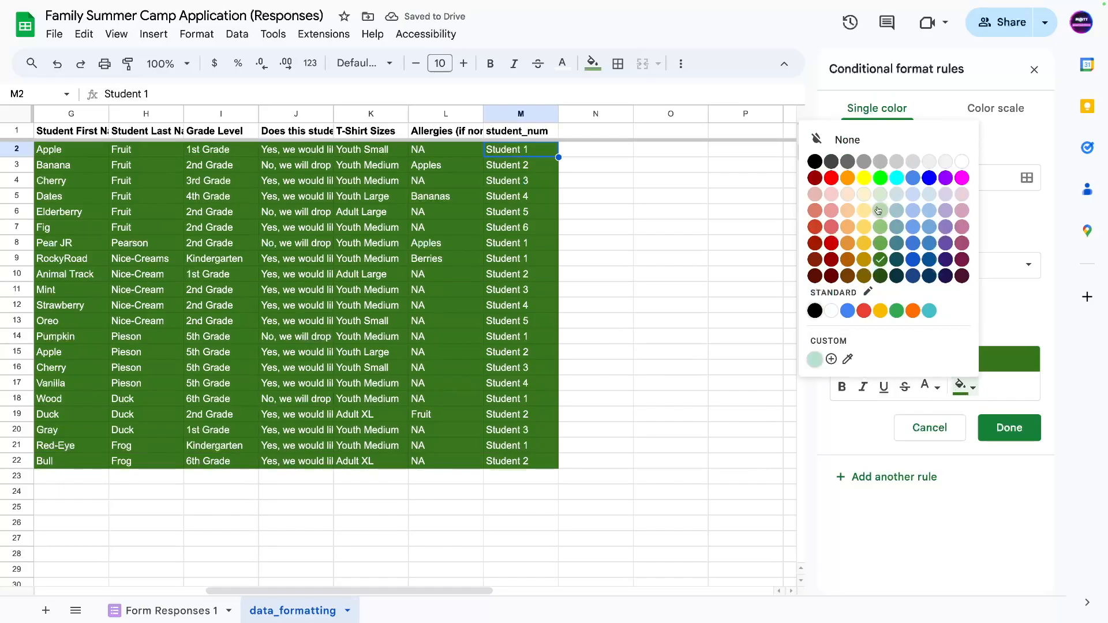
click(880, 210)
click(926, 388)
click(932, 162)
click(1010, 427)
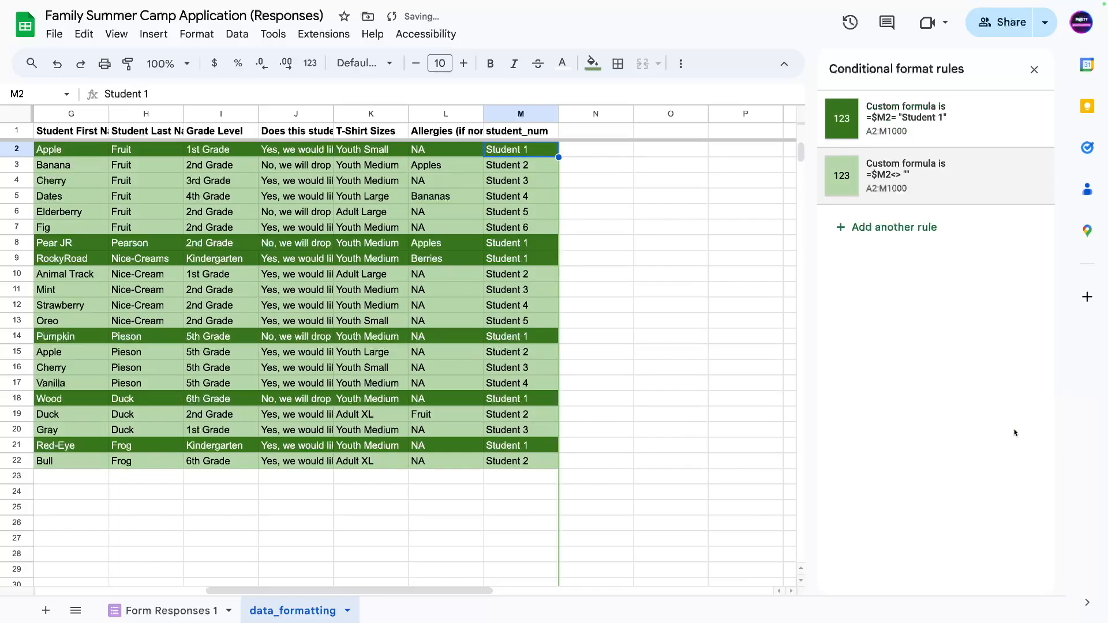
drag(219, 591, 29, 579)
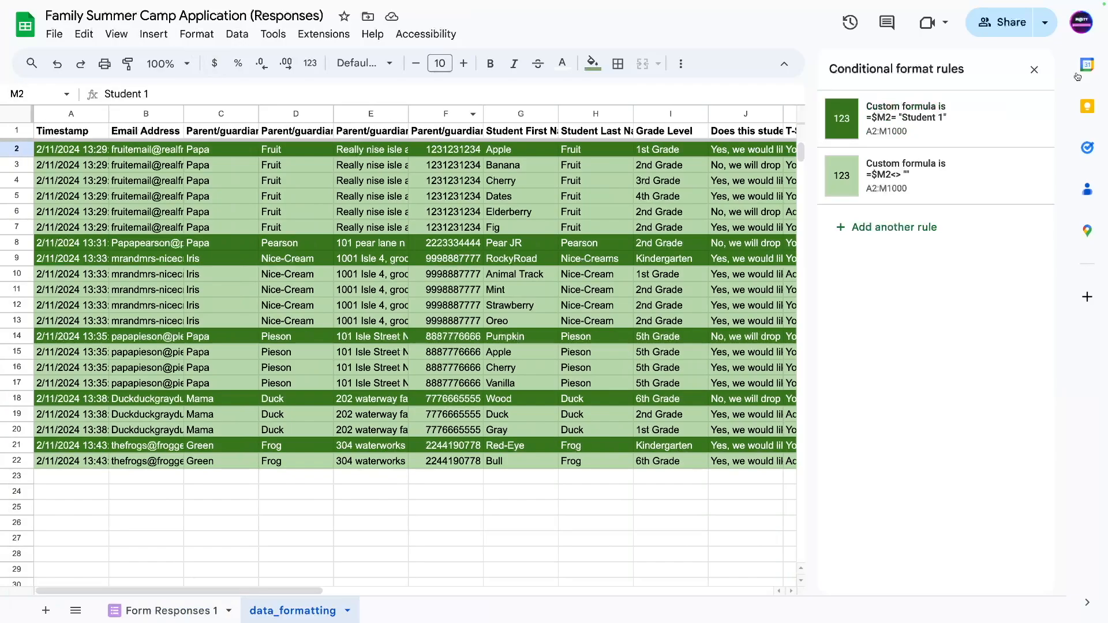
Close the conditional formatting rules and read cell A2's ARRAYFORMULA(QUERY) formula in an enlarged formula bar.
click(1034, 70)
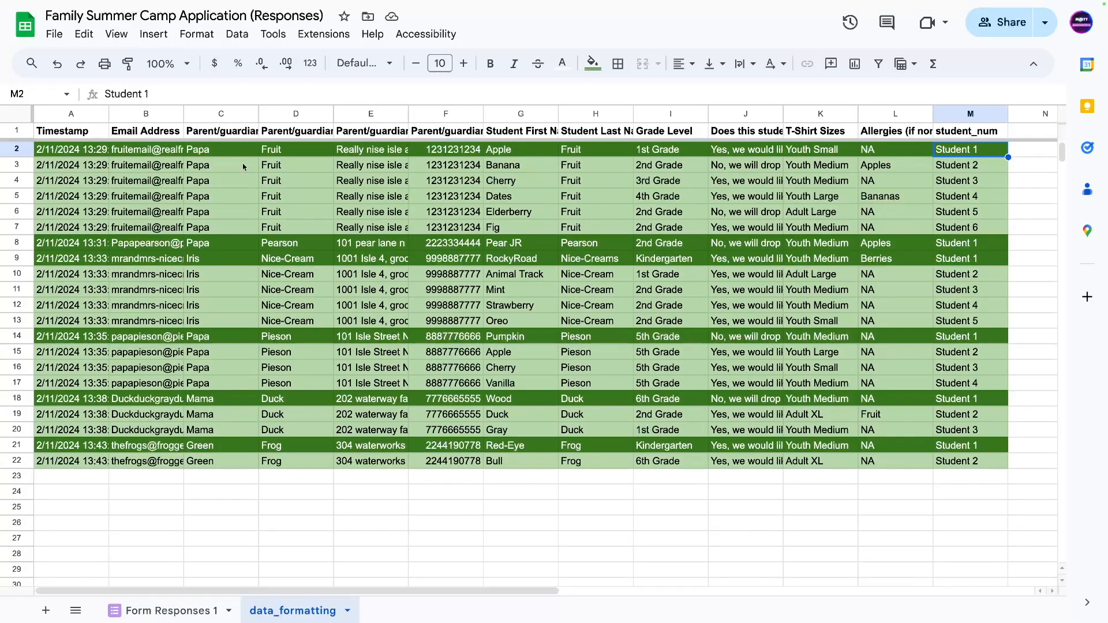
click(57, 153)
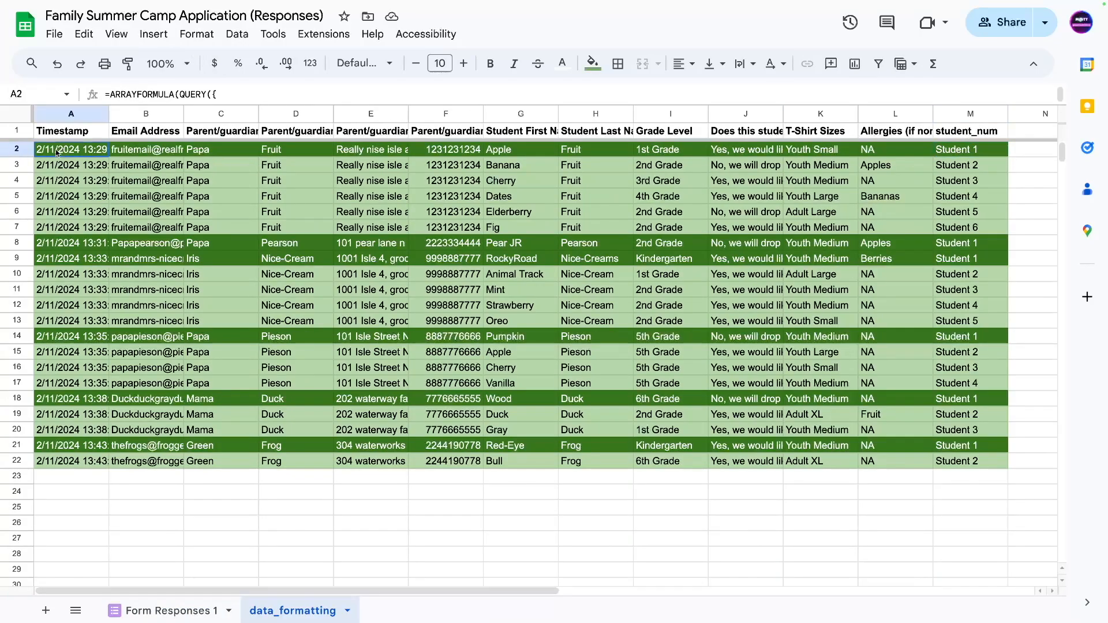
drag(57, 152, 963, 229)
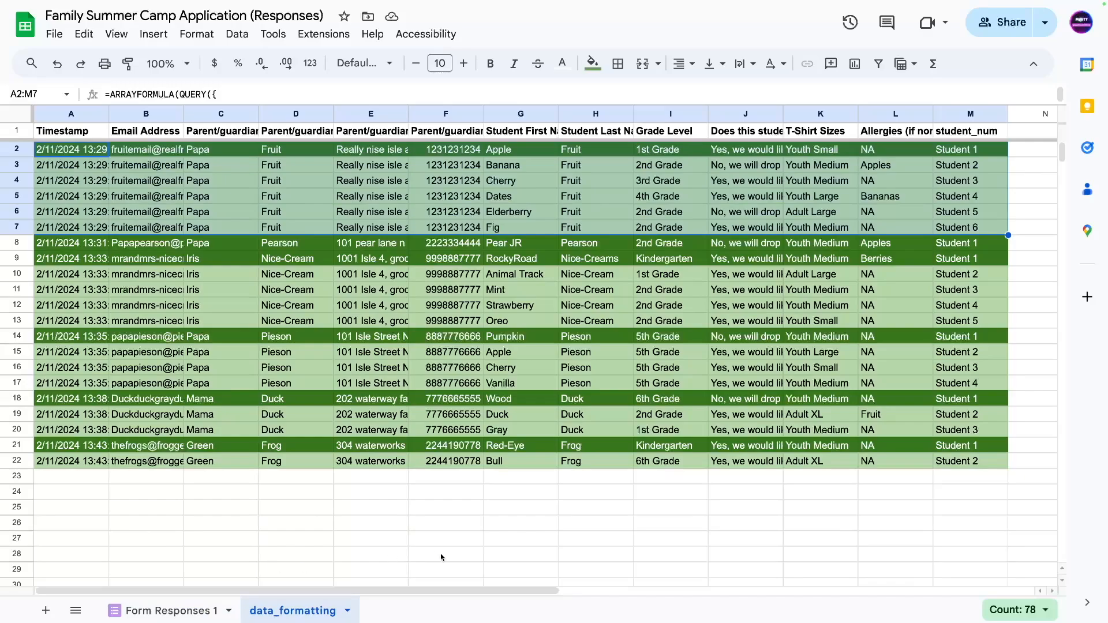
click(947, 153)
click(68, 151)
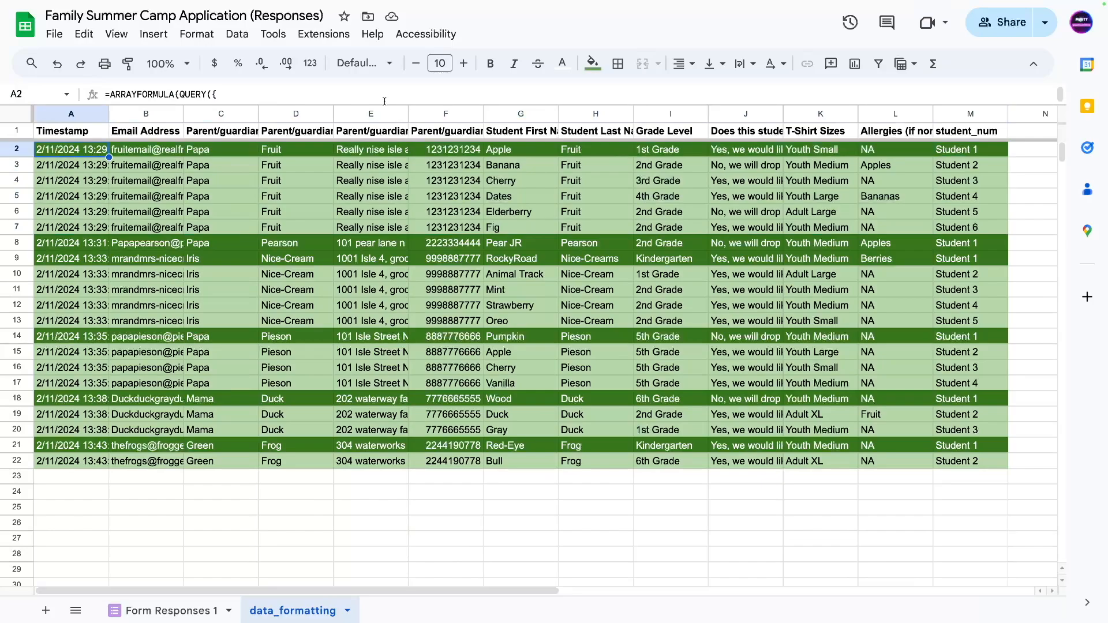
drag(385, 105, 323, 107)
Add a new blank sheet, Sheet8, and select its cell B2.
click(71, 476)
click(46, 611)
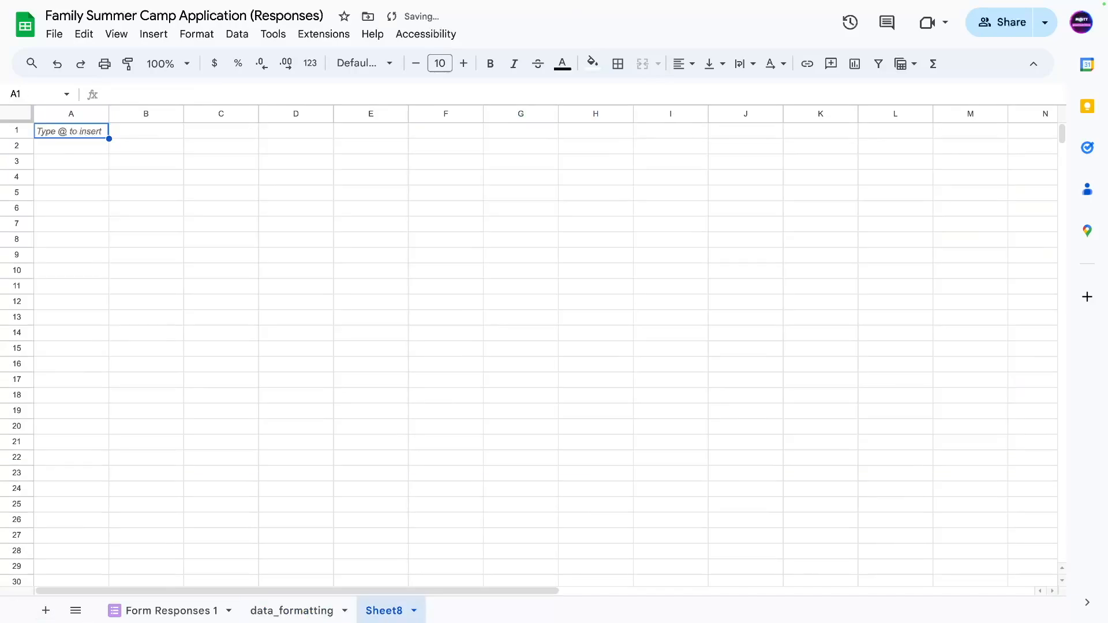
double_click(391, 611)
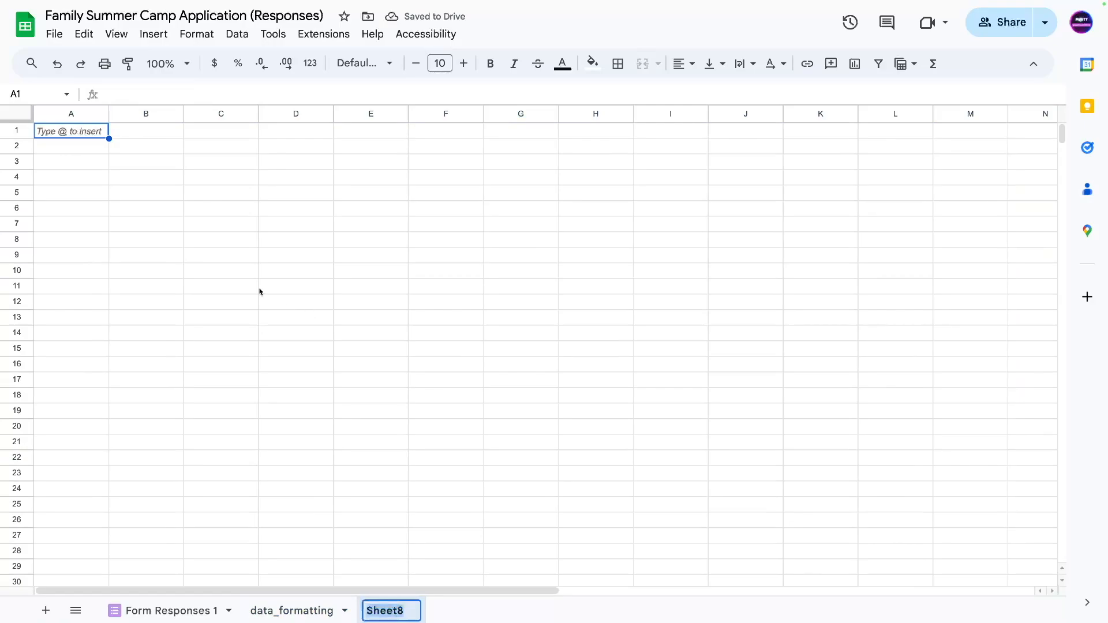
click(163, 149)
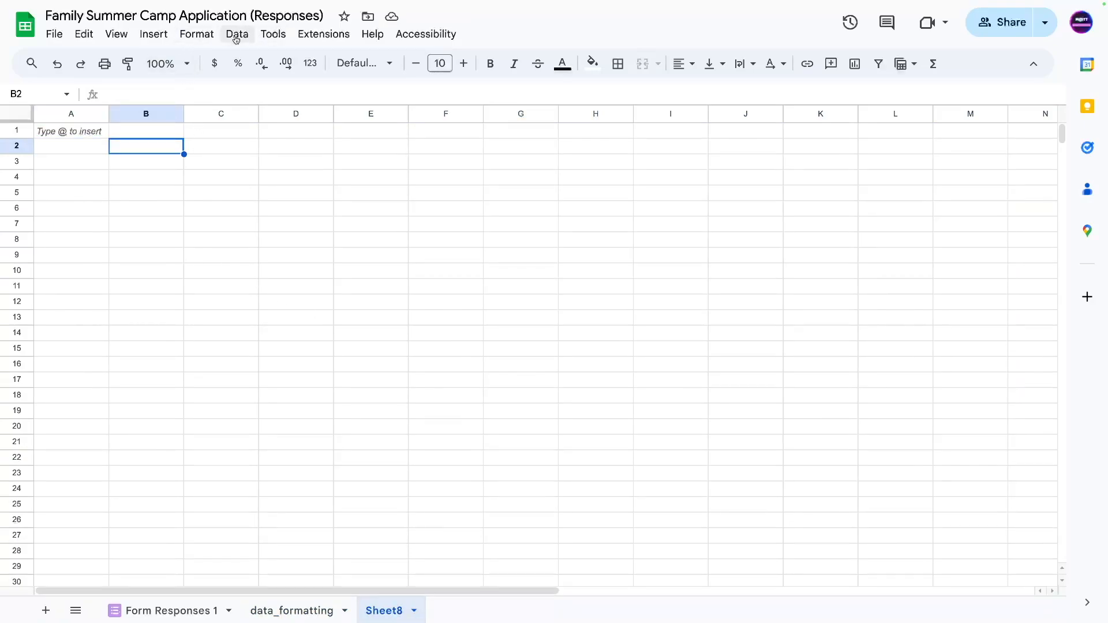
Create a pivot table from data_formatting!A1:M placed on the existing sheet at Sheet8!B2.
click(148, 38)
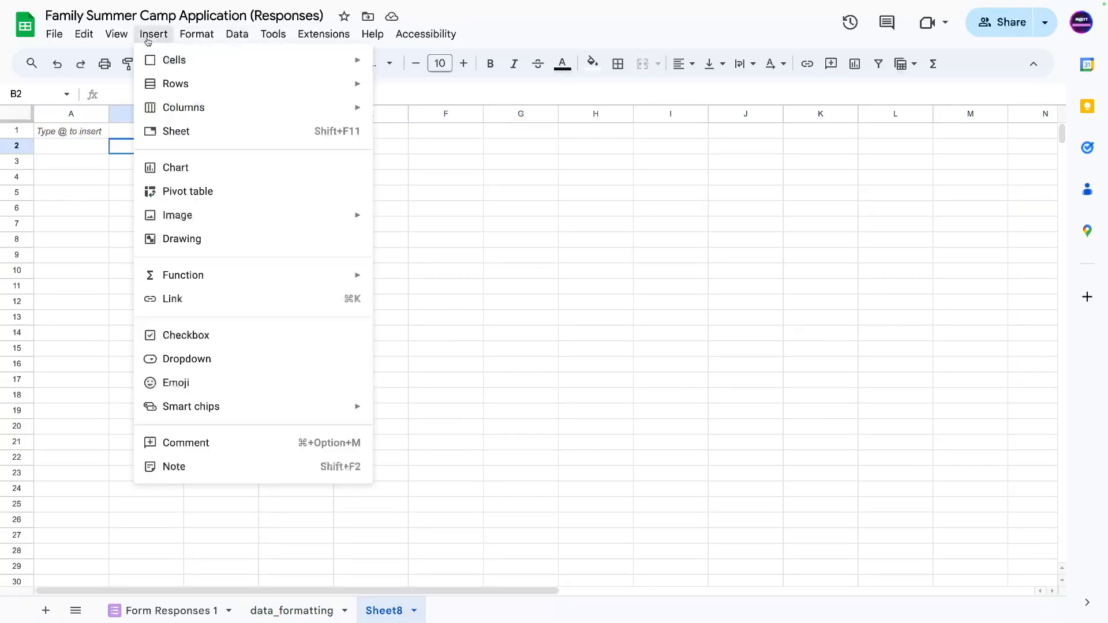
click(183, 193)
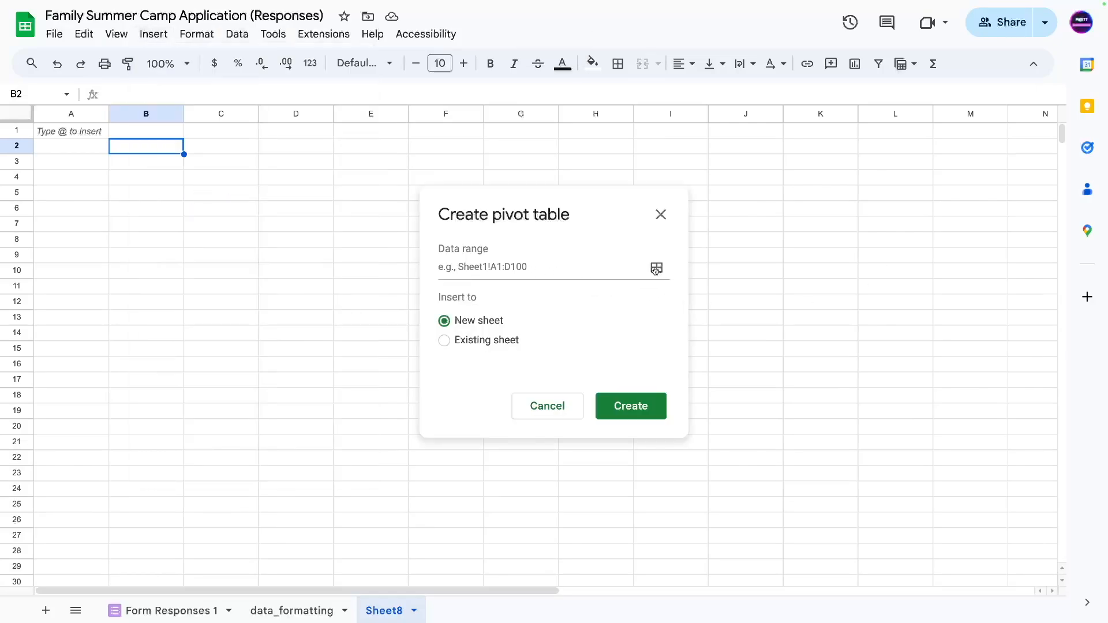
click(657, 268)
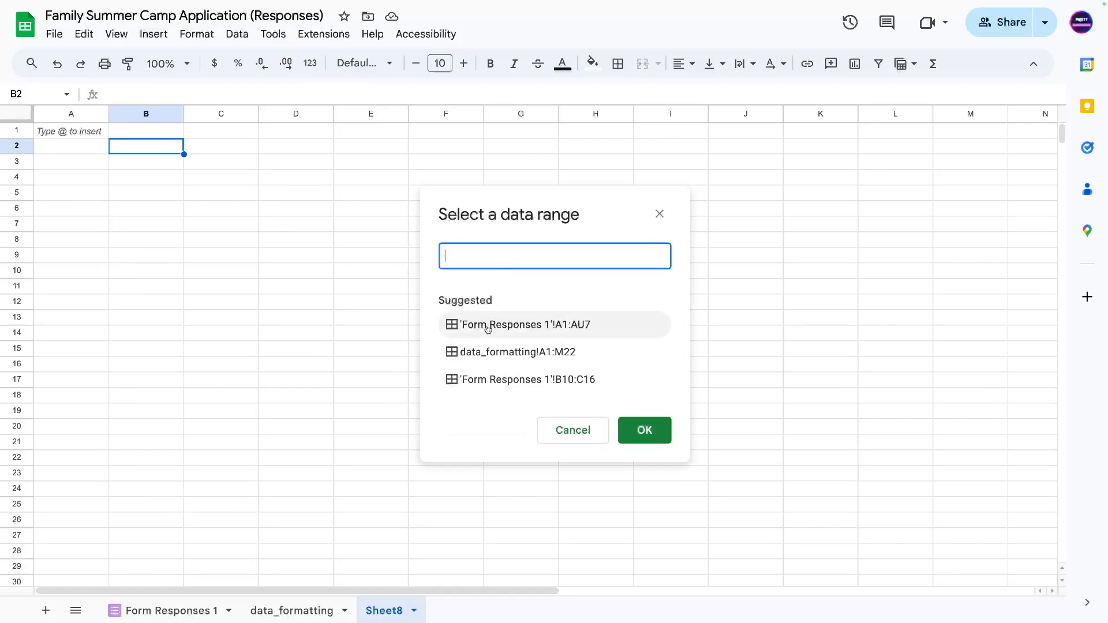
click(483, 353)
click(548, 263)
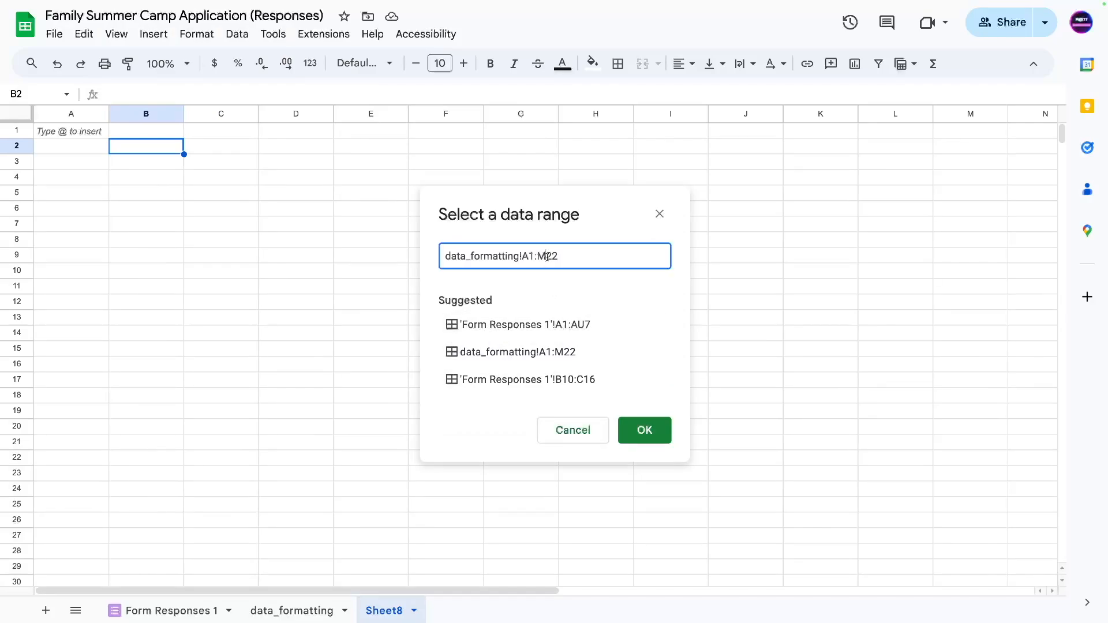
click(640, 432)
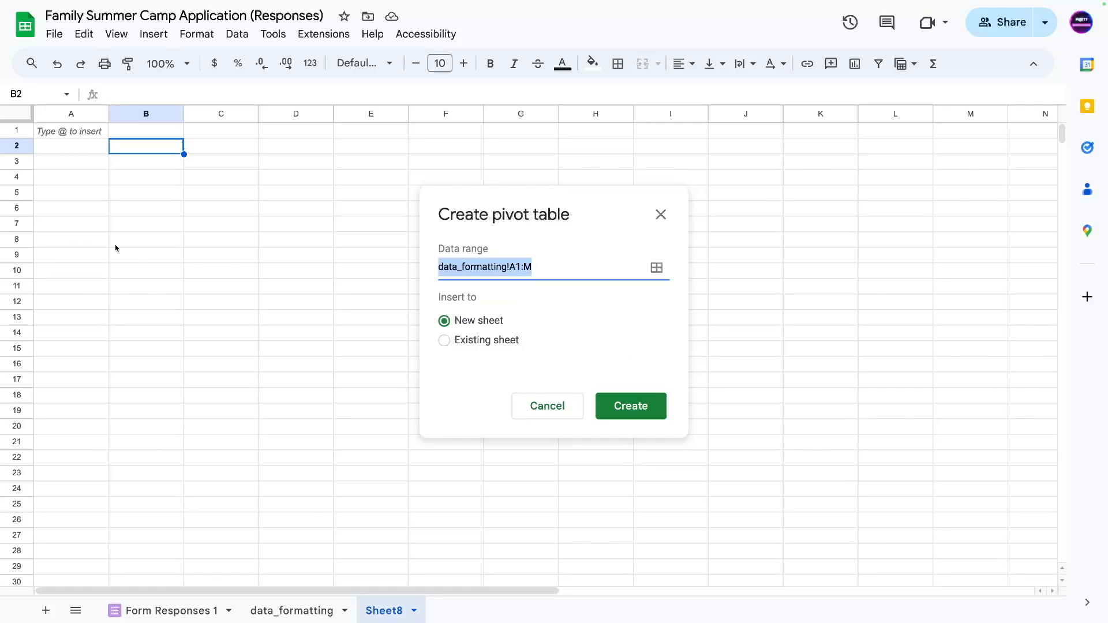
click(445, 342)
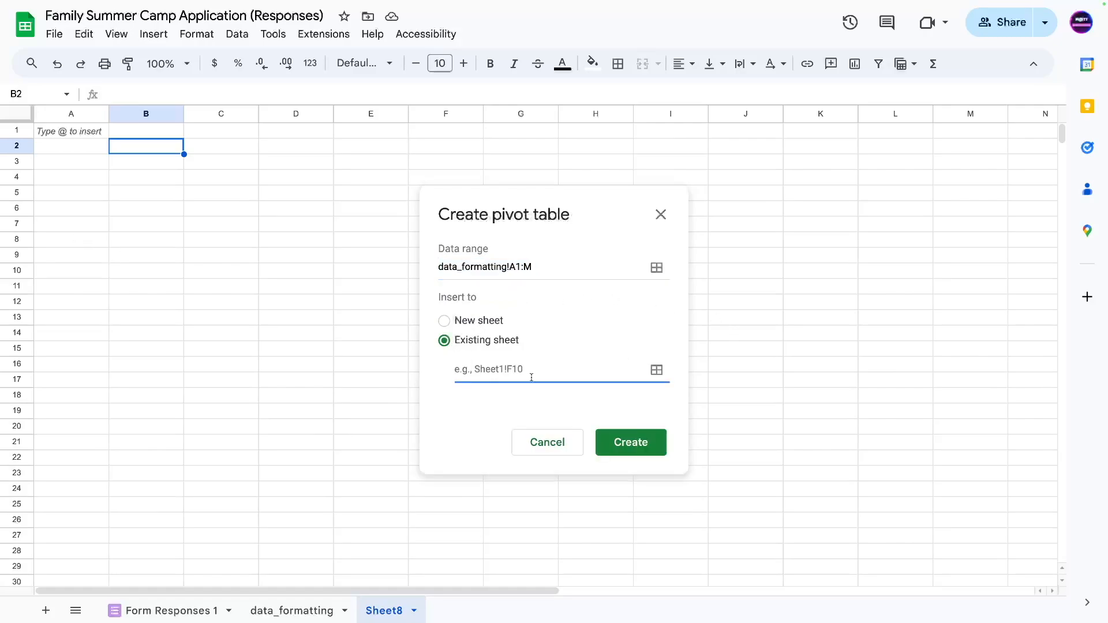
click(656, 370)
click(154, 147)
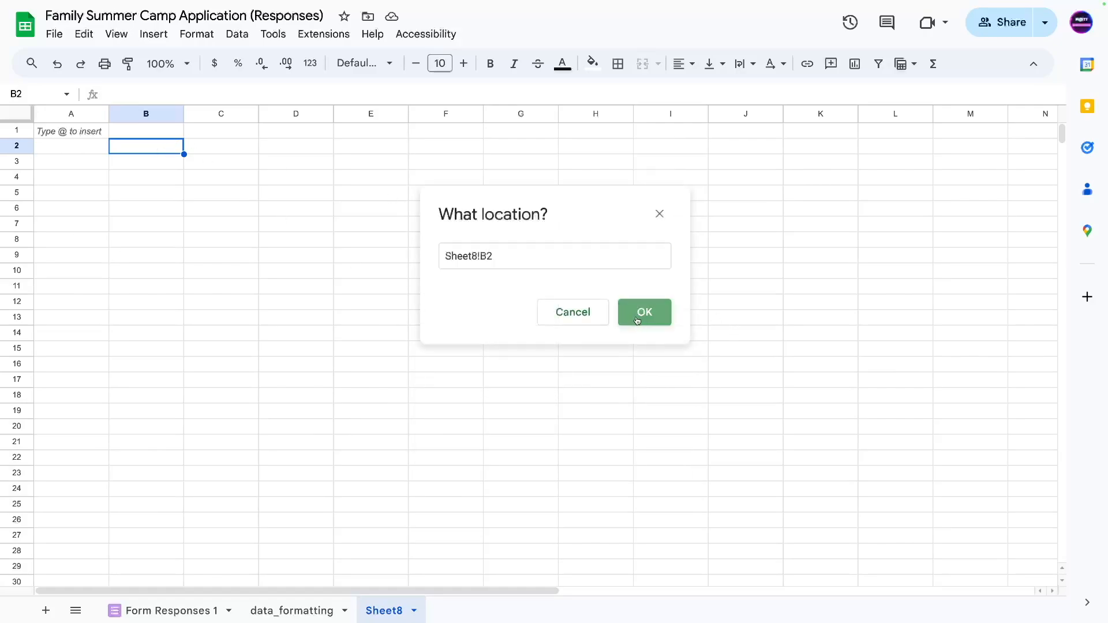
click(639, 321)
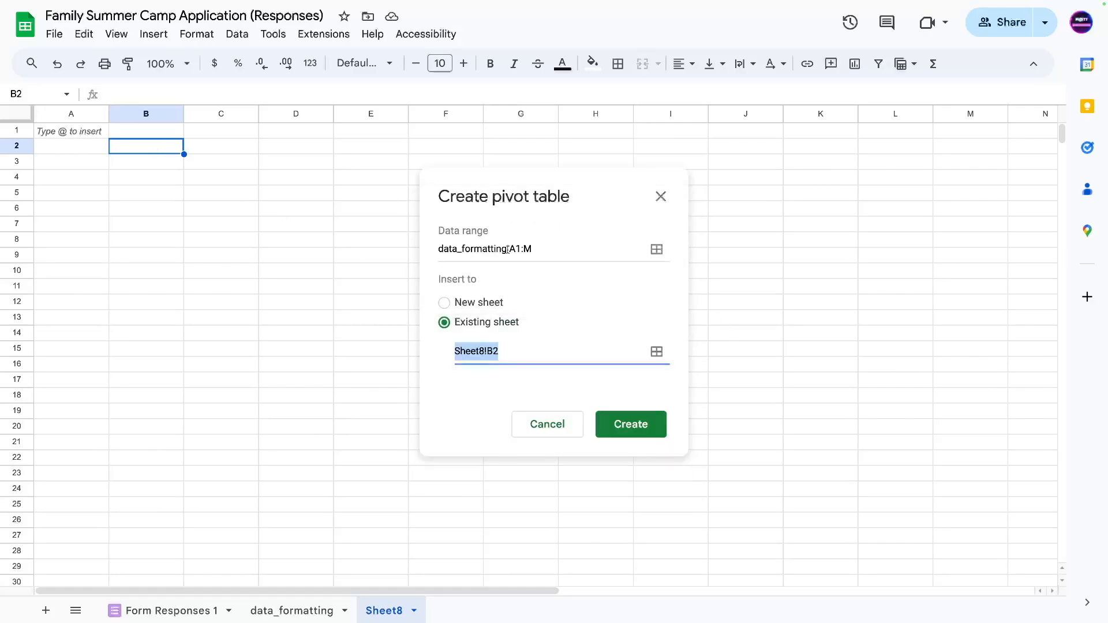
click(606, 430)
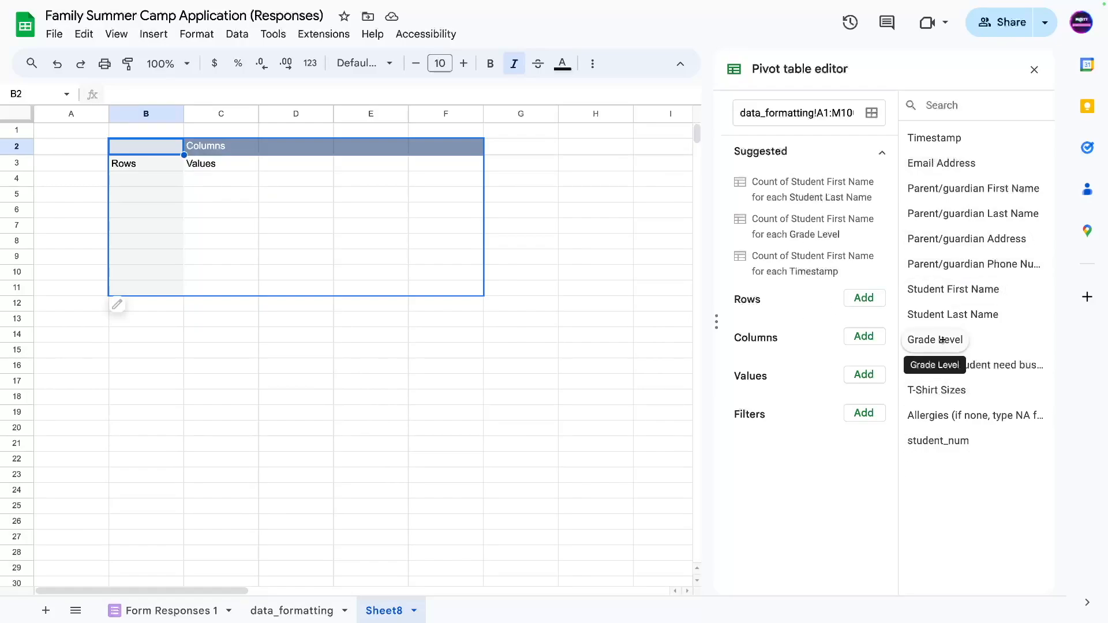
Add Grade Level, Student First Name and Student Last Name as pivot rows.
drag(942, 340, 776, 329)
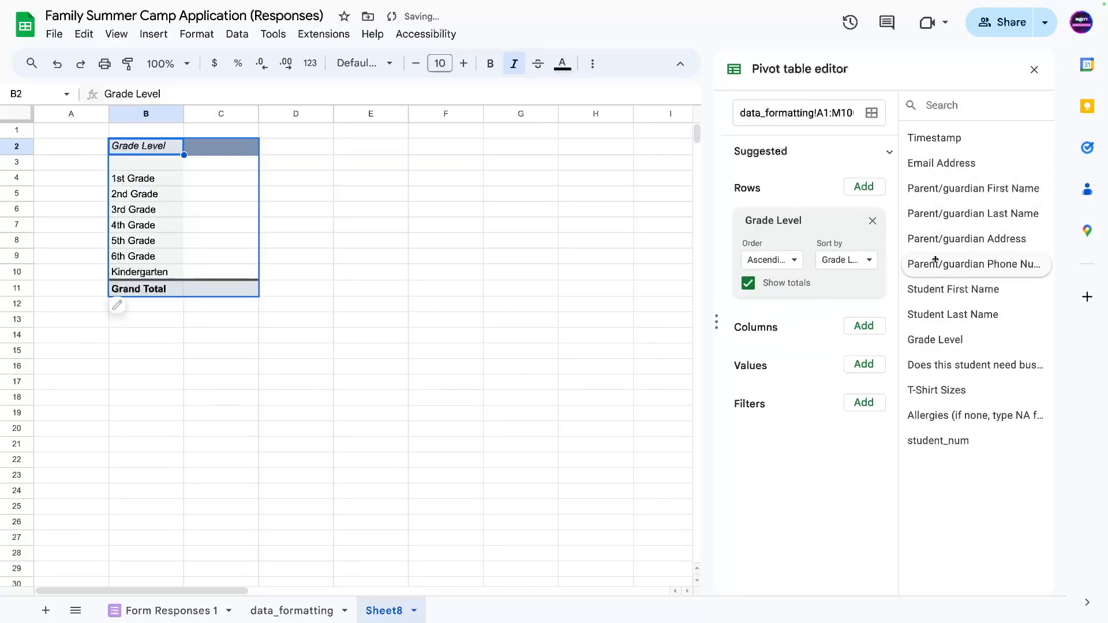
drag(940, 289, 767, 312)
drag(947, 314, 755, 438)
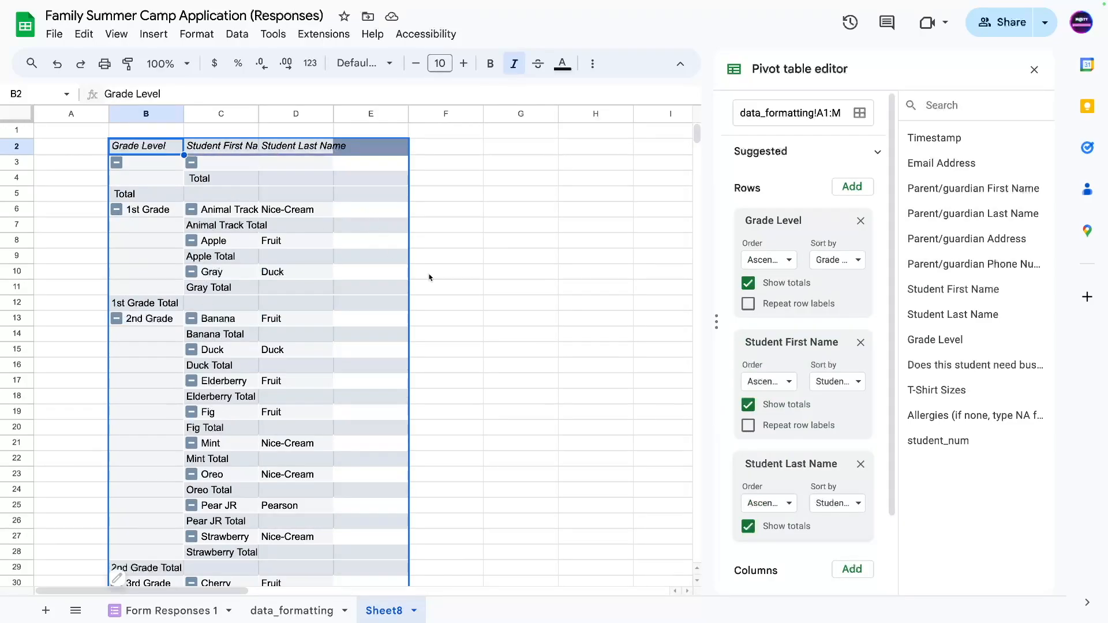
Hide the first- and last-name totals, repeat row labels, and put T-Shirt Sizes in Columns.
scroll(794, 365, down, 2)
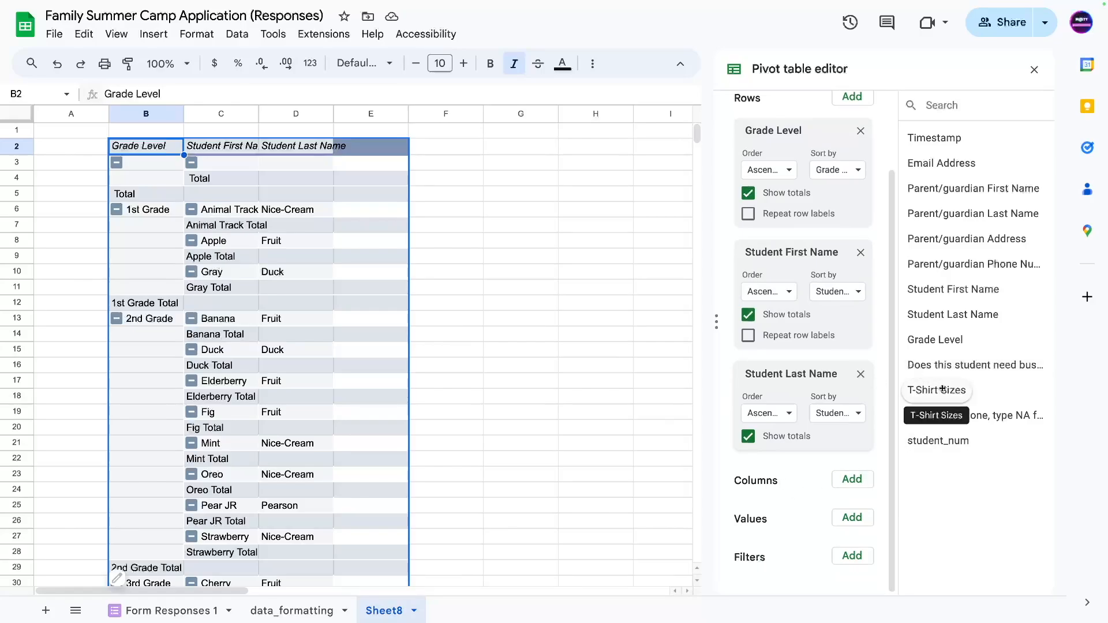
click(748, 436)
click(748, 315)
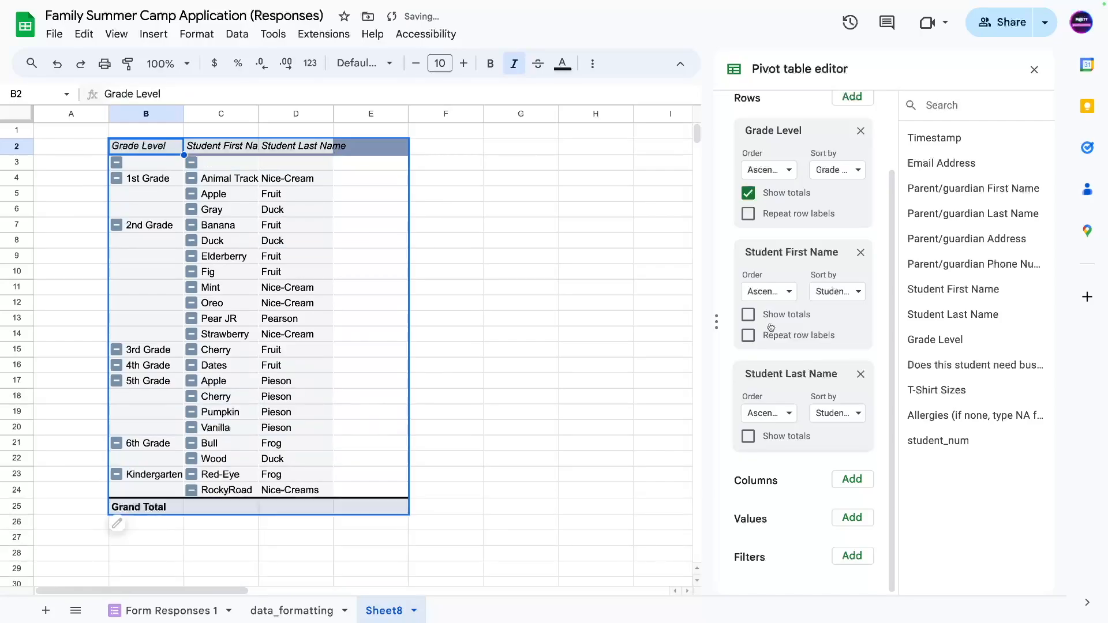
click(748, 214)
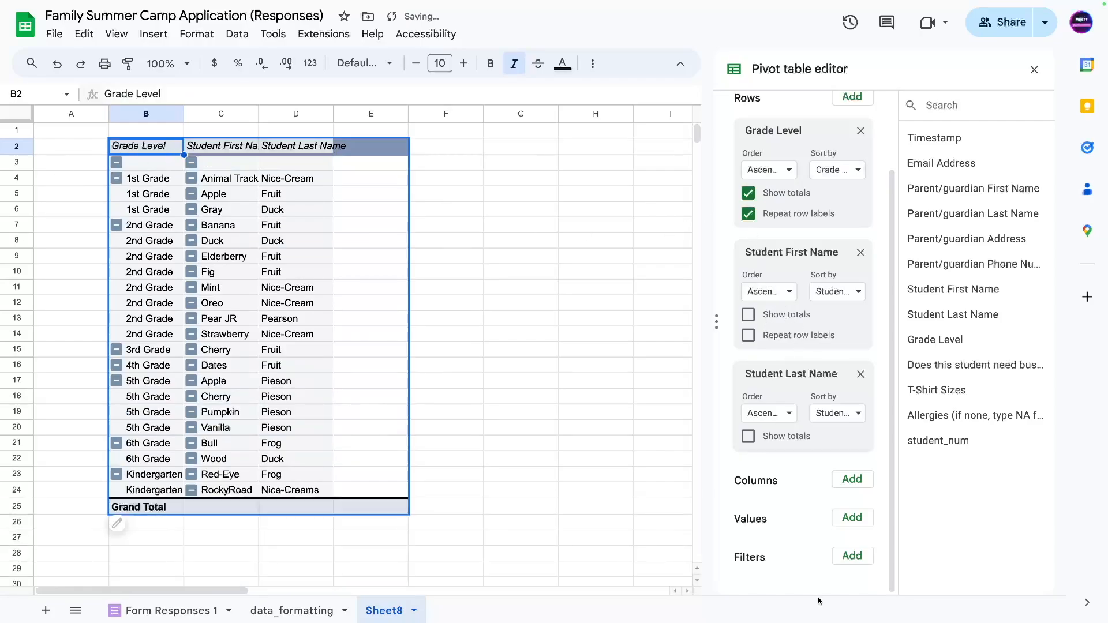
drag(935, 392, 746, 515)
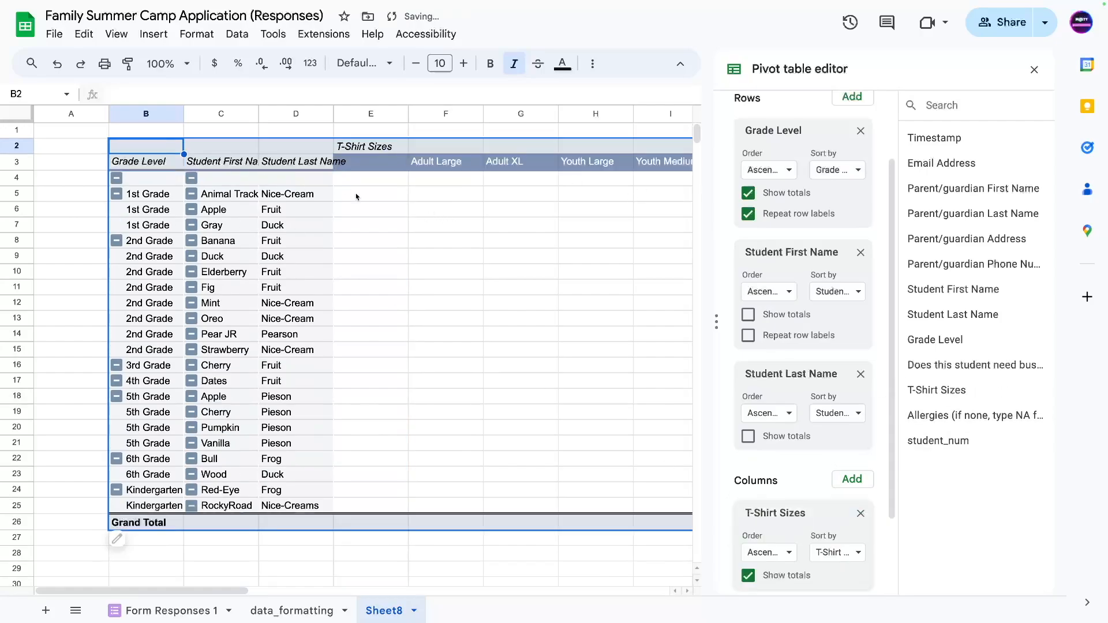
Add T-Shirt Sizes to the pivot Values as a COUNTA count.
scroll(776, 417, down, 3)
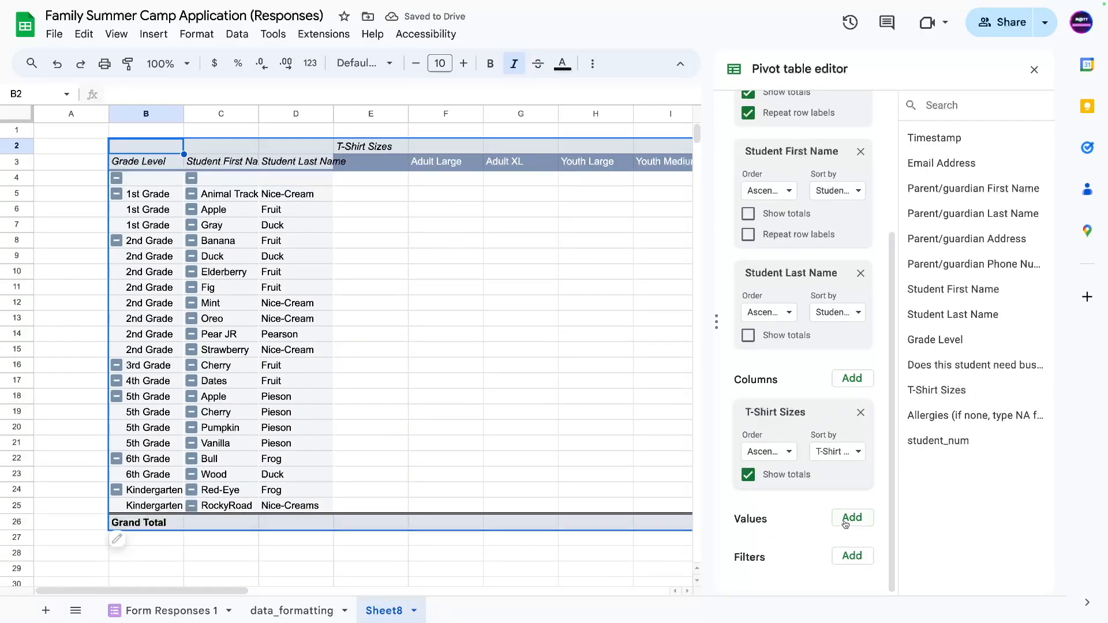
drag(960, 402, 768, 546)
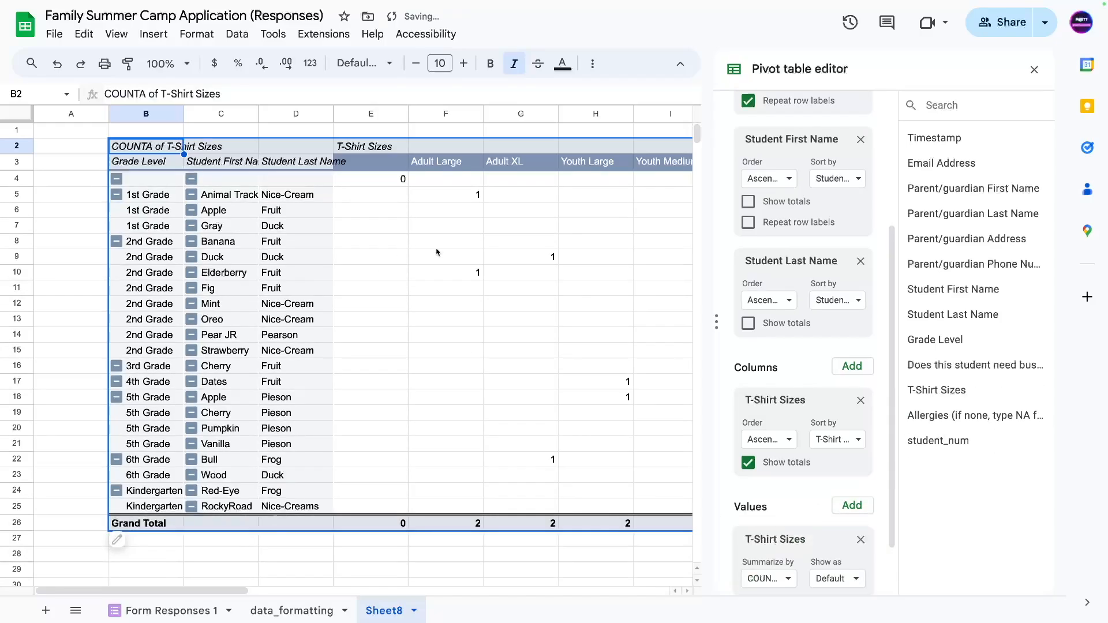
scroll(796, 549, down, 2)
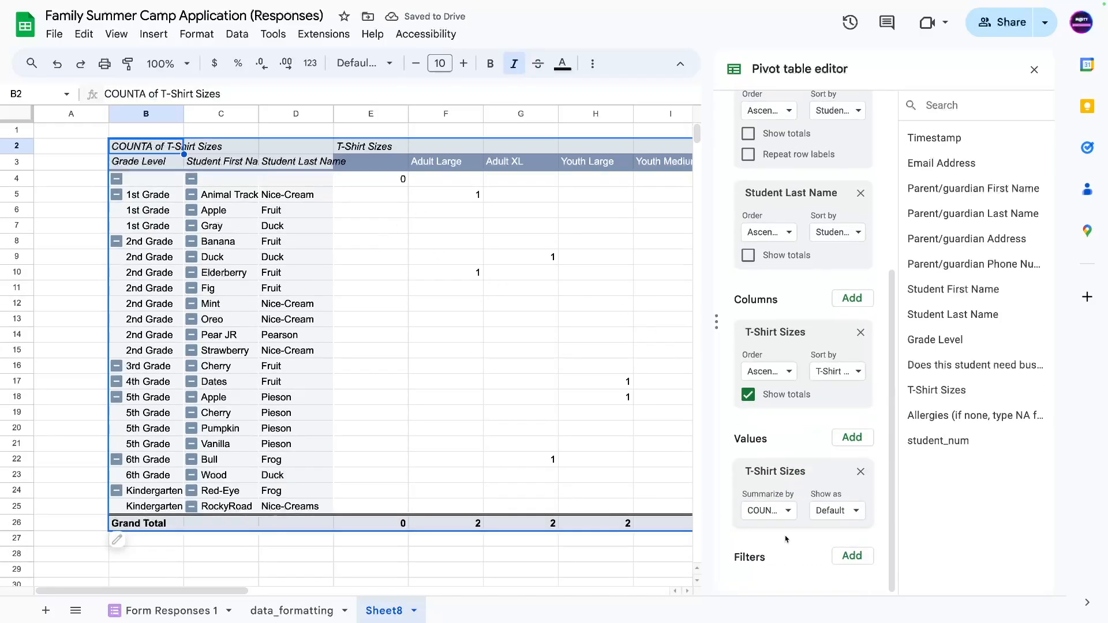
Filter the pivot by Grade Level with the condition Is not empty.
click(855, 563)
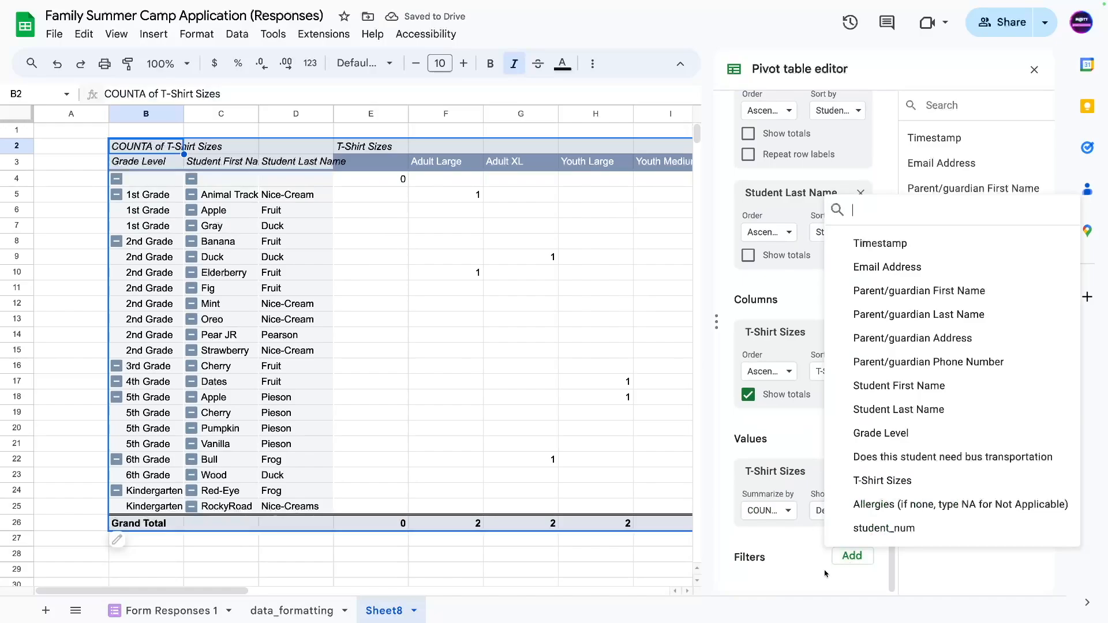
click(881, 433)
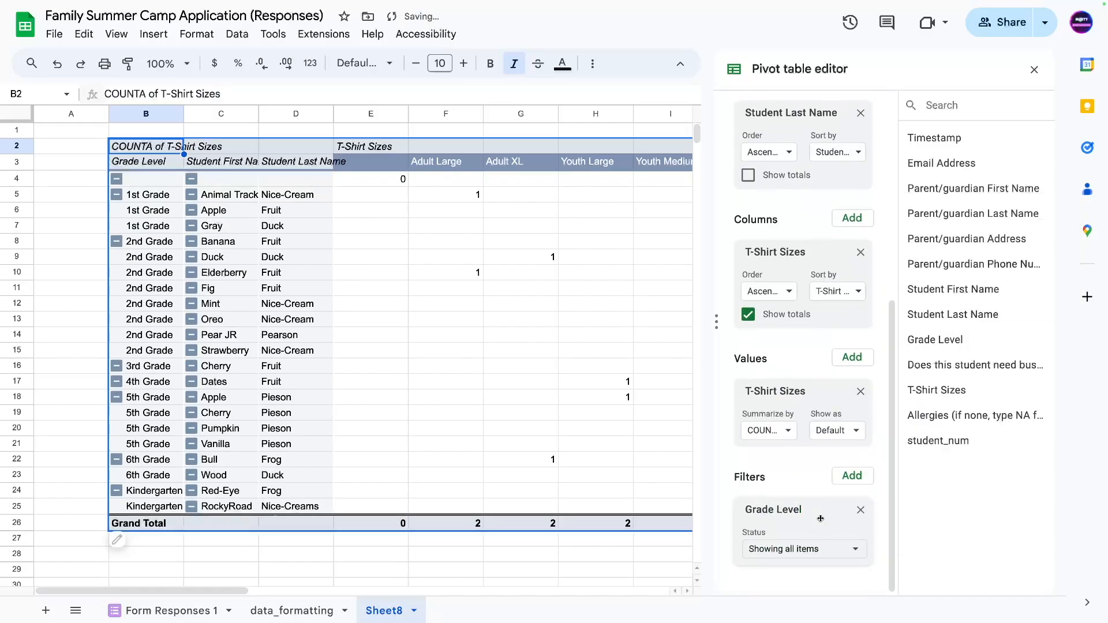
click(821, 549)
click(854, 363)
click(853, 357)
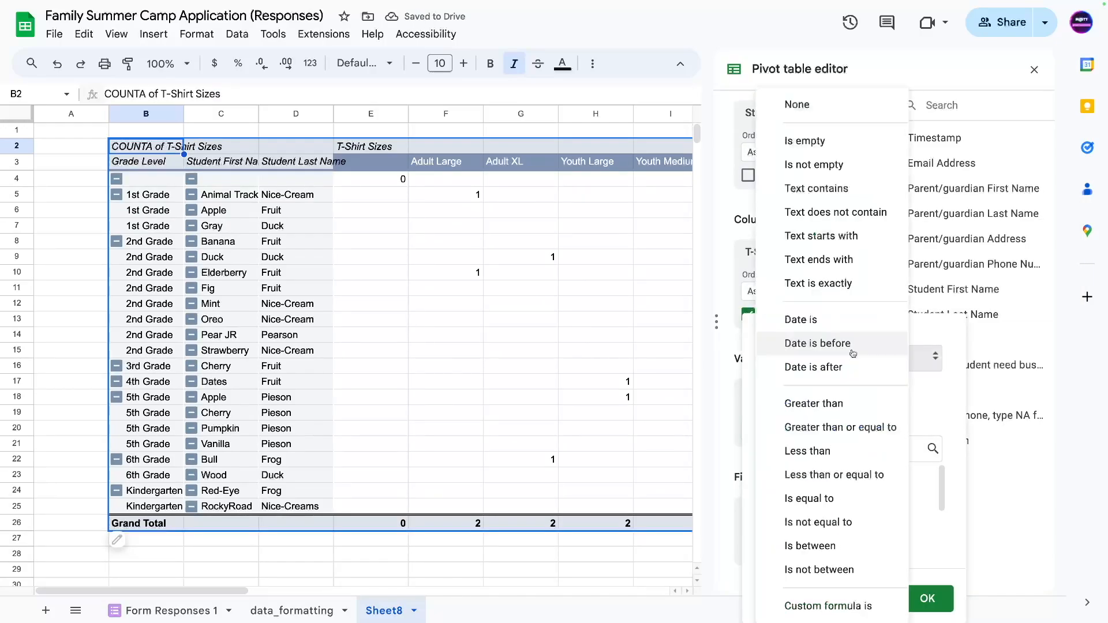
click(812, 166)
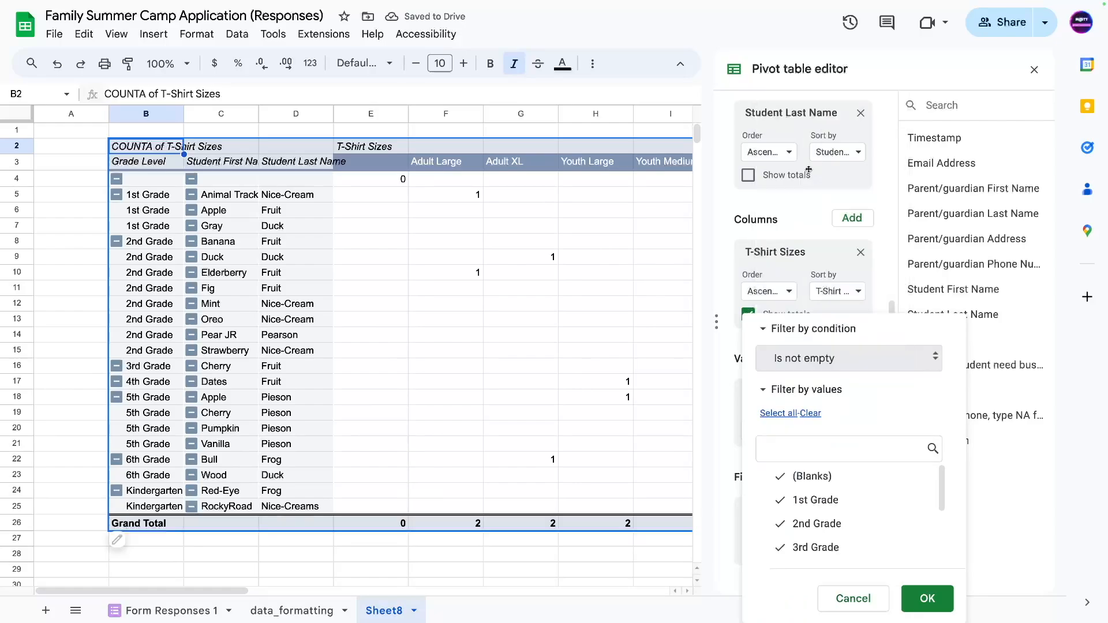
click(927, 598)
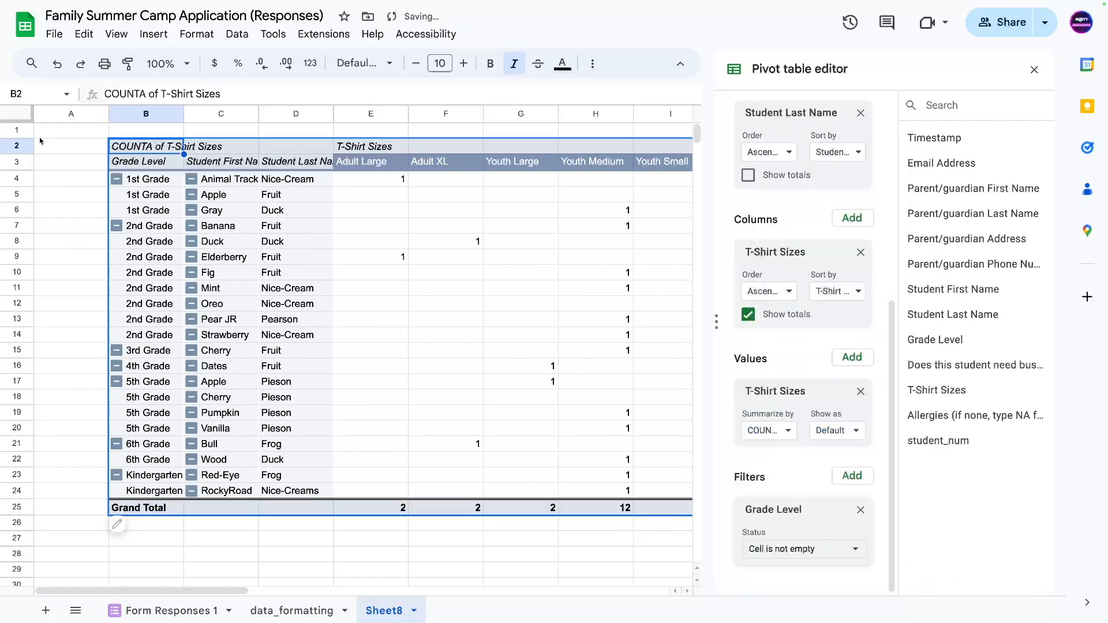
click(159, 574)
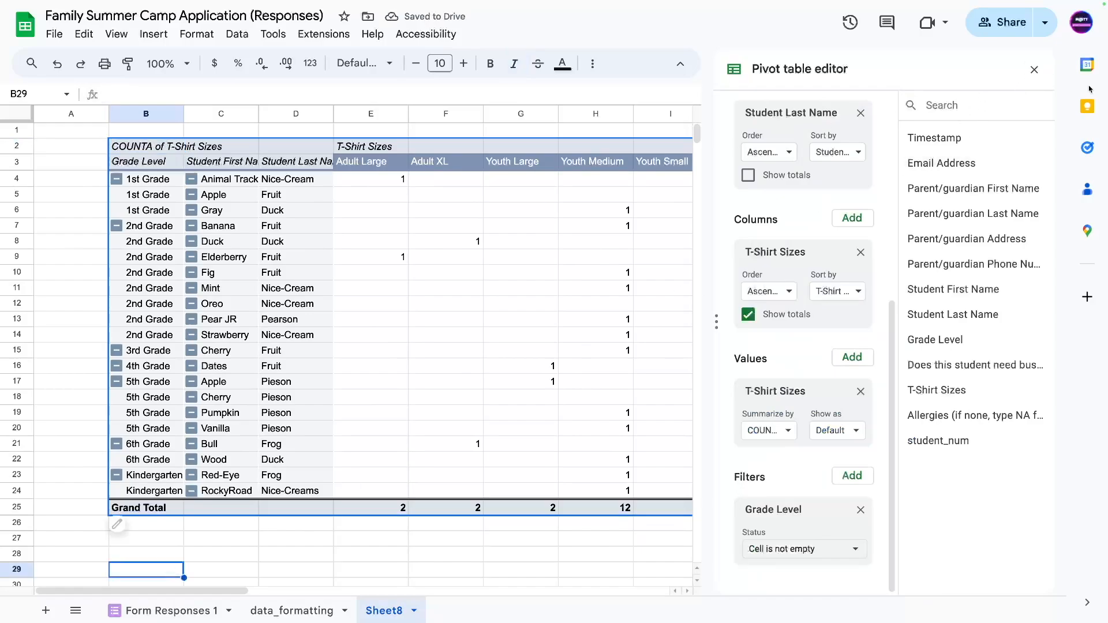
Close the pivot editor and collapse 1st–6th Grade and Kindergarten groups into total rows.
click(1034, 70)
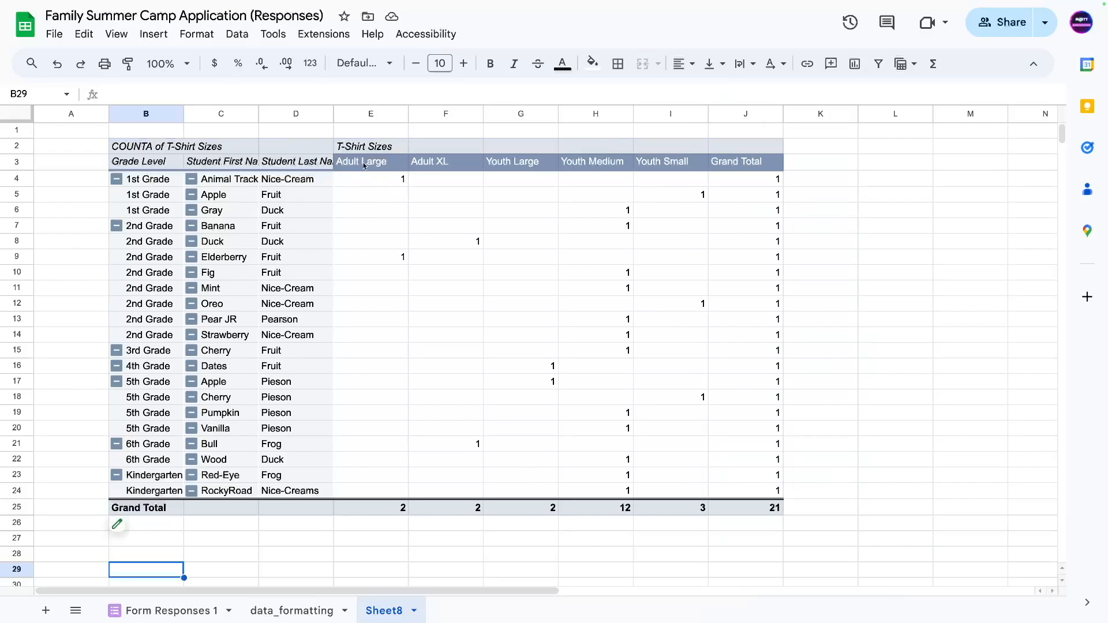
drag(364, 166, 360, 243)
click(379, 210)
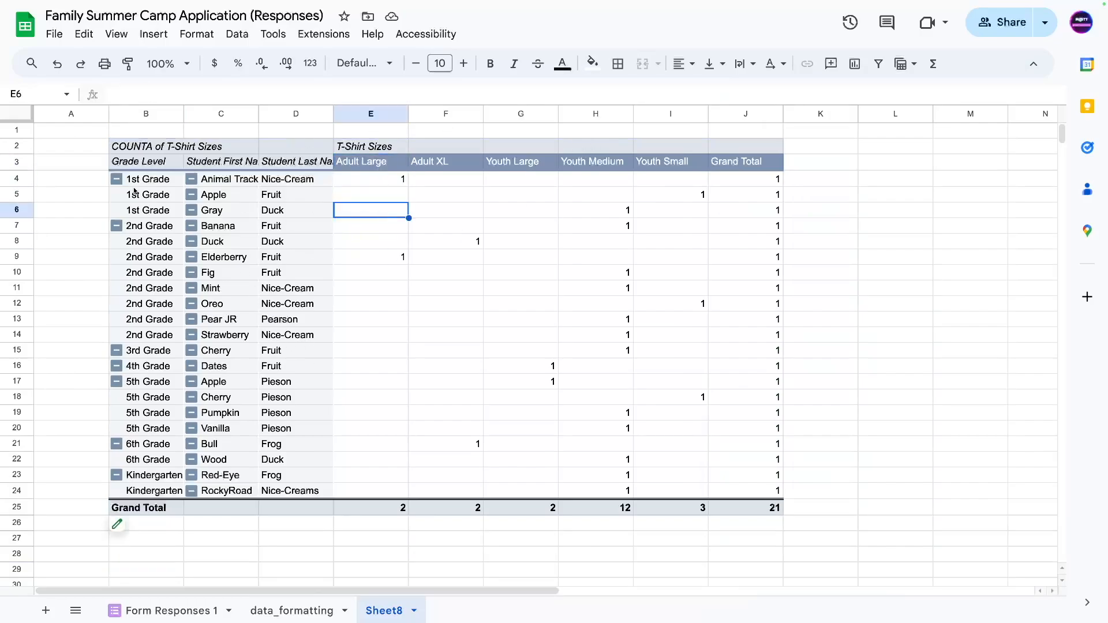
click(117, 180)
click(116, 195)
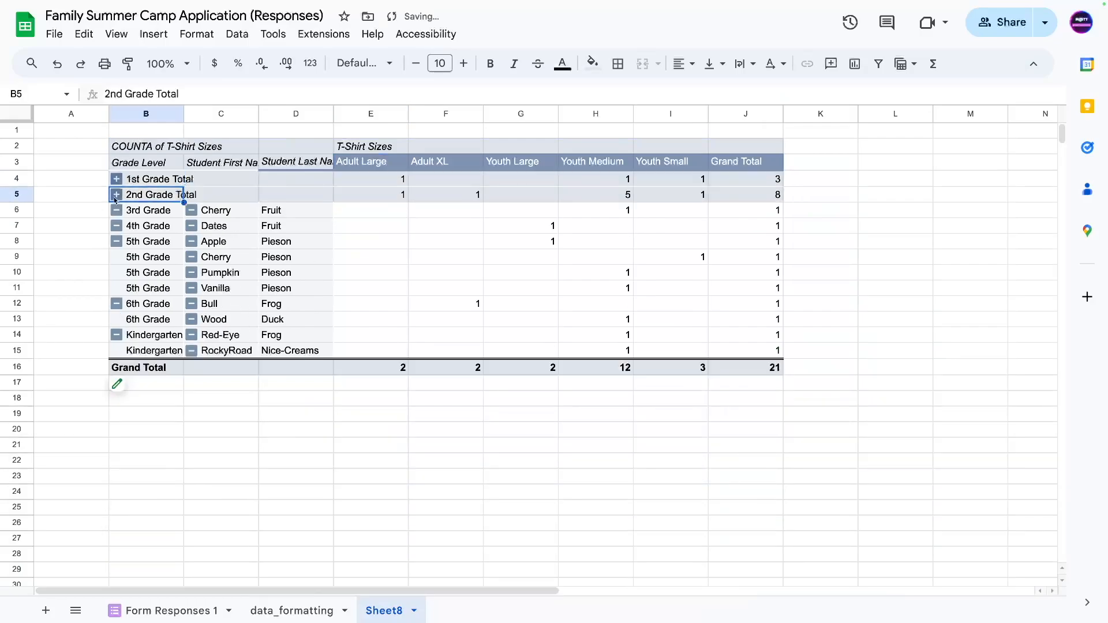
click(116, 211)
click(117, 226)
click(117, 242)
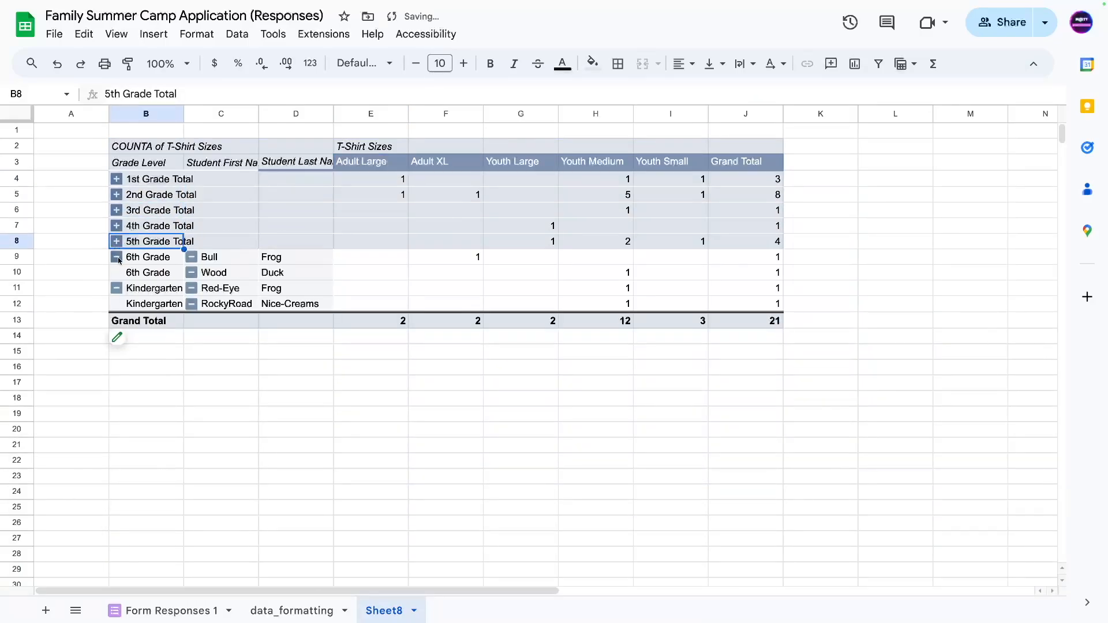
click(117, 258)
click(117, 273)
Select 1st Grade's size counts and the Grand Total column to check their sums.
click(378, 273)
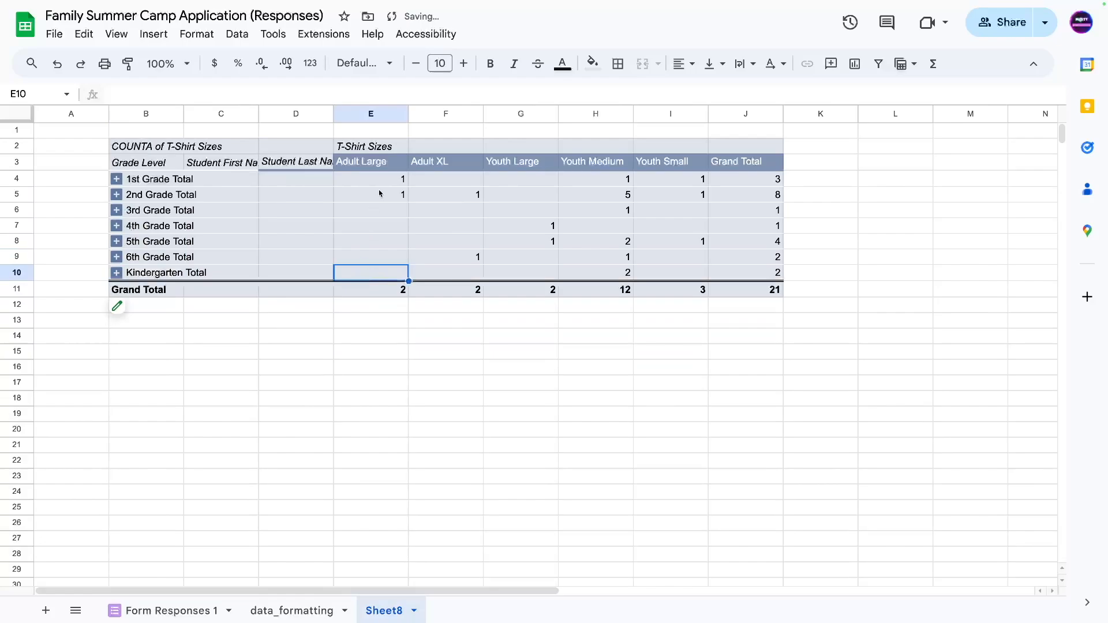
click(378, 184)
key(Left)
key(Left)
key(Left)
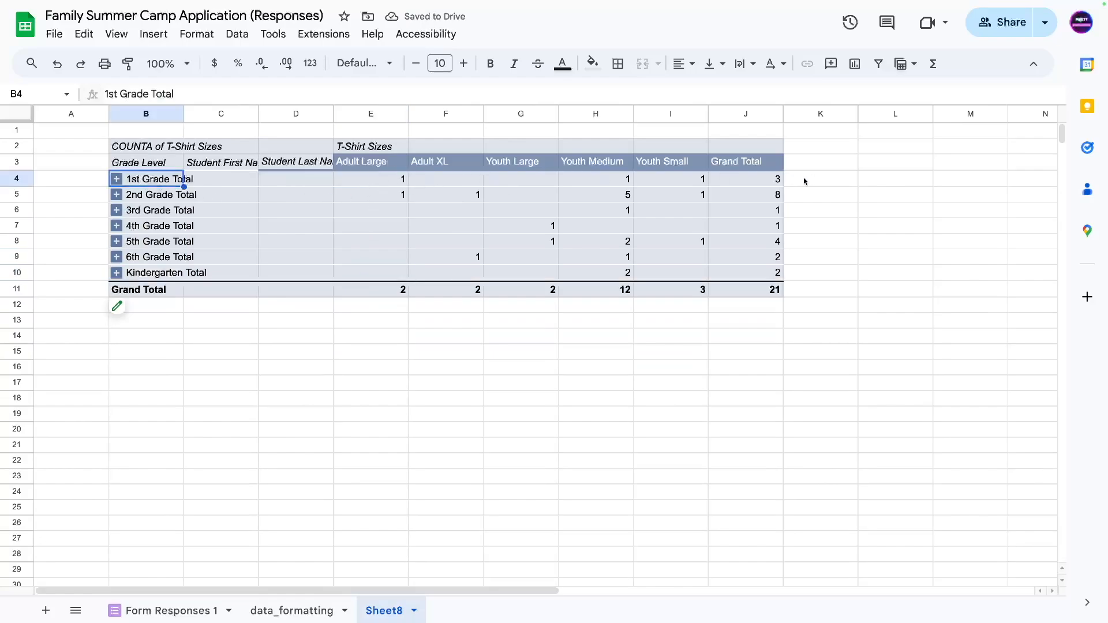
drag(656, 178, 399, 183)
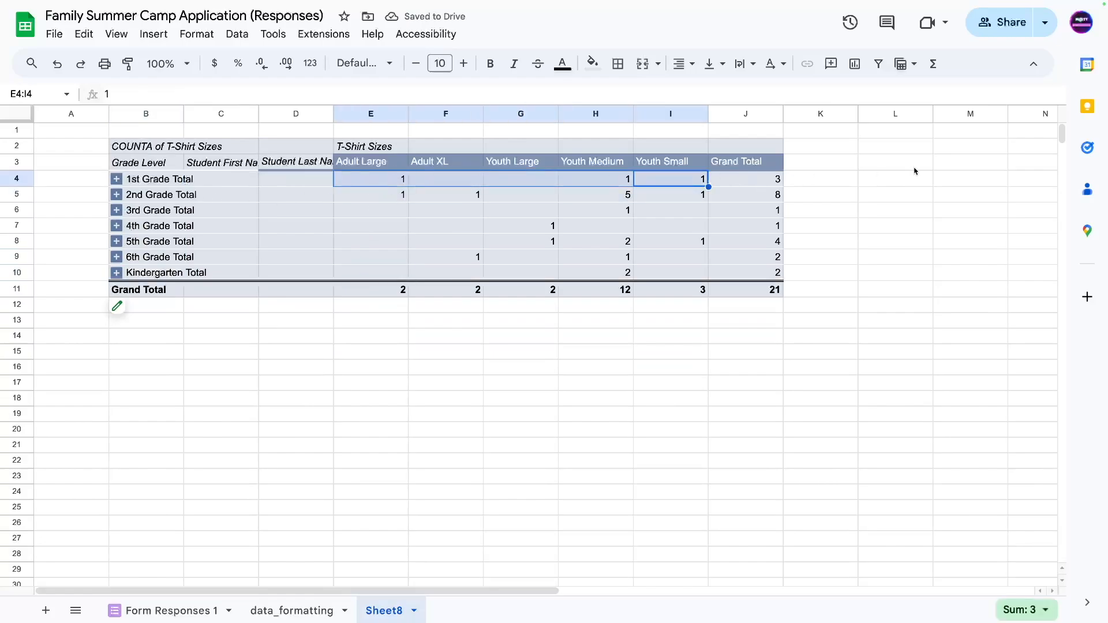
drag(742, 181, 727, 297)
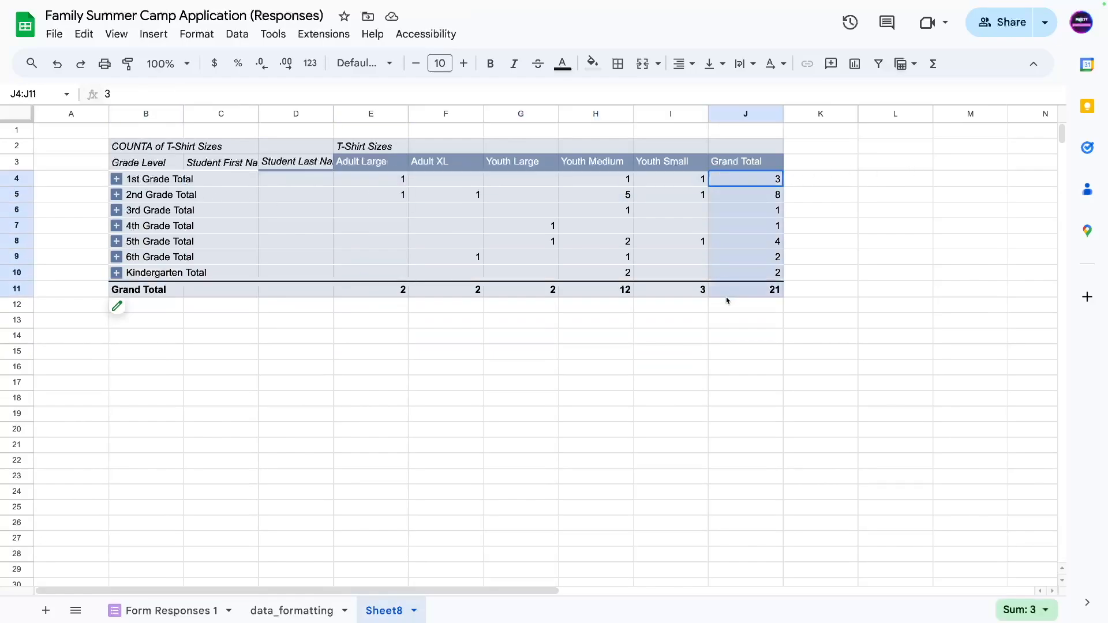
Hide the pivot table's Grand Total column of size counts.
click(716, 326)
click(745, 180)
click(128, 312)
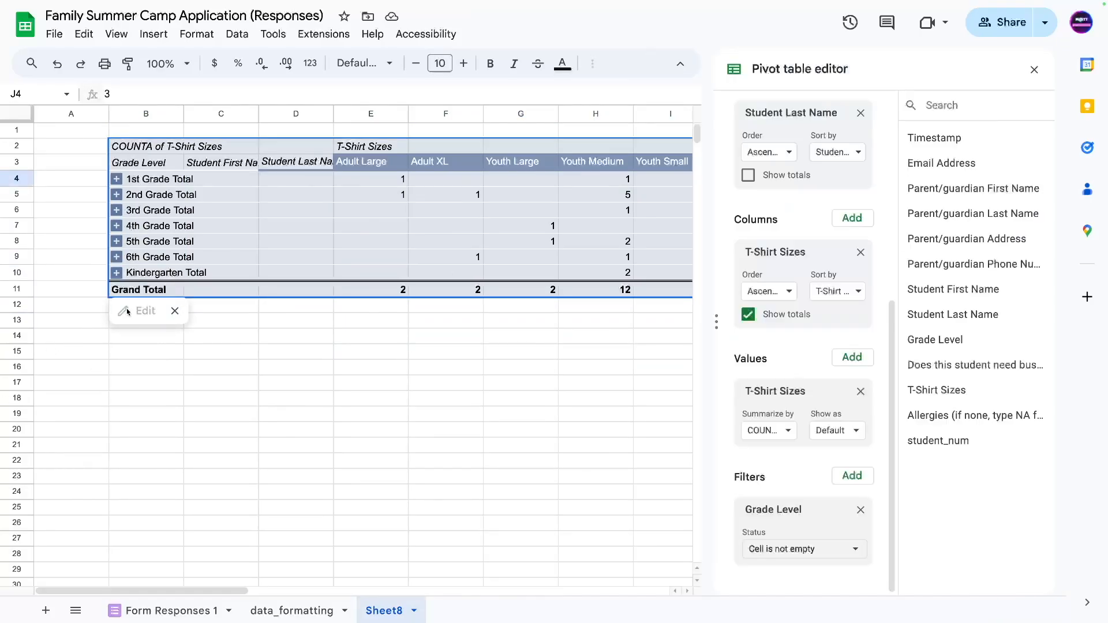
click(748, 315)
click(452, 350)
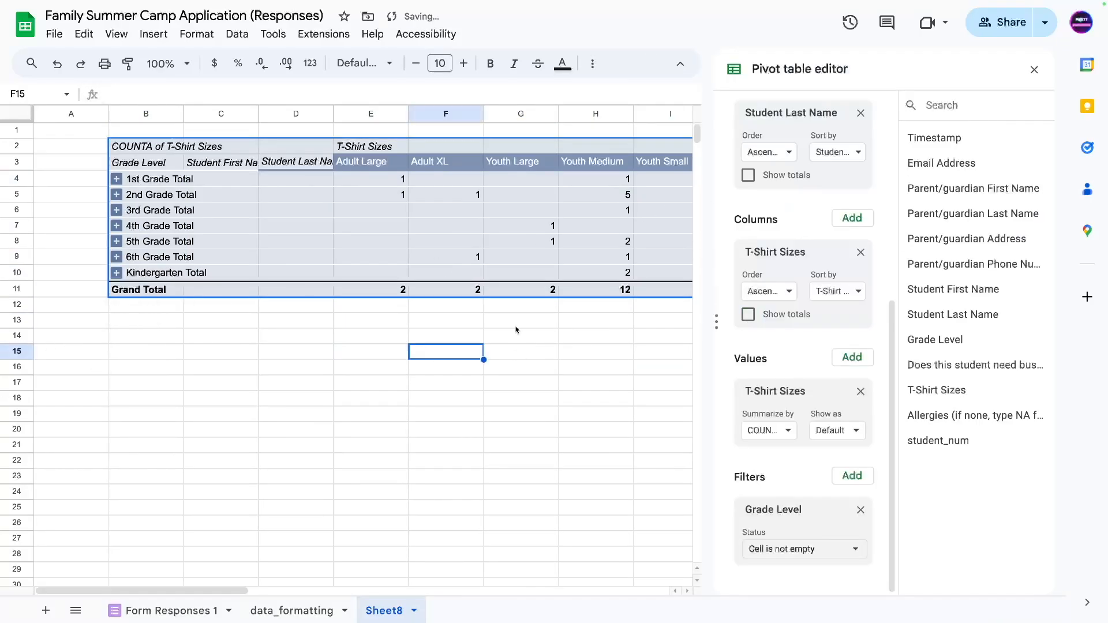
click(1034, 69)
Move the pivot table one column left so it starts at column A.
drag(679, 180, 135, 271)
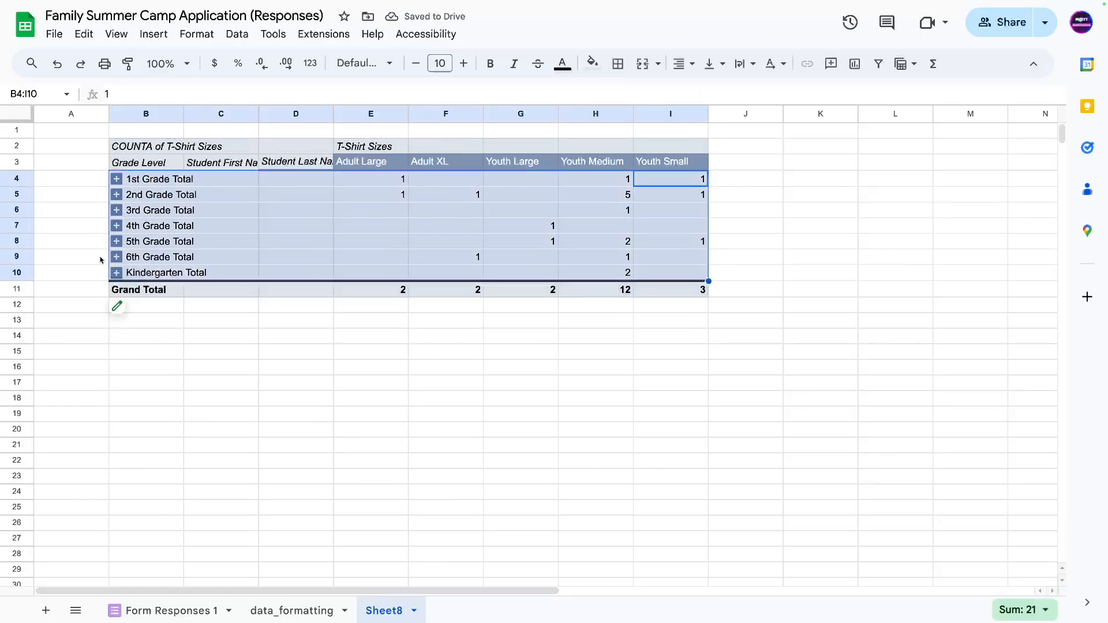
click(73, 289)
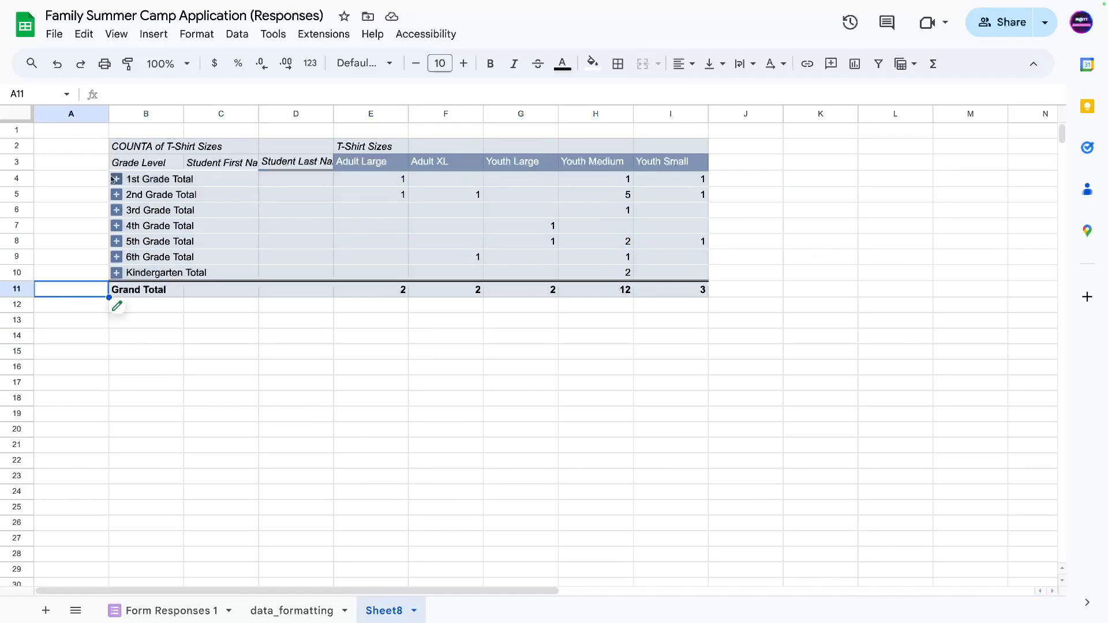
drag(130, 164, 753, 269)
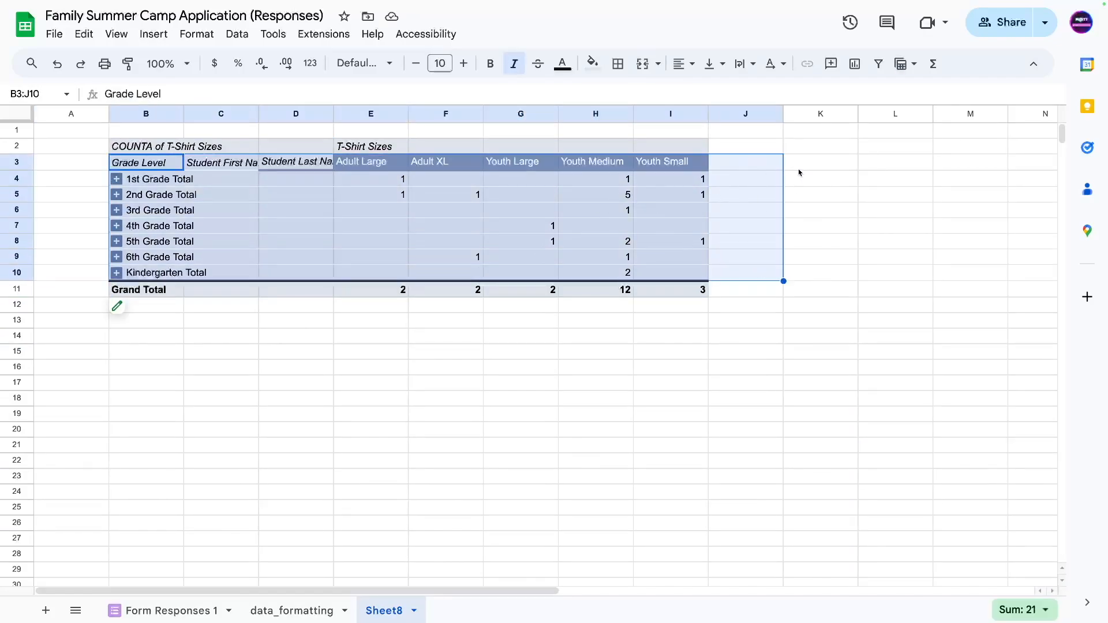
click(110, 166)
click(118, 145)
drag(119, 144, 70, 144)
Select pivot rows 3 to 10, header through grade totals, and open the Insert menu.
click(70, 202)
drag(11, 179, 7, 272)
drag(11, 162, 11, 271)
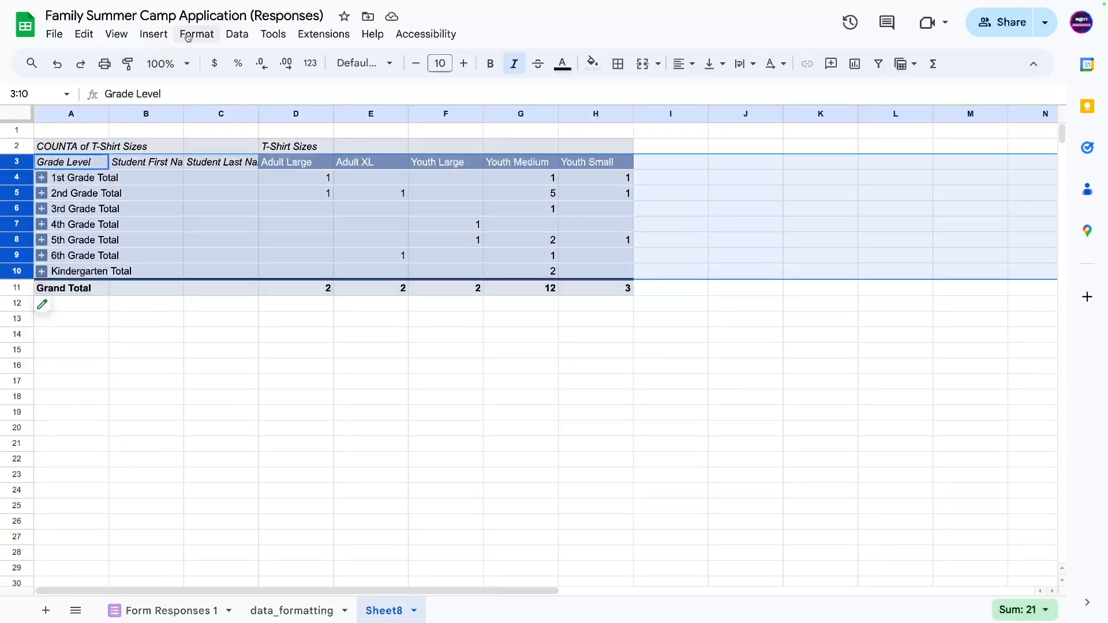
click(154, 33)
Insert a chart from the pivot data, make it Stacked column, and resize and reposition it.
click(158, 166)
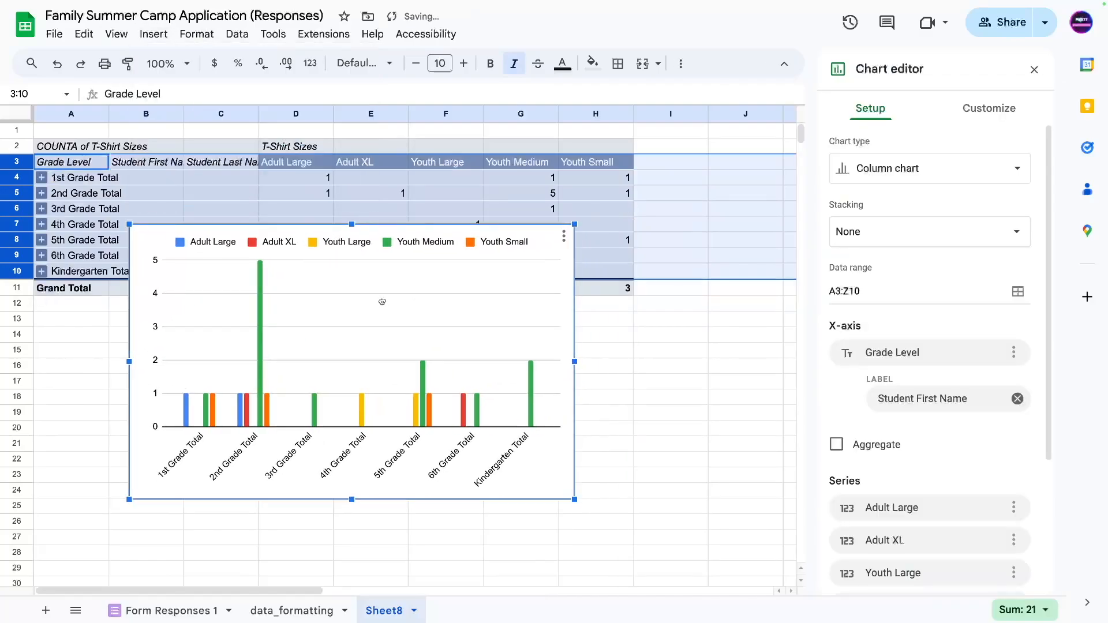
drag(574, 360, 735, 361)
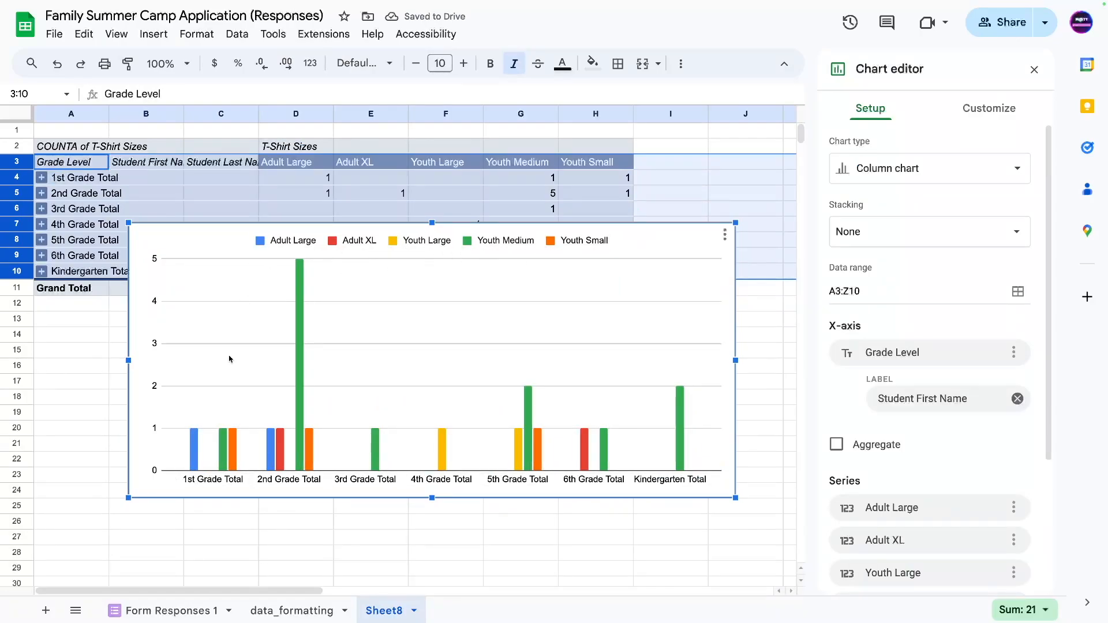
click(910, 174)
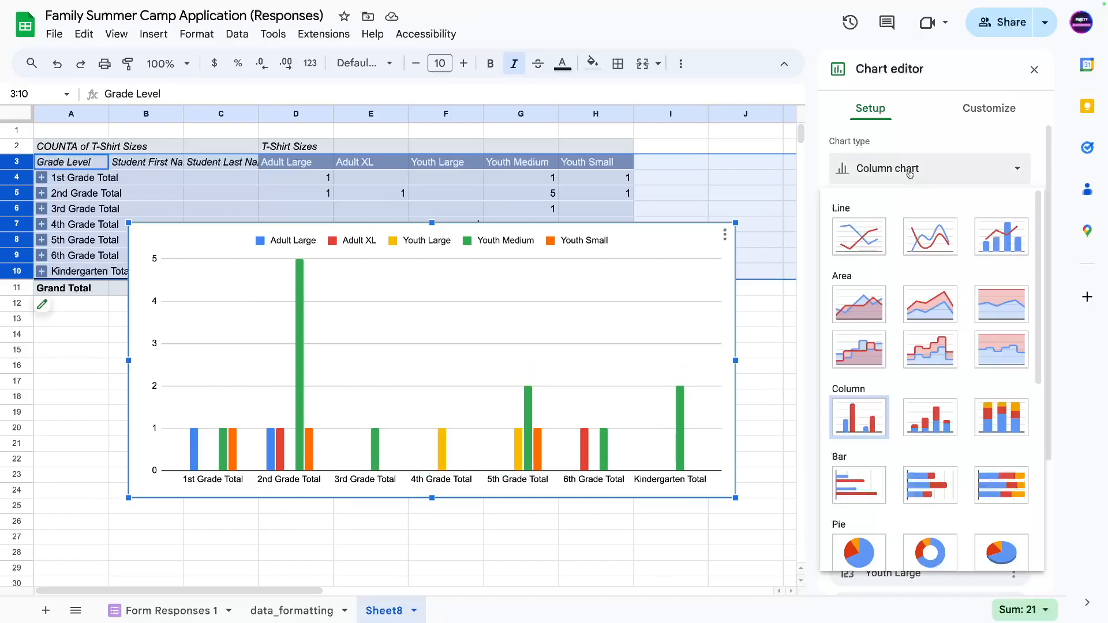
click(931, 416)
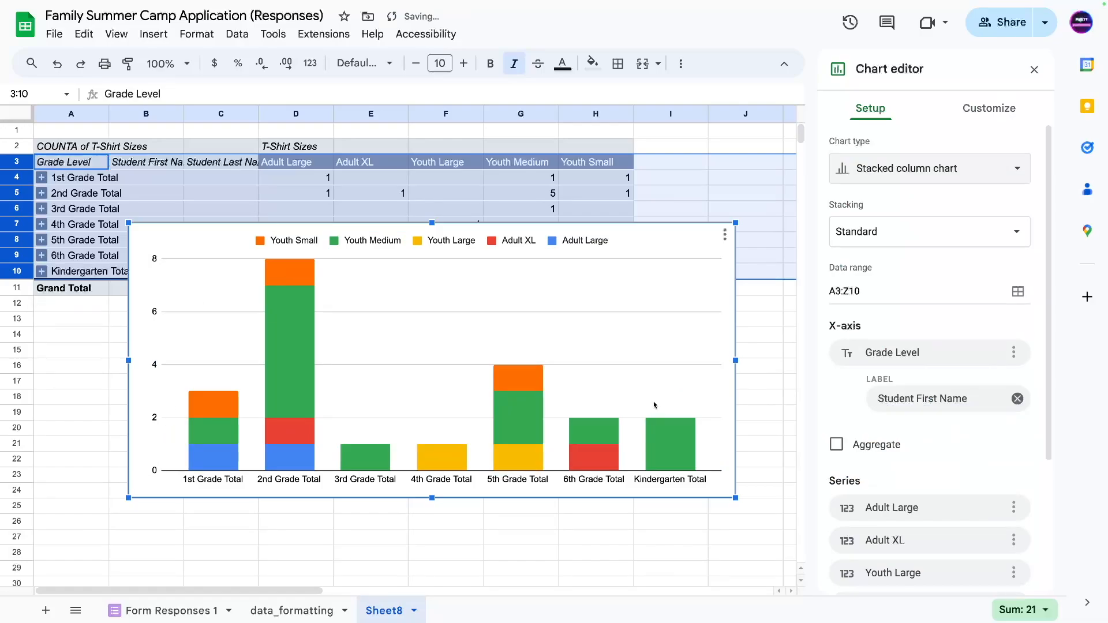
drag(736, 360, 408, 361)
drag(209, 324, 342, 325)
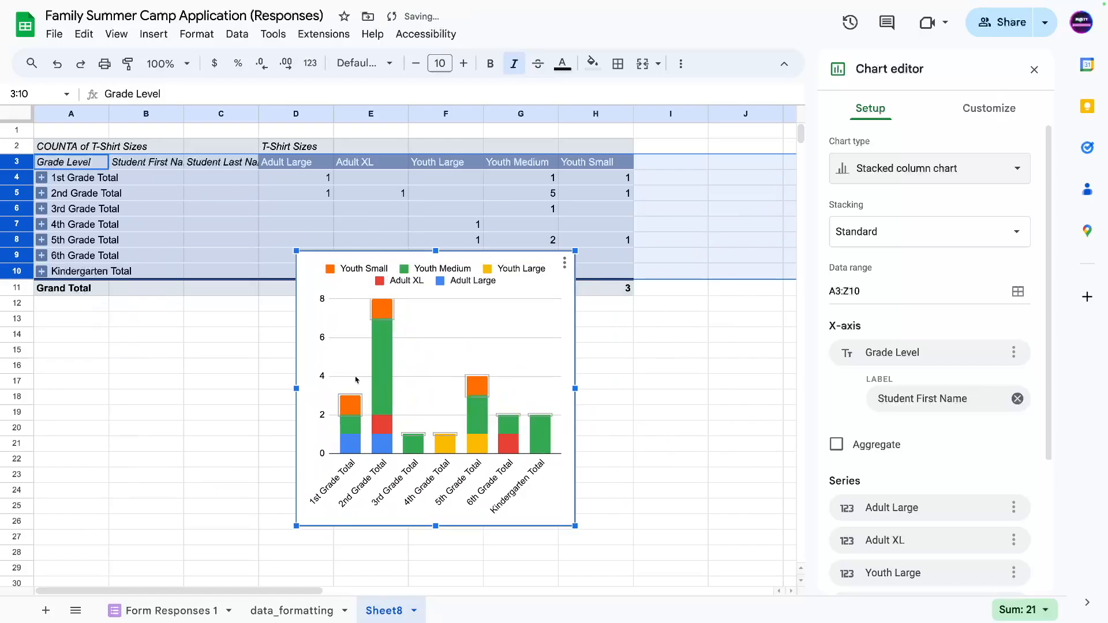
Turn on Series data labels in the chart's Customize settings and close the editor.
click(369, 278)
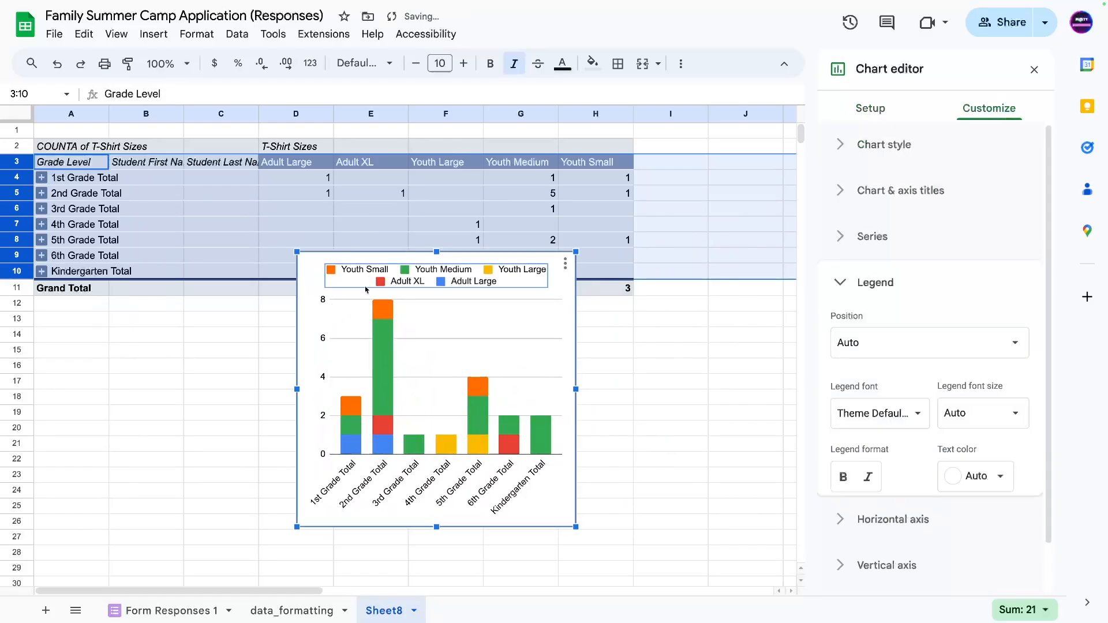
click(413, 314)
scroll(947, 473, down, 4)
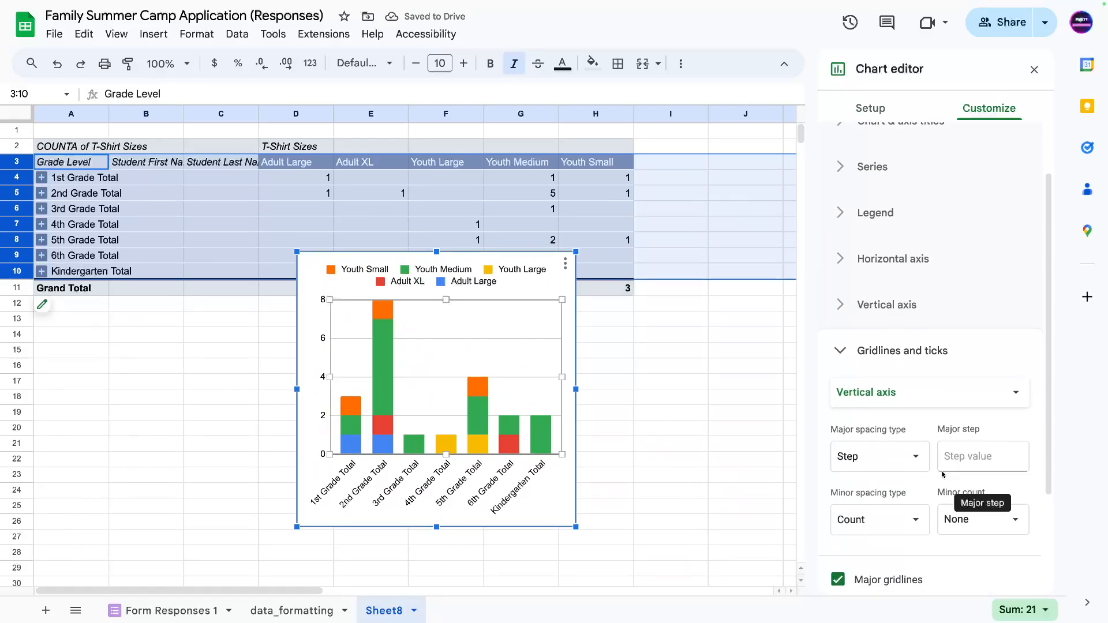
scroll(831, 531, down, 1)
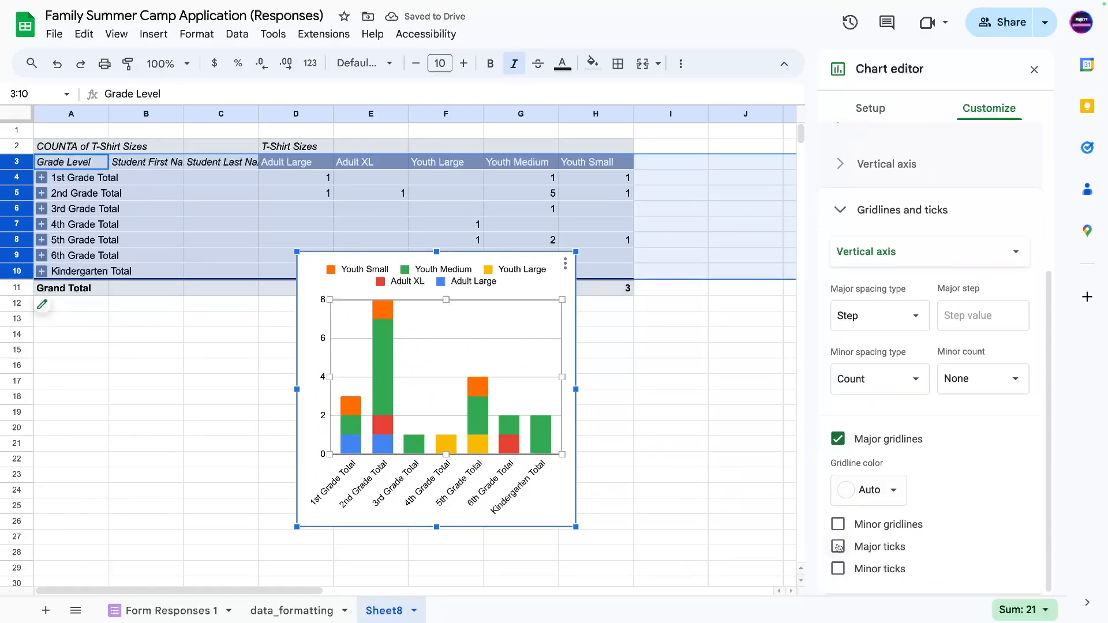
click(834, 163)
click(840, 191)
click(839, 218)
click(843, 183)
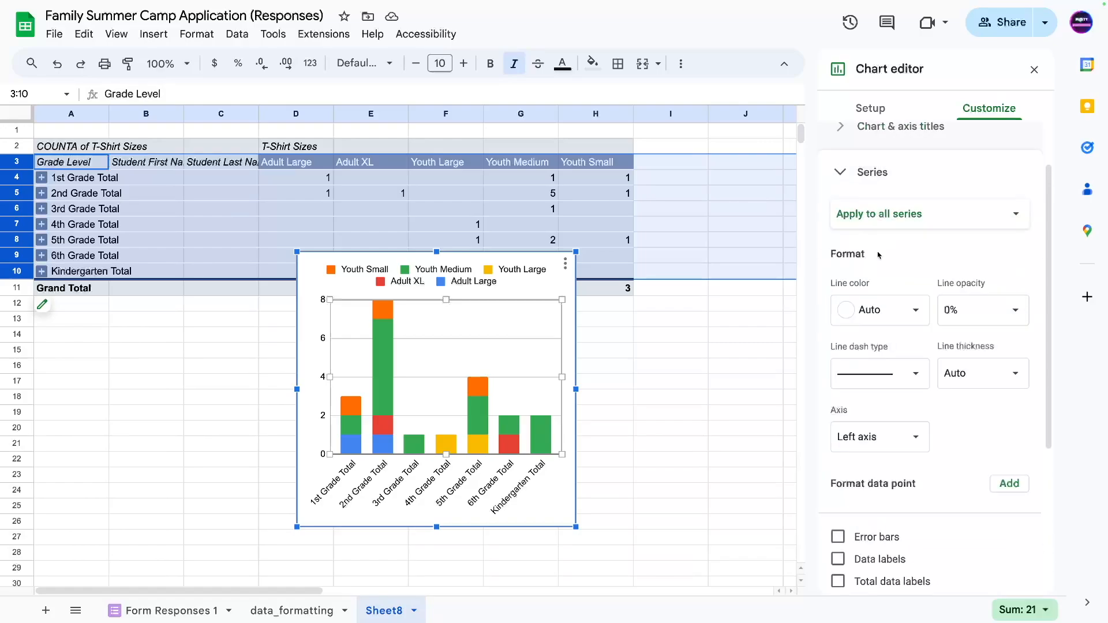
click(840, 531)
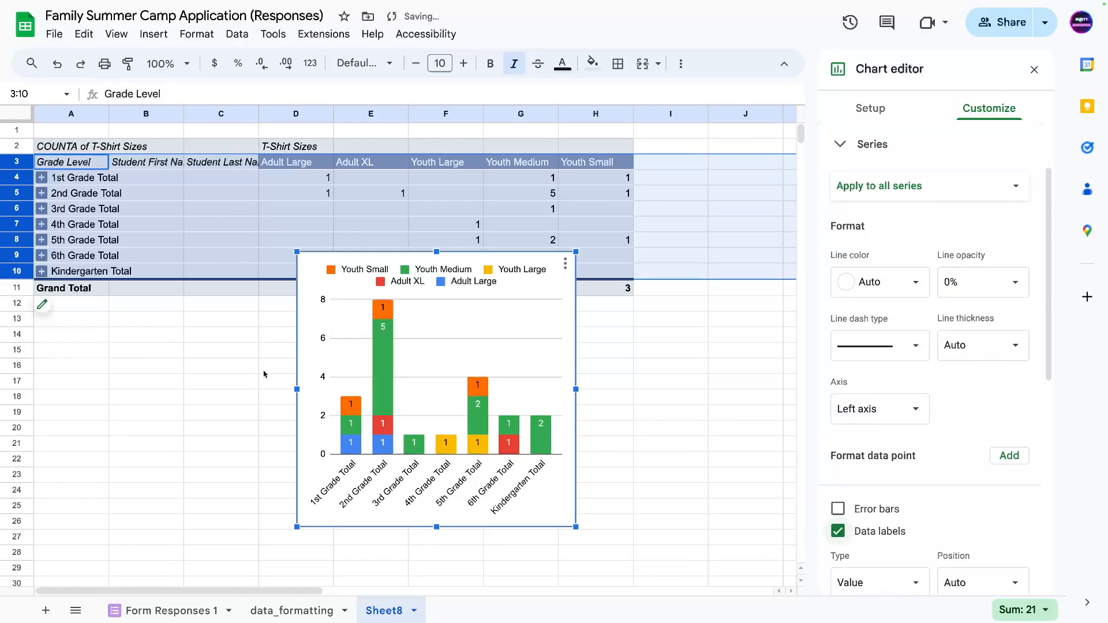
click(154, 369)
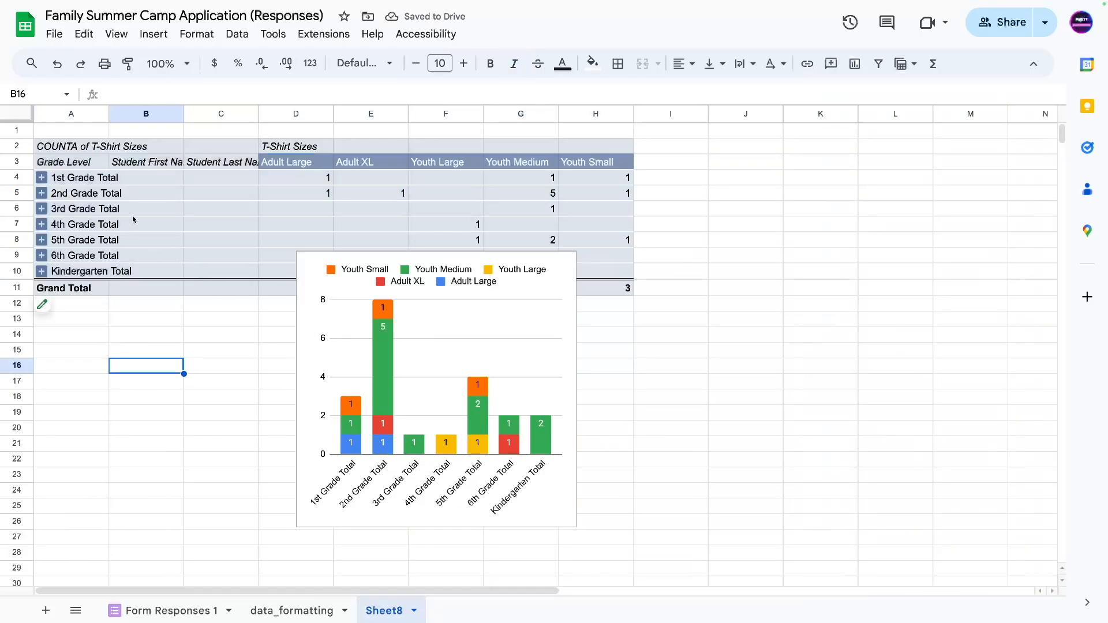
Select the pivot's size headers and counts D3:H10 to review them.
click(287, 198)
drag(290, 164, 604, 271)
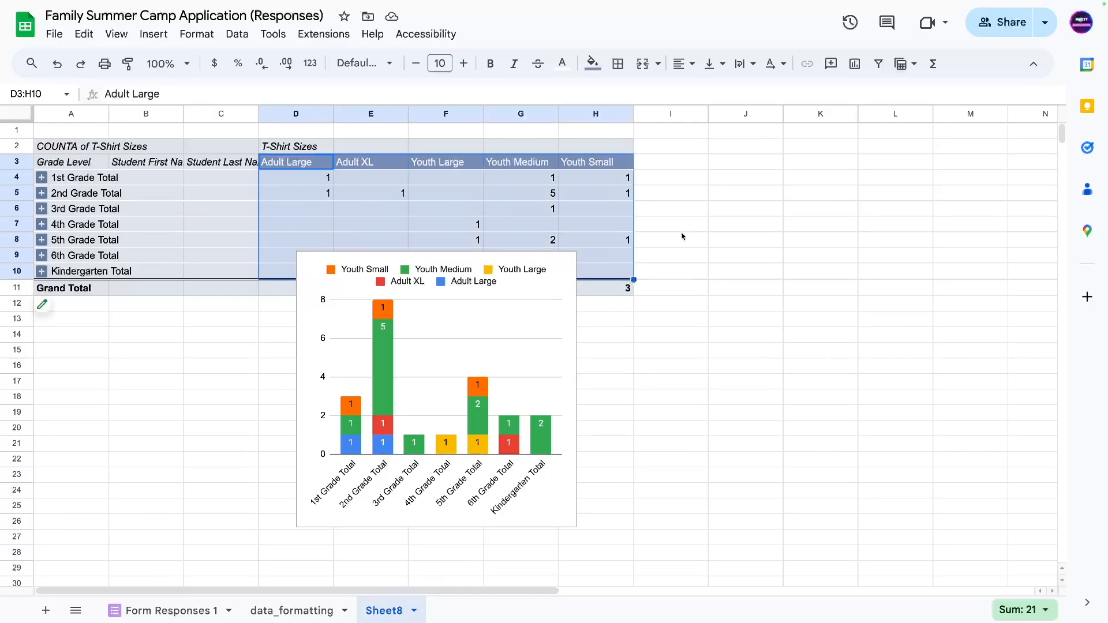
click(682, 230)
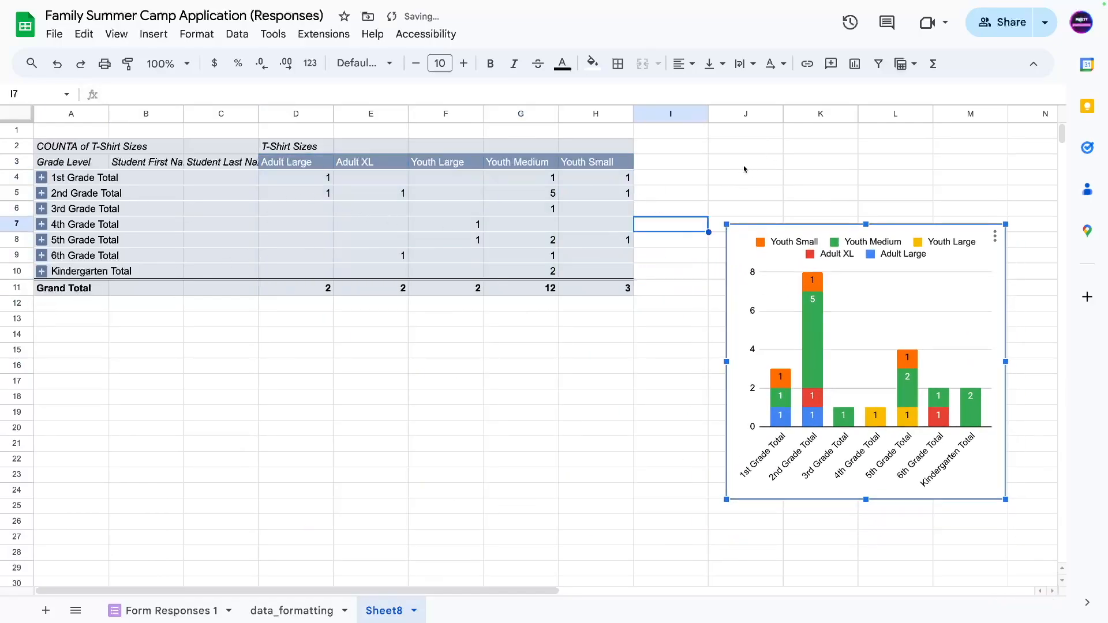
click(744, 148)
drag(579, 166, 439, 165)
drag(370, 164, 287, 166)
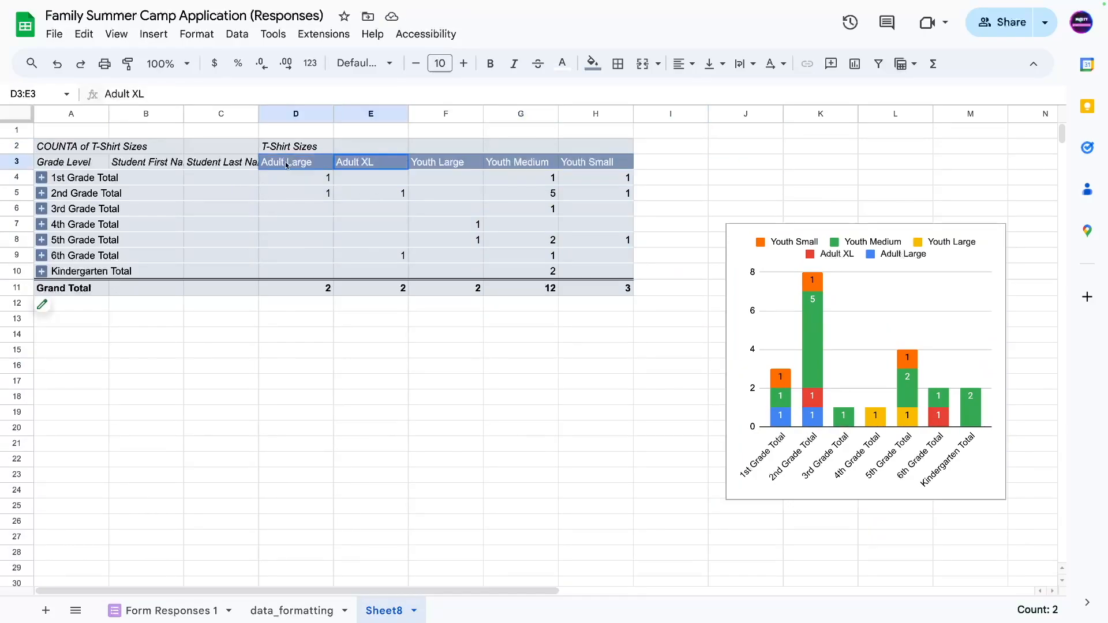
click(293, 193)
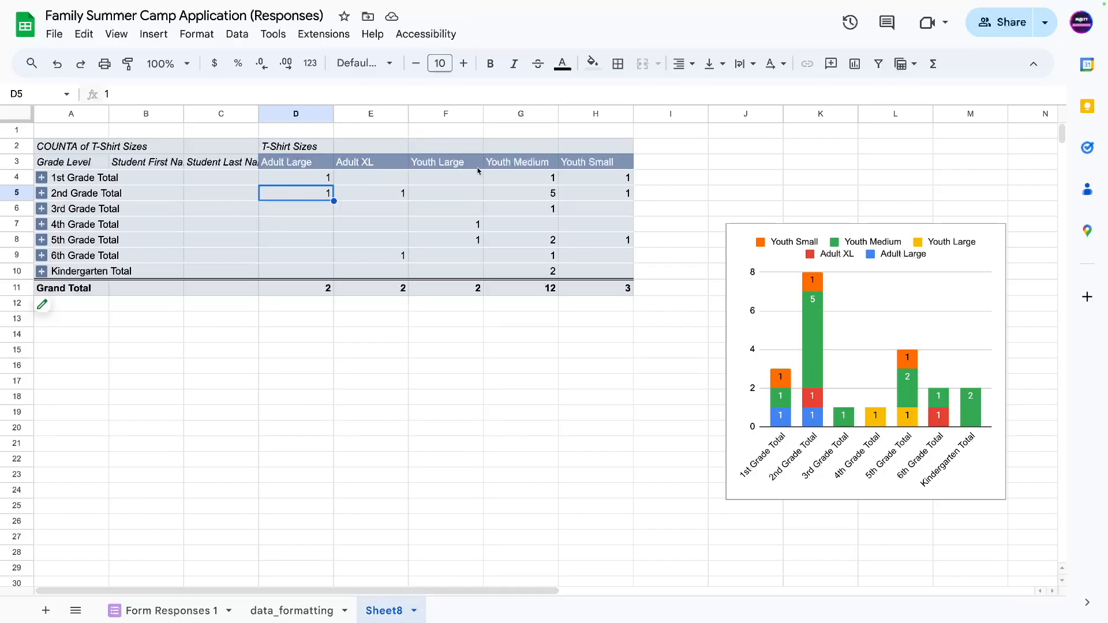
drag(611, 164, 306, 274)
click(287, 213)
Select Grade Level, then the Adult Large, Adult XL, Youth Large, Youth Medium, Youth Small headers.
click(69, 162)
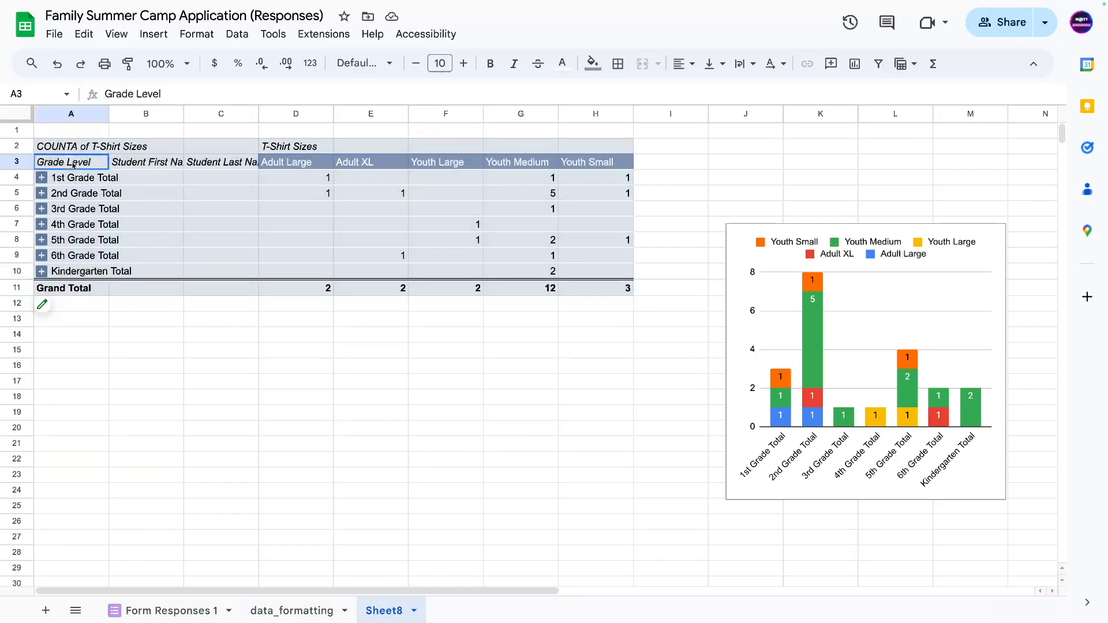
click(290, 170)
click(286, 167)
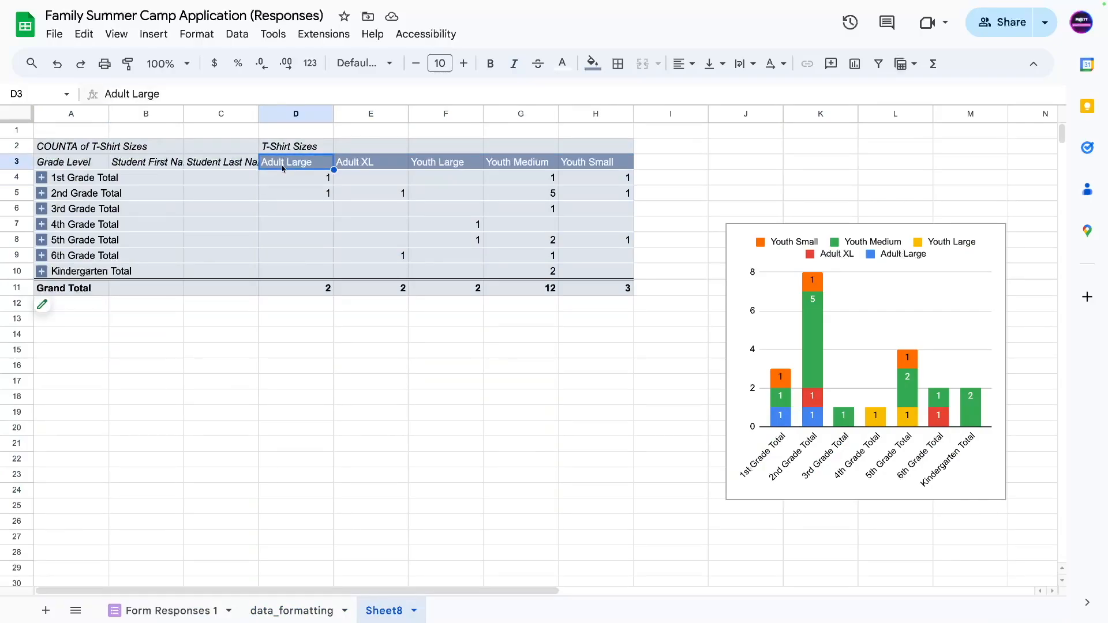
click(368, 166)
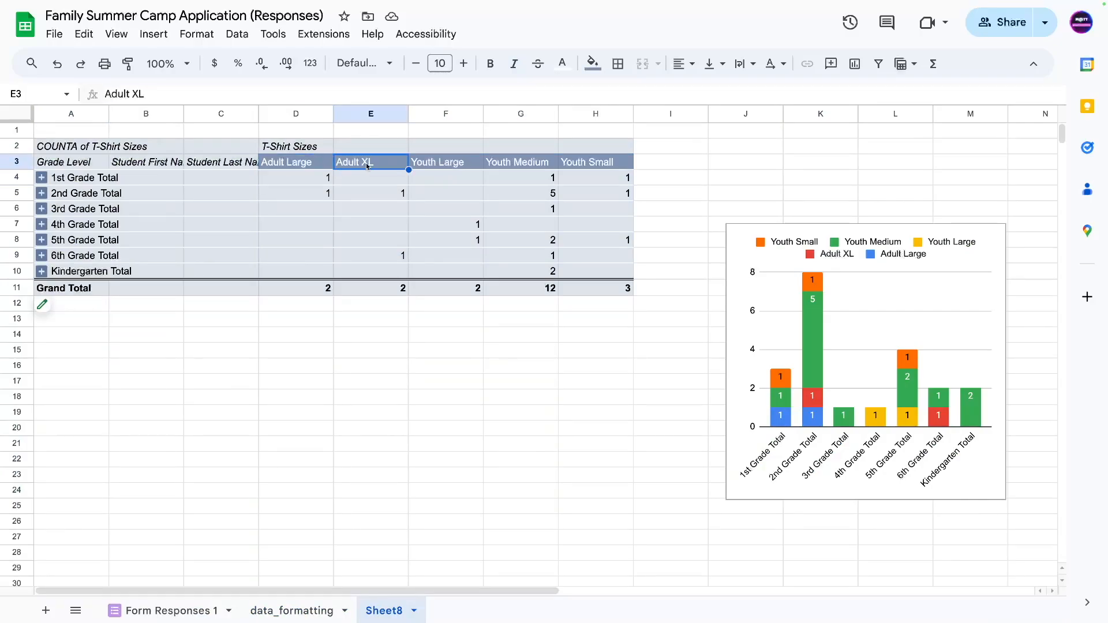
click(428, 167)
click(524, 166)
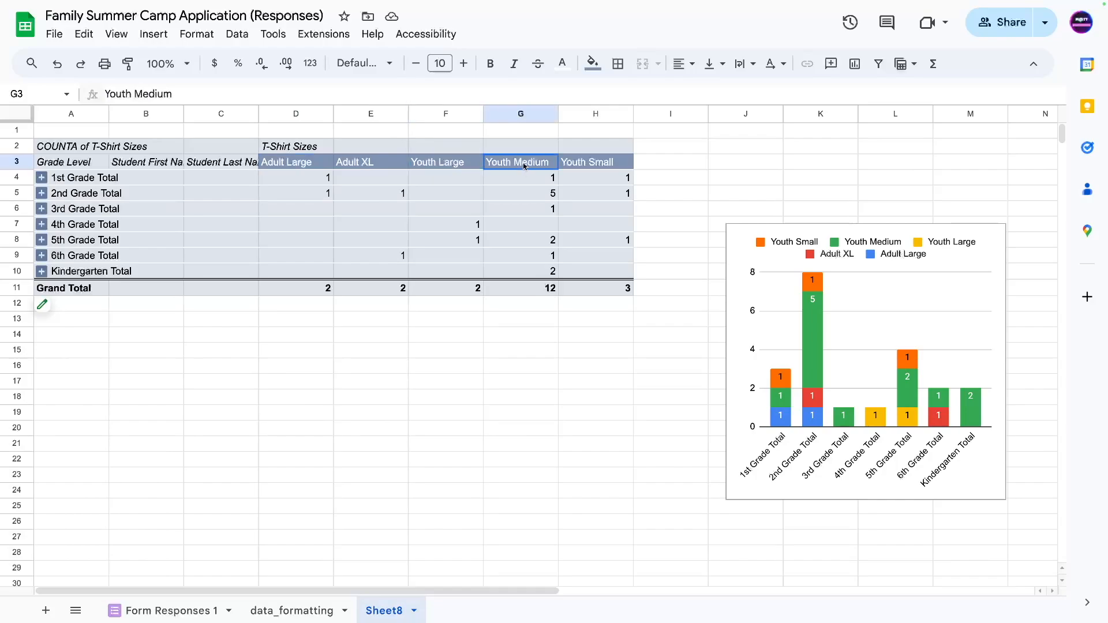
click(587, 164)
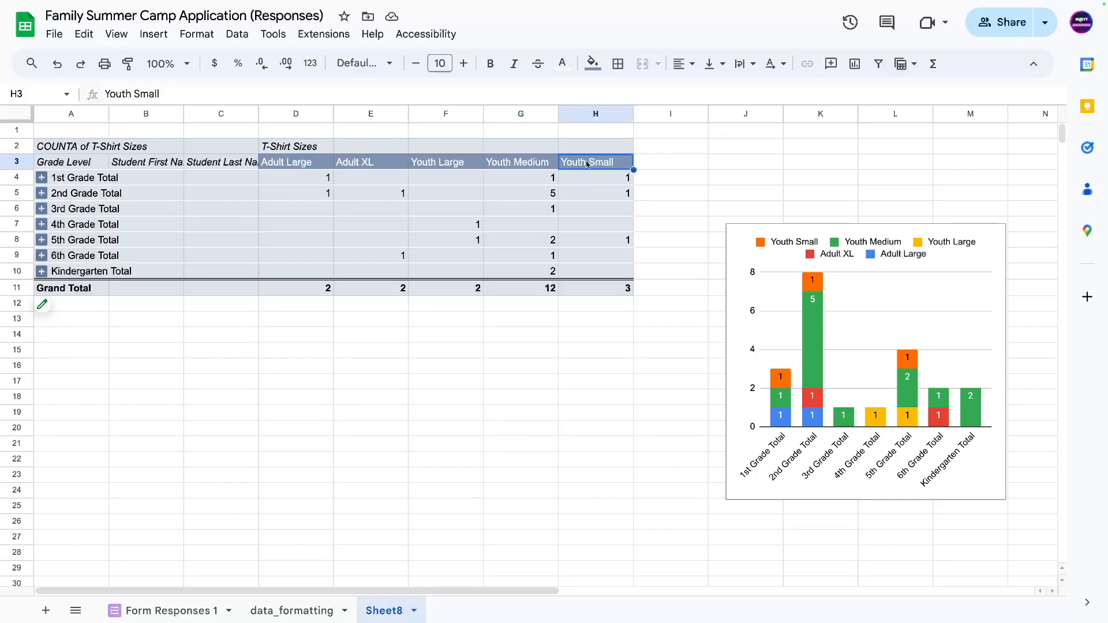
Rename Sheet8 to tshirts.
double_click(392, 618)
text(tshirts)
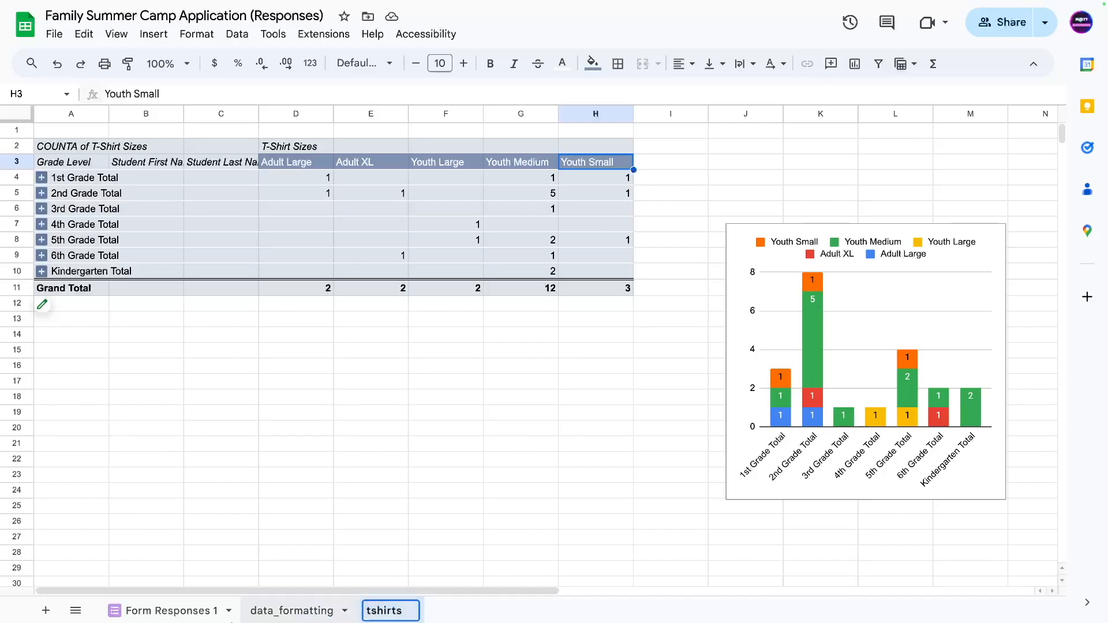
click(324, 459)
Select the Grand Total row and the Adult Large, Youth Medium and Youth Small count columns.
drag(63, 288, 571, 289)
click(277, 382)
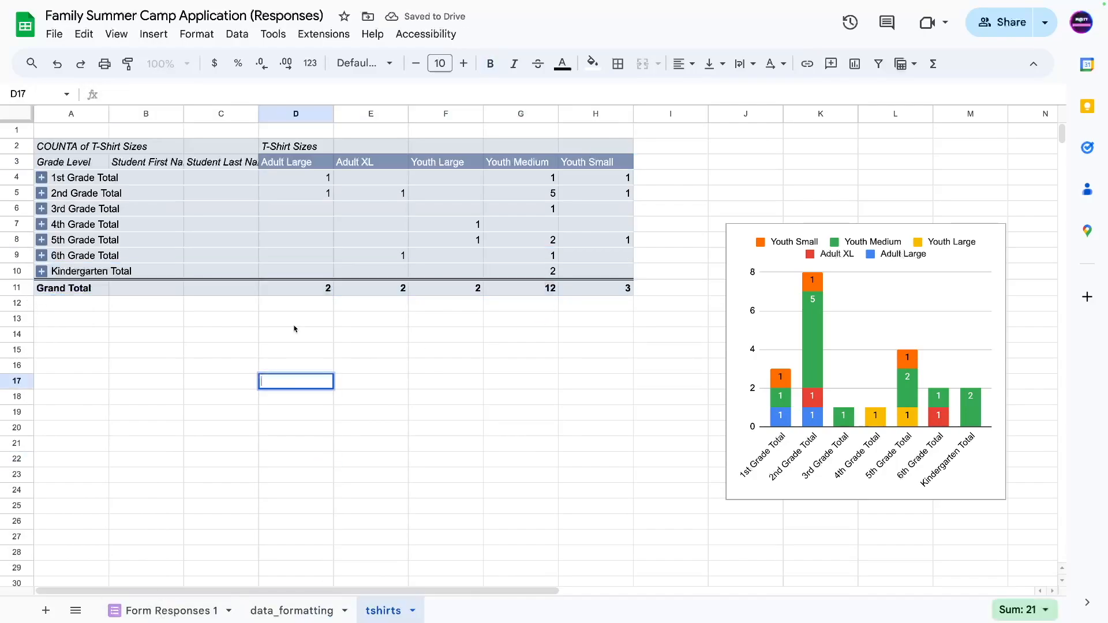
drag(303, 289, 376, 293)
drag(534, 167, 509, 290)
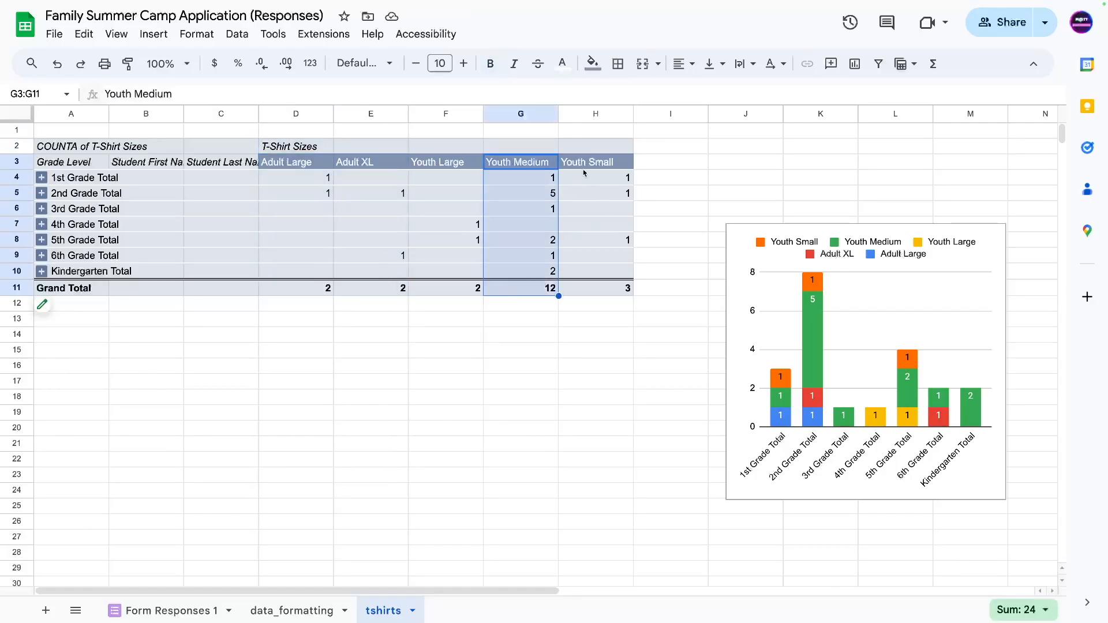
drag(591, 164, 594, 288)
drag(371, 459, 370, 474)
Move the stacked column chart up beside the pivot table.
click(882, 295)
drag(882, 295, 816, 217)
click(519, 428)
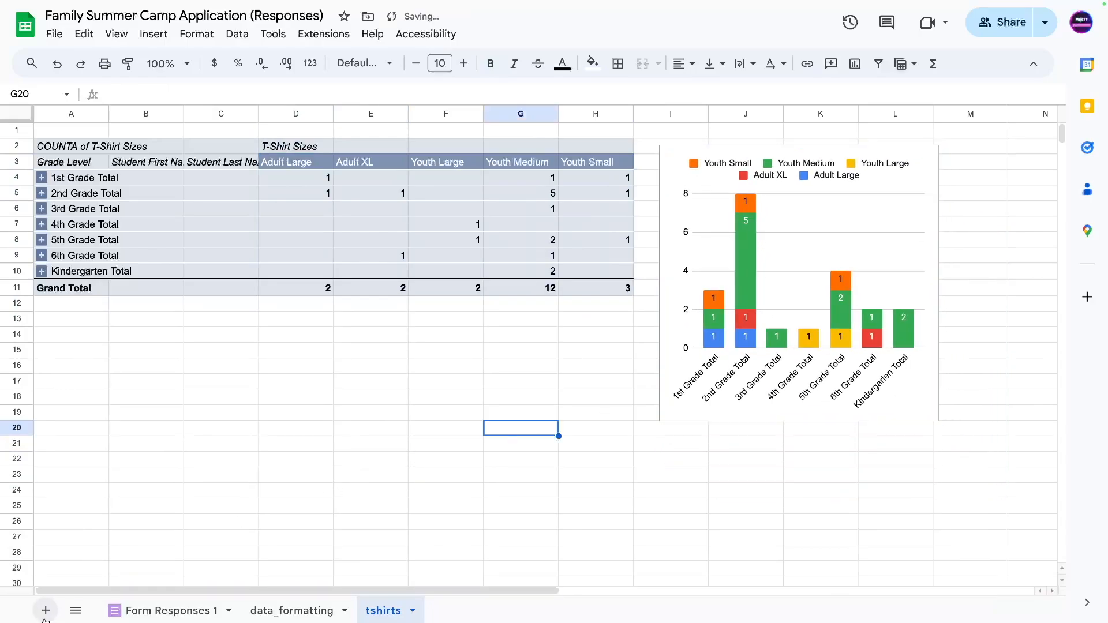
Add a new blank sheet named grades.
key(shift+F11)
double_click(446, 611)
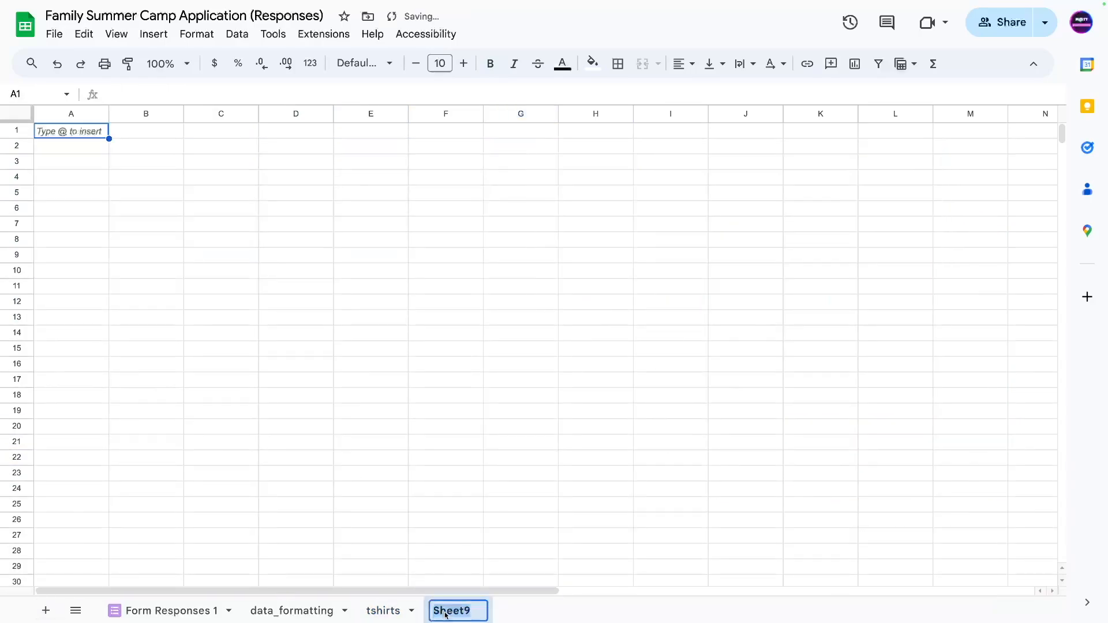
text(grades)
key(Return)
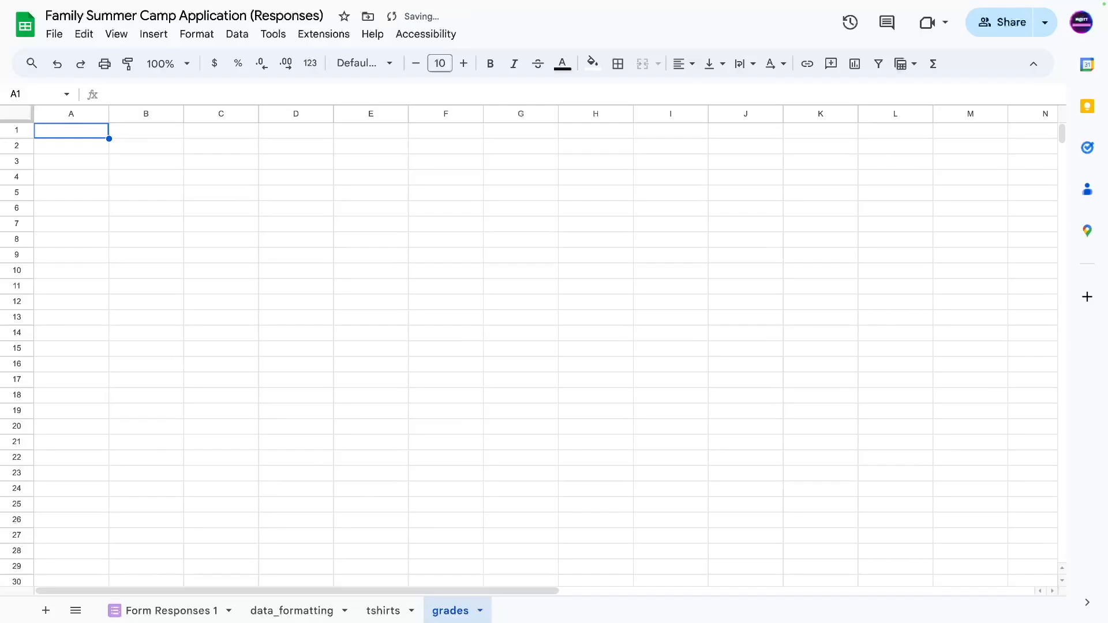
click(123, 149)
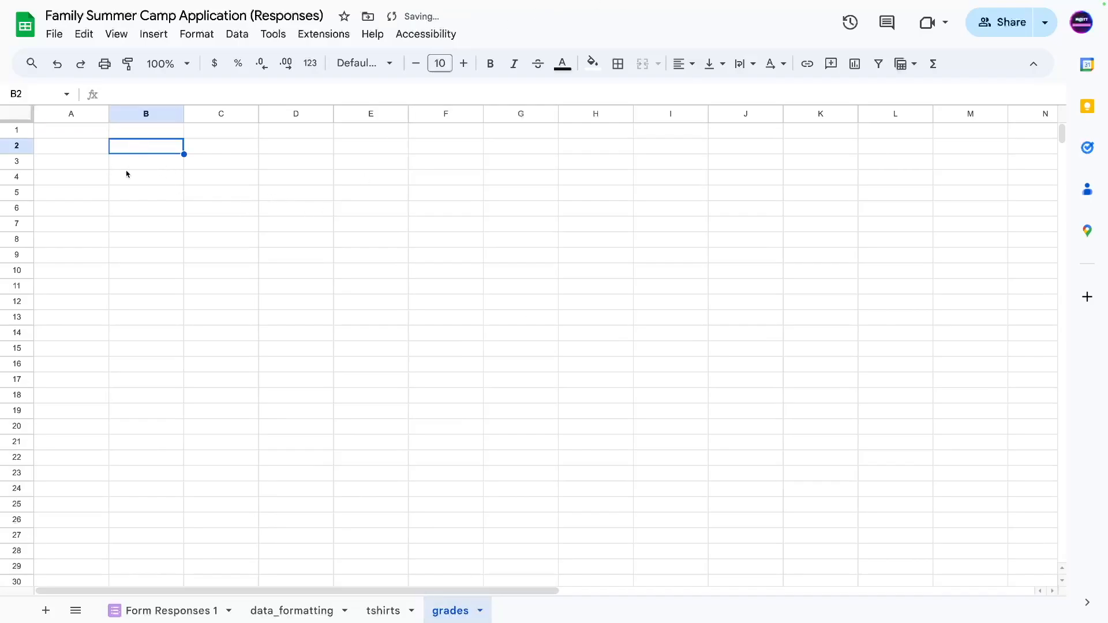
Review the Grade Level and F–H columns in data_formatting, then return to grades.
click(278, 610)
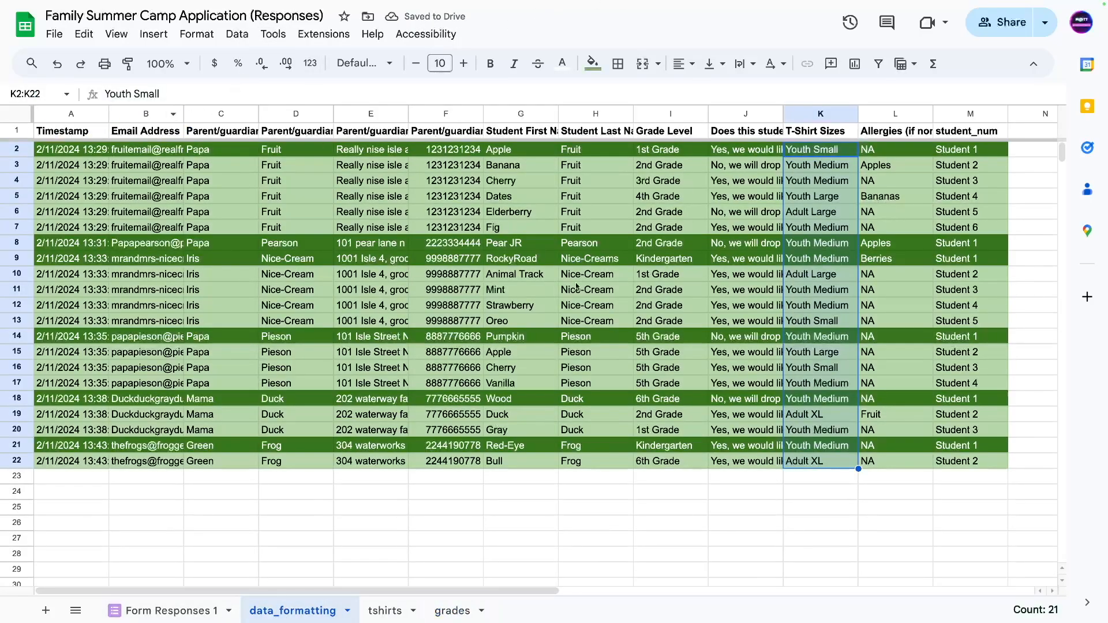
click(534, 291)
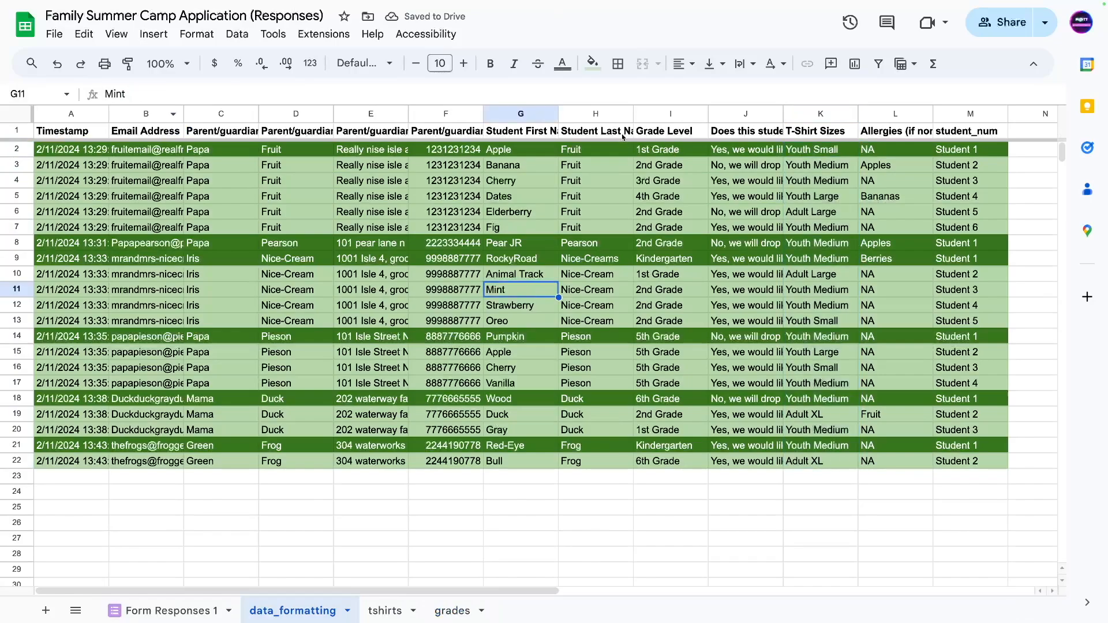
click(663, 114)
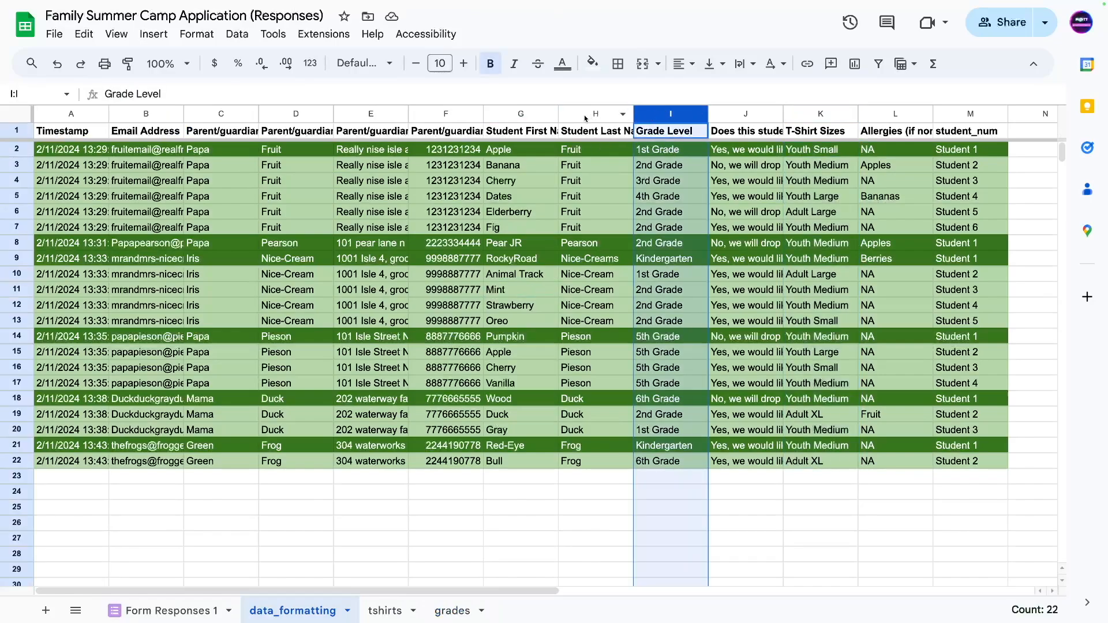
drag(588, 119, 445, 116)
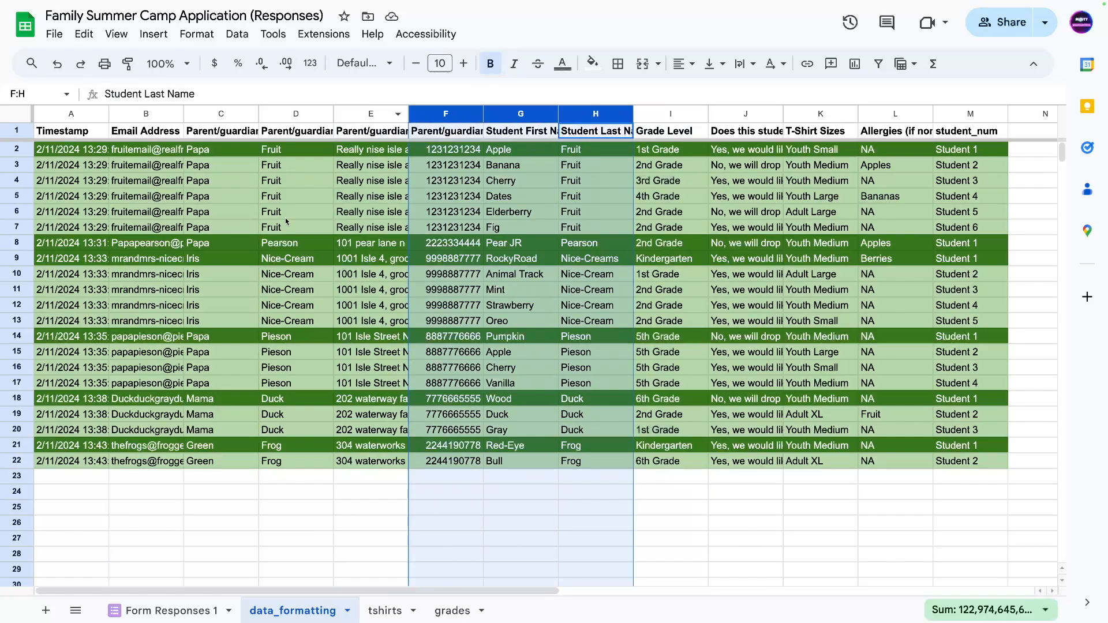
click(296, 212)
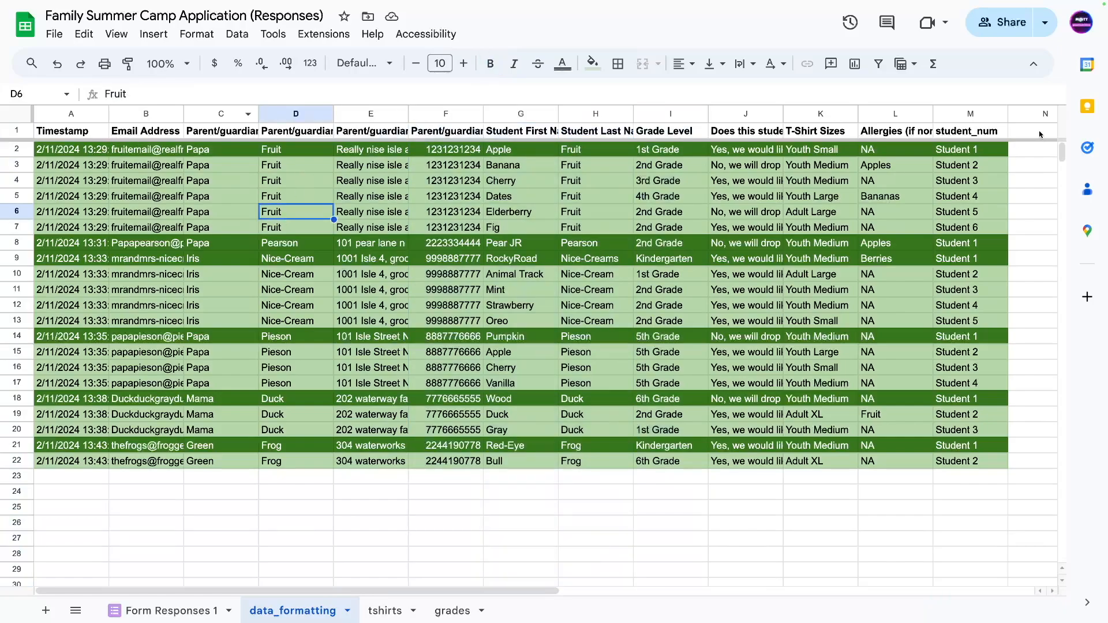
click(436, 614)
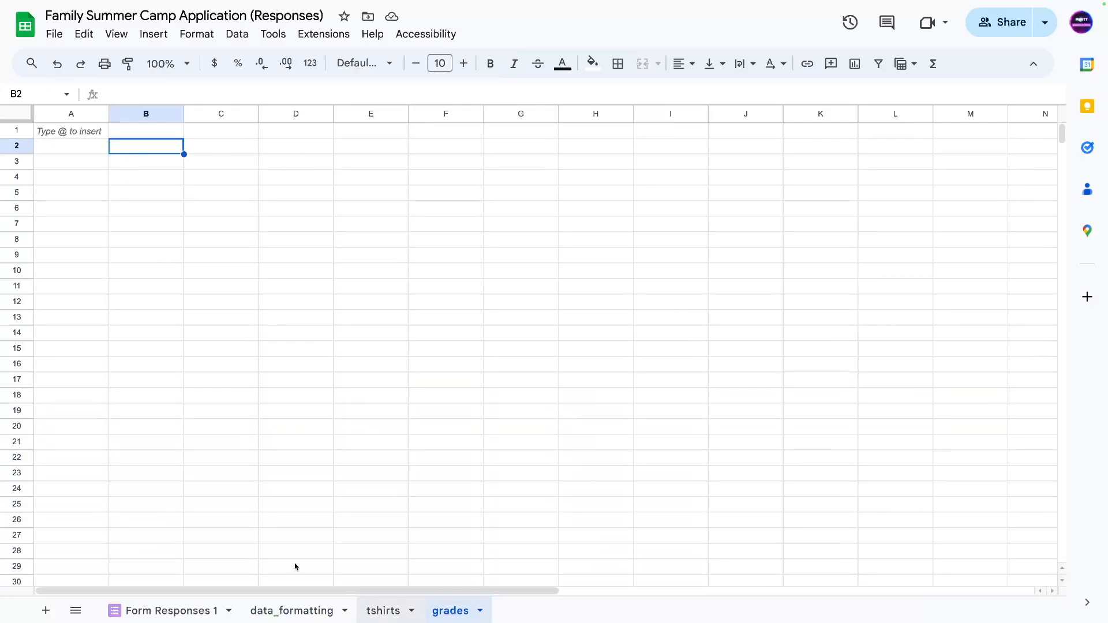
Create a pivot table from data_formatting!A1:M22 on a new sheet.
click(155, 34)
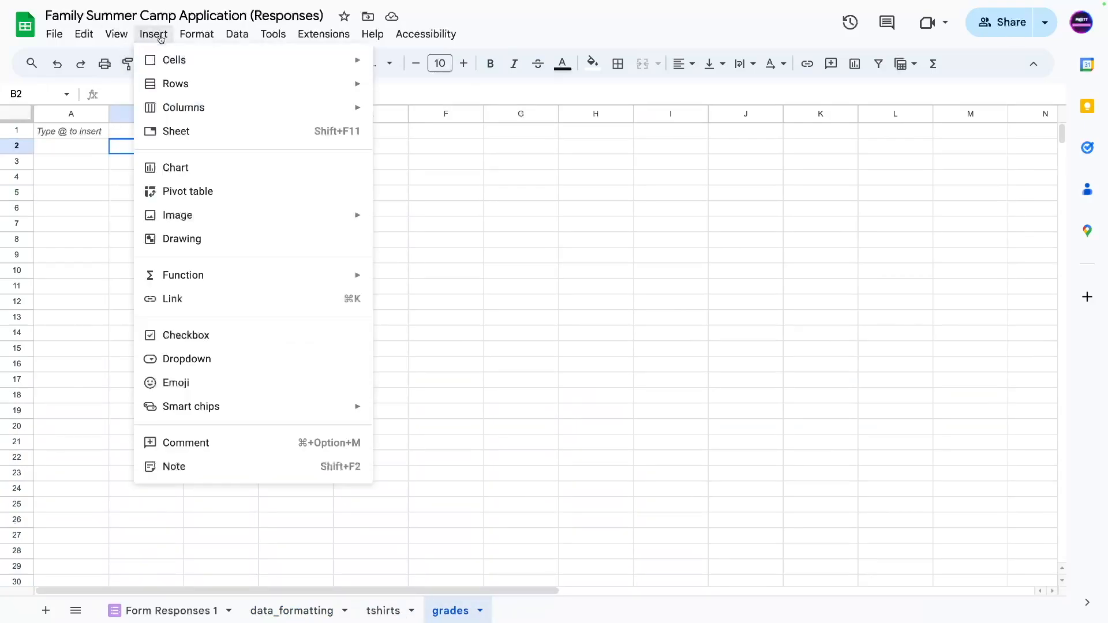
click(201, 196)
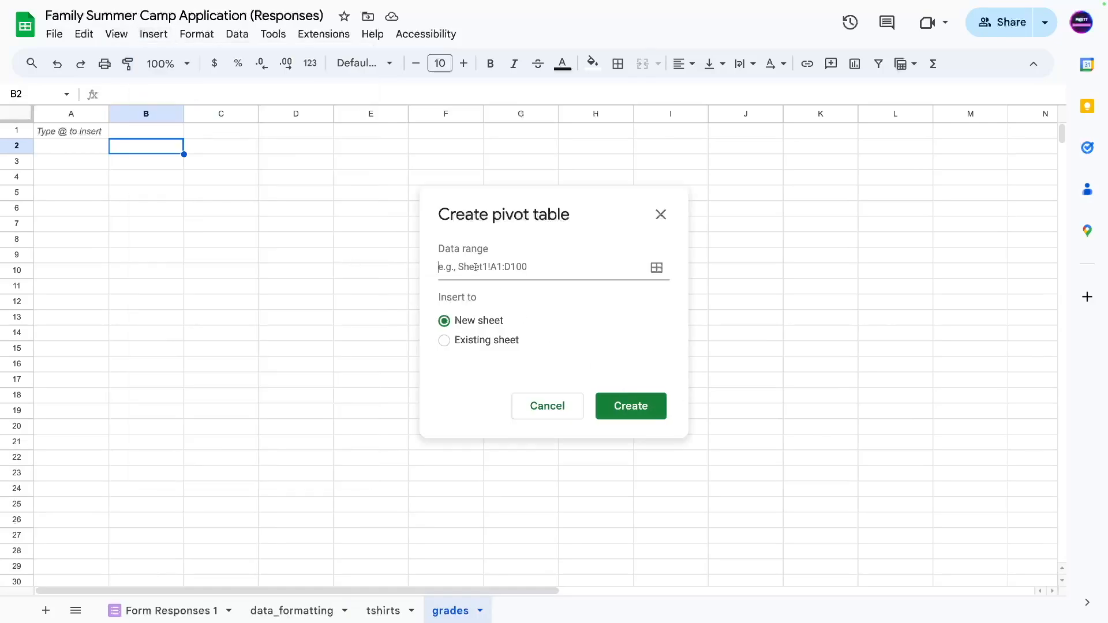
click(657, 267)
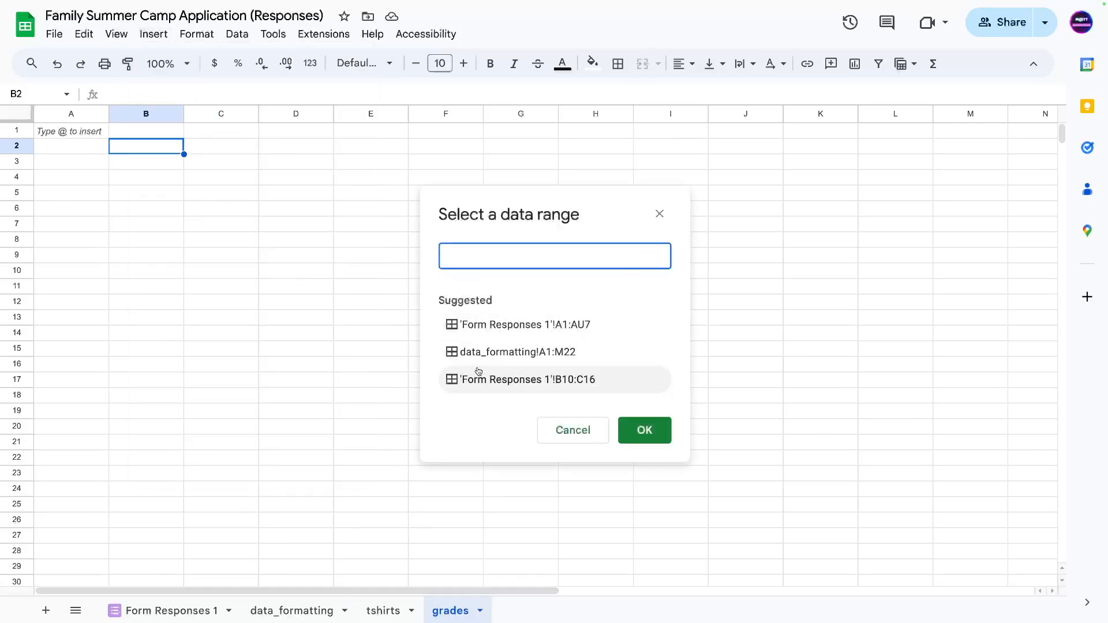
click(492, 354)
click(644, 437)
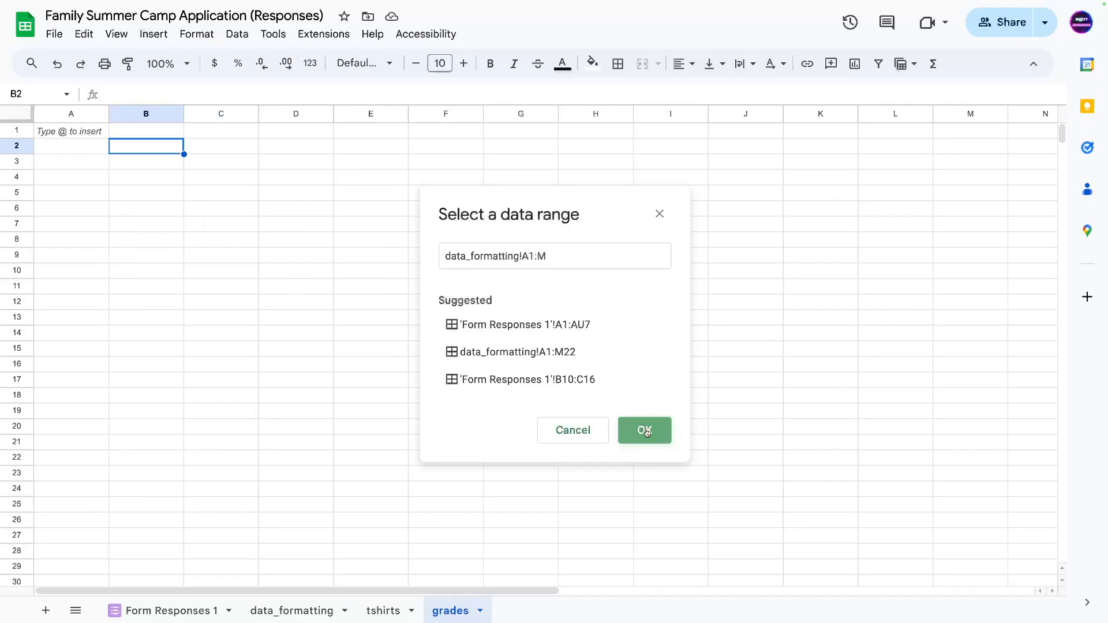
click(618, 415)
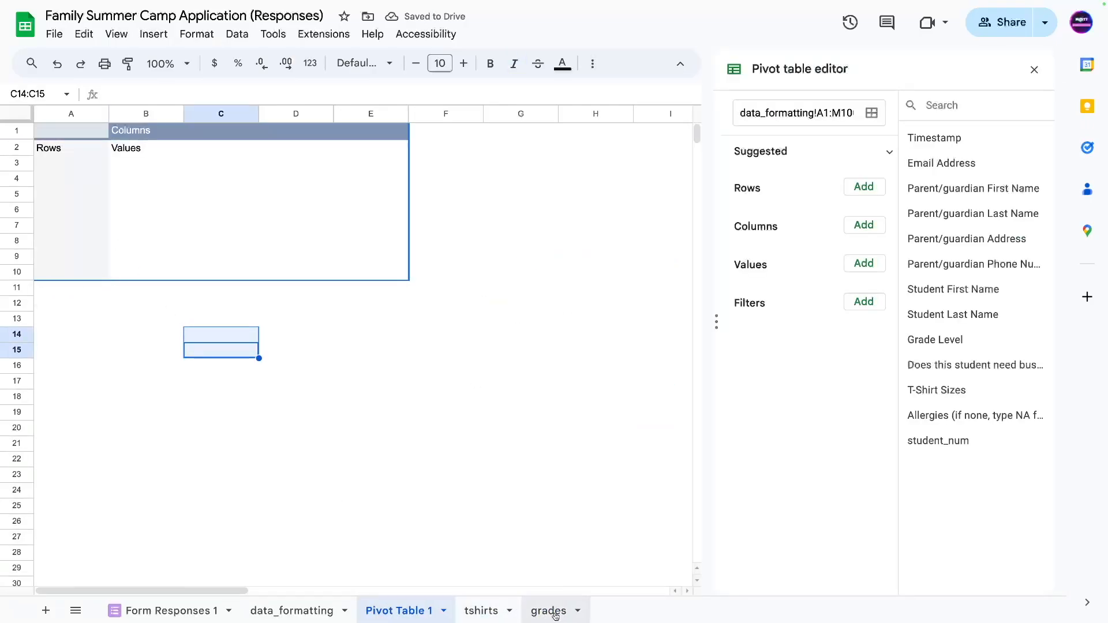
Rename the Pivot Table 1 sheet to grades_pivot.
double_click(381, 614)
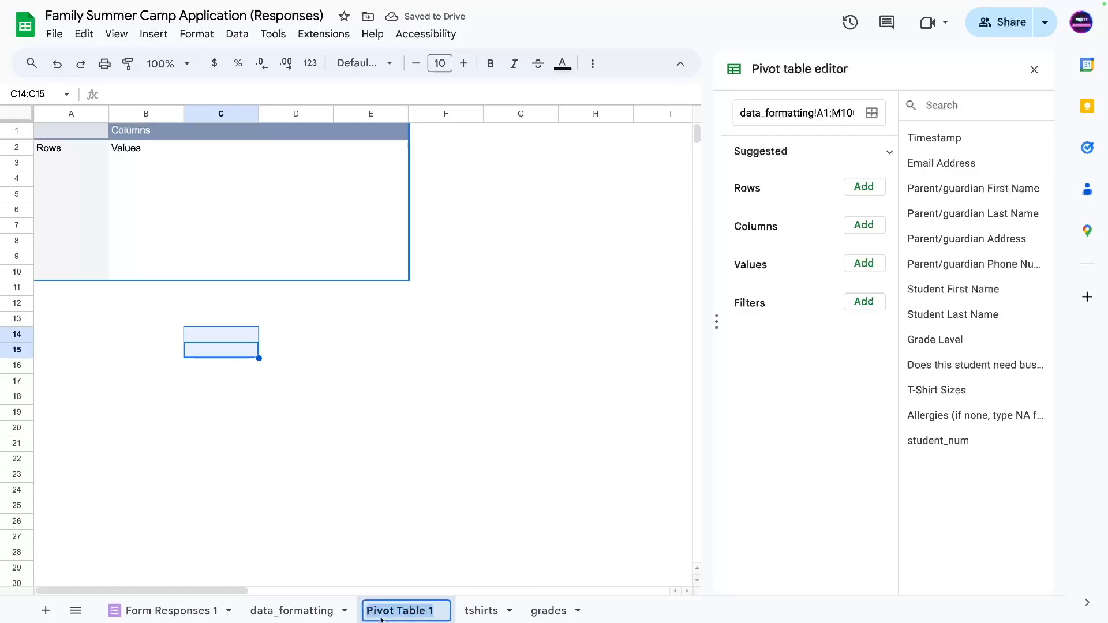
text(grades_)
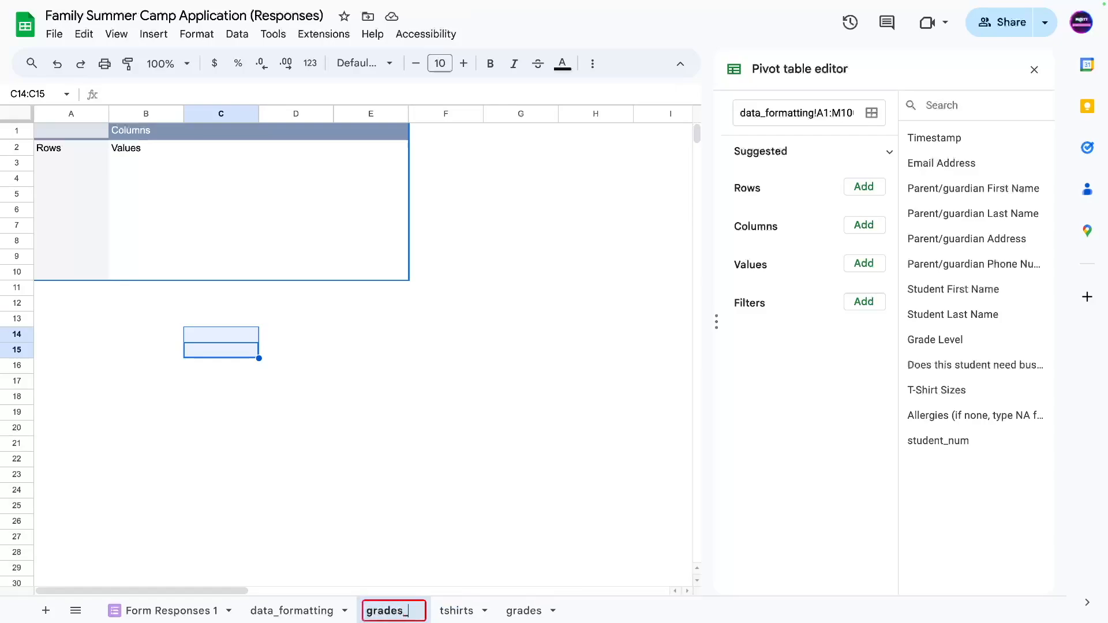
text(pivot)
key(Return)
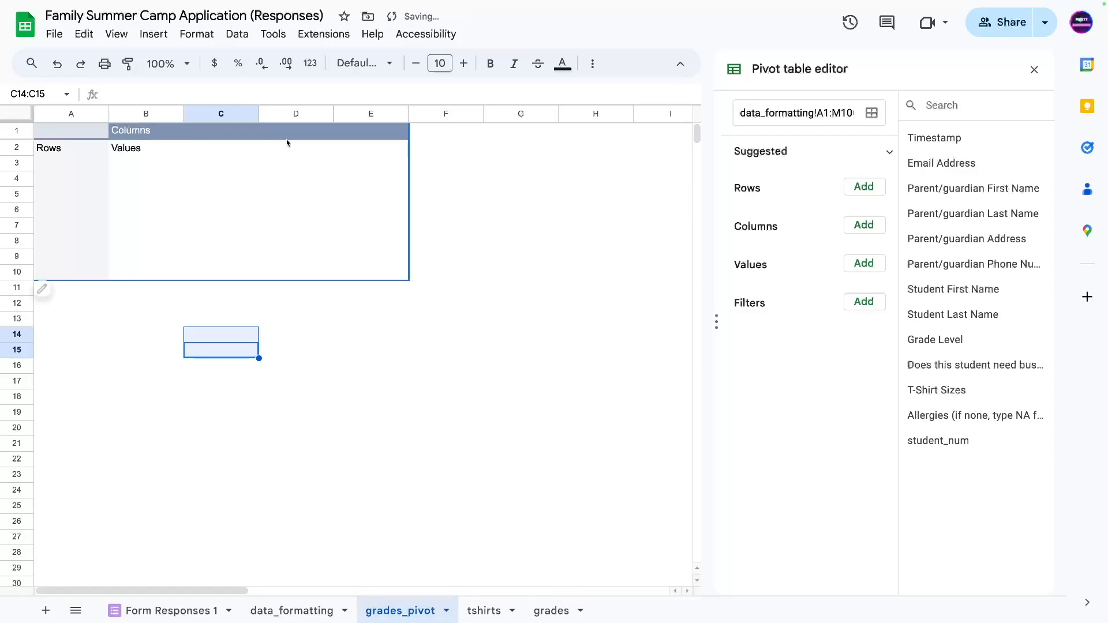
click(17, 366)
click(128, 320)
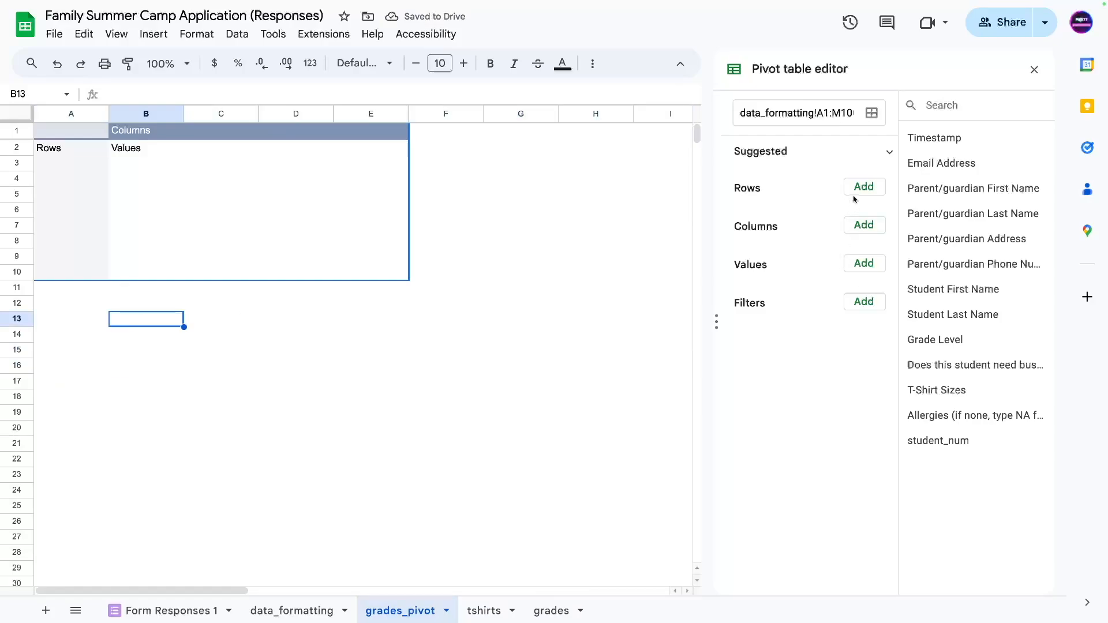
Add Grade Level, Student First Name, Student Last Name and Email Address to the pivot rows.
drag(918, 340, 756, 213)
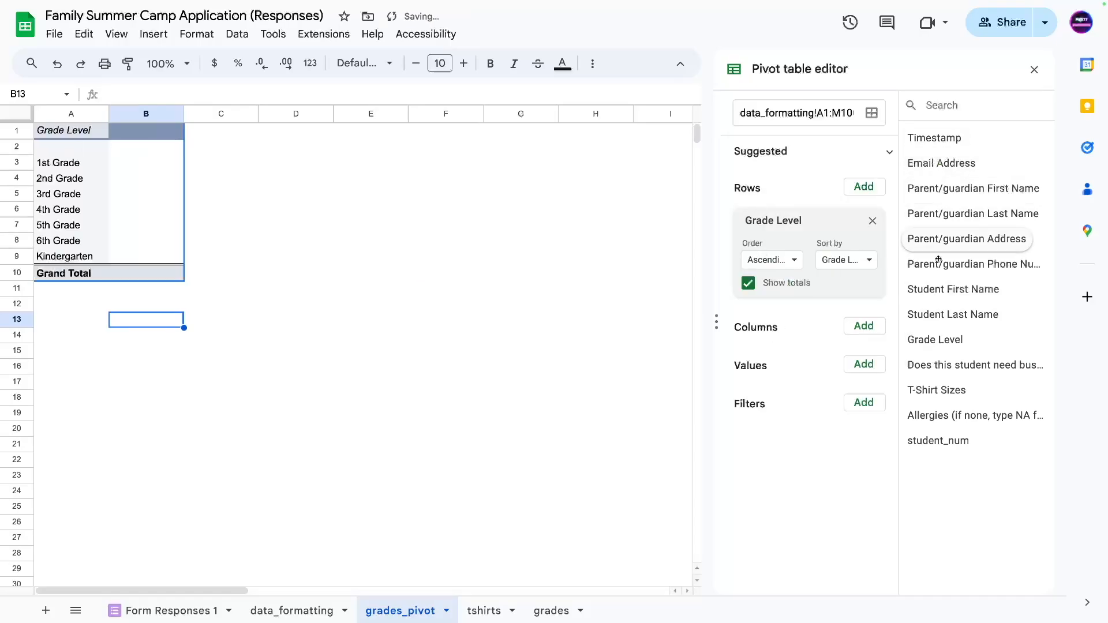
drag(938, 287, 768, 315)
drag(929, 315, 750, 430)
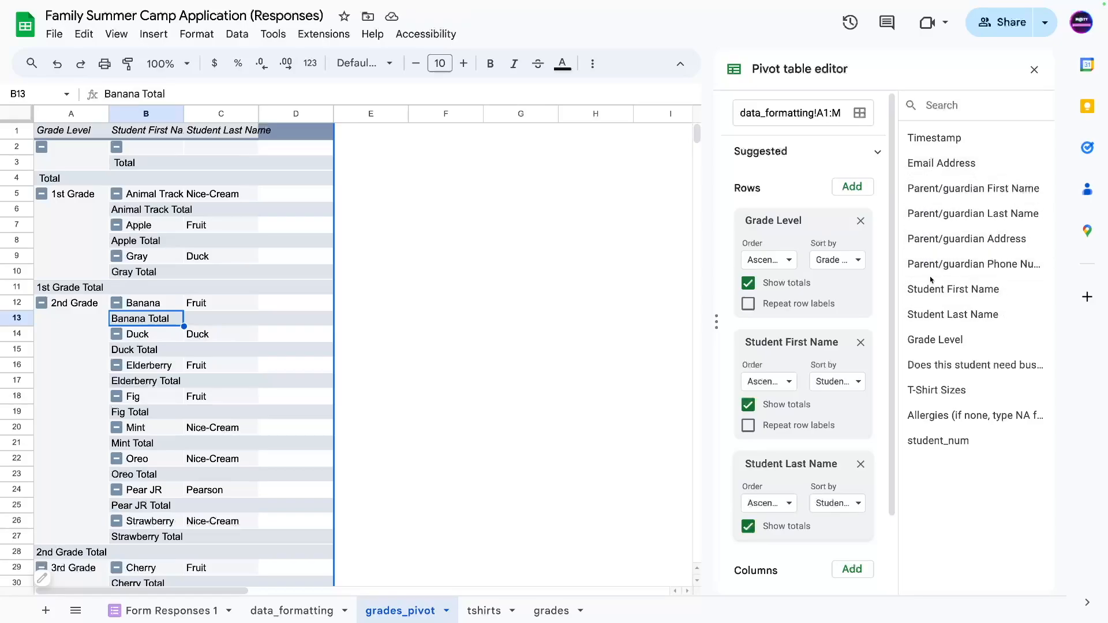
drag(931, 163, 779, 546)
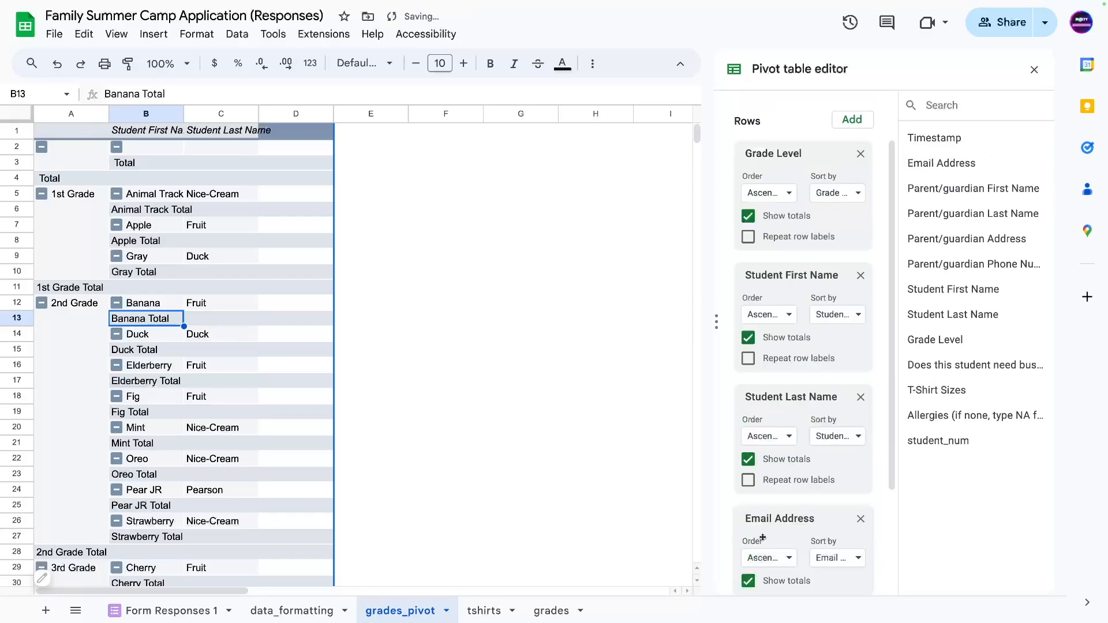
Turn off the Grade Level, first-name and last-name subtotals, keeping only the Grand Total.
click(749, 459)
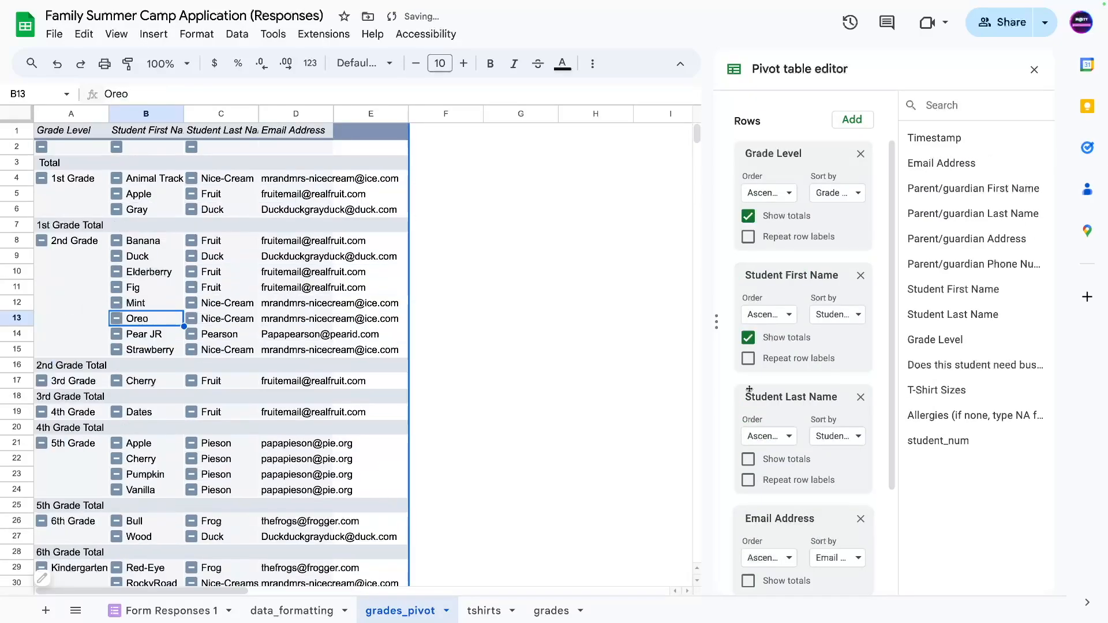
click(748, 337)
click(748, 215)
scroll(749, 323, down, 1)
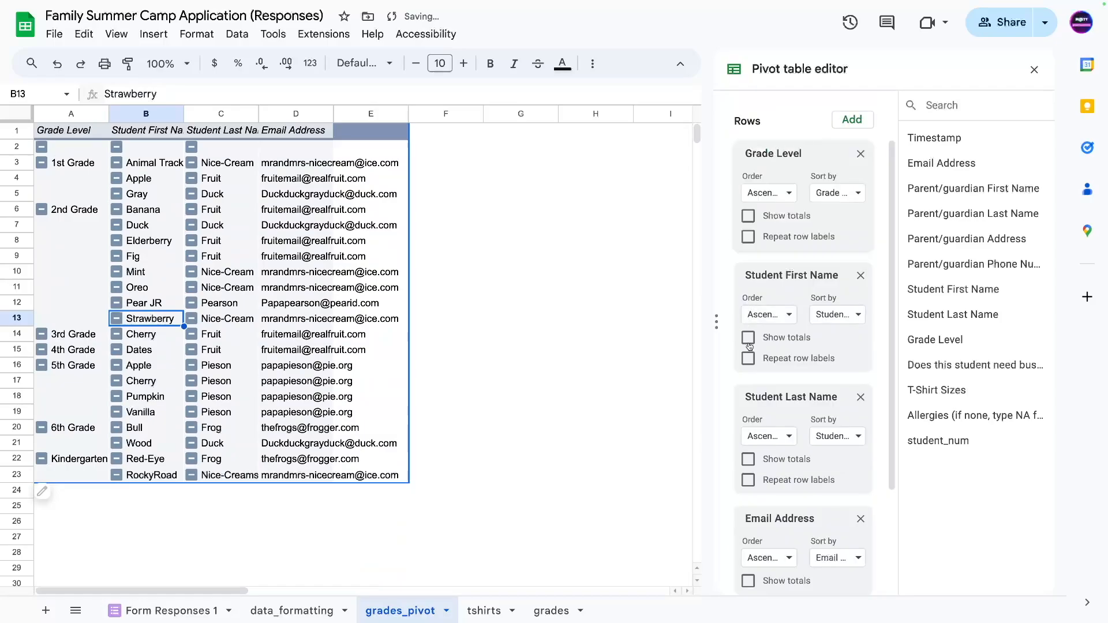
click(748, 238)
click(748, 217)
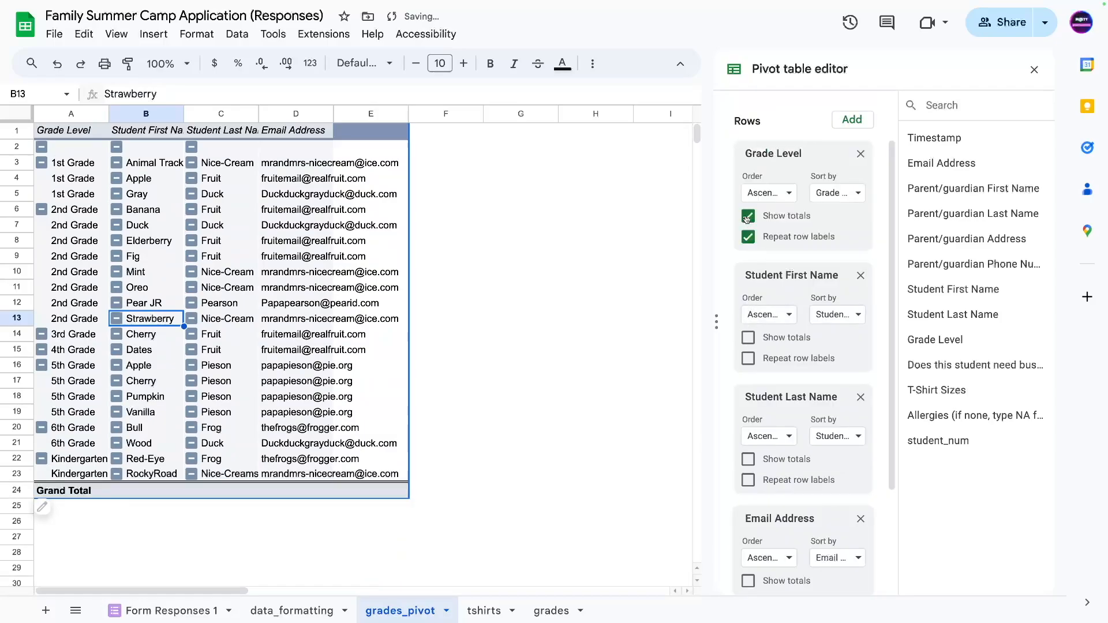
click(767, 239)
Add Grade Level as a pivot table filter.
scroll(774, 279, down, 2)
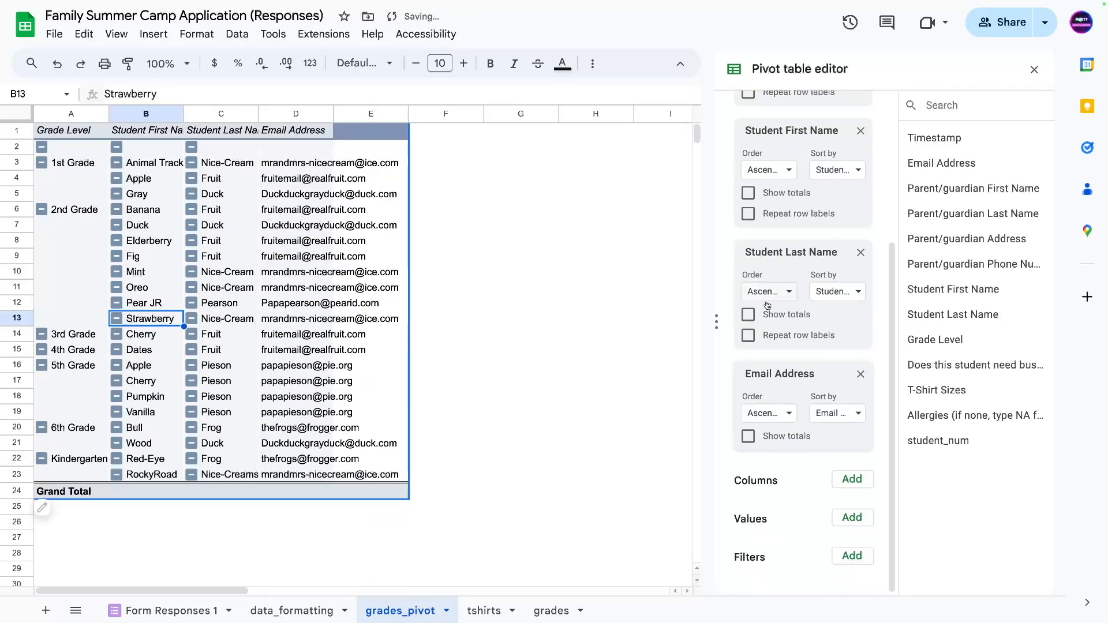
scroll(751, 519, up, 3)
scroll(751, 519, down, 3)
click(852, 556)
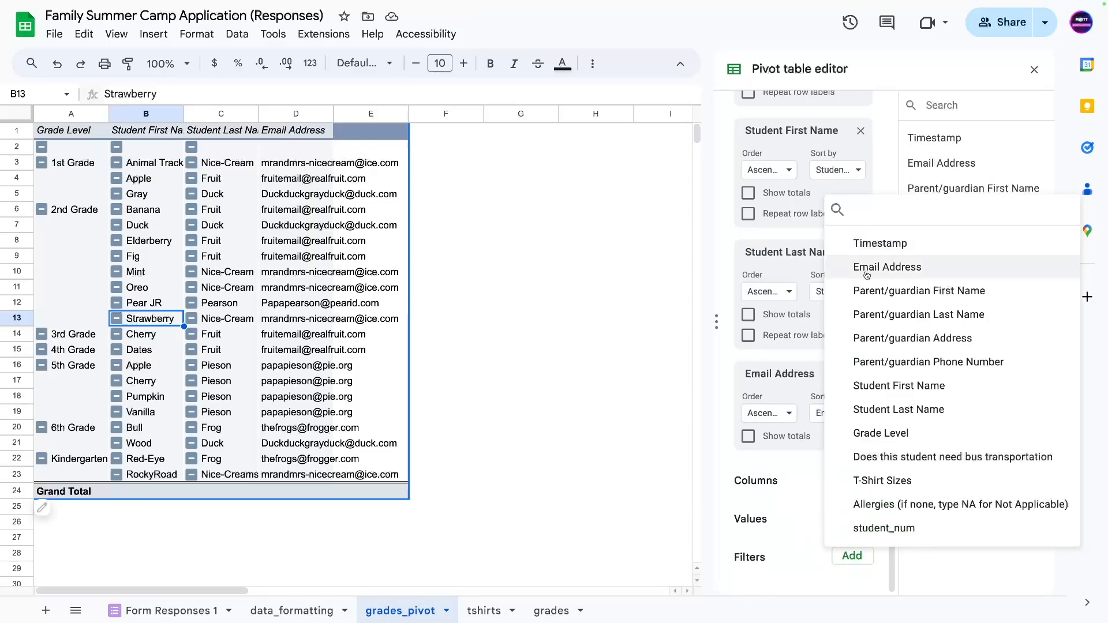
click(882, 434)
Filter Grade Level by the 'is not empty' condition to drop blank grades.
click(788, 573)
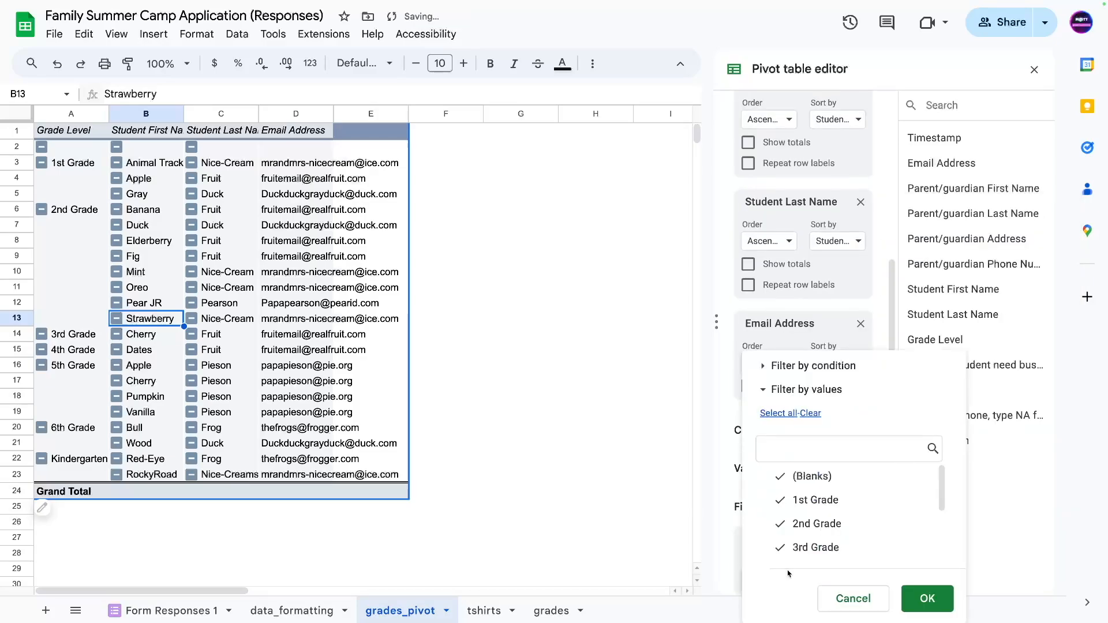
click(814, 364)
click(815, 362)
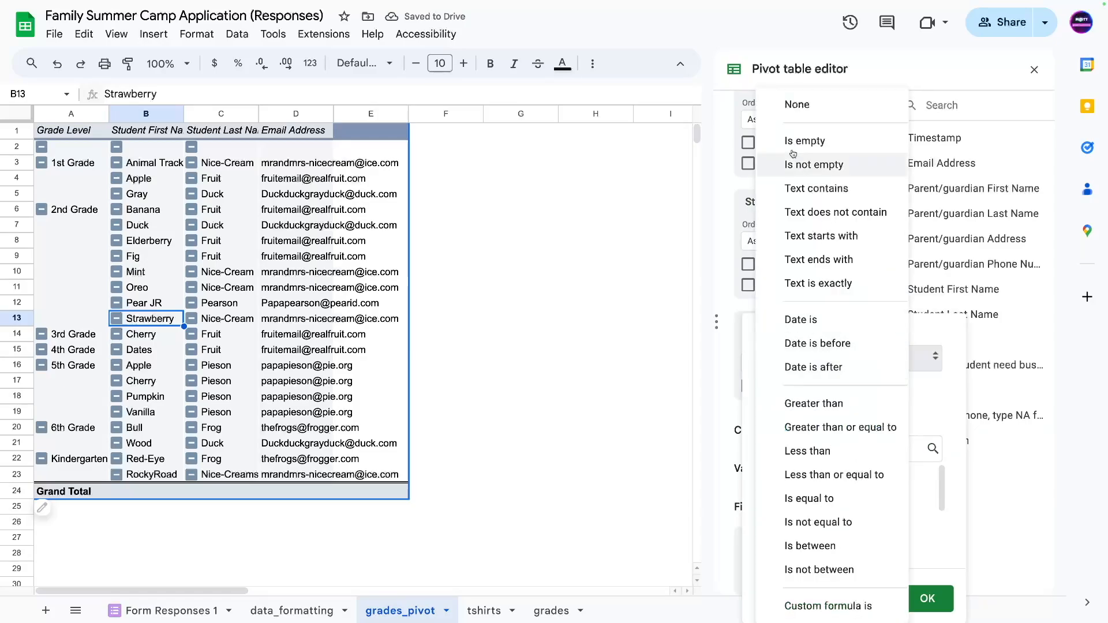
click(817, 166)
click(928, 600)
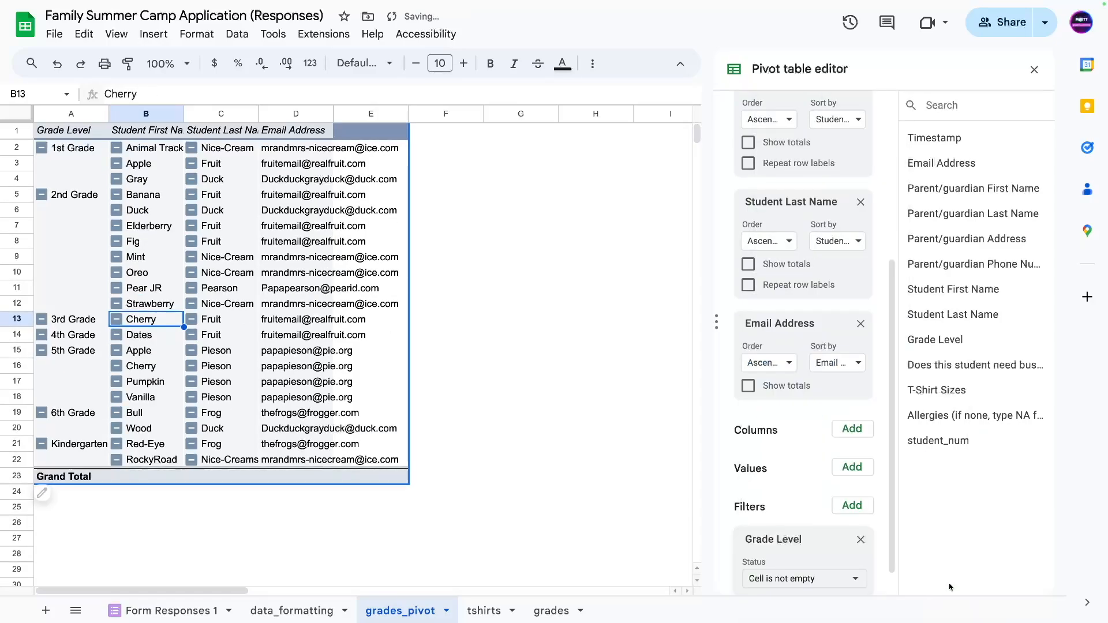
Collapse the 1st through 6th Grade and Kindergarten groups into single total rows.
click(105, 259)
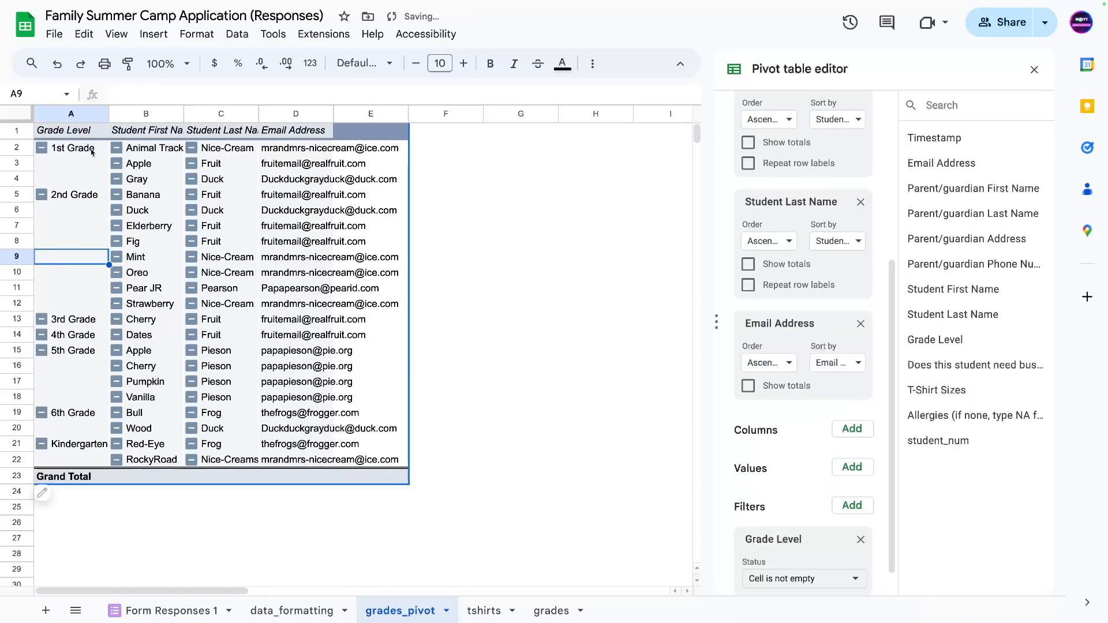
click(41, 147)
click(42, 162)
click(42, 178)
click(42, 194)
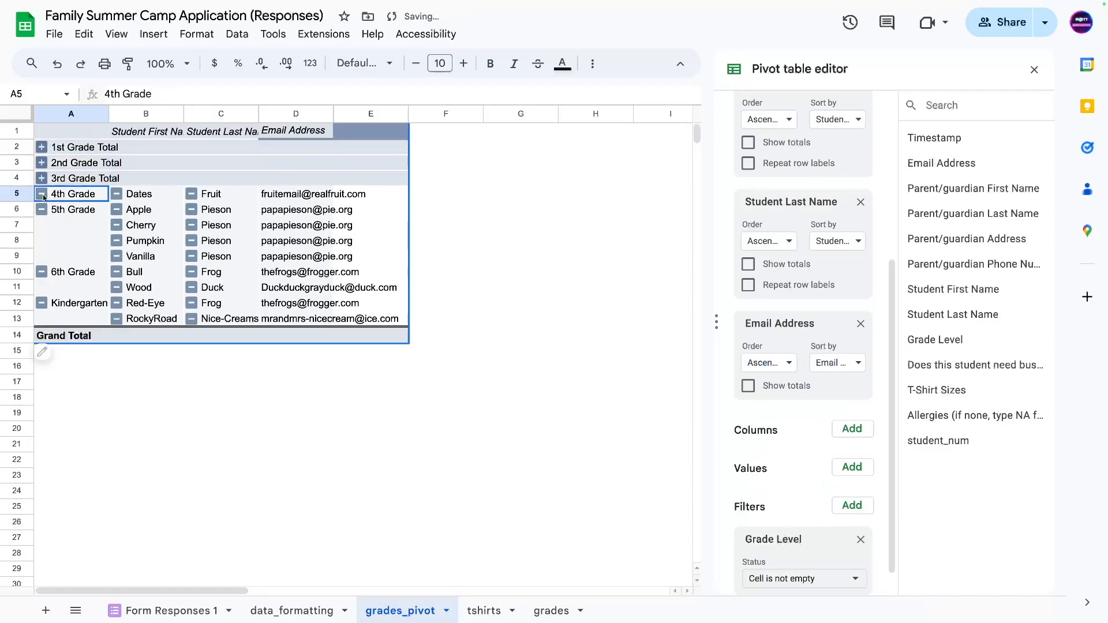
click(42, 210)
click(42, 225)
click(41, 241)
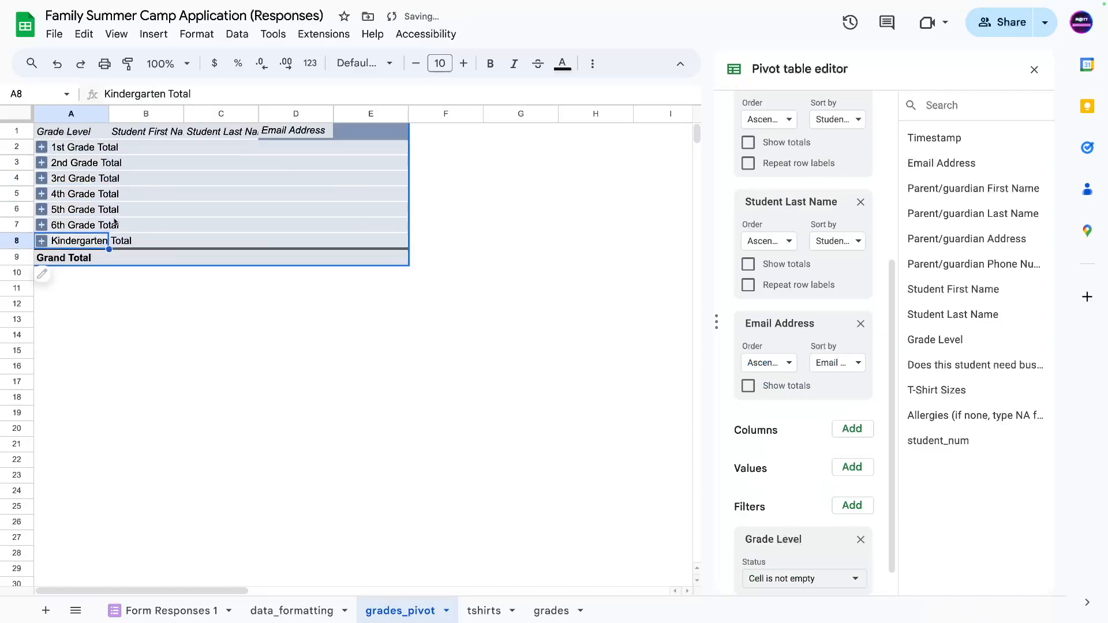
Keep the Grand Total and unrepeated Grade Level labels, leaving the Columns list unchanged.
scroll(779, 198, up, 5)
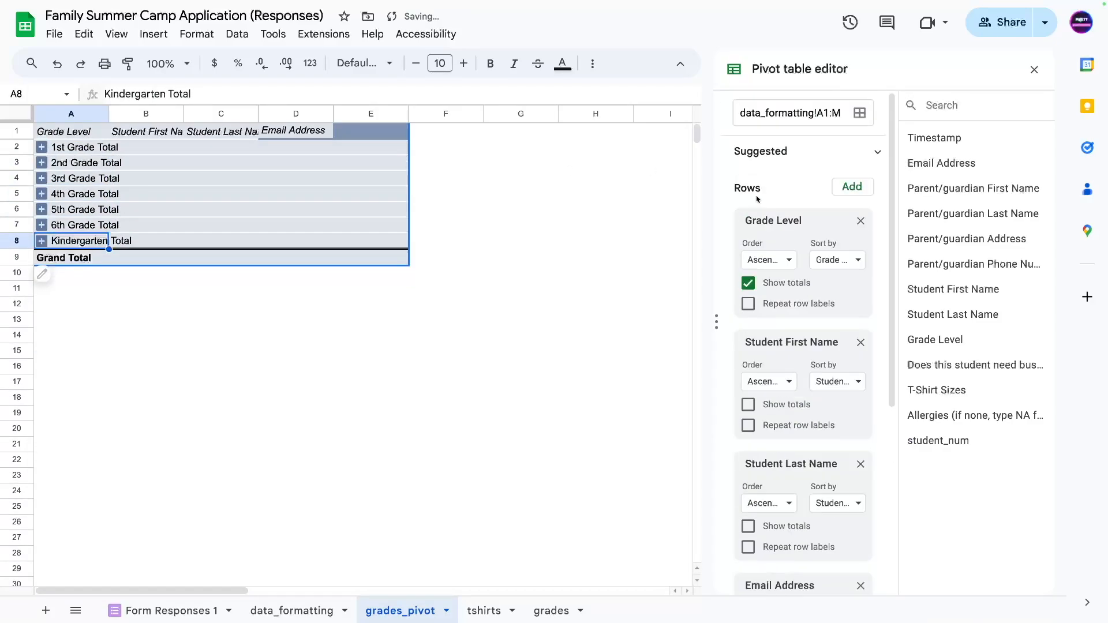
click(749, 284)
scroll(748, 321, down, 1)
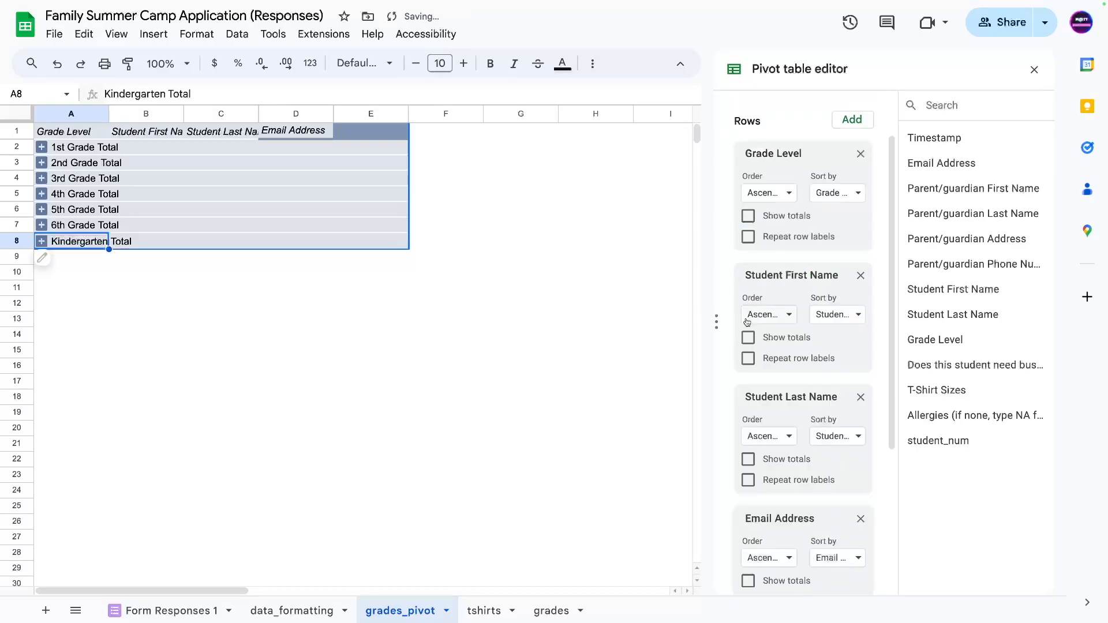
click(749, 218)
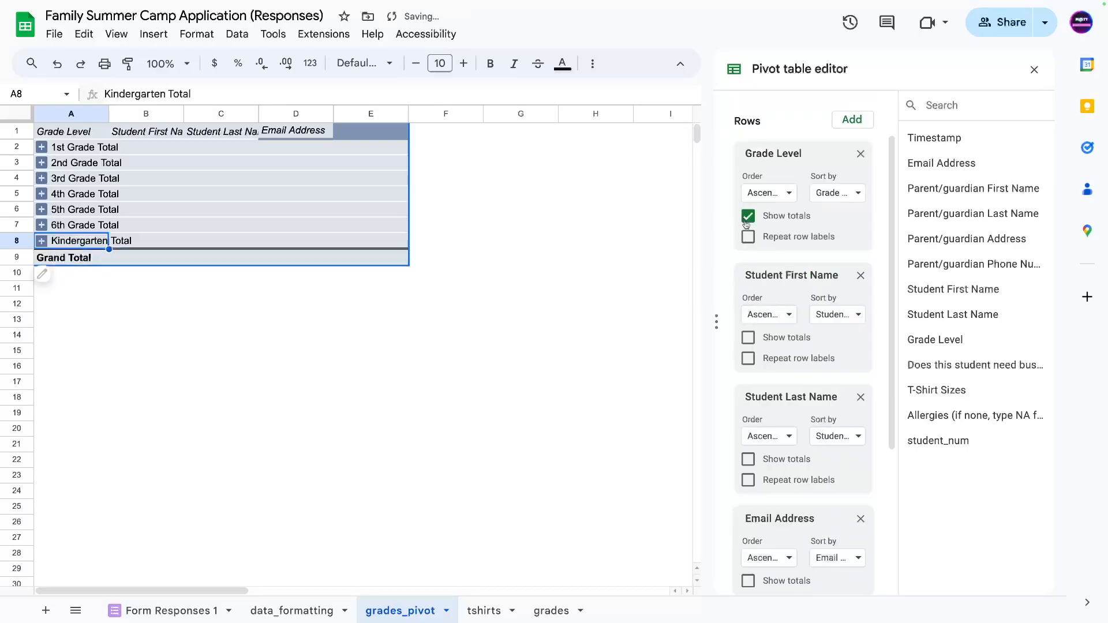
click(748, 237)
click(749, 236)
scroll(757, 445, down, 3)
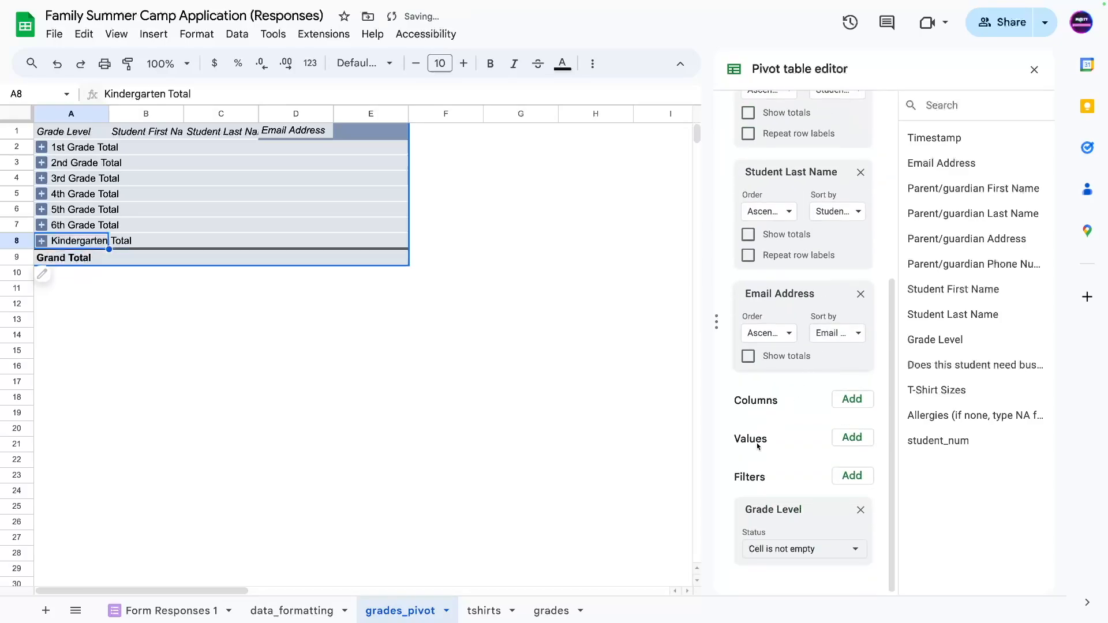
click(834, 400)
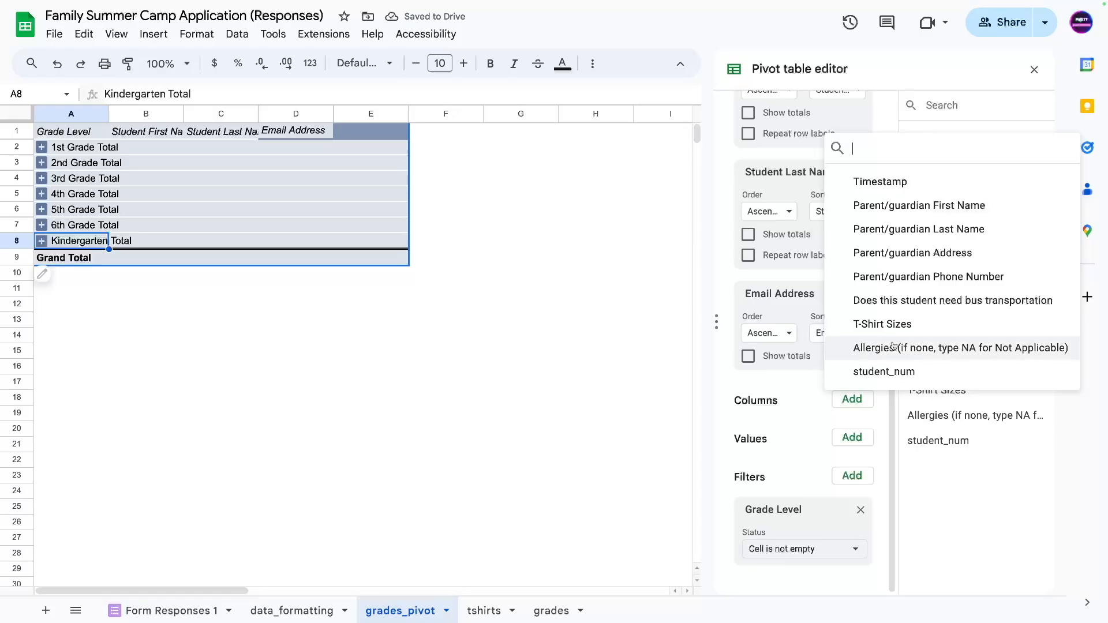
click(784, 386)
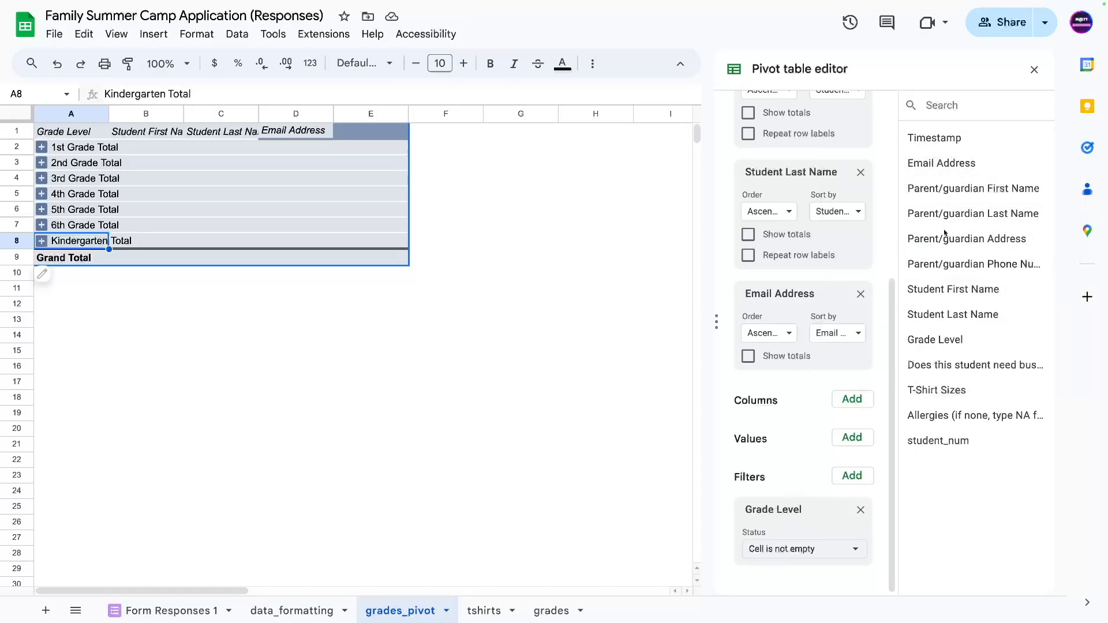
Add Grade Level to Values as a COUNTA count of students per grade.
drag(926, 346, 783, 474)
drag(379, 150, 151, 275)
drag(249, 333, 108, 244)
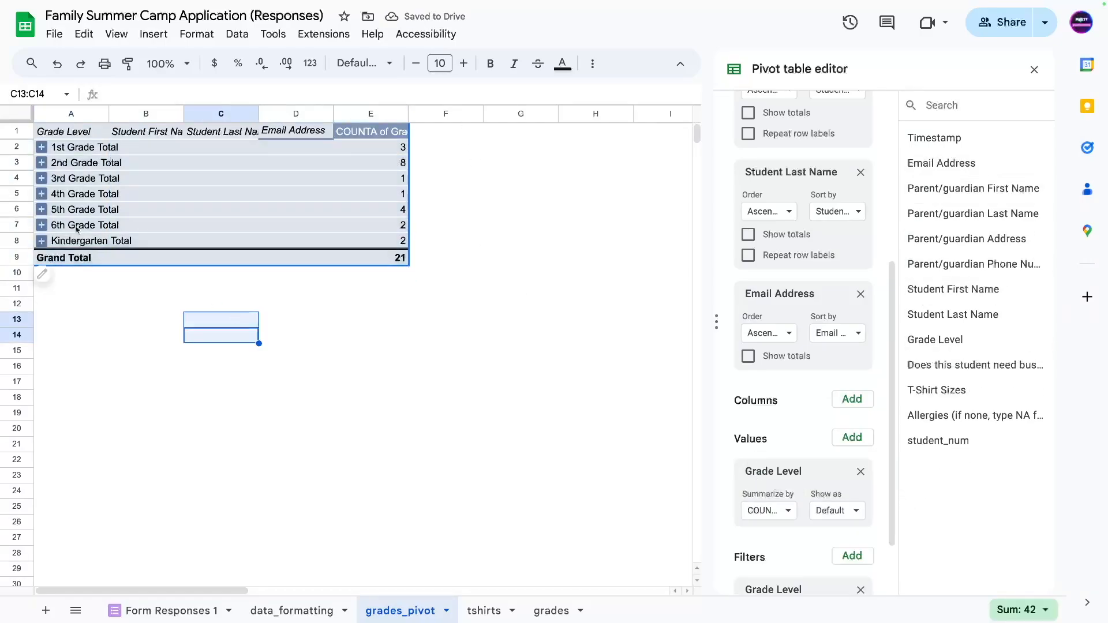
drag(58, 147, 376, 151)
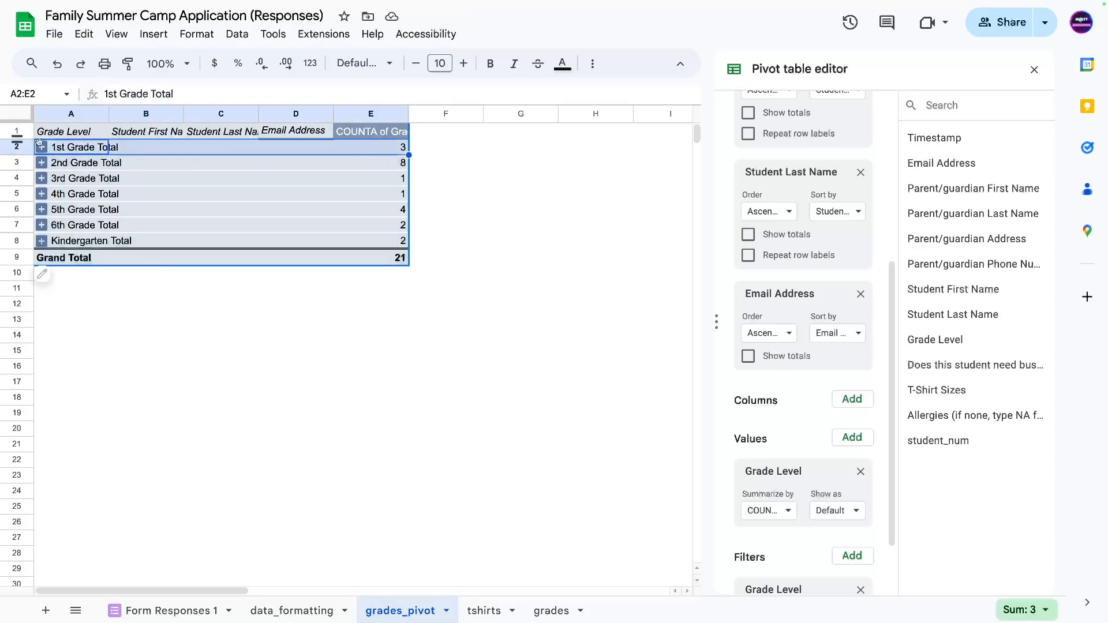
Expand the 1st and 2nd Grade groups to inspect their student rows.
click(42, 147)
drag(74, 155, 396, 179)
click(394, 153)
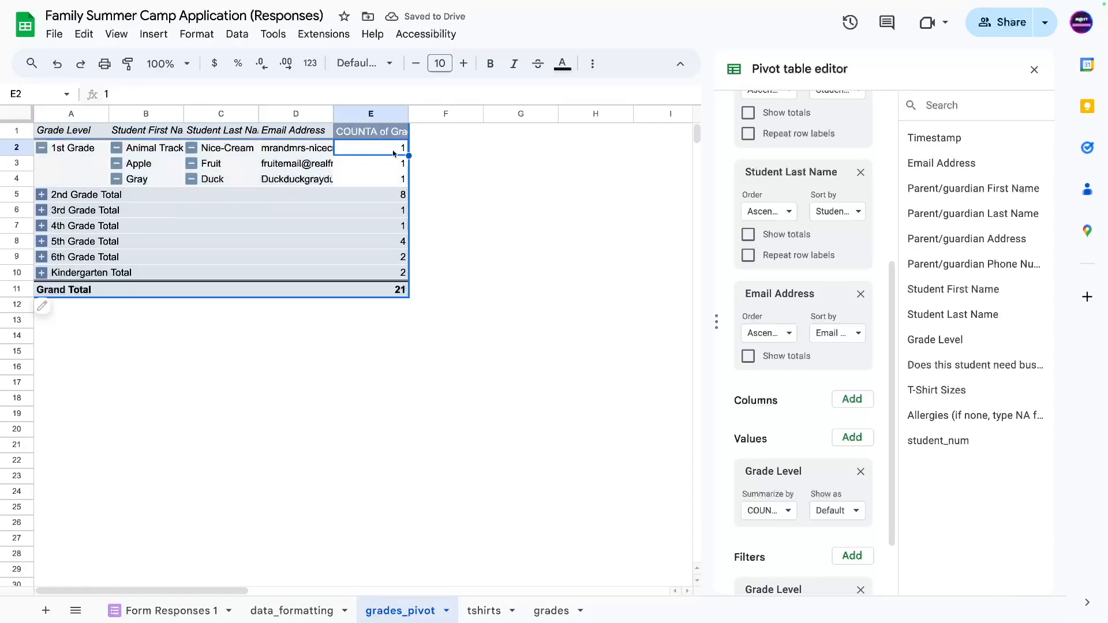
drag(382, 173, 118, 151)
click(73, 166)
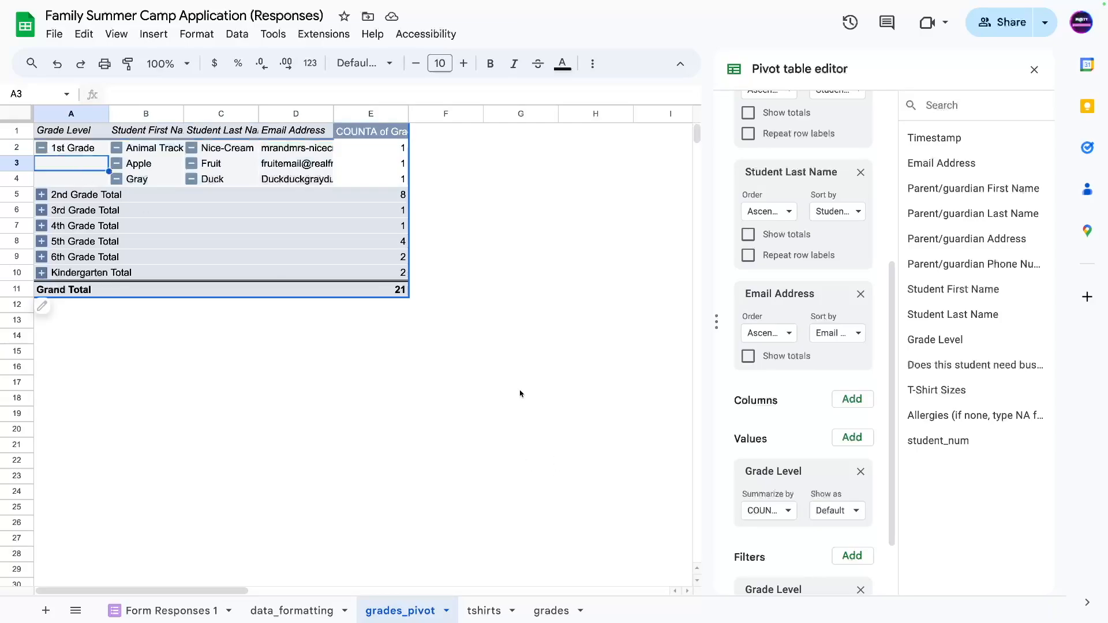
click(40, 150)
click(42, 164)
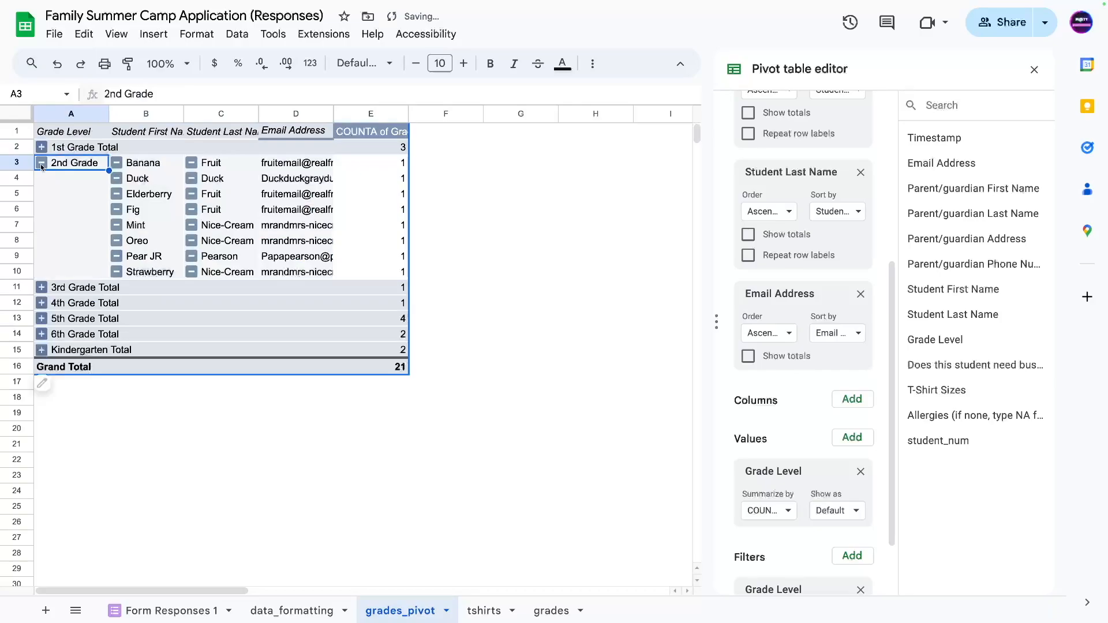
drag(143, 167, 399, 272)
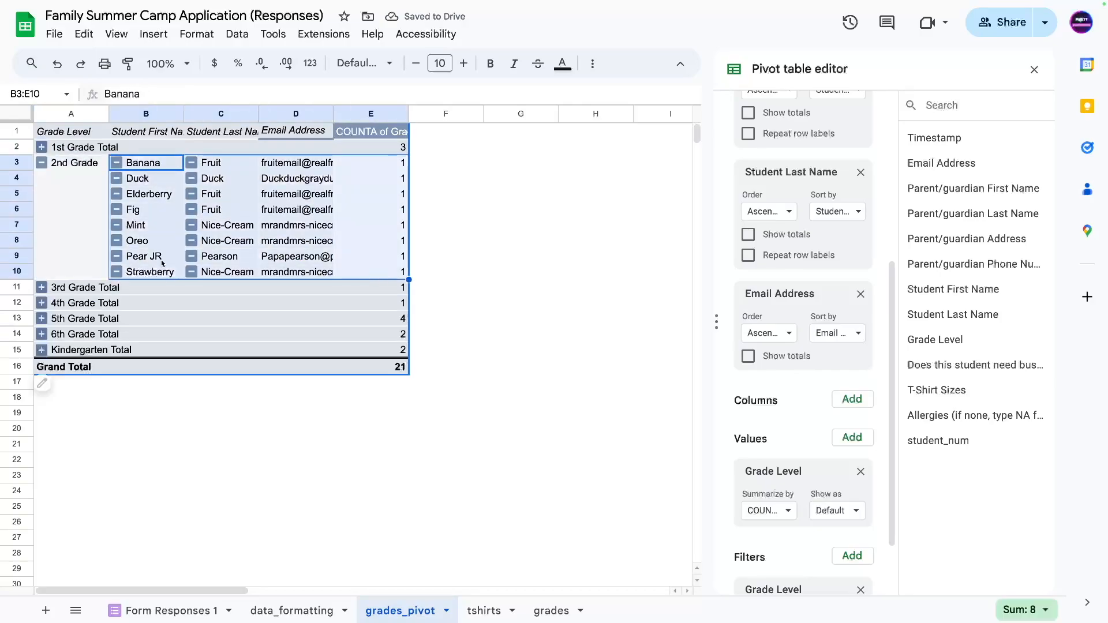
scroll(751, 346, up, 2)
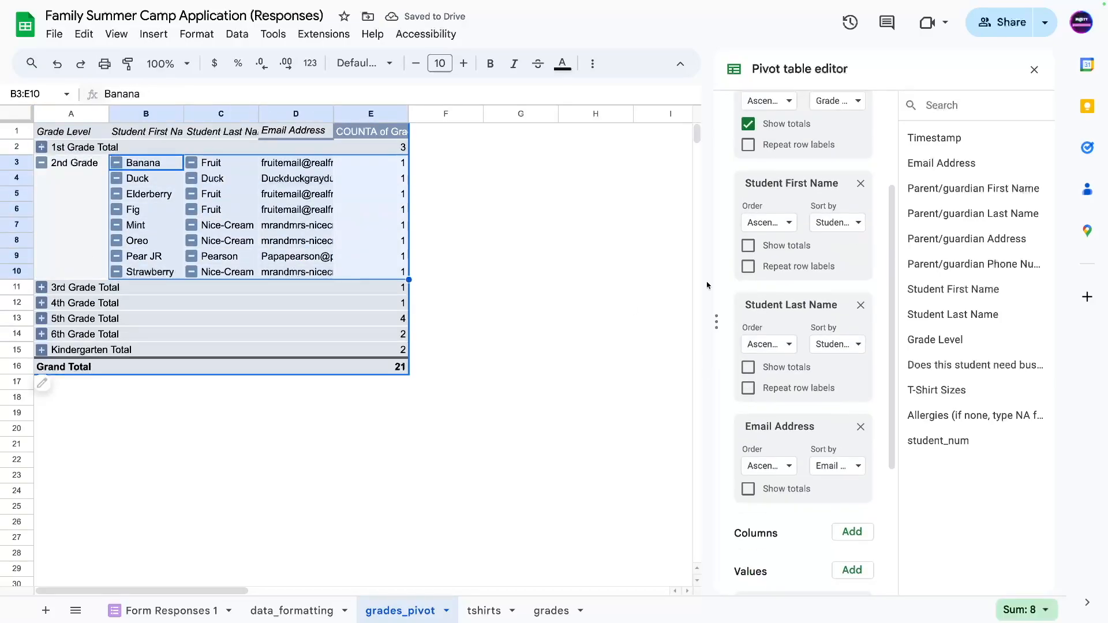
Keep Student First Name before Last Name and turn on Repeat row labels for Grade Level.
drag(768, 305, 762, 176)
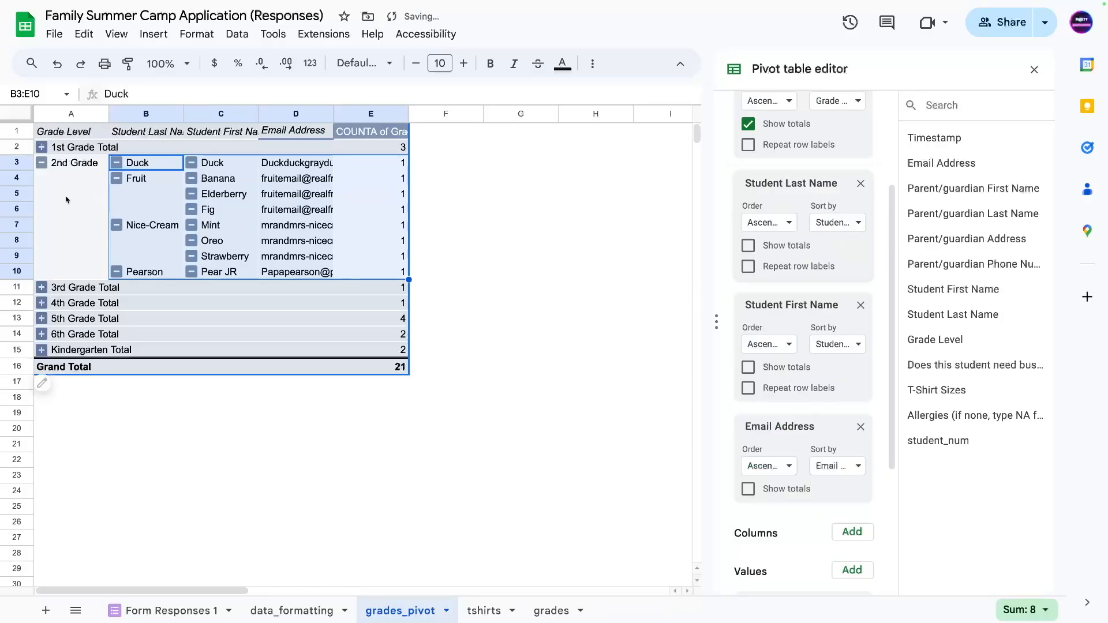
click(67, 199)
click(152, 164)
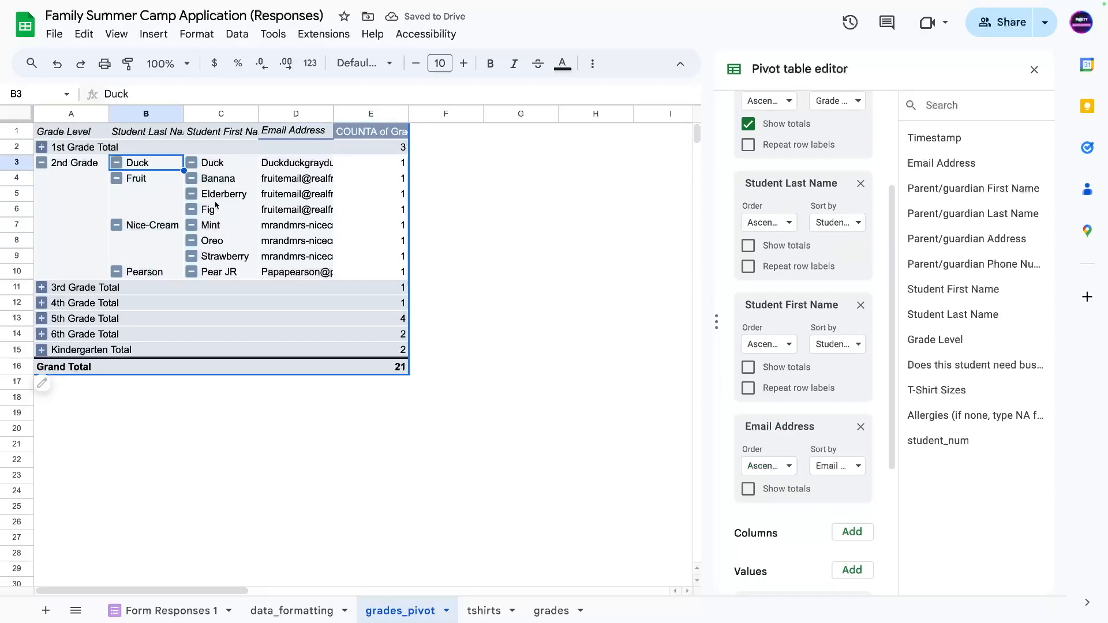
drag(762, 183, 762, 300)
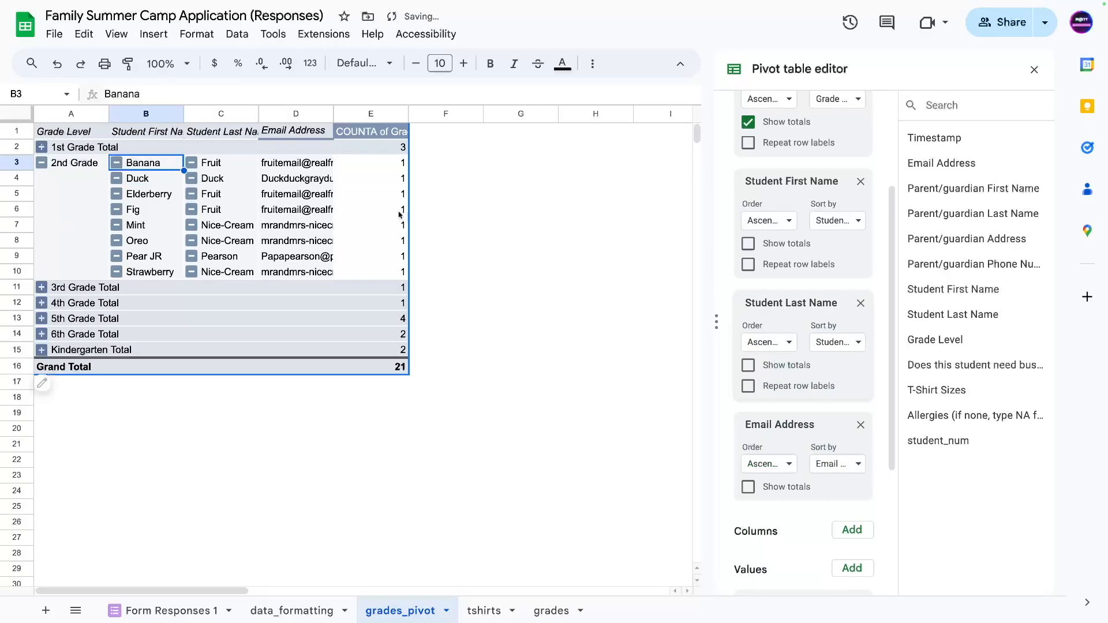
click(748, 170)
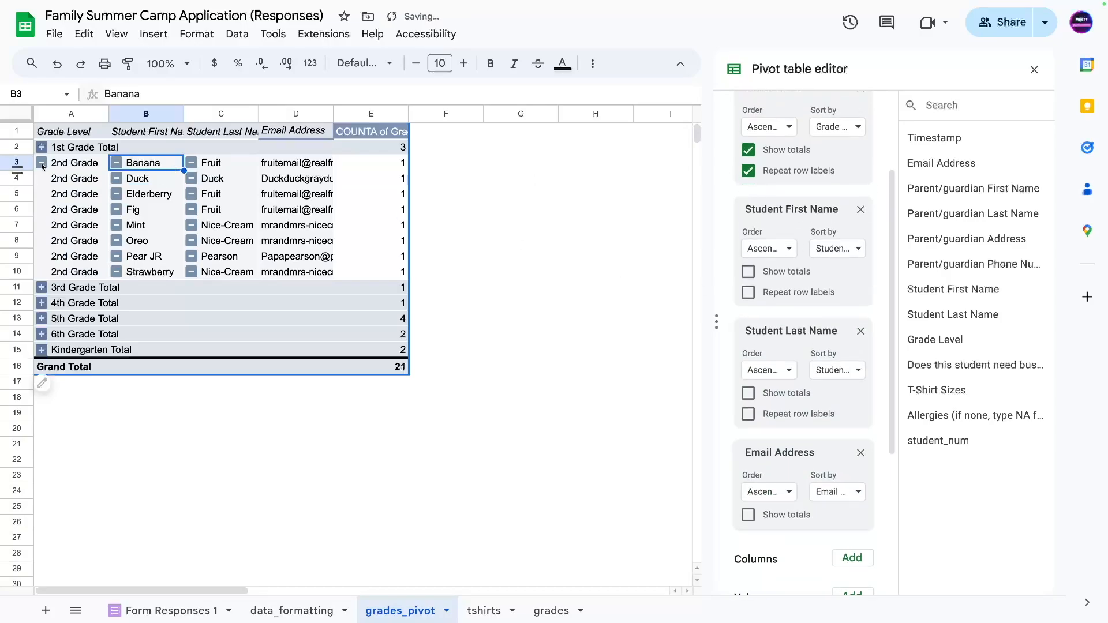
click(67, 171)
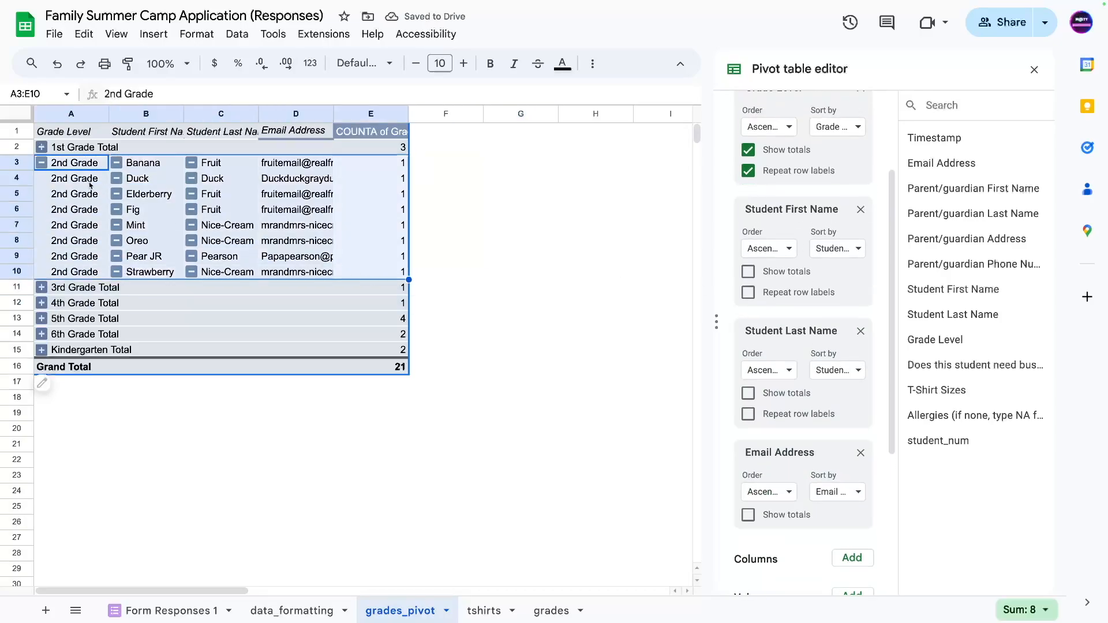
click(41, 162)
Select the seven grade total rows and their counts.
click(502, 242)
drag(57, 149, 378, 215)
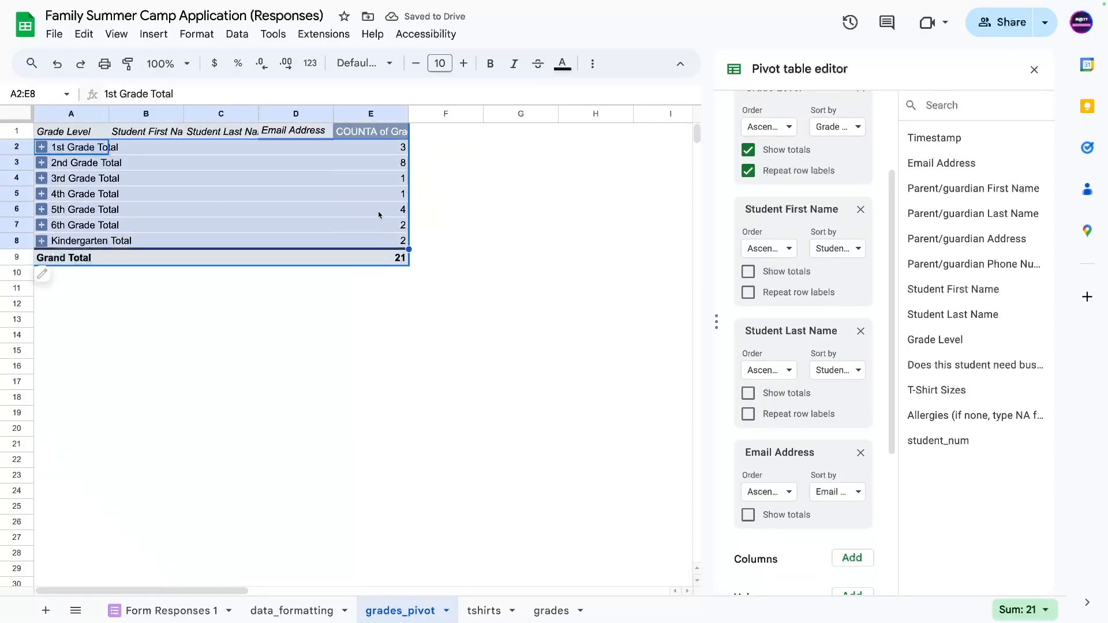
drag(596, 320, 595, 335)
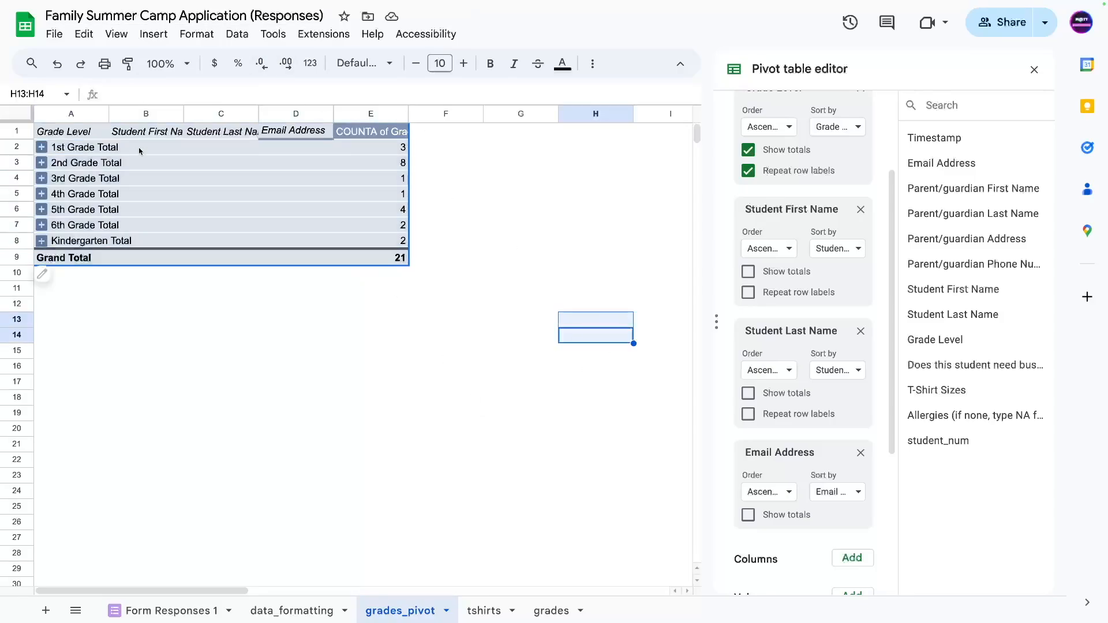
drag(141, 151, 382, 245)
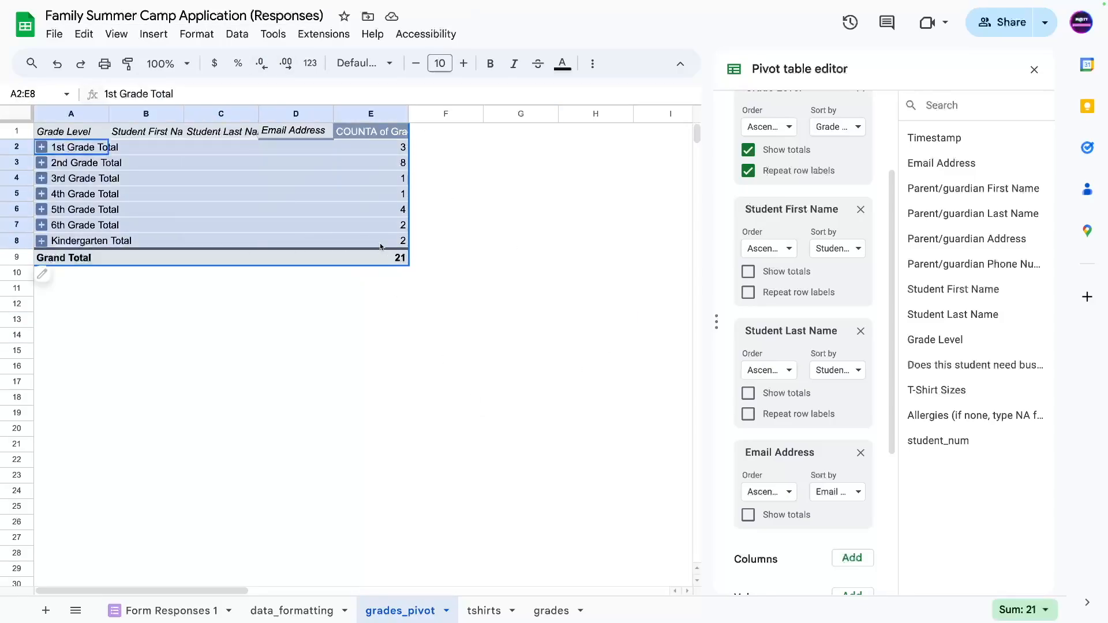
Insert a column chart of the grade totals, size it beside the pivot table, and add a blank sheet.
click(164, 33)
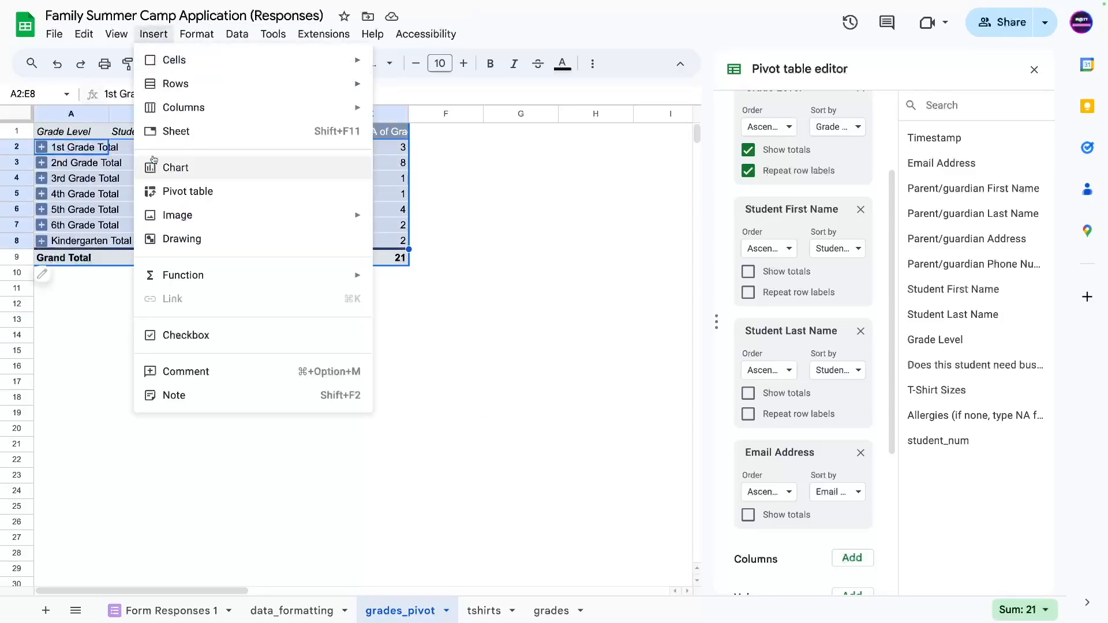
click(188, 166)
drag(452, 327, 475, 333)
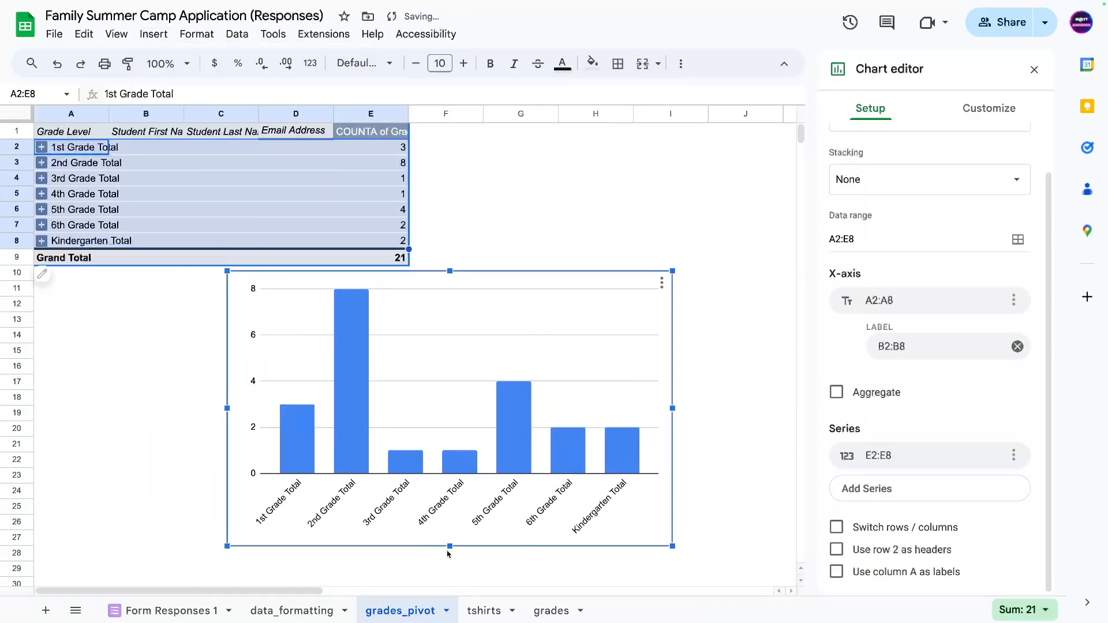
drag(450, 547, 450, 396)
drag(228, 333, 481, 304)
drag(579, 269, 530, 158)
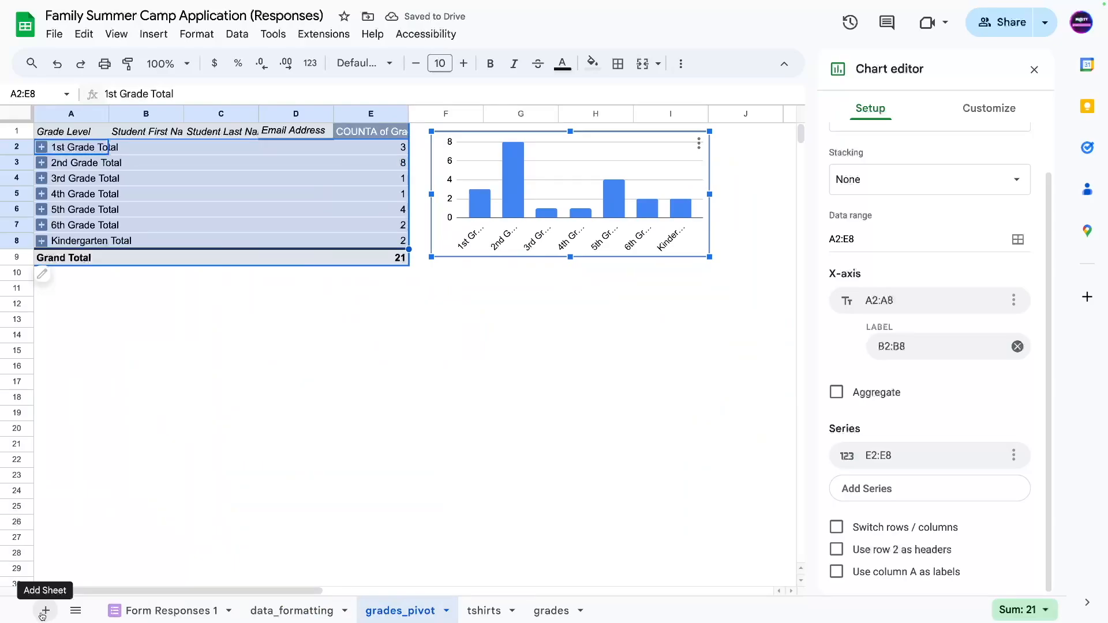
click(44, 610)
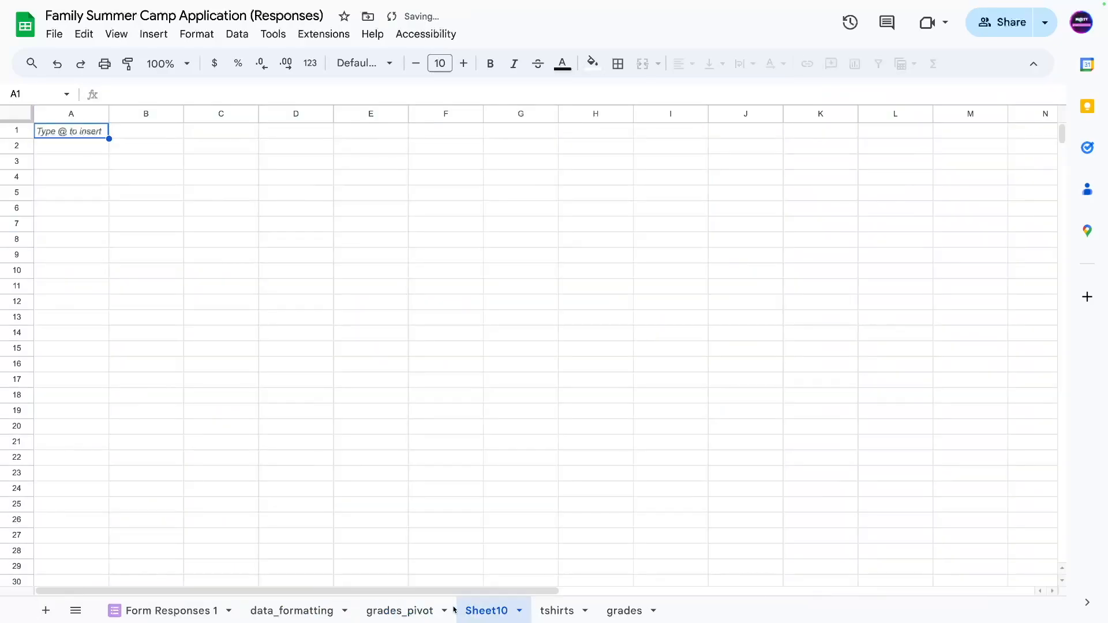
Rename the new sheet to 'allergy'.
double_click(488, 613)
text(allergy)
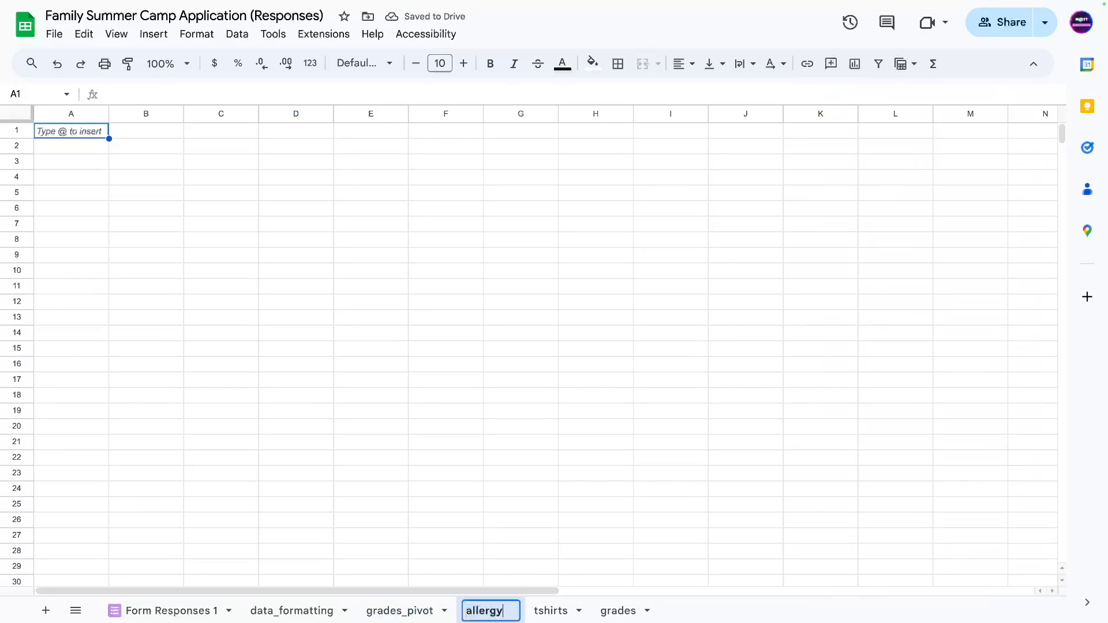
key(Return)
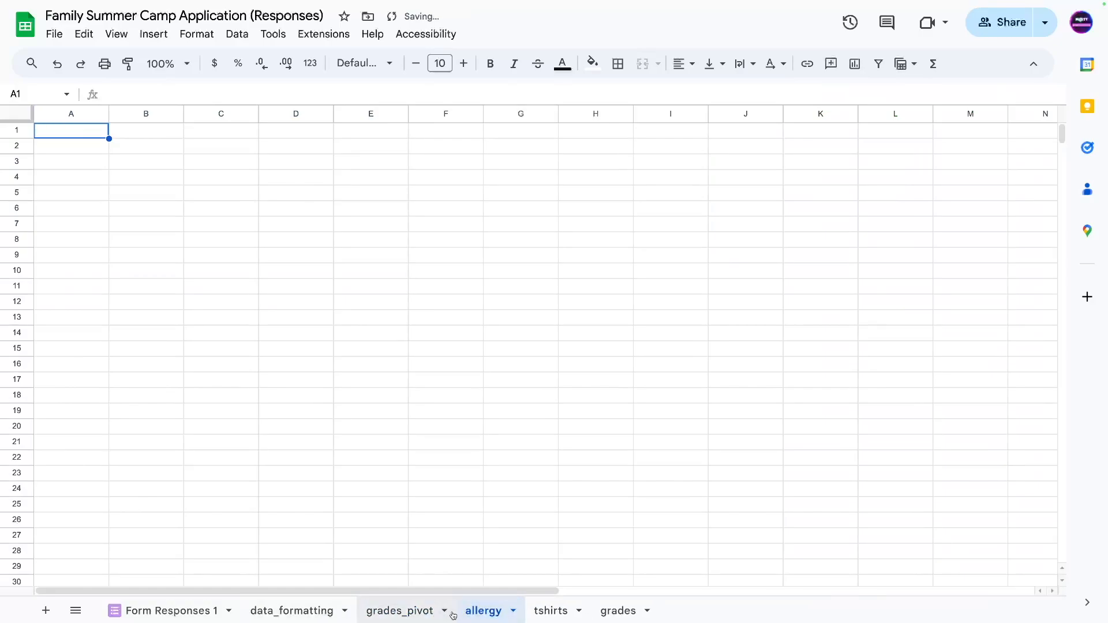
In B2, start a =query( formula over data_formatting!A1:M with a "SELECT query string.
click(155, 148)
text(=query()
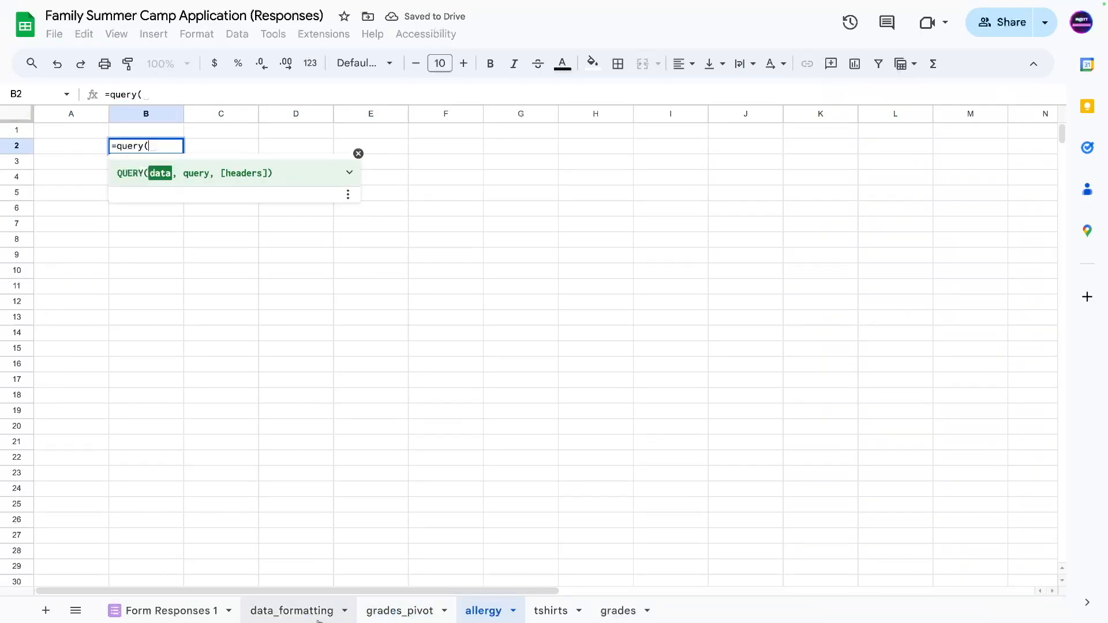
click(297, 609)
drag(71, 131, 813, 116)
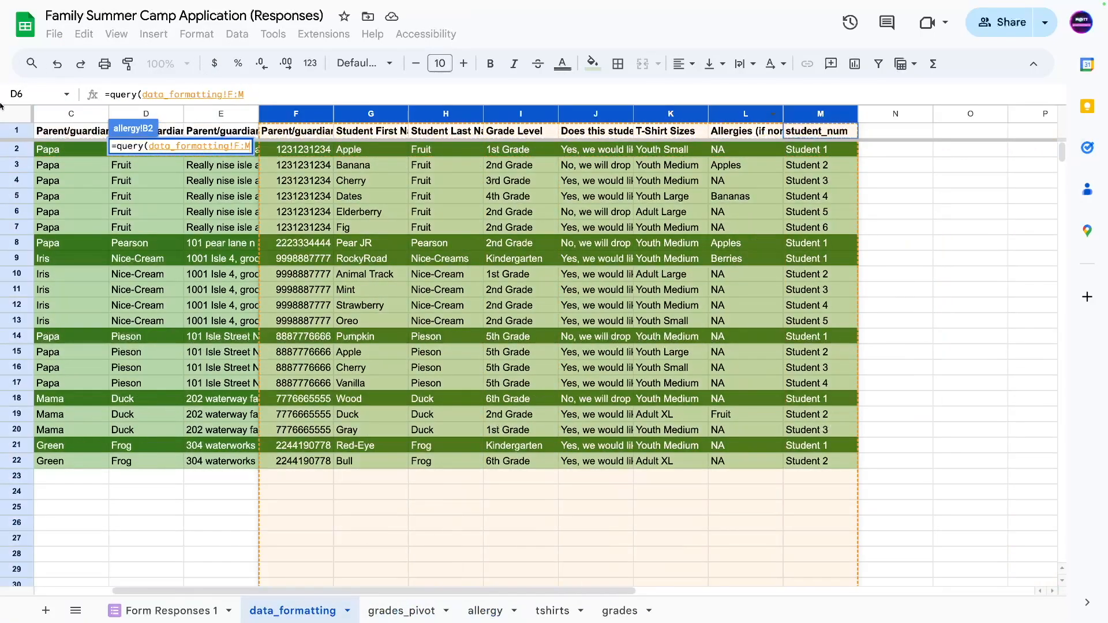
scroll(520, 104, left, 3)
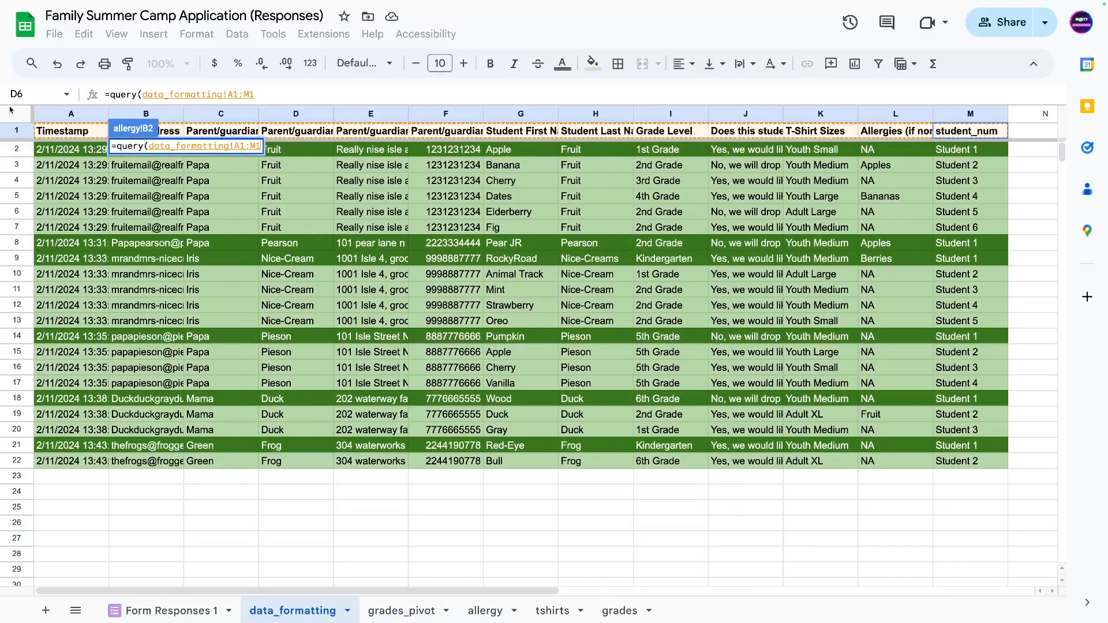
click(265, 93)
key(BackSpace)
text(,"SELECT G,H,I,E,F,)
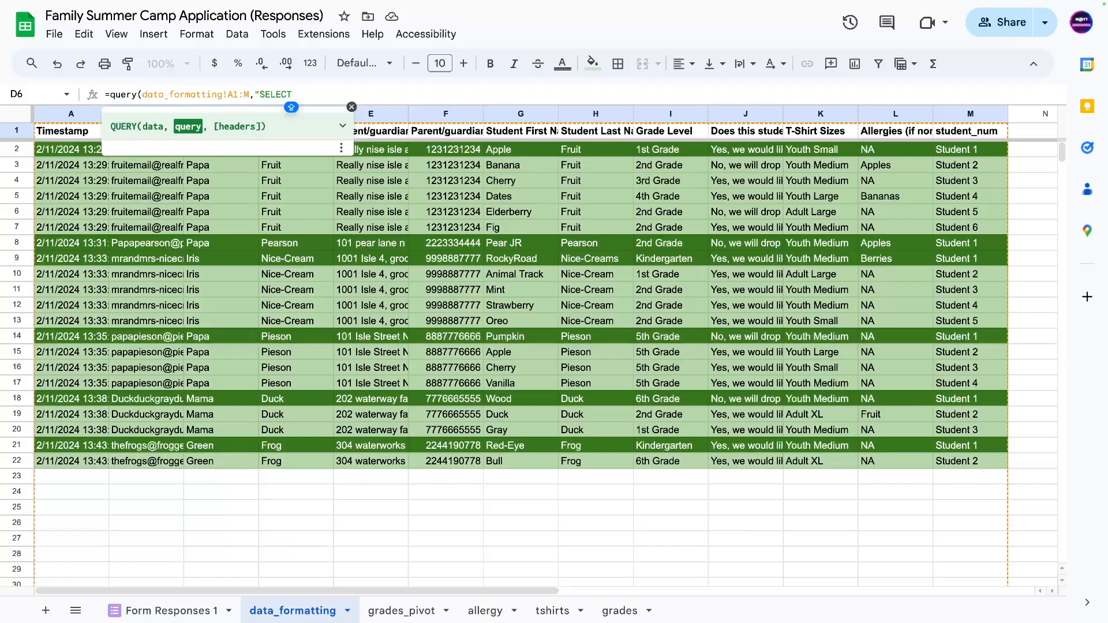
Complete the query as SELECT G,H,I,B,F,L WHERE L IS NOT NULL AND NOT L LIKE 'NA', with 1 header row.
text(G,H,I,)
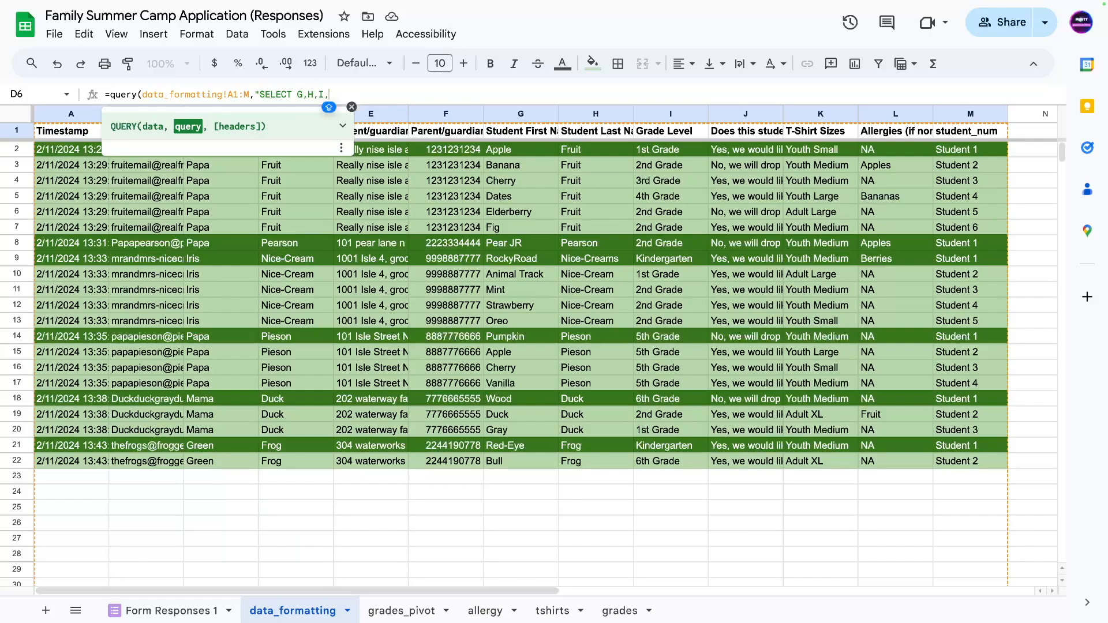
text(E,F,)
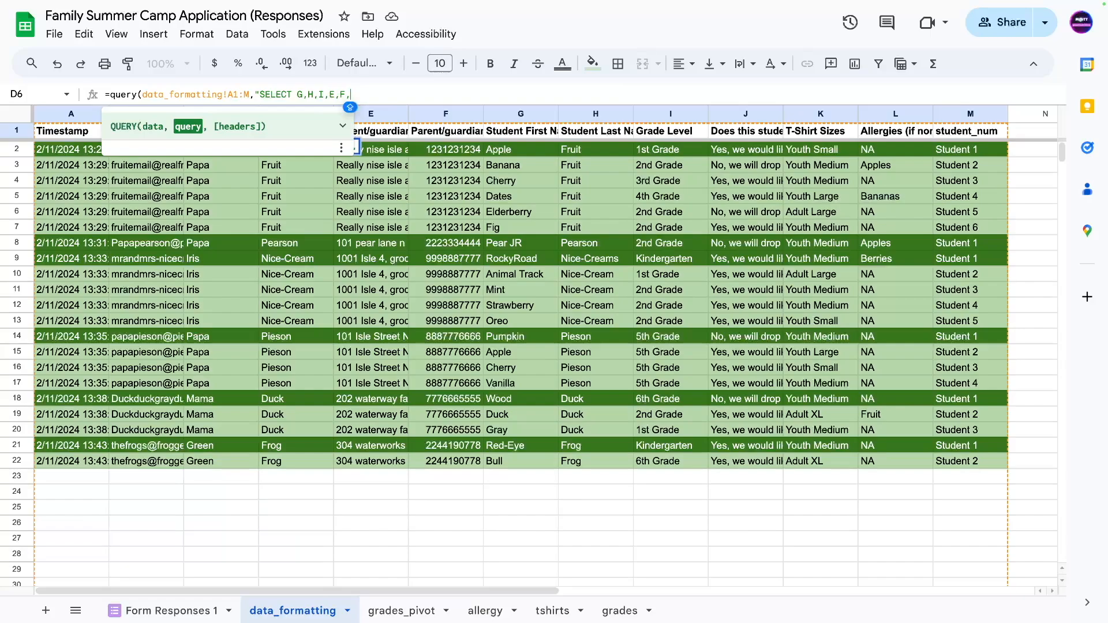
key(BackSpace)
key(BackSpace)
key(BackSpace)
key(BackSpace)
text(B,F,L)
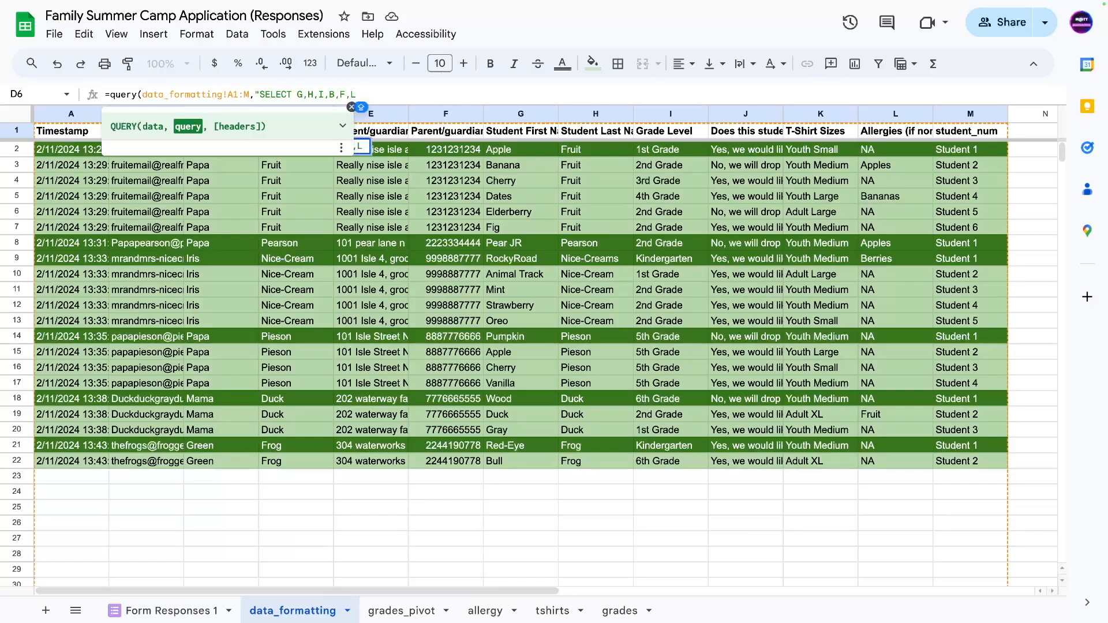
text( WHERE)
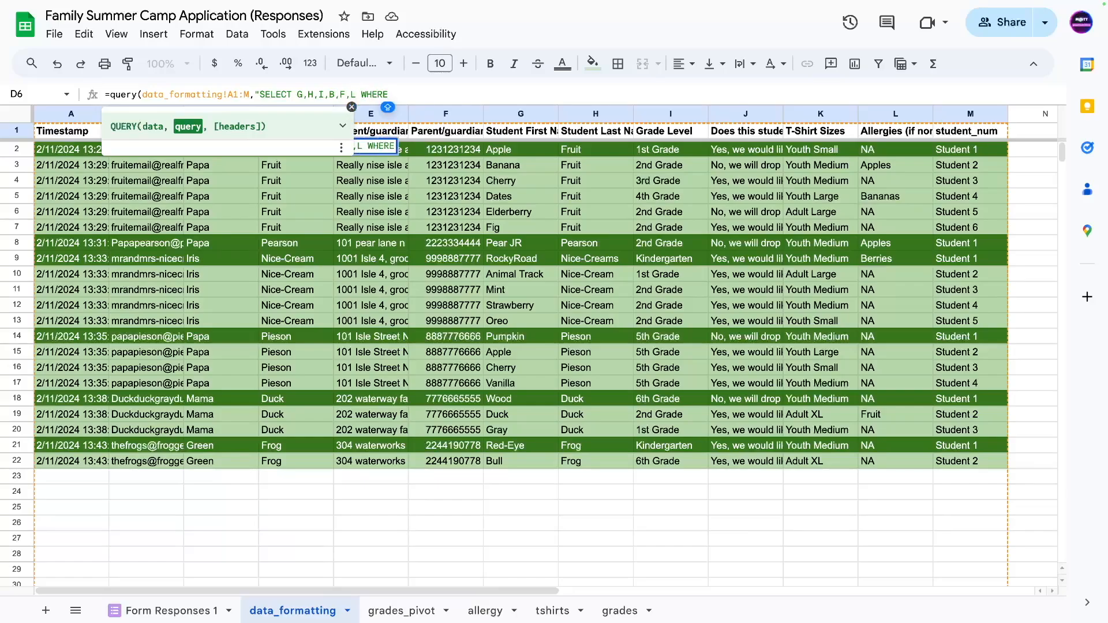
text( L IS NOT )
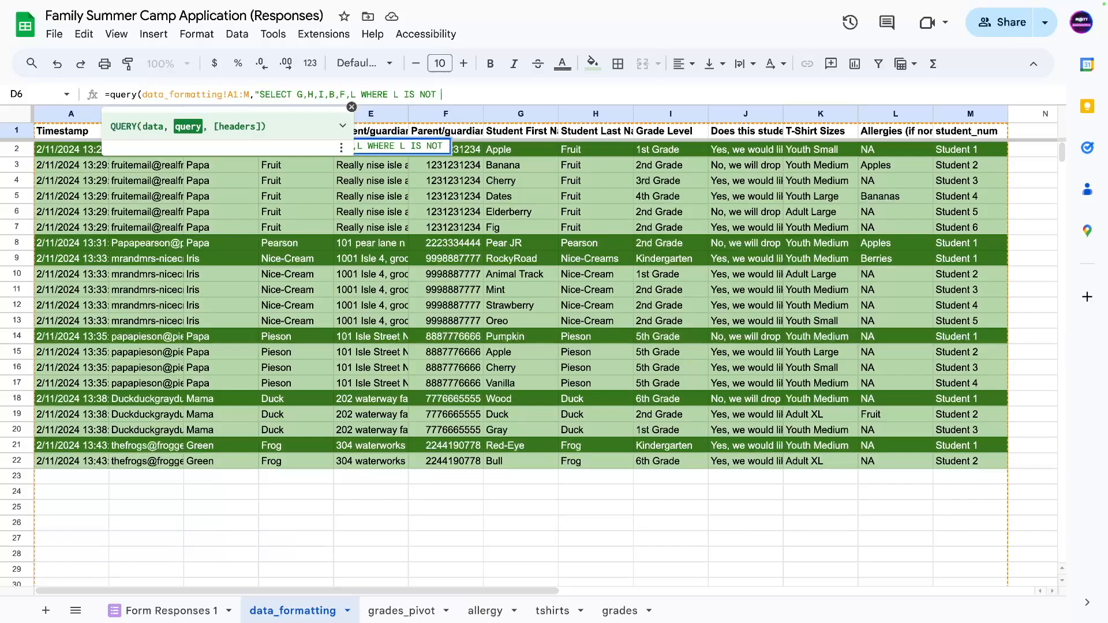
text(NULL AND NO)
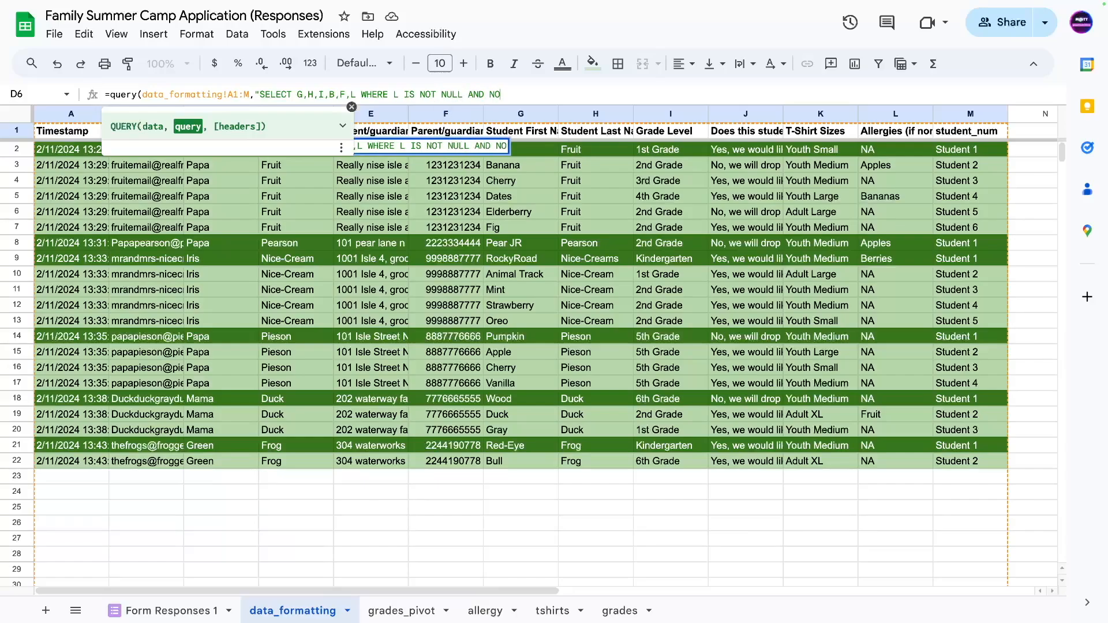
text(T L IS LIKE)
key(BackSpace)
key(BackSpace)
key(BackSpace)
key(BackSpace)
key(BackSpace)
key(BackSpace)
key(BackSpace)
text(LIKE)
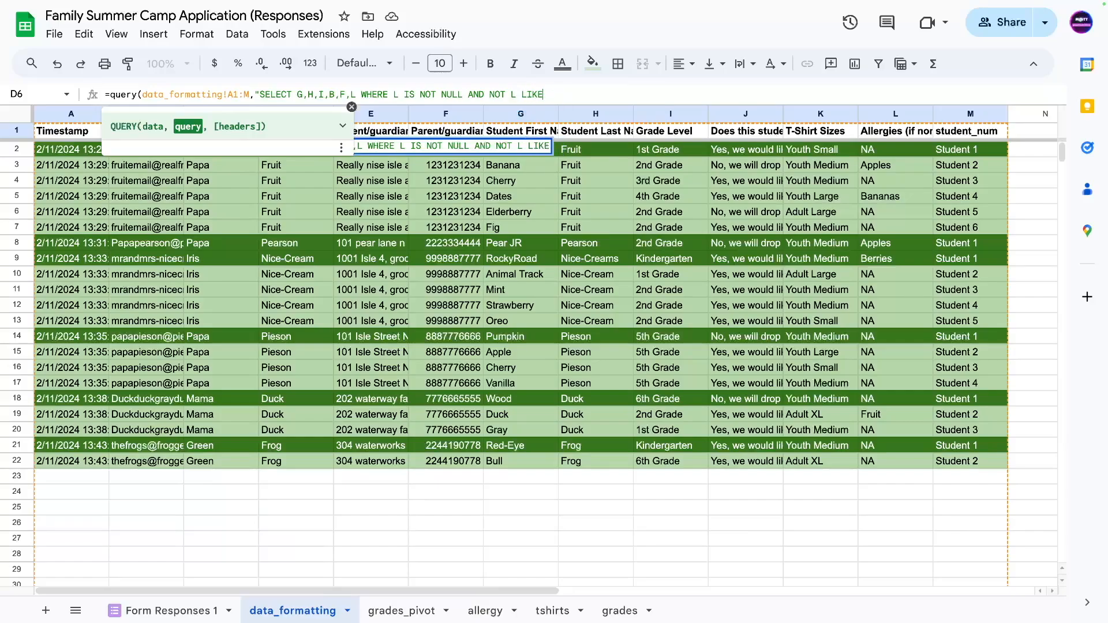
text( 'NA',)
text(,1))
key(Return)
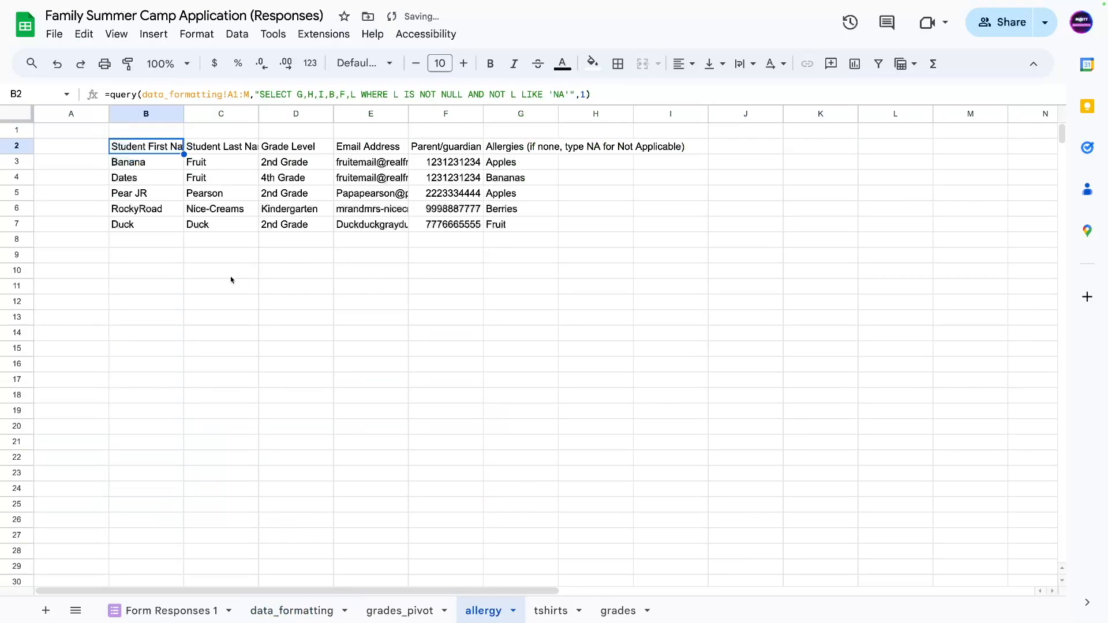
Compare the first allergy result with the NA allergy entry in data_formatting L6.
click(530, 165)
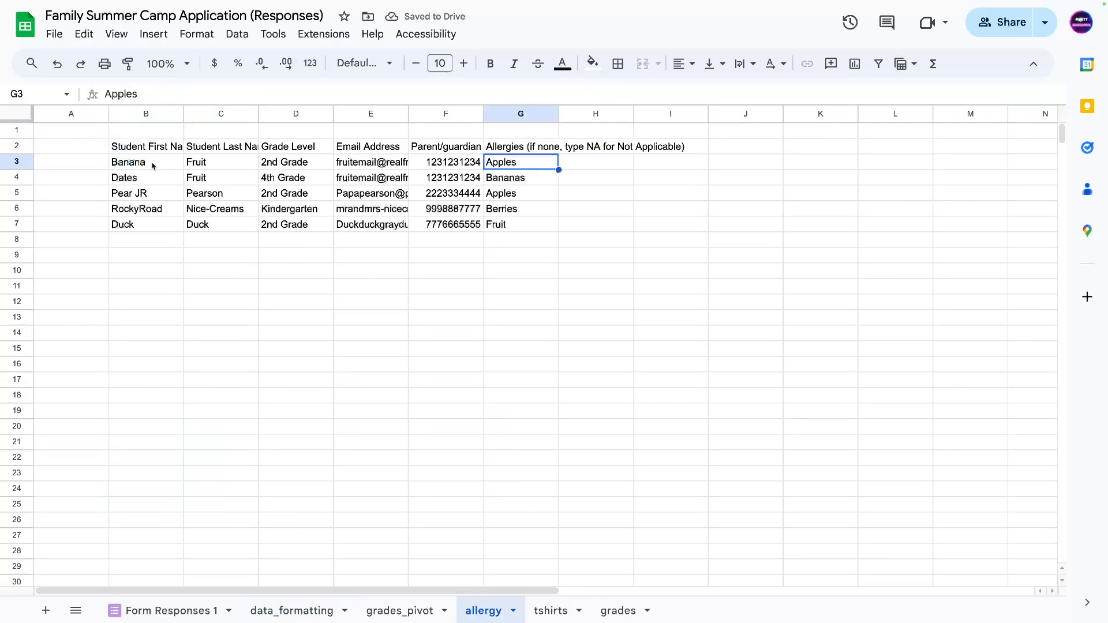
click(138, 151)
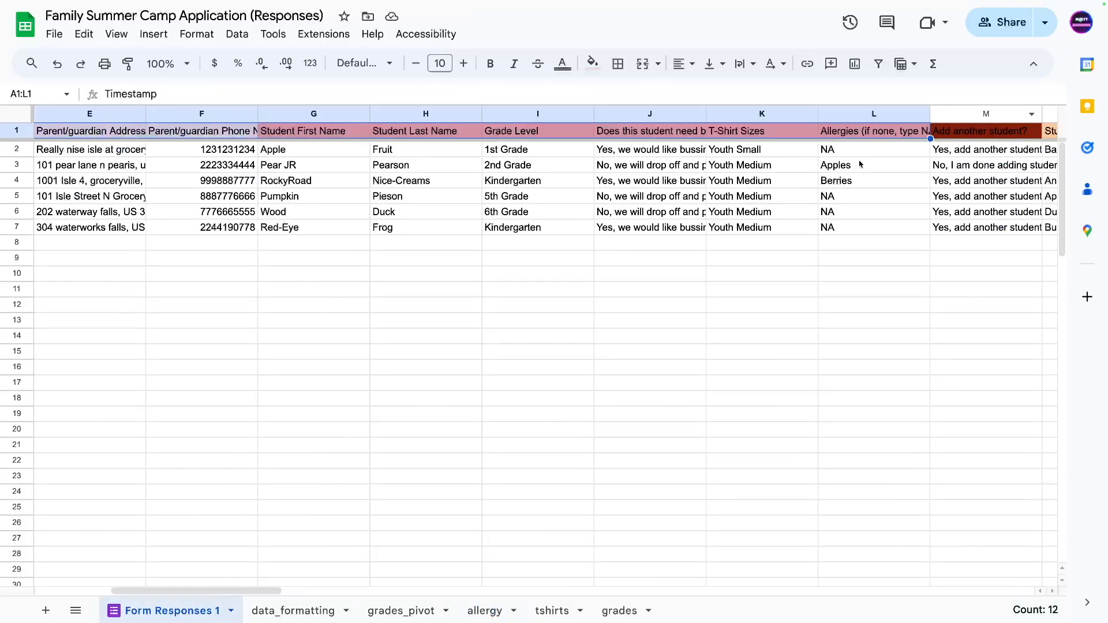
click(294, 611)
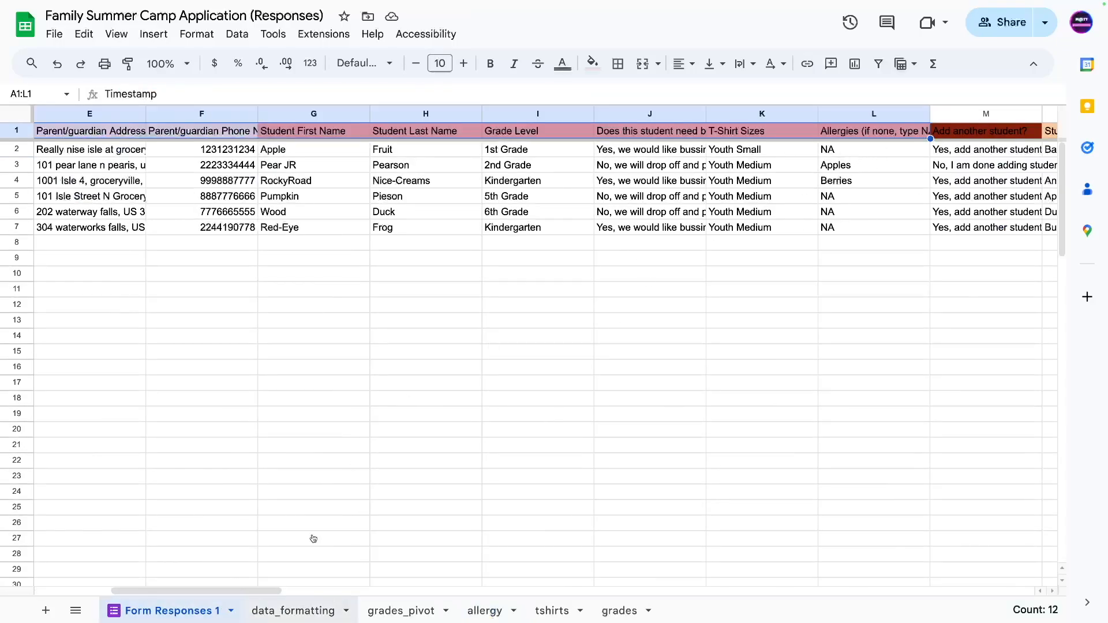
click(894, 213)
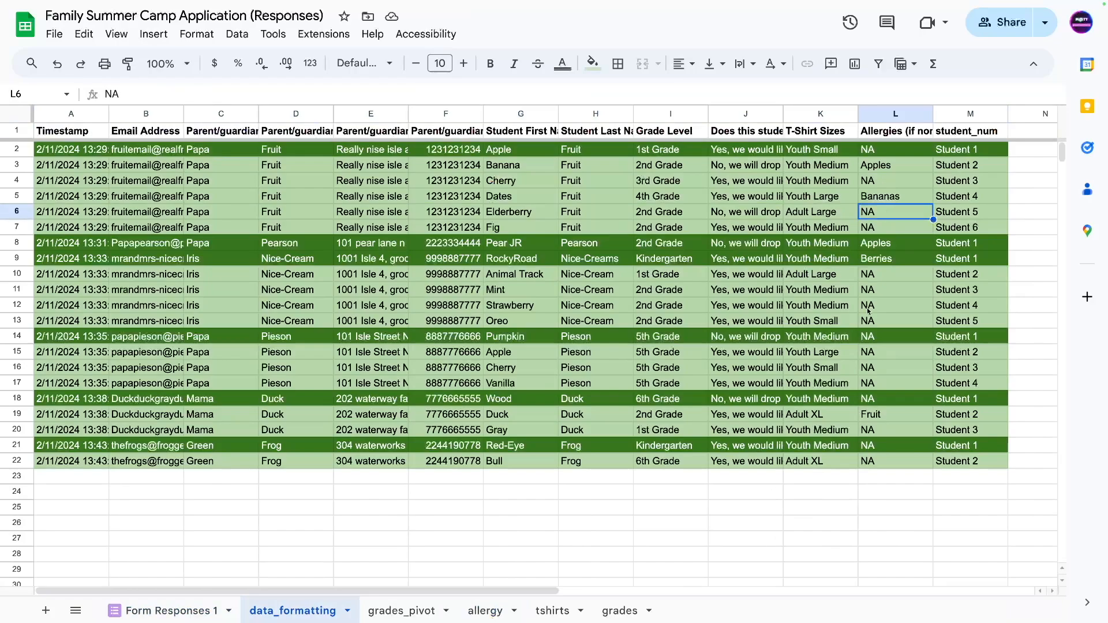
click(176, 611)
Change the row-6 allergy answer on Form Responses 1 from NA to NO.
click(830, 212)
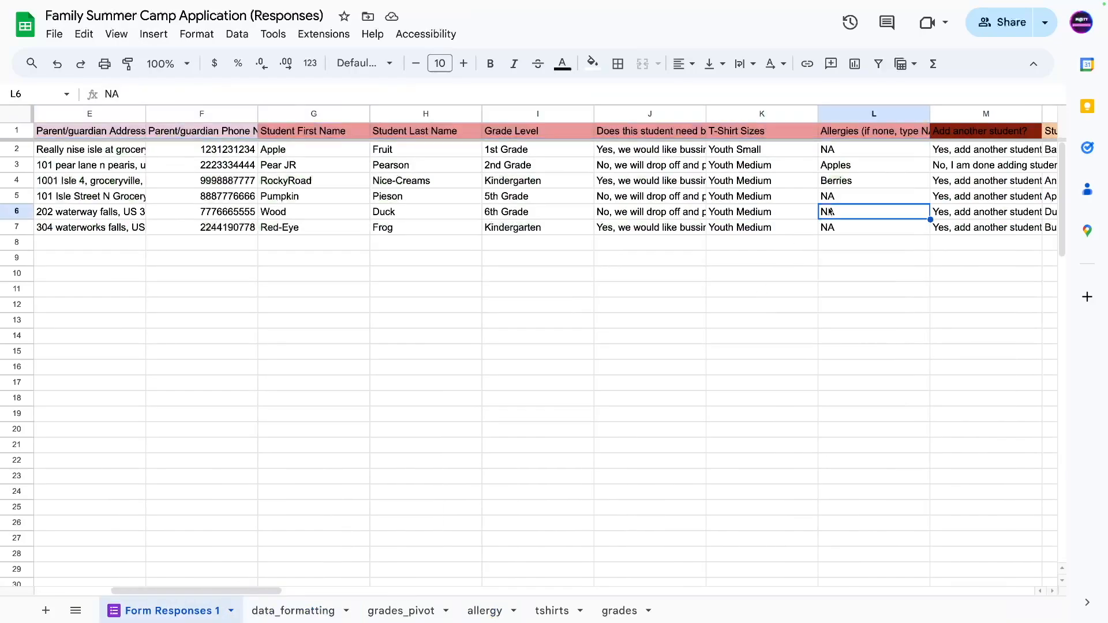
double_click(830, 212)
key(BackSpace)
text(O)
key(Return)
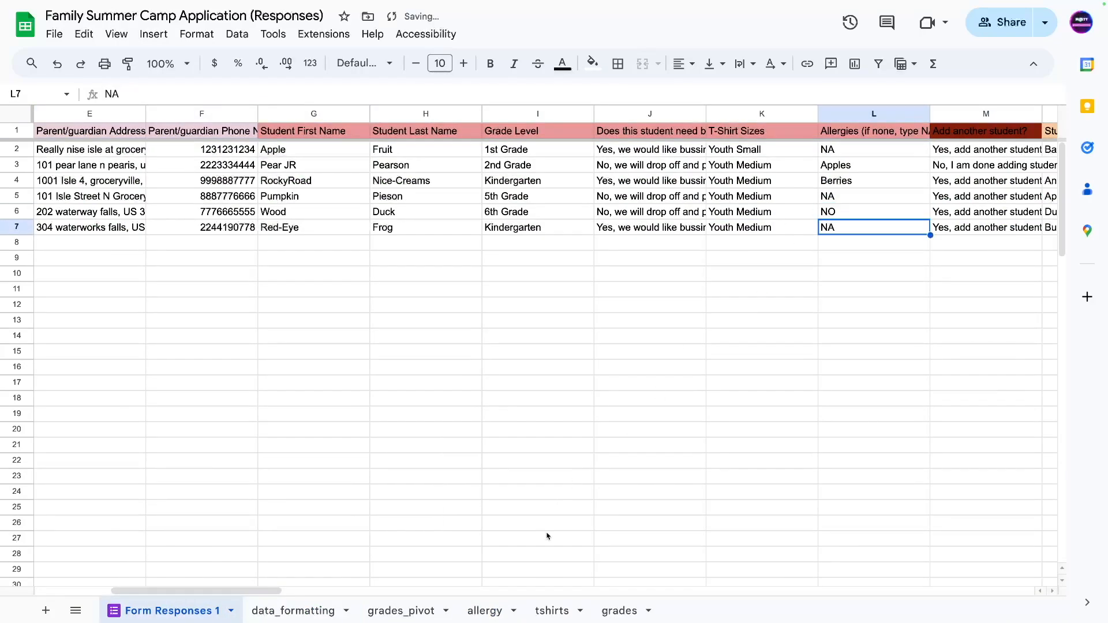
Confirm the allergy results now include the NO row, and select the NA exclusion condition in the formula.
click(619, 611)
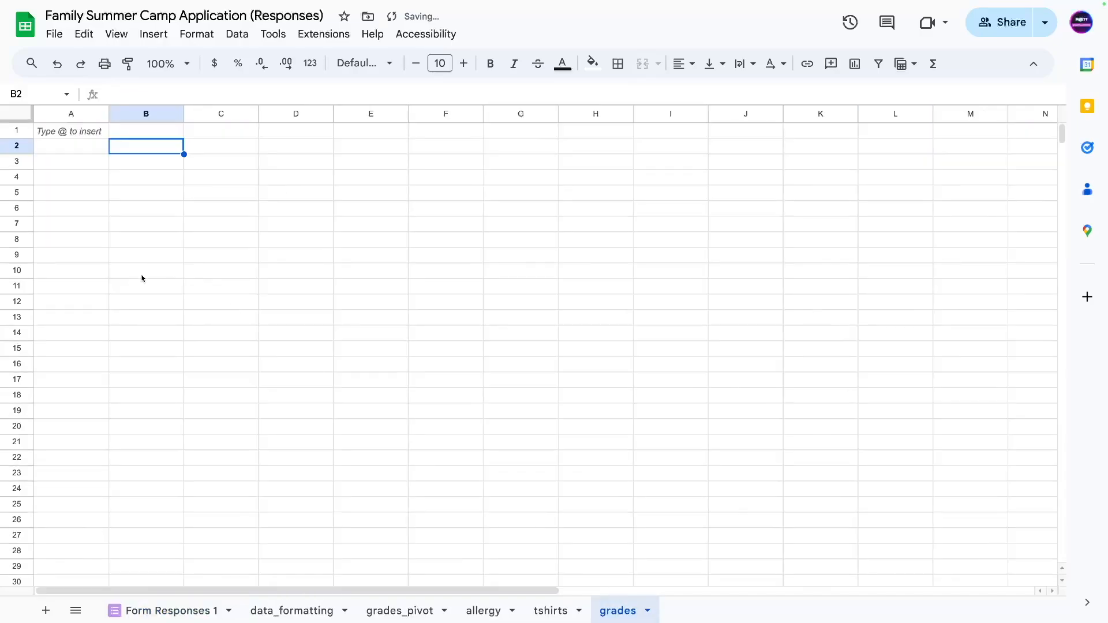
click(488, 613)
click(510, 226)
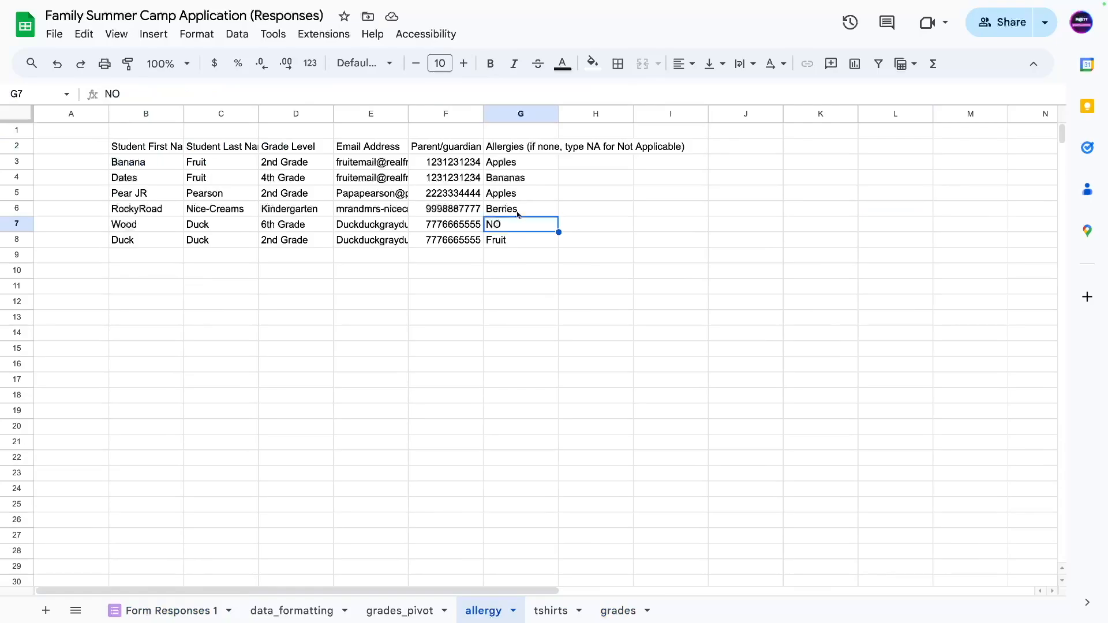
click(144, 151)
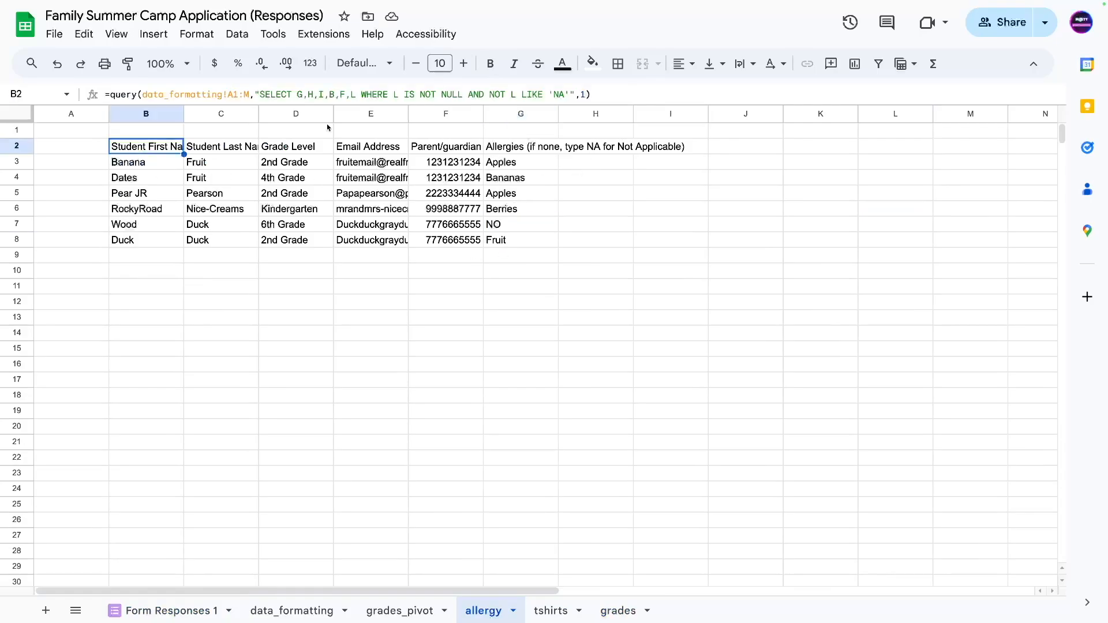
mouse_move(363, 96)
mouse_down()
mouse_move(503, 95)
mouse_move(352, 94)
mouse_up()
click(456, 94)
drag(468, 94, 564, 93)
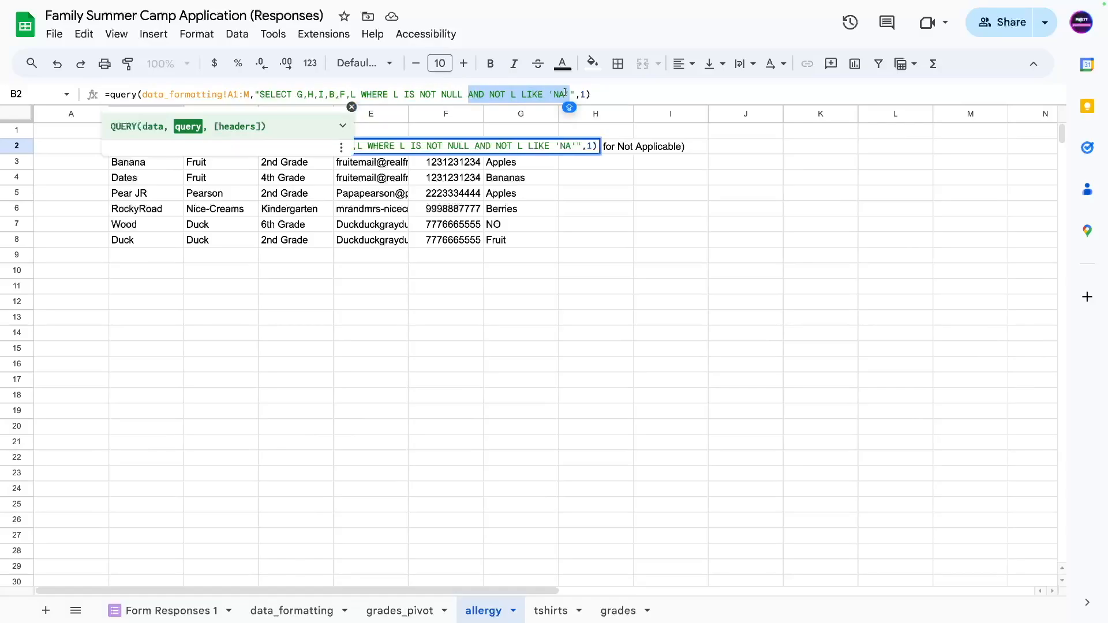
Add a second condition to the query excluding 'NO' allergy answers.
key(ctrl+c)
click(569, 94)
key(ctrl+v)
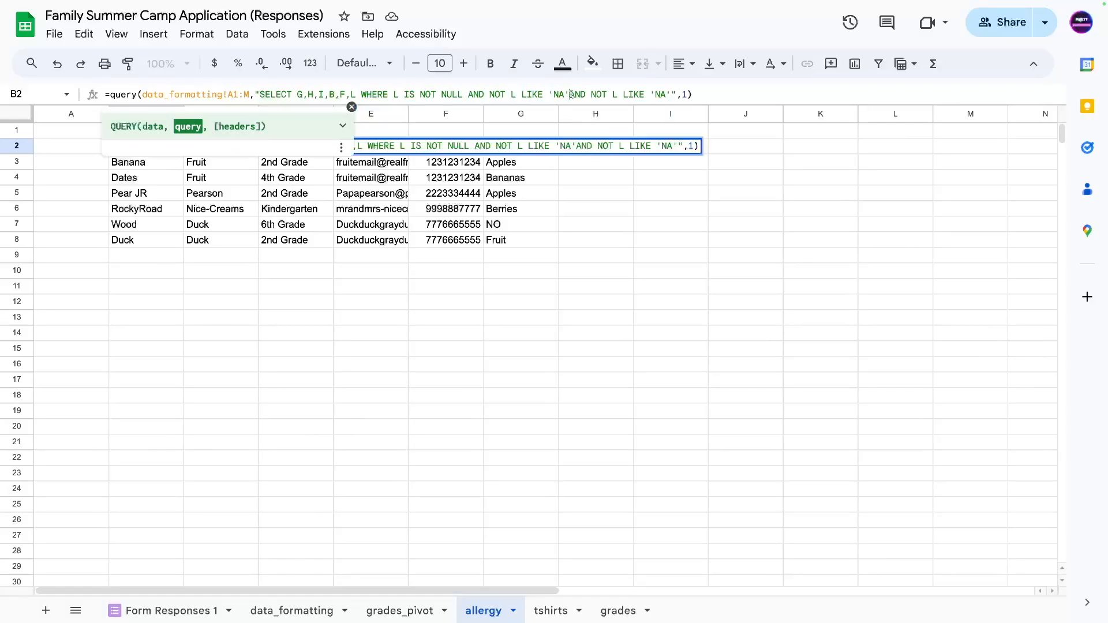
click(671, 94)
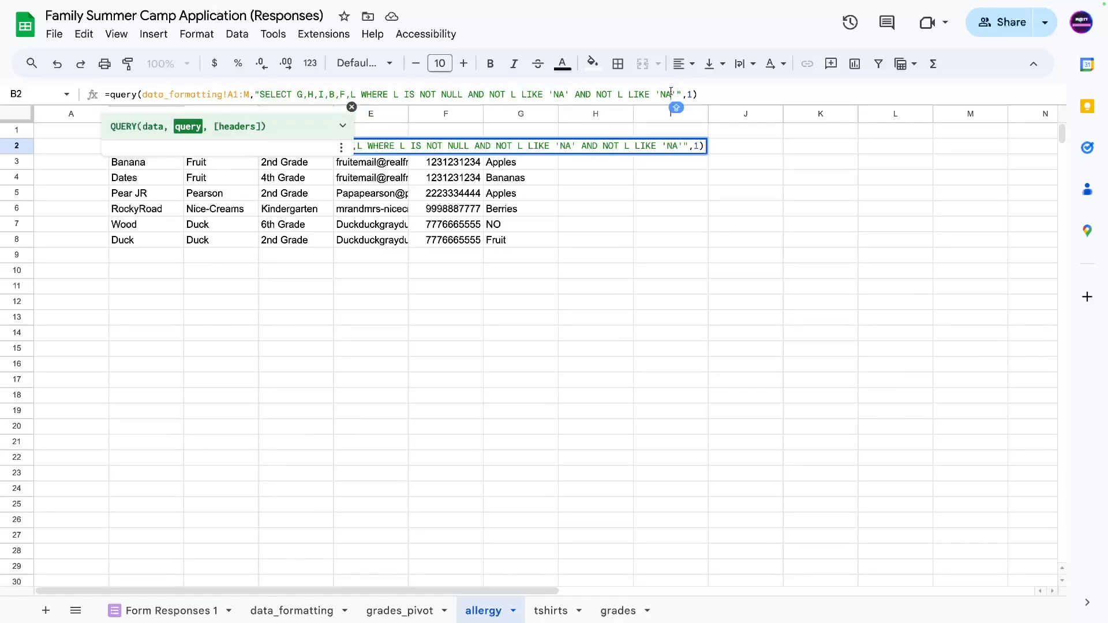
key(BackSpace)
text(O)
key(Return)
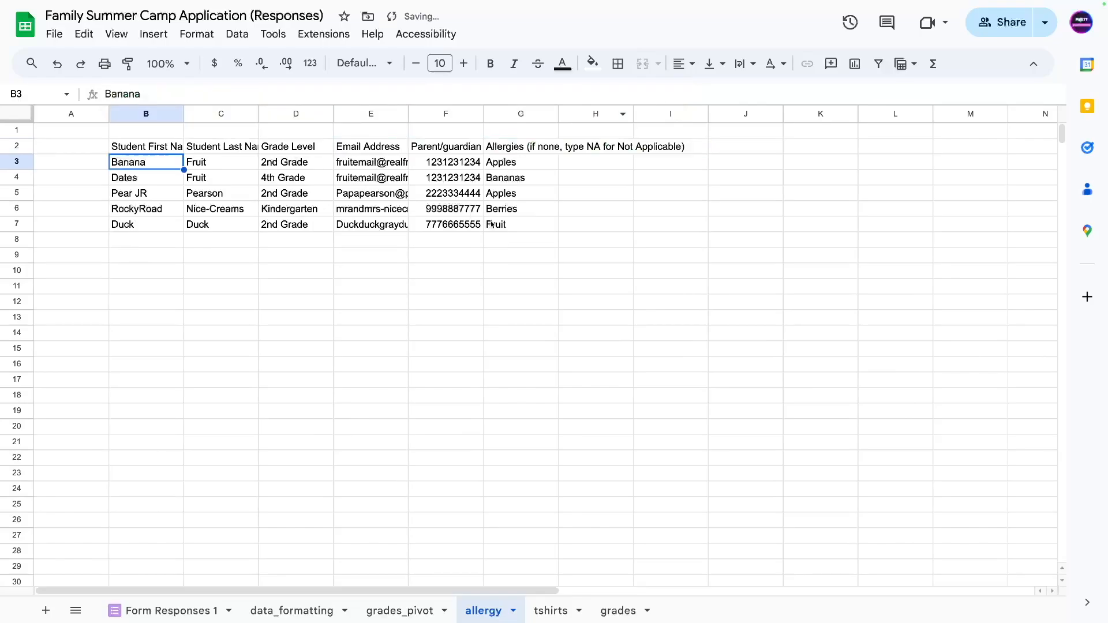
Review the five results and append ORDER BY L to sort them by allergy.
click(501, 238)
drag(510, 162, 157, 222)
click(529, 133)
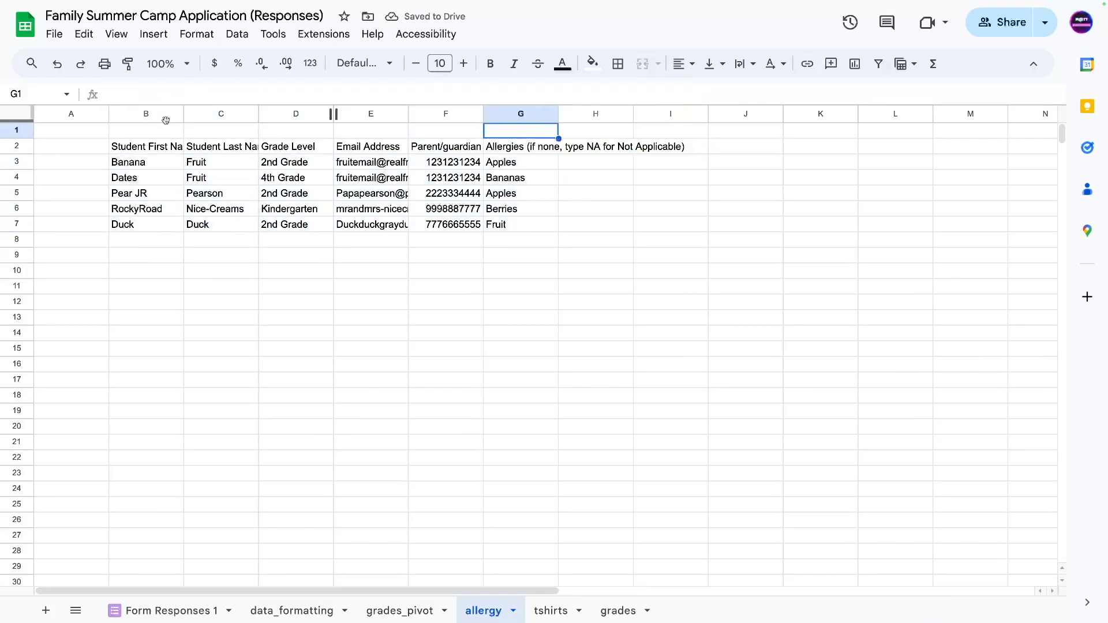
click(150, 148)
click(676, 94)
text(OR)
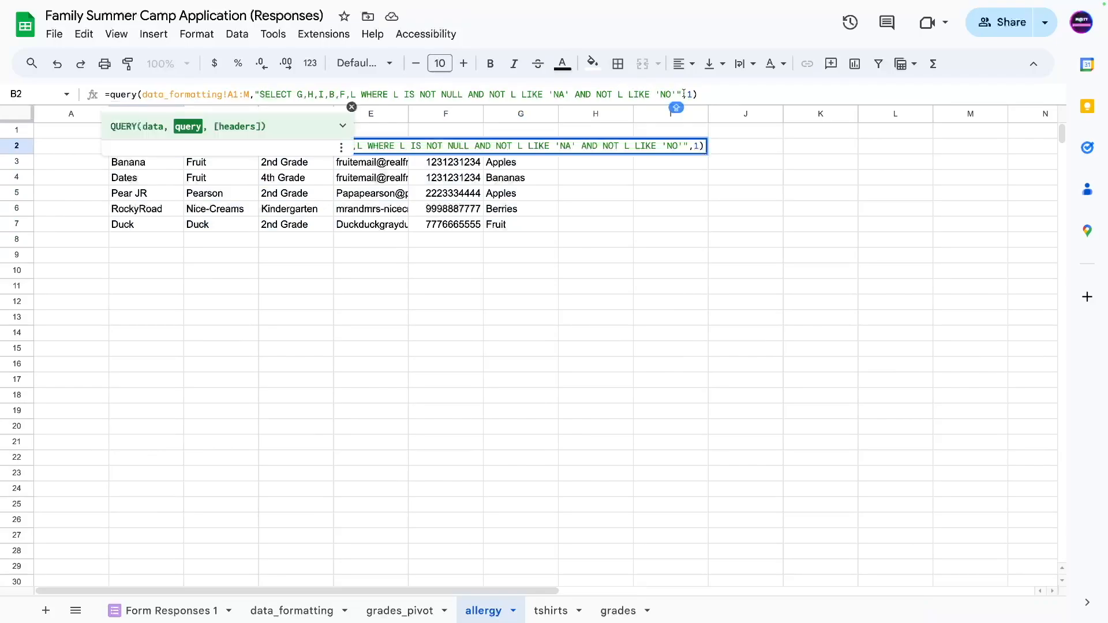
text(DER BY L)
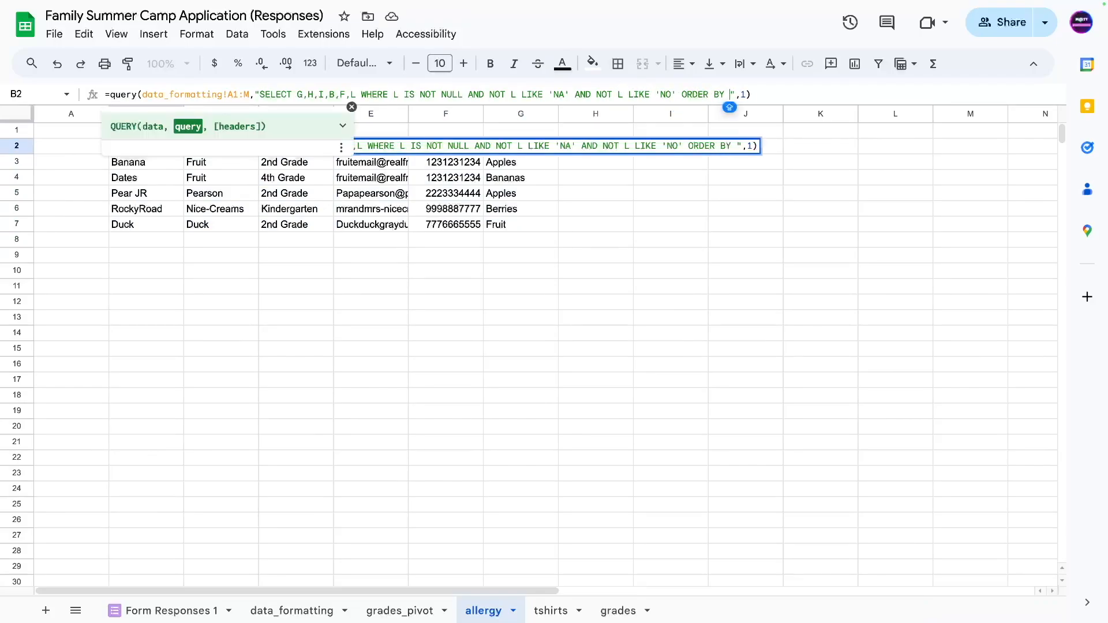
key(Return)
Review the sorted results, comparing the Apples, Berries and Fruit rows.
click(199, 208)
drag(147, 168, 505, 180)
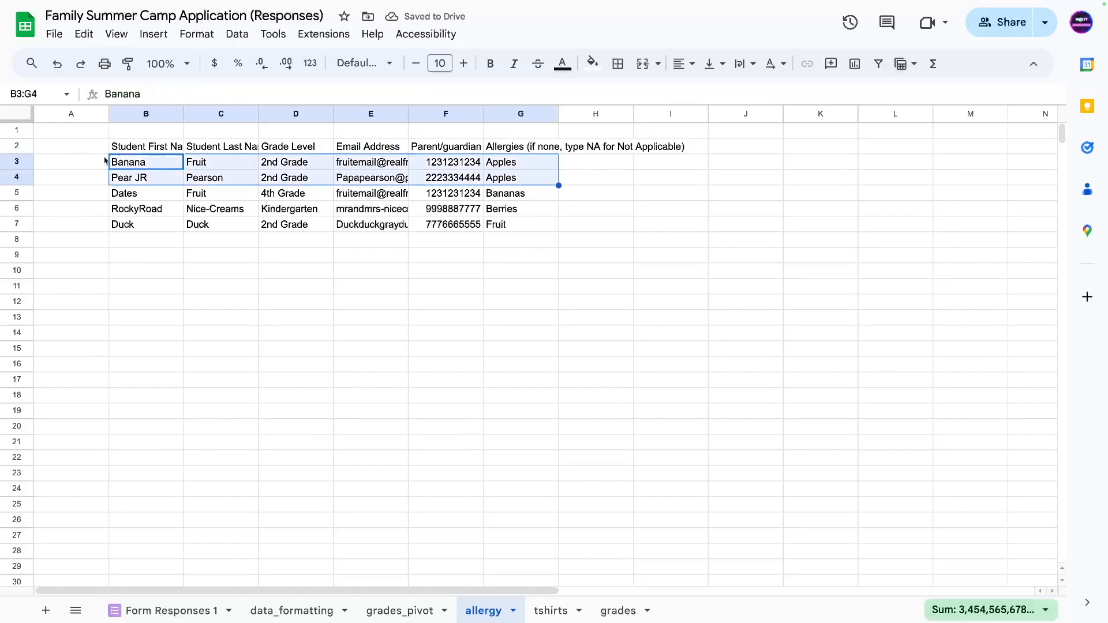
click(516, 208)
drag(516, 193, 149, 228)
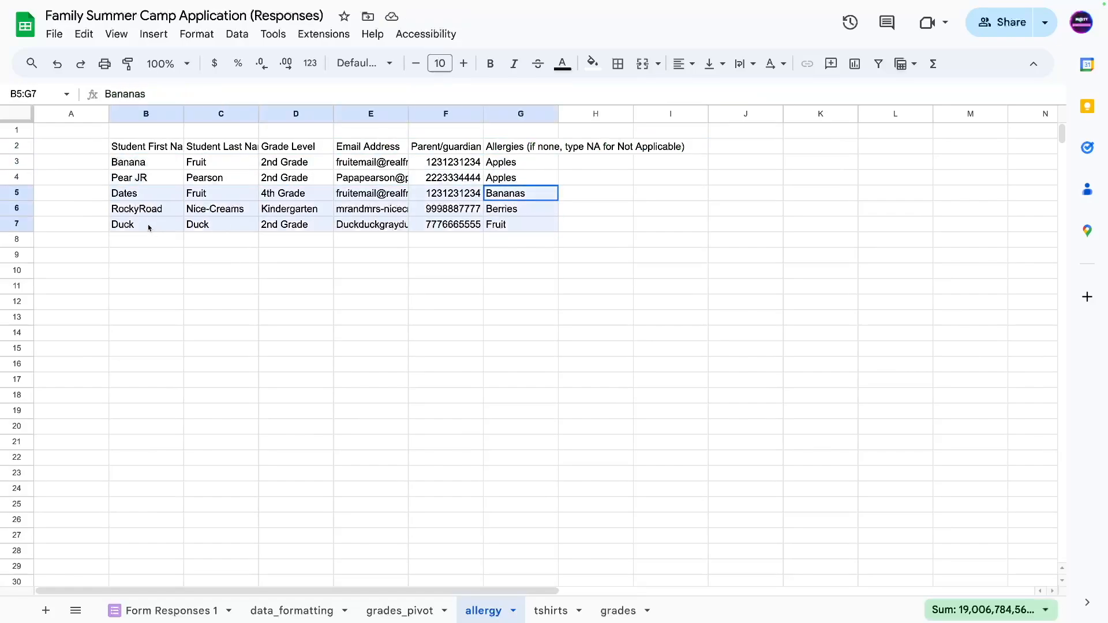
click(470, 272)
drag(520, 208, 118, 227)
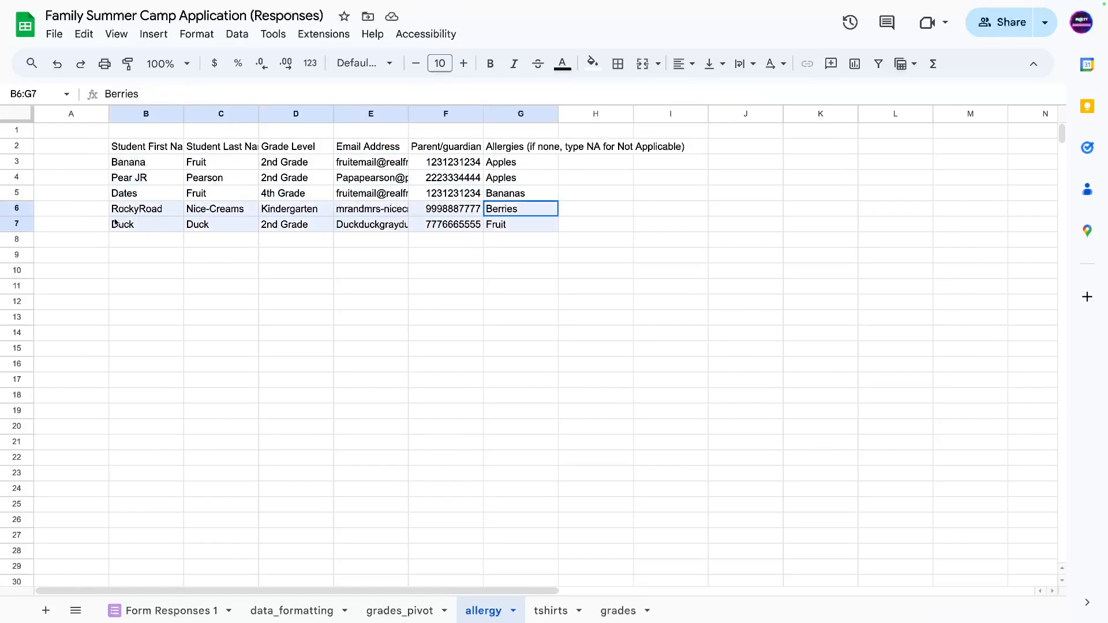
click(201, 271)
Edit the query's sort order and check the re-sorted Bananas and Berries rows.
click(142, 150)
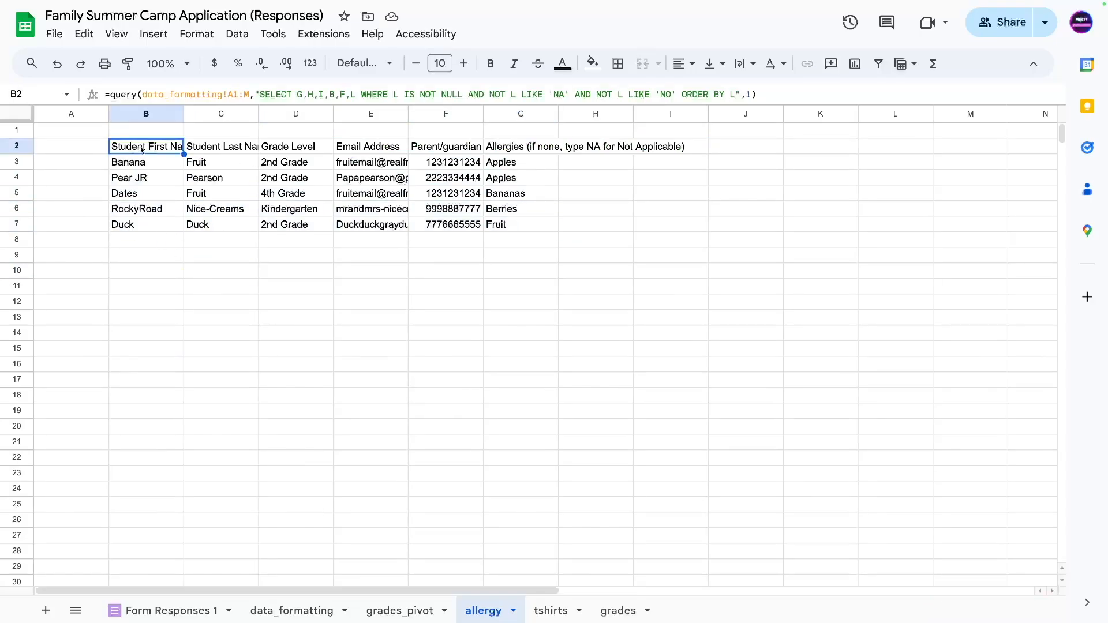
click(720, 95)
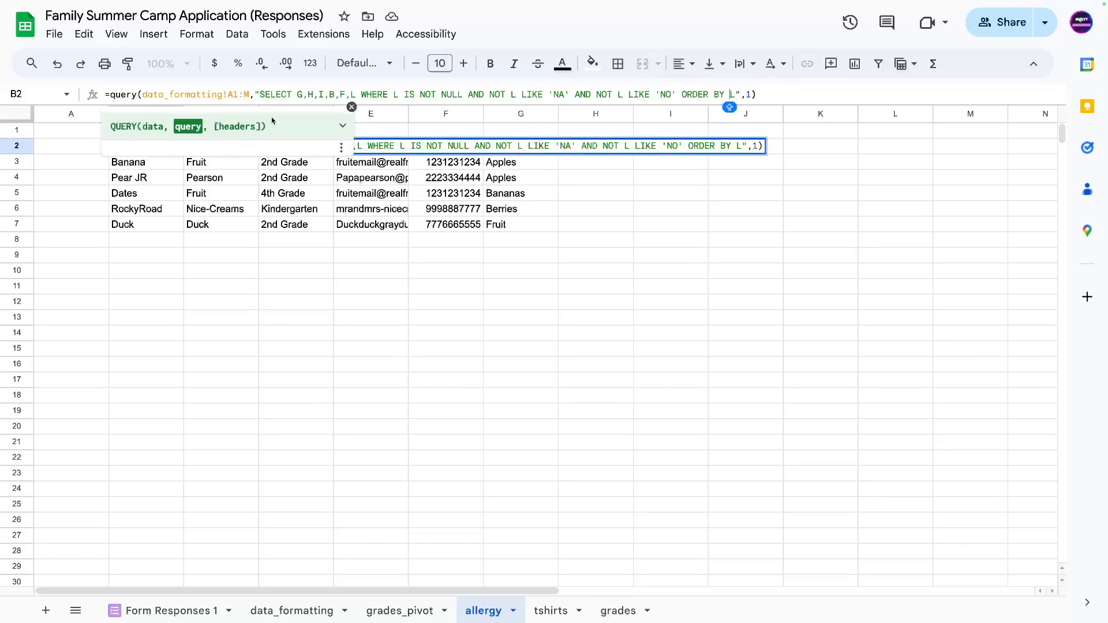
key(Return)
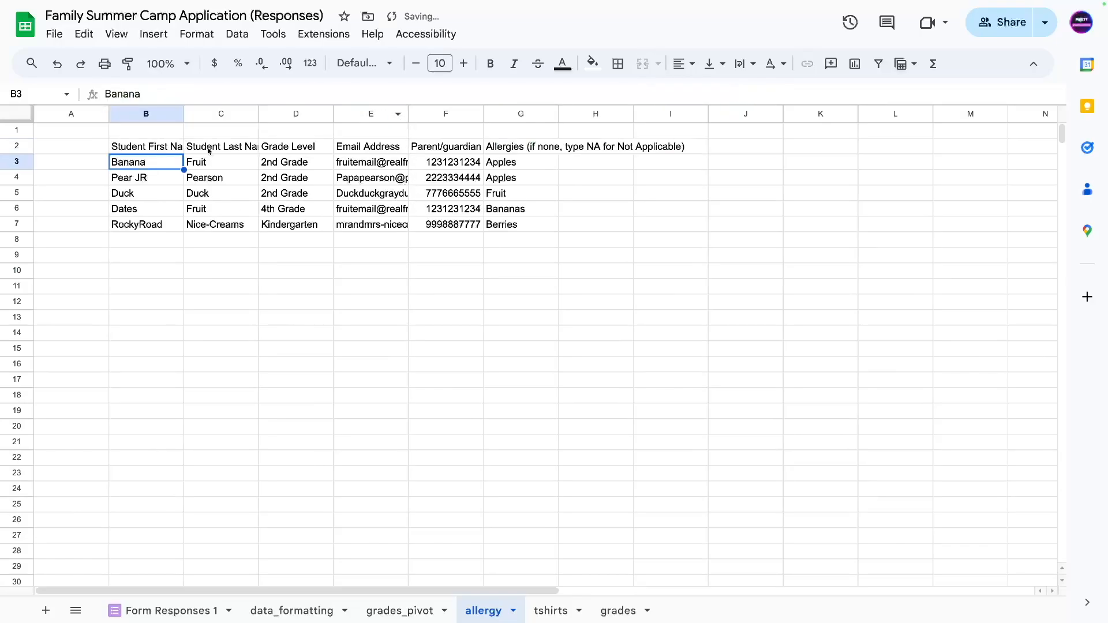
click(275, 163)
drag(127, 164, 524, 197)
drag(147, 208, 532, 210)
drag(127, 228, 520, 229)
click(456, 255)
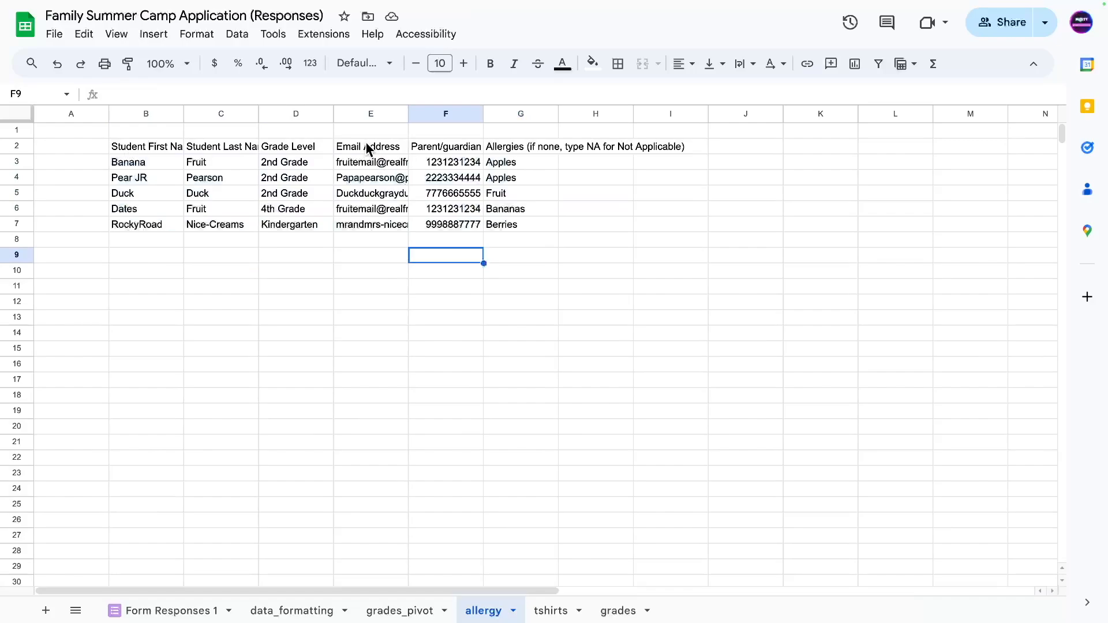
Auto-fit the email and phone columns, make column A much narrower, and select B2:G2.
drag(372, 149, 456, 225)
drag(414, 112, 413, 113)
double_click(414, 112)
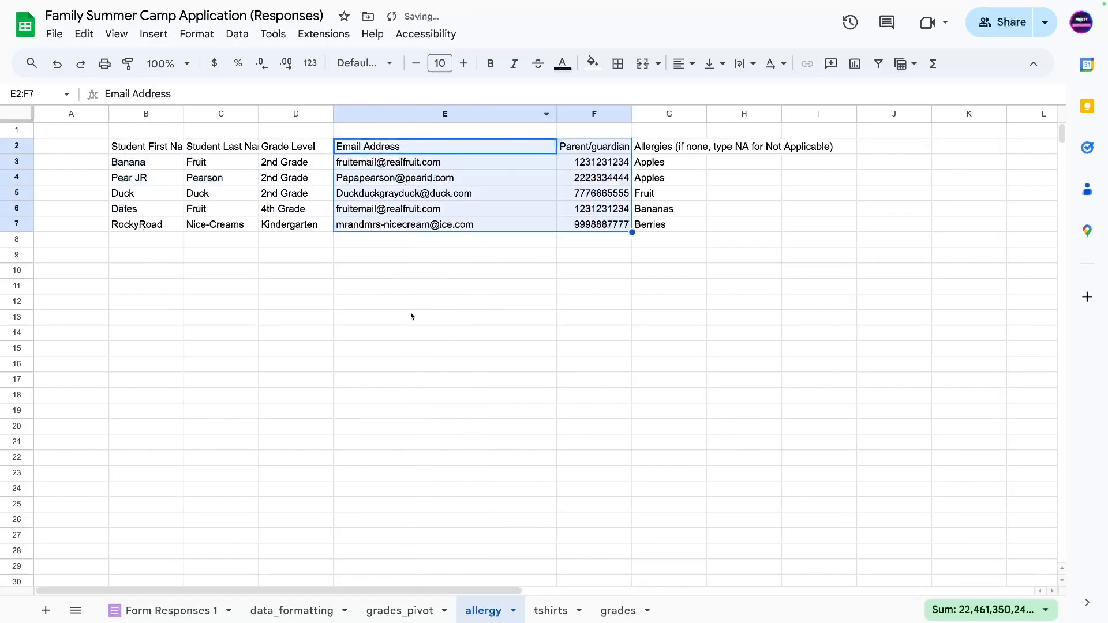
drag(410, 313, 410, 301)
double_click(630, 111)
click(572, 269)
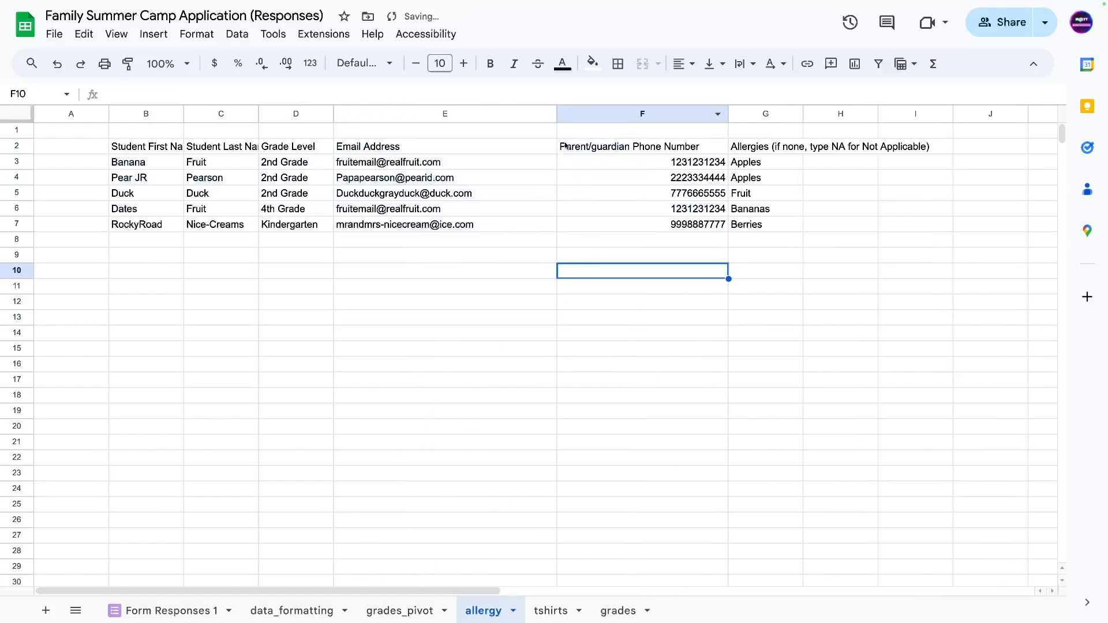
drag(109, 114, 50, 114)
click(162, 224)
drag(87, 146, 731, 151)
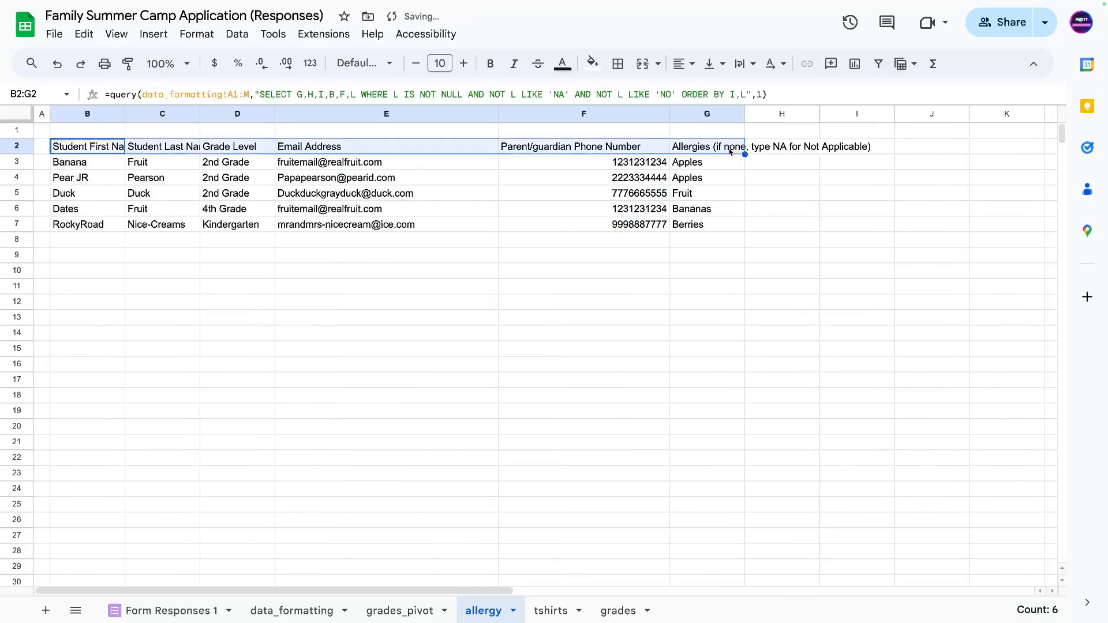
Bold the header row and give column F the custom phone format (###) ###-####.
key(ctrl+b)
click(605, 164)
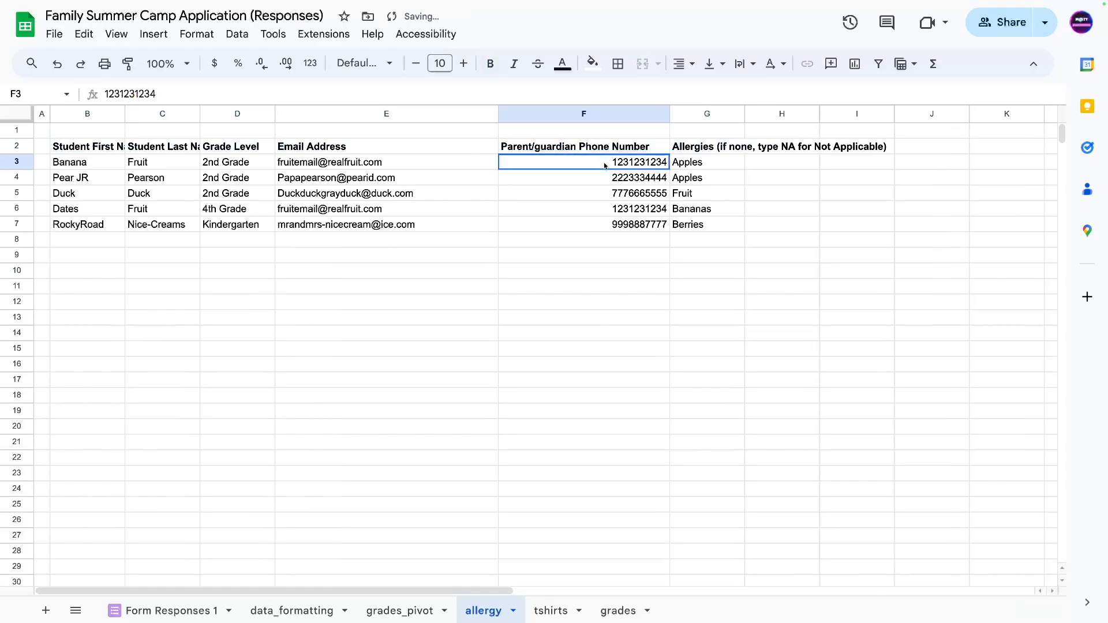
click(558, 110)
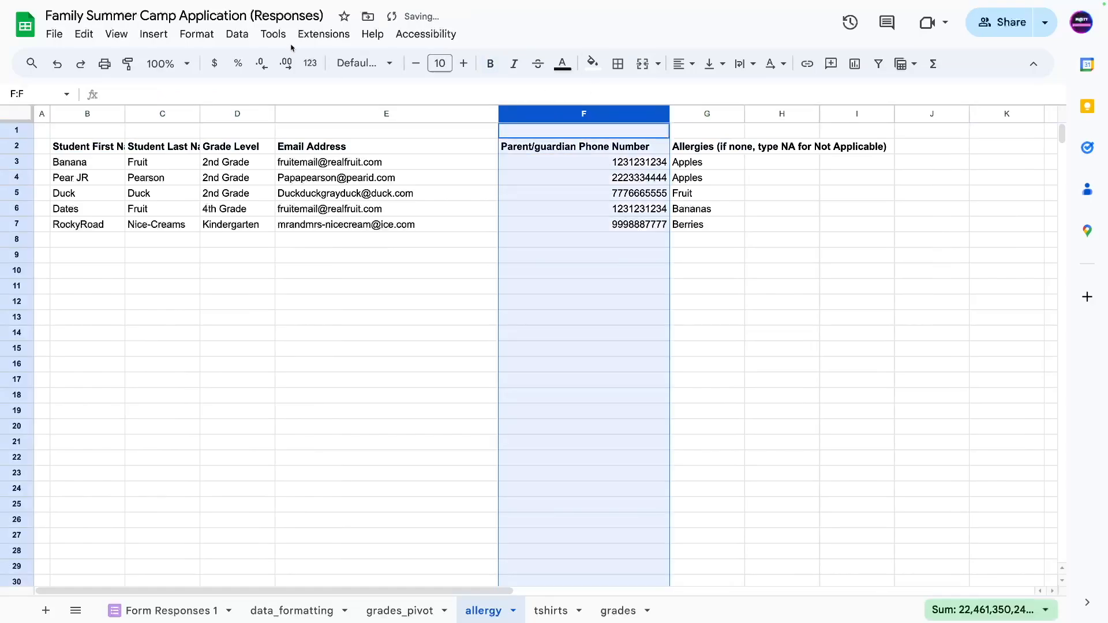
click(196, 36)
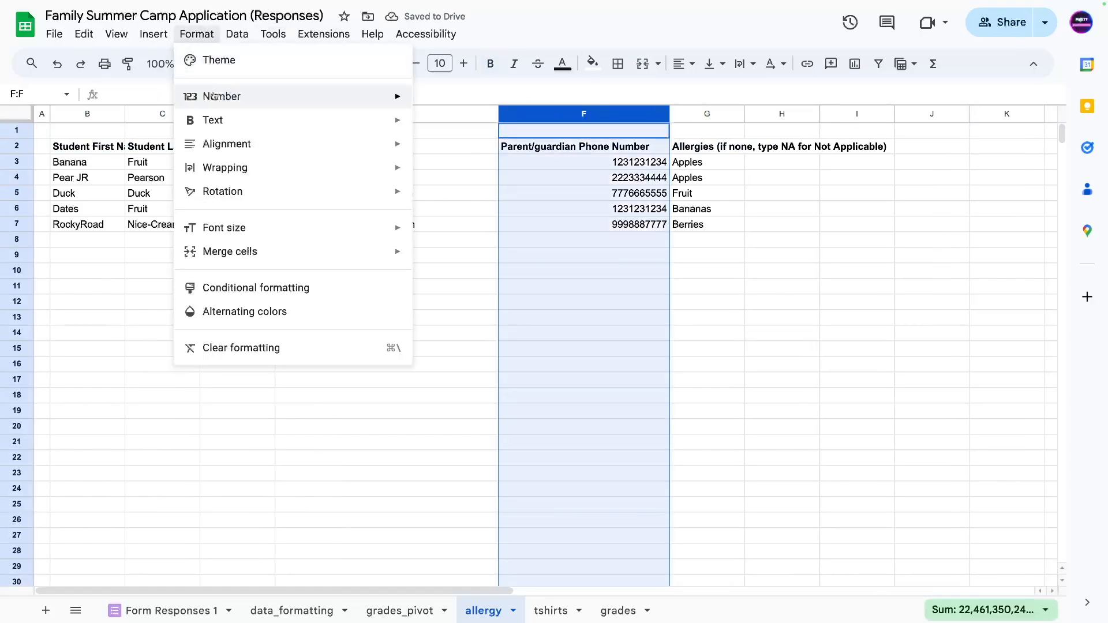
mouse_move(346, 97)
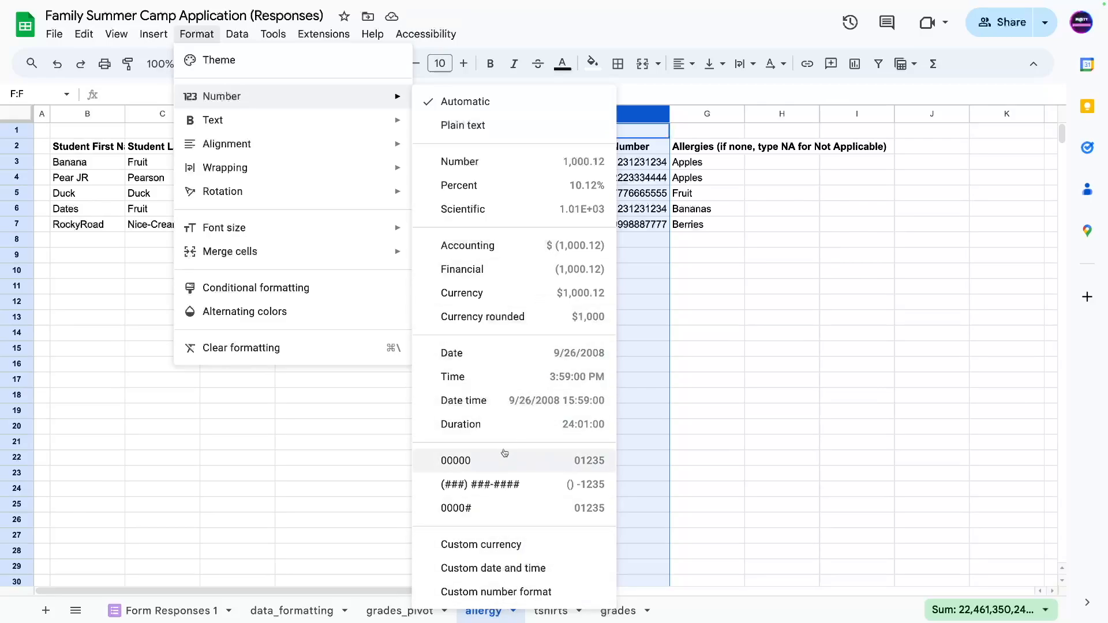
click(492, 592)
double_click(421, 161)
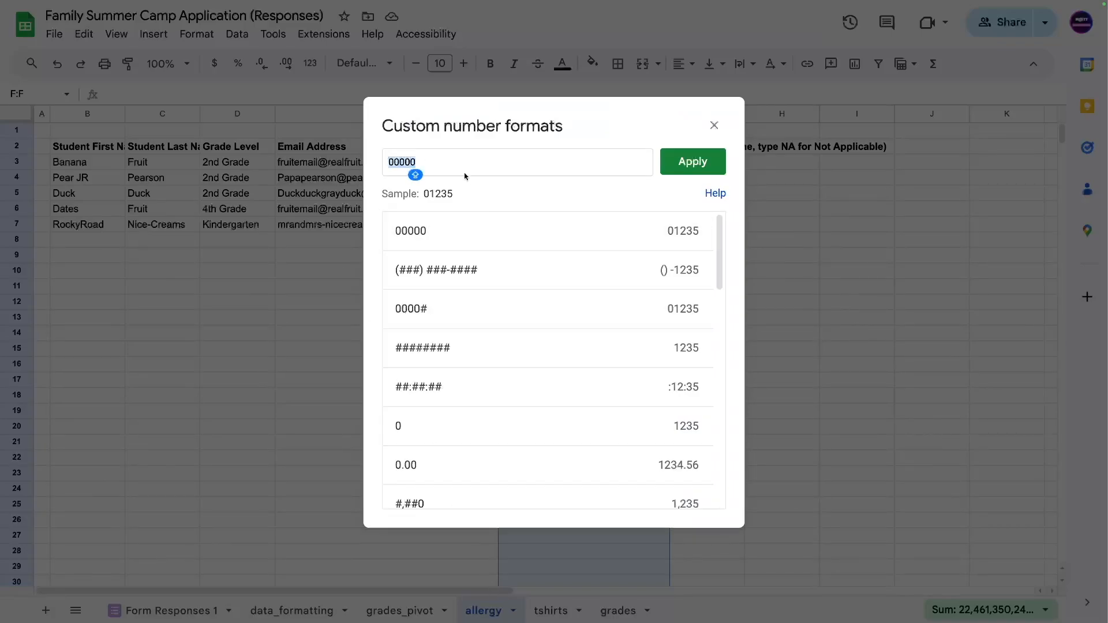
text(()
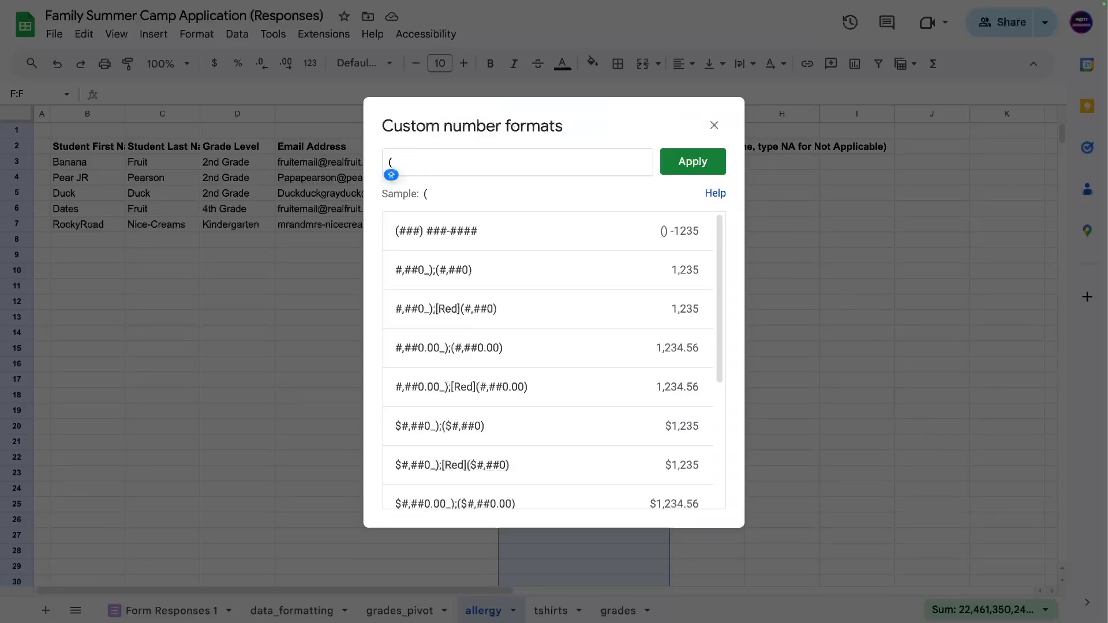
text(###) ###)
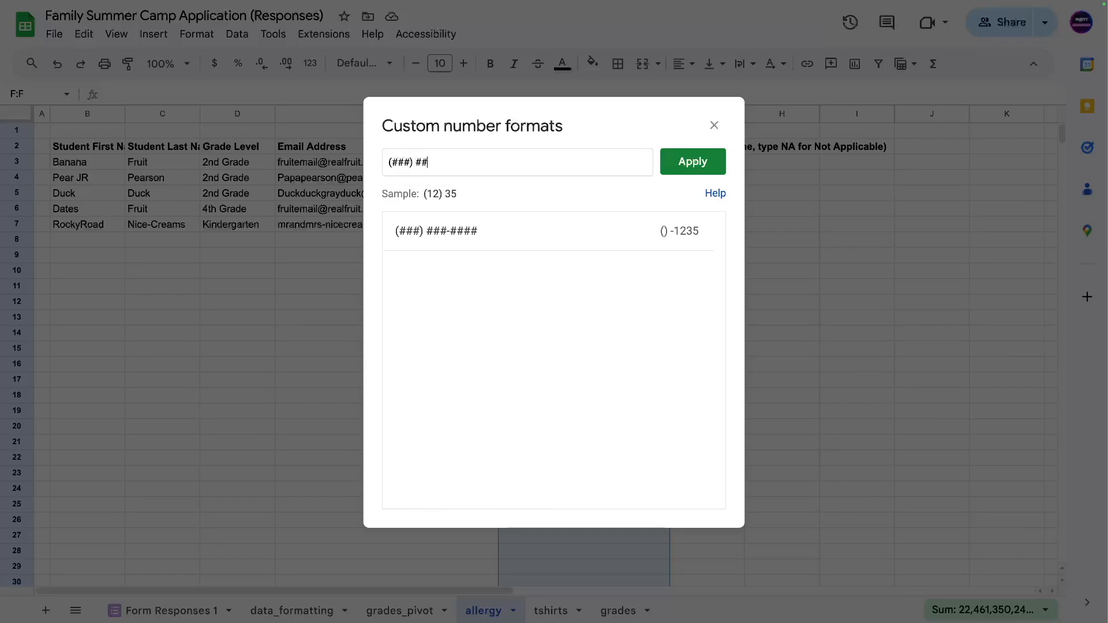
text(-####)
click(700, 162)
Check the formatted phone numbers in F3:F7 and narrow column F closer to them.
click(260, 365)
click(593, 163)
click(559, 339)
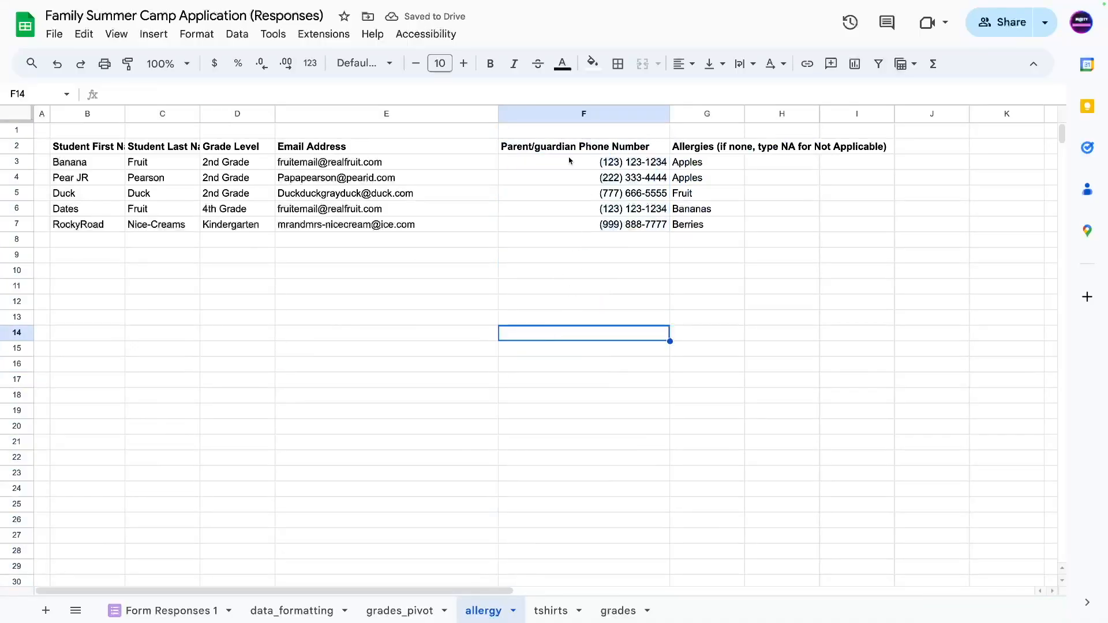
drag(569, 161, 563, 236)
drag(586, 180, 606, 194)
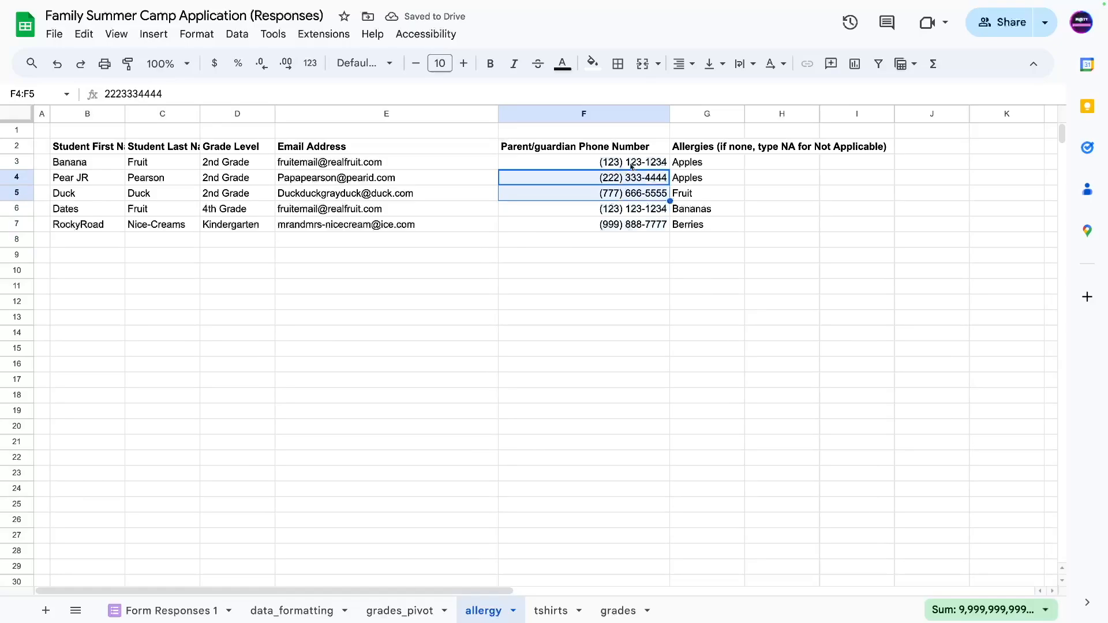
click(630, 164)
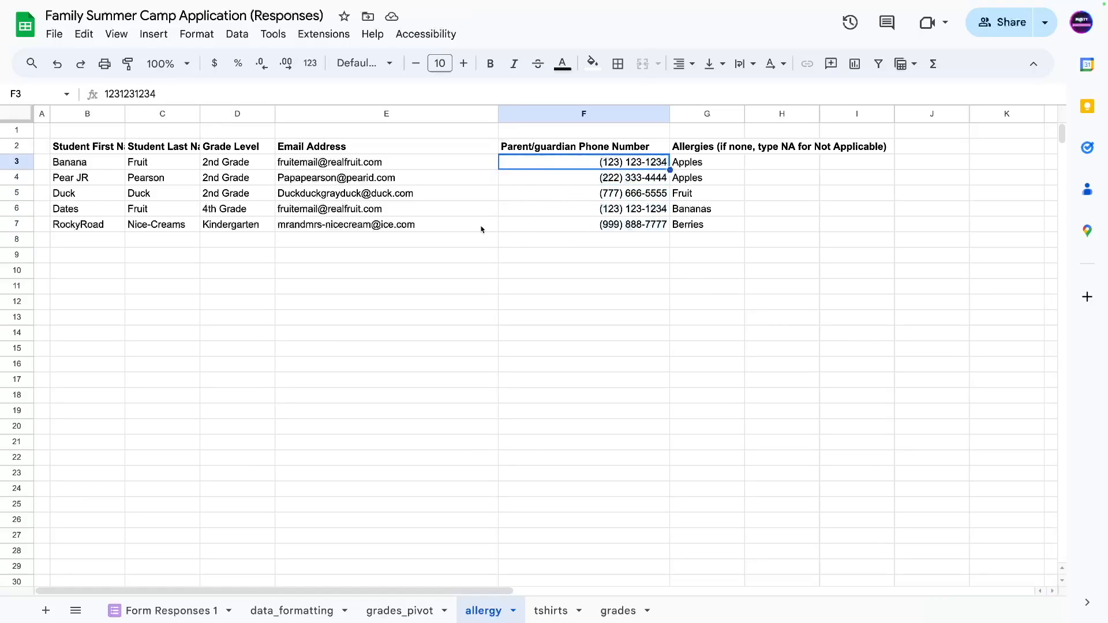
click(453, 307)
drag(669, 114, 584, 113)
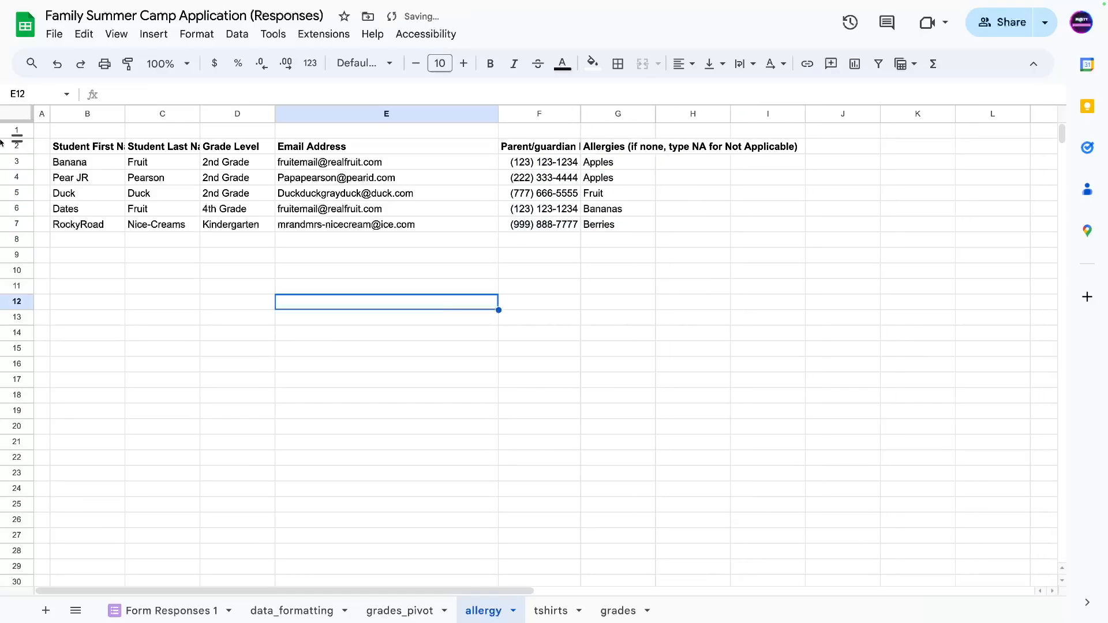
Auto-fit columns B through G so every header and value fits.
drag(89, 110, 643, 112)
double_click(654, 113)
click(430, 348)
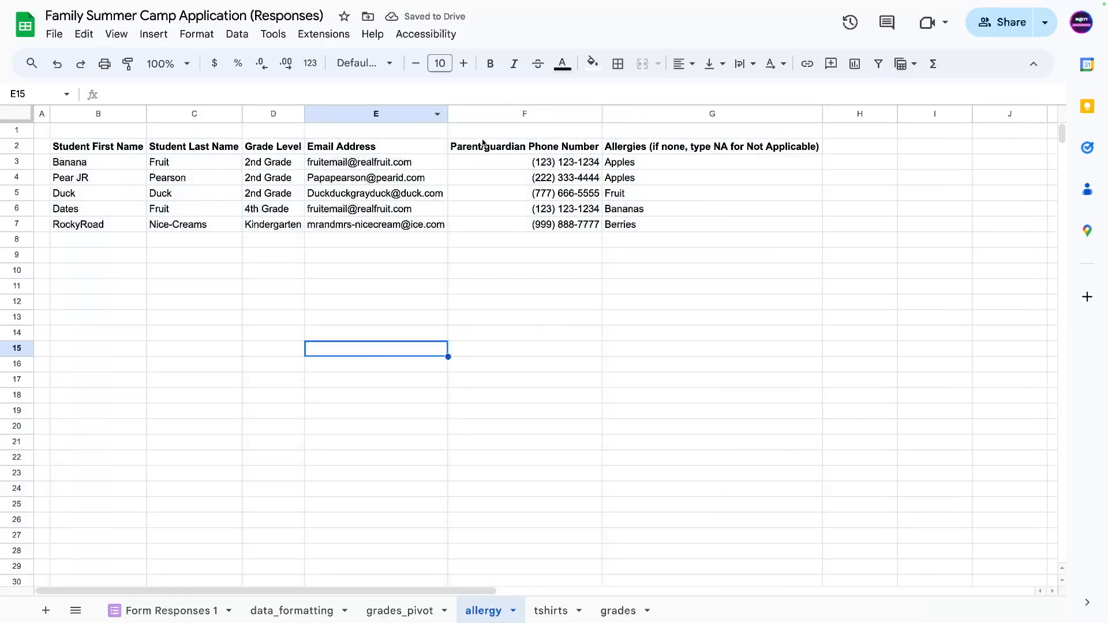
click(467, 149)
click(355, 209)
Review the allergy entries G2:G7, then open the hidden sis_data sheet.
click(174, 287)
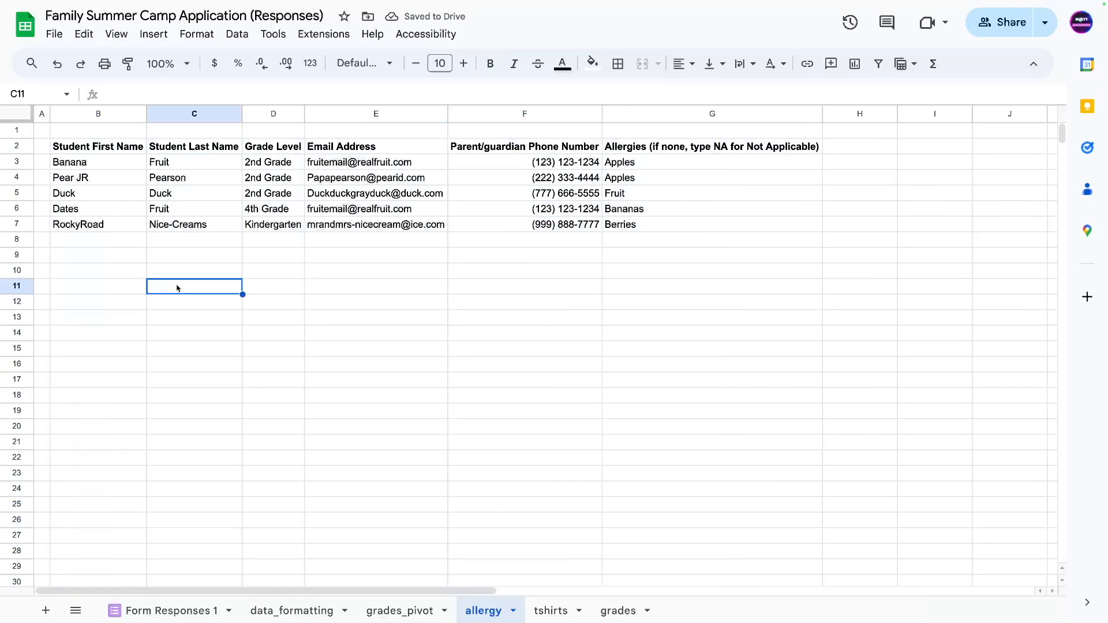
drag(651, 148, 654, 221)
click(491, 301)
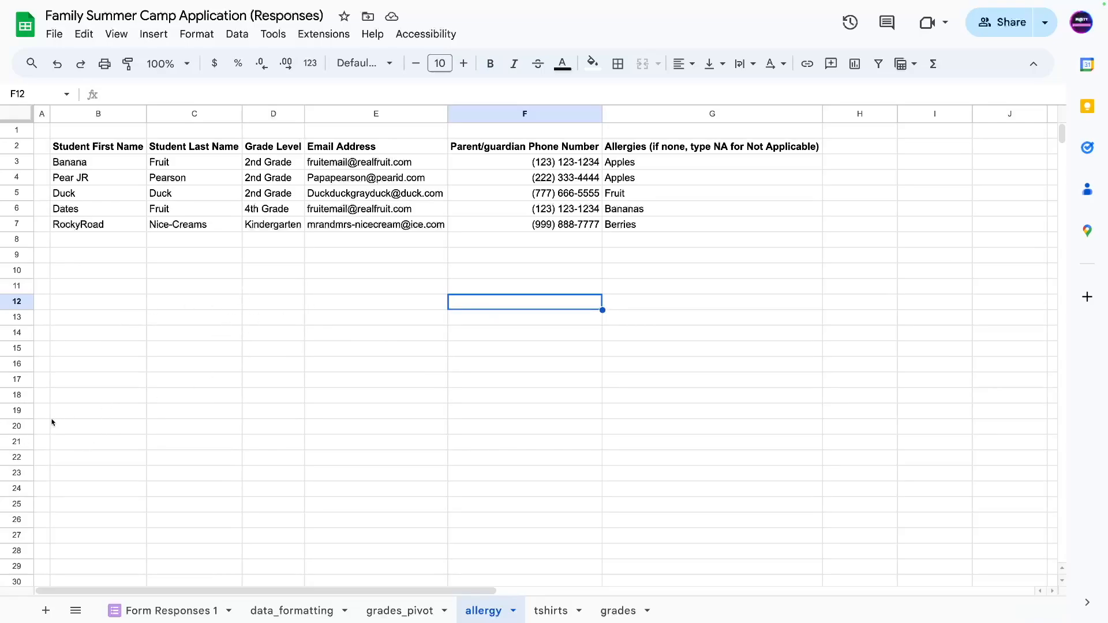
click(76, 611)
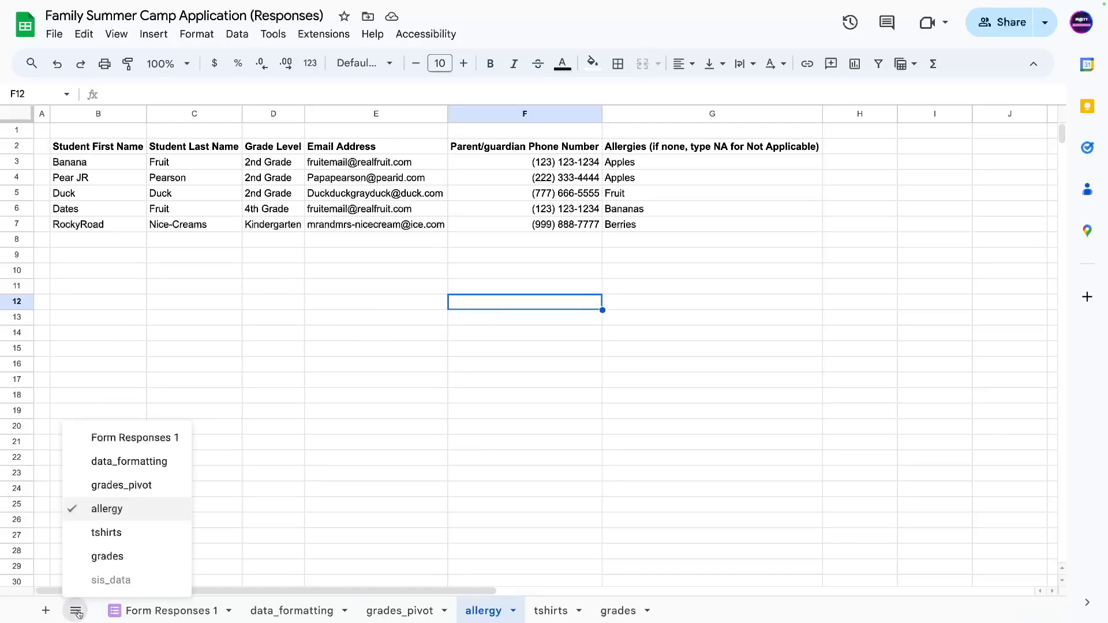
click(112, 586)
Inspect sis_data's IMPORTRANGE formula in A1 and its last_name, student_id and grade headers.
click(99, 161)
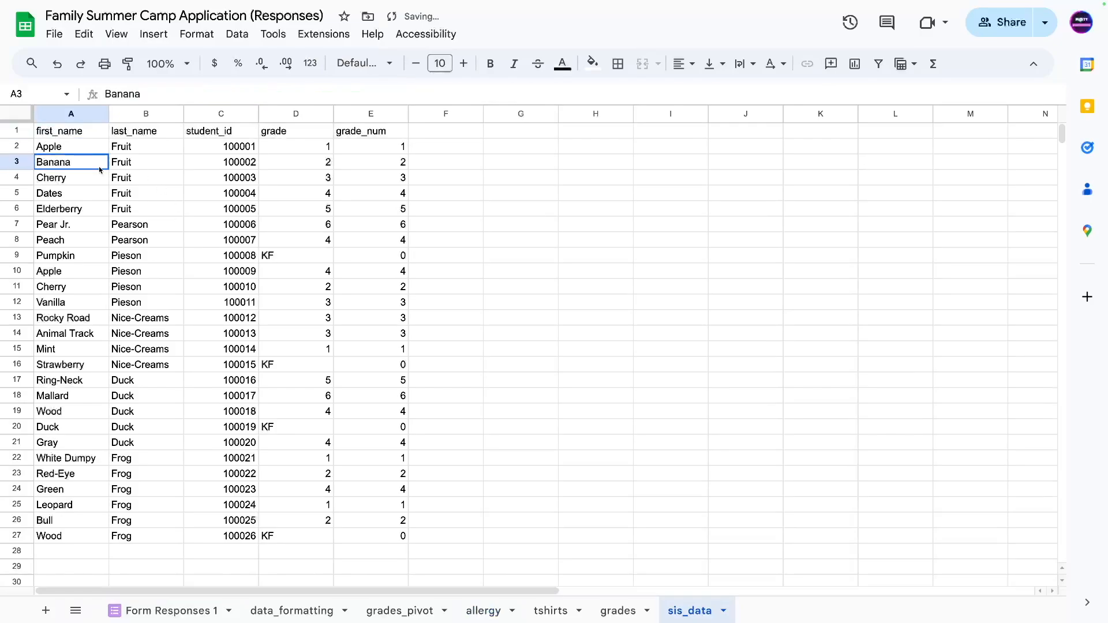
click(122, 153)
click(73, 138)
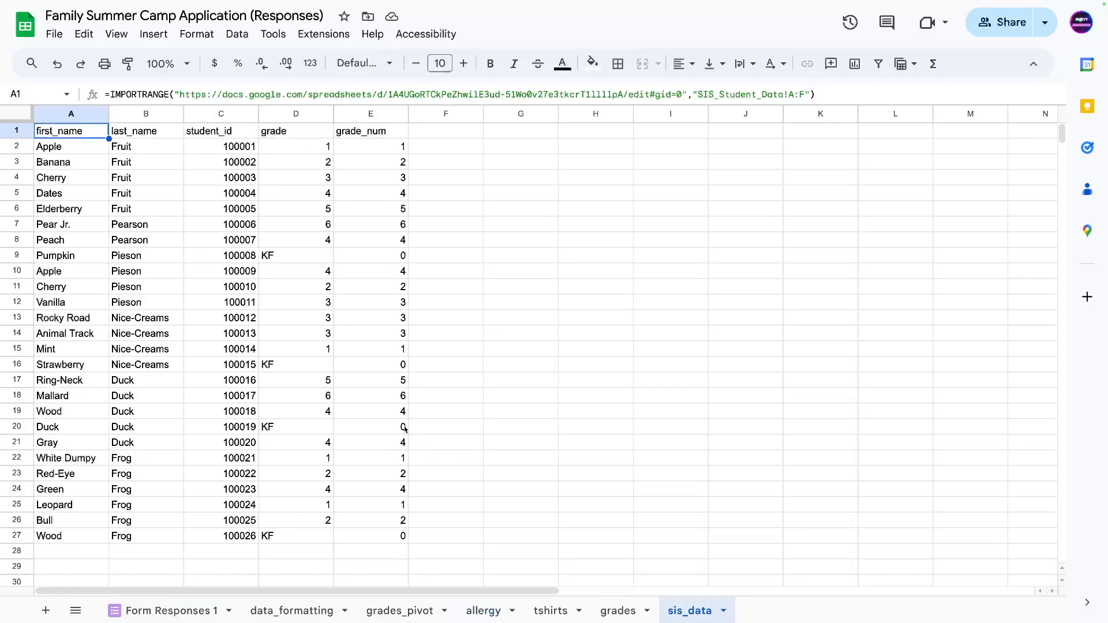
click(101, 168)
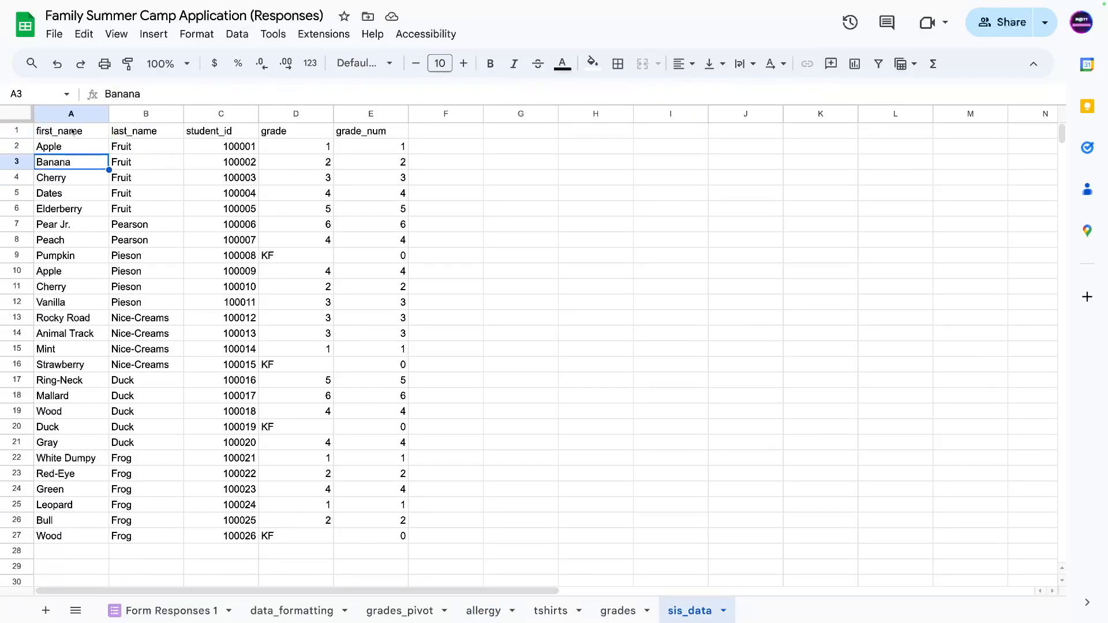
click(65, 132)
click(133, 129)
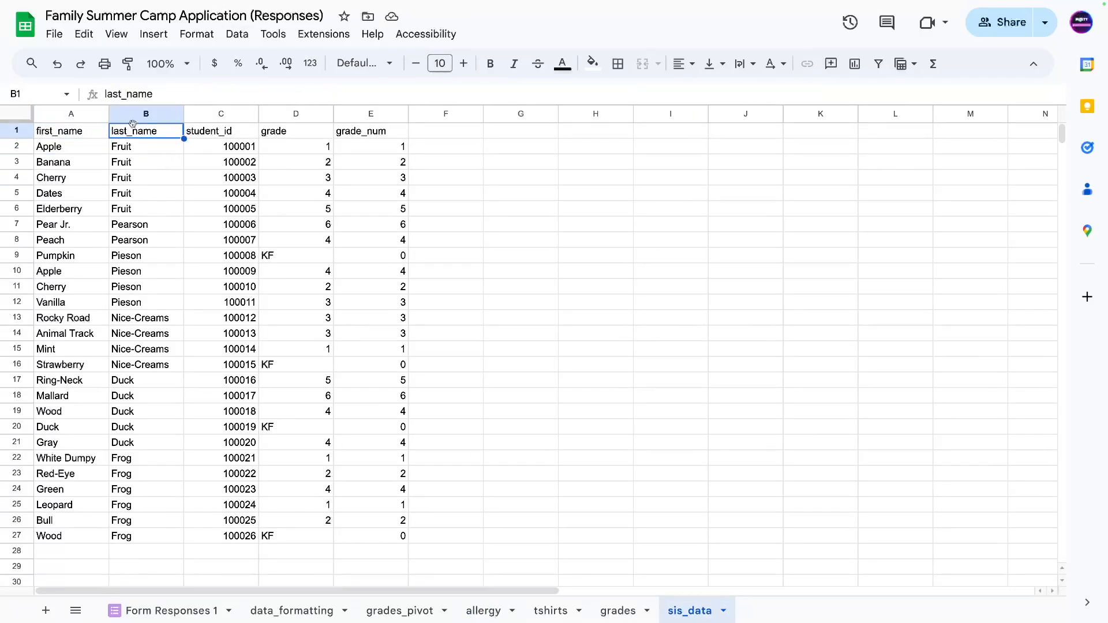
click(226, 133)
click(291, 137)
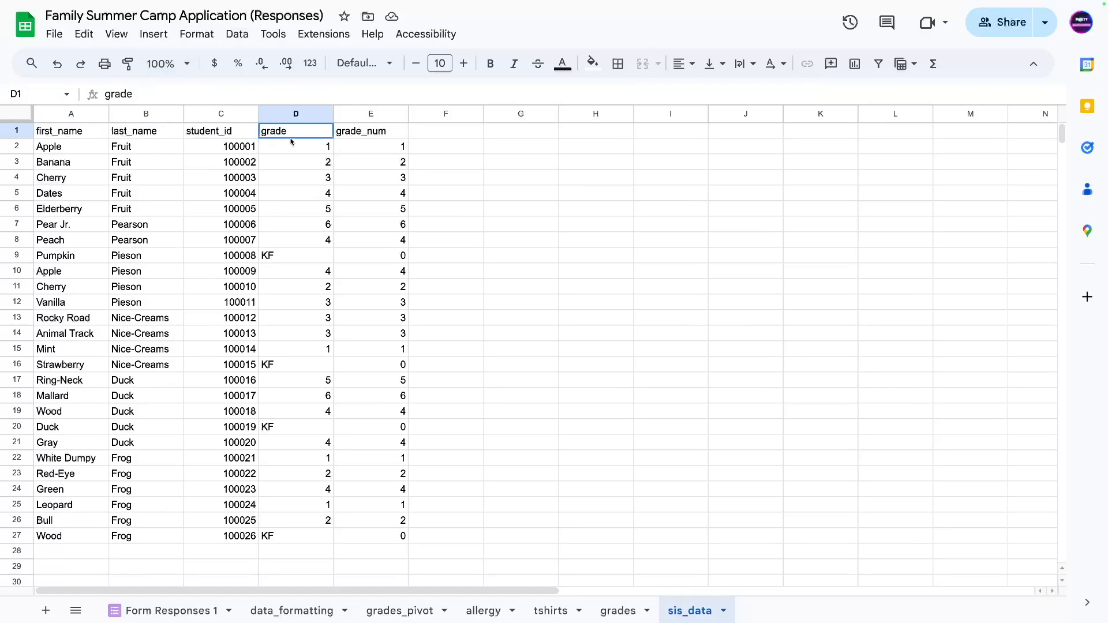
Compare the KF grade in D9 with its grade_num value 0 in E9.
click(290, 254)
click(376, 133)
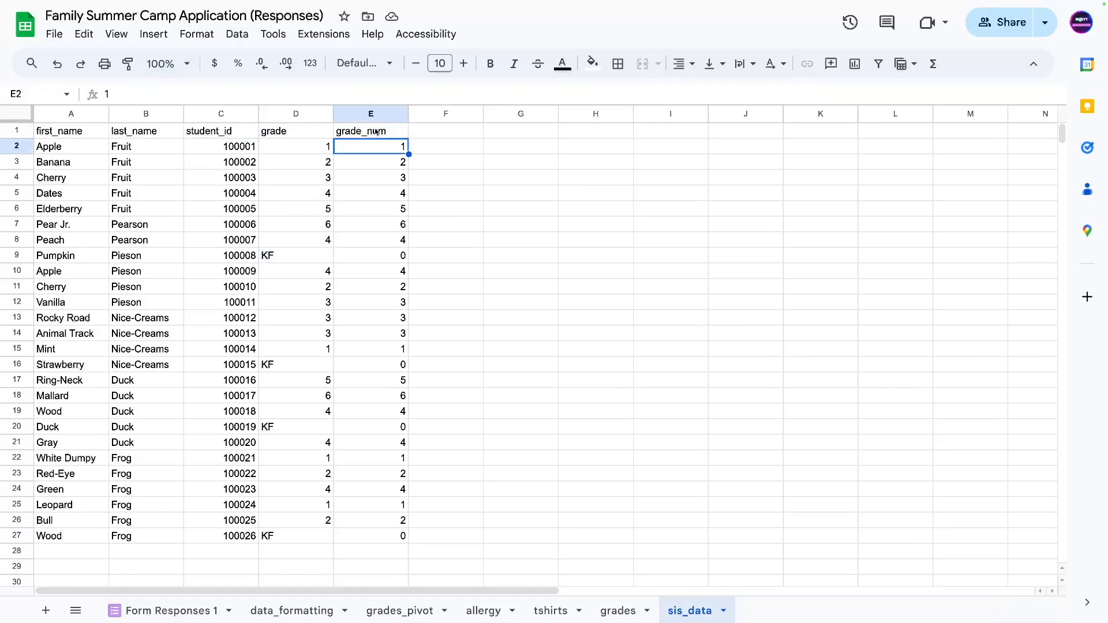
click(311, 254)
click(368, 257)
click(294, 270)
click(292, 260)
click(362, 255)
click(292, 262)
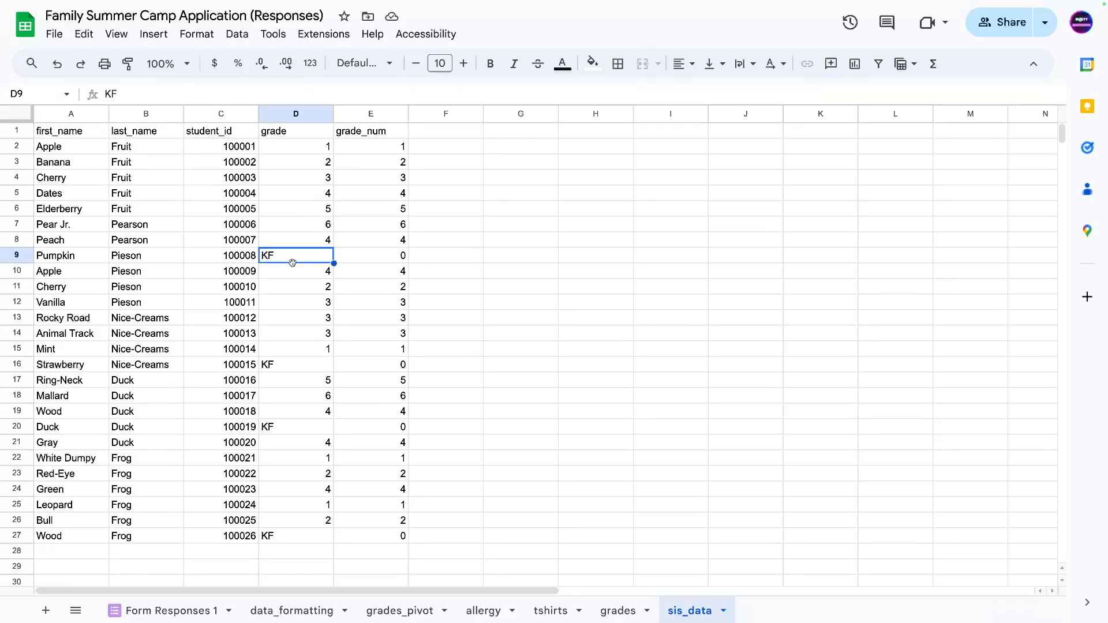
click(363, 264)
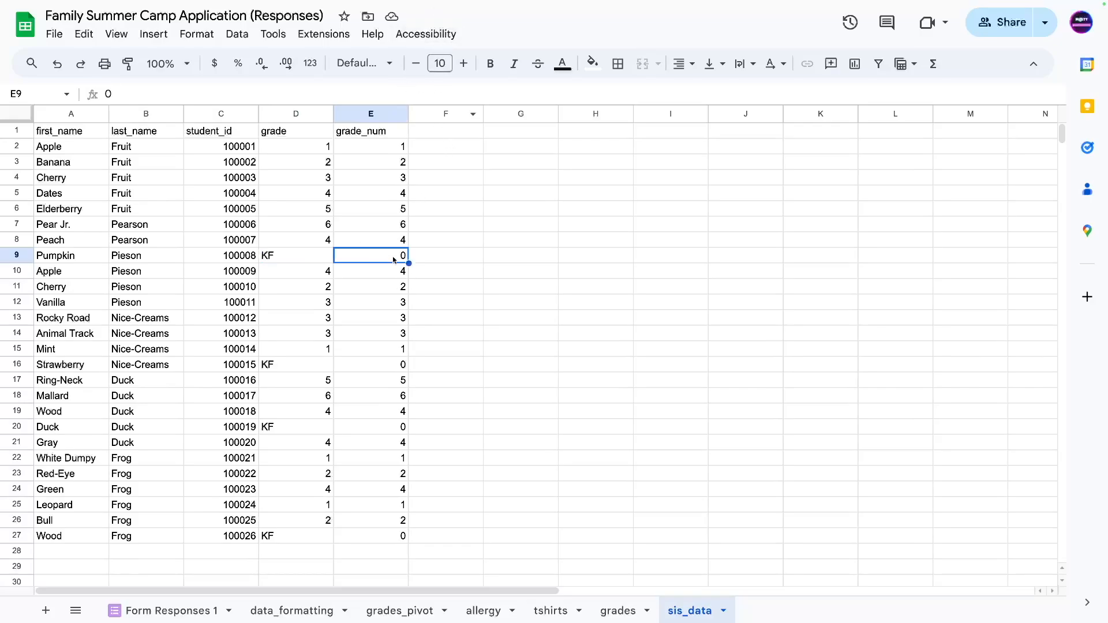
Look over the grade and grade_num columns and freeze the header row.
drag(384, 131, 395, 337)
scroll(395, 337, up, 5)
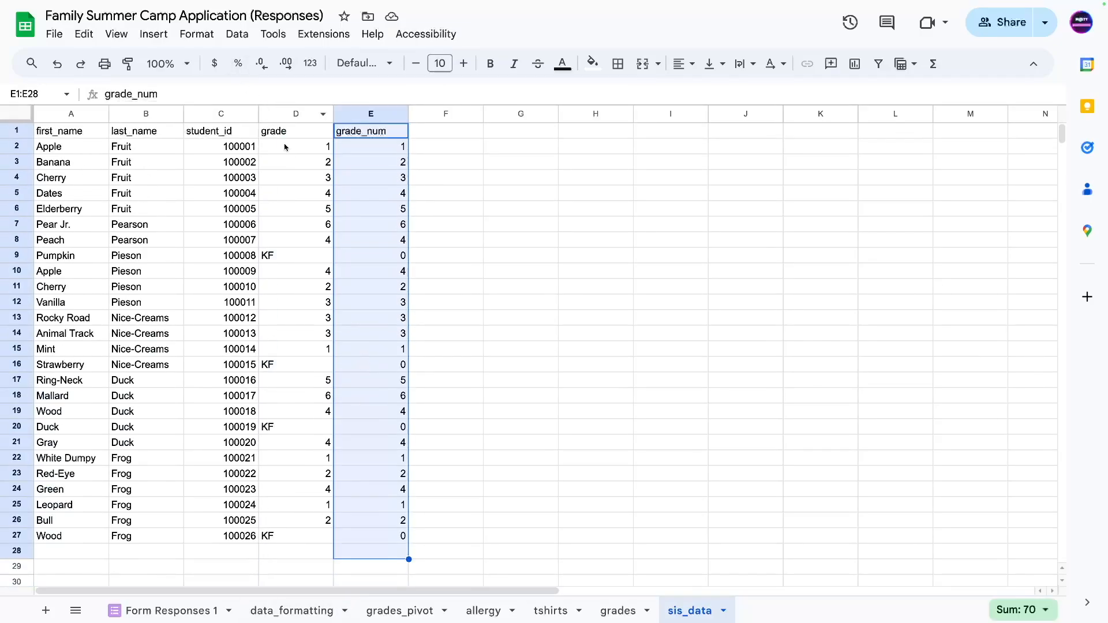
drag(283, 145, 296, 551)
scroll(301, 319, down, 5)
drag(301, 319, 300, 333)
scroll(293, 350, up, 5)
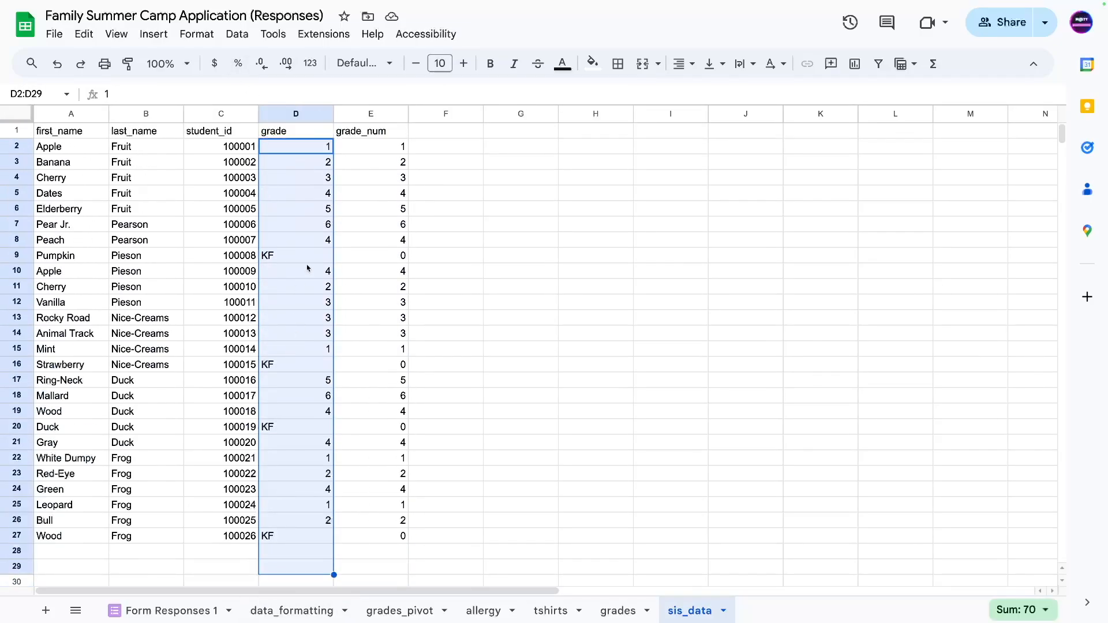
click(464, 239)
click(531, 249)
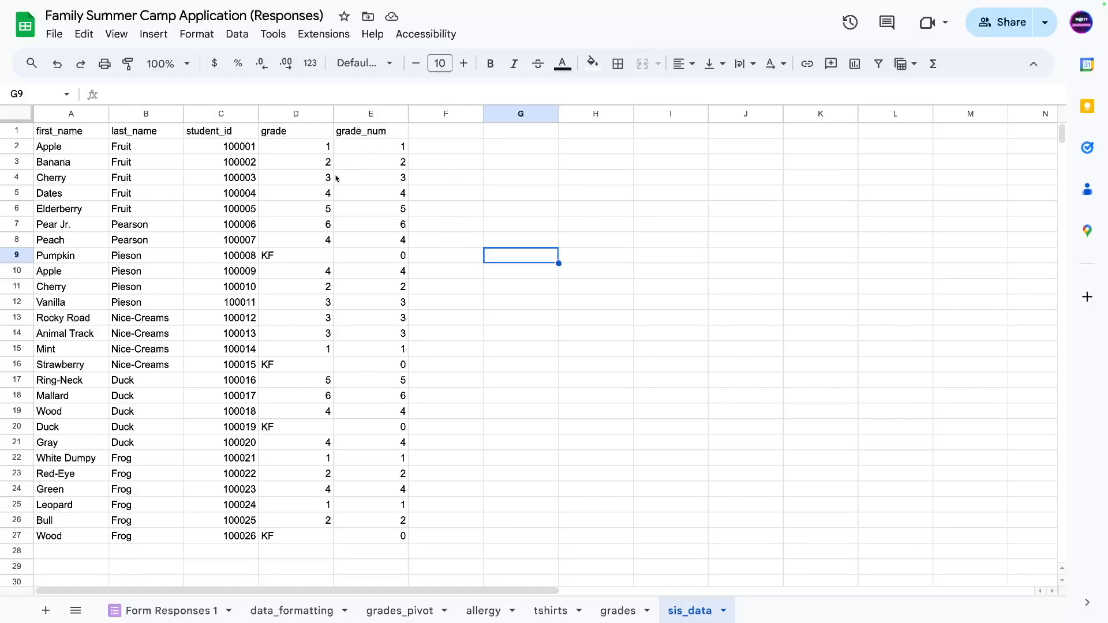
drag(17, 122, 368, 530)
Try a full_name header in F1, then undo it because it broke the import.
click(156, 183)
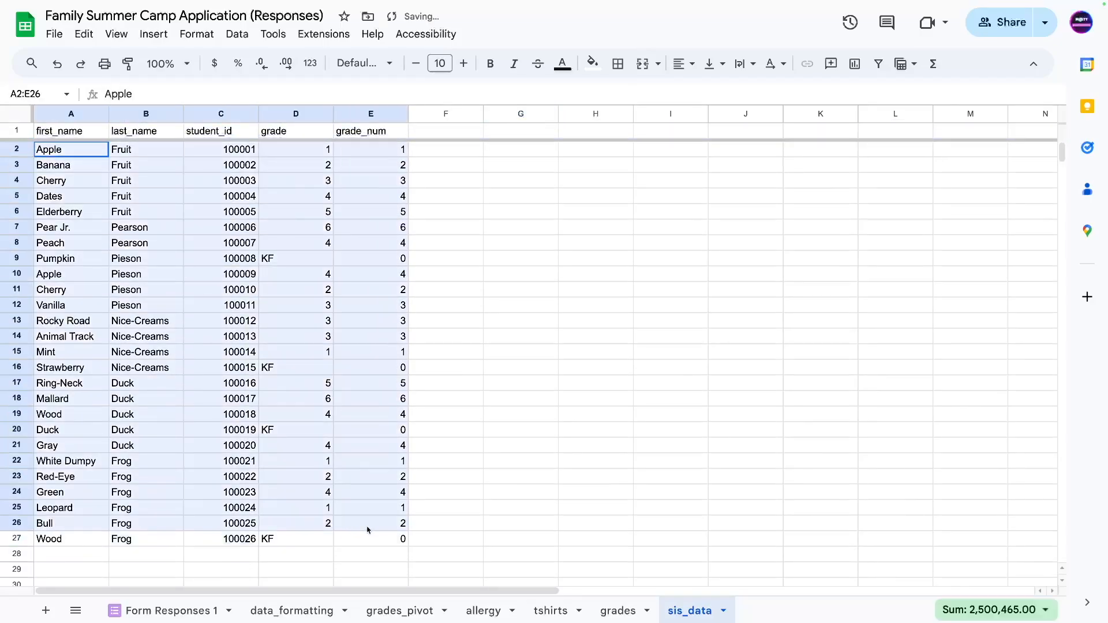
click(145, 336)
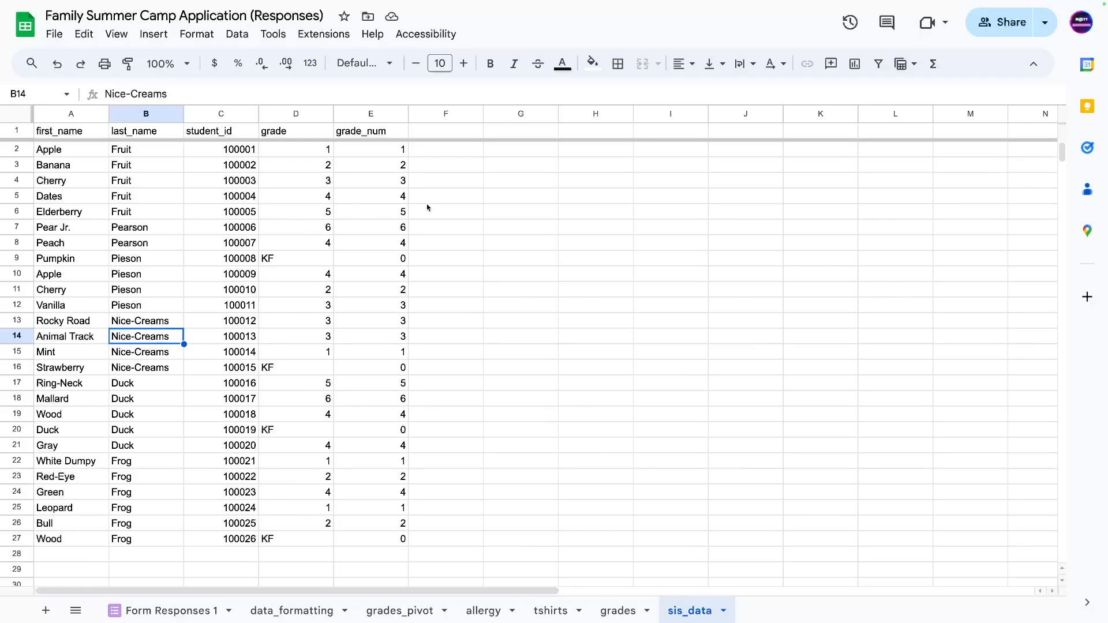
click(457, 164)
click(440, 134)
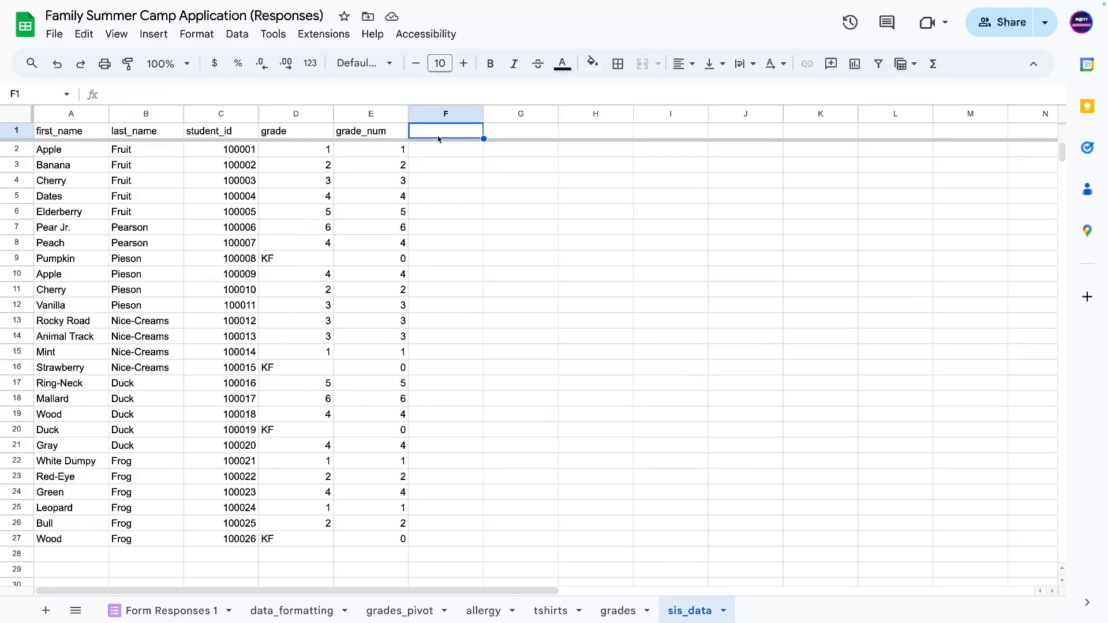
text(FULL)
key(BackSpace)
key(BackSpace)
key(BackSpace)
key(BackSpace)
text(full_)
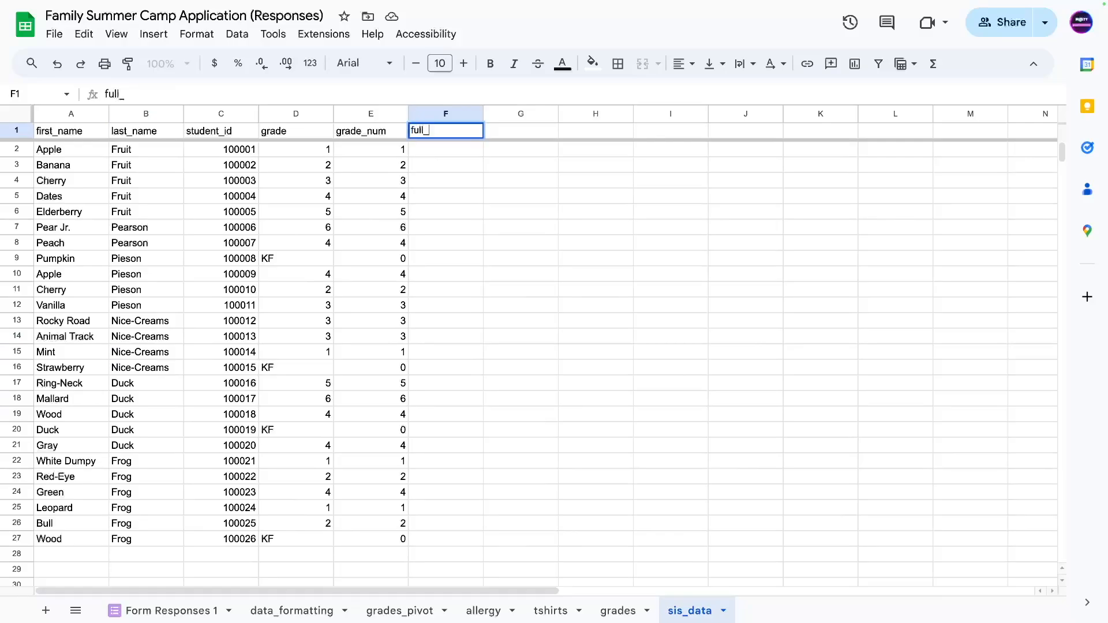
text(name)
key(Return)
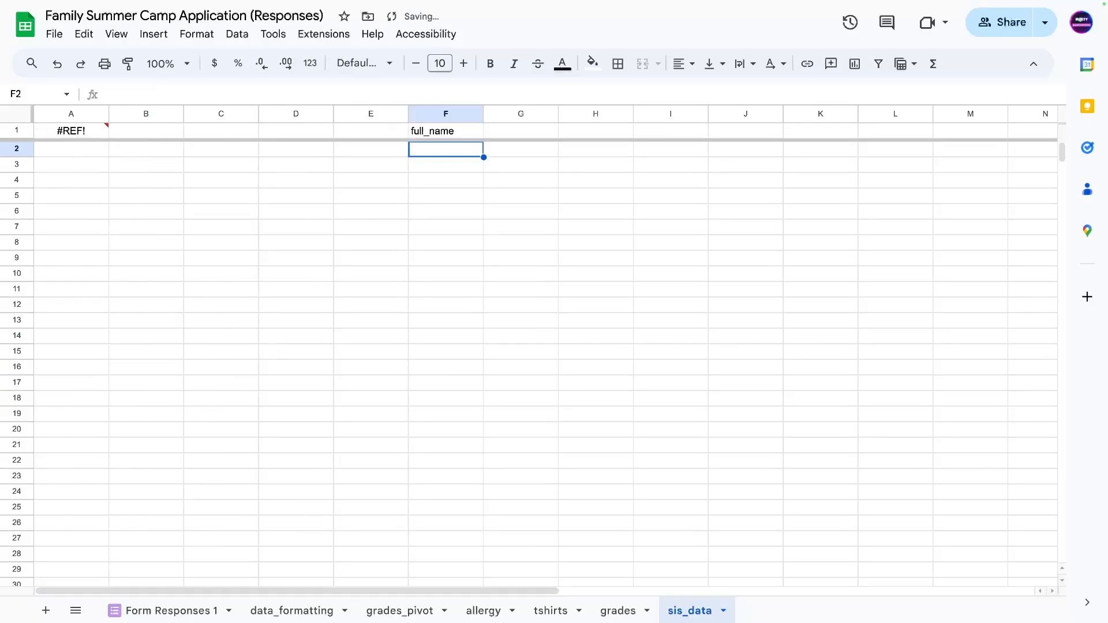
key(ctrl+z)
Widen the IMPORTRANGE range in A1 and let the imported data reload.
click(62, 131)
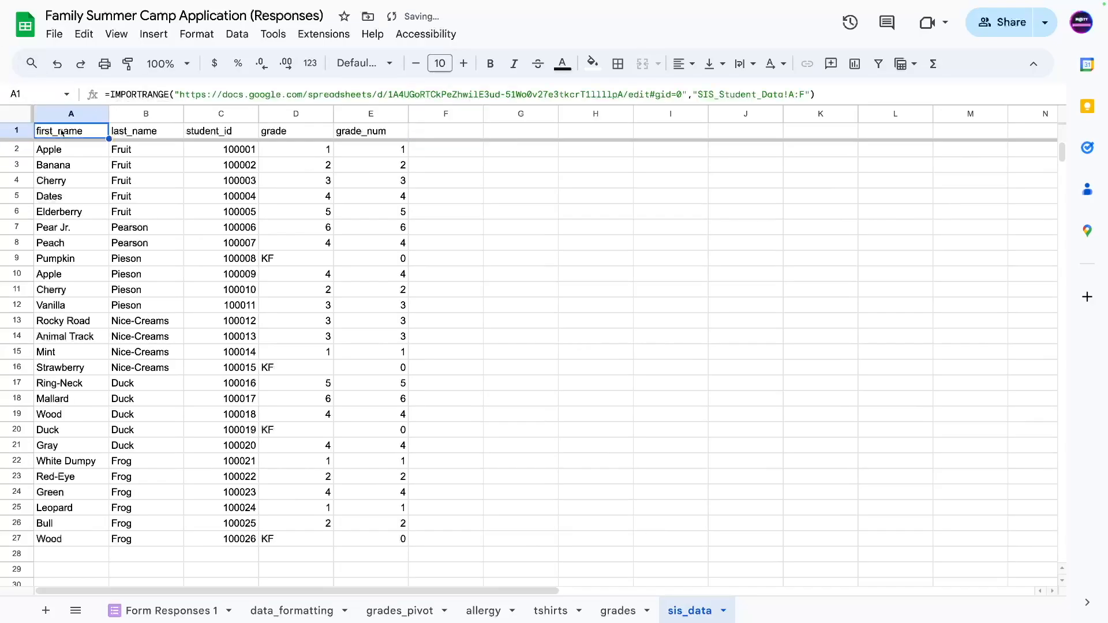
click(516, 212)
click(56, 132)
click(807, 94)
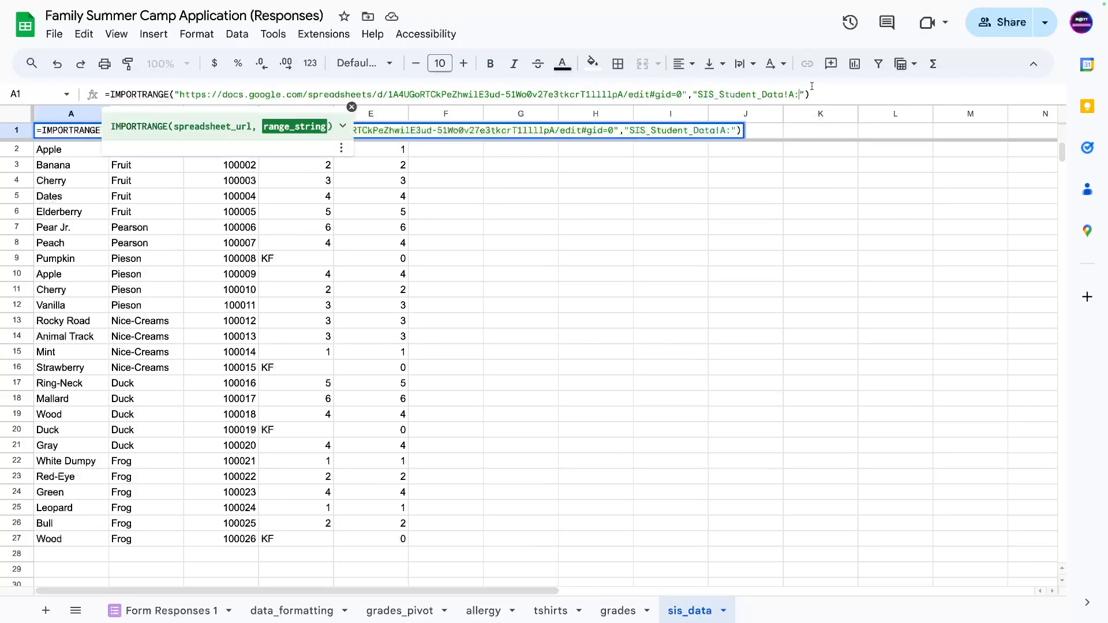
key(Return)
click(233, 322)
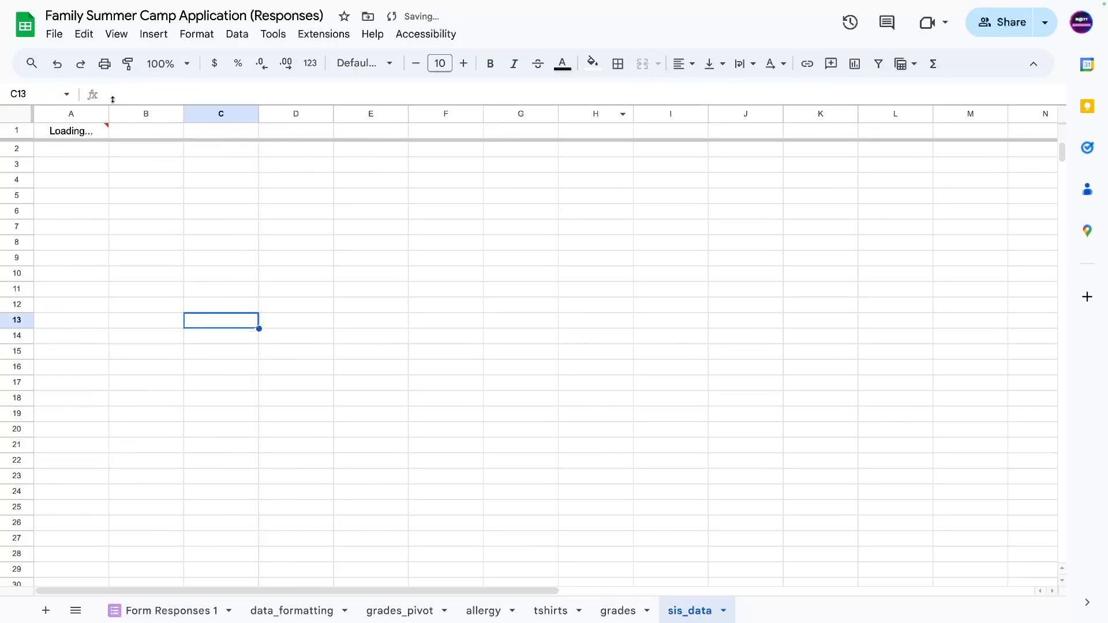
Enter the full_name header in F1 and fill =CONCATENATE(A2," ",B2) down column F.
text(full_name)
key(Return)
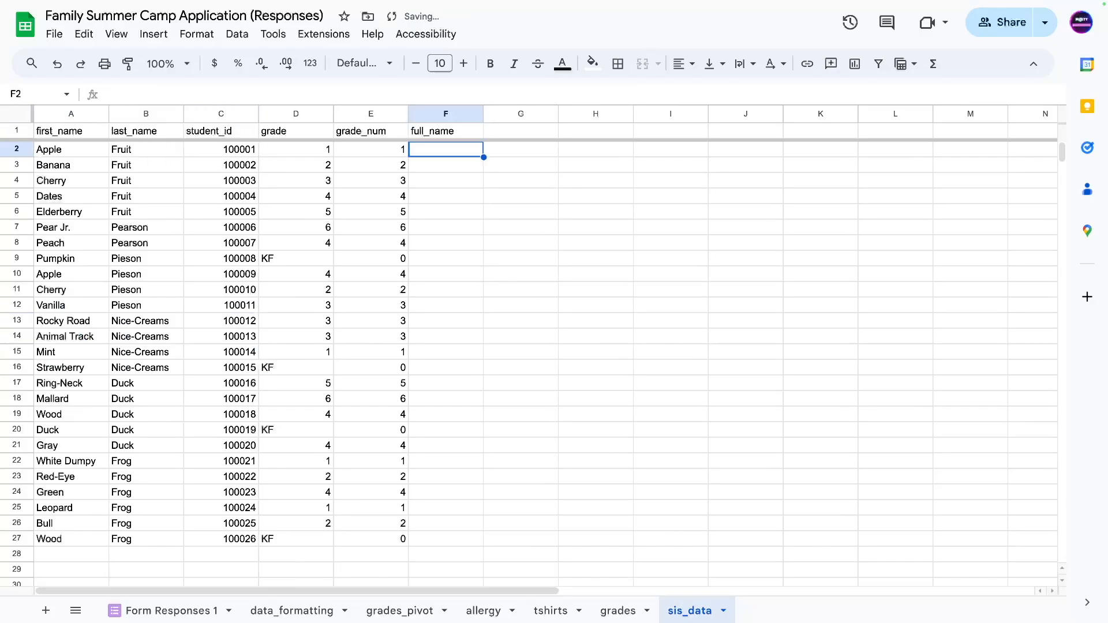
text(=concatena)
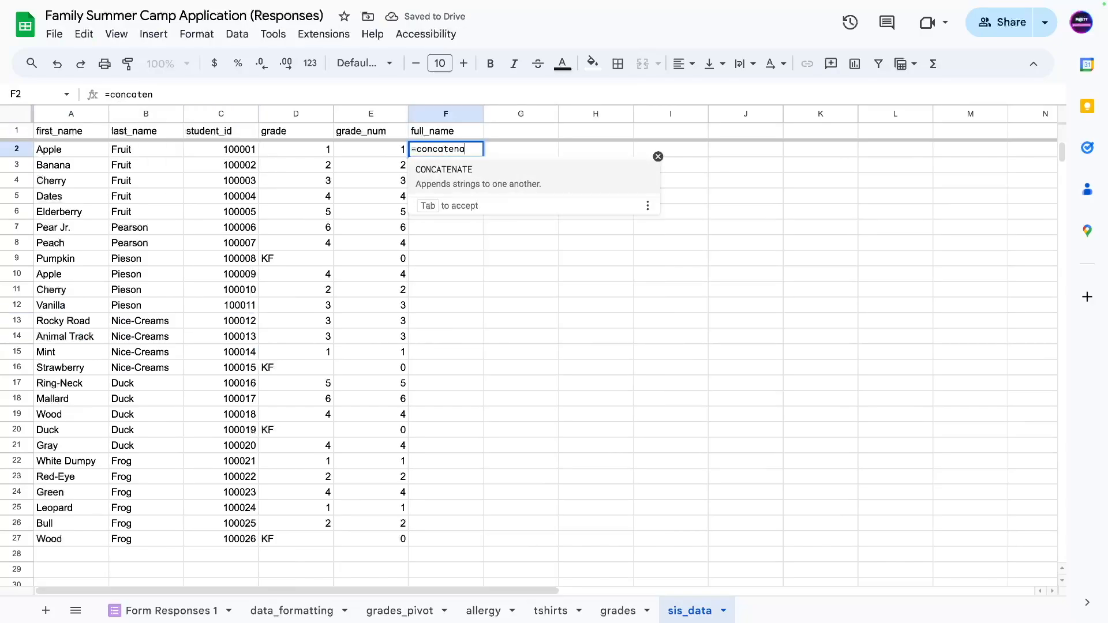
key(Tab)
click(53, 152)
text(," ",)
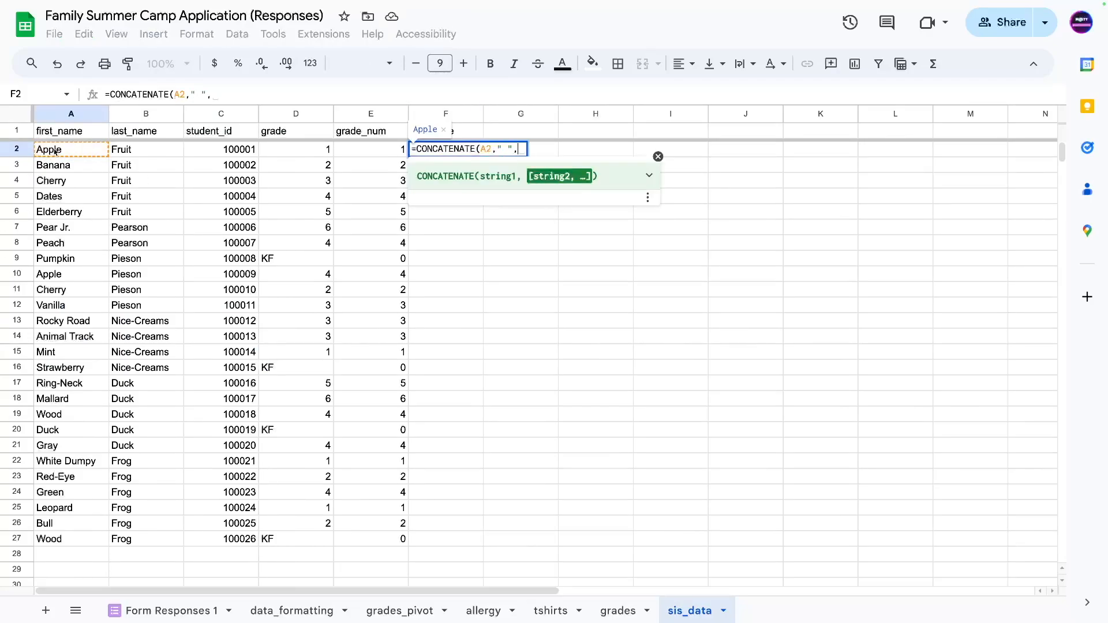
click(128, 150)
text())
key(Return)
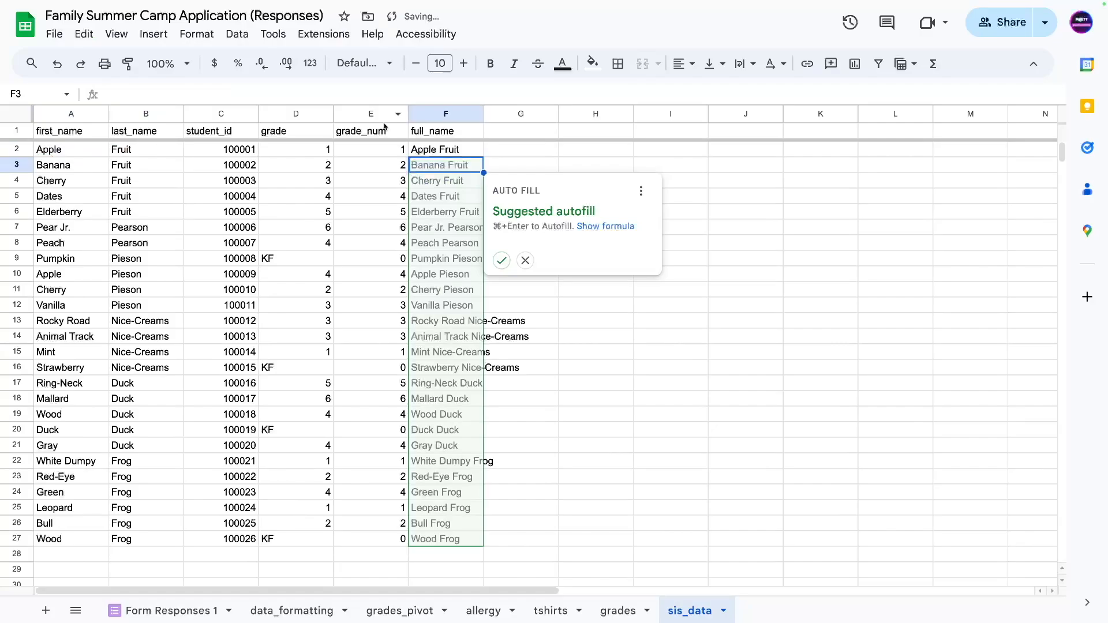
click(502, 260)
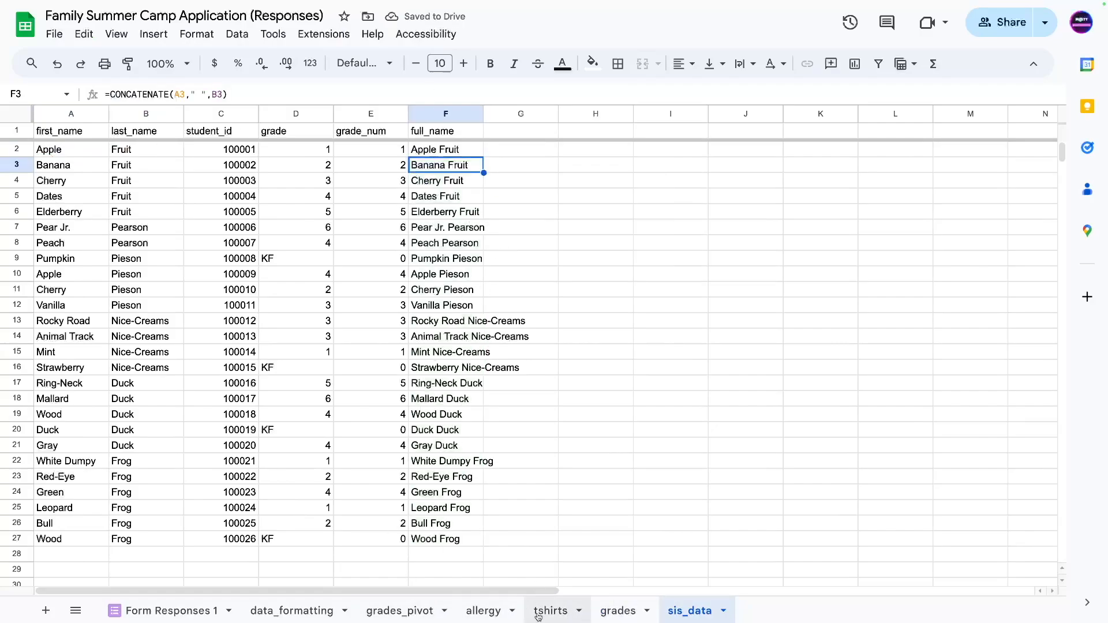
Look through the grades, allergy, grades_pivot, data_formatting and sis_data sheets, then add a blank sheet.
click(606, 613)
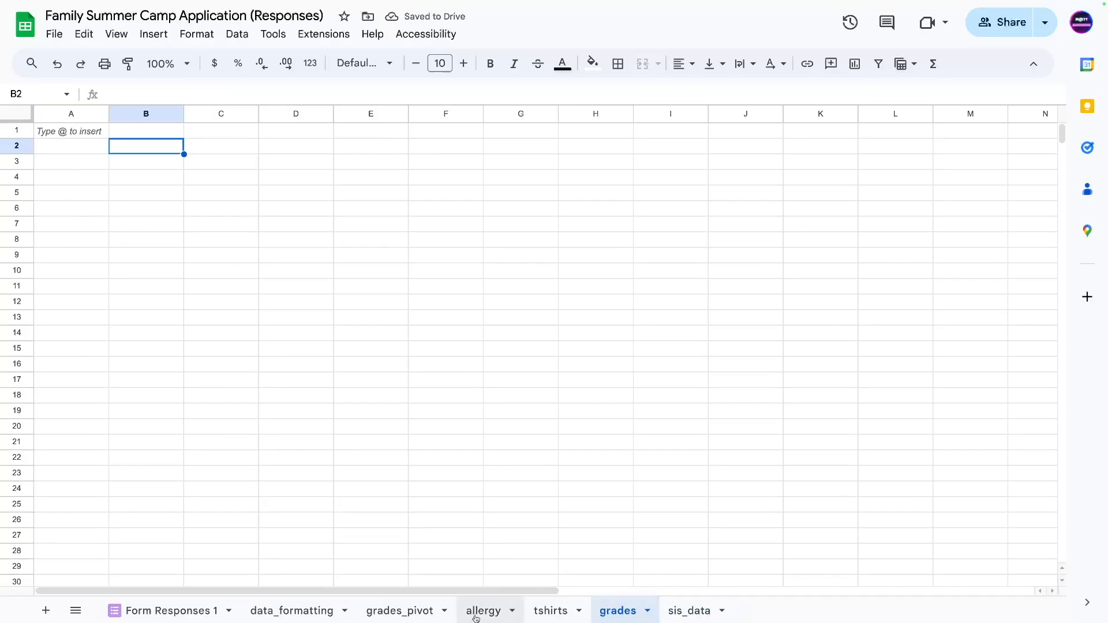
click(477, 614)
click(402, 618)
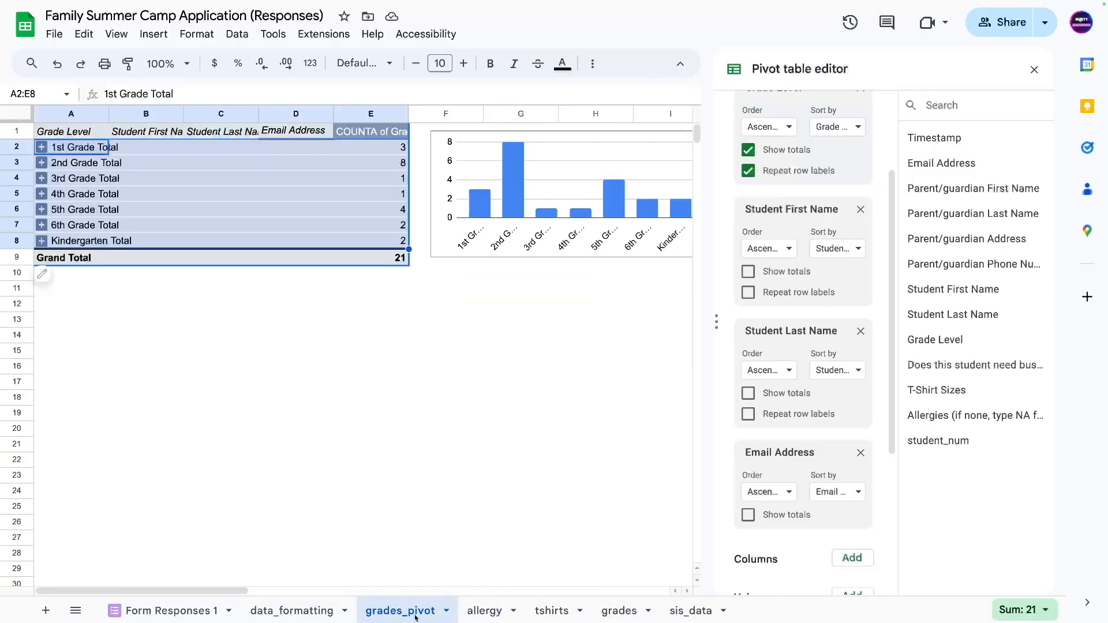
click(301, 615)
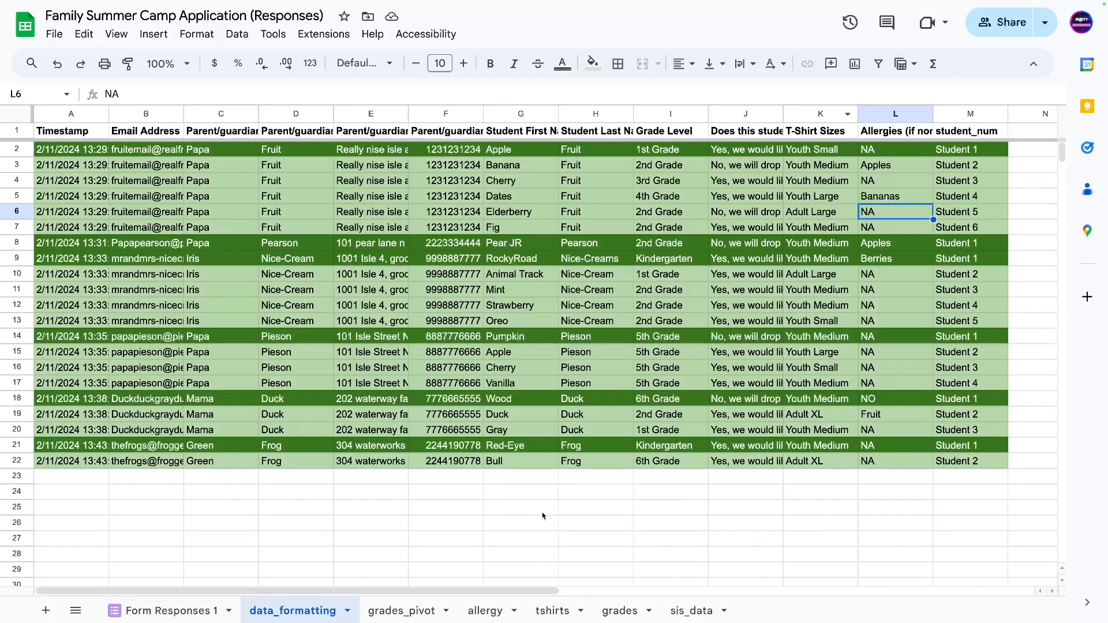
click(688, 612)
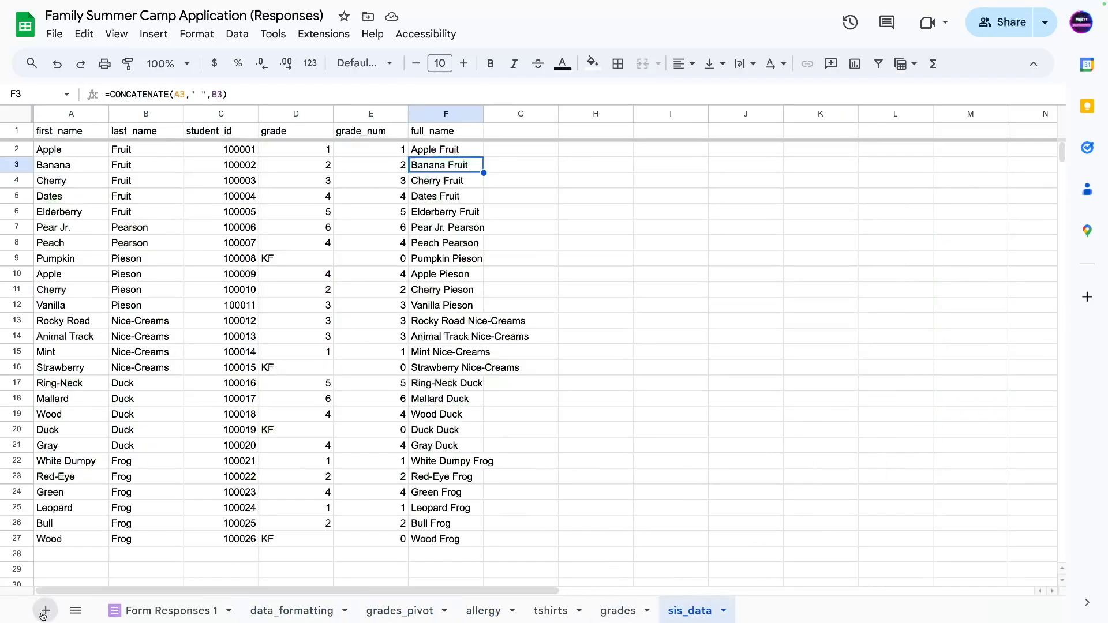
click(44, 611)
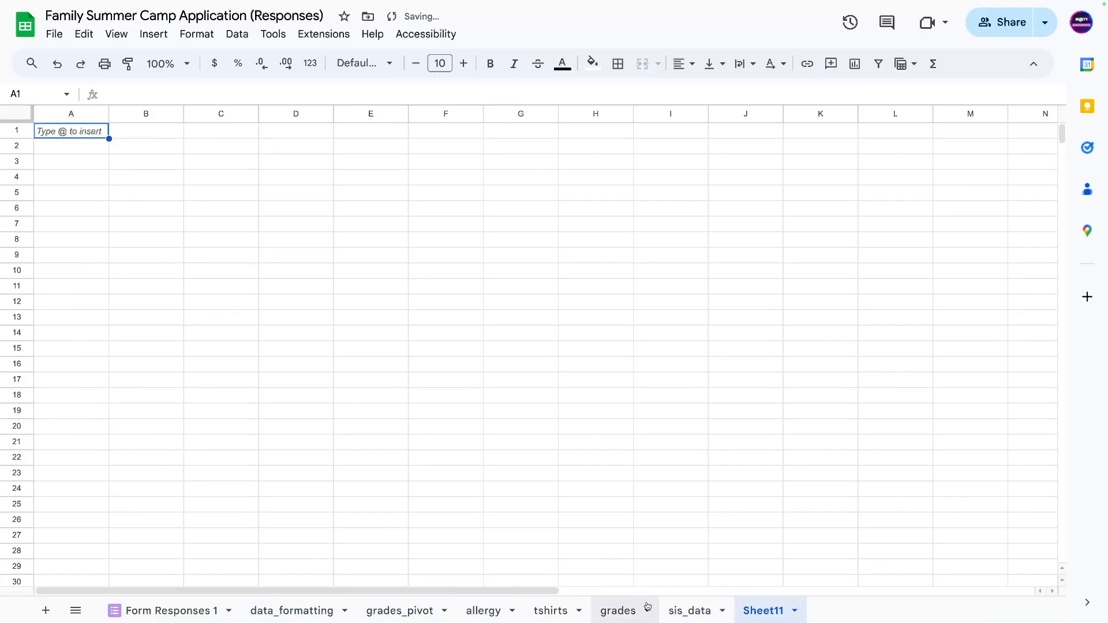
Inspect the grades_pivot table, expanding and collapsing the 1st Grade group.
click(606, 617)
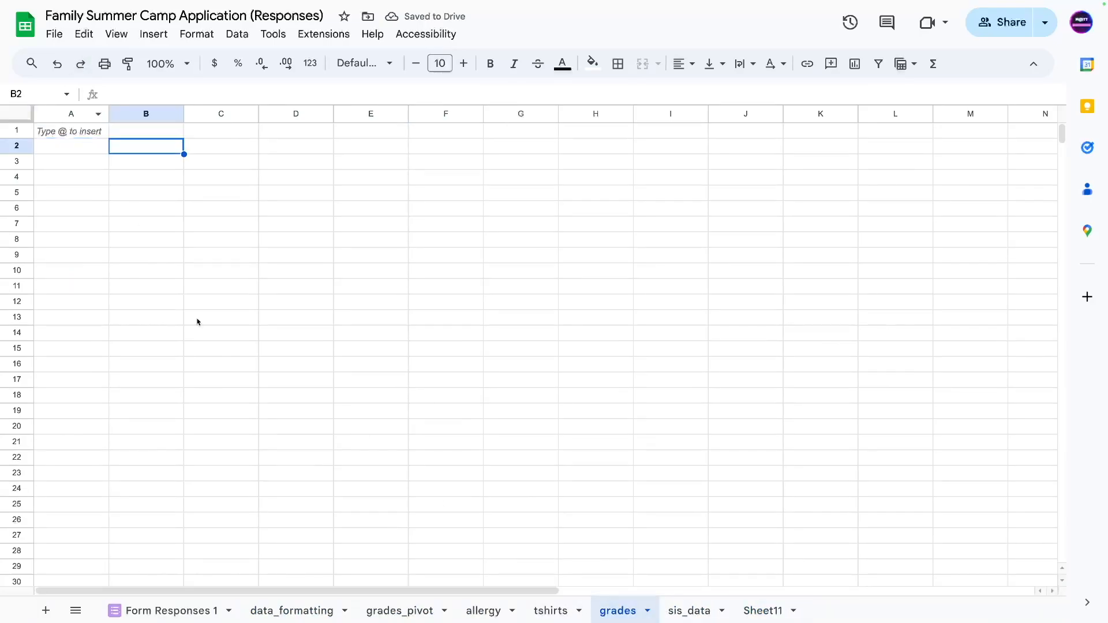
click(481, 612)
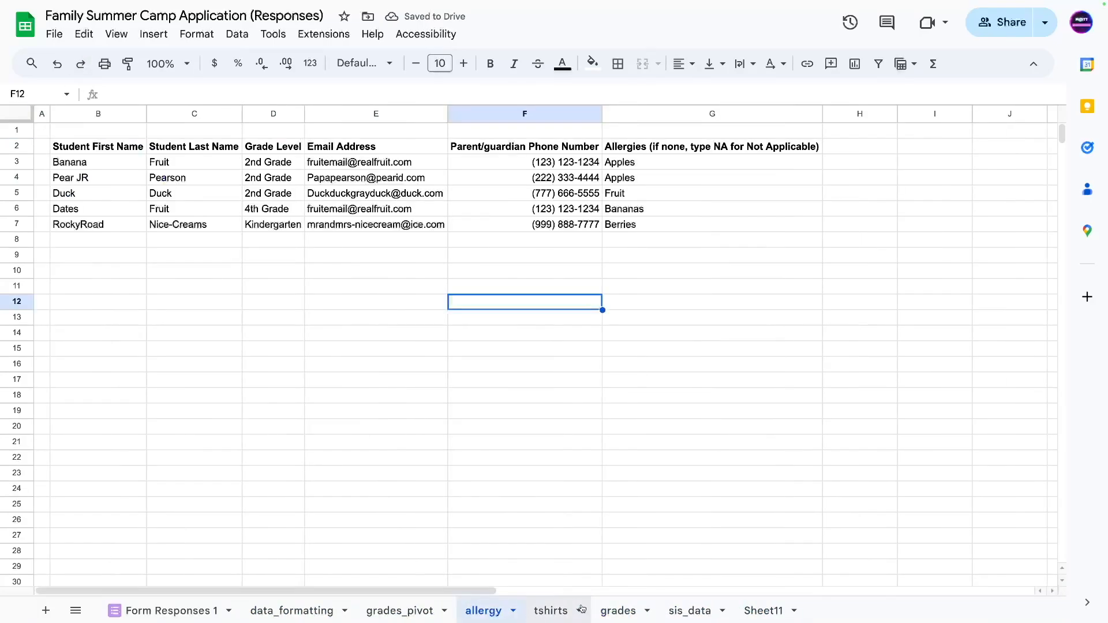
click(443, 607)
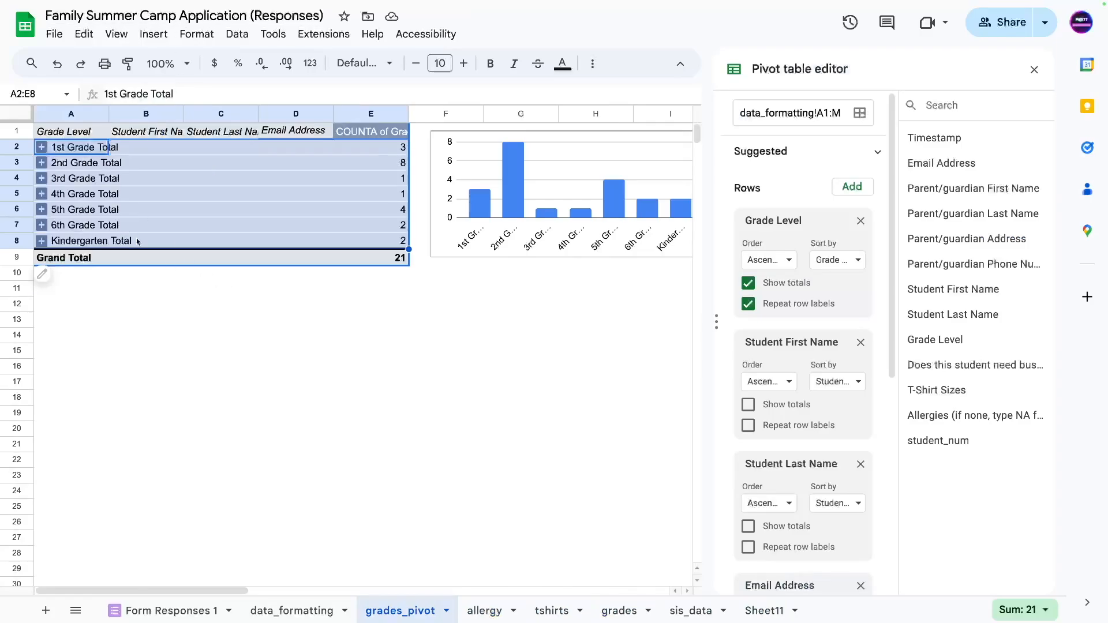
drag(145, 289, 144, 303)
click(41, 148)
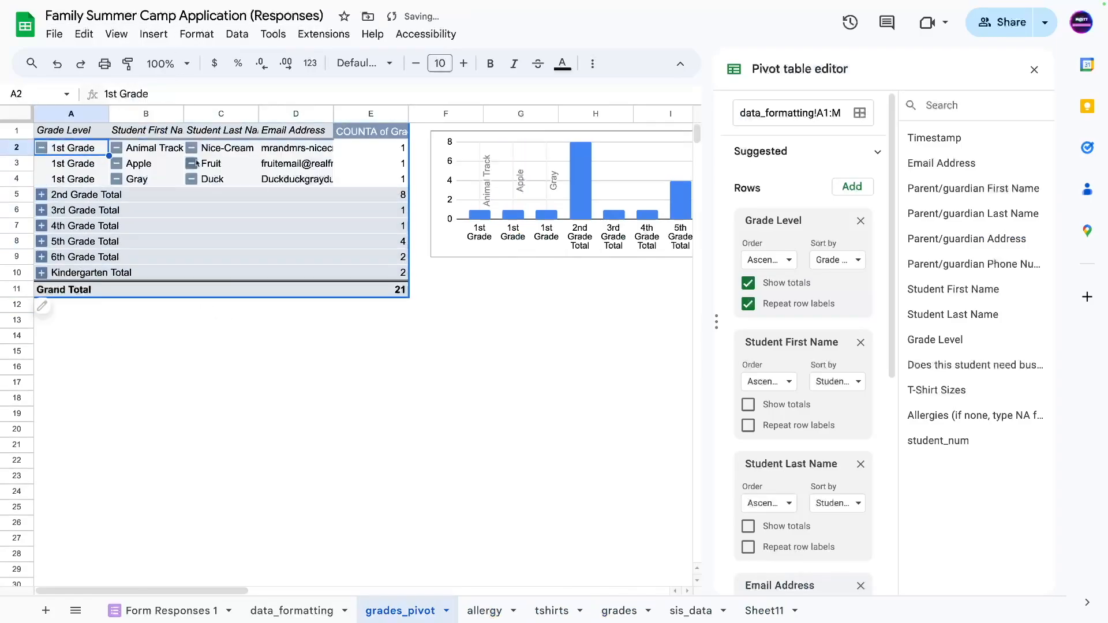
click(41, 148)
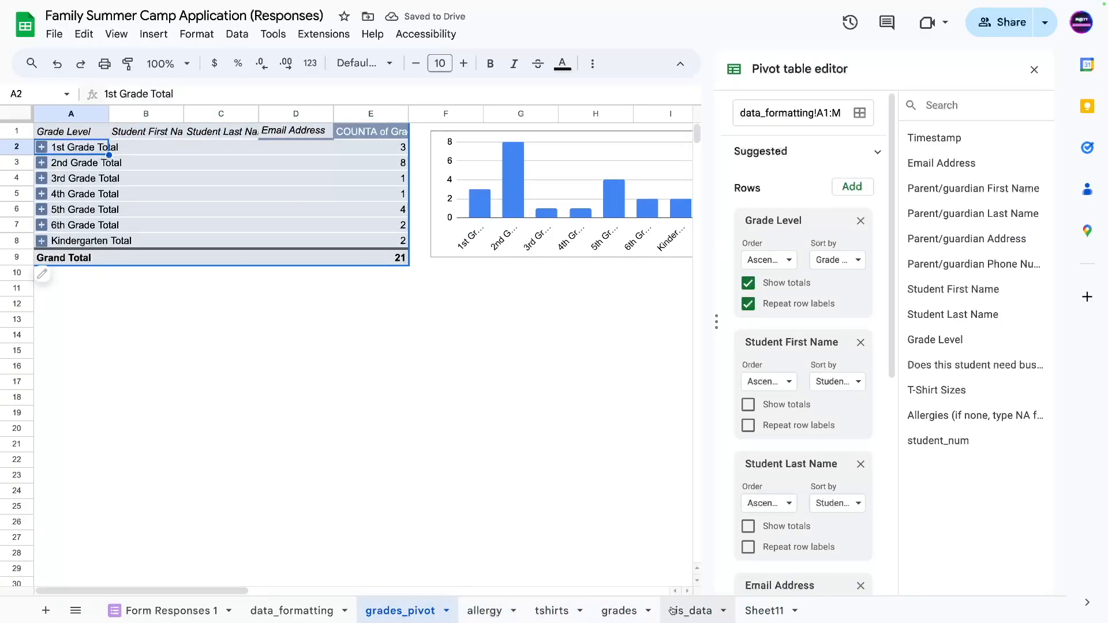
Rename the grades sheet to sis_check.
click(614, 611)
double_click(611, 613)
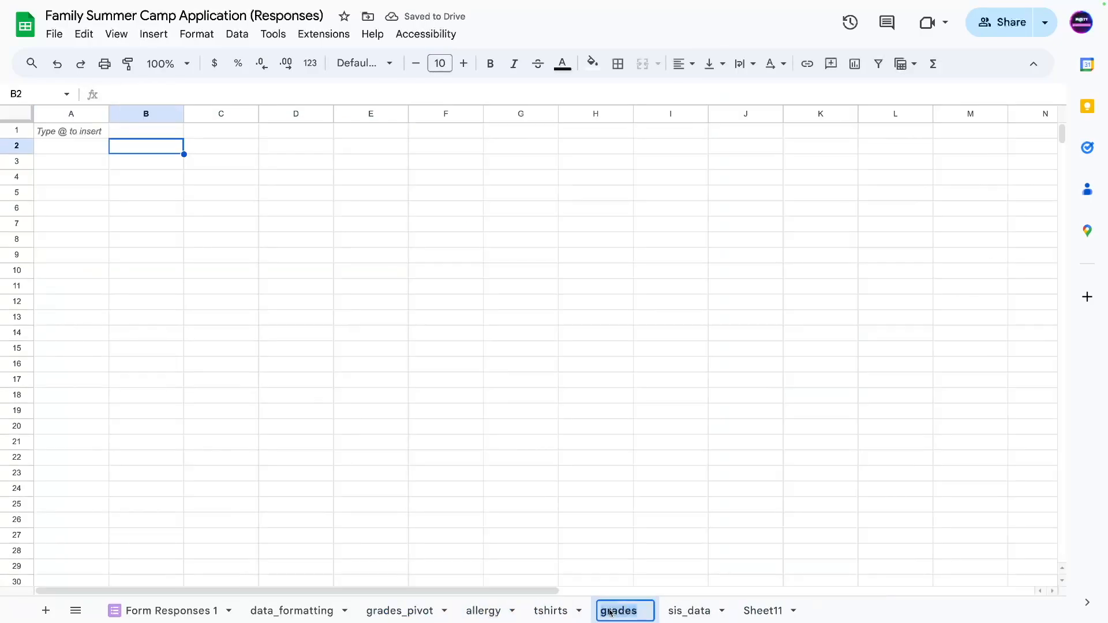
text(sis_check)
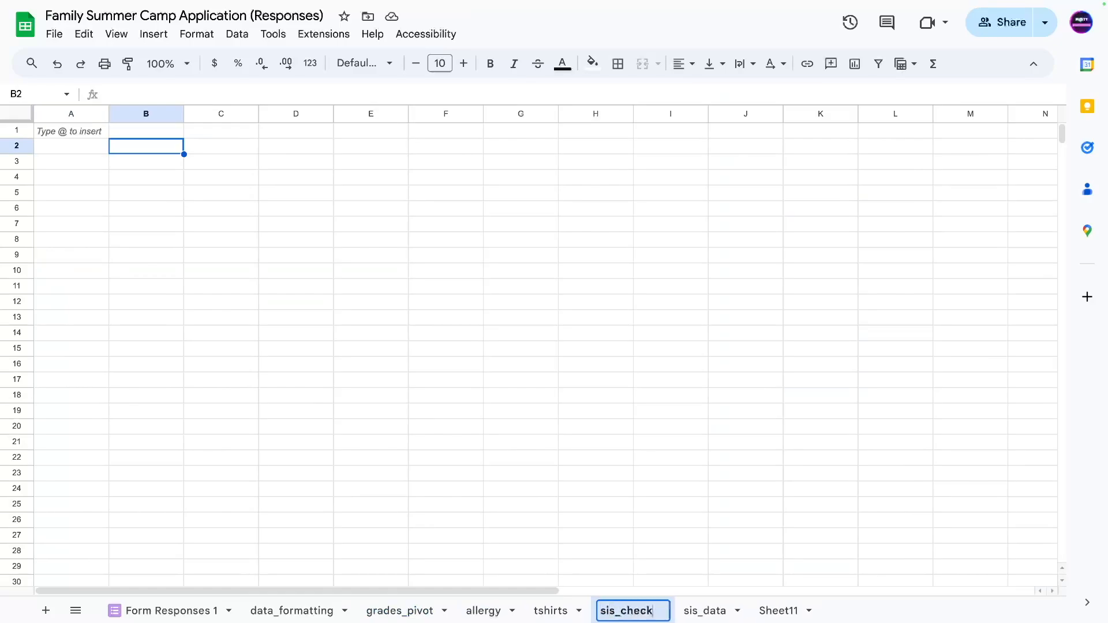
key(Return)
Delete the unneeded Sheet11.
right_click(778, 611)
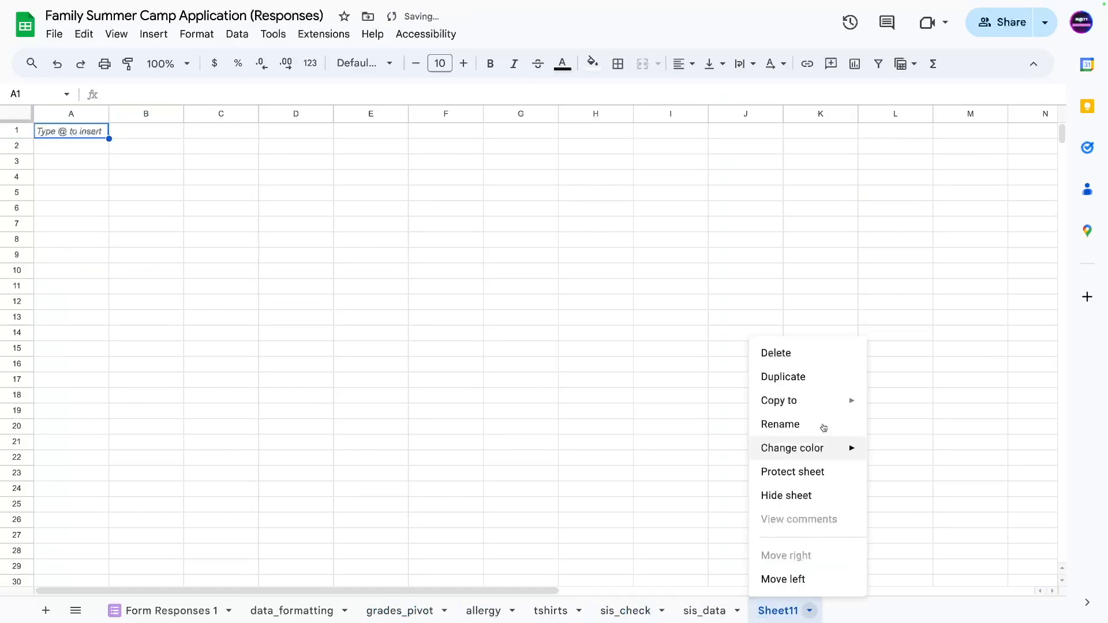
click(776, 353)
click(717, 344)
Check the empty sis_check cells, then select the QUERY formula in the allergy sheet's B2.
click(629, 616)
click(74, 148)
click(142, 148)
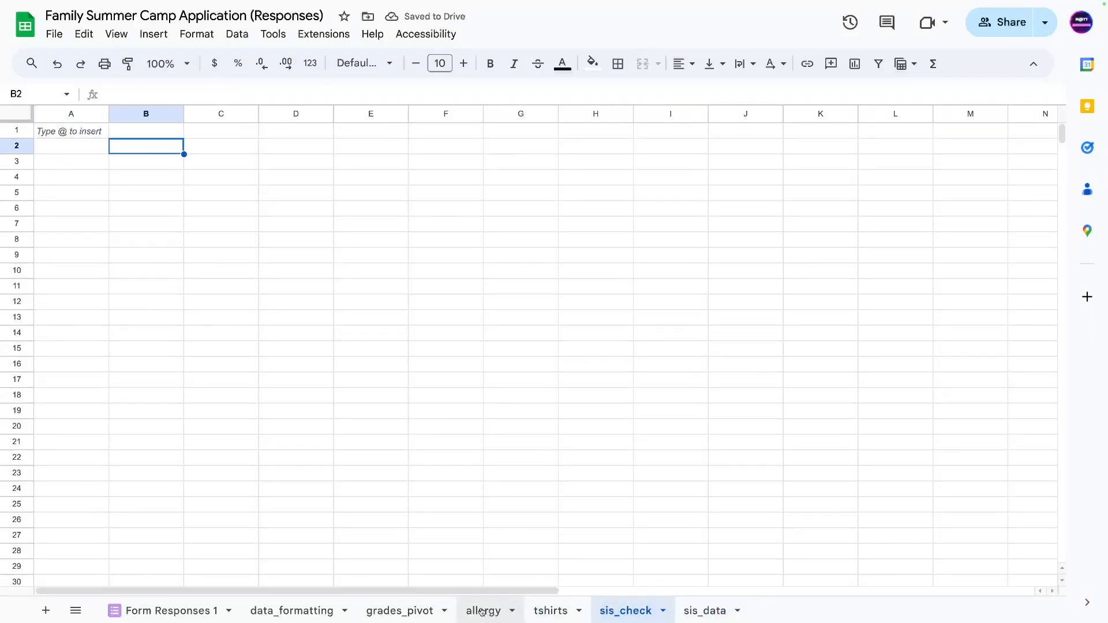
click(482, 612)
click(98, 145)
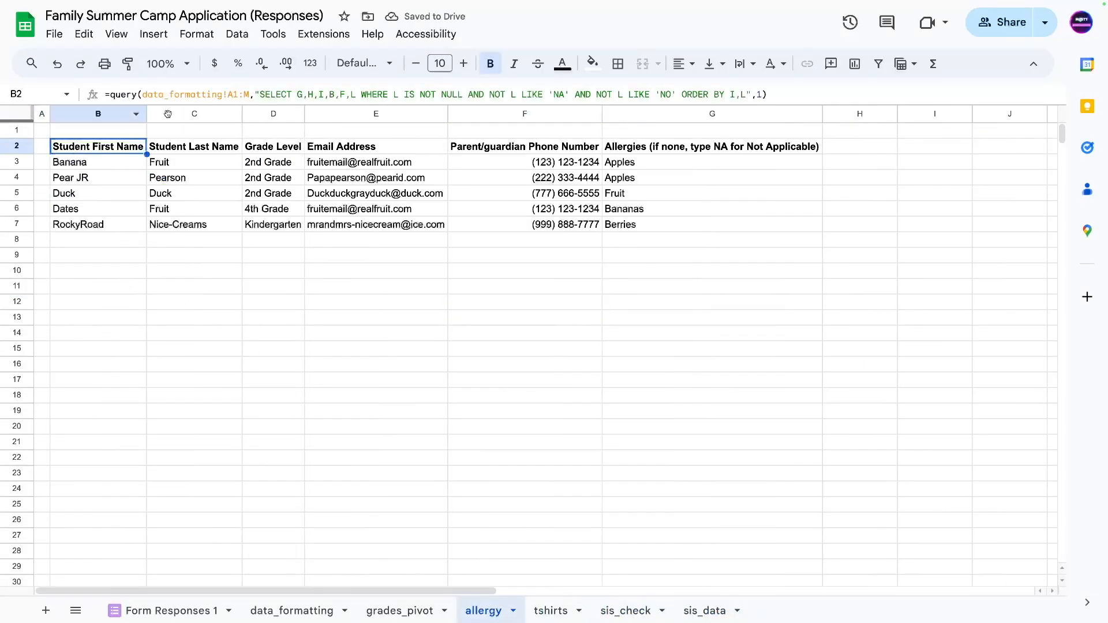
Copy the allergy sheet's QUERY formula into sis_check cell B2.
triple_click(113, 95)
key(ctrl+c)
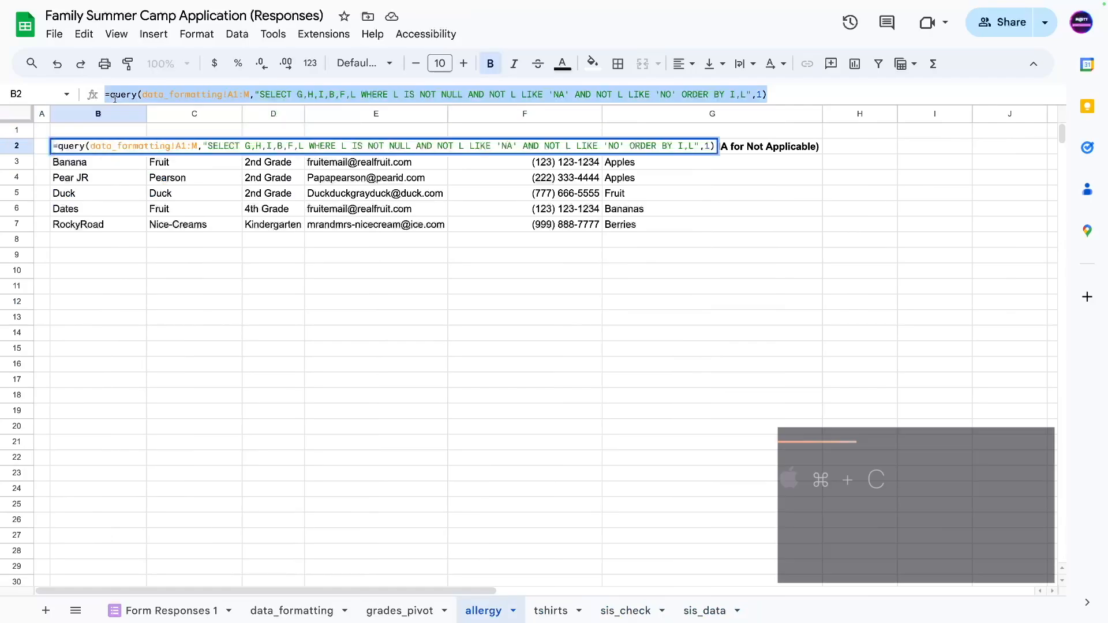
key(Escape)
click(610, 609)
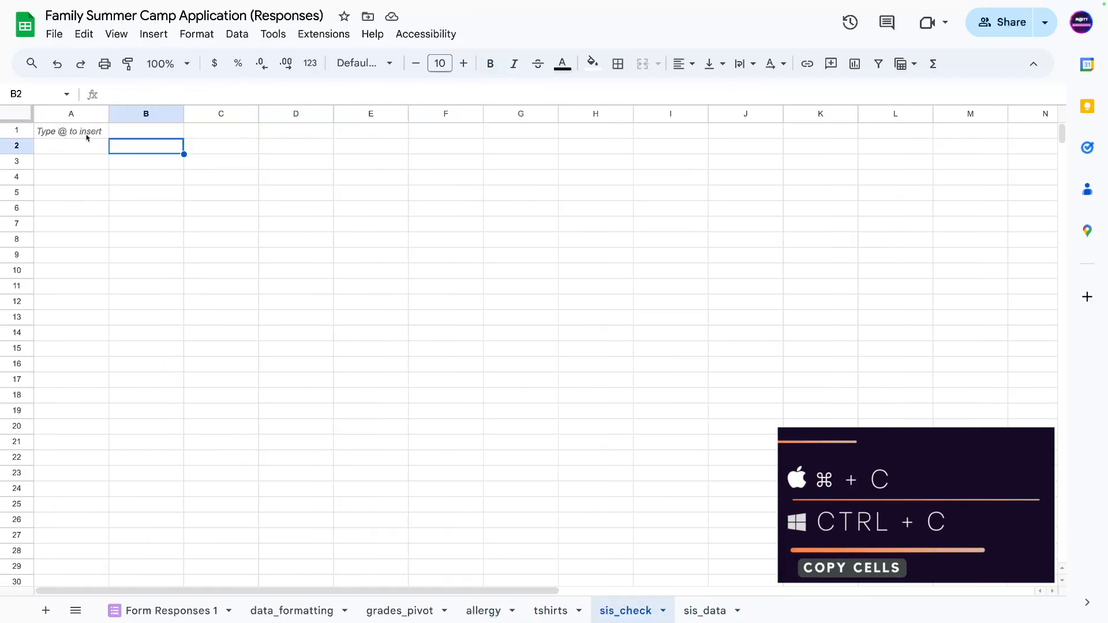
key(ctrl+v)
Change the pasted query's sort clause to ORDER BY I,H.
click(144, 287)
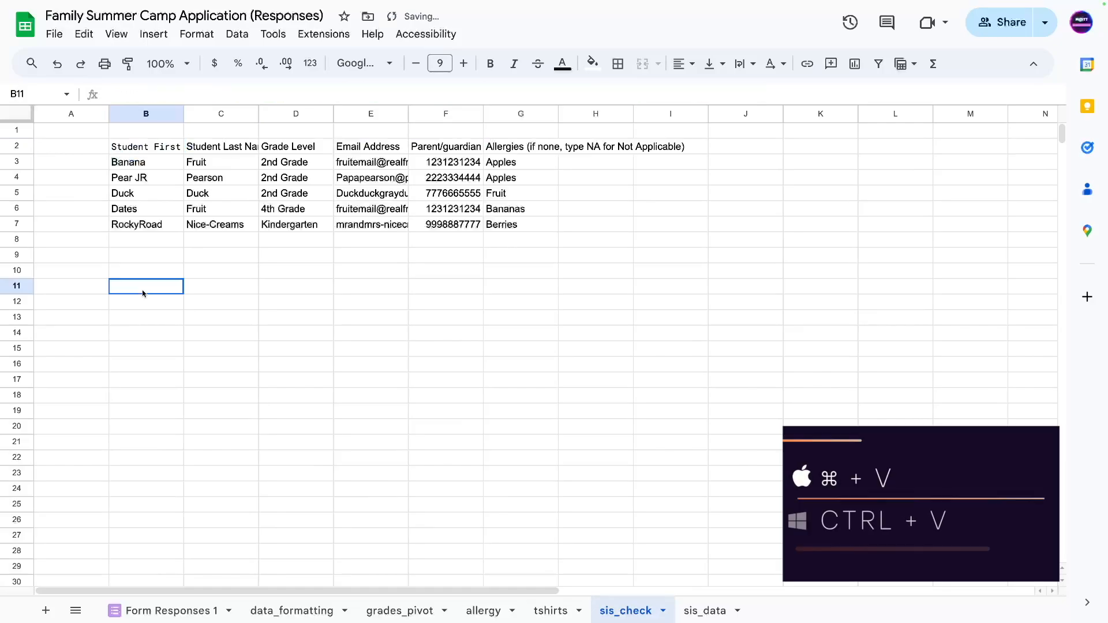
click(173, 145)
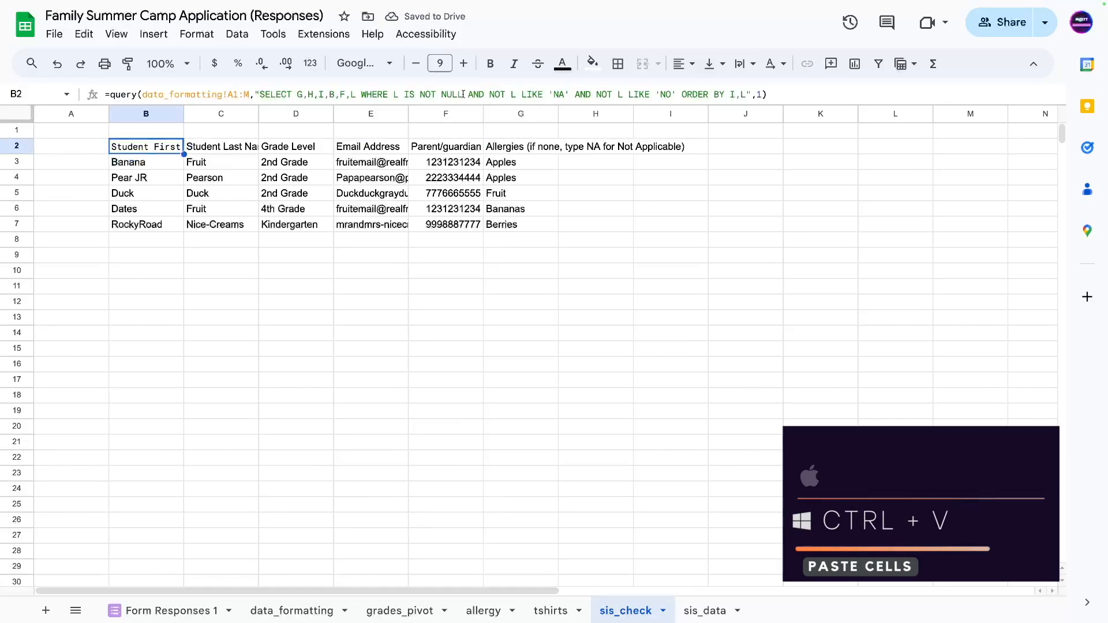
drag(468, 94, 682, 95)
key(BackSpace)
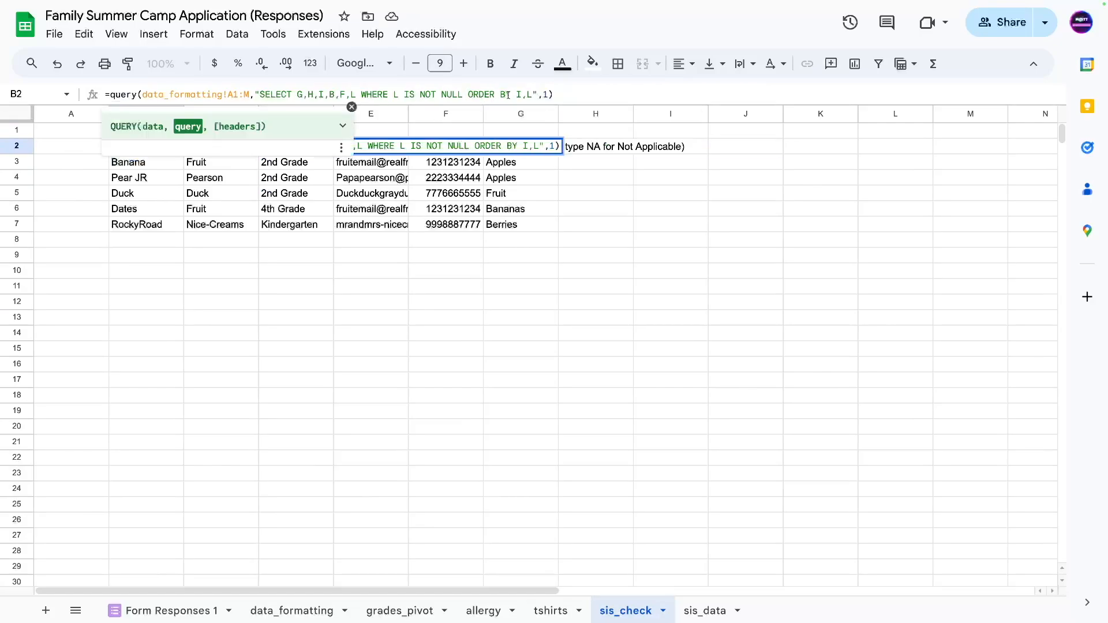
drag(526, 95, 531, 95)
text(H)
key(Return)
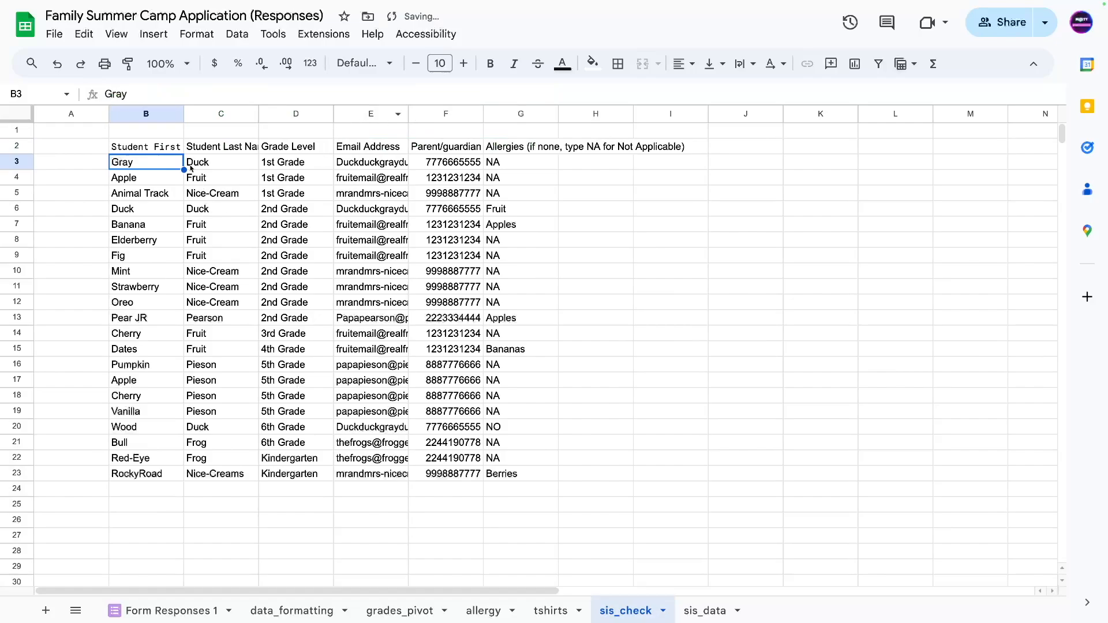
Review the returned students' names, grades and allergy entries.
click(191, 169)
drag(267, 163, 130, 202)
click(221, 240)
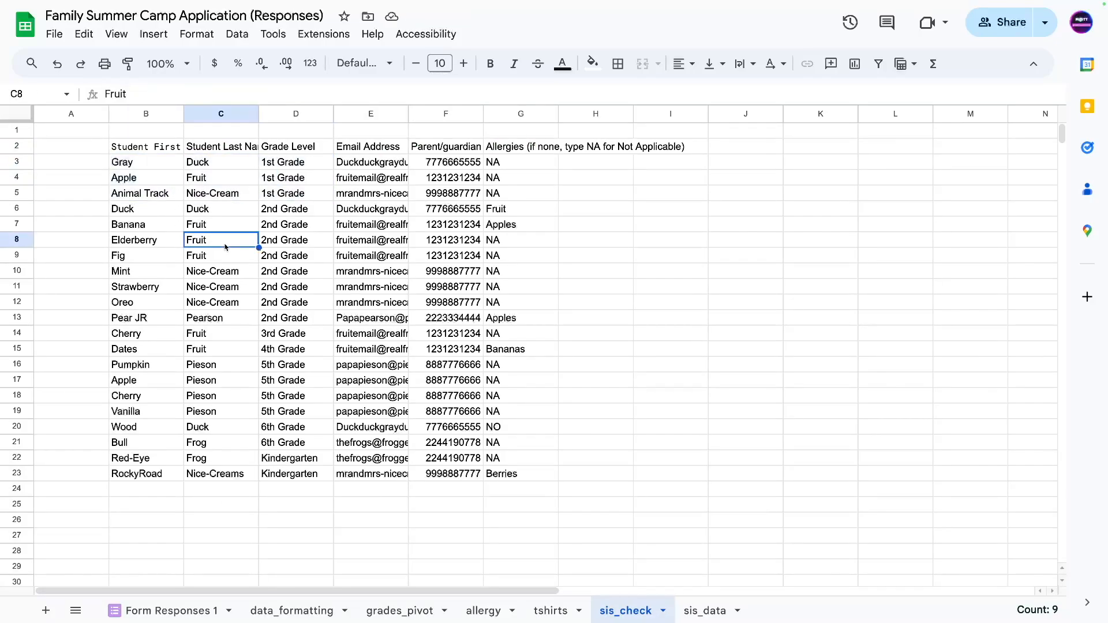
click(506, 166)
Drop columns E, F and L from the query so it selects only G,H,I.
click(162, 146)
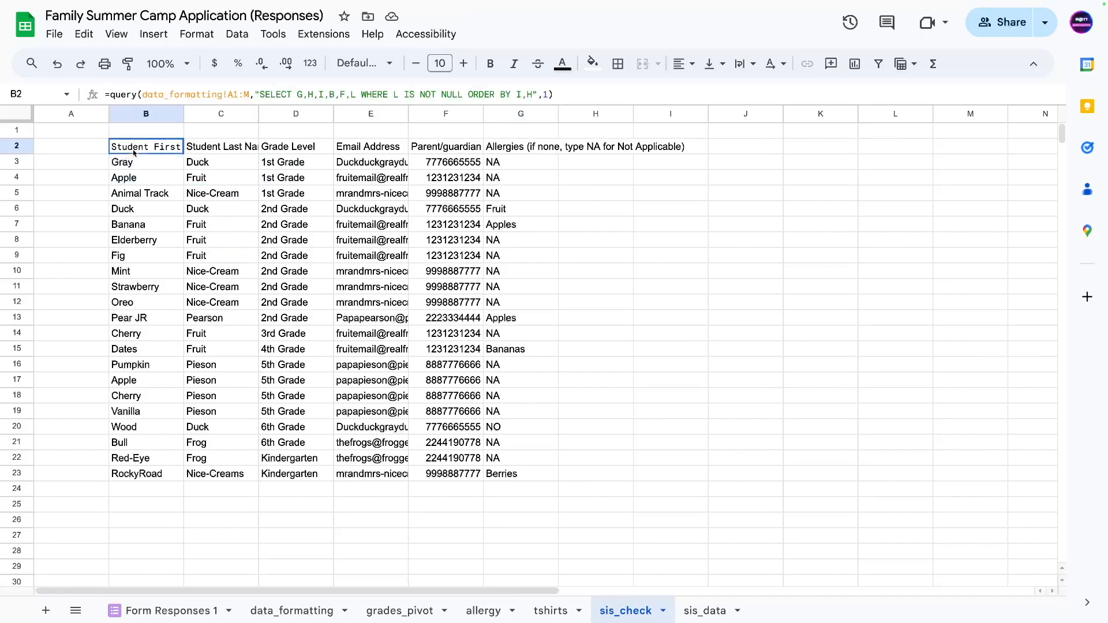
click(332, 96)
drag(324, 95, 357, 95)
key(BackSpace)
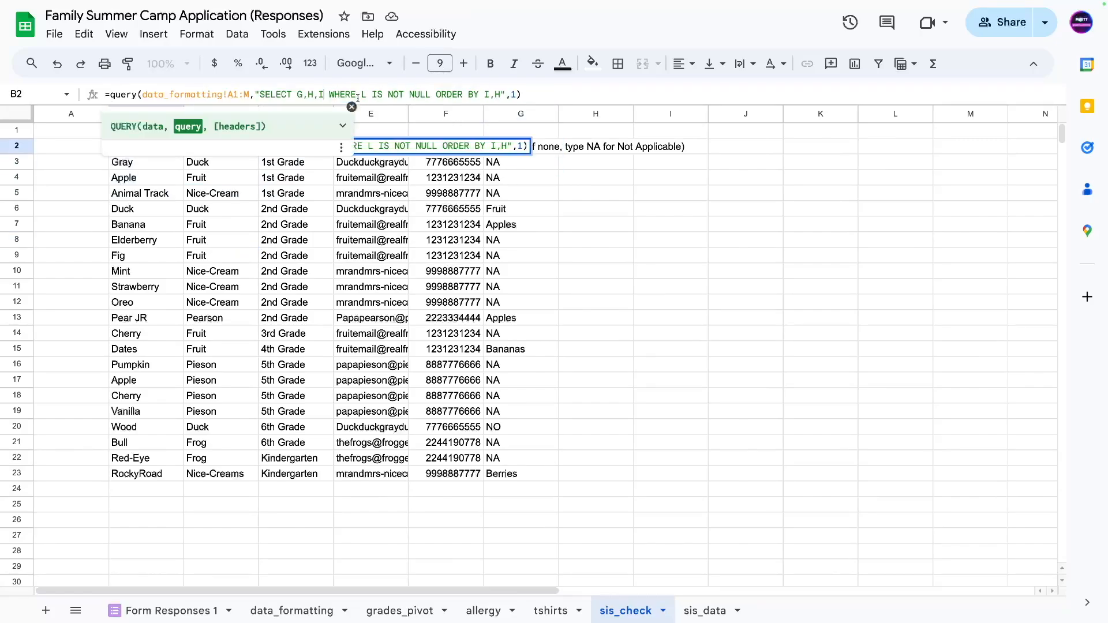
key(Return)
click(233, 224)
click(297, 146)
click(361, 147)
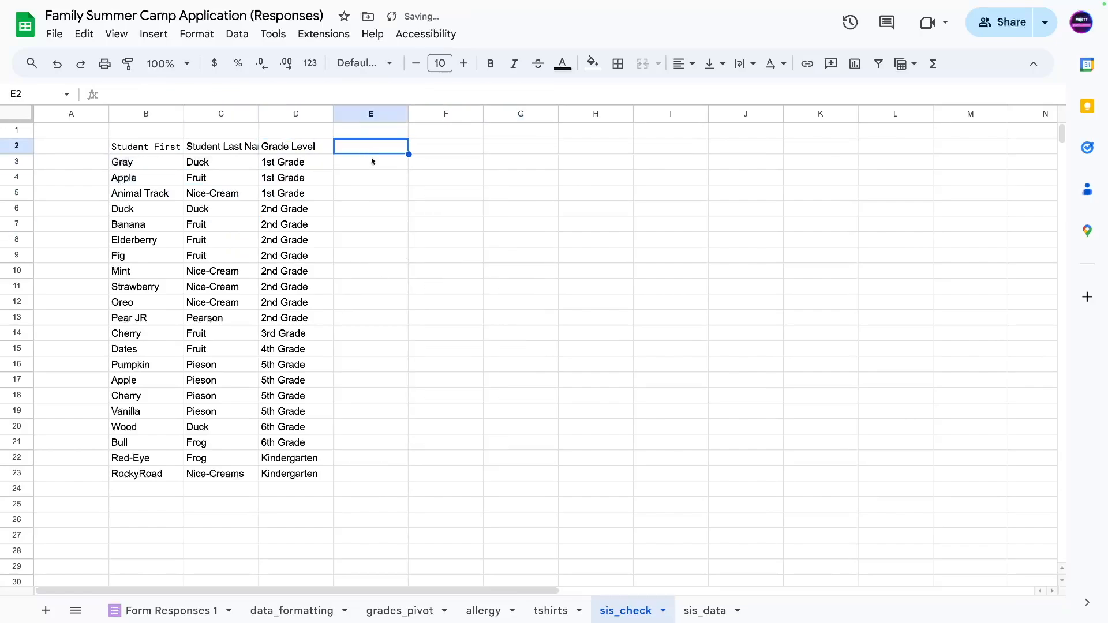
Enter the header student_full_name in E2.
text(conconca)
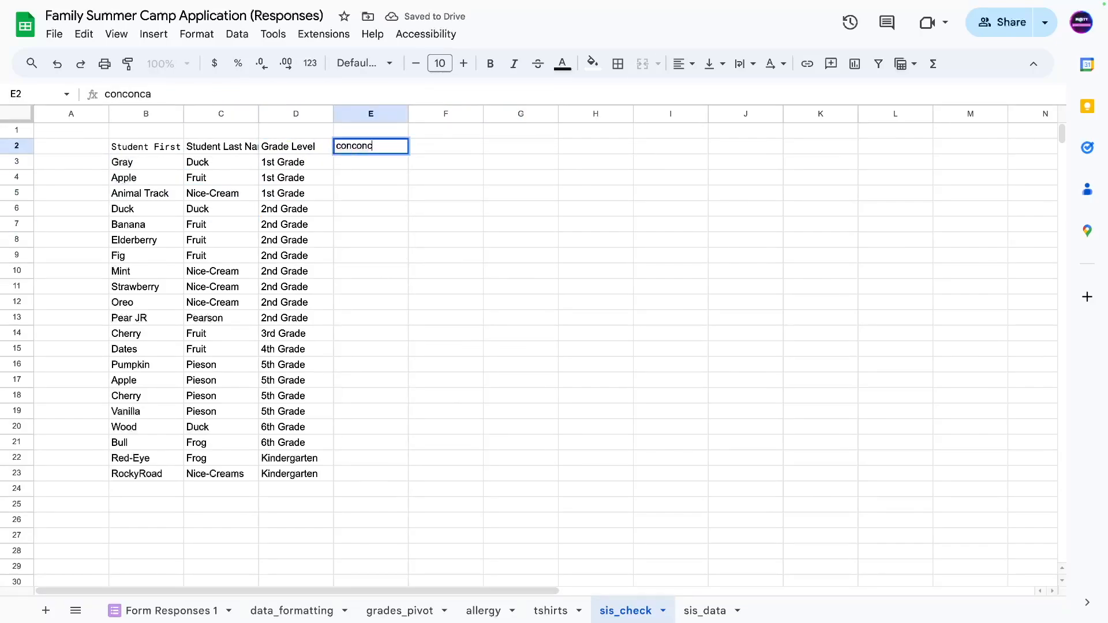
key(BackSpace)
key(BackSpace)
key(BackSpace)
key(BackSpace)
key(BackSpace)
text(stud)
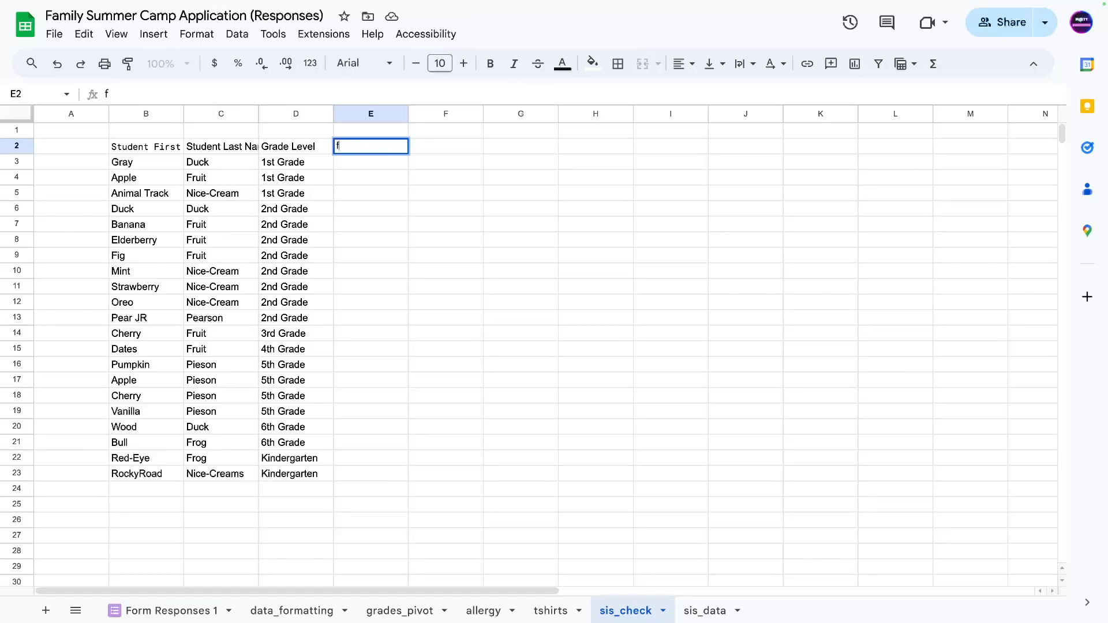
text(ent_full_name)
key(Return)
Put =concatenate(B3," ",C3) in E3 and autofill it down the column.
text(=cn)
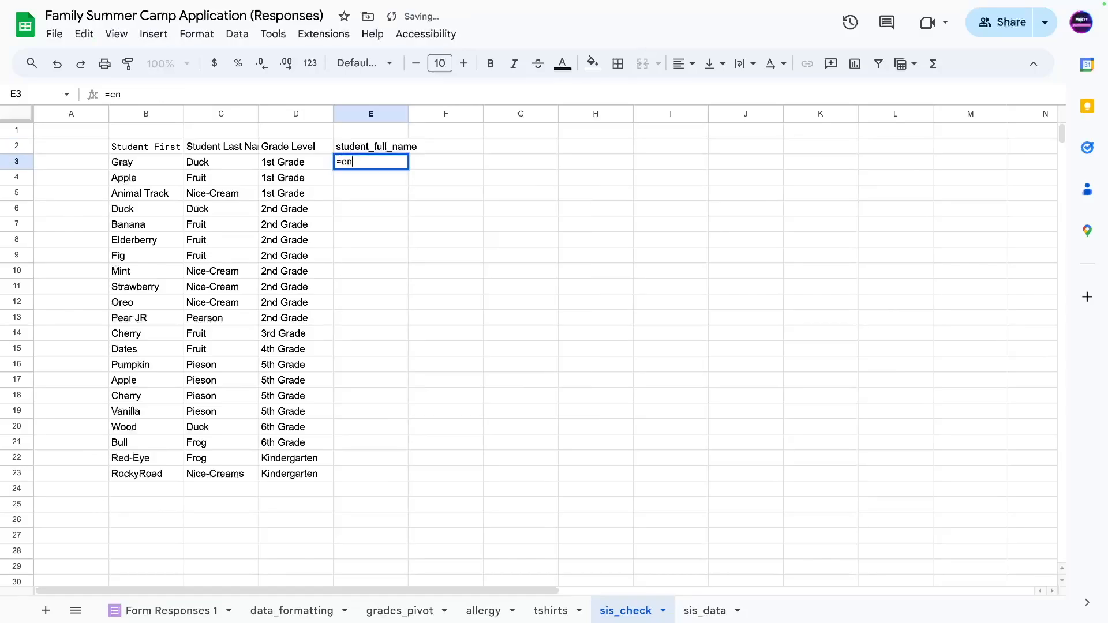
key(BackSpace)
text(oncatenate()
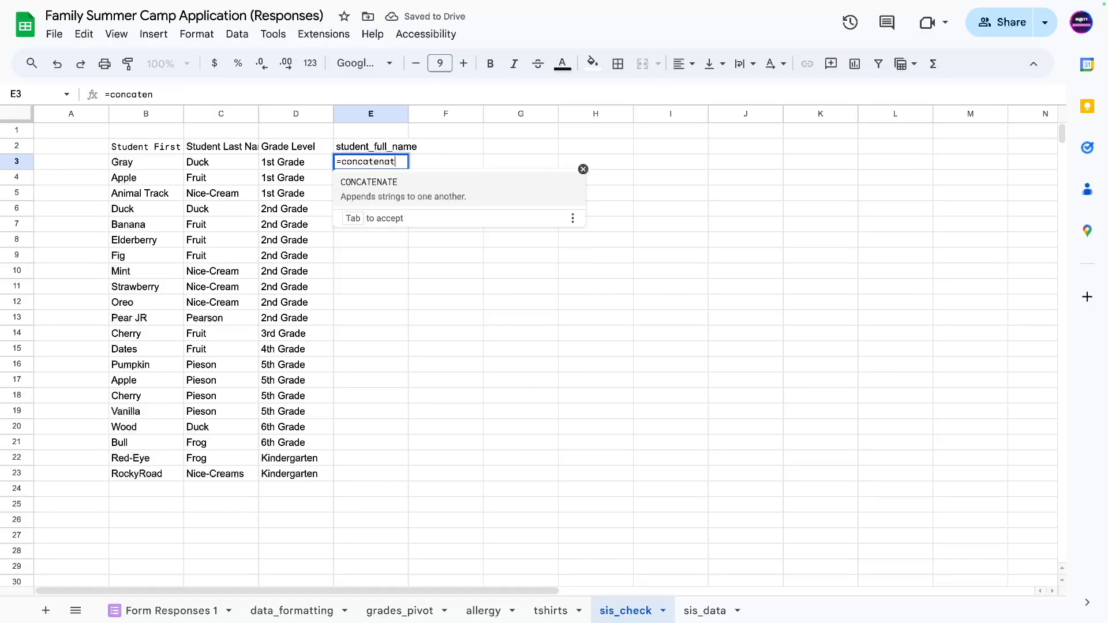
click(155, 167)
text(," ",)
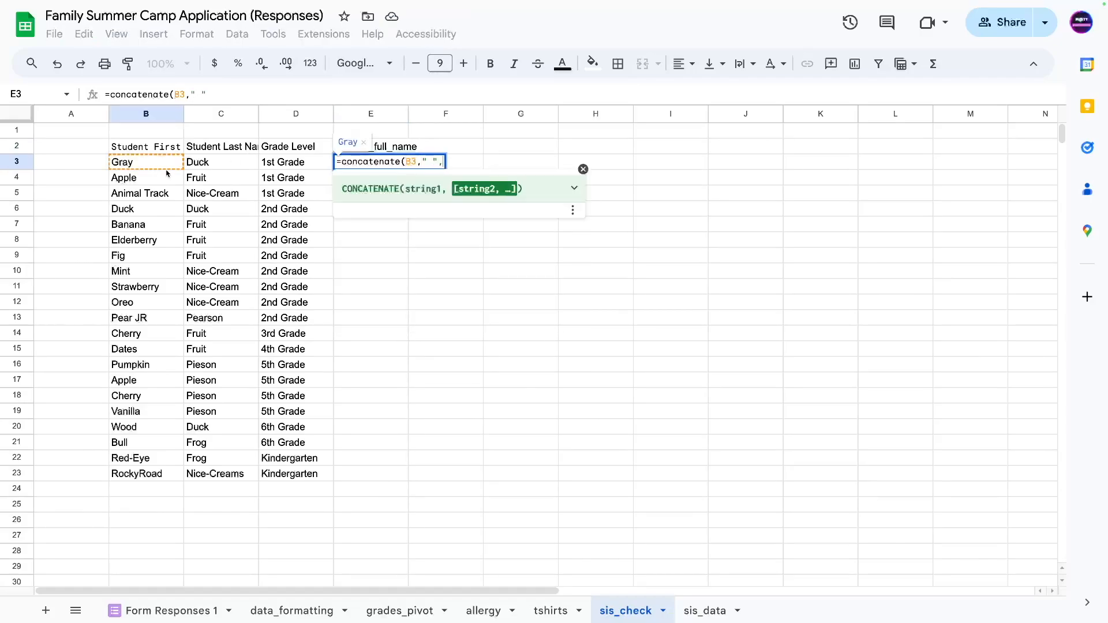
click(202, 163)
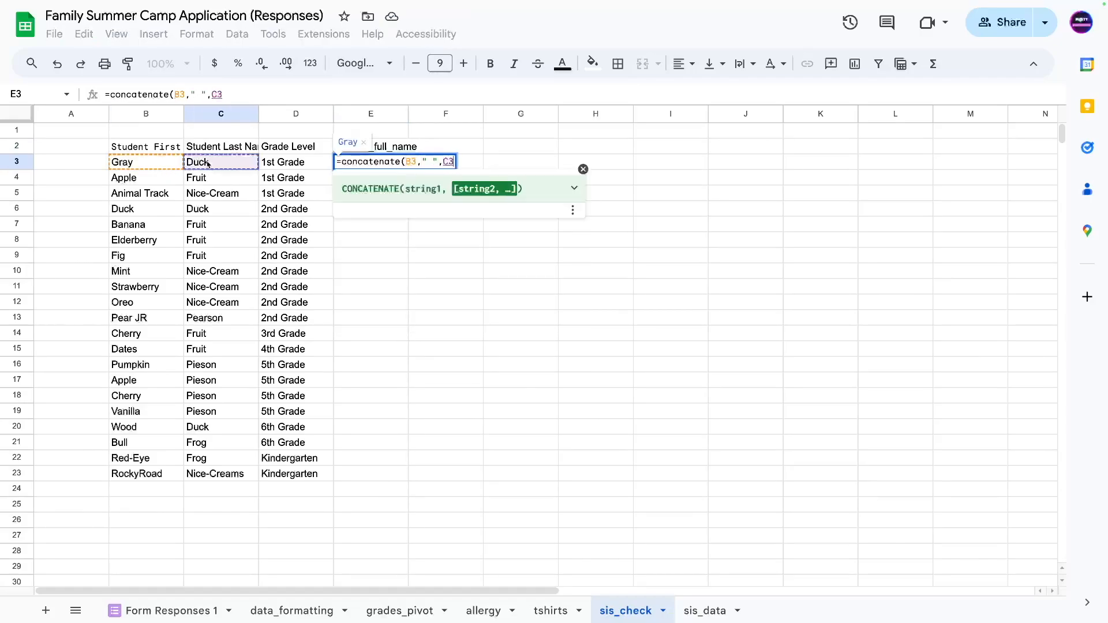
text())
key(Return)
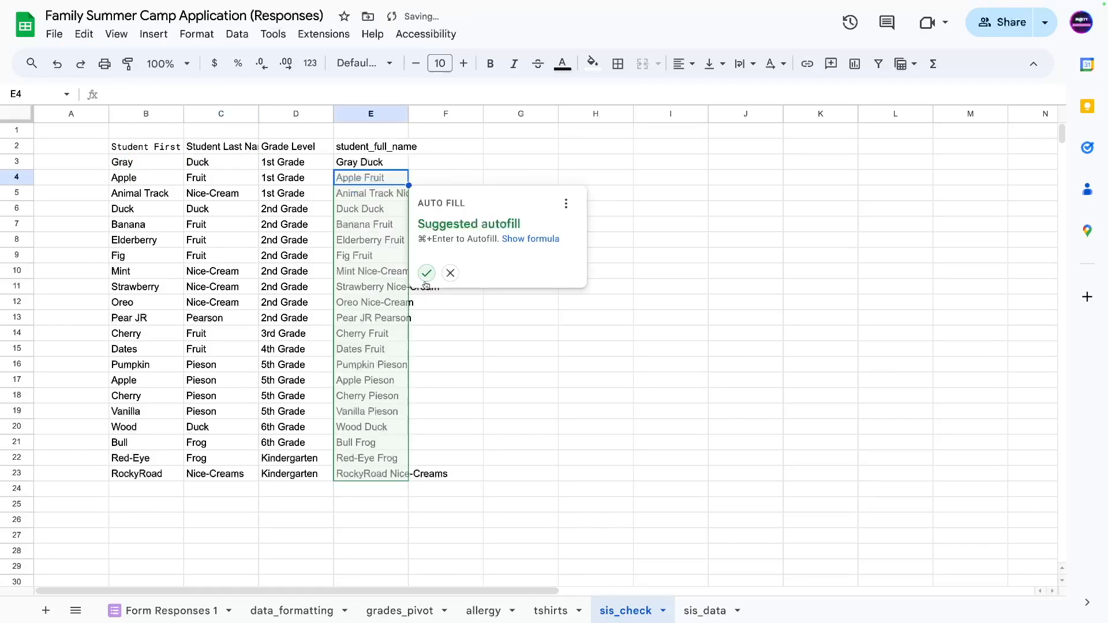
click(426, 274)
click(448, 163)
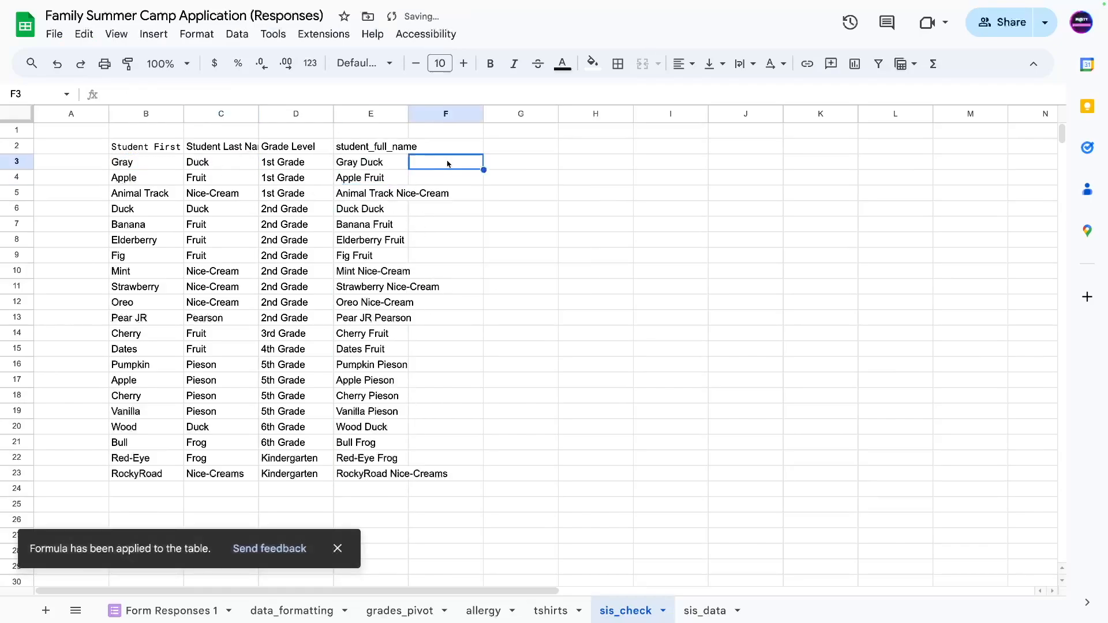
Enter =xlookup(E3,sis_data!F:F,sis_data!C:C) in F3.
text(=xloo)
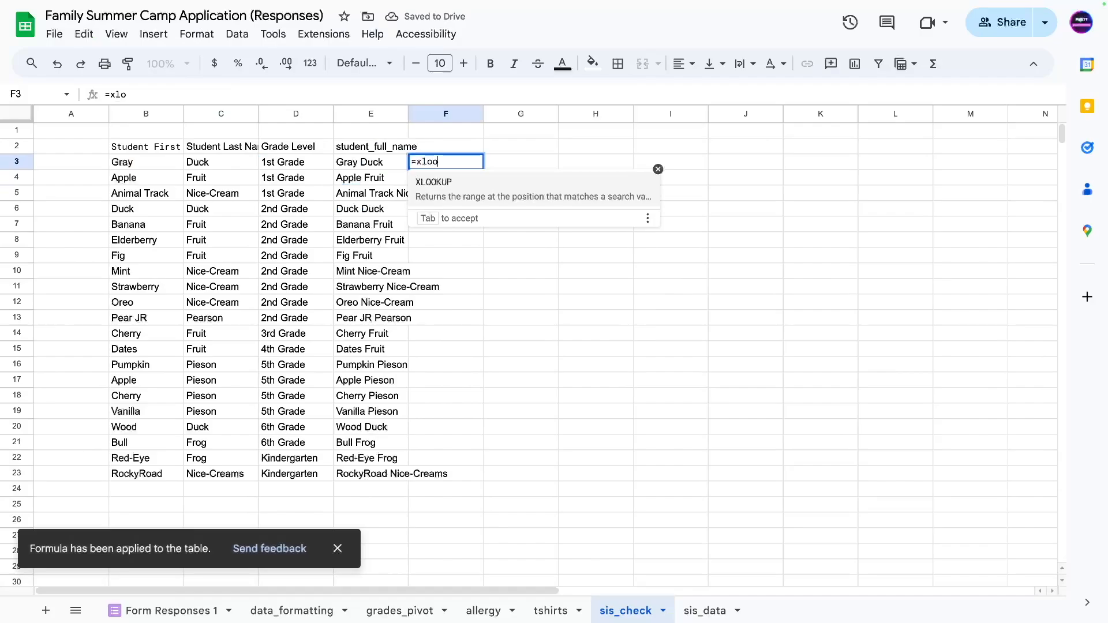
text(kup()
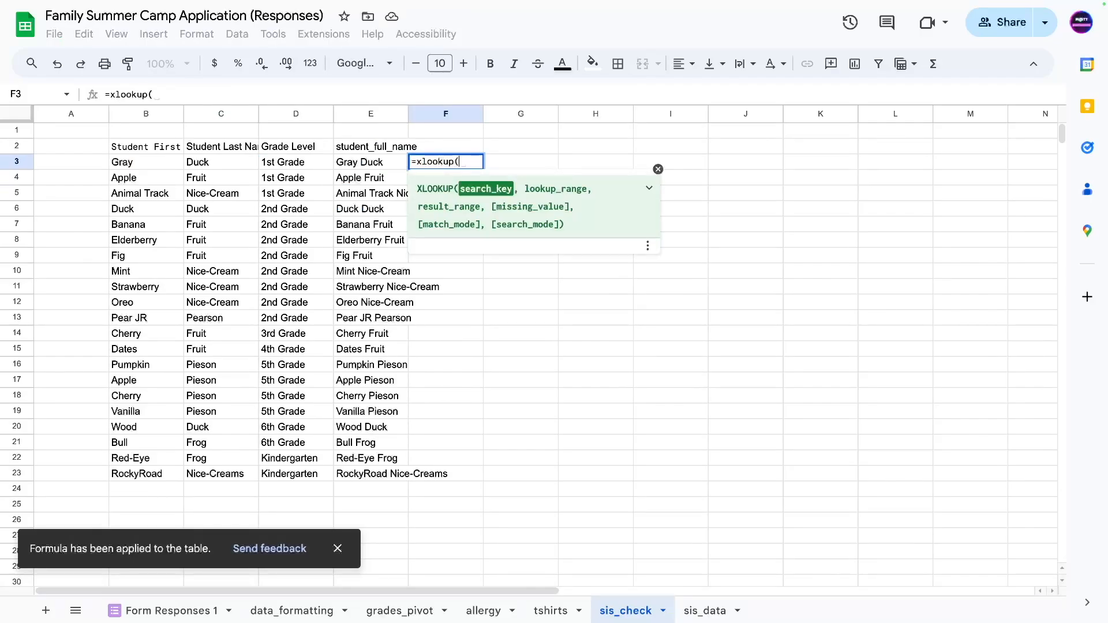
click(369, 162)
text(,)
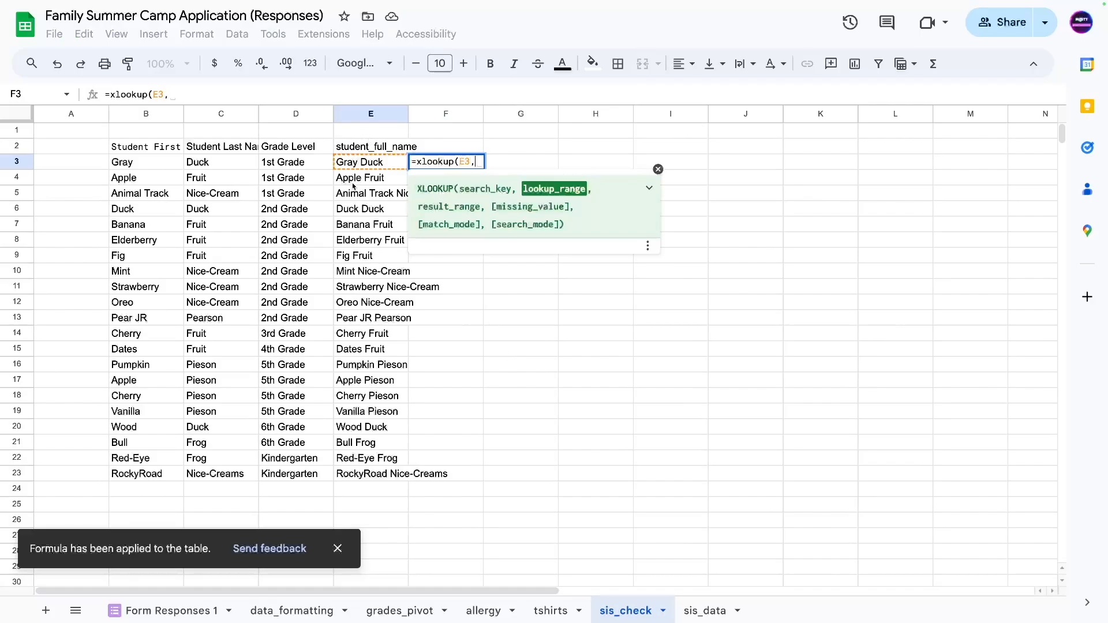
click(701, 611)
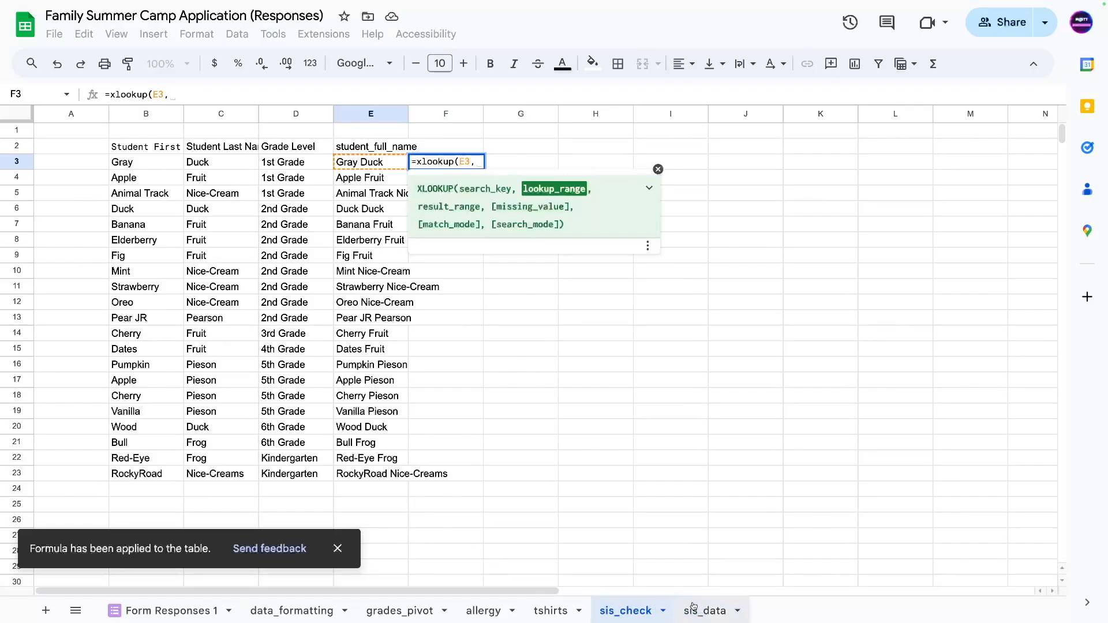
click(432, 114)
text(,)
click(221, 114)
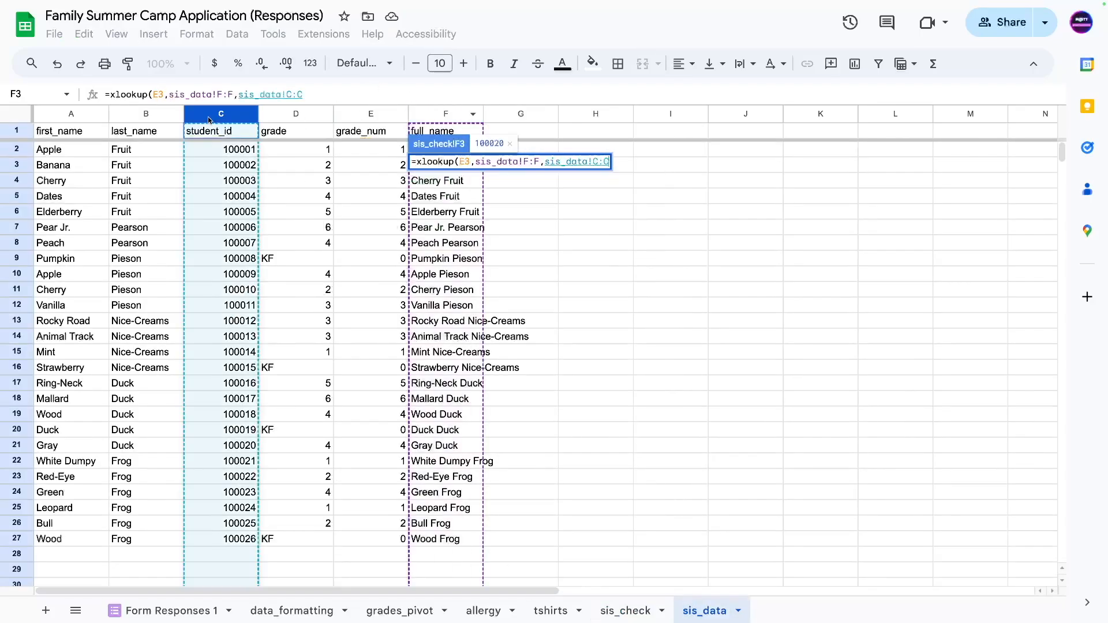
key(Return)
Add the header check_student_num in F2.
click(404, 166)
click(421, 166)
click(432, 147)
text(check_student_num)
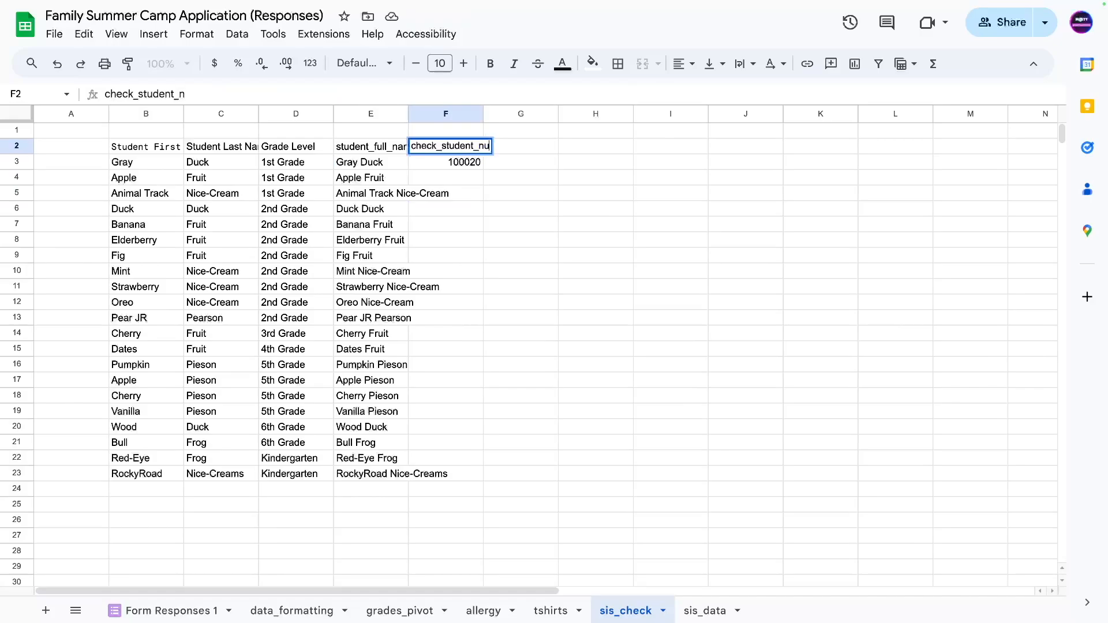
key(Return)
Replace E3 in the lookup with concatenate(B3," ",C3) and autofill it down column F.
click(372, 173)
click(372, 164)
drag(228, 94, 111, 95)
key(ctrl+c)
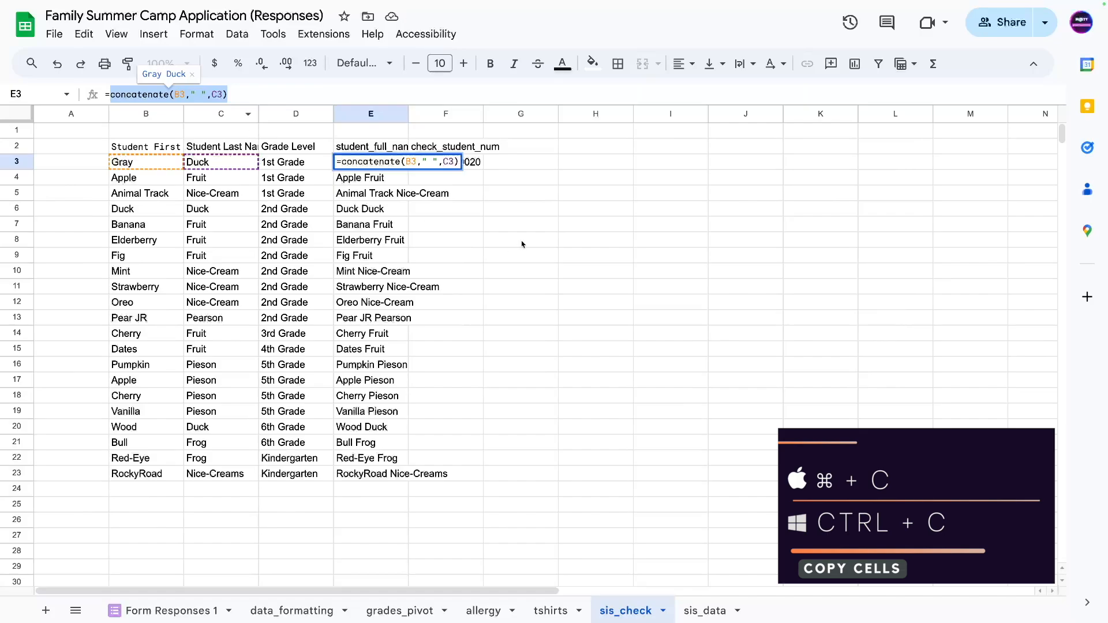
click(505, 209)
click(450, 164)
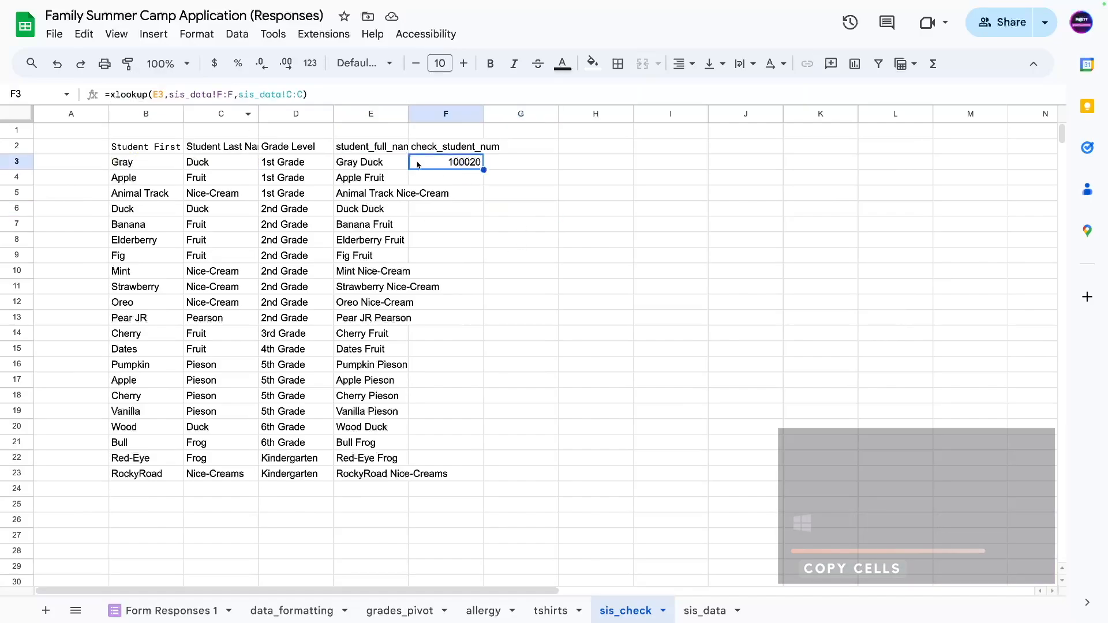
click(157, 94)
double_click(159, 94)
key(ctrl+v)
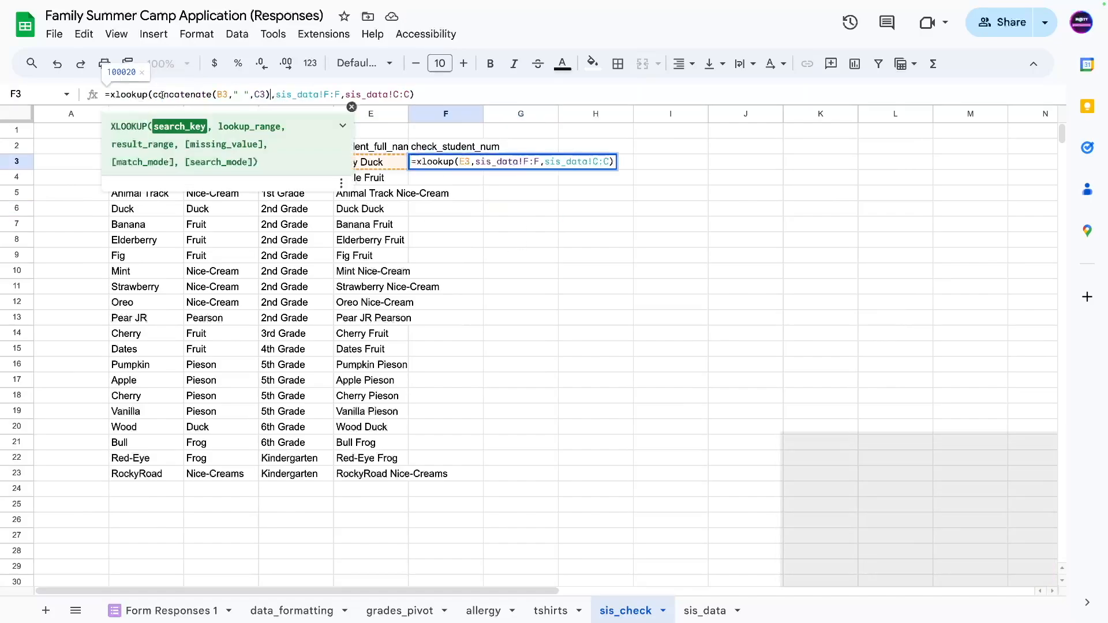
key(Return)
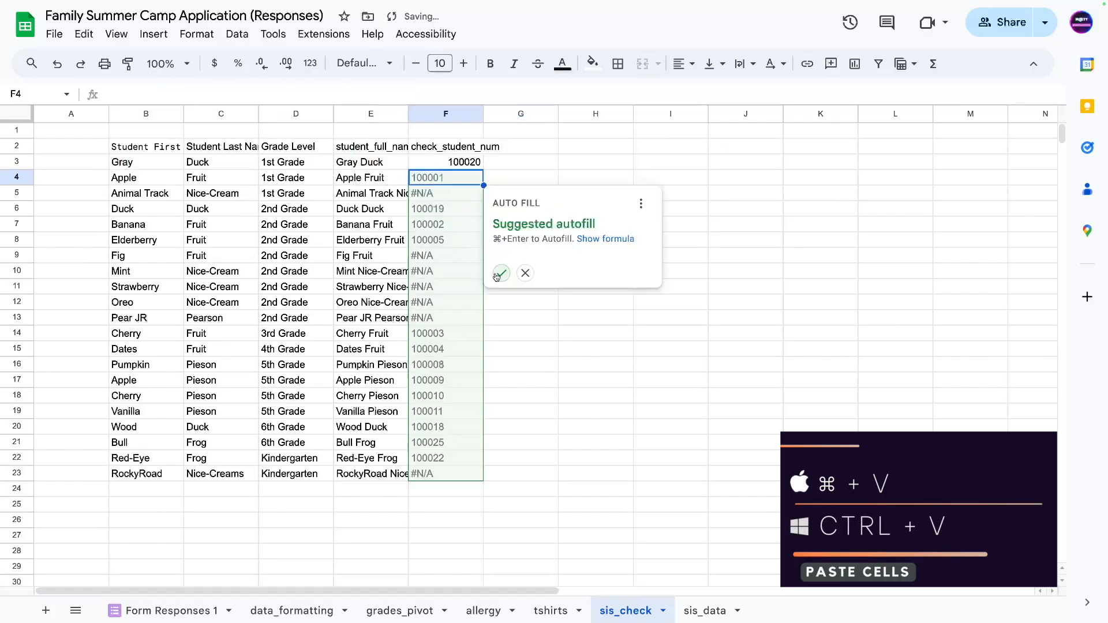
click(501, 273)
Clear the helper column E and narrow it.
click(370, 162)
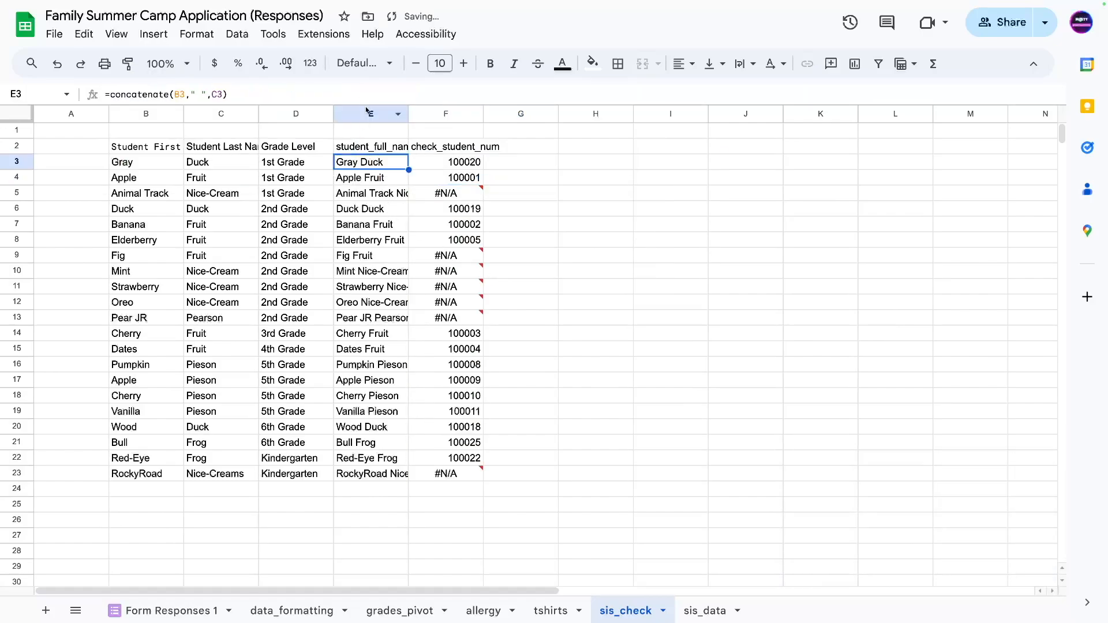
click(369, 113)
key(Delete)
click(378, 224)
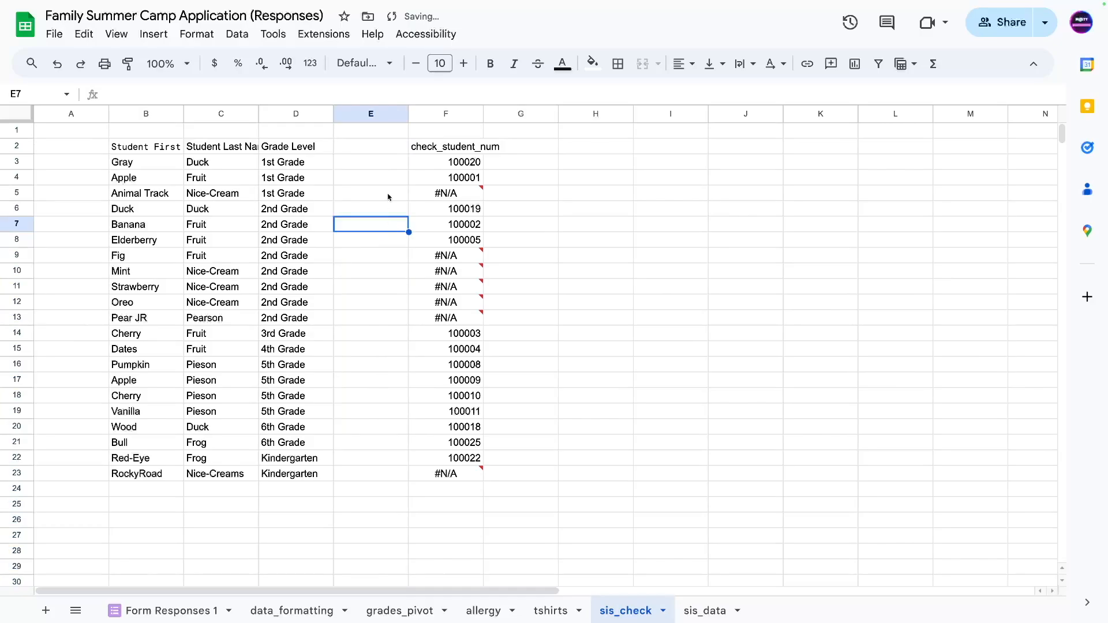
drag(408, 114, 346, 114)
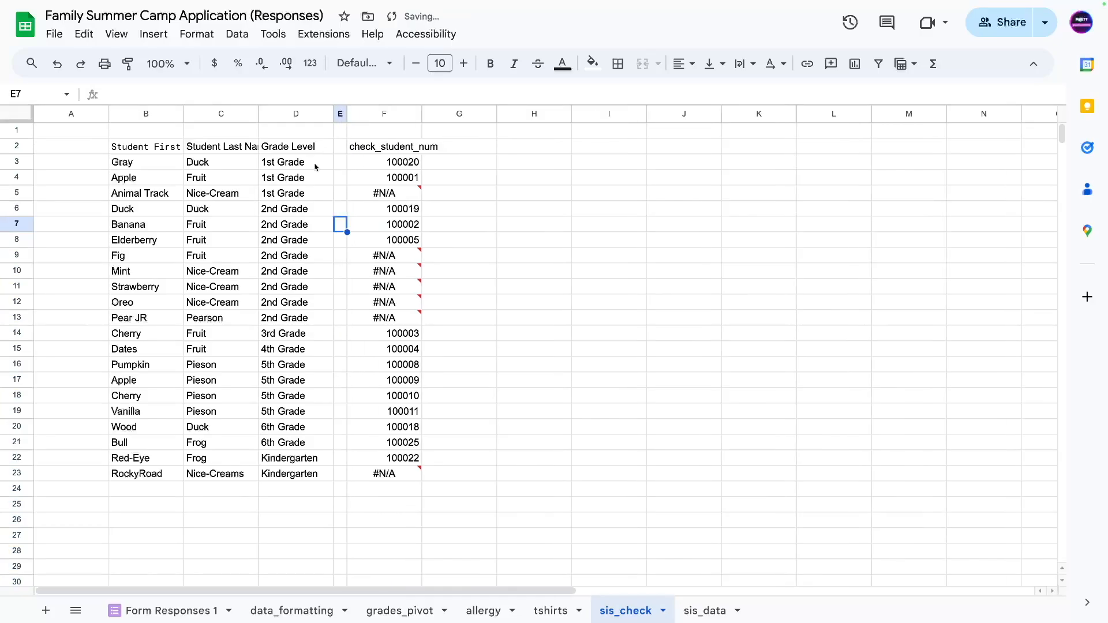
click(317, 163)
key(Right)
key(Right)
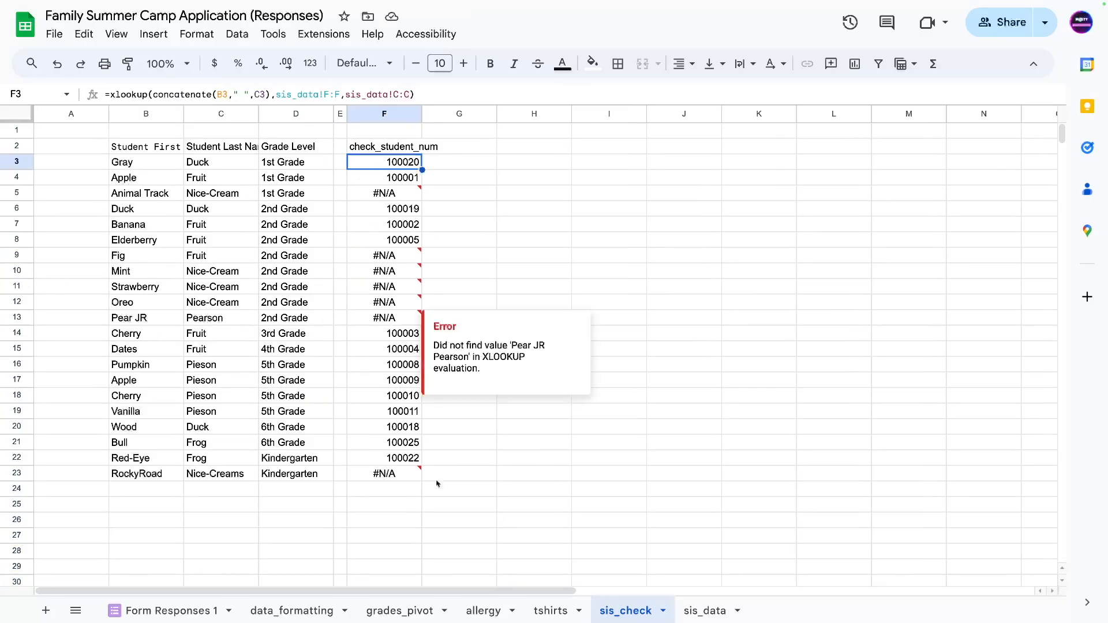
Review the #N/A lookup results in column F, starting with the first unmatched student.
click(391, 491)
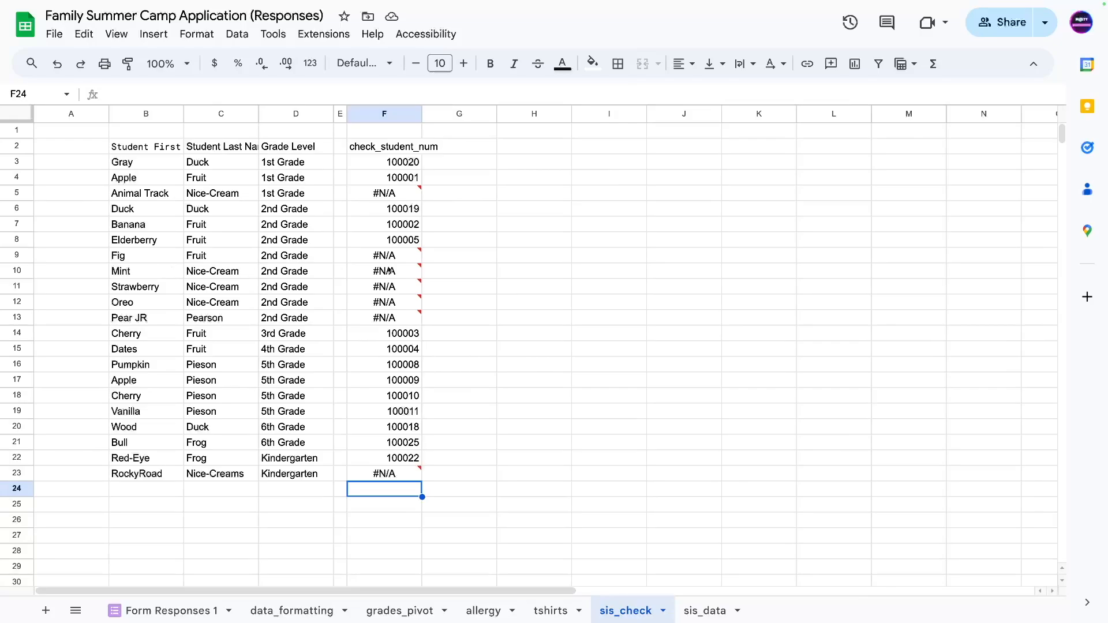
drag(395, 164, 364, 484)
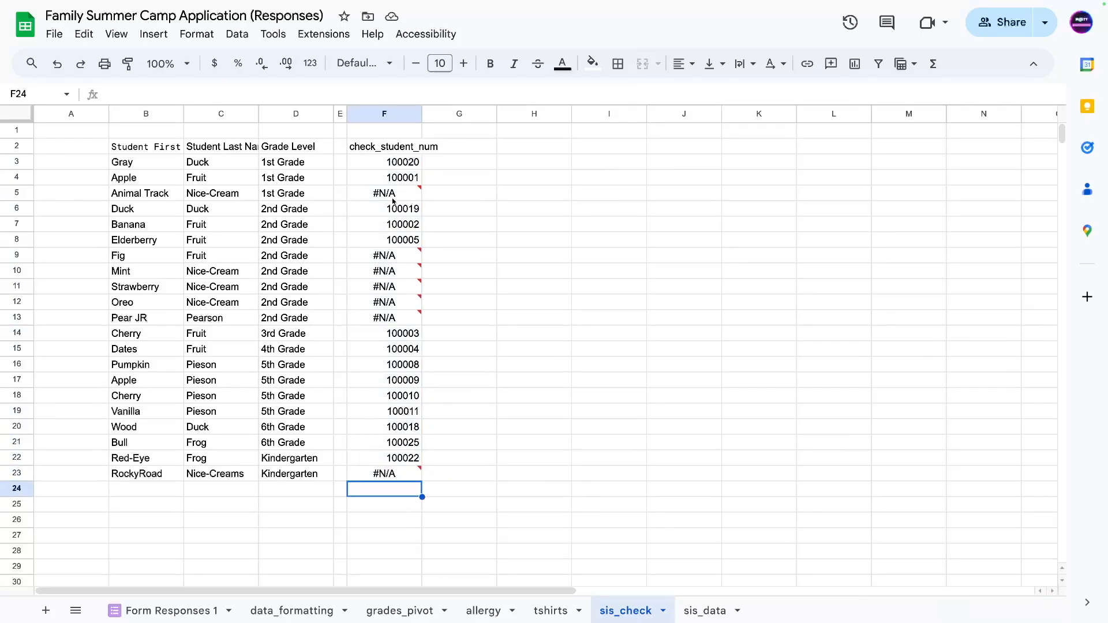
click(393, 198)
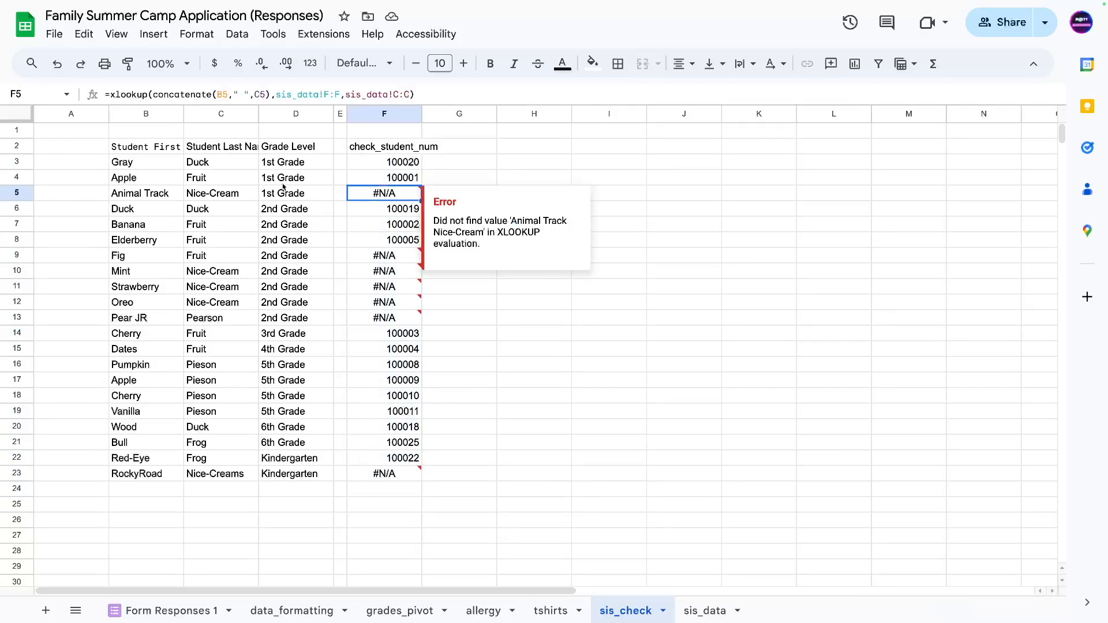
click(129, 198)
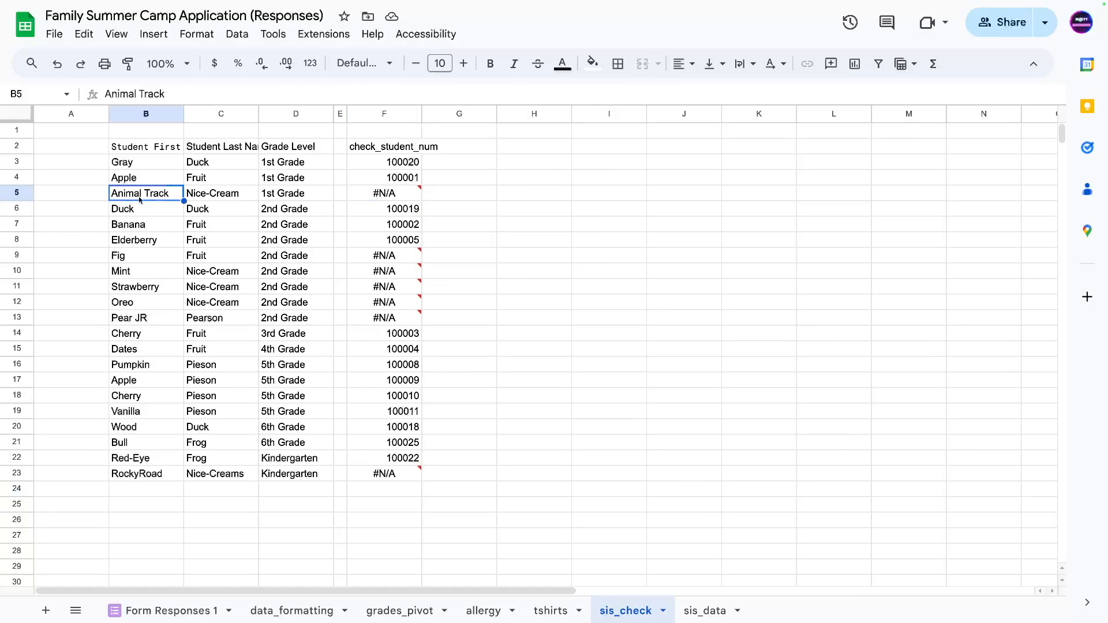
Find that student in sis_data and compare the last-name spelling with sis_check.
click(703, 612)
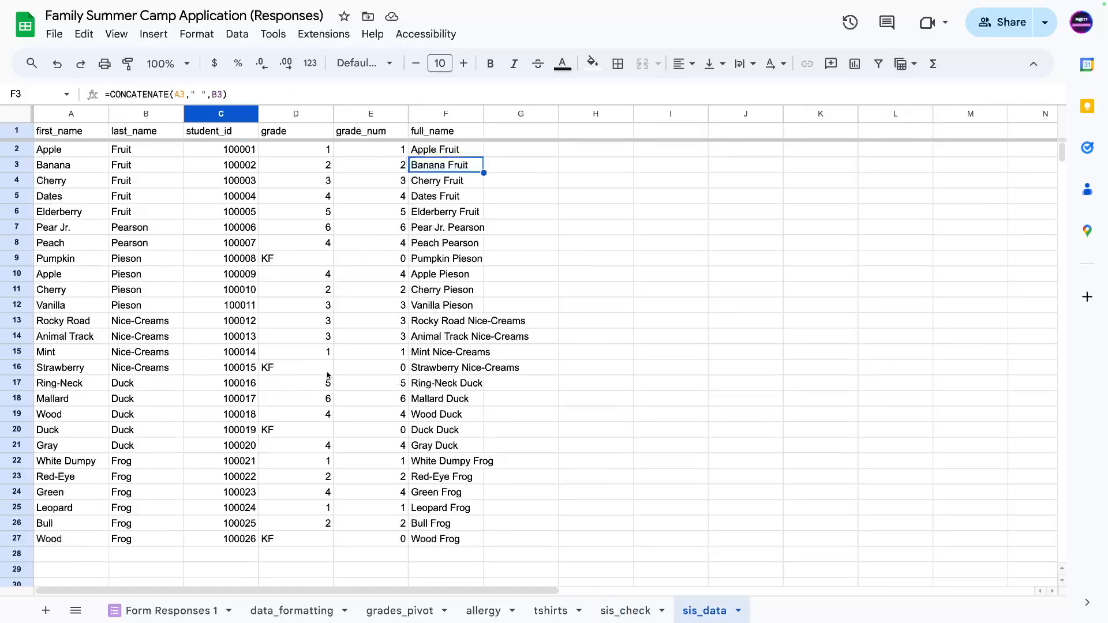
click(330, 336)
key(ctrl+f)
key(ctrl+v)
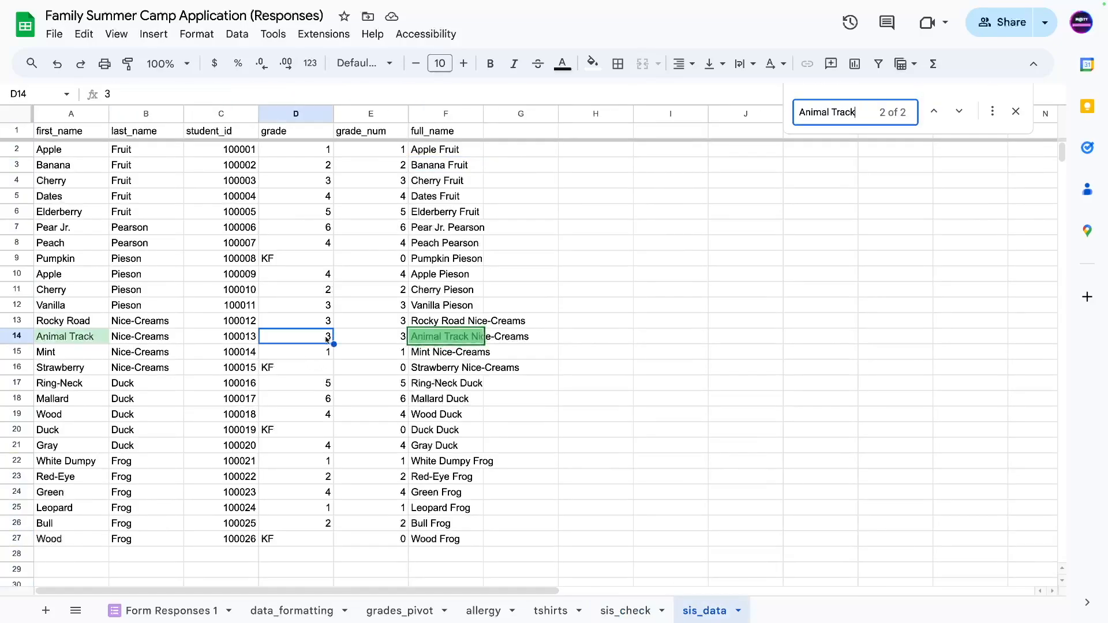
click(87, 341)
click(153, 341)
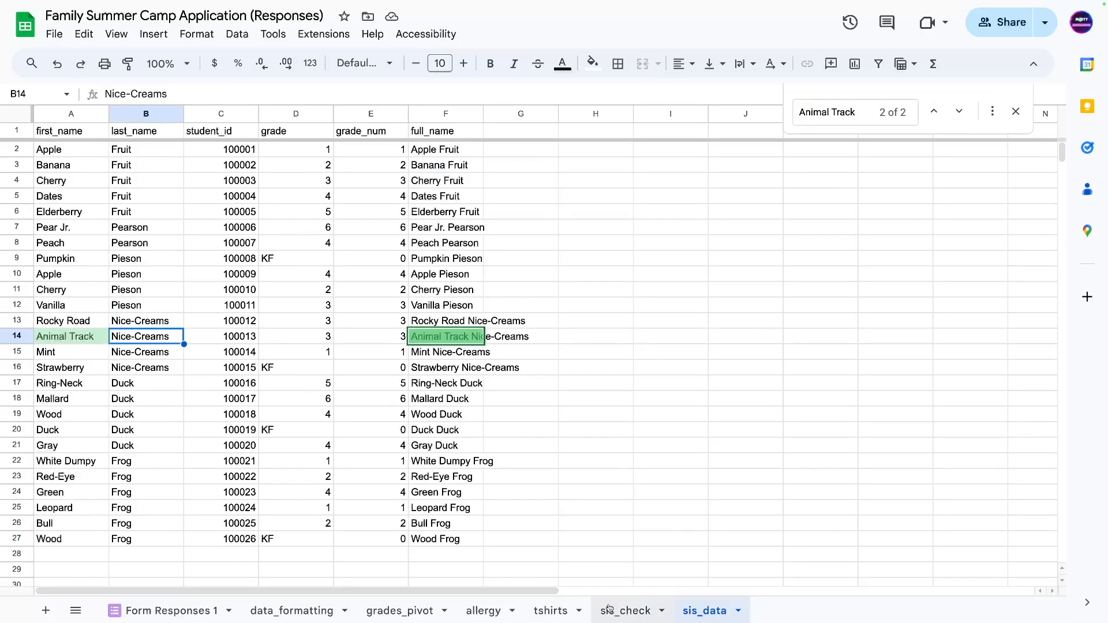
click(625, 612)
click(235, 199)
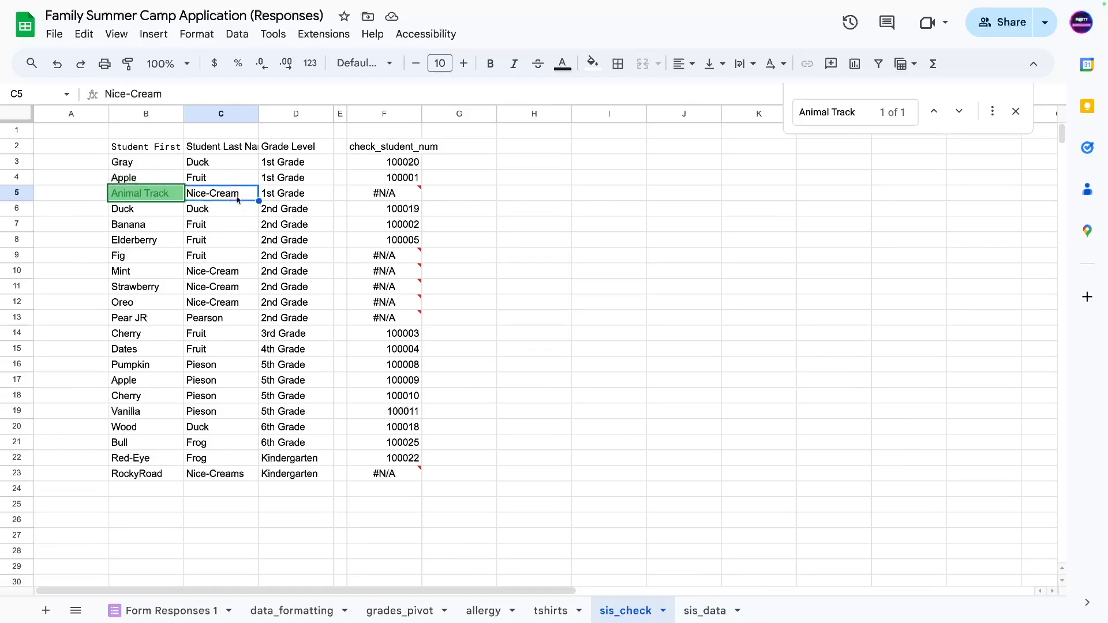
Add the missing 's' to the student's last name in Form Responses 1, then recheck sis_check.
click(136, 614)
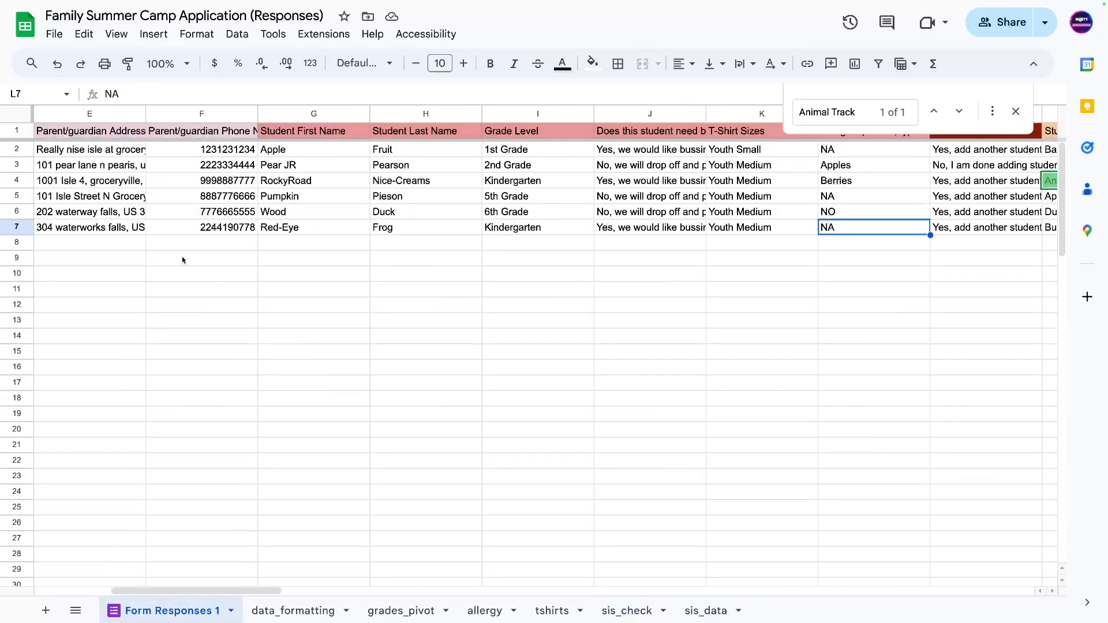
click(1039, 180)
key(Right)
key(Right)
key(Right)
click(910, 180)
double_click(908, 179)
text(s)
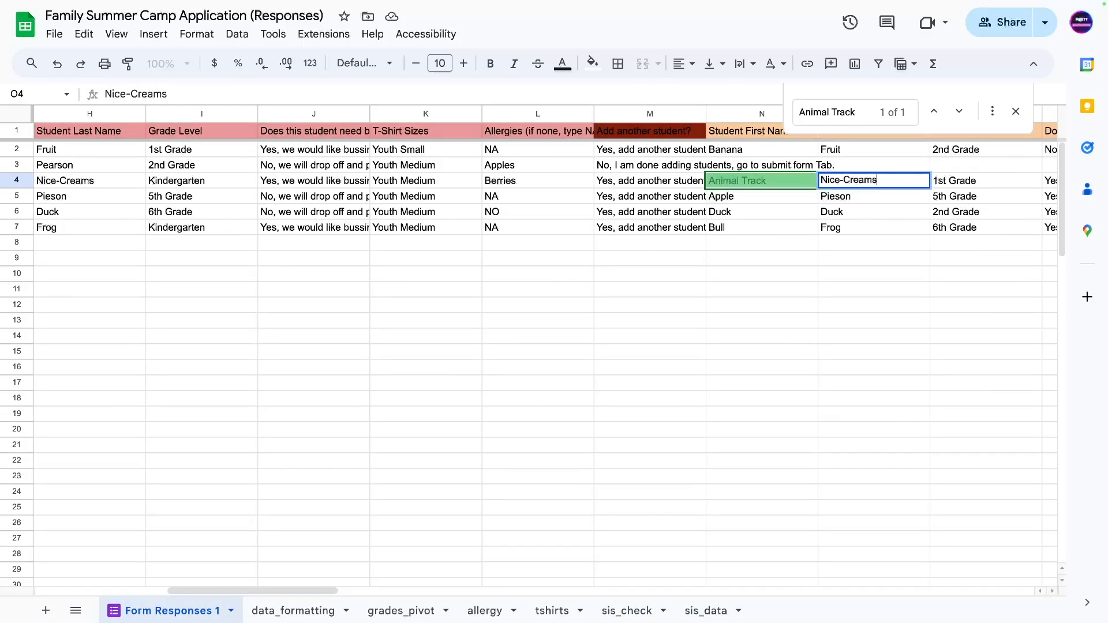
key(Return)
click(645, 610)
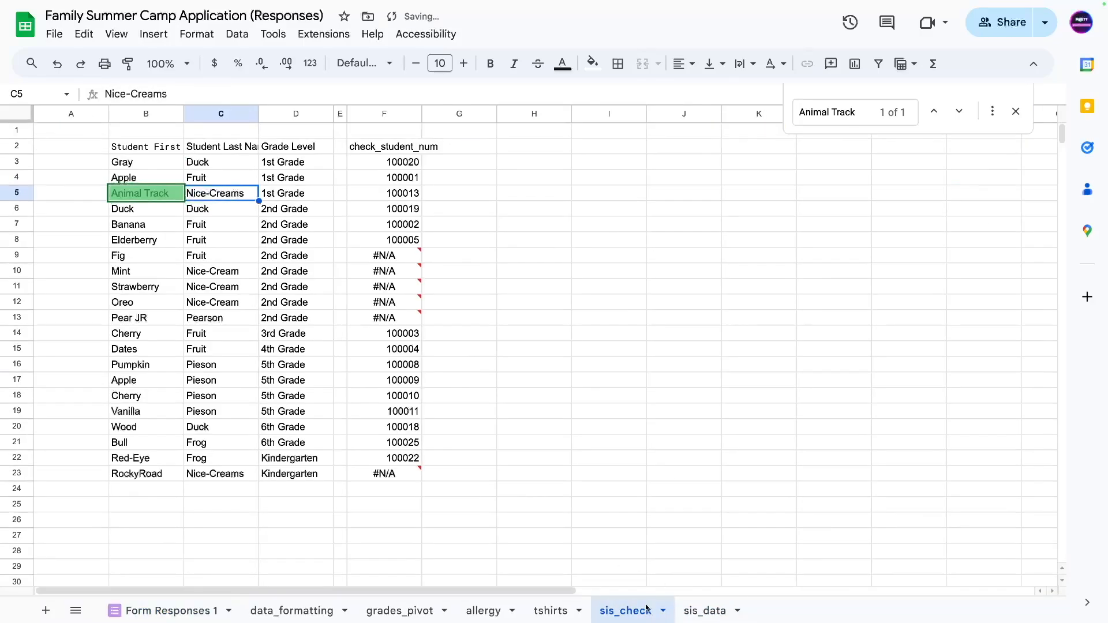
key(Right)
key(Right)
key(Right)
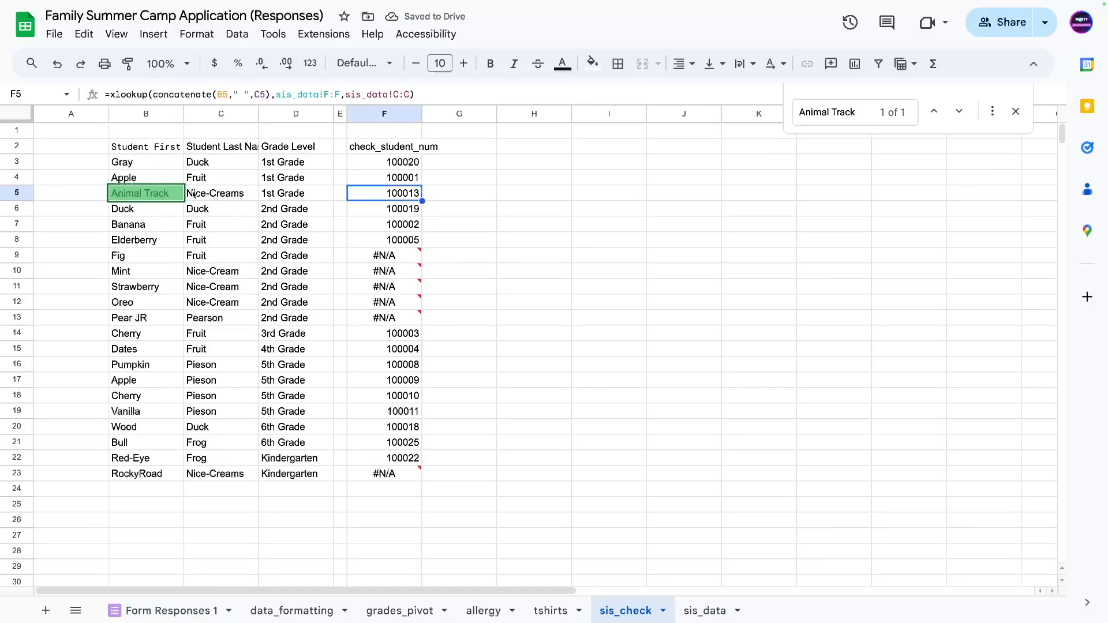
Copy Fig's first name and search sis_data for it, finding no match.
click(138, 259)
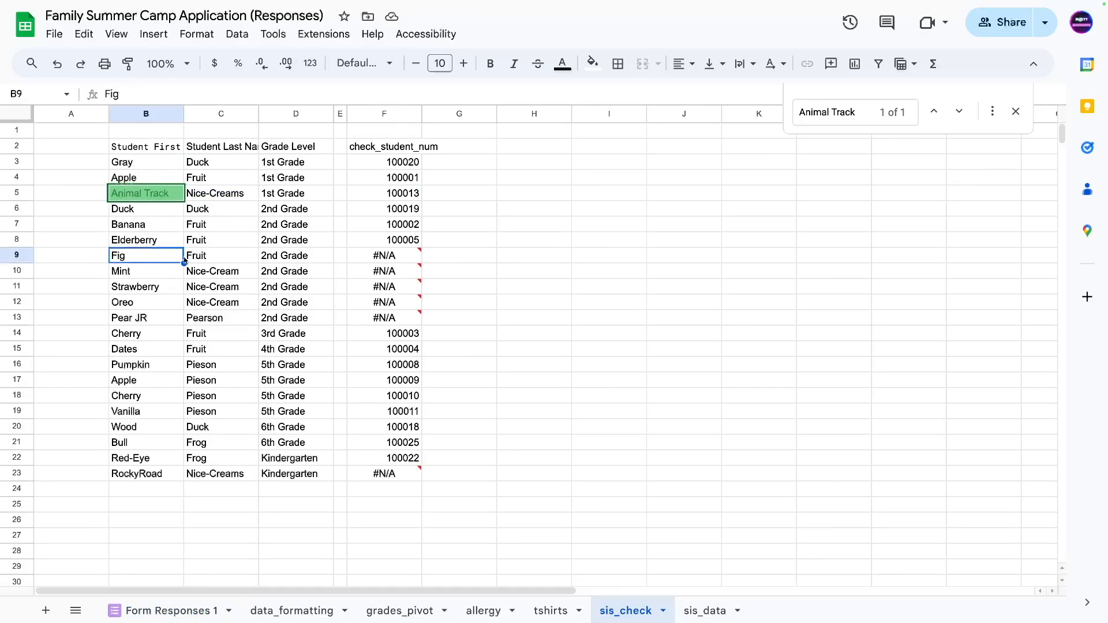
click(229, 260)
click(128, 261)
key(ctrl+c)
click(268, 322)
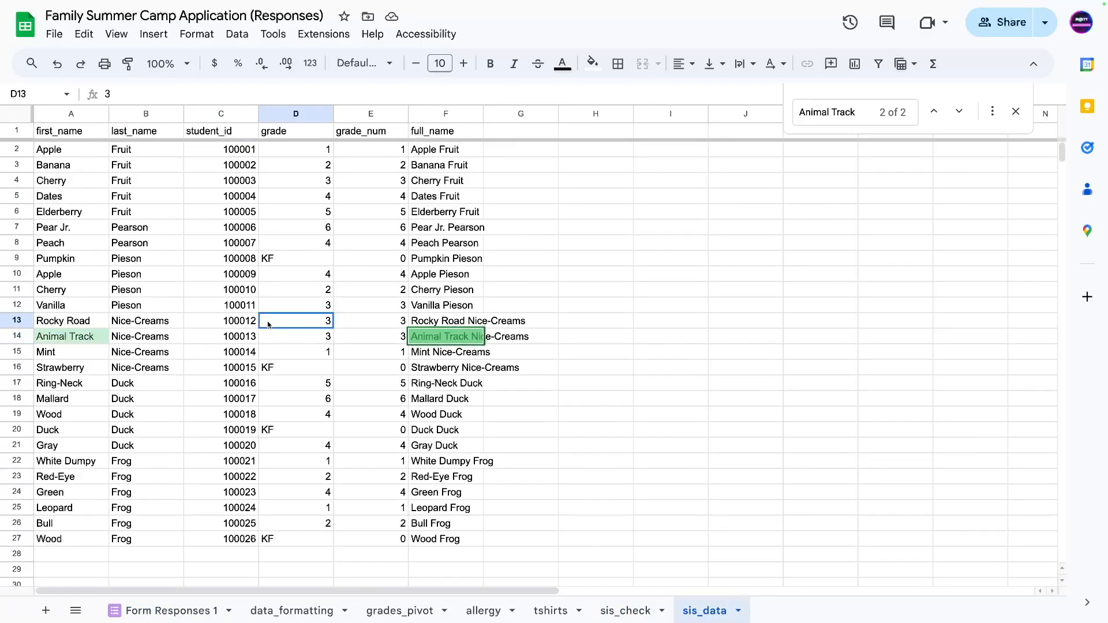
key(ctrl+f)
key(ctrl+v)
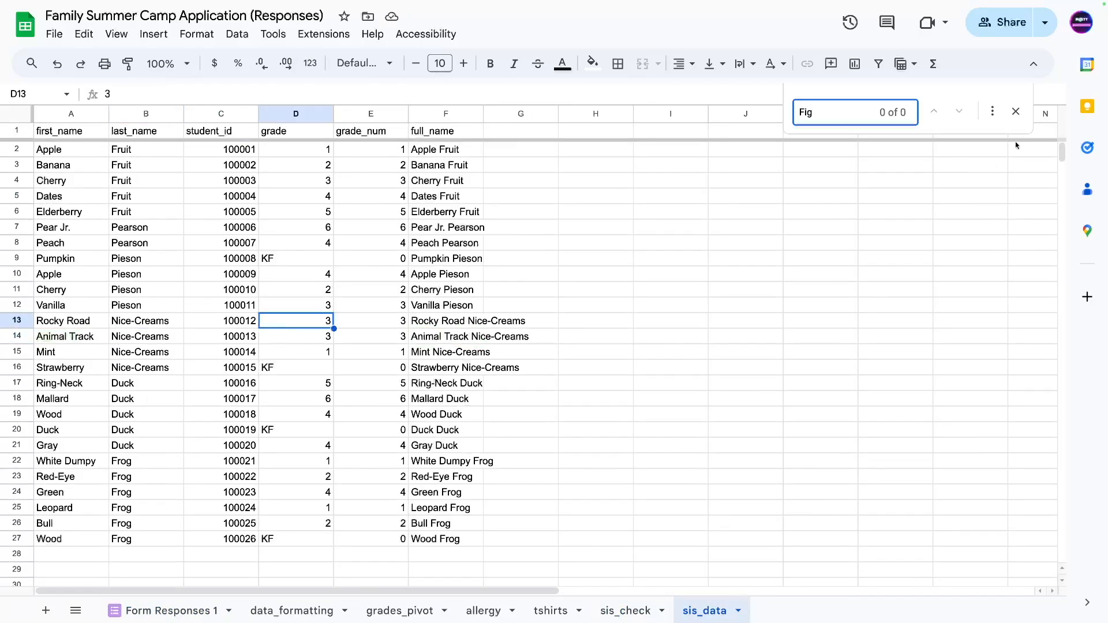
click(1017, 112)
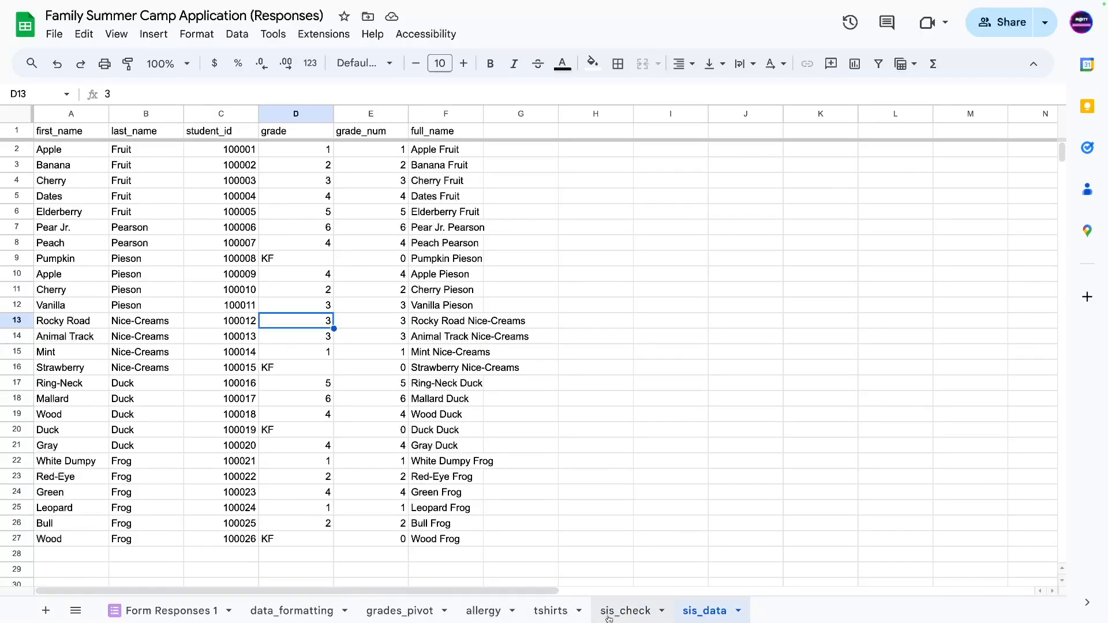
Compare Mint's and Pear JR's names in sis_check against their spellings in sis_data.
click(602, 600)
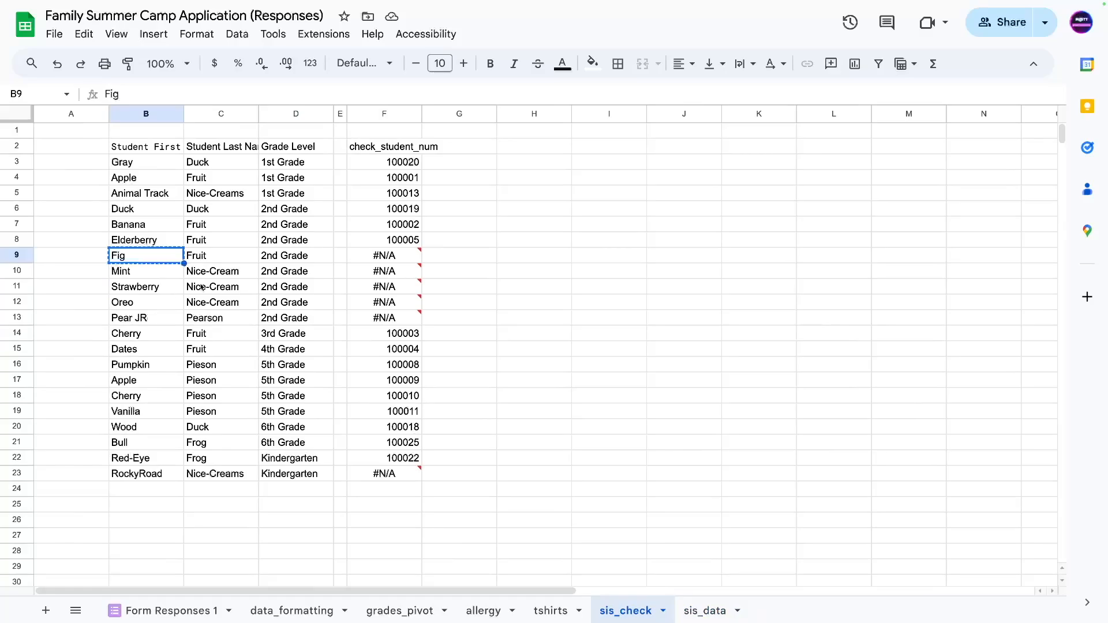
click(705, 611)
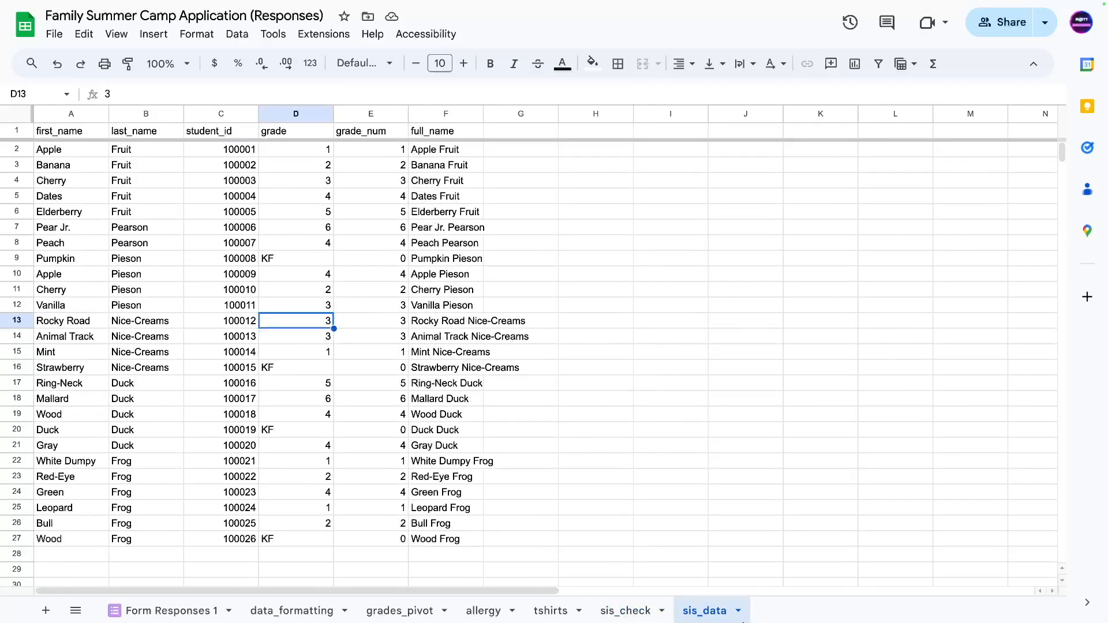
click(635, 610)
click(211, 276)
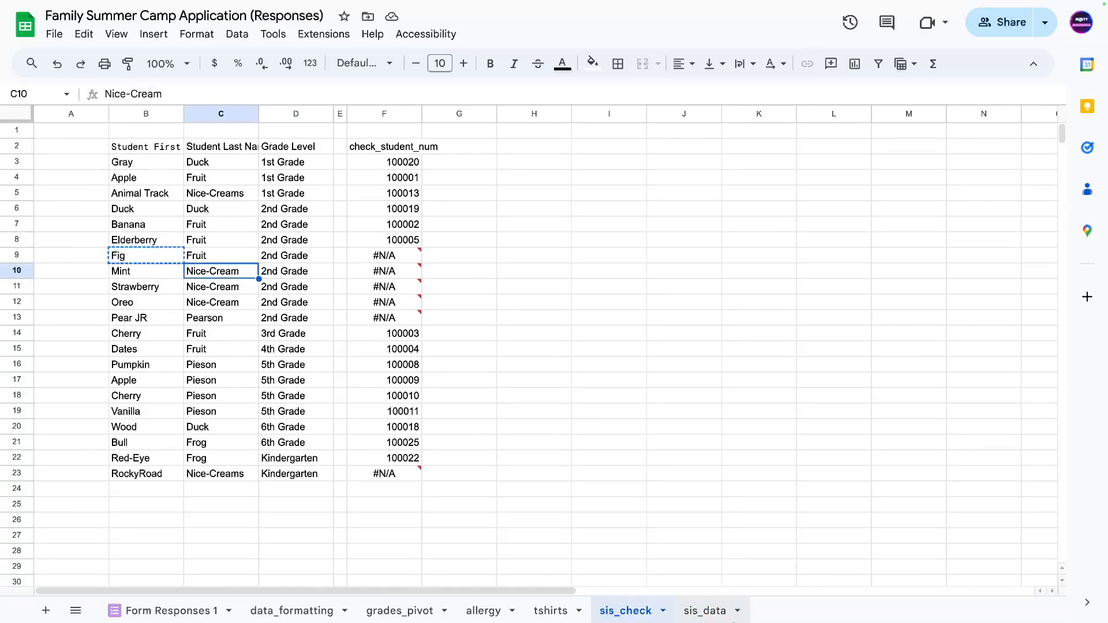
click(709, 611)
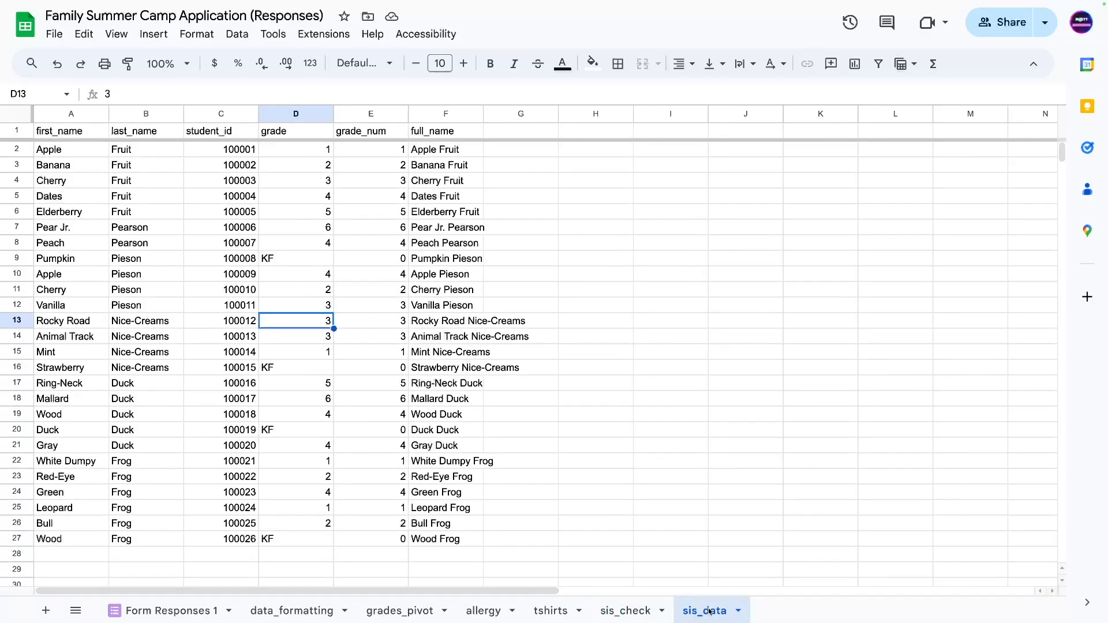
click(621, 615)
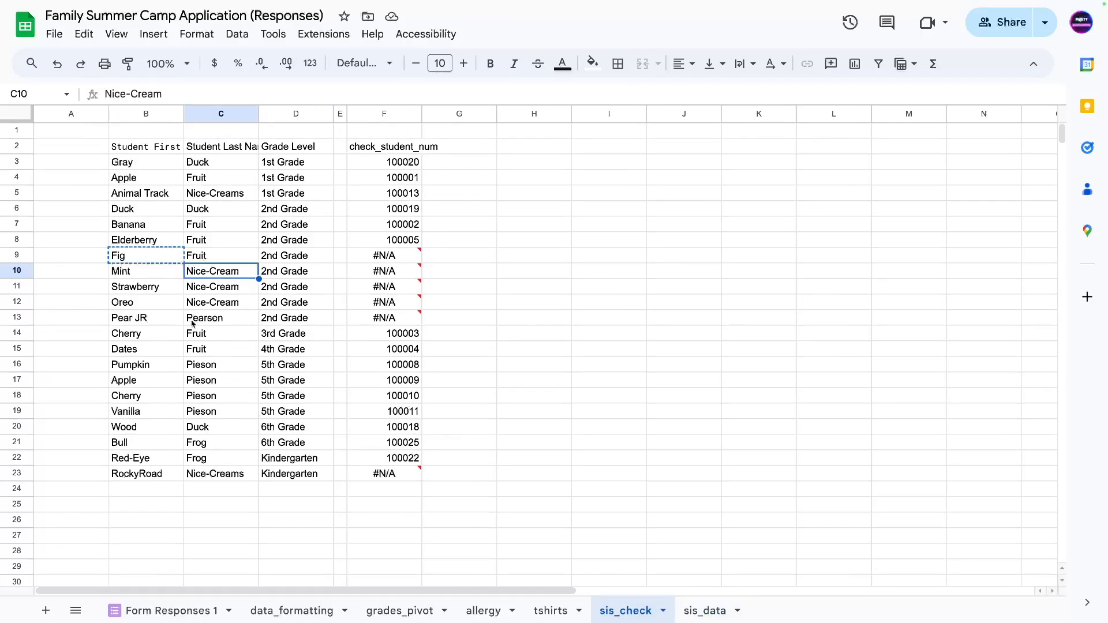
click(156, 326)
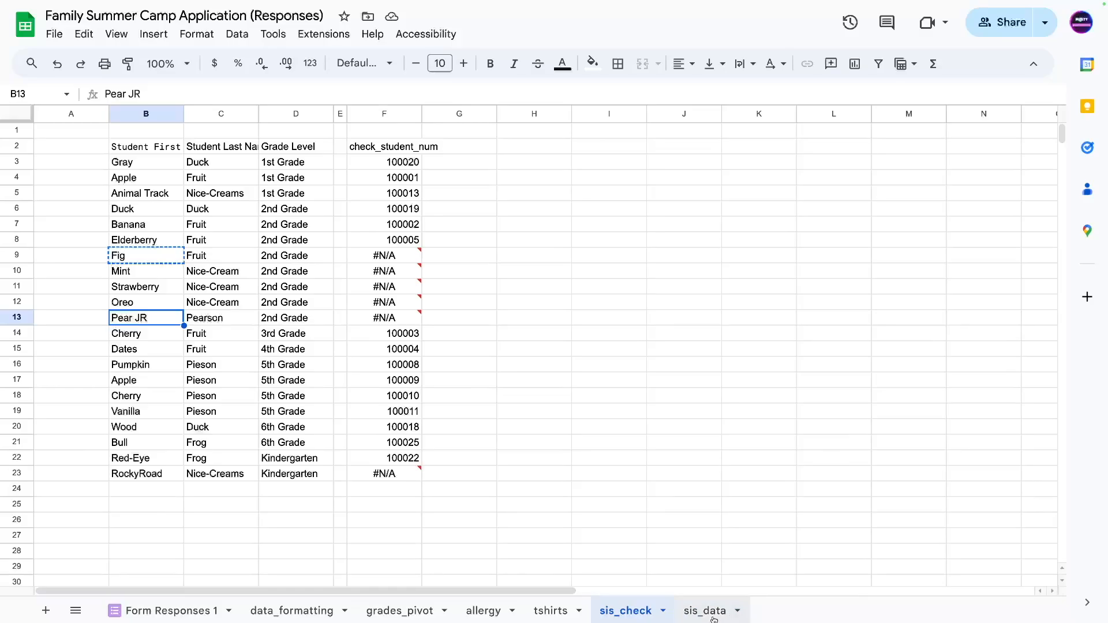
click(705, 611)
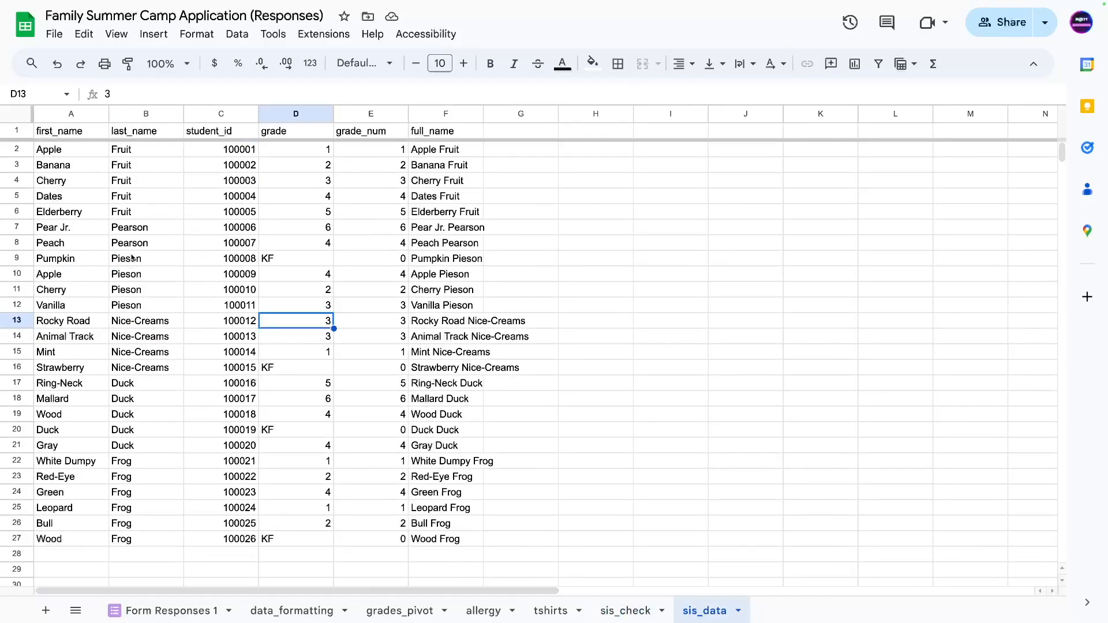
drag(144, 229, 74, 245)
click(68, 230)
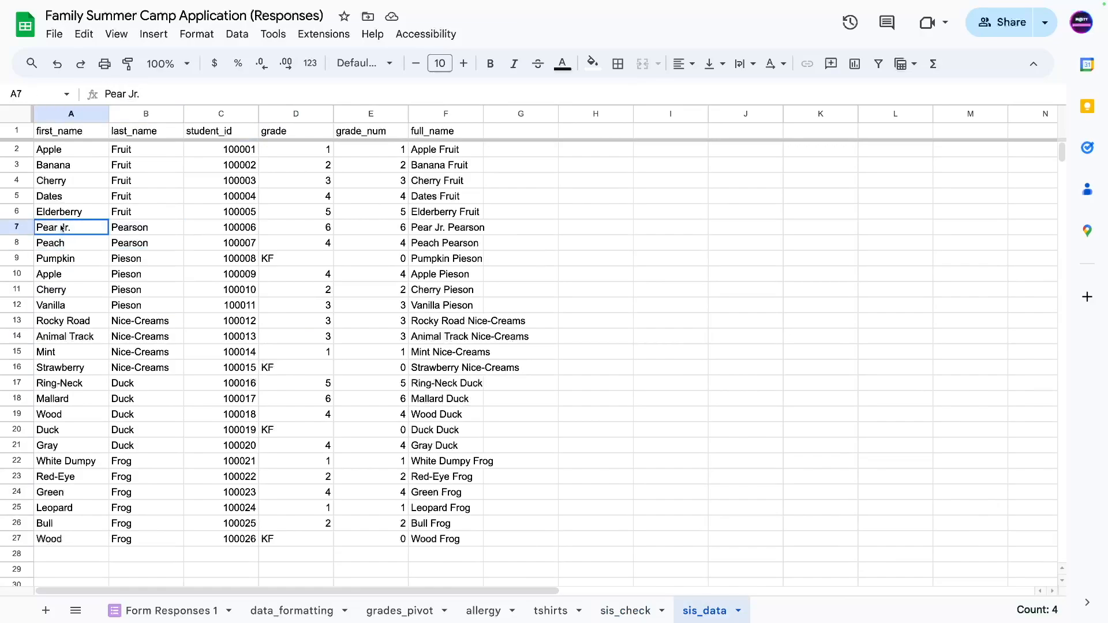
Recheck the Fig, Oreo and Pear JR first names in sis_check.
click(629, 613)
click(119, 258)
key(ctrl+c)
click(151, 304)
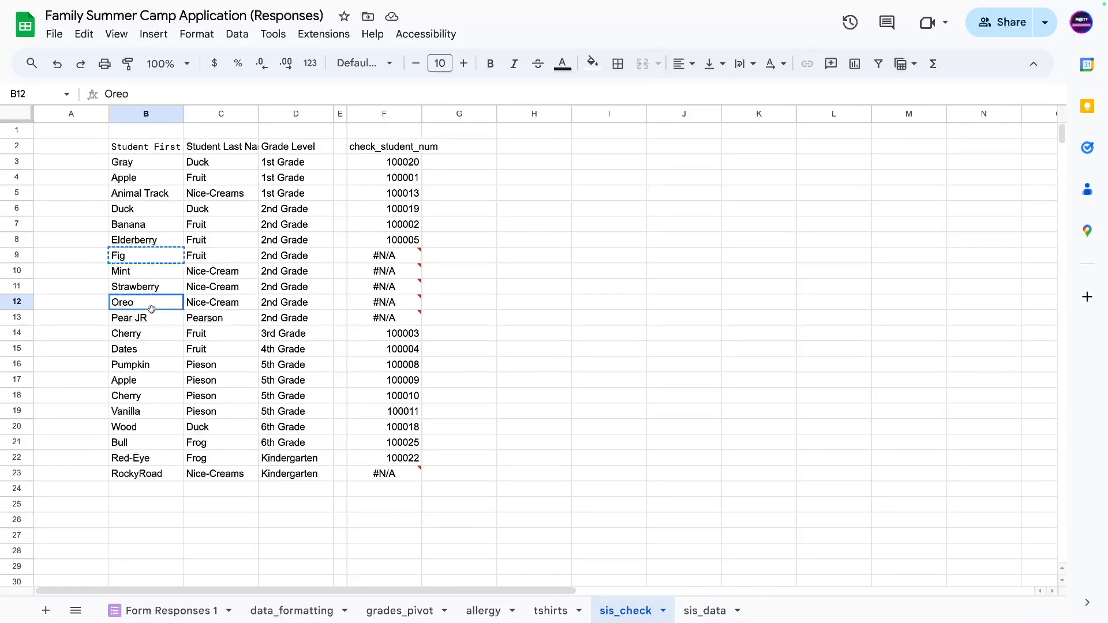
click(159, 321)
Find 'jr' in Form Responses 1 and append a period to make 'Pear JR.'.
click(167, 611)
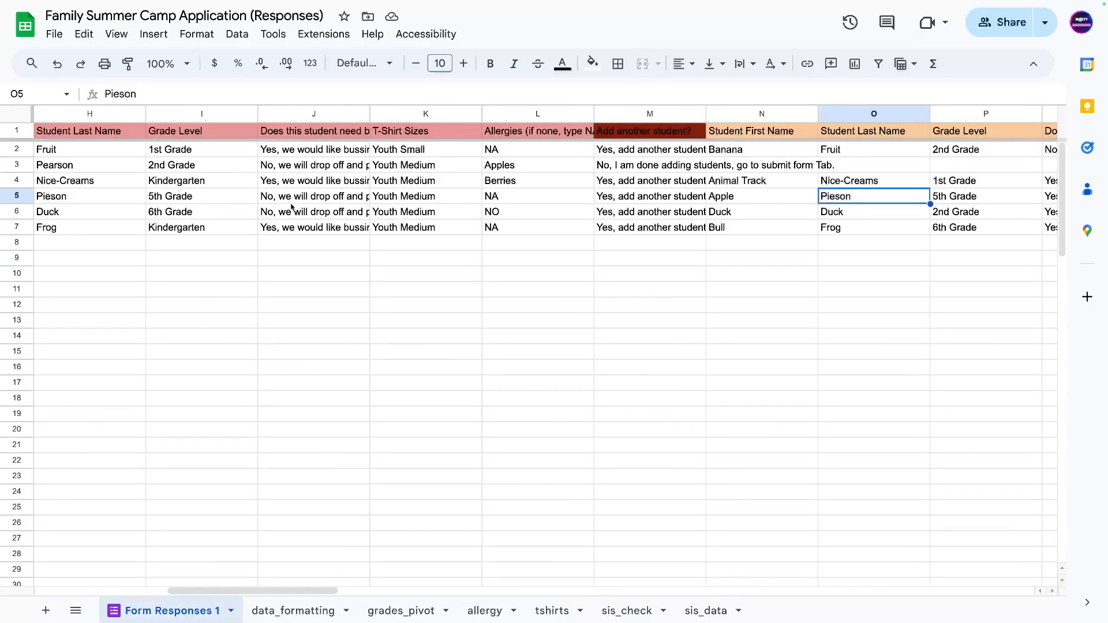
key(Right)
key(Right)
key(Right)
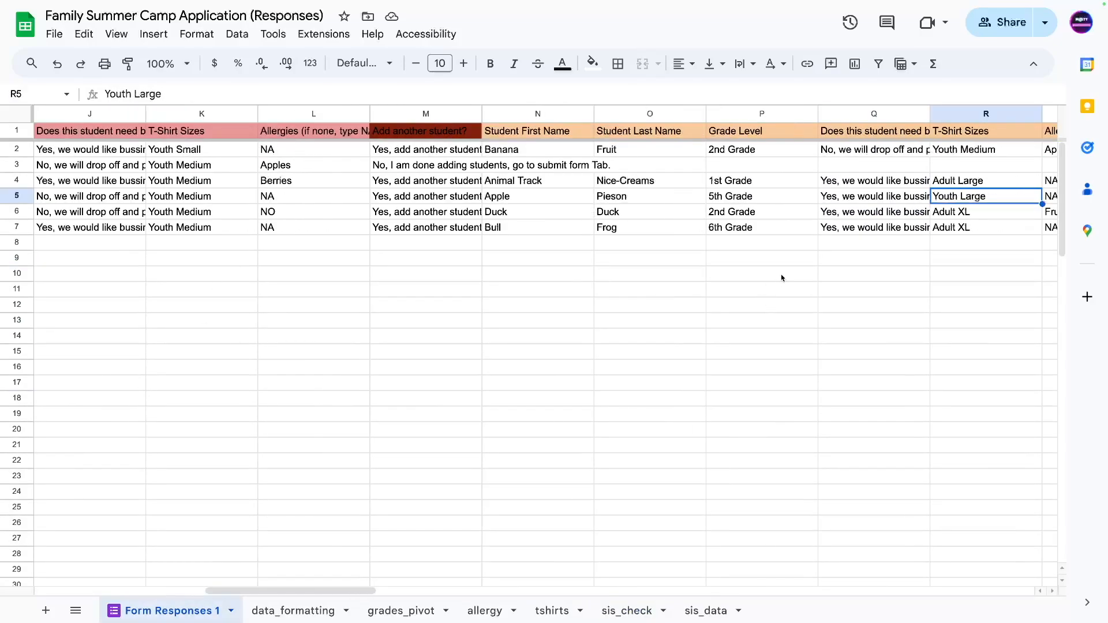
key(Right)
key(Right)
key(ctrl+f)
text(jr)
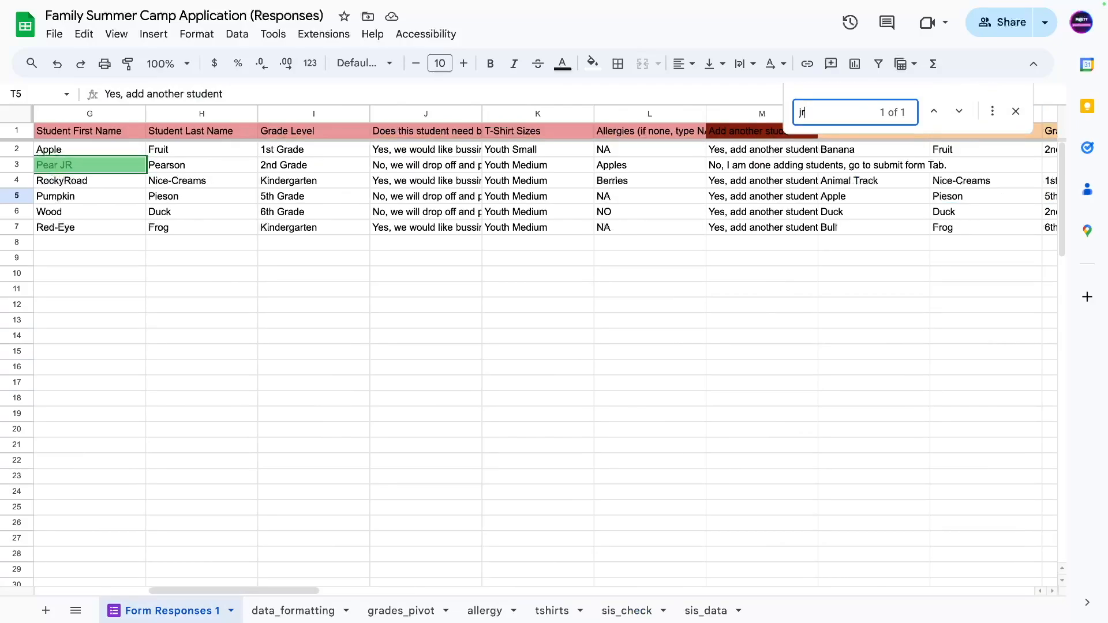
double_click(85, 166)
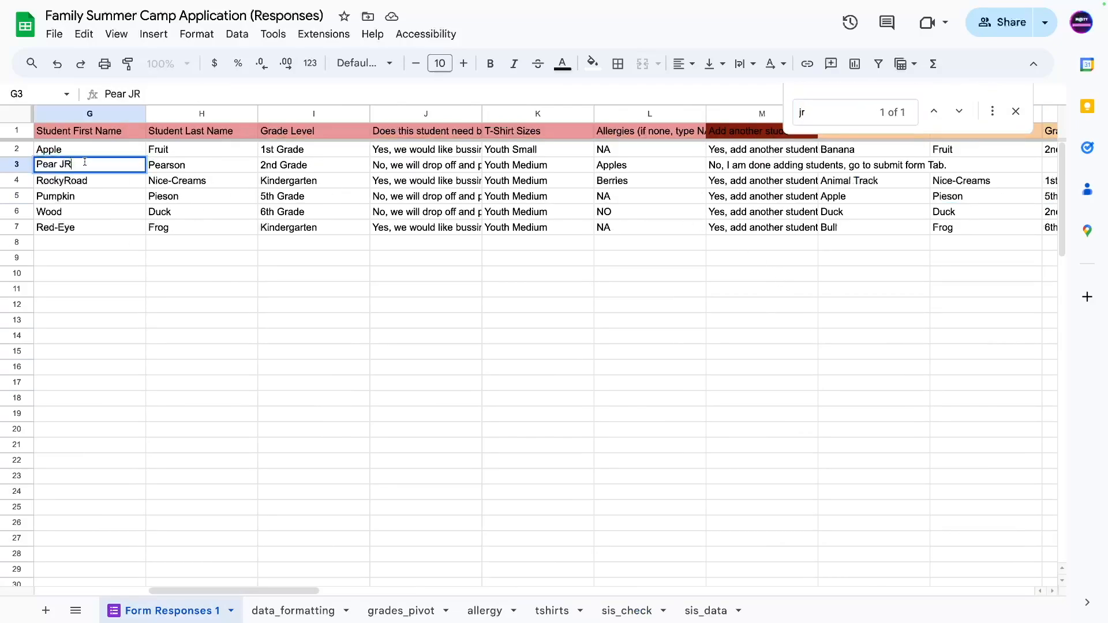
text(.)
key(Return)
click(624, 613)
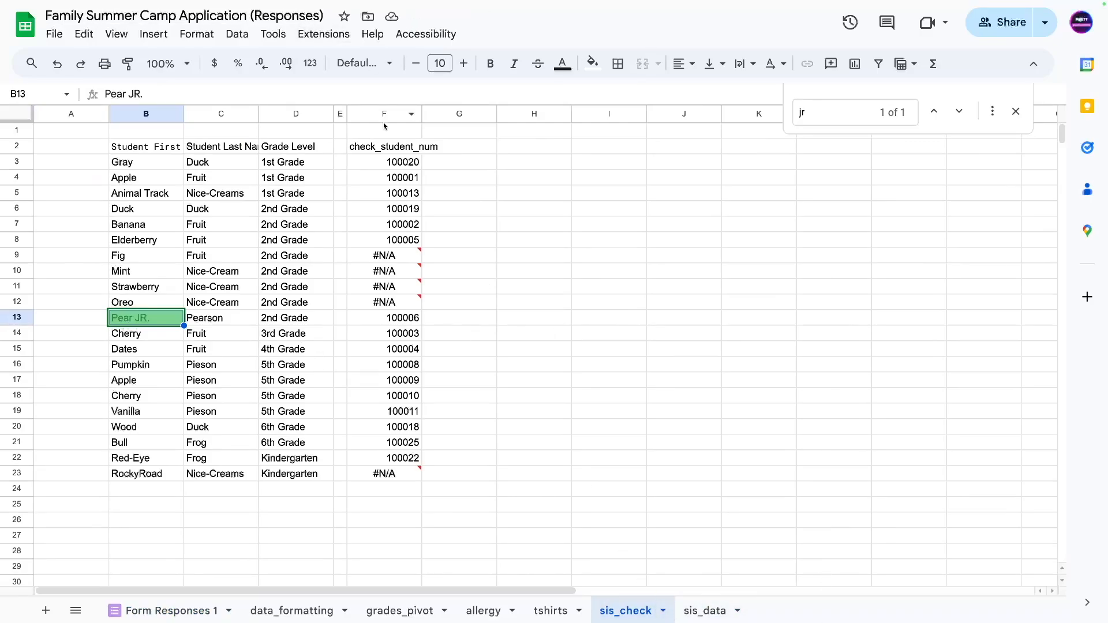
Review the sis_check lookup results, inspecting the #N/A errors from Fig through RockyRoad.
drag(381, 144, 369, 471)
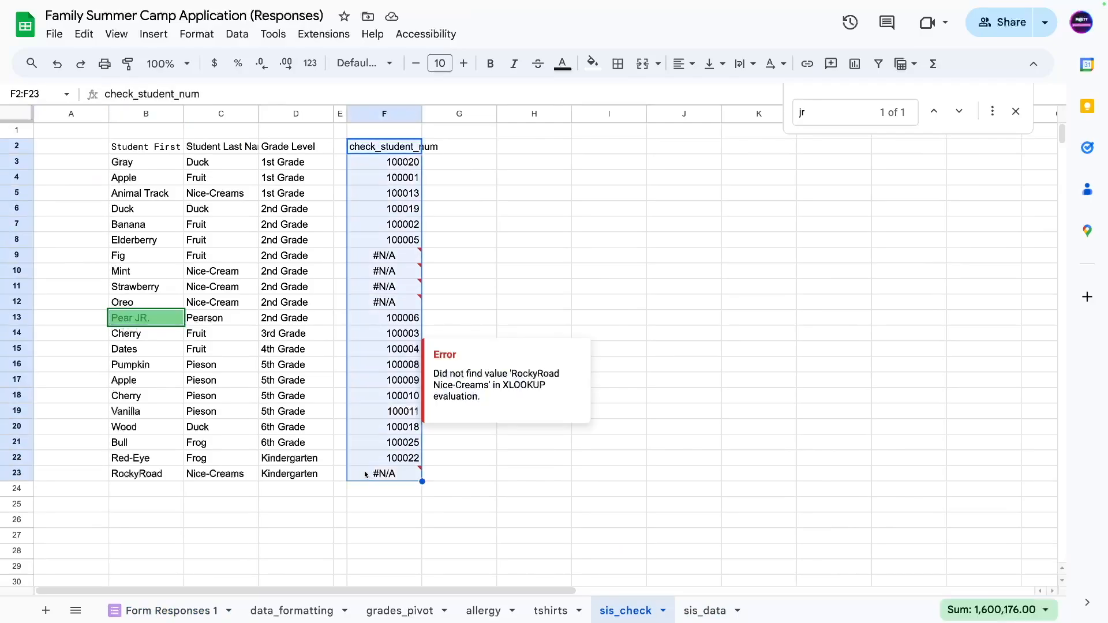
click(297, 505)
drag(384, 162, 151, 226)
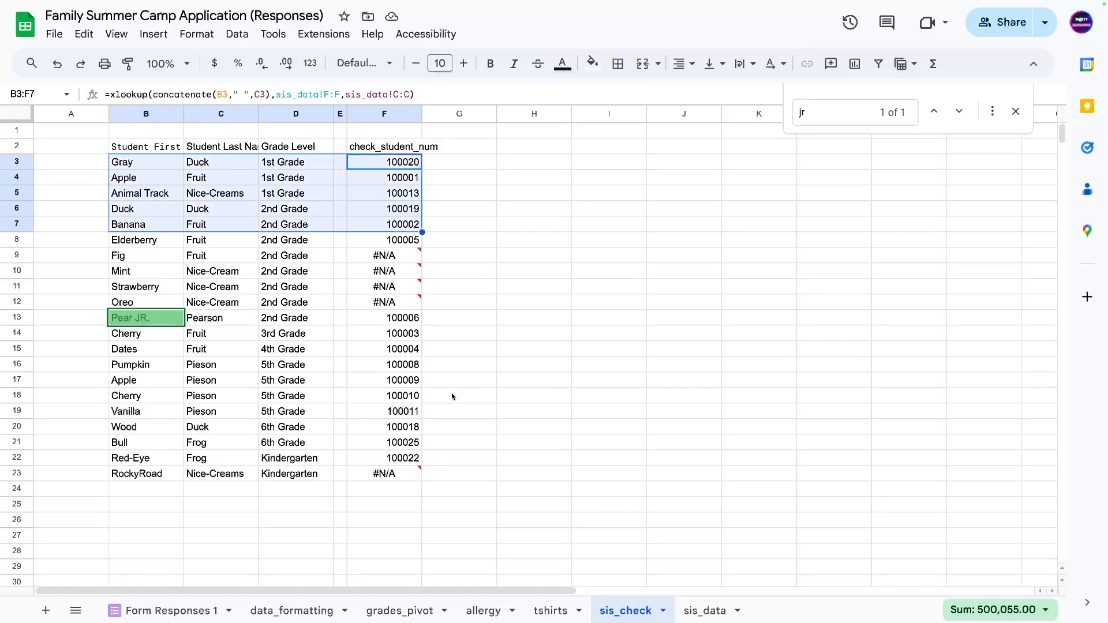
click(370, 259)
key(Down)
key(Down)
click(427, 167)
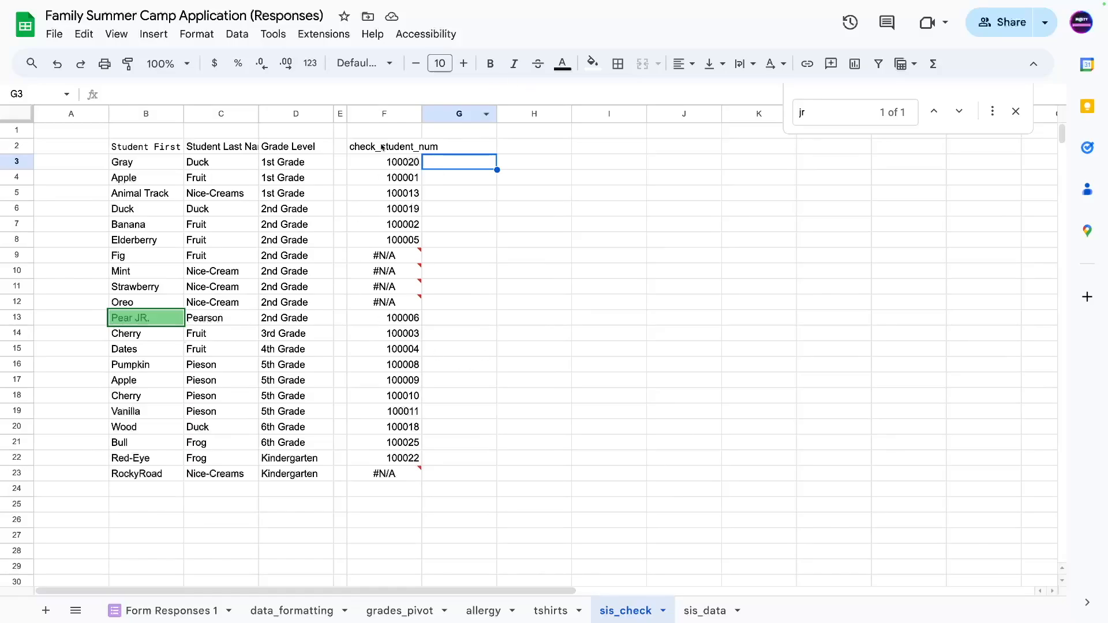
drag(386, 165, 136, 228)
click(384, 257)
drag(381, 258, 378, 303)
click(399, 473)
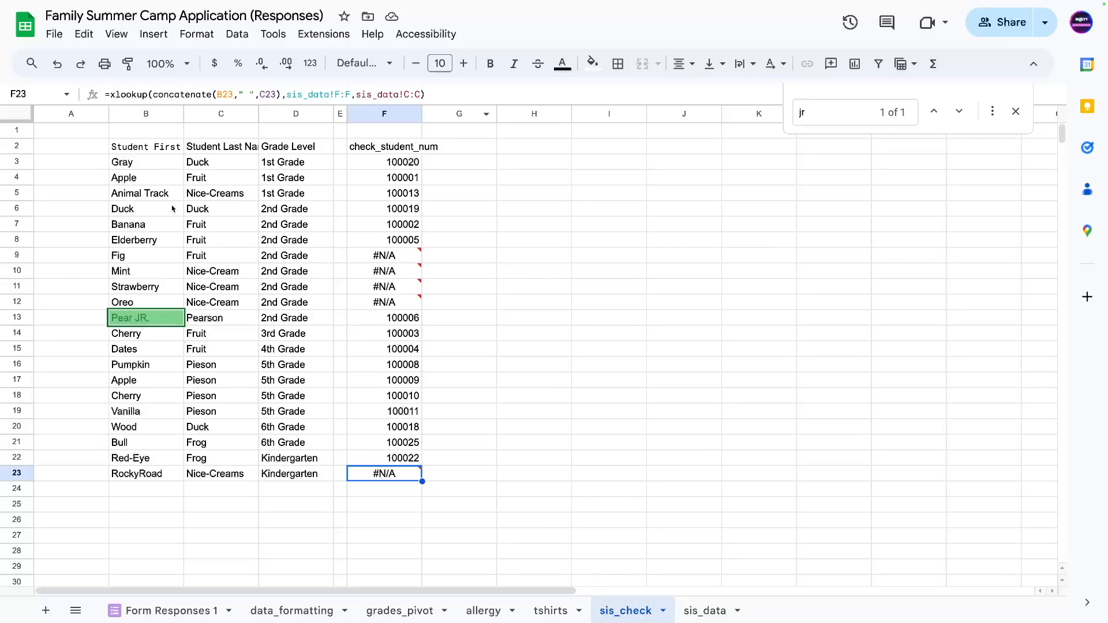
drag(353, 161, 123, 163)
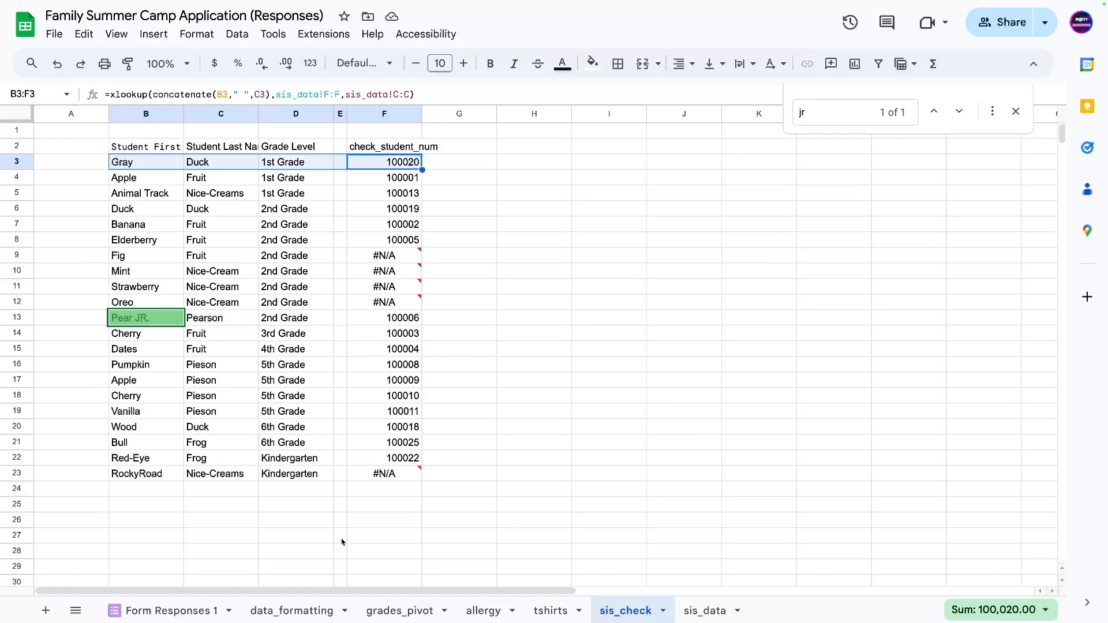
click(551, 315)
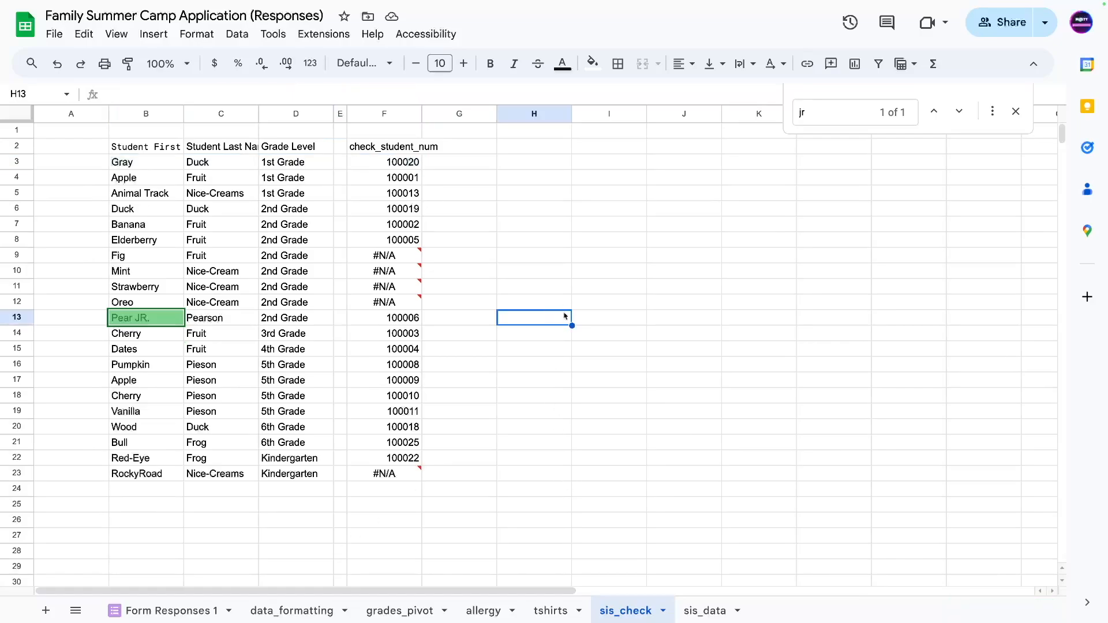
Check Pear Jr. in sis_data, then narrow sis_check's empty column A to a sliver.
click(697, 613)
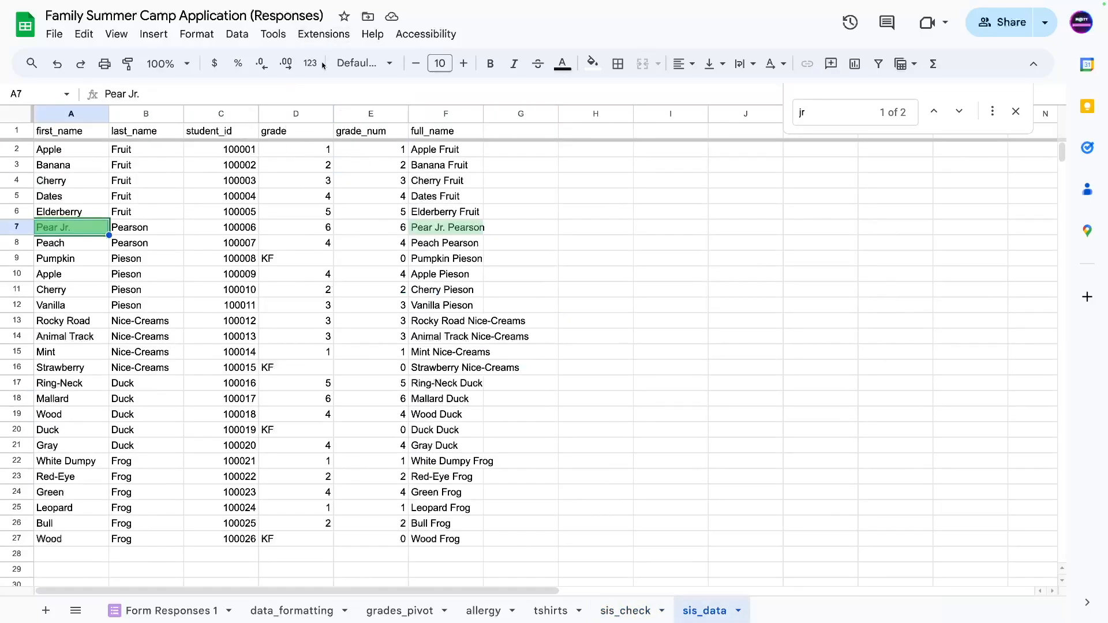
click(375, 152)
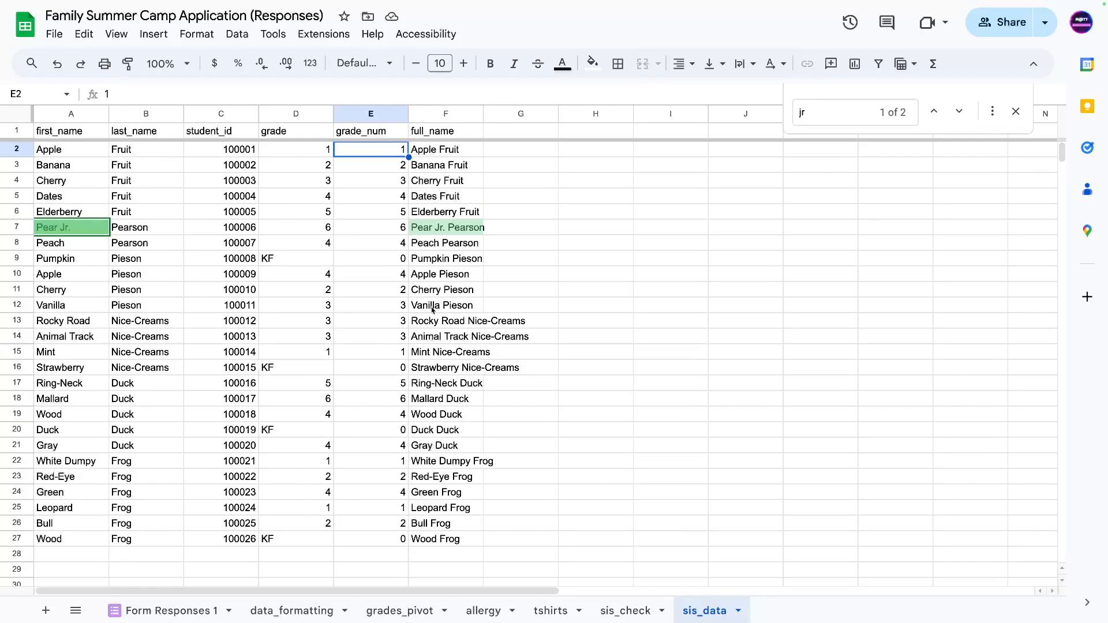
click(625, 612)
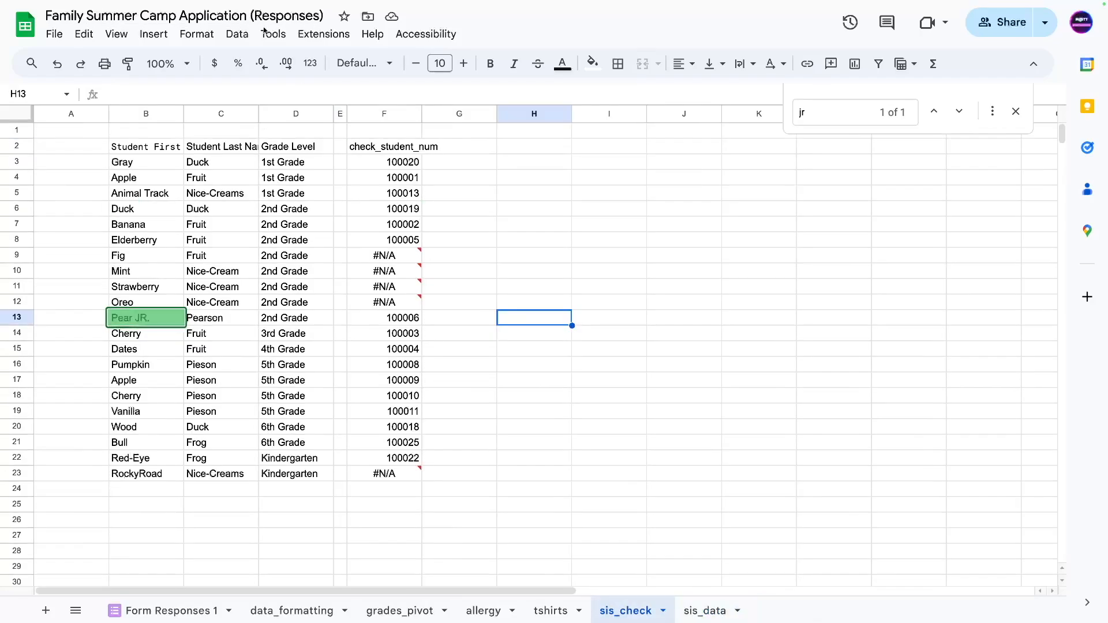
click(433, 165)
click(315, 166)
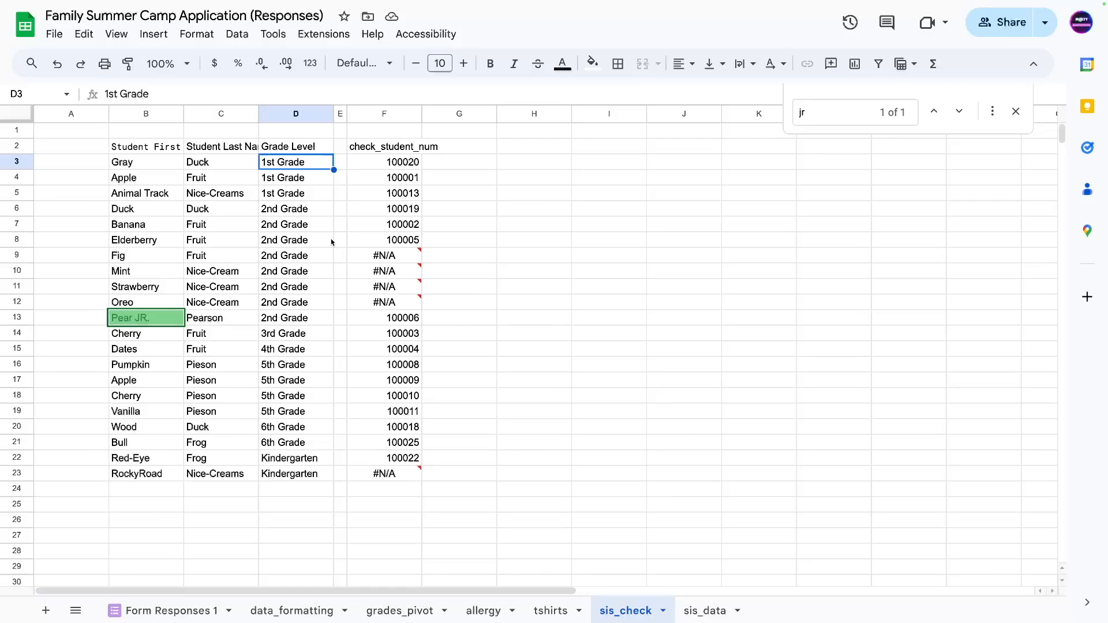
mouse_move(628, 1)
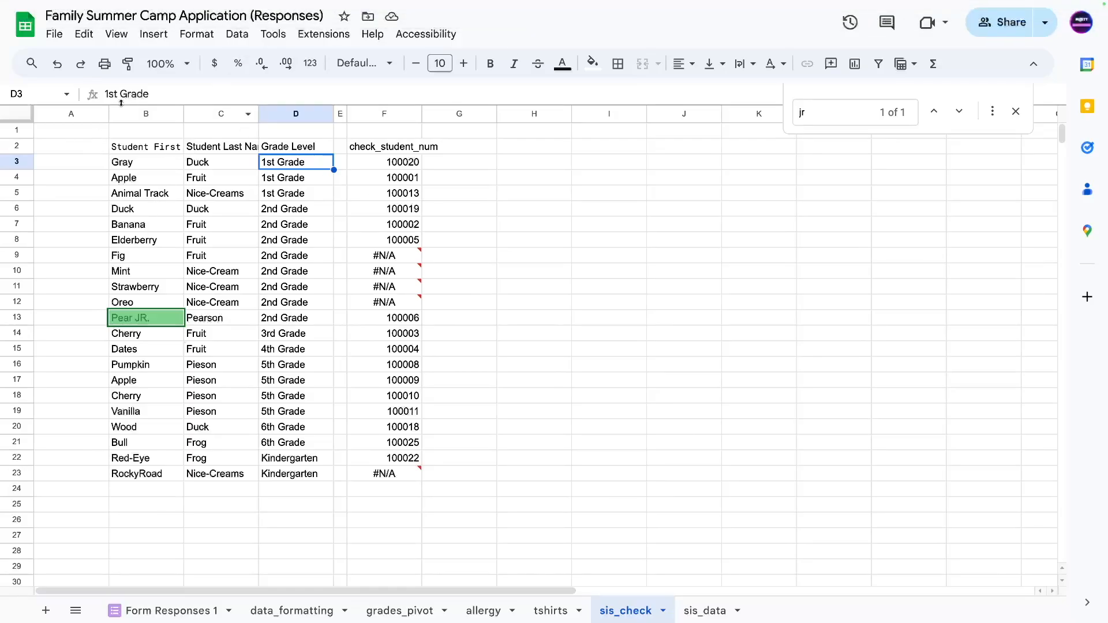
drag(108, 114, 46, 114)
click(120, 176)
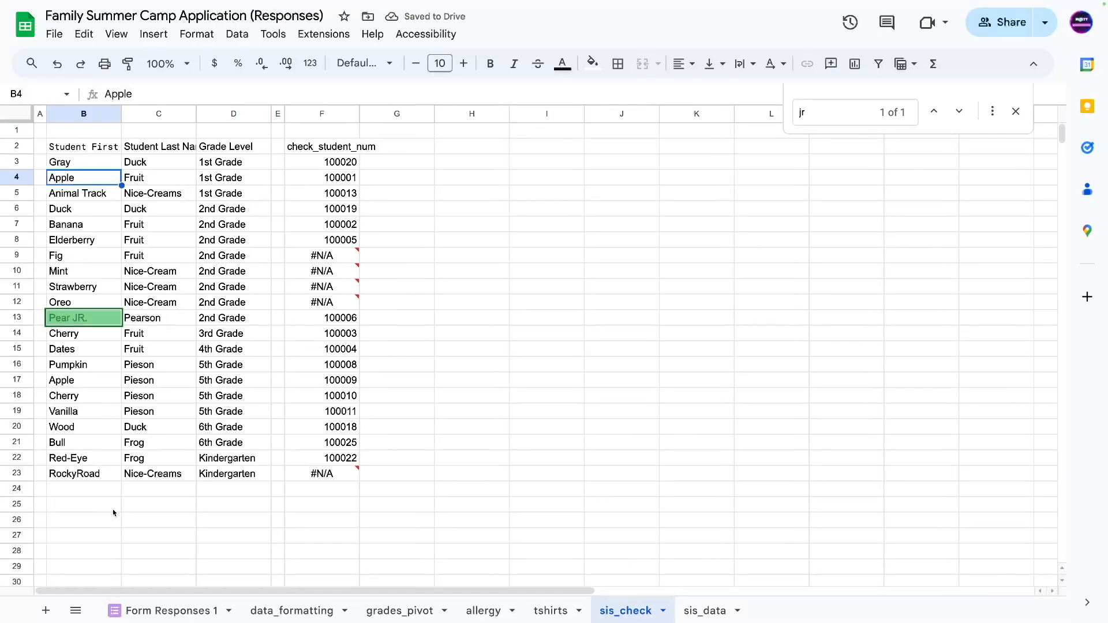
click(291, 611)
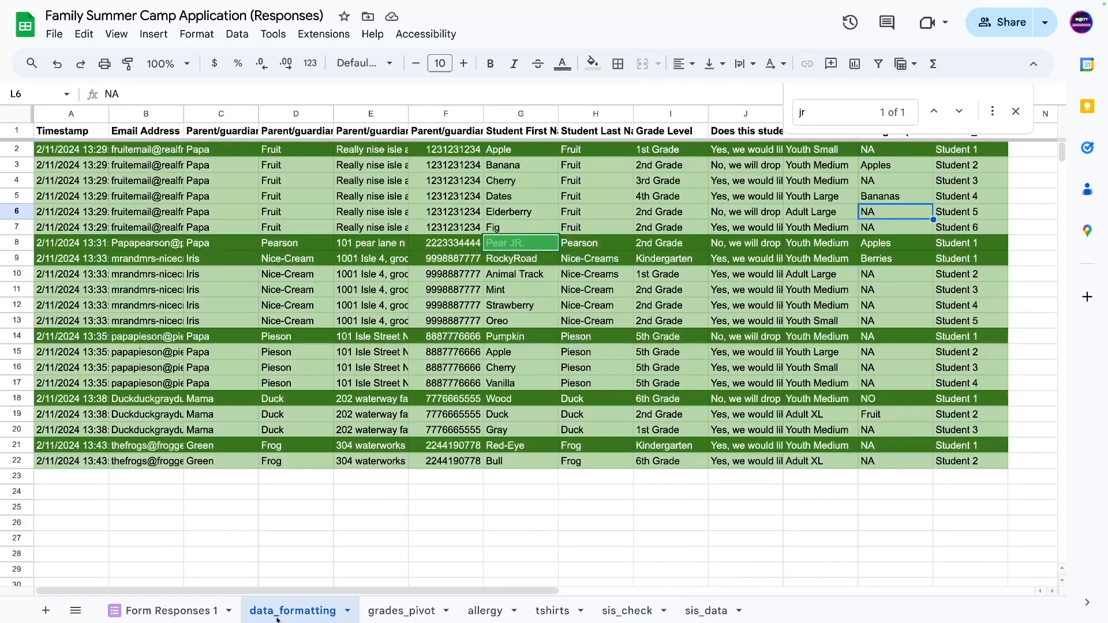
Review the multi-line stacking ARRAYFORMULA in data_formatting's A2 without changing it.
click(55, 149)
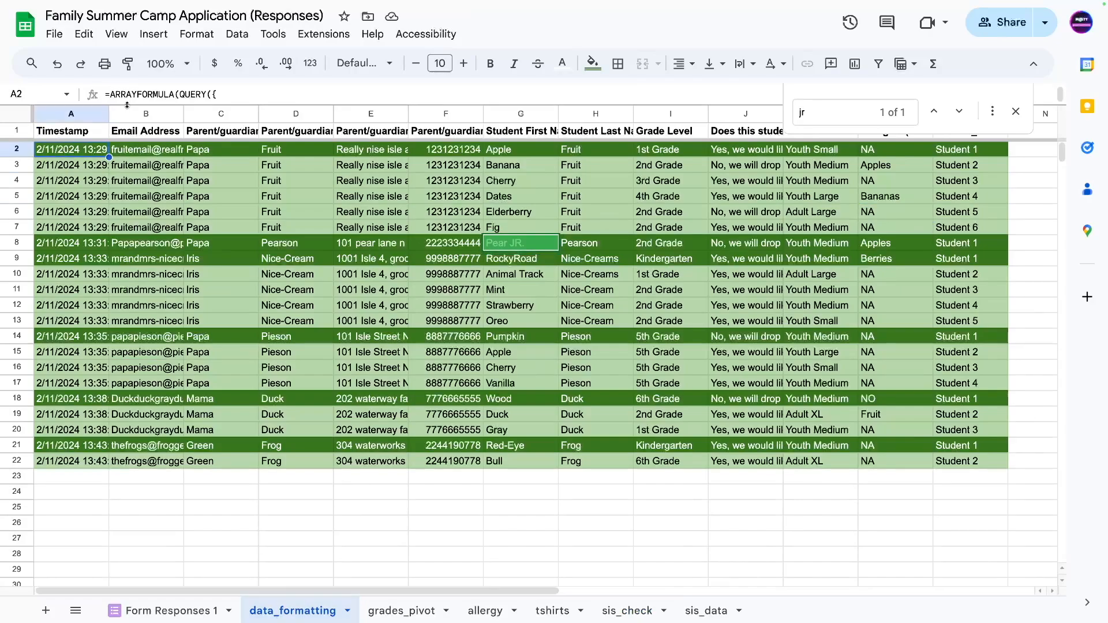
key(ctrl+shift+u)
drag(106, 112, 624, 111)
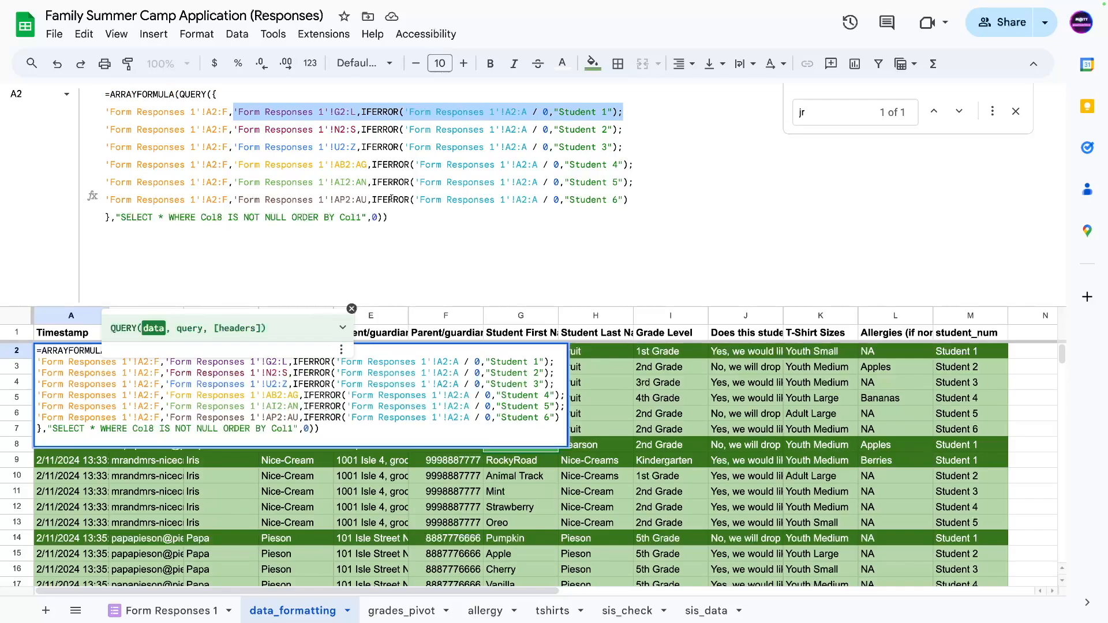
click(407, 238)
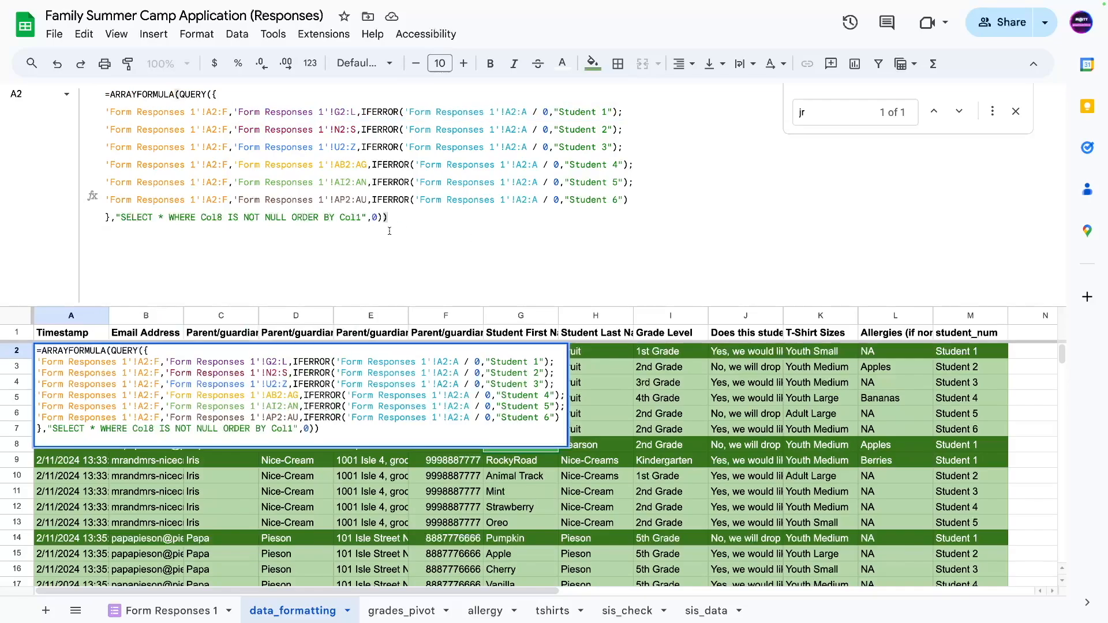
key(Return)
scroll(393, 461, down, 2)
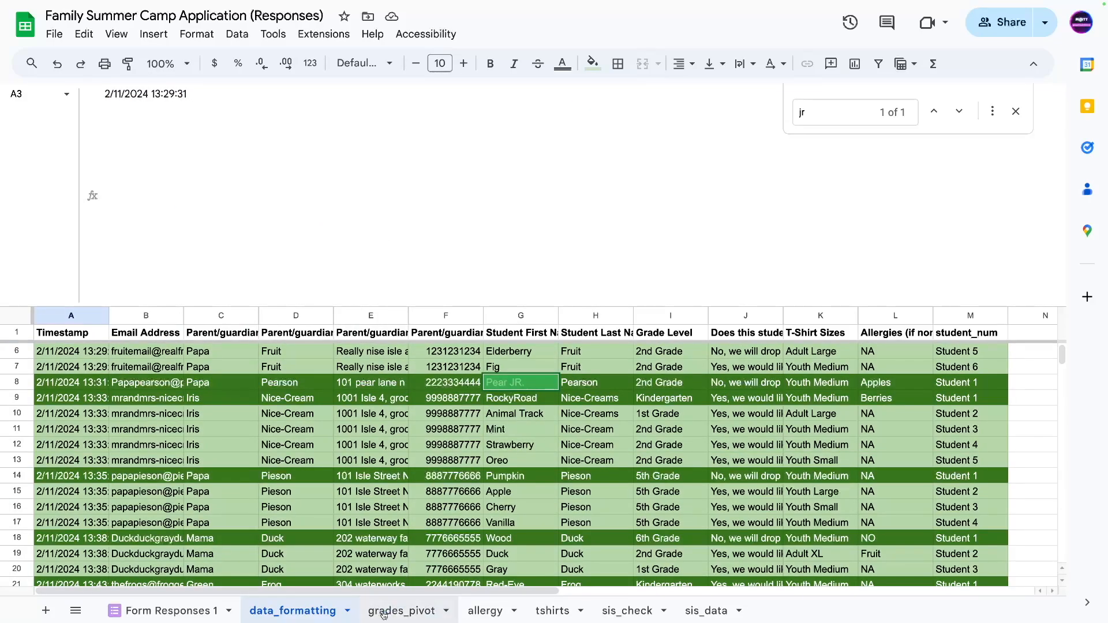
Browse the grades_pivot and allergy sheets, ending on the tshirts pivot and chart.
click(383, 613)
click(491, 612)
click(563, 613)
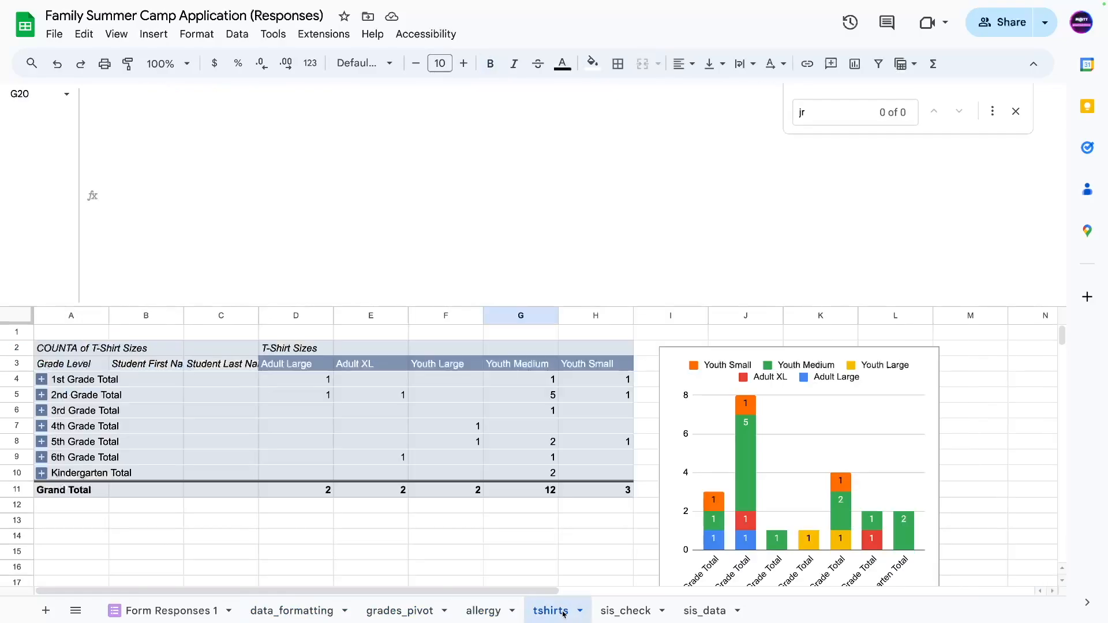
On Form Responses 1, review the first student's columns G through L and the notes below.
click(167, 611)
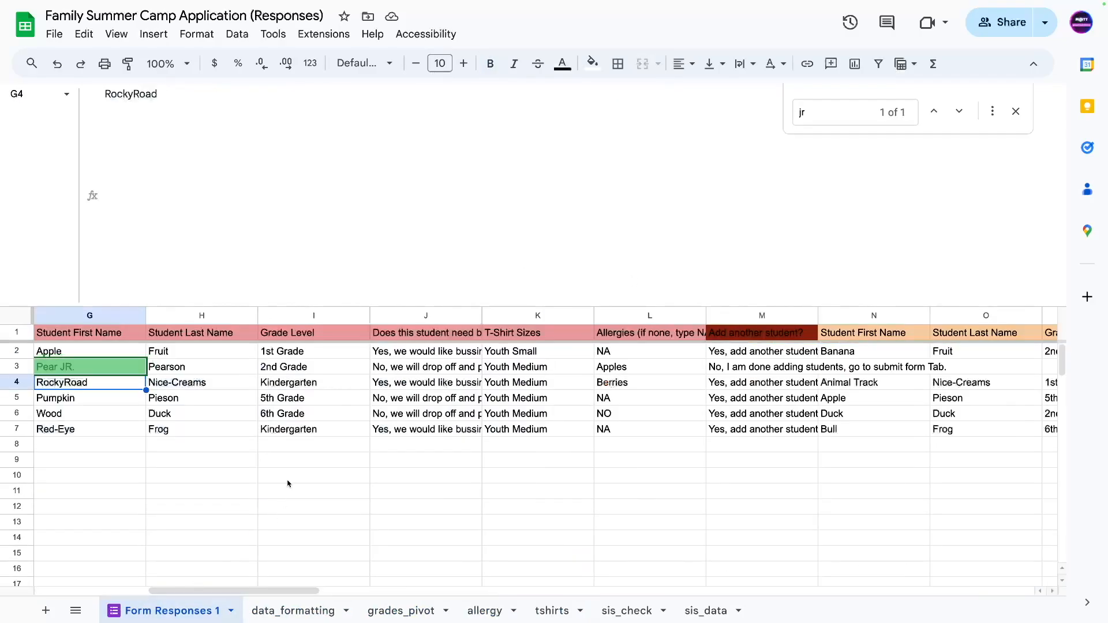
drag(211, 583, 309, 510)
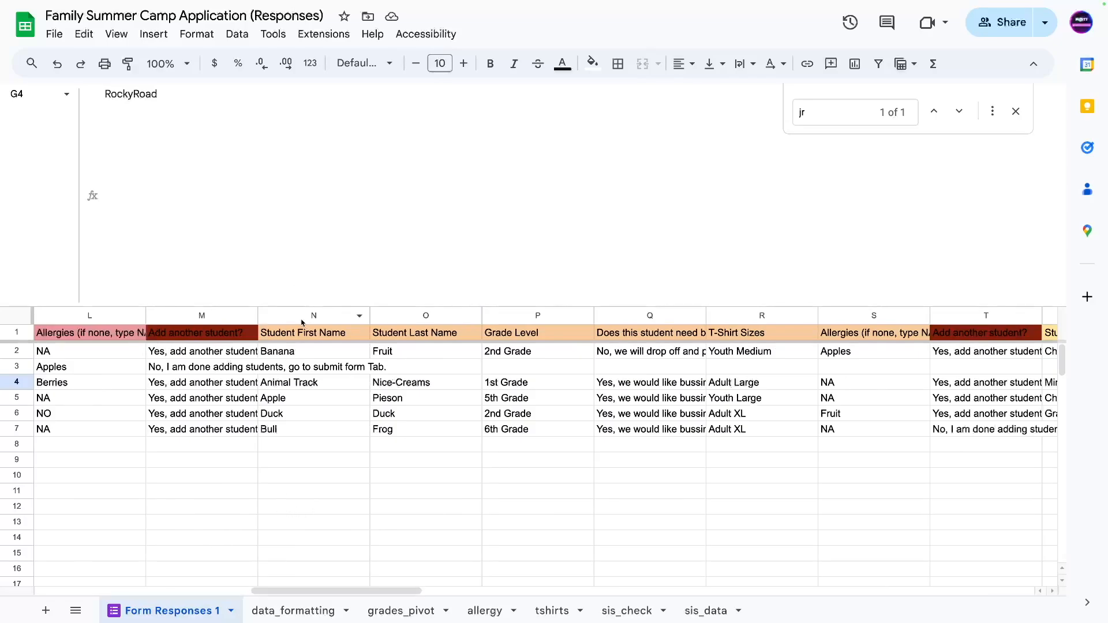
drag(302, 316, 874, 317)
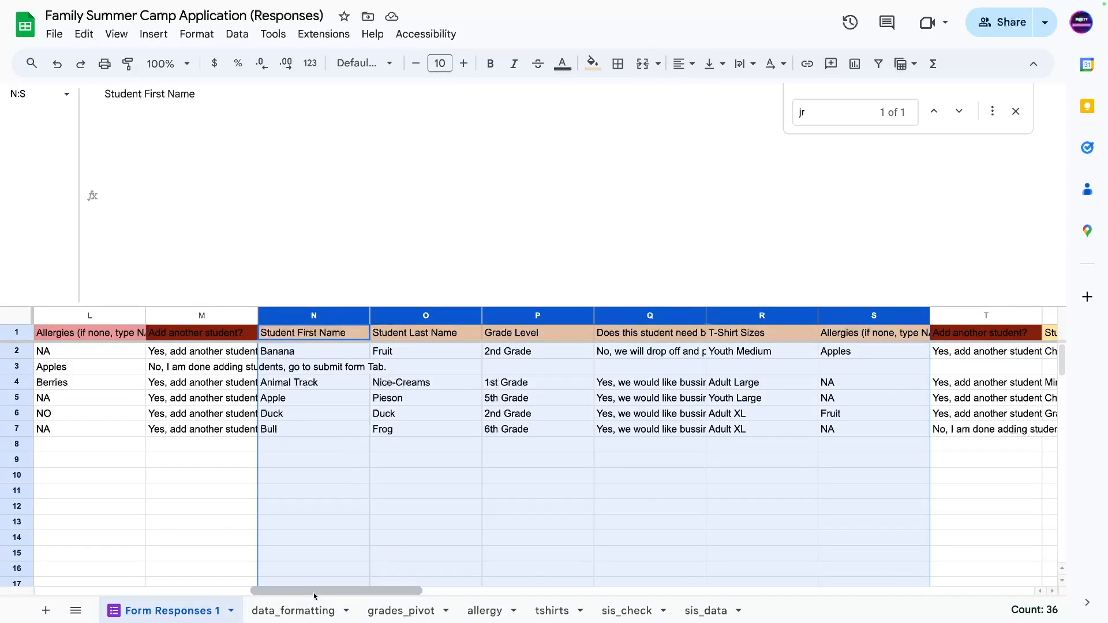
drag(314, 596, 199, 595)
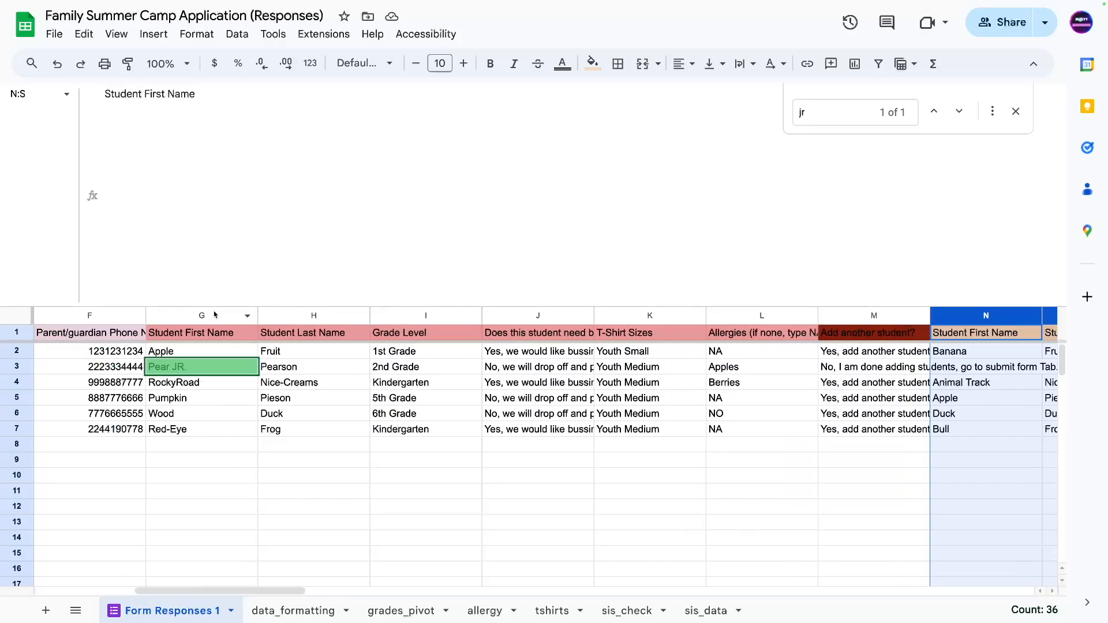
drag(215, 315, 762, 316)
click(139, 507)
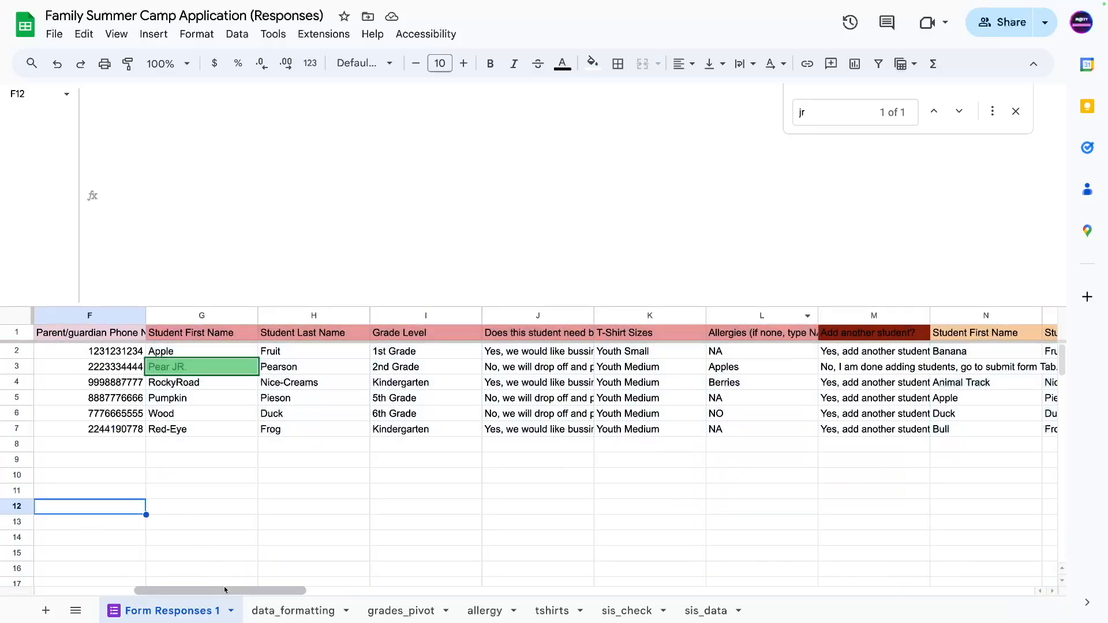
drag(224, 590, 126, 590)
Delete the parent/guardian and Student1–Student6 notes in B10:C16 and shrink the formula bar.
click(190, 475)
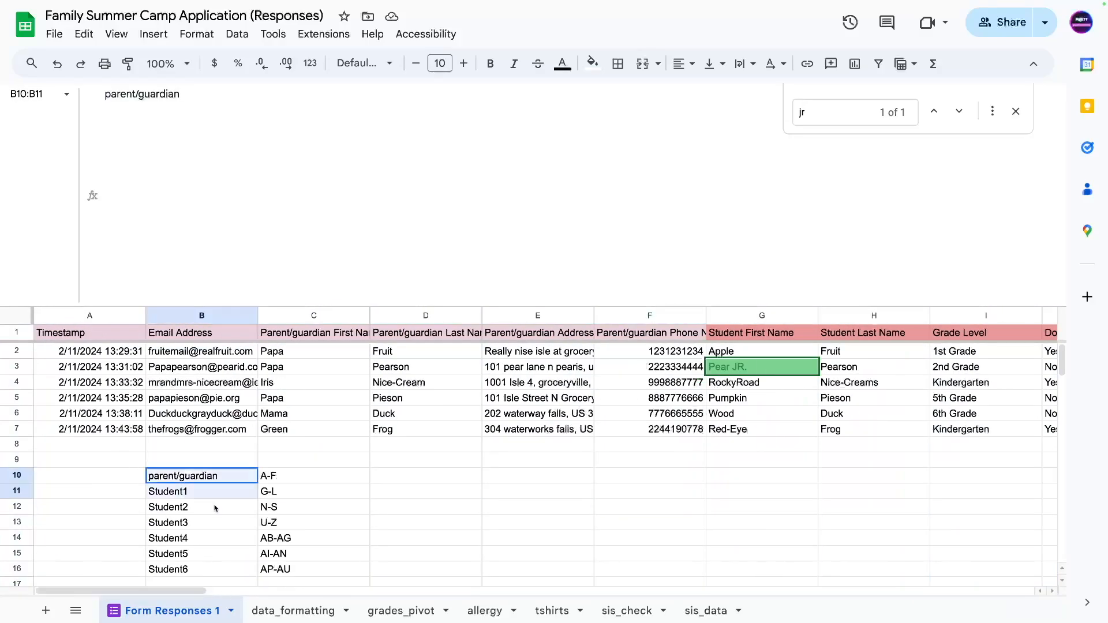
shift+click(282, 568)
key(Delete)
click(197, 457)
click(202, 569)
scroll(241, 502, down, 3)
scroll(240, 502, up, 3)
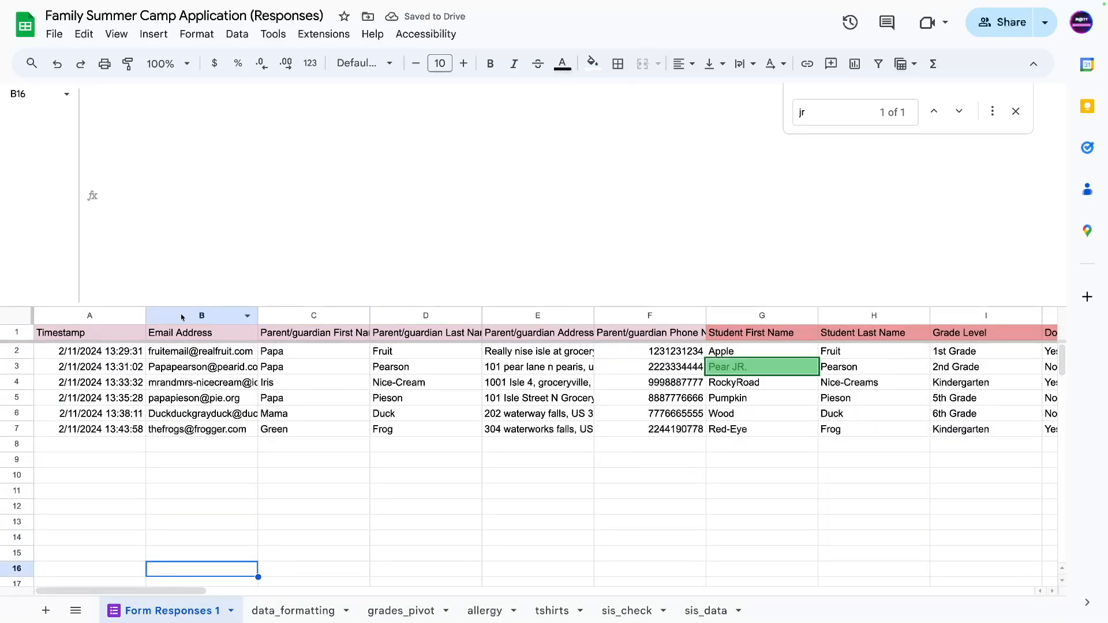
drag(176, 300, 163, 86)
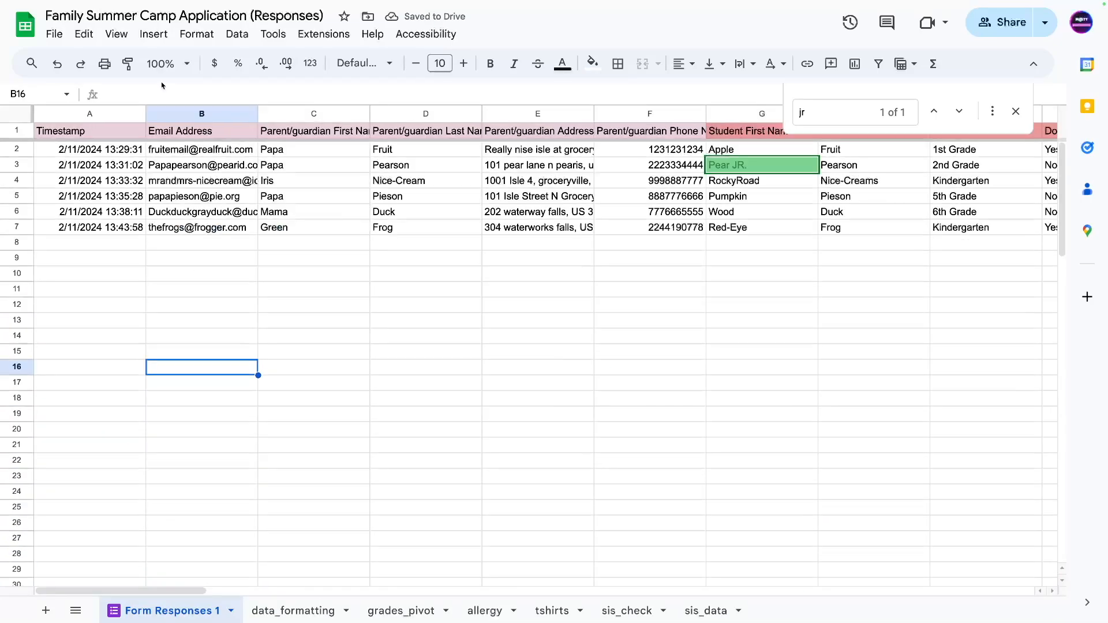
click(213, 292)
drag(203, 258, 577, 528)
click(446, 532)
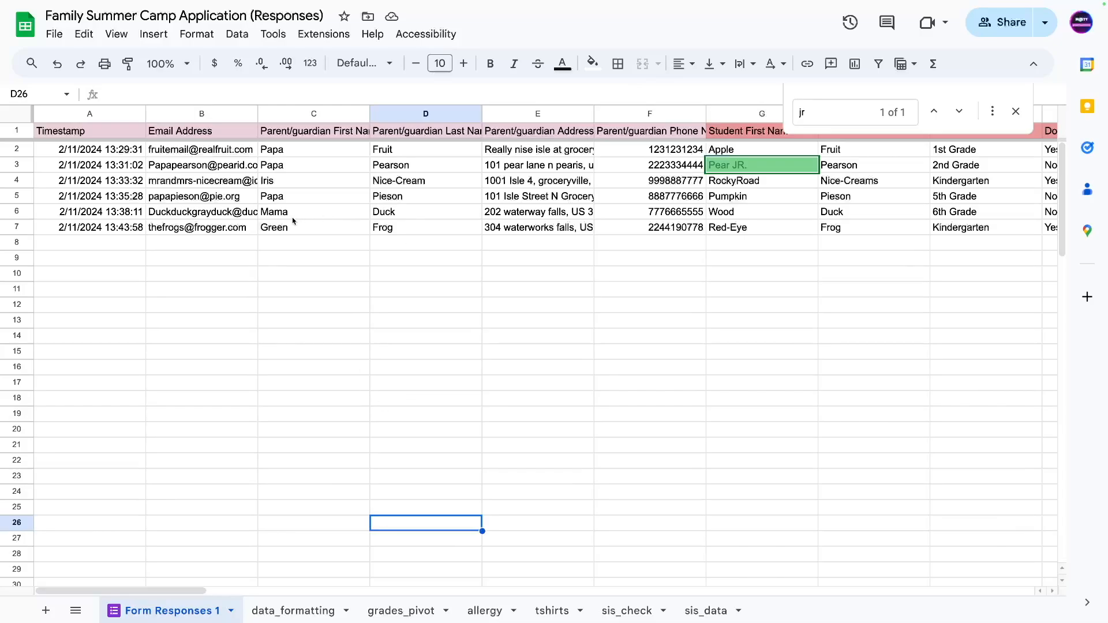
On data_formatting, make room for a taller formula bar and select the stacking formula in A2.
click(271, 614)
click(80, 151)
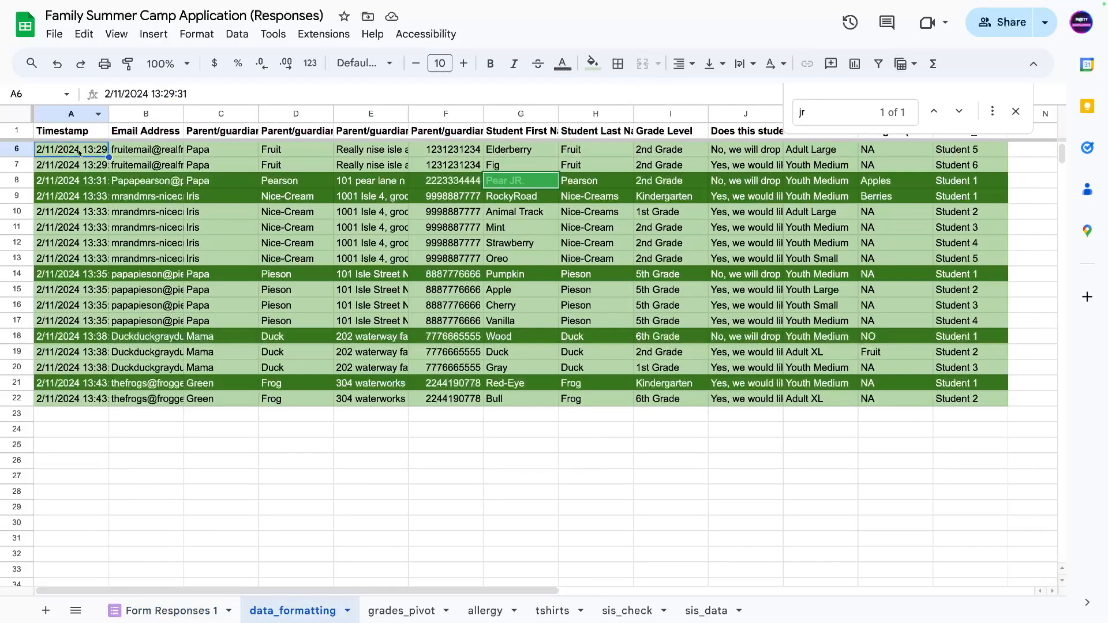
drag(236, 102, 130, 276)
click(131, 275)
click(74, 257)
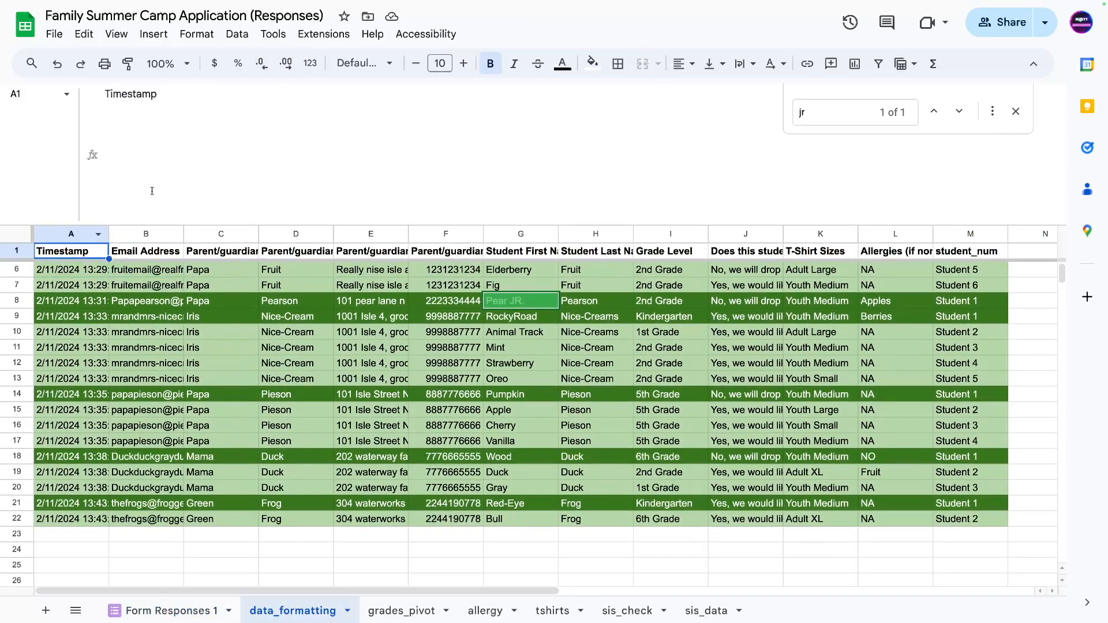
click(75, 270)
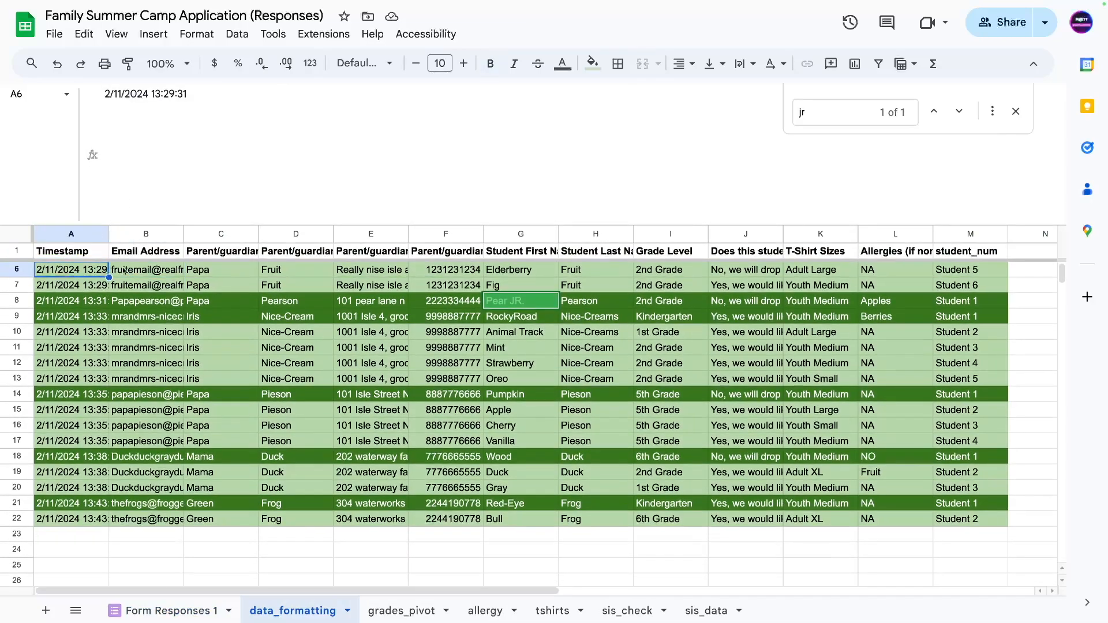
click(162, 269)
key(Left)
key(Up)
key(Right)
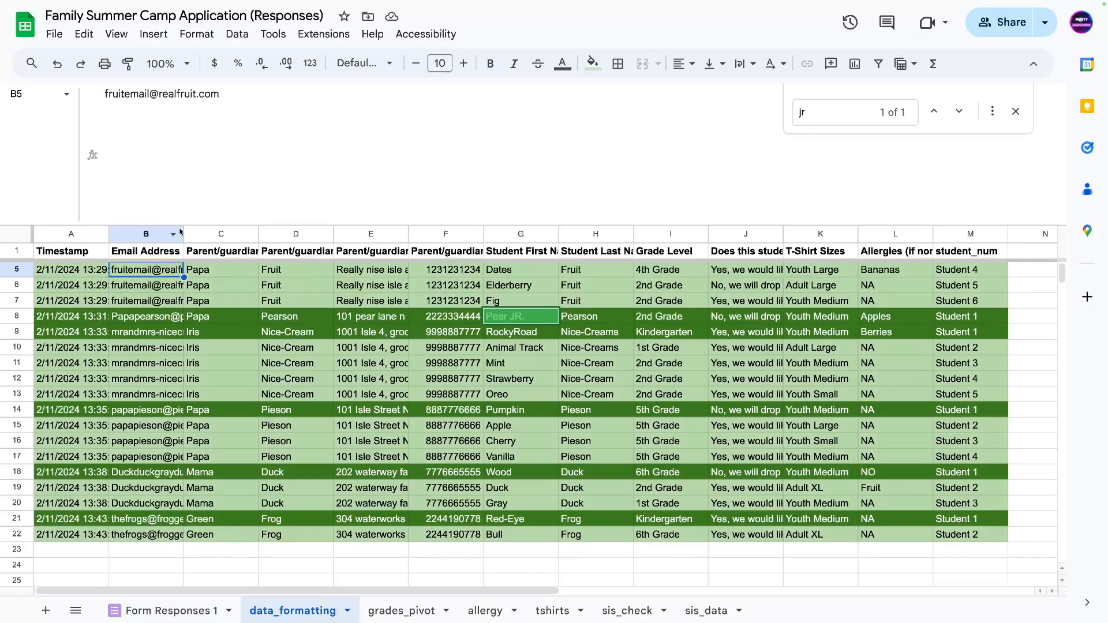
key(Up)
key(Up)
key(Left)
key(Up)
key(Up)
key(Down)
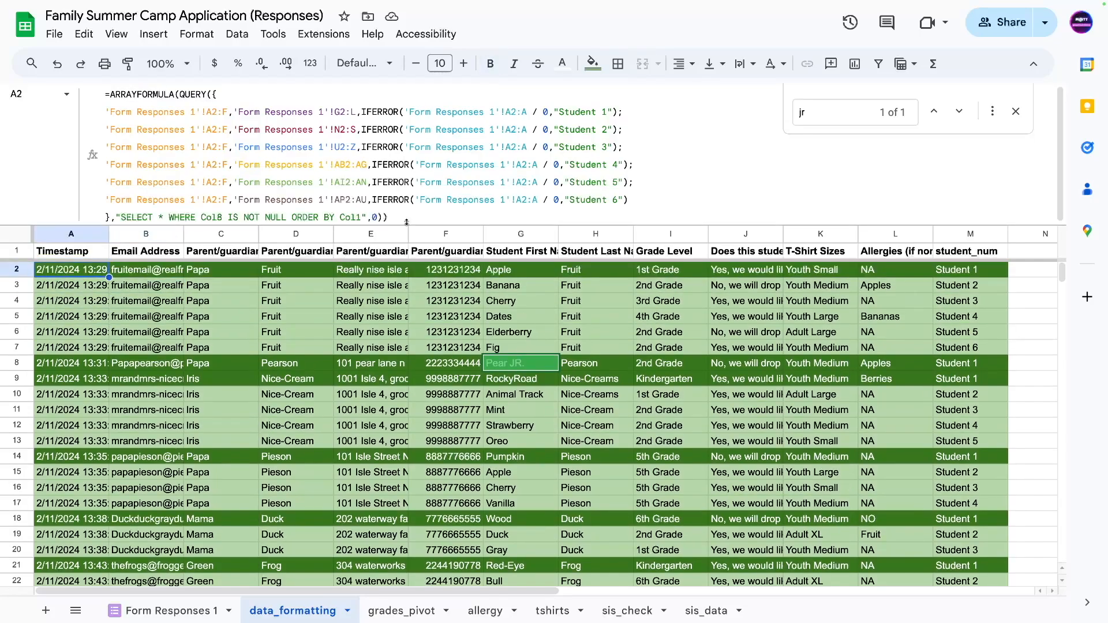
Review A2's full formula in the enlarged formula bar, collapse it, and close the find bar.
drag(406, 223, 397, 327)
drag(401, 298, 365, 261)
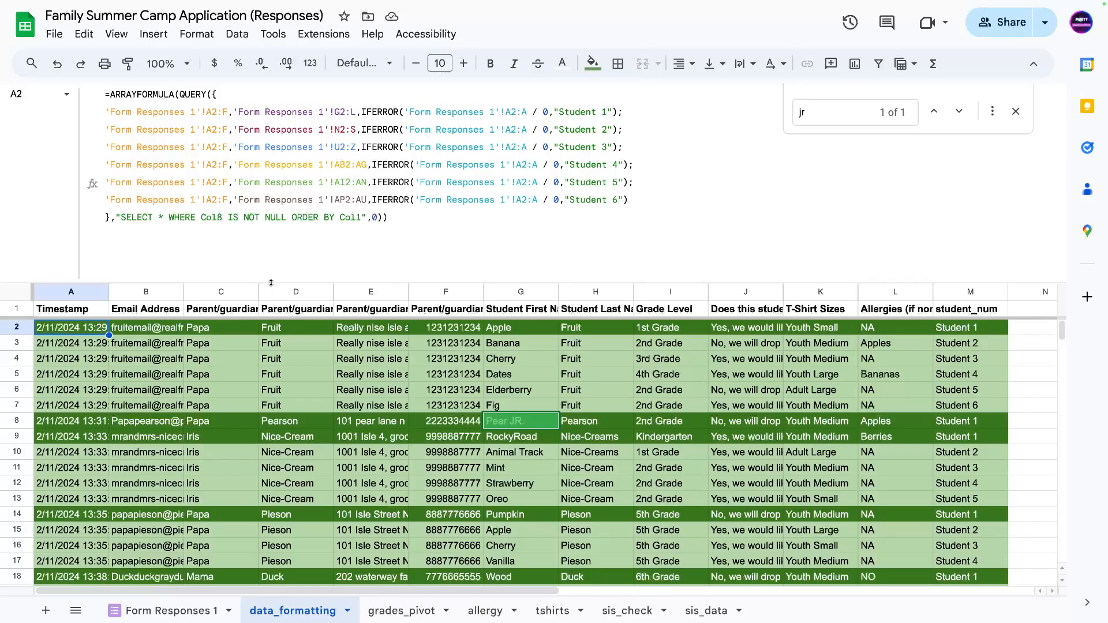
key(Escape)
click(219, 305)
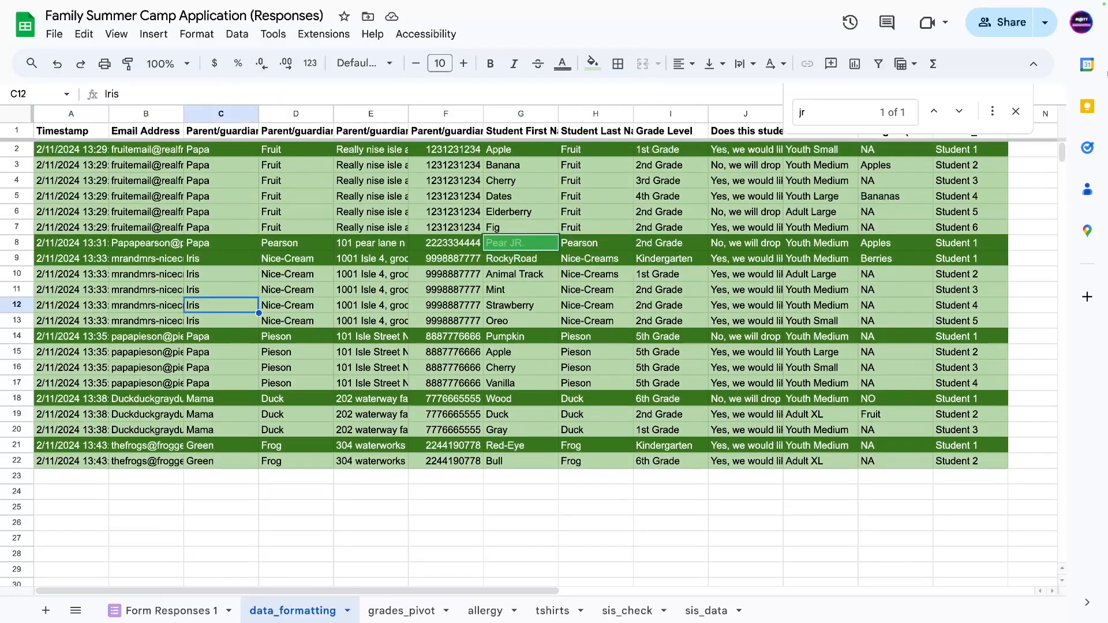
click(1014, 118)
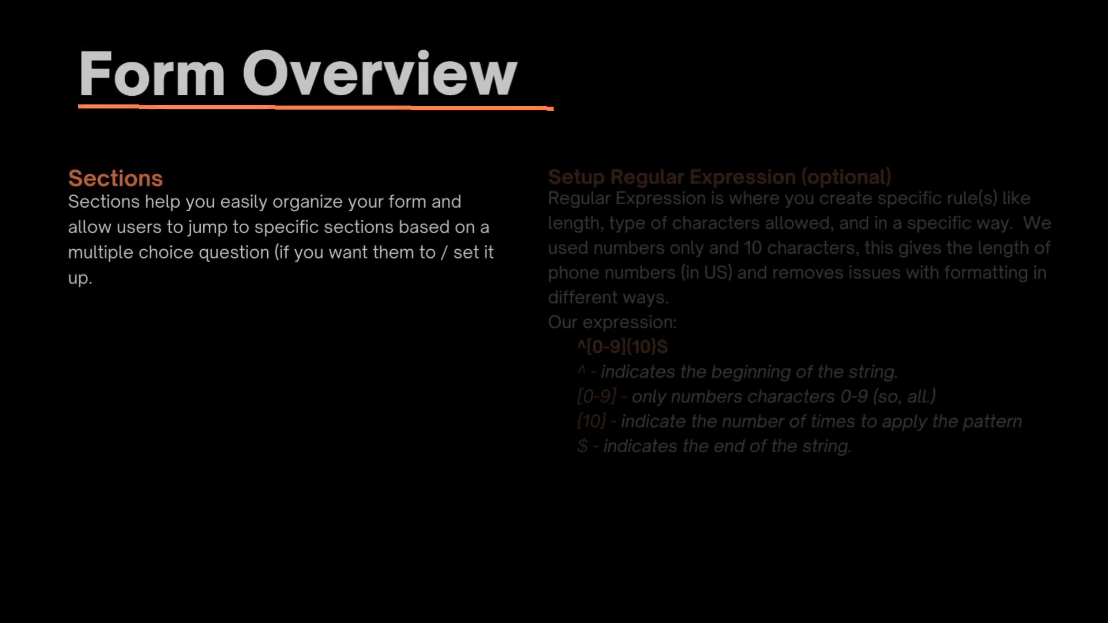